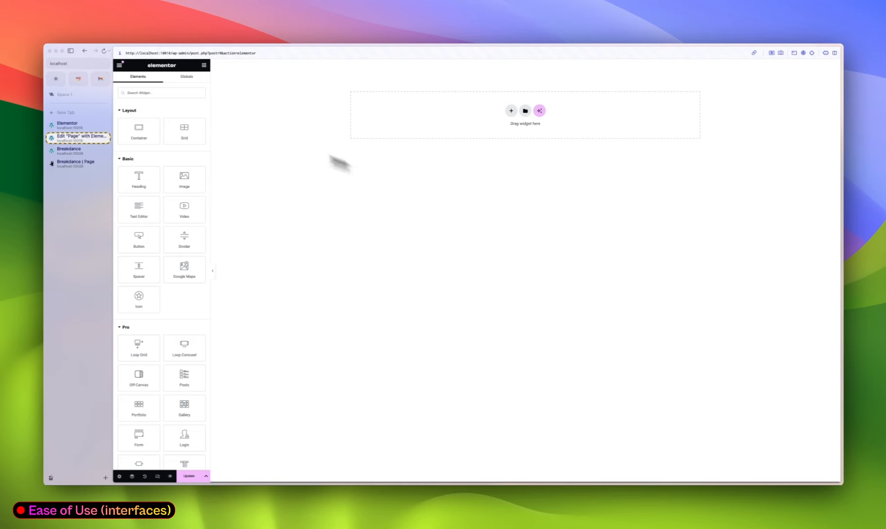
- Find the Menu widget by searching for "menu", add it to the page, and show its Advanced settings
click(154, 93)
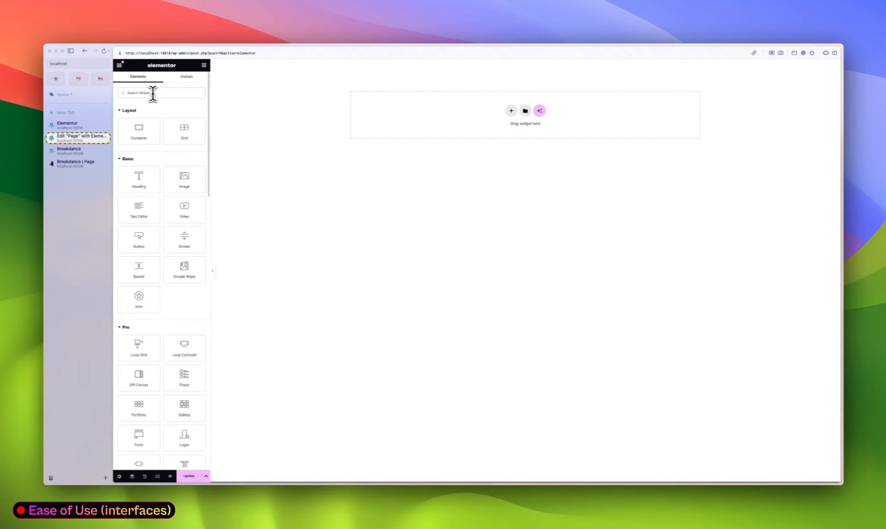
text(menu)
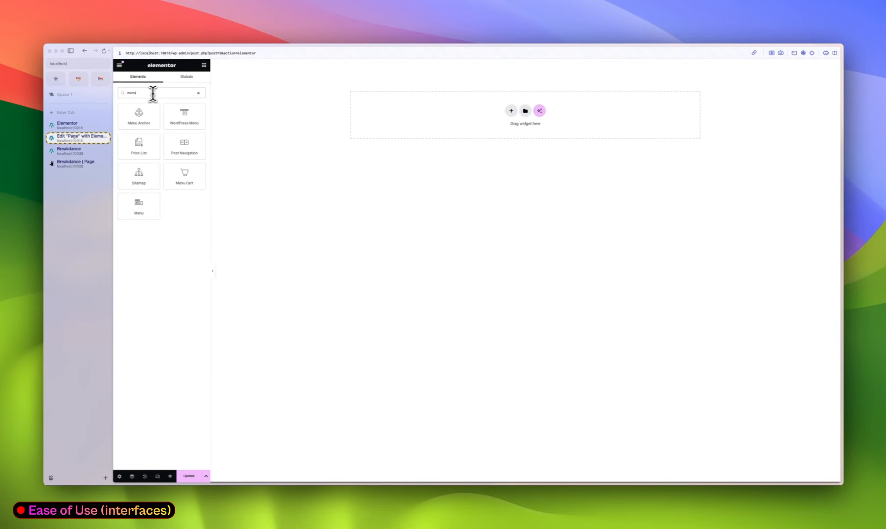
click(141, 204)
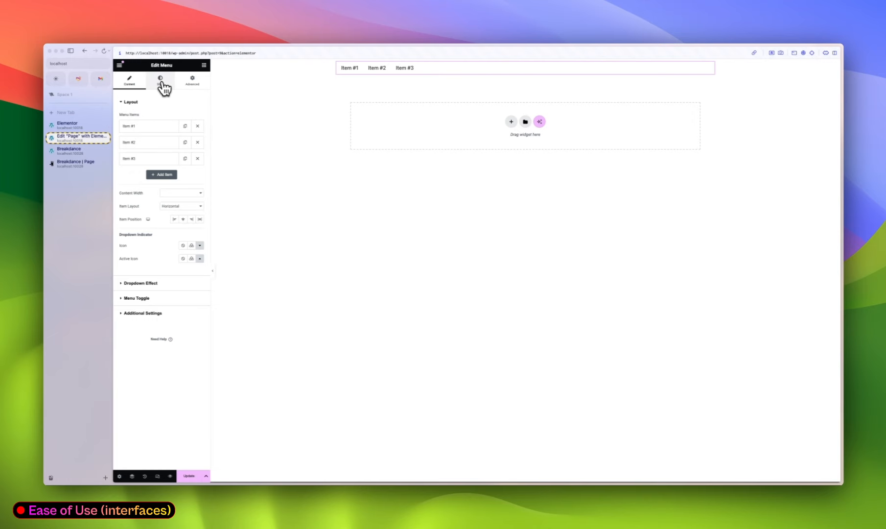
click(191, 81)
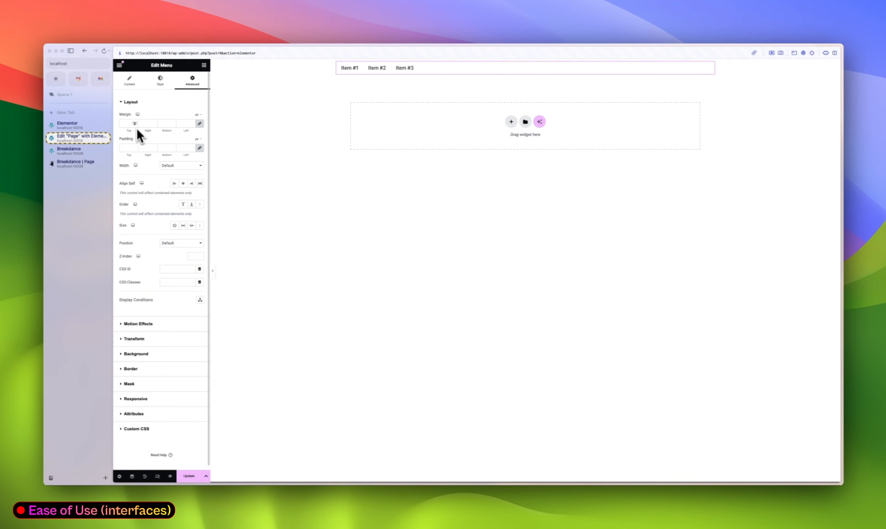
- Look through the editor's main settings and navigation options, then open and close the Finder
click(119, 66)
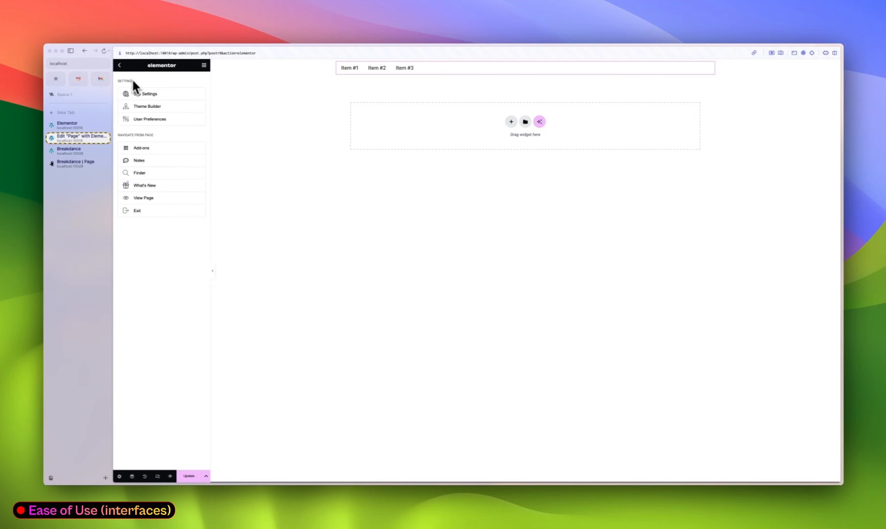
click(150, 109)
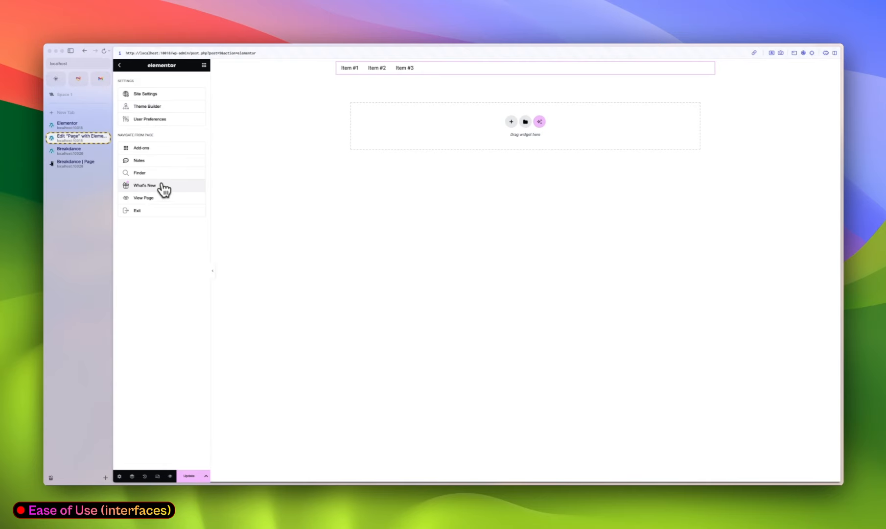
click(145, 173)
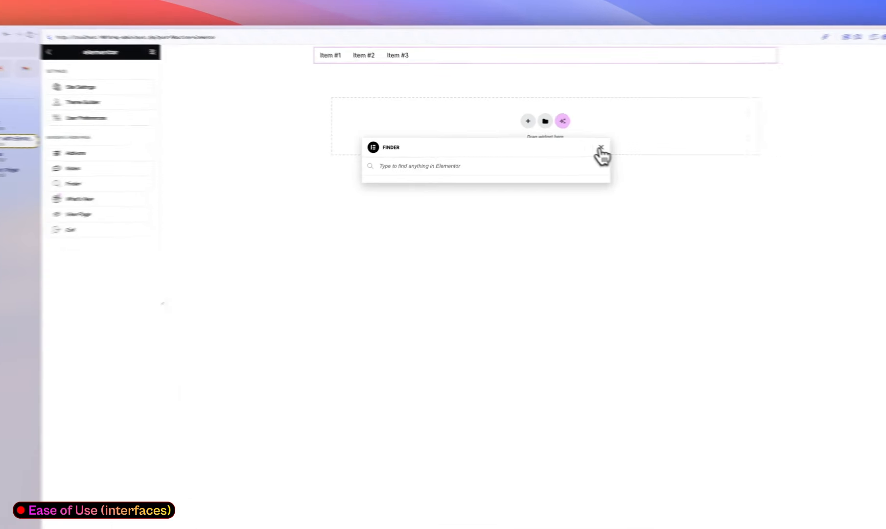
click(571, 143)
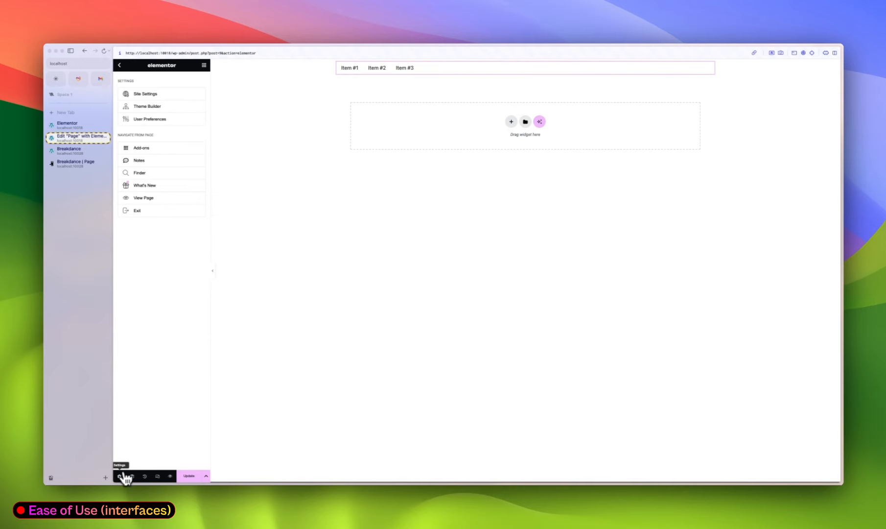
- Show the page settings and open the Navigator docked beside the canvas
click(119, 476)
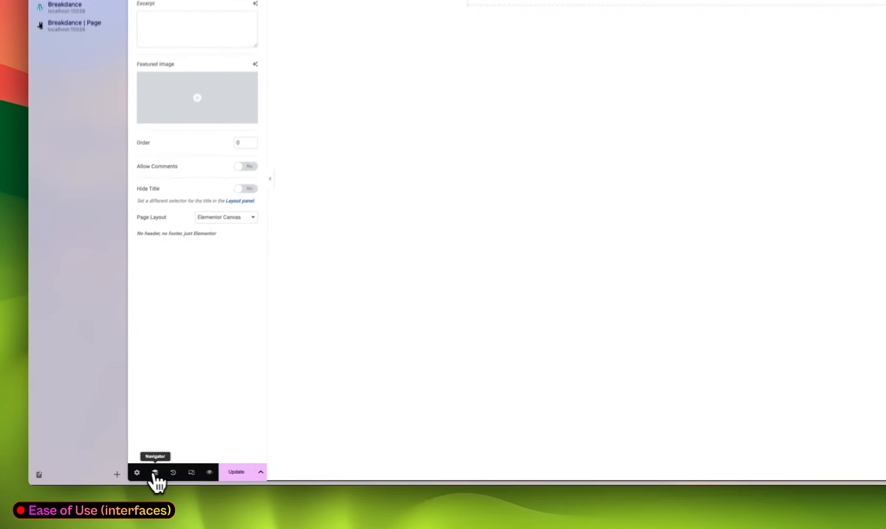
click(154, 472)
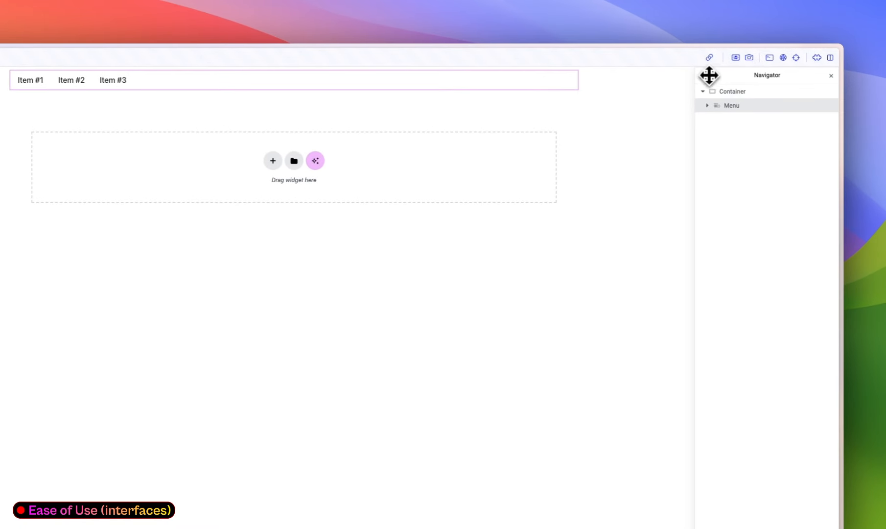
drag(718, 77, 751, 95)
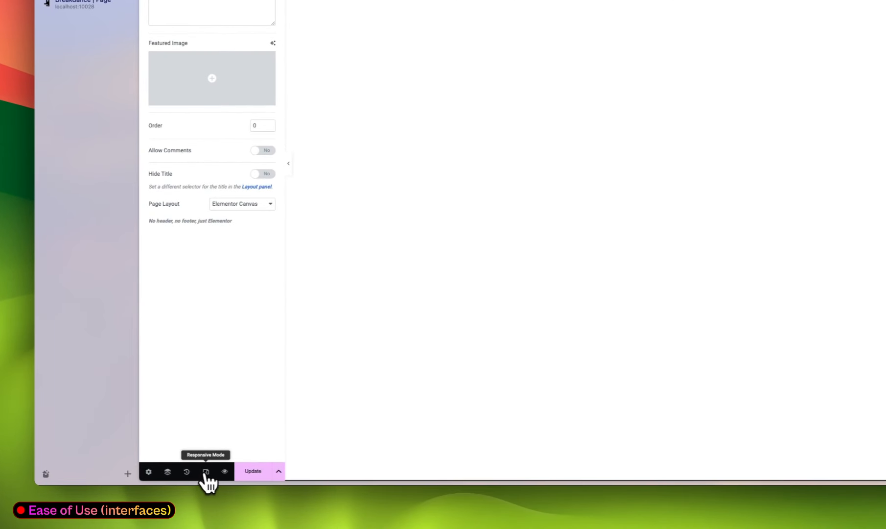
- Preview the page in responsive mode at tablet and mobile sizes, and return to the desktop view
click(205, 473)
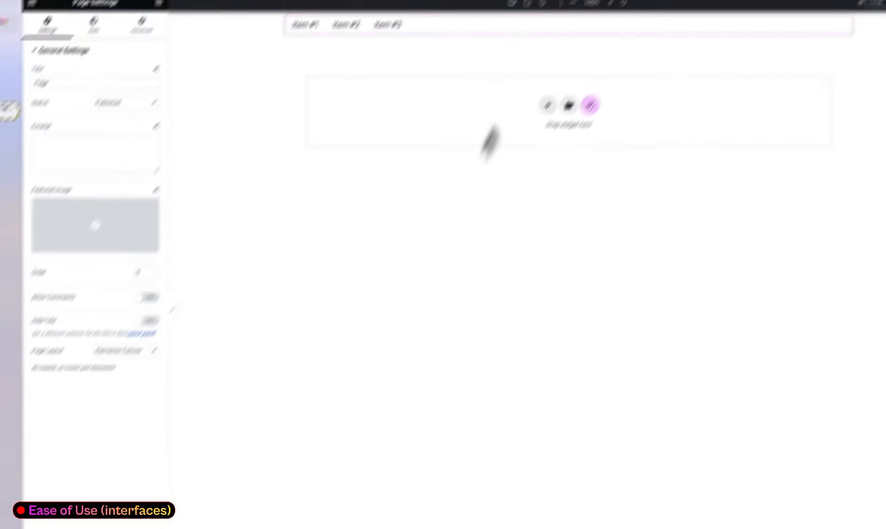
click(526, 3)
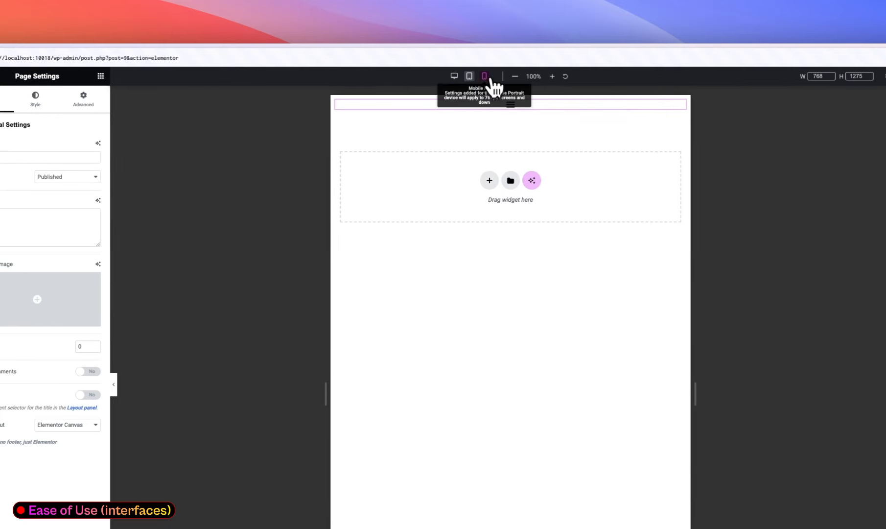
click(485, 77)
click(454, 76)
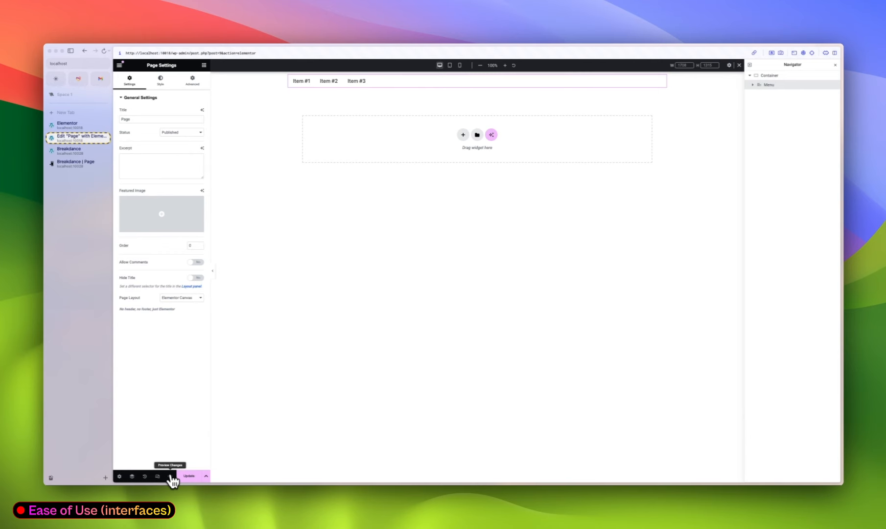
- Check the additional save options and update the page with the new menu
click(206, 476)
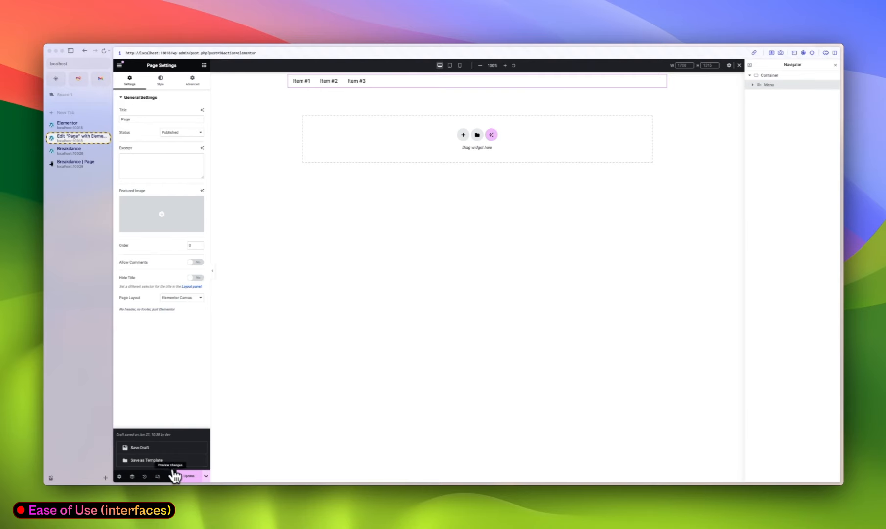
click(189, 476)
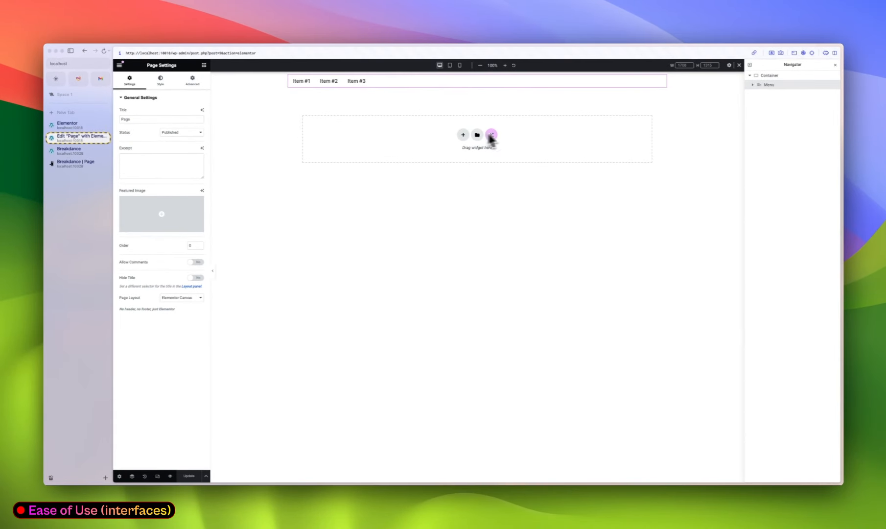
- Examine the new-container options and the Blocks template library from the empty drop area, and close the library
click(463, 135)
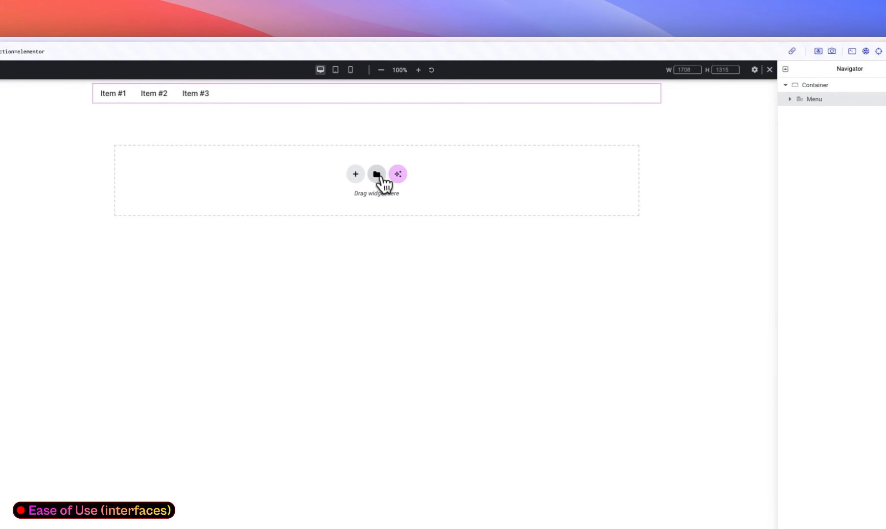
click(376, 174)
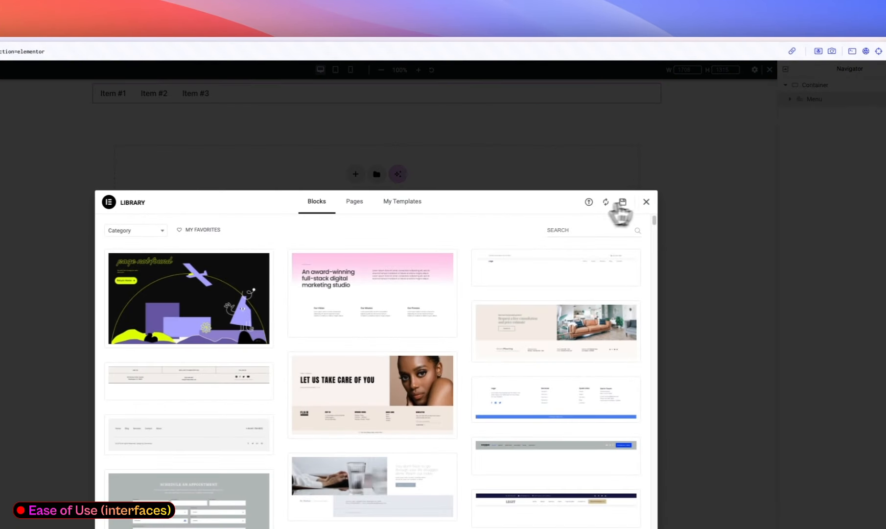
click(646, 202)
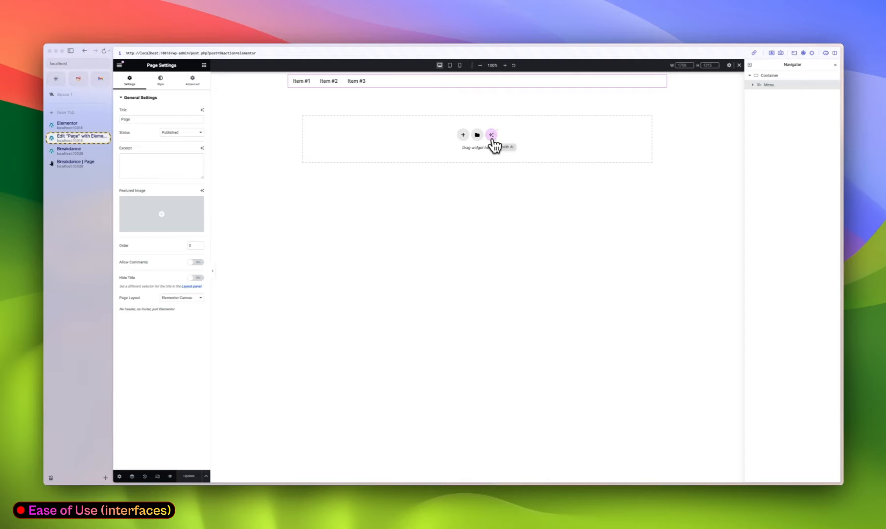
- Browse the Layout, Basic and Pro widgets, and select the container that holds the menu
click(204, 65)
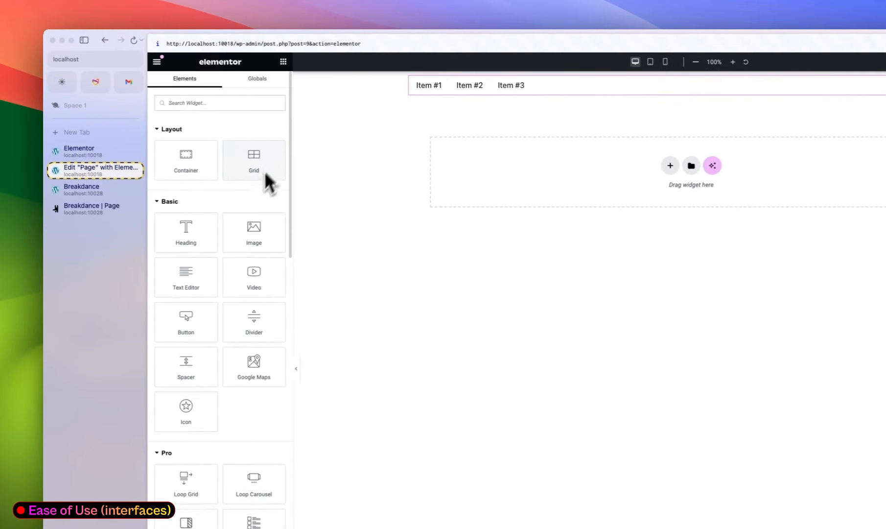
scroll(191, 260, down, 6)
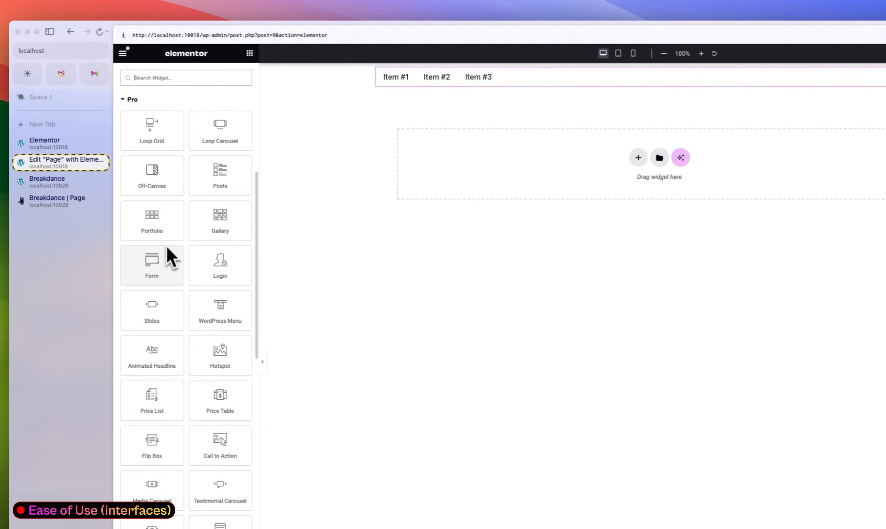
scroll(167, 247, down, 3)
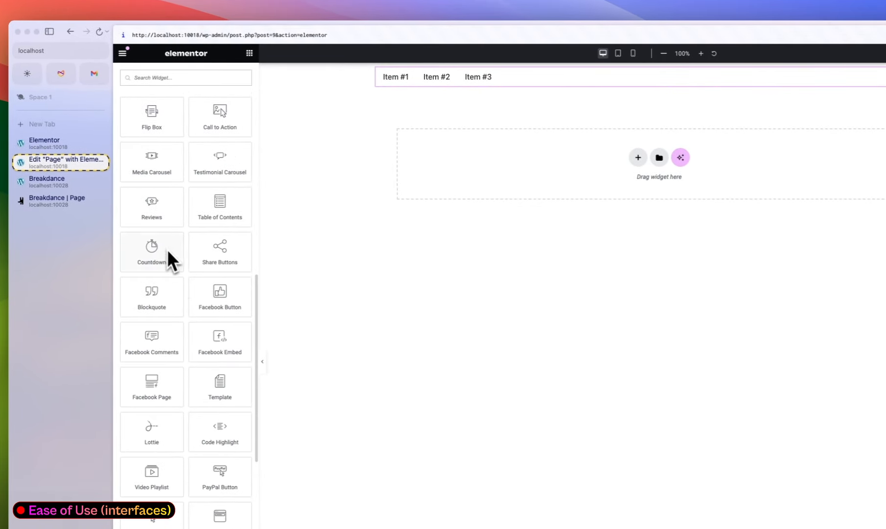
scroll(183, 277, up, 10)
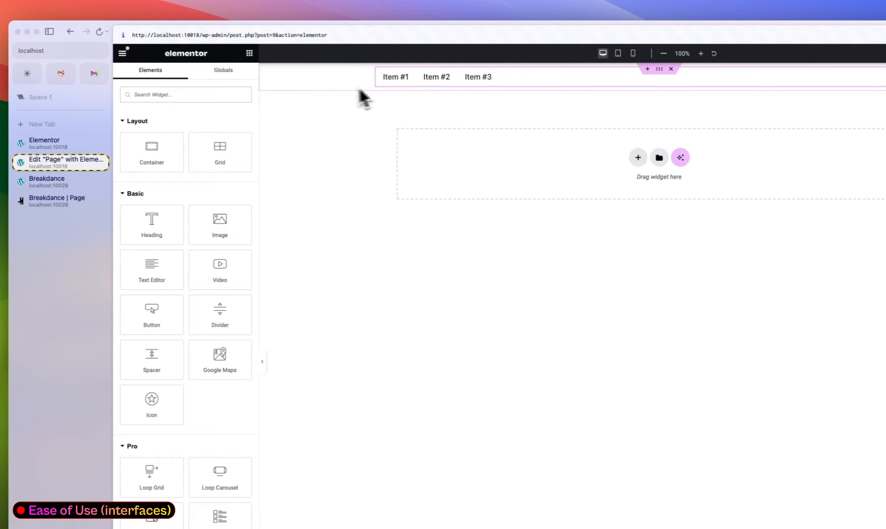
click(659, 69)
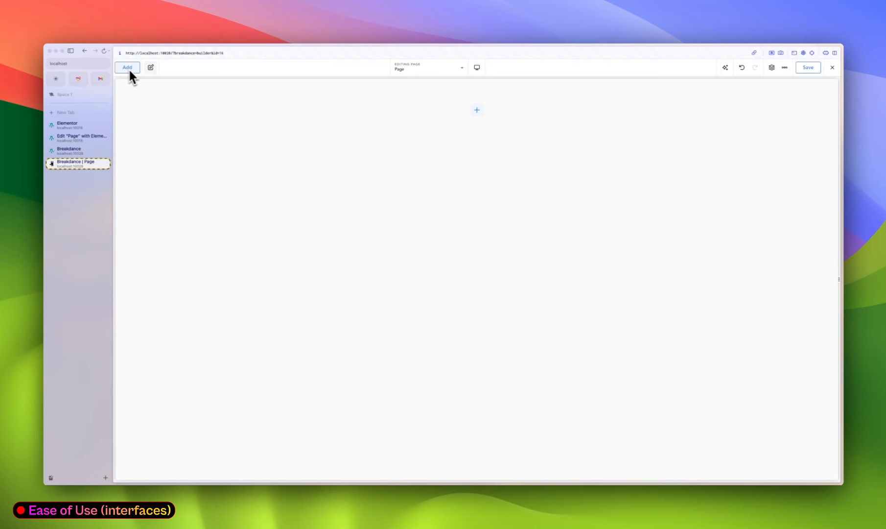
- Inspect Breakdance's page switcher and responsive view options, and open and close the Structure view
click(436, 69)
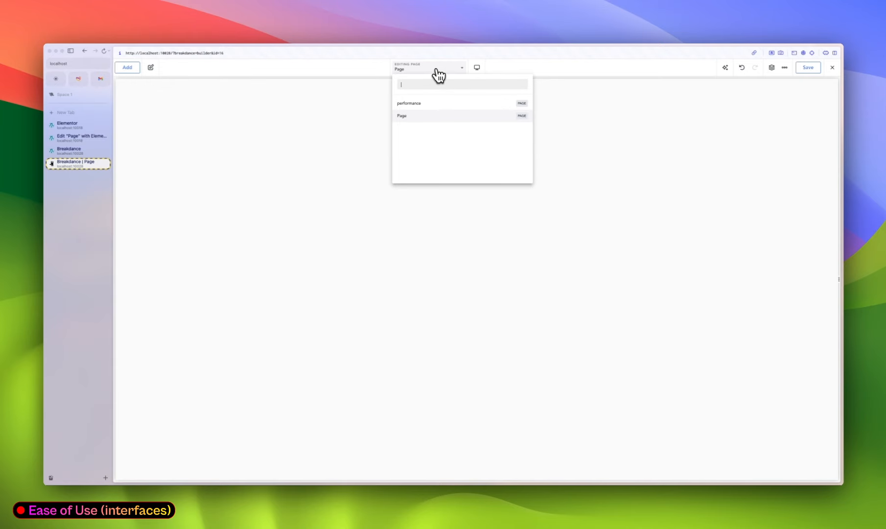
click(476, 67)
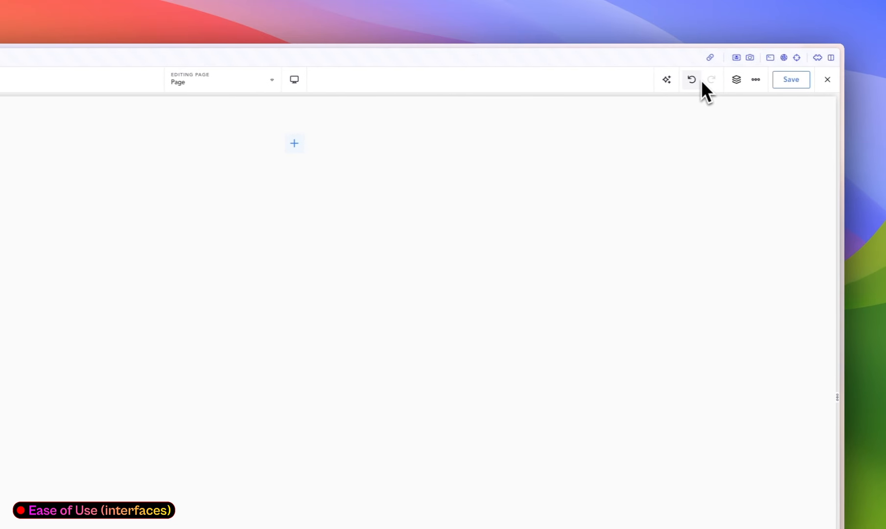
click(736, 79)
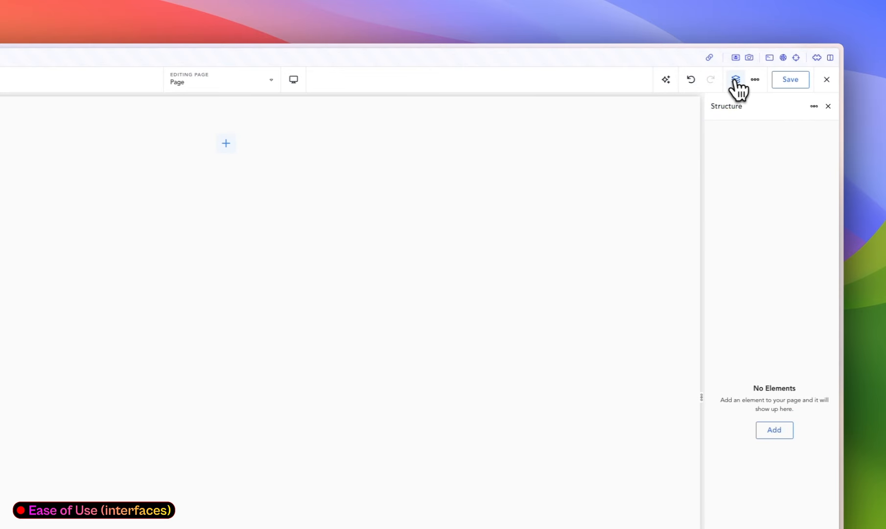
click(735, 81)
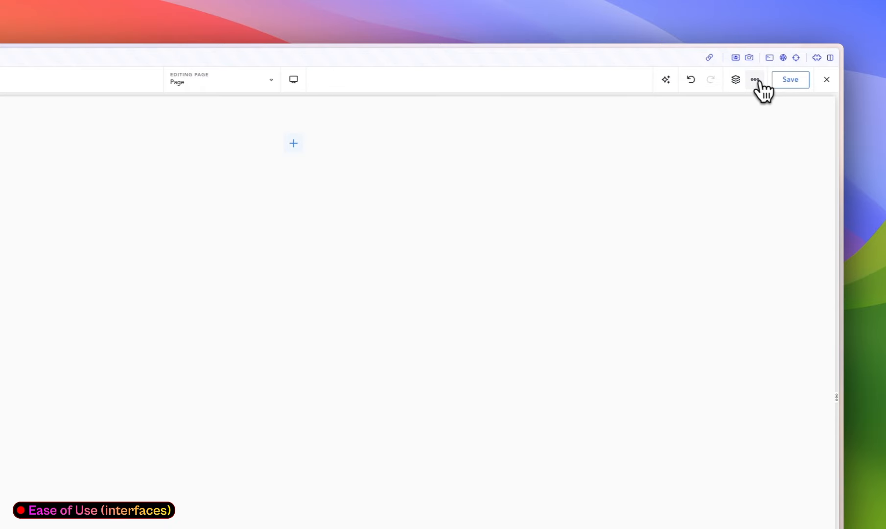
- Review the builder's additional options, such as Global Settings and Design Presets, and its exit choices, without leaving the builder
click(759, 83)
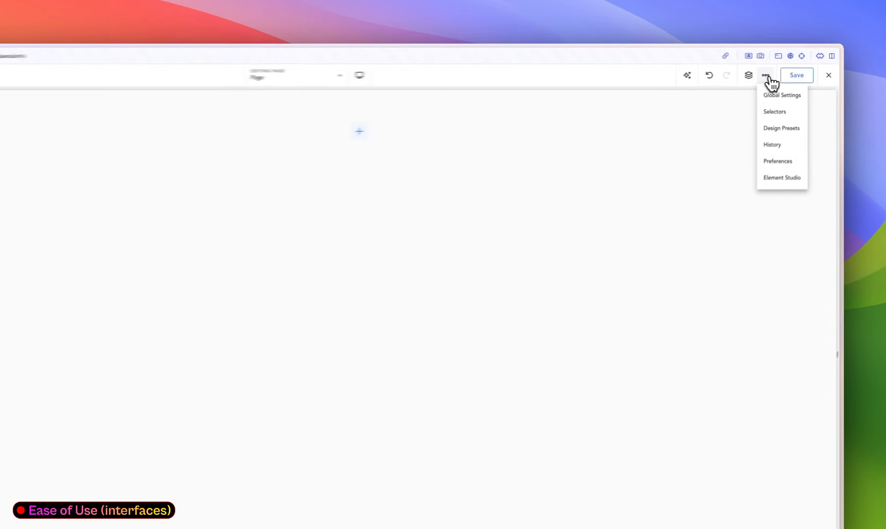
click(782, 86)
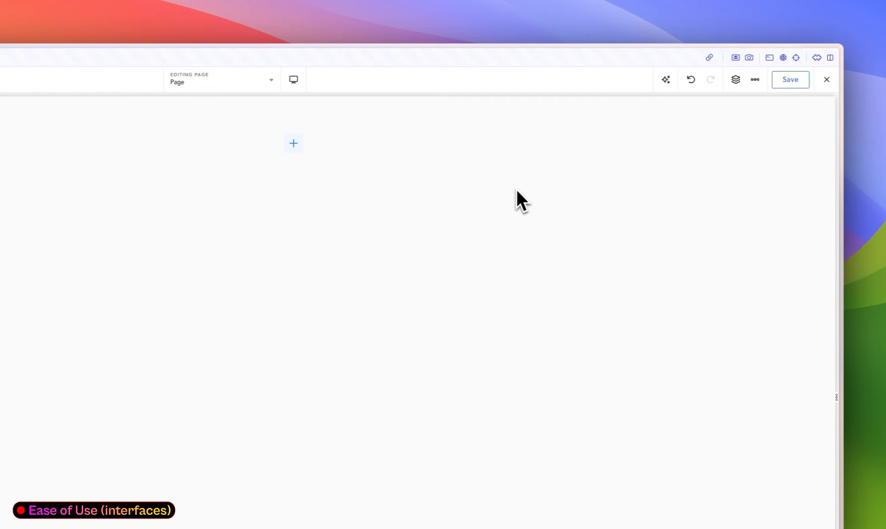
click(826, 80)
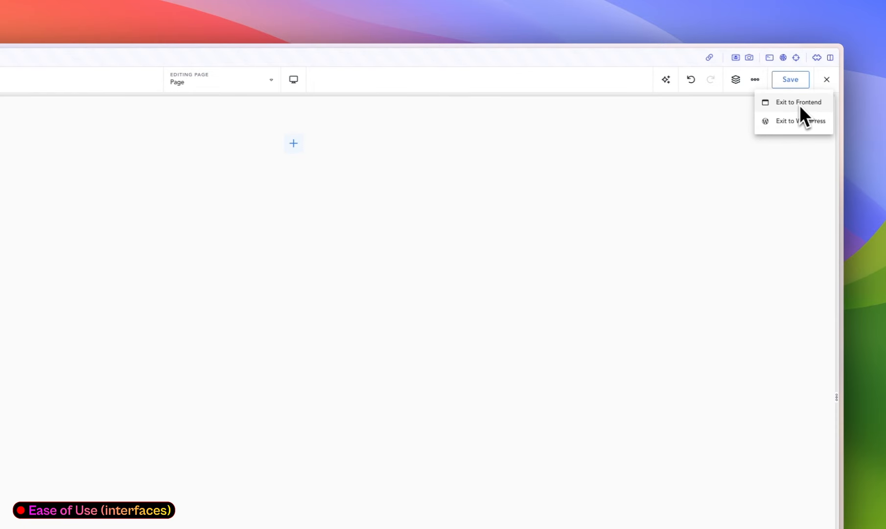
click(822, 84)
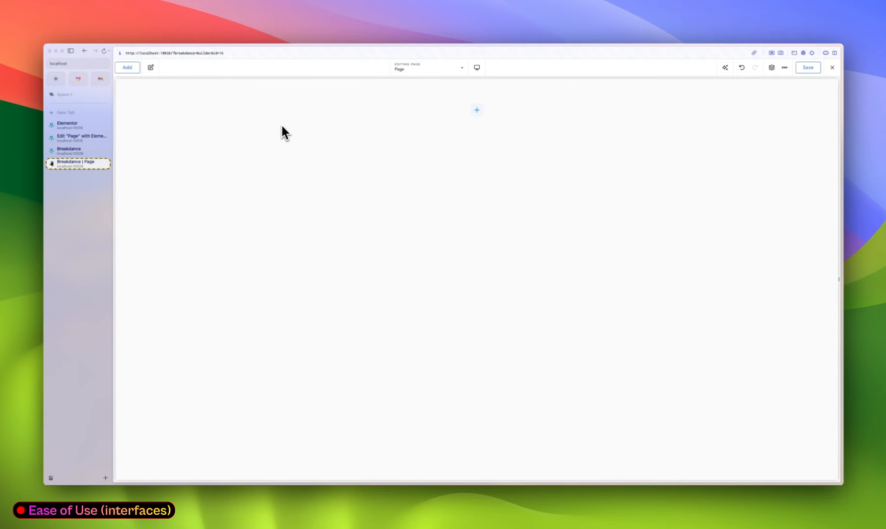
- Search the page elements for "menu" and add a Menu Builder to the page
click(127, 68)
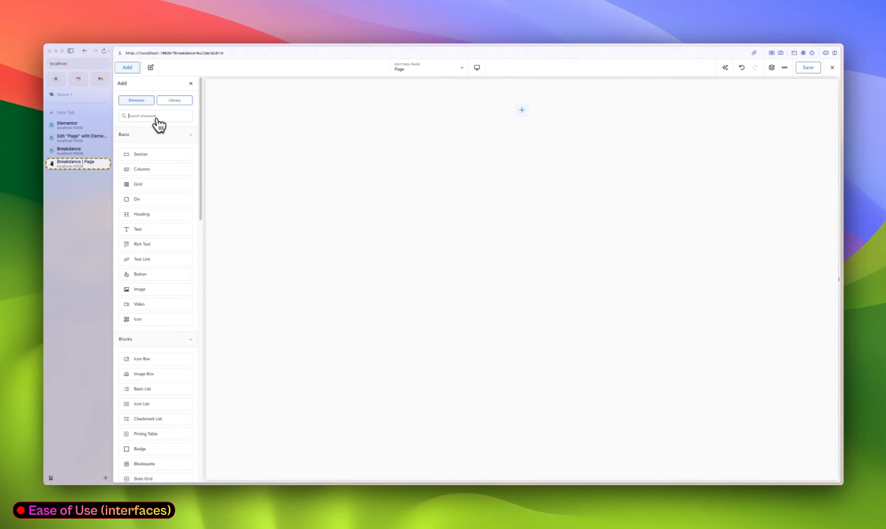
text(menu)
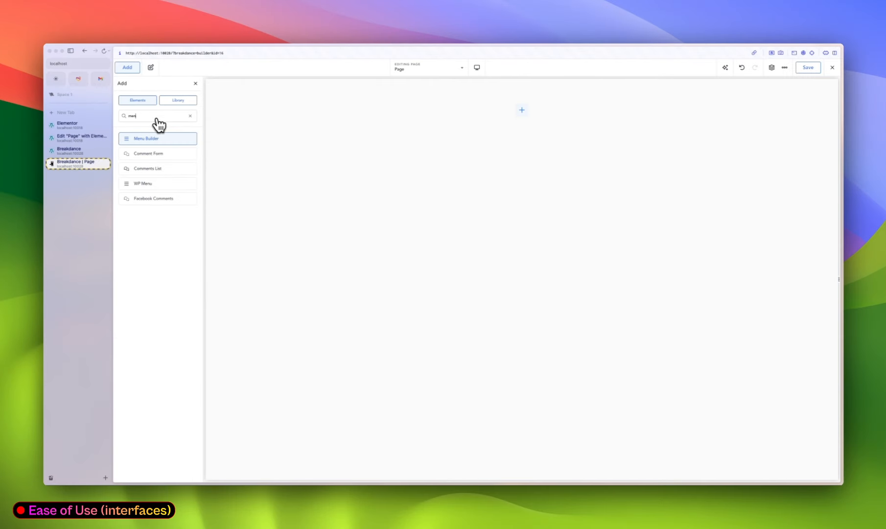
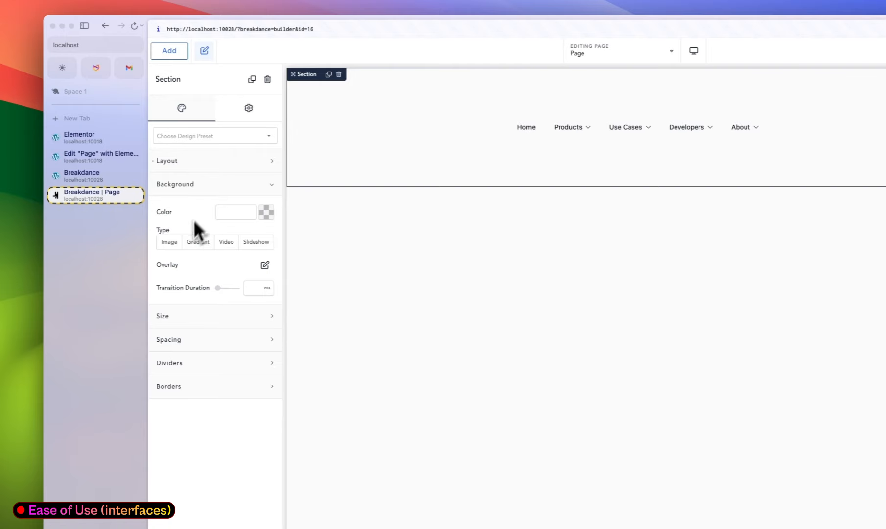
- Find the menu section's padding controls through the property search and set the padding to 20 px on all sides
click(219, 186)
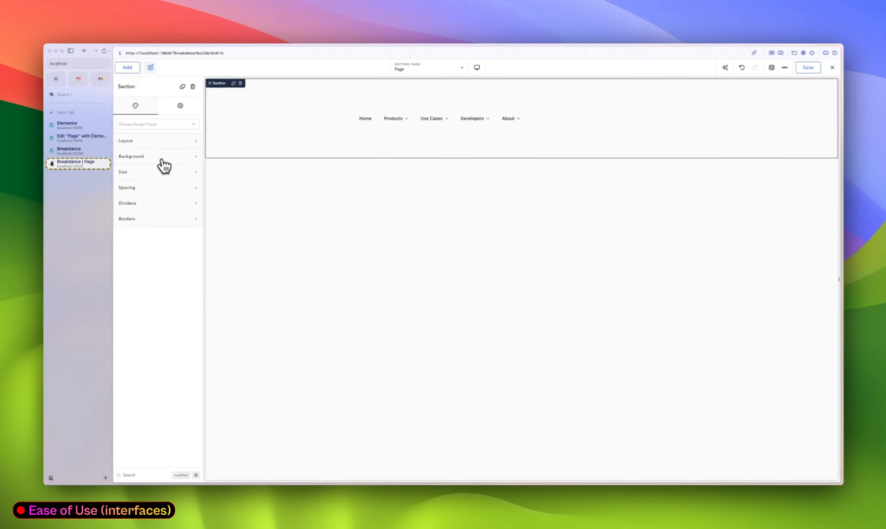
click(137, 474)
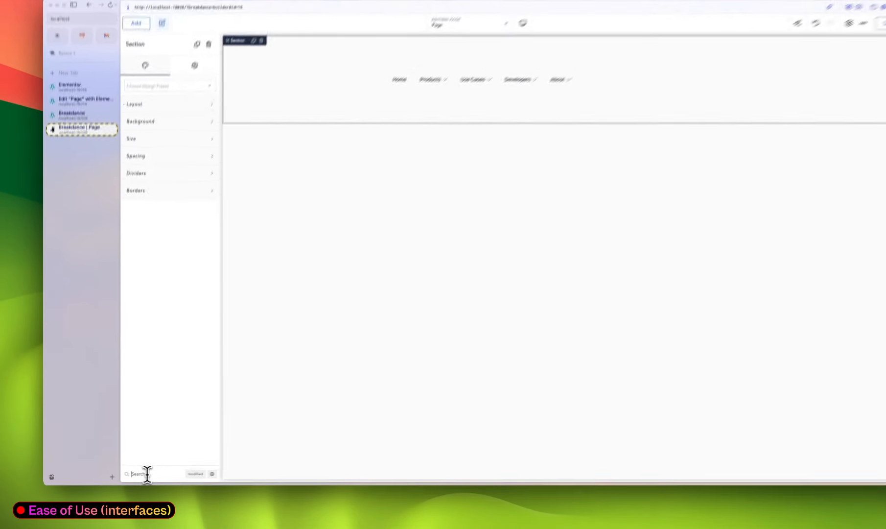
text(padding)
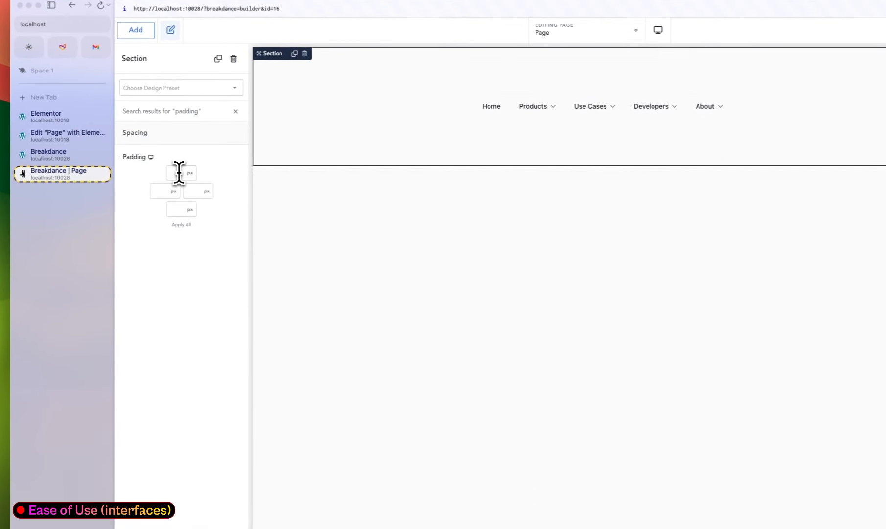
click(178, 173)
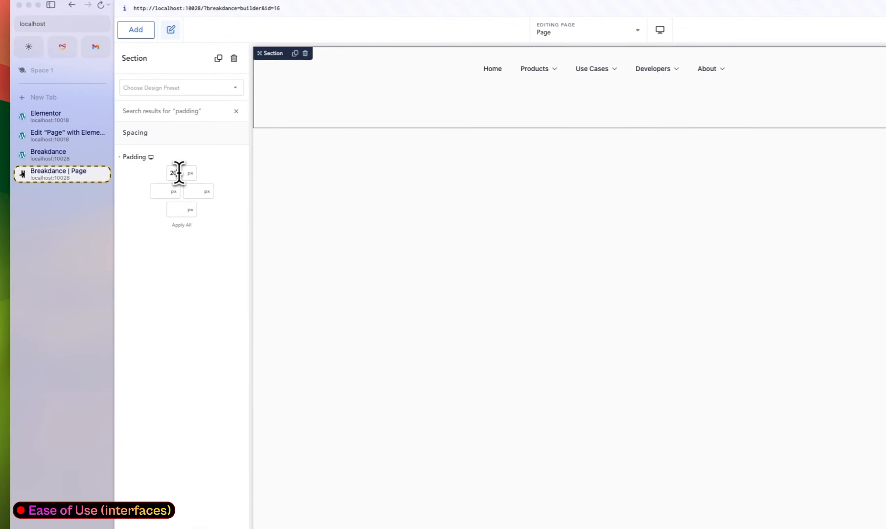
text(20)
click(181, 225)
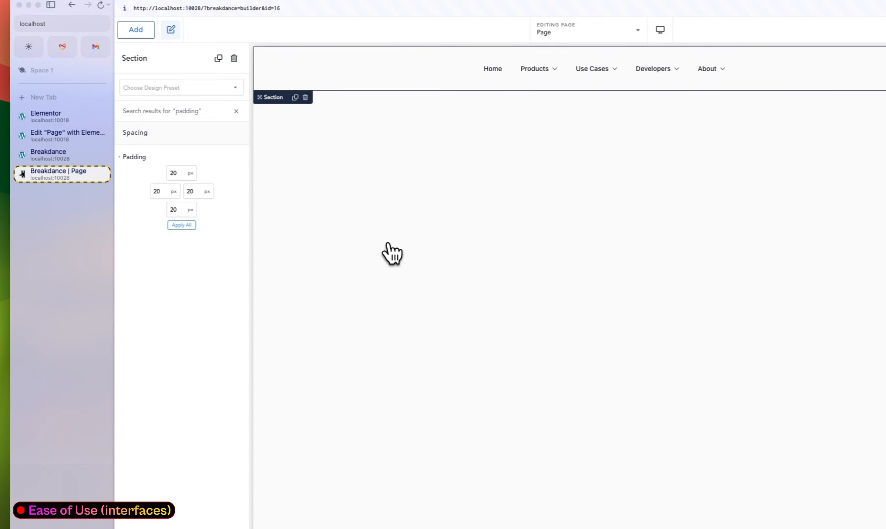
- Search the section's properties for "color" and set the background color to light purple #DDCCFF
double_click(195, 489)
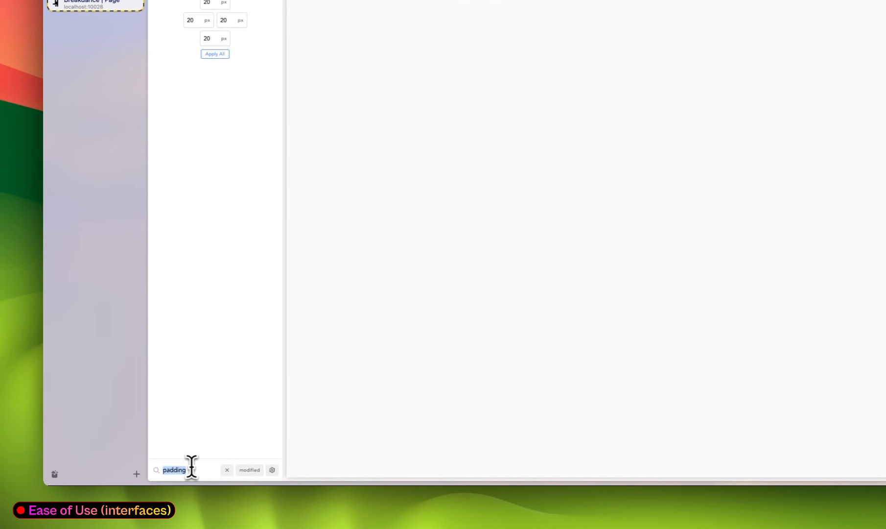
text(color)
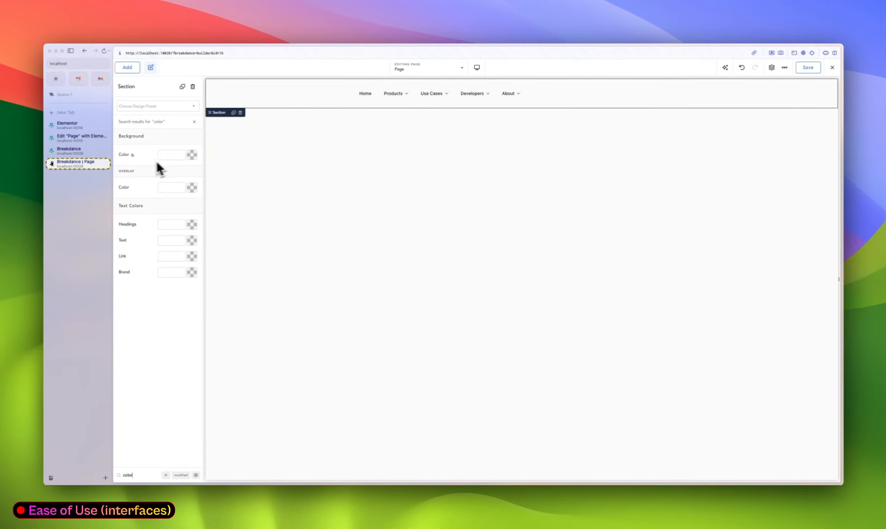
click(192, 154)
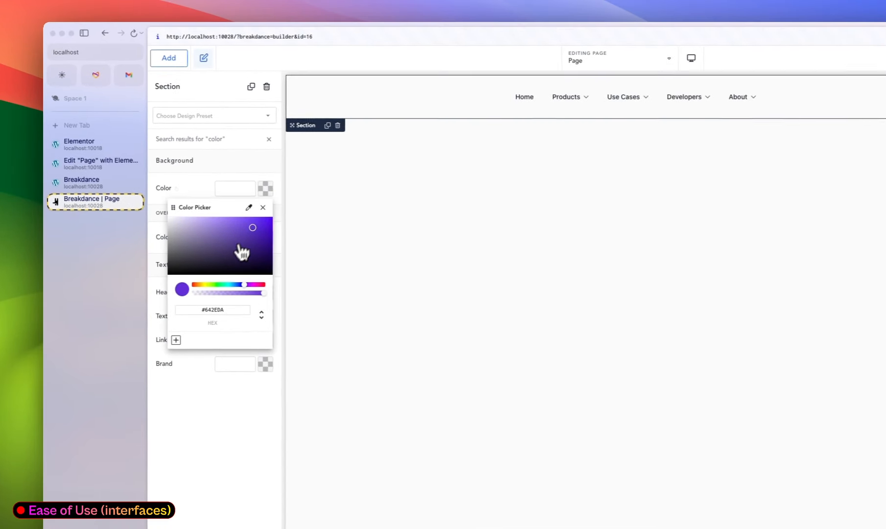
drag(174, 194, 143, 167)
drag(193, 209, 190, 206)
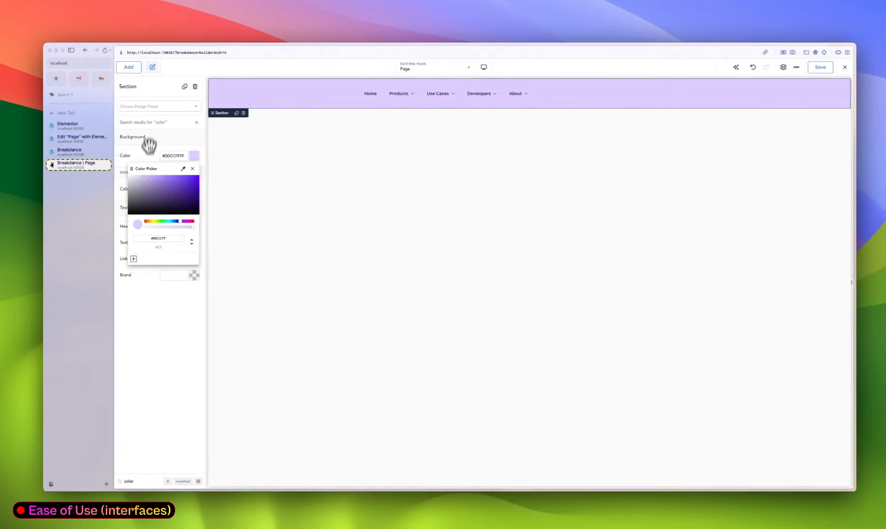
click(155, 401)
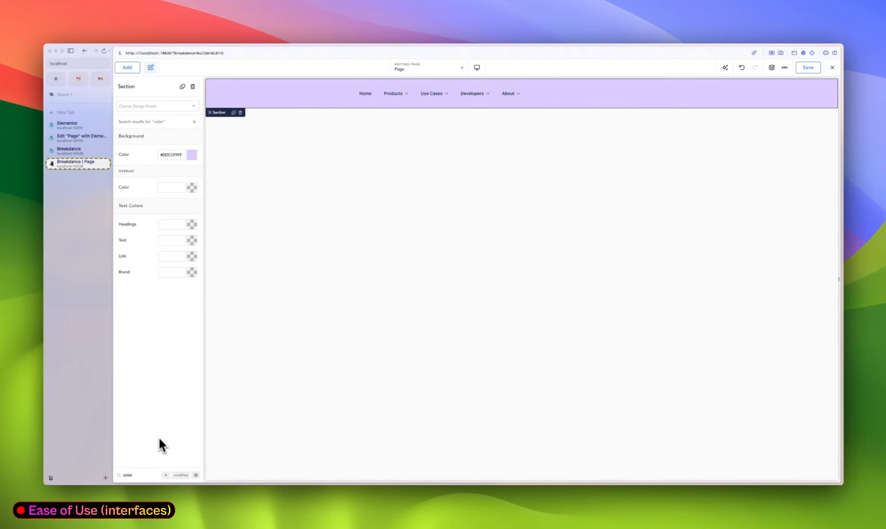
- Clear the property search, show only the section's modified properties, and reset its background color and layout
click(165, 475)
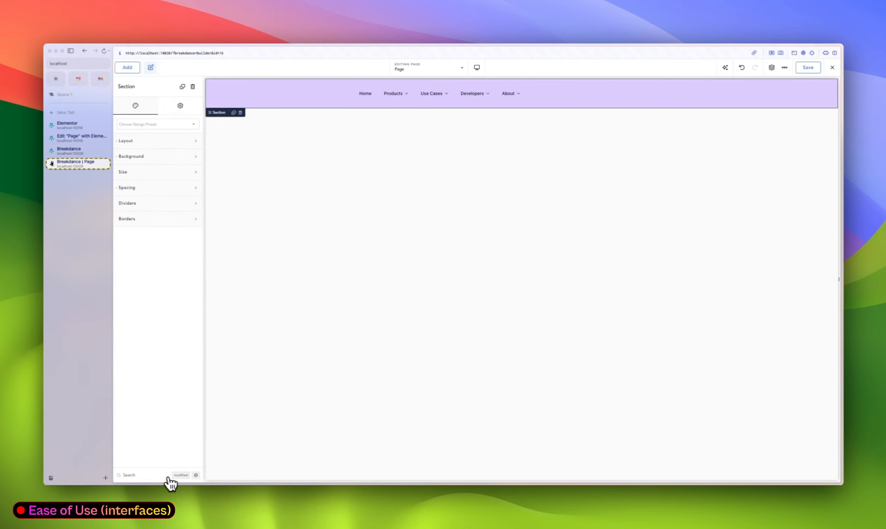
click(179, 474)
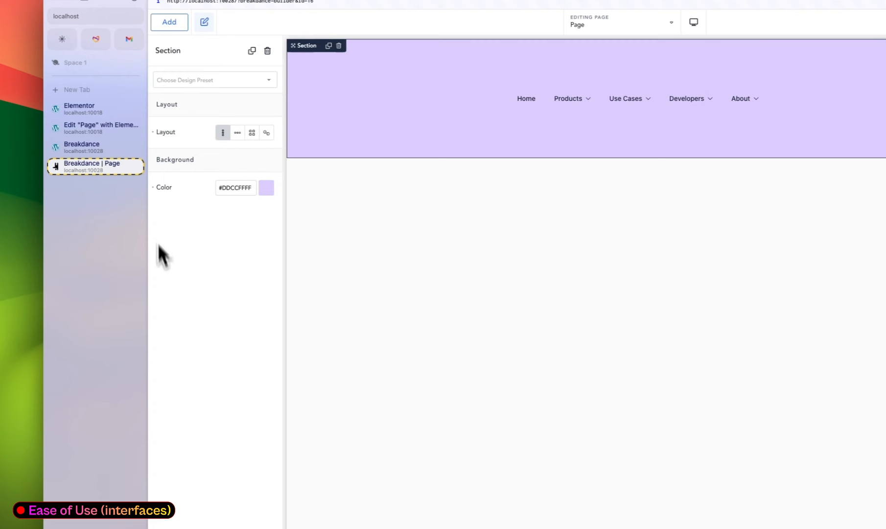
click(154, 189)
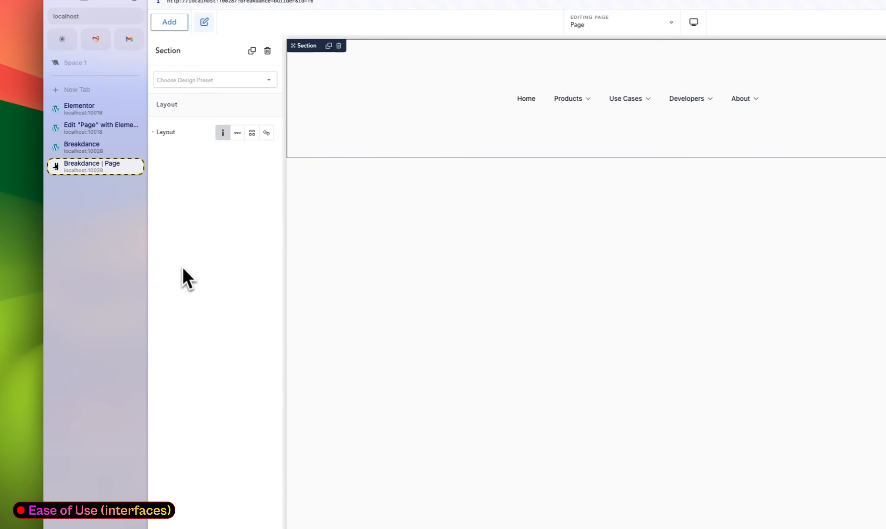
click(153, 132)
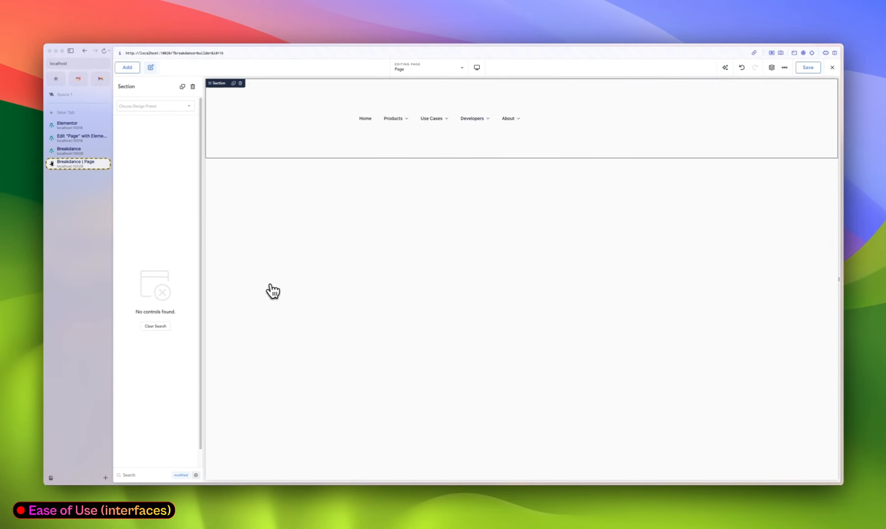
- Undo the recent property resets on the section and turn off the modified-properties filter
key(super+z)
key(super+z)
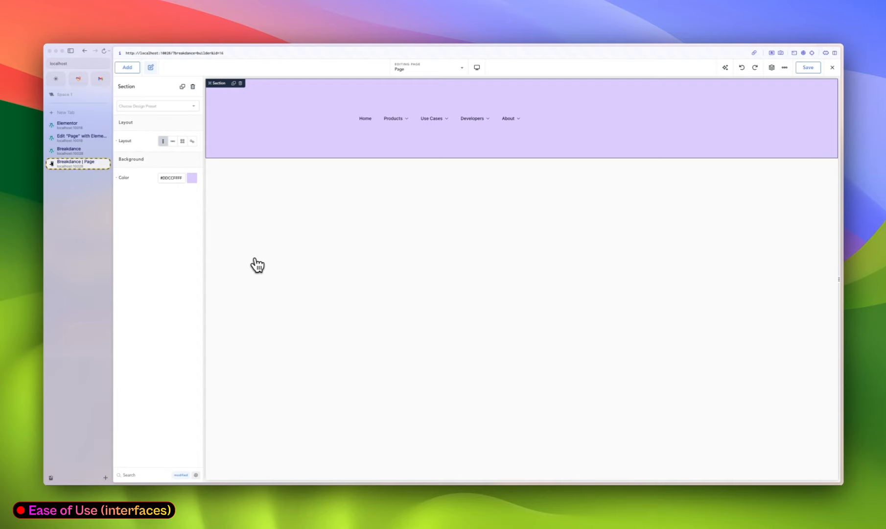
key(super+z)
click(178, 475)
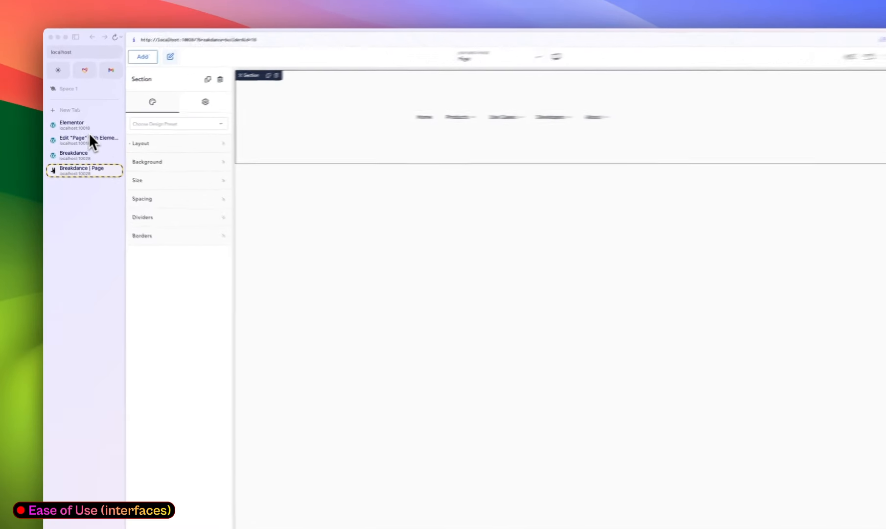
- Switch to the Elementor editor, widen the boxed container and collapse its Container settings, and return to the Breakdance builder
click(101, 142)
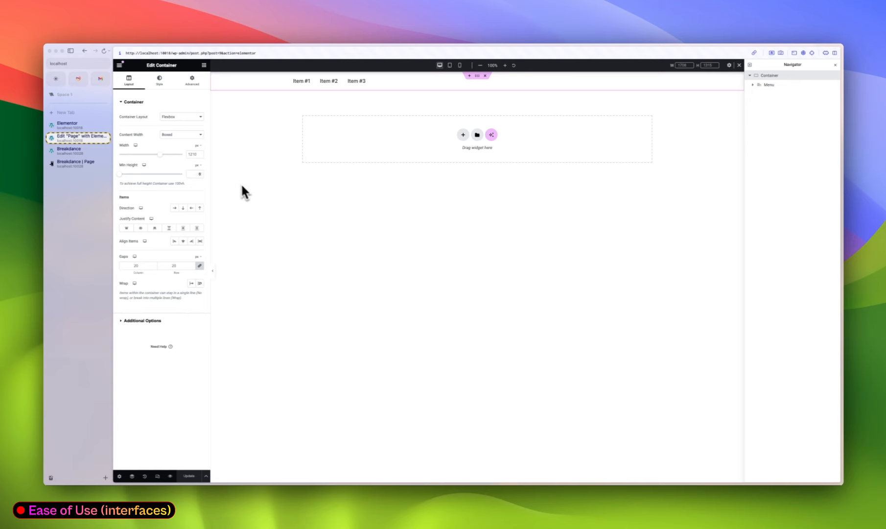
mouse_move(200, 196)
mouse_down()
mouse_move(229, 196)
mouse_move(214, 196)
mouse_up()
click(161, 137)
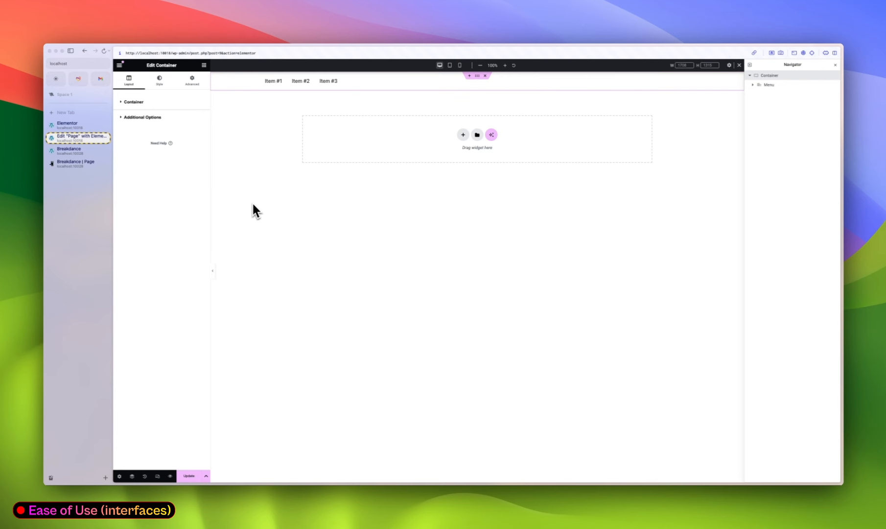
click(76, 163)
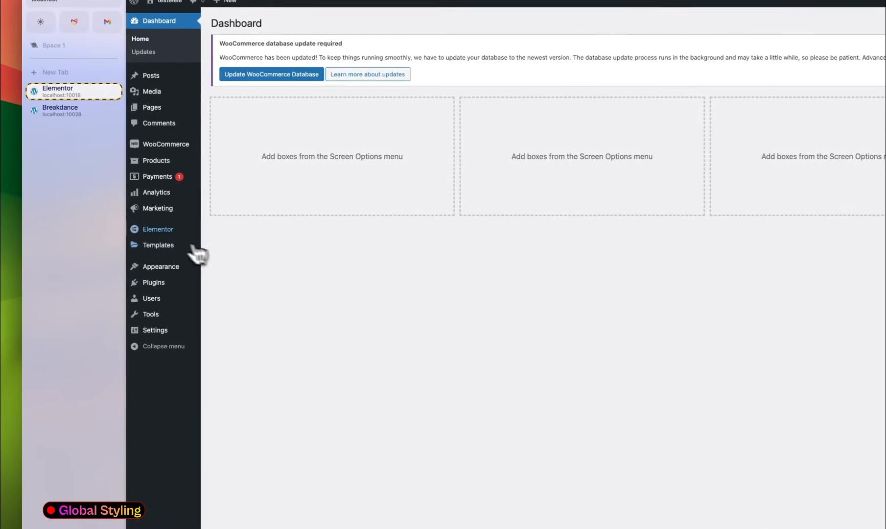
- Open the Custom Fonts management page from Elementor's home page in the WordPress dashboard
mouse_move(140, 219)
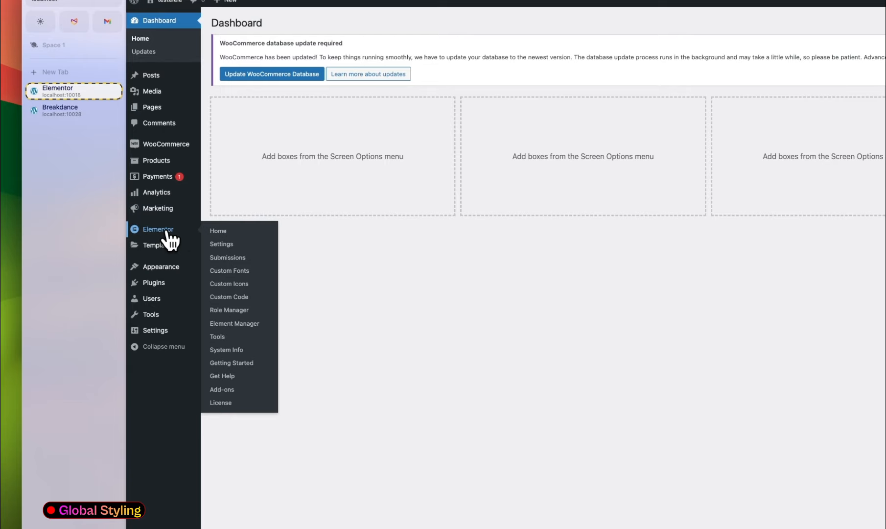
click(258, 235)
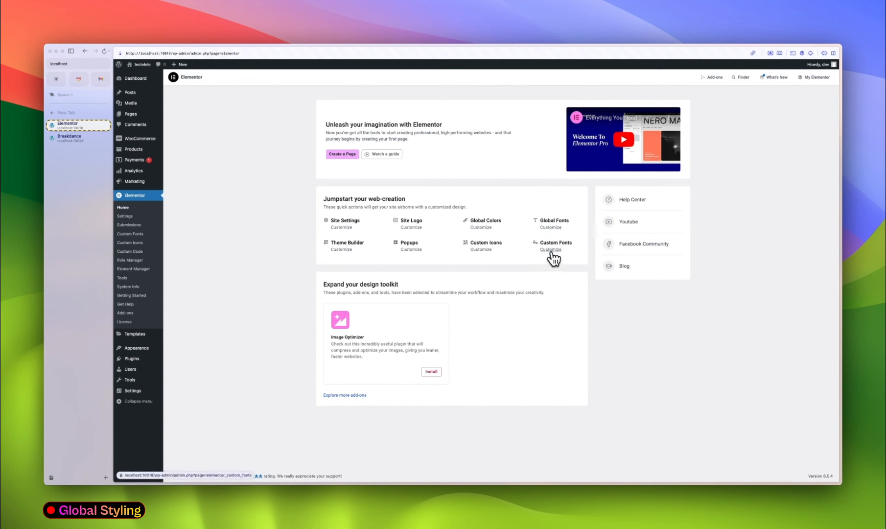
click(551, 250)
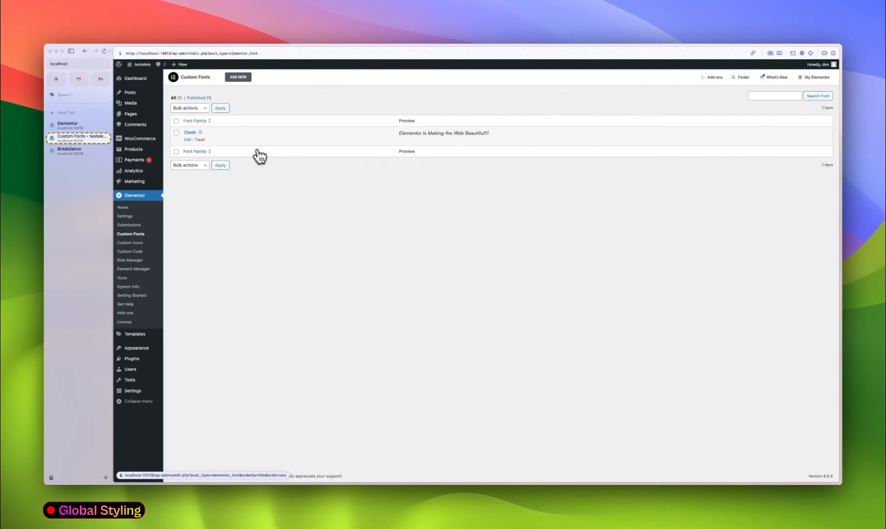
- Open the Clash custom font and delete its existing font variation
click(191, 133)
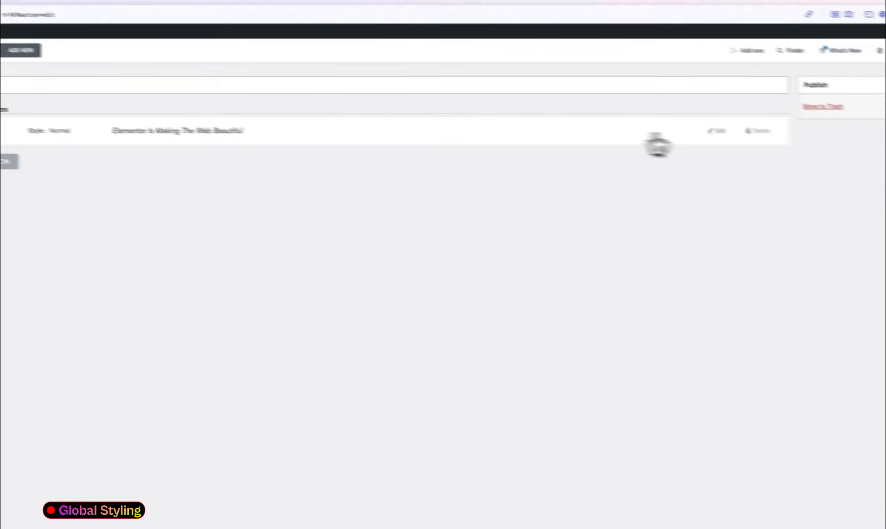
click(709, 121)
click(336, 351)
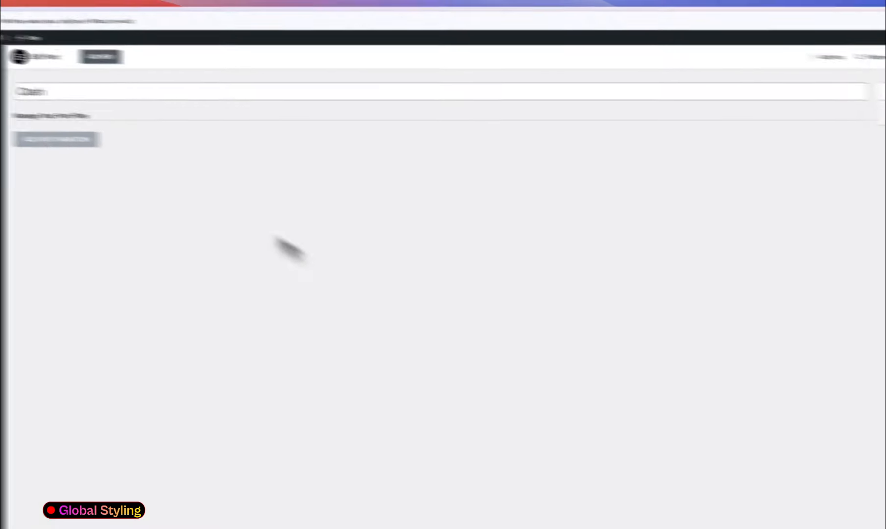
- Rename the custom font to Satoshi and add a new font variation
double_click(190, 109)
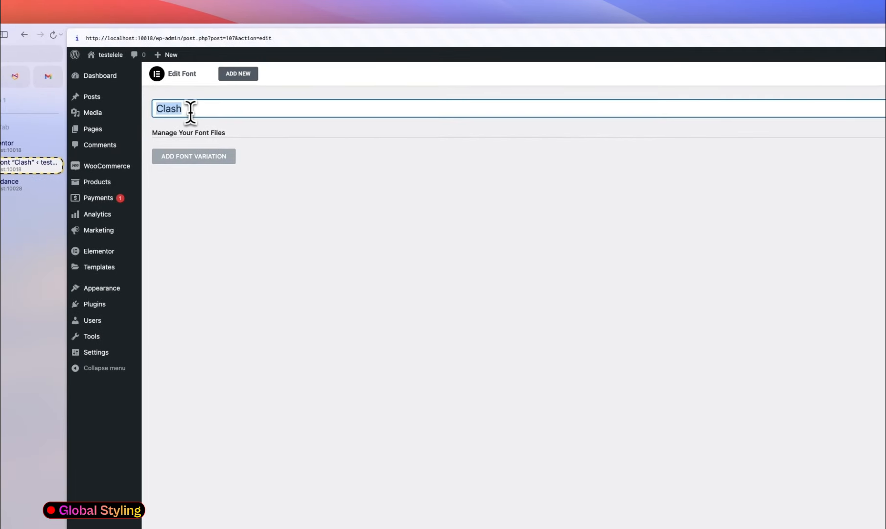
text(Satoshi)
click(194, 156)
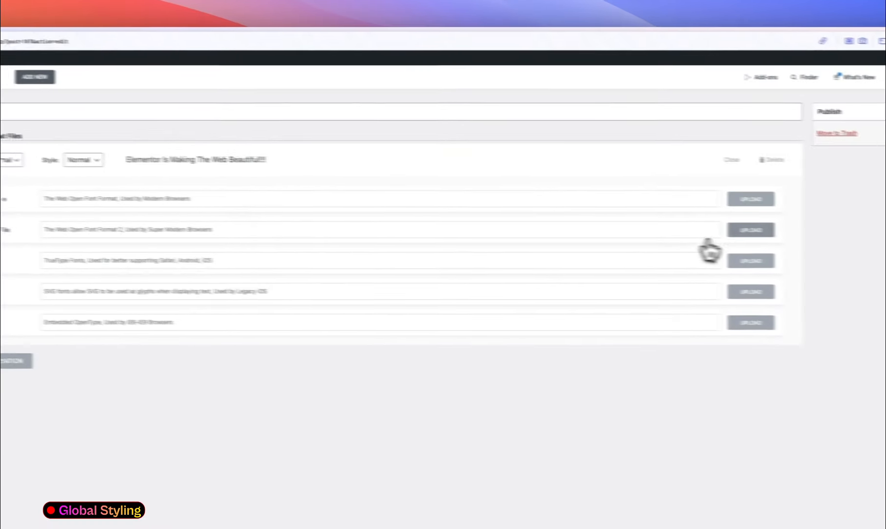
- Upload Satoshi-Medium.woff2 as the new variation's WOFF2 file
click(749, 230)
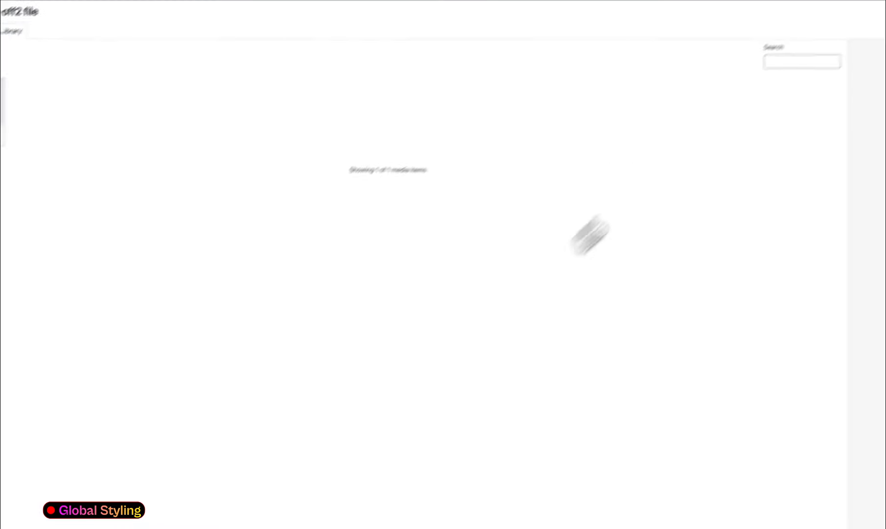
click(166, 118)
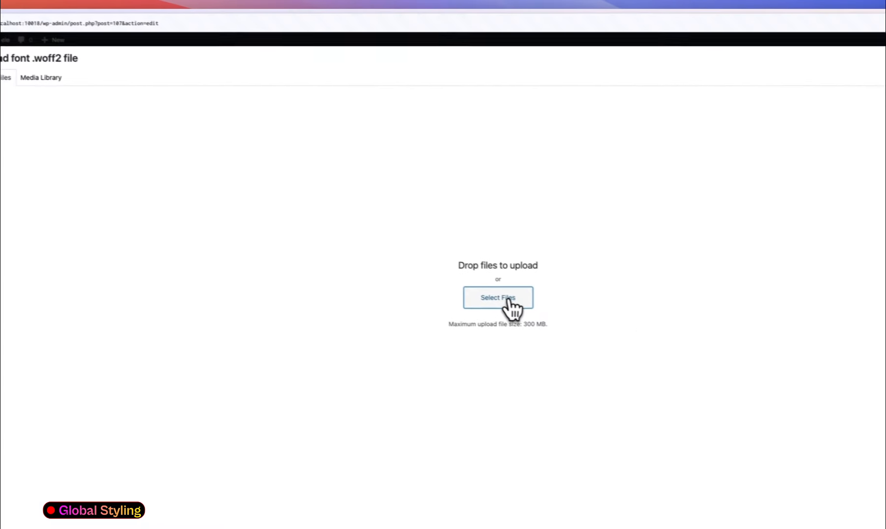
click(508, 300)
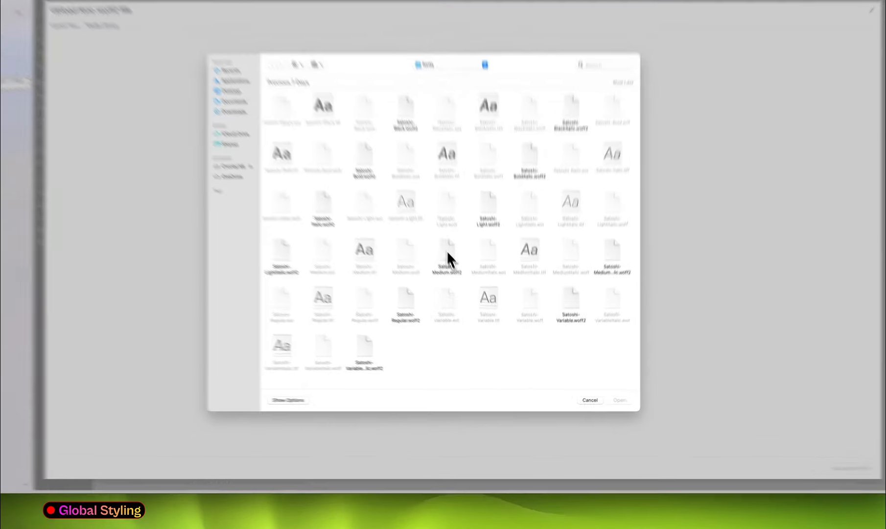
click(463, 282)
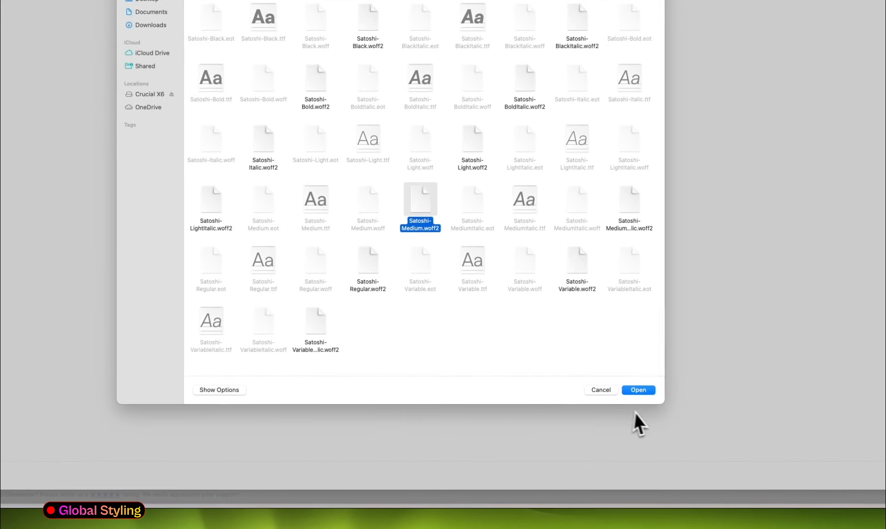
click(643, 387)
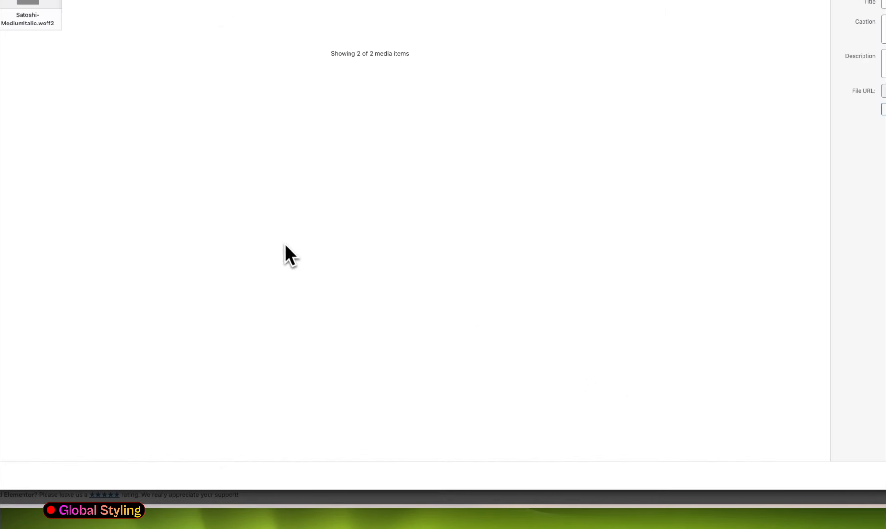
click(789, 456)
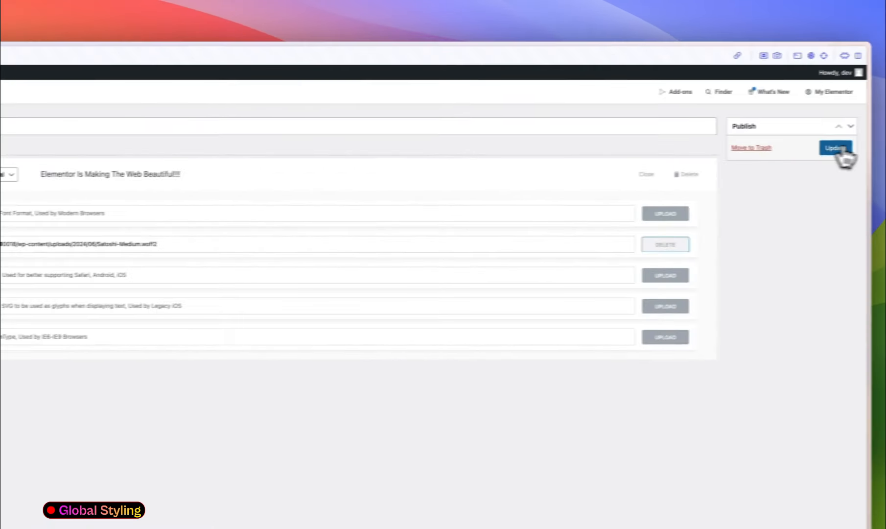
- Save the updated Satoshi custom font and return to Elementor's home page in the WordPress dashboard
click(843, 150)
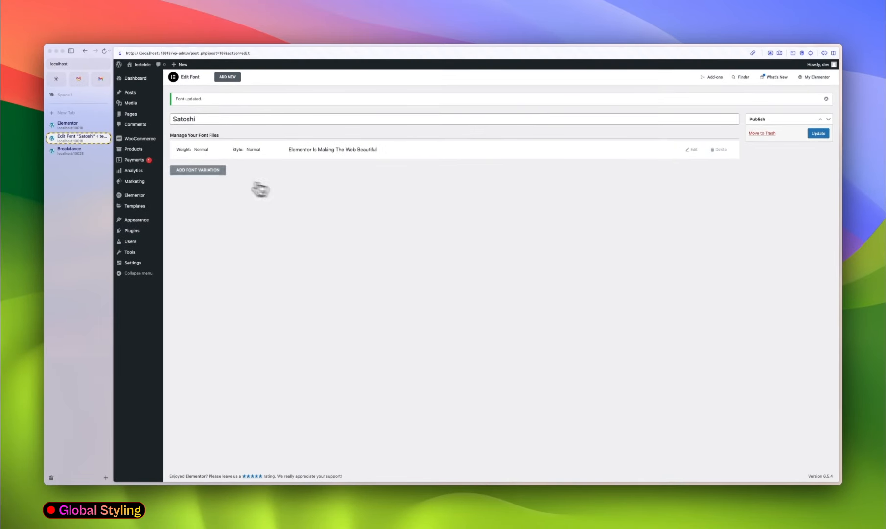
mouse_move(148, 199)
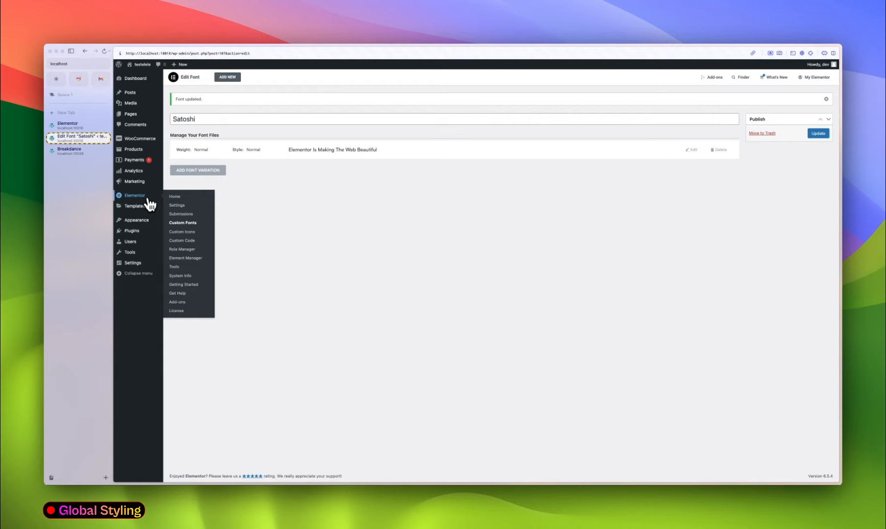
click(179, 200)
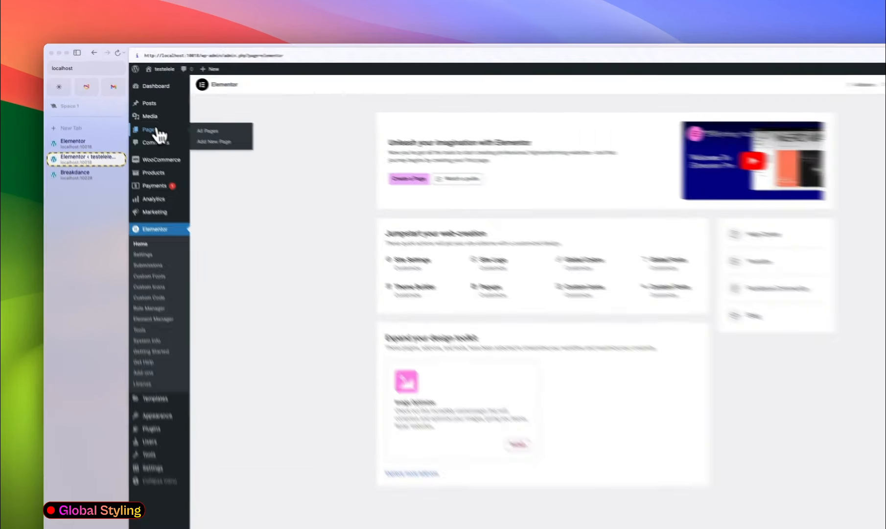
- From the site's list of pages, open the page titled "Page" in the Elementor editor in a separate browser tab
click(142, 114)
mouse_move(281, 253)
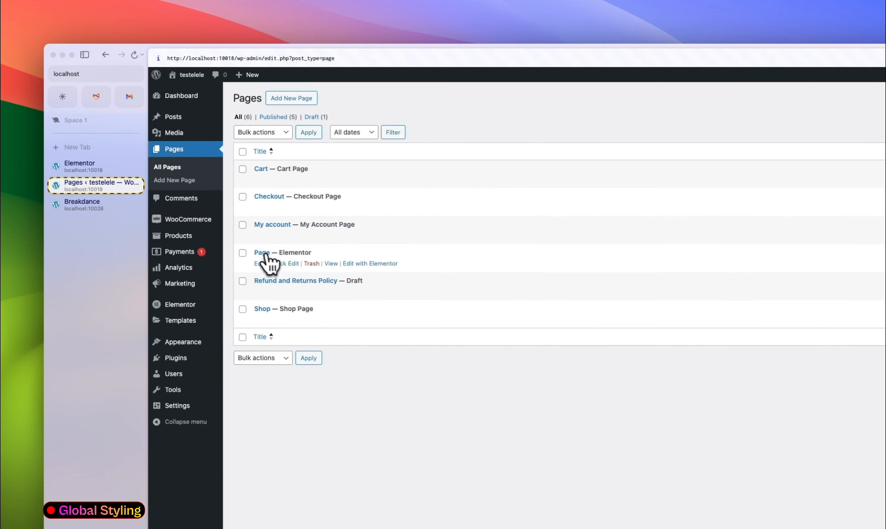
super+click(364, 264)
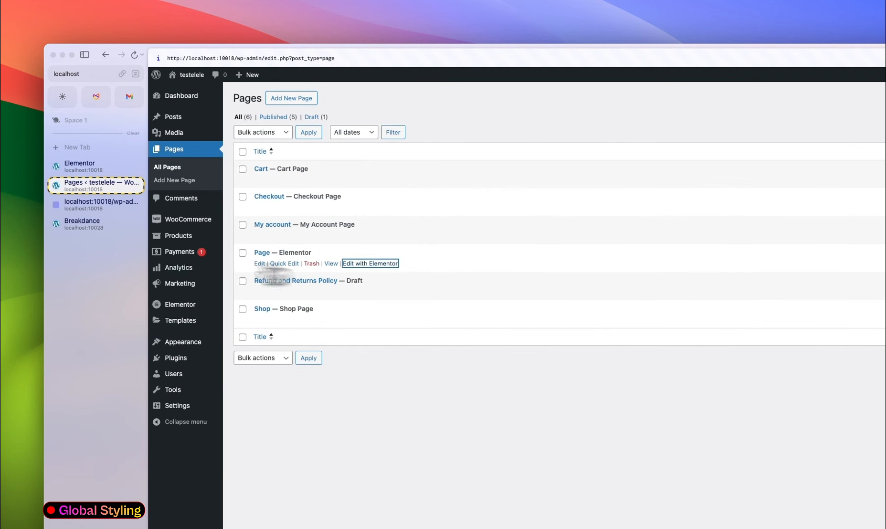
click(85, 208)
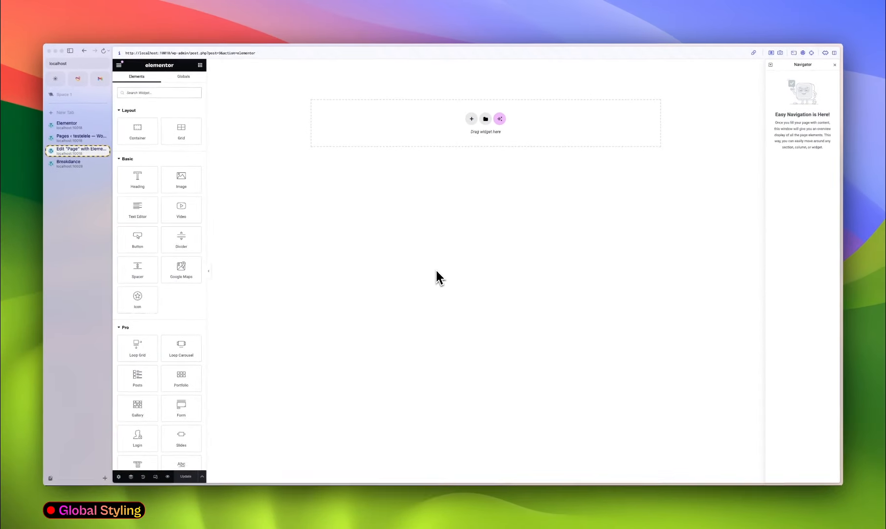
- Open the Global Colors section of the Elementor site settings
click(119, 64)
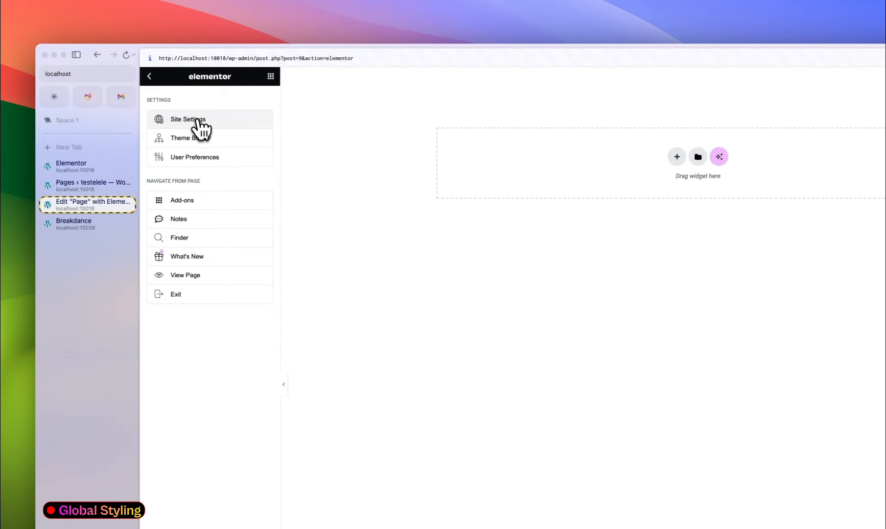
click(198, 120)
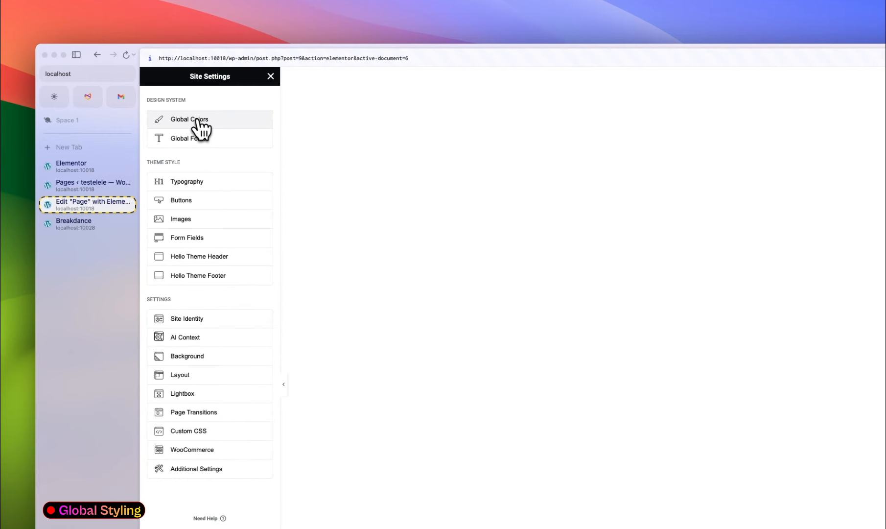
click(198, 119)
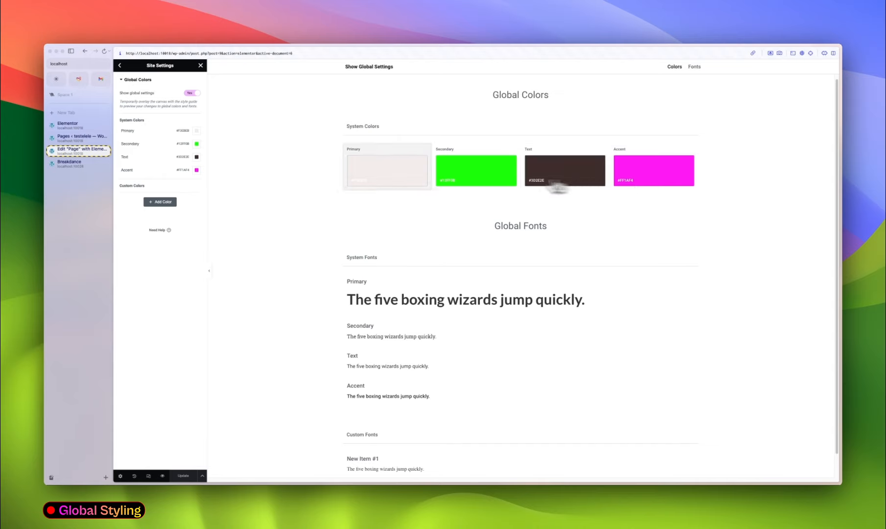
- Change the Primary system color to light gray #F1F1F1
click(362, 160)
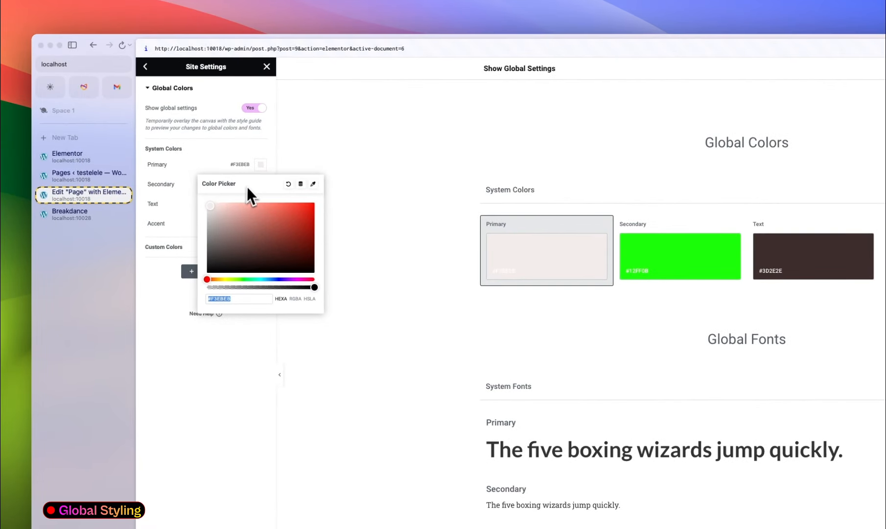
drag(246, 186, 217, 201)
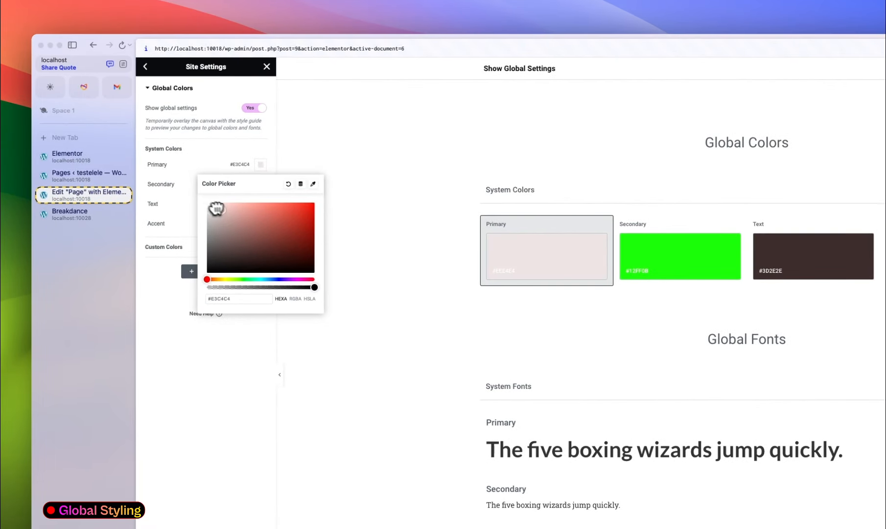
click(309, 211)
click(290, 217)
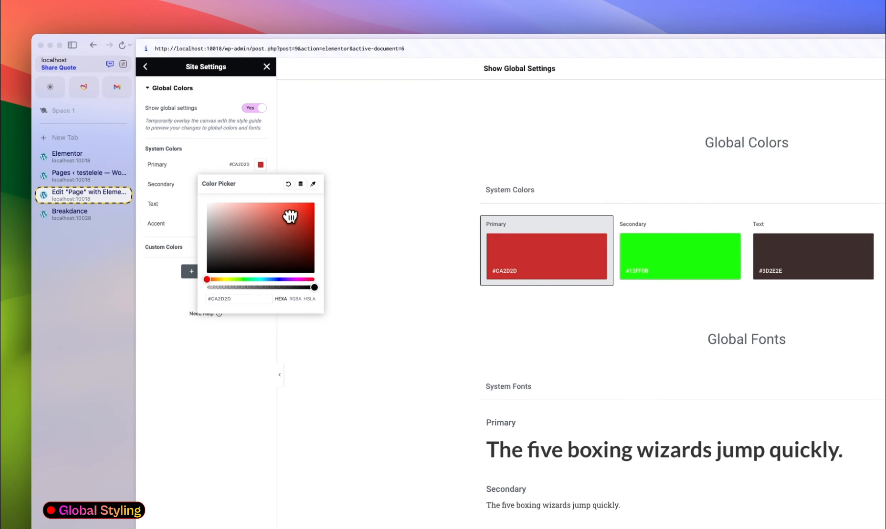
click(287, 278)
drag(223, 218, 186, 208)
click(188, 164)
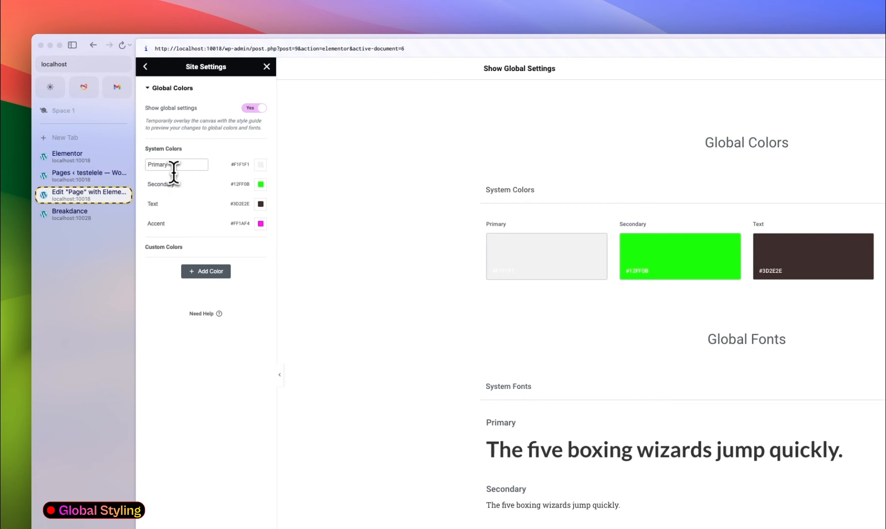
click(176, 184)
click(179, 167)
click(183, 184)
click(182, 166)
click(182, 184)
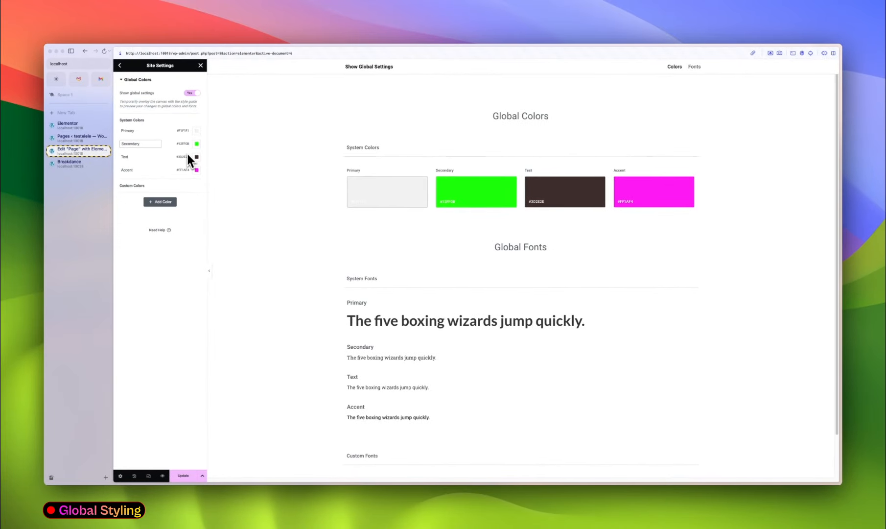
- Add a custom global color and set it to red #BE1F1F
click(162, 203)
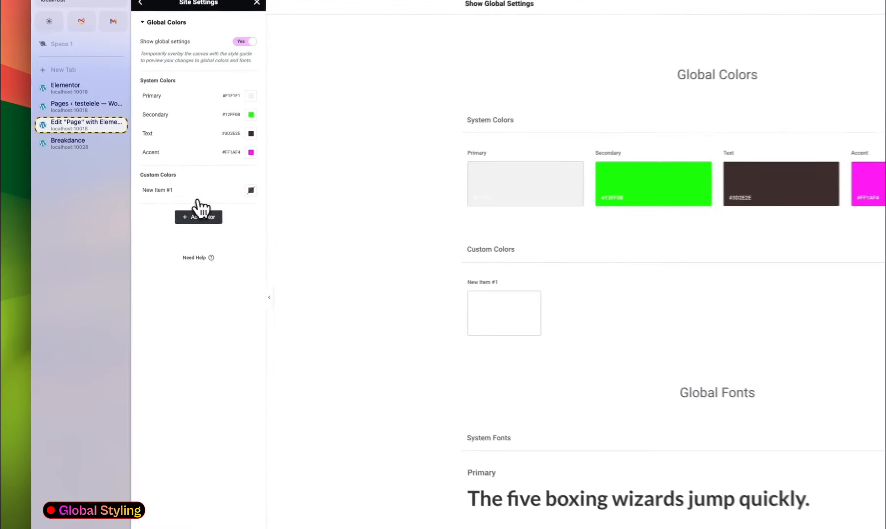
click(181, 190)
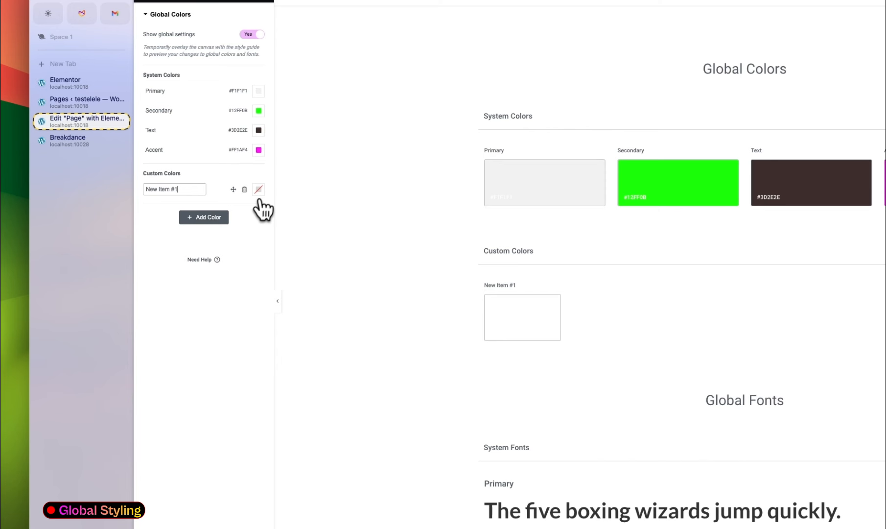
click(259, 190)
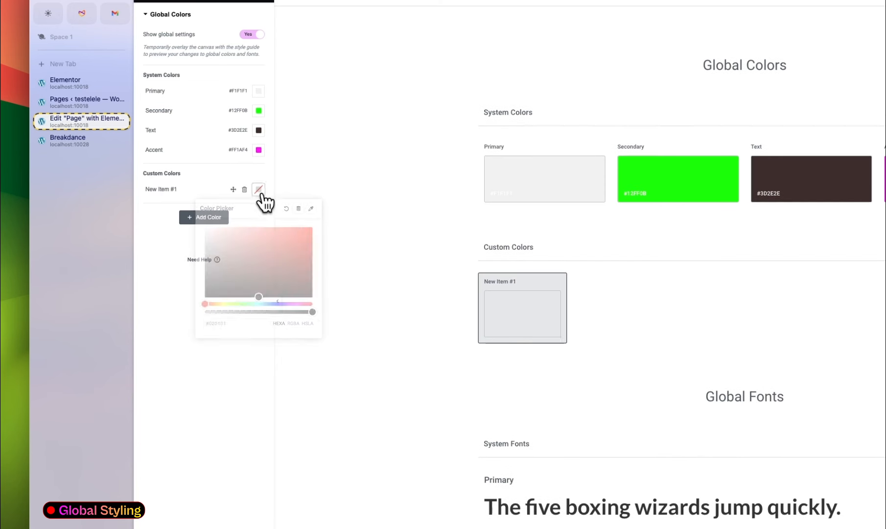
click(294, 244)
click(197, 195)
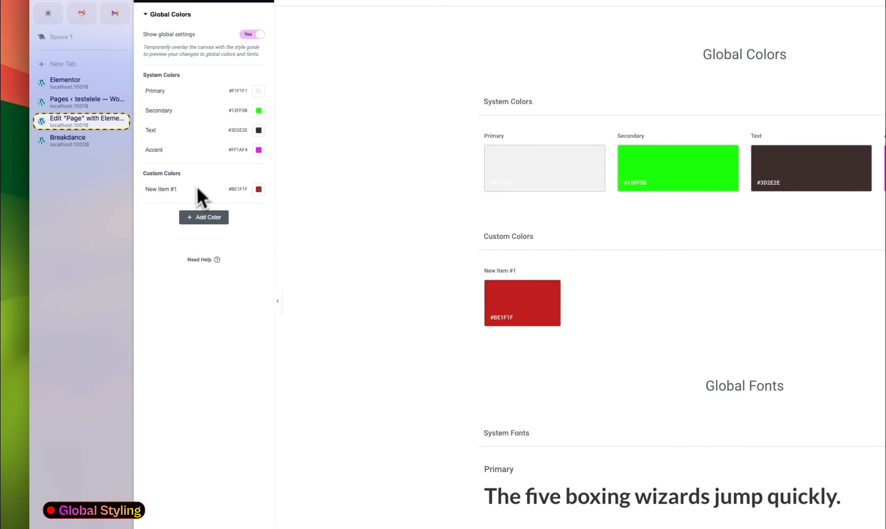
- Add a second custom global color in blue #3613EE and move it above the red one
click(201, 217)
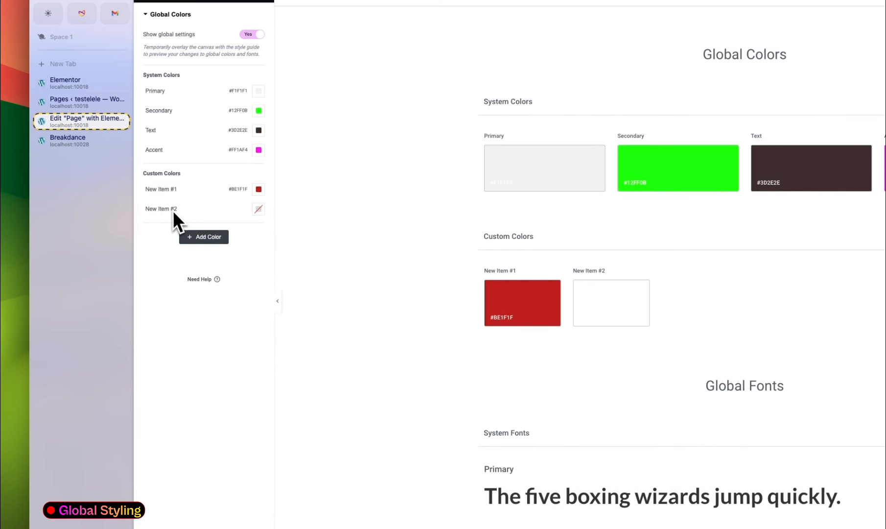
click(259, 209)
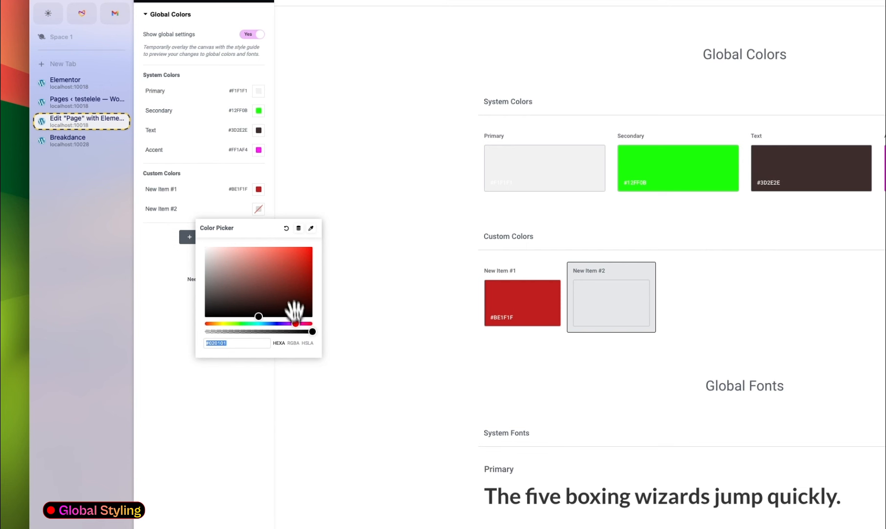
click(285, 263)
drag(299, 323, 280, 322)
click(303, 251)
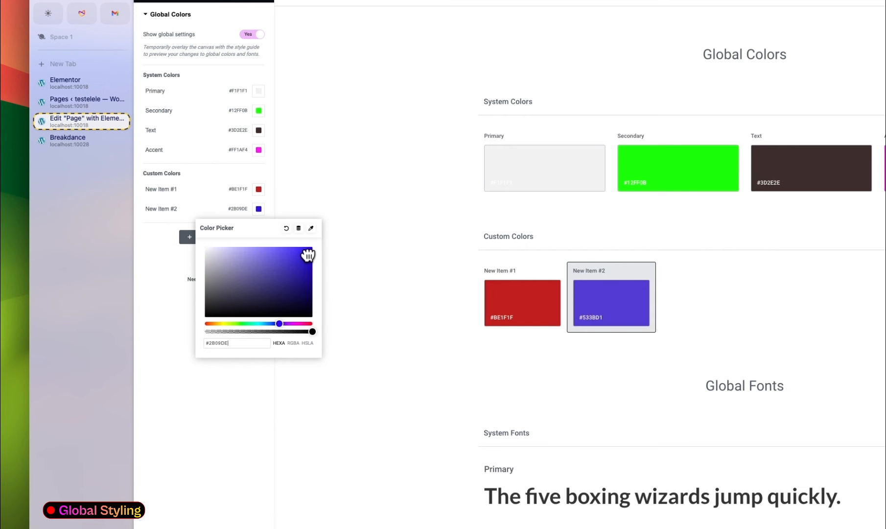
click(202, 190)
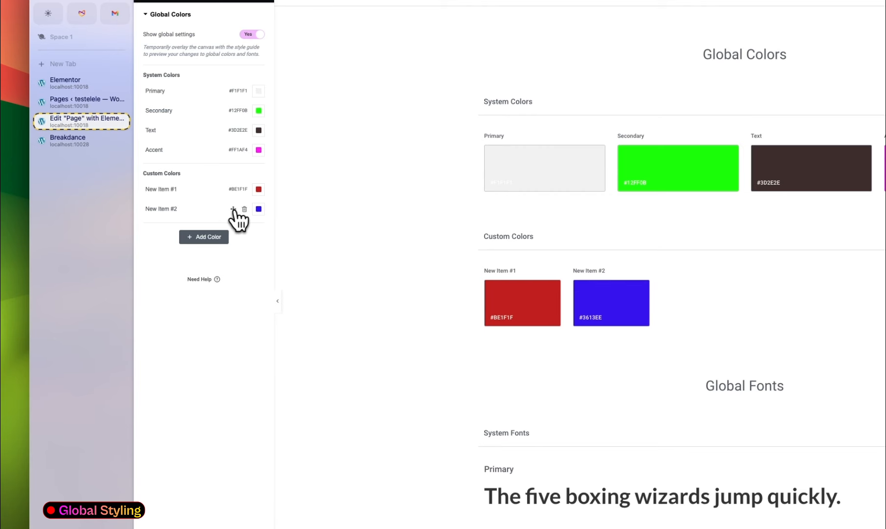
drag(233, 209, 235, 191)
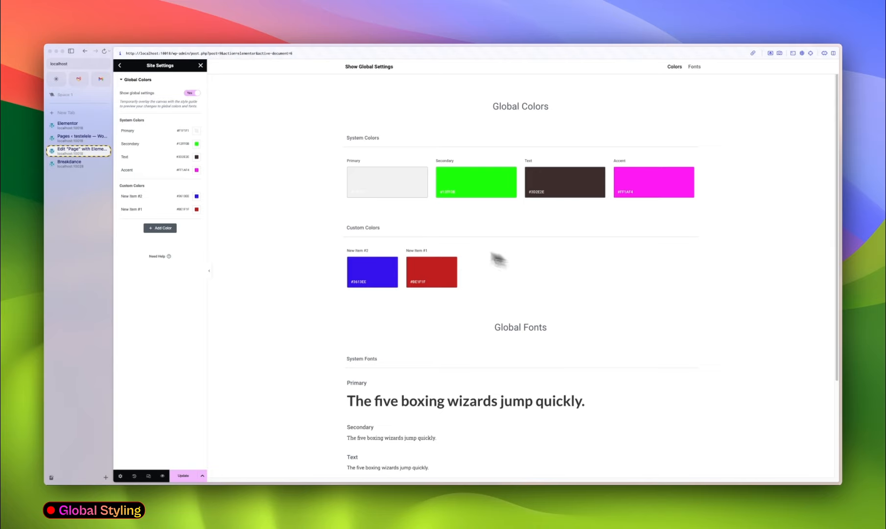
- Examine the typography settings of the Primary and Secondary system fonts in the global fonts
scroll(406, 361, down, 3)
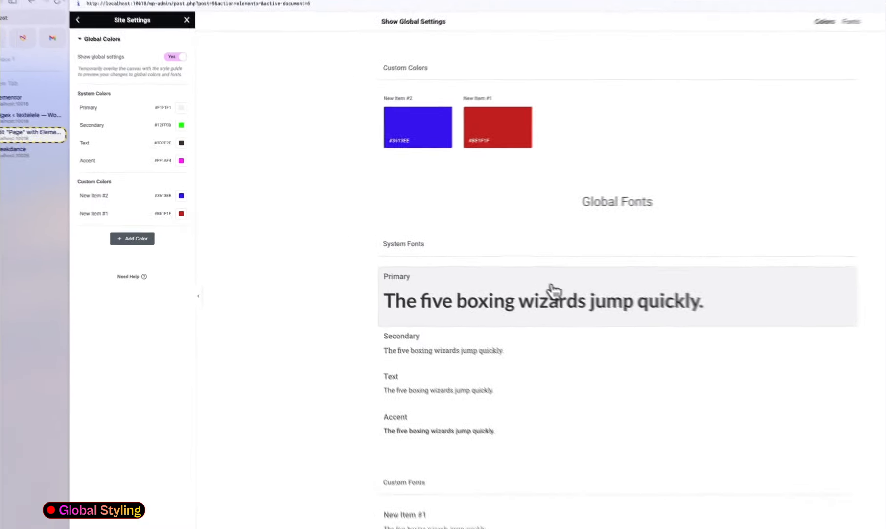
click(471, 275)
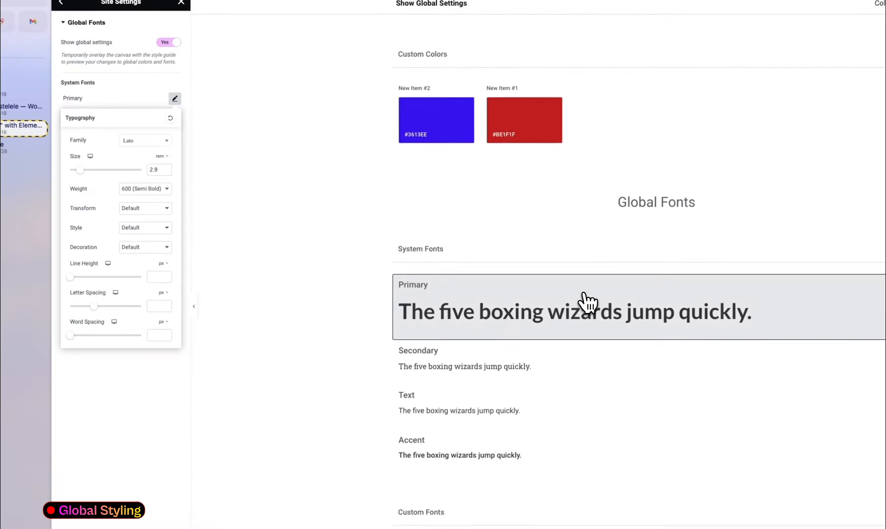
click(187, 128)
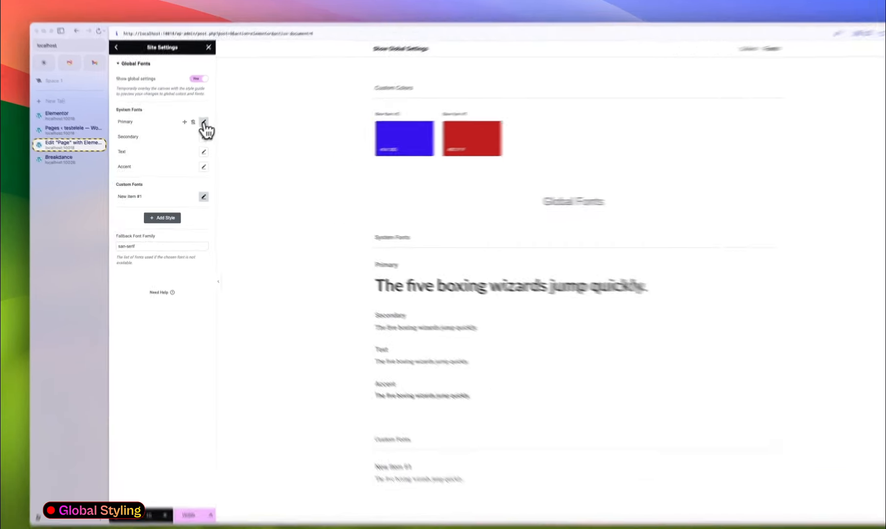
click(196, 130)
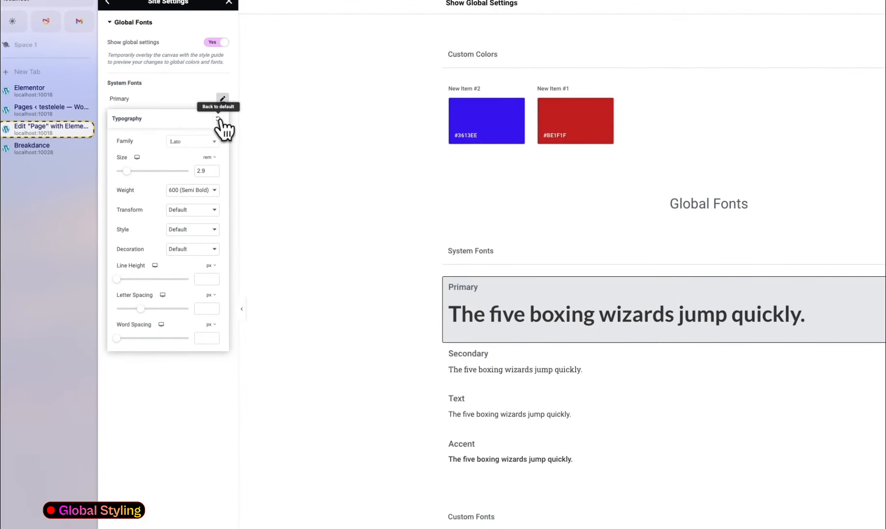
click(219, 119)
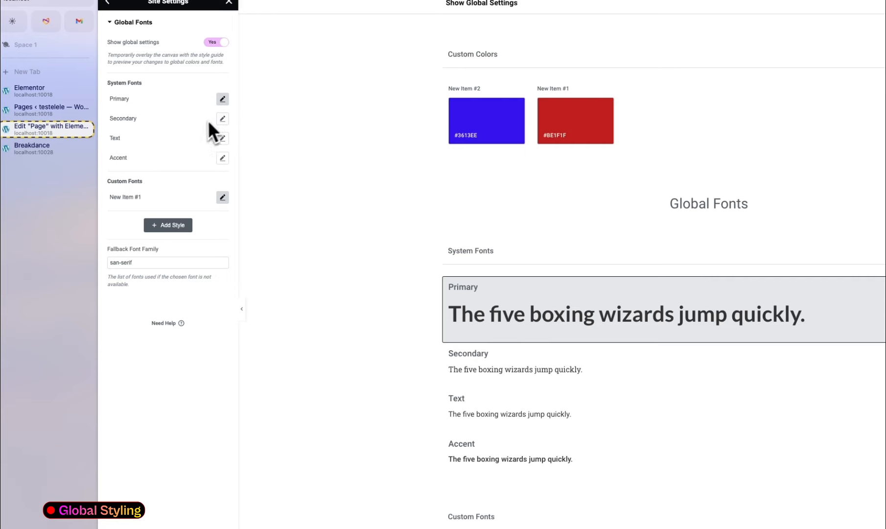
click(223, 119)
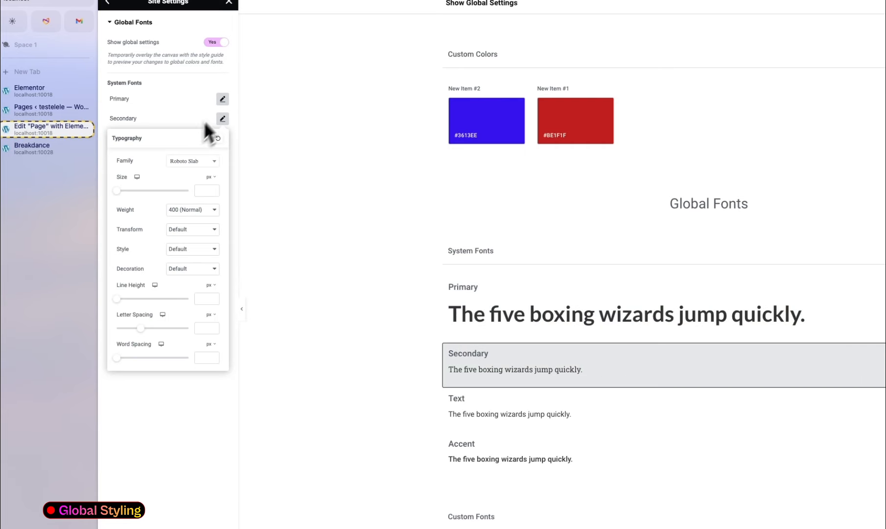
- Set the Primary system font's size to 24 px
click(223, 98)
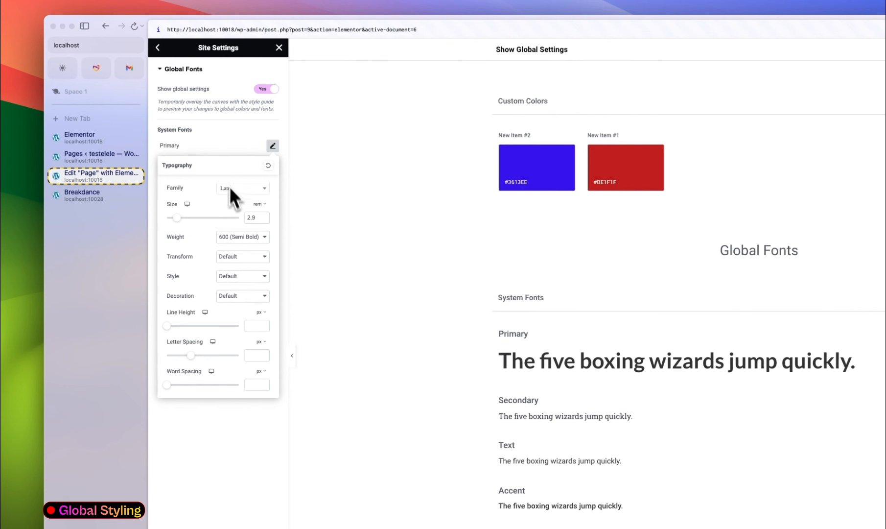
mouse_move(177, 217)
mouse_down()
mouse_move(207, 219)
mouse_move(188, 223)
mouse_up()
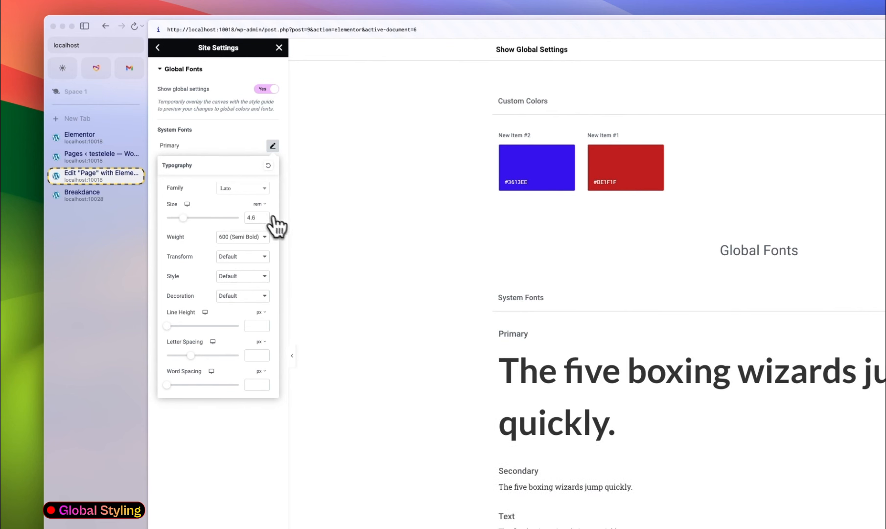
click(261, 204)
click(256, 209)
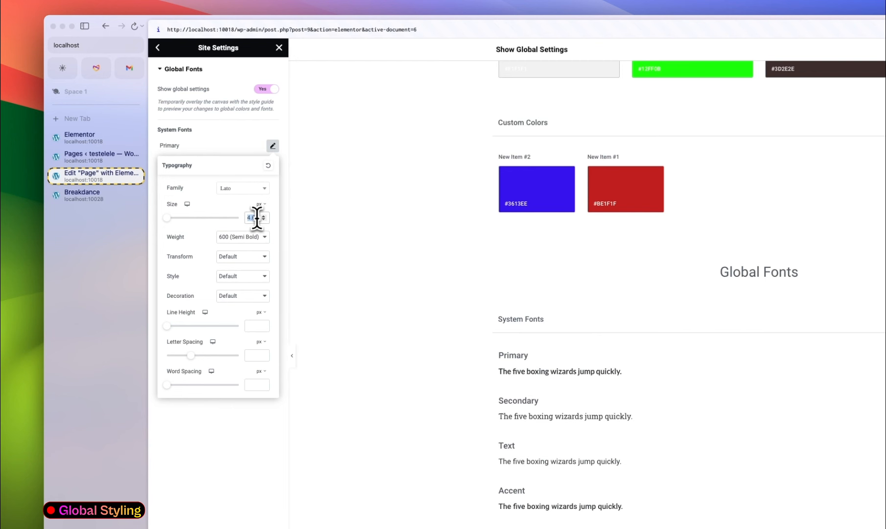
text(24)
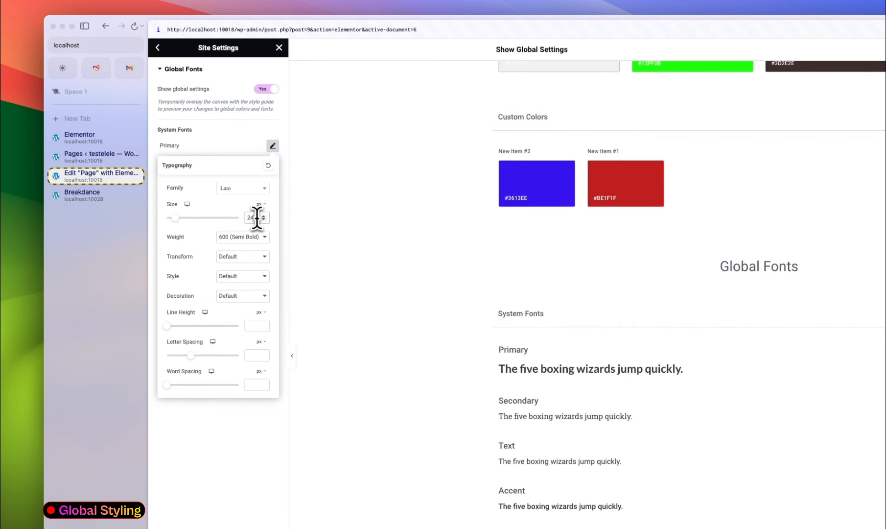
click(311, 212)
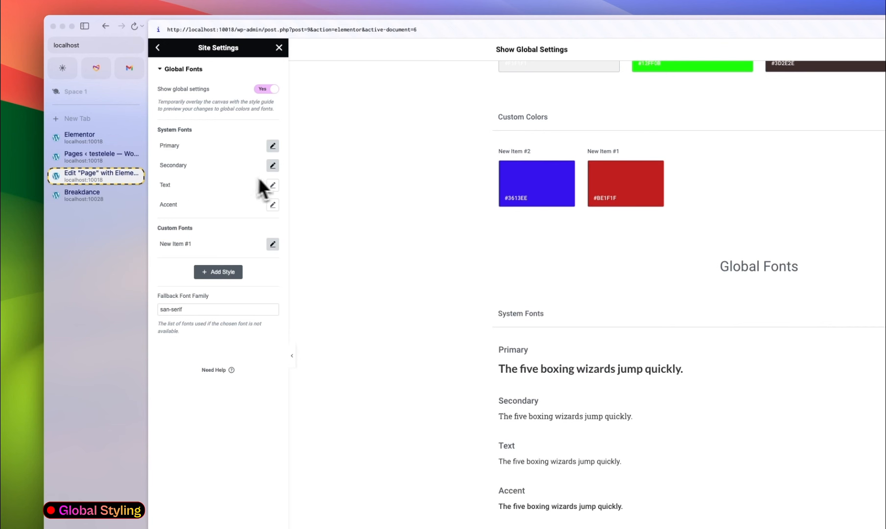
- Check the Secondary system font's typography settings and delete the custom global font
click(273, 166)
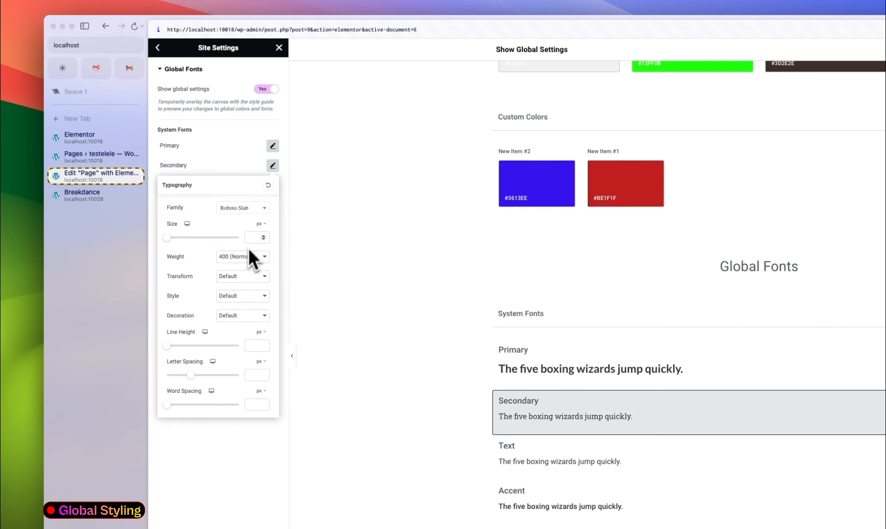
click(227, 152)
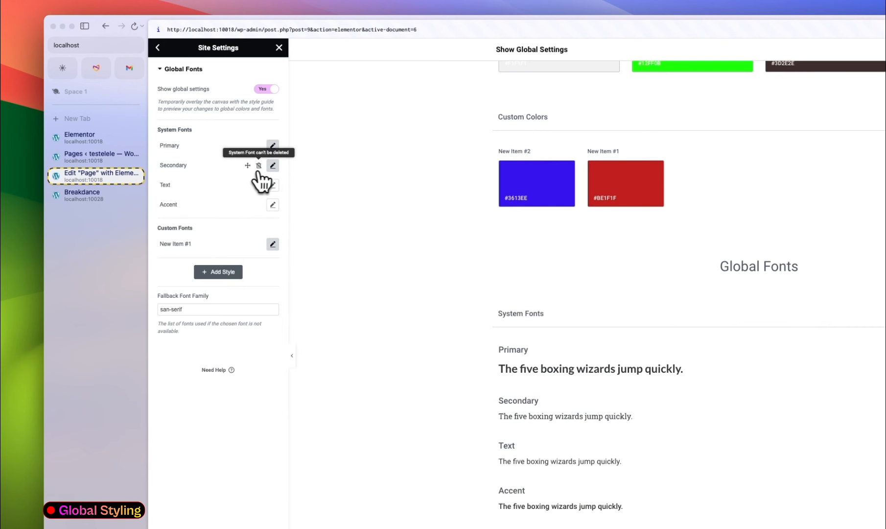
mouse_move(248, 166)
mouse_down()
mouse_move(248, 143)
mouse_move(247, 163)
mouse_up()
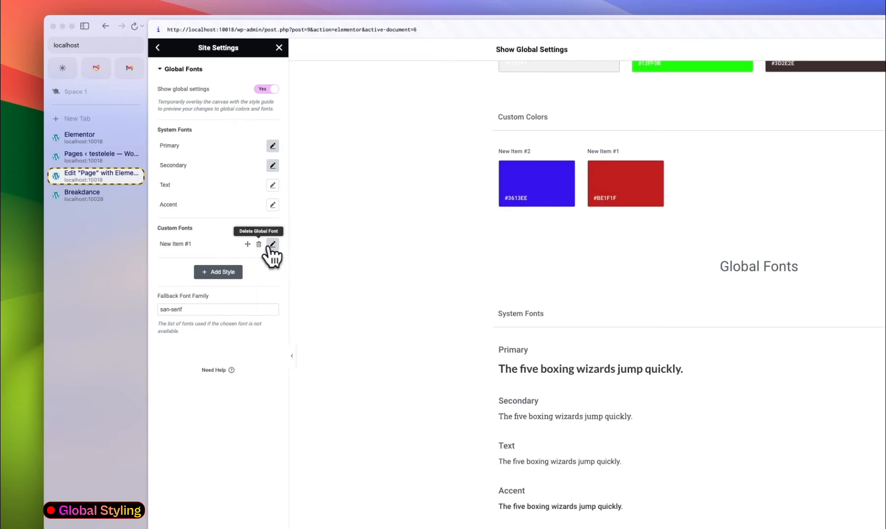
click(259, 243)
click(761, 378)
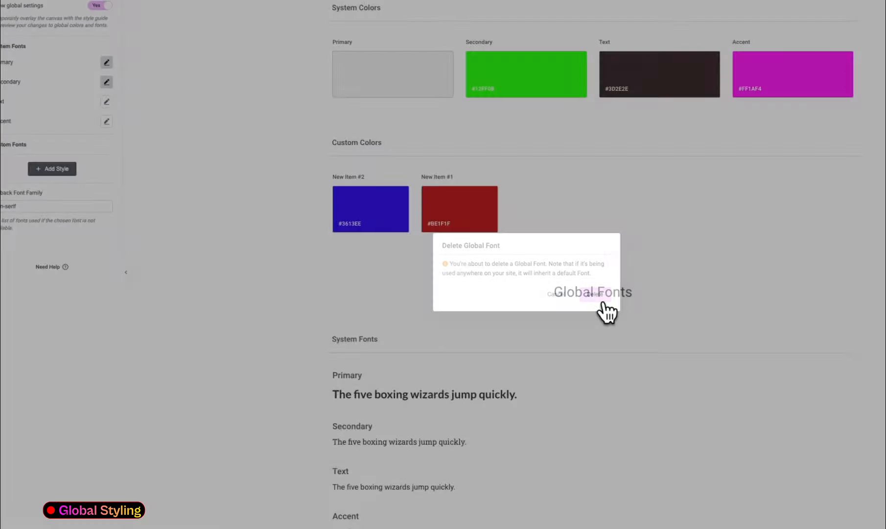
- Add two new custom global fonts and move the second one above the first
click(64, 170)
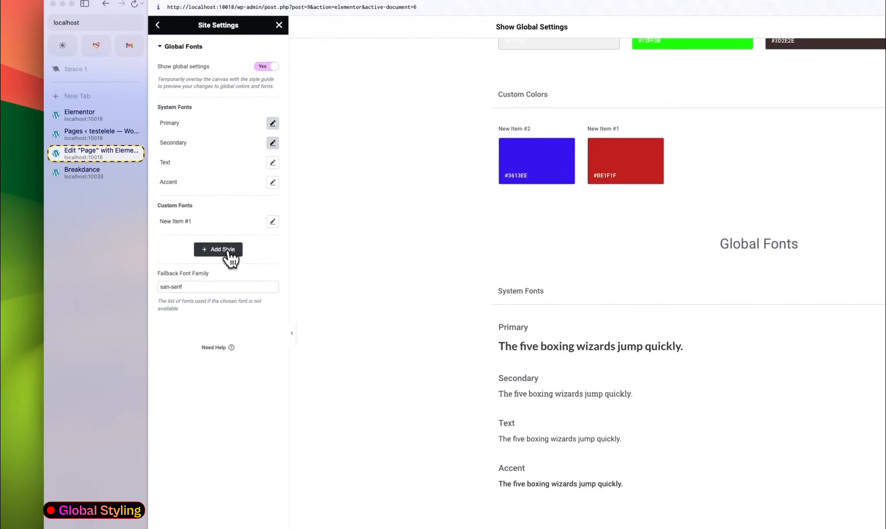
click(228, 251)
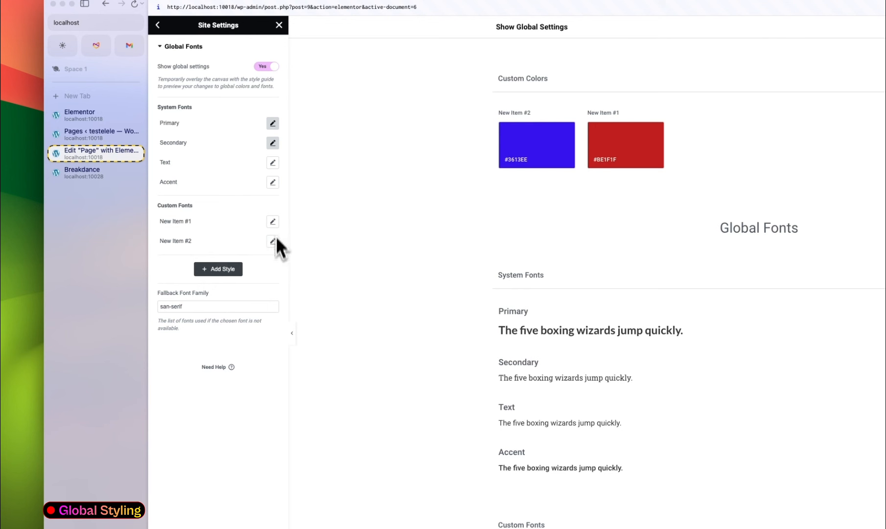
mouse_move(263, 246)
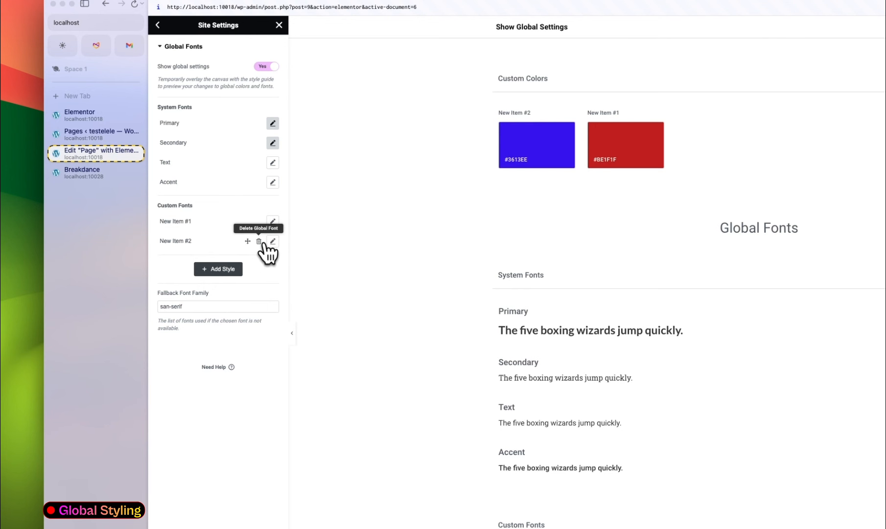
drag(247, 242, 247, 222)
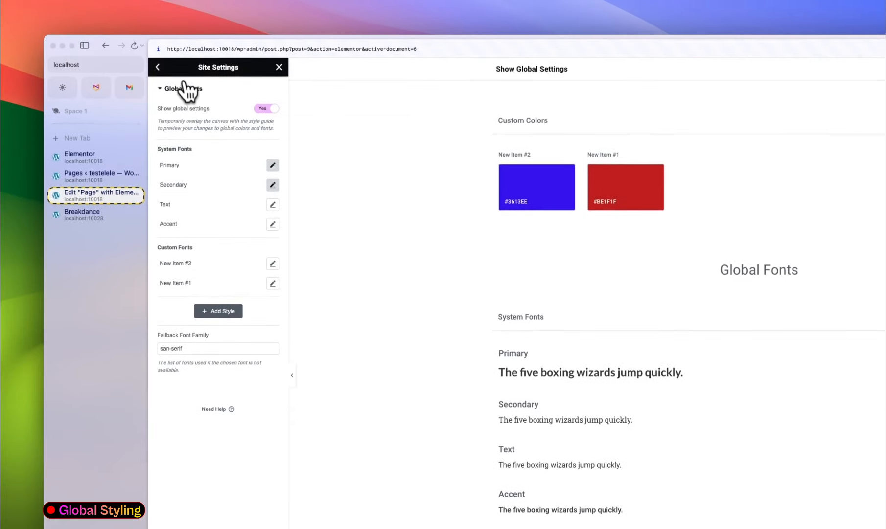
- Examine the theme style settings for Typography, including body, link and H1 to H6 headings, and for Buttons
click(159, 69)
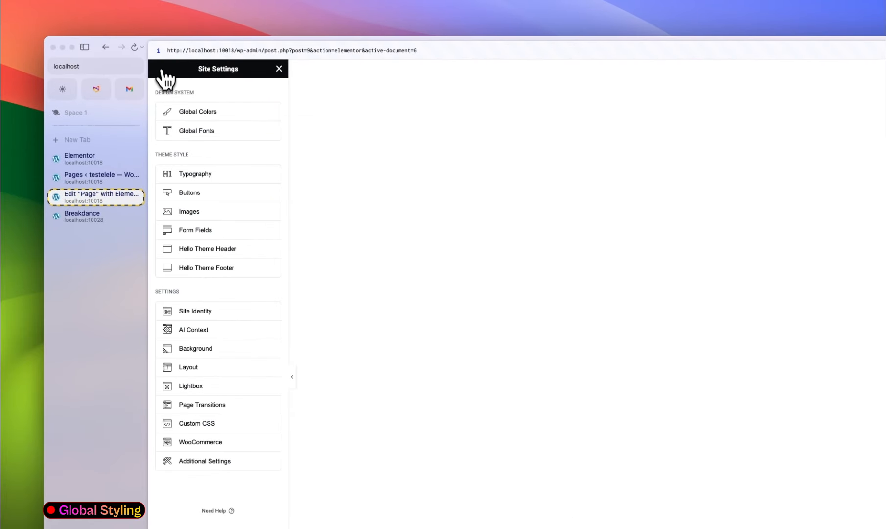
click(210, 176)
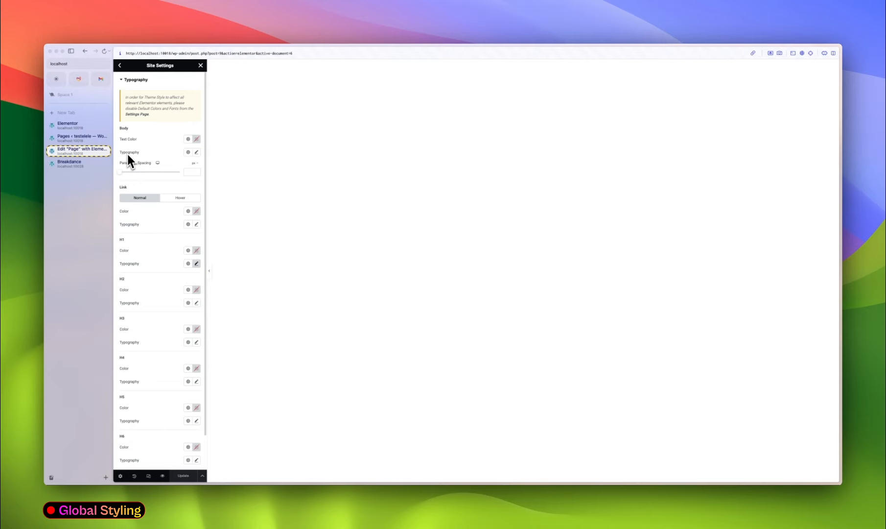
click(196, 152)
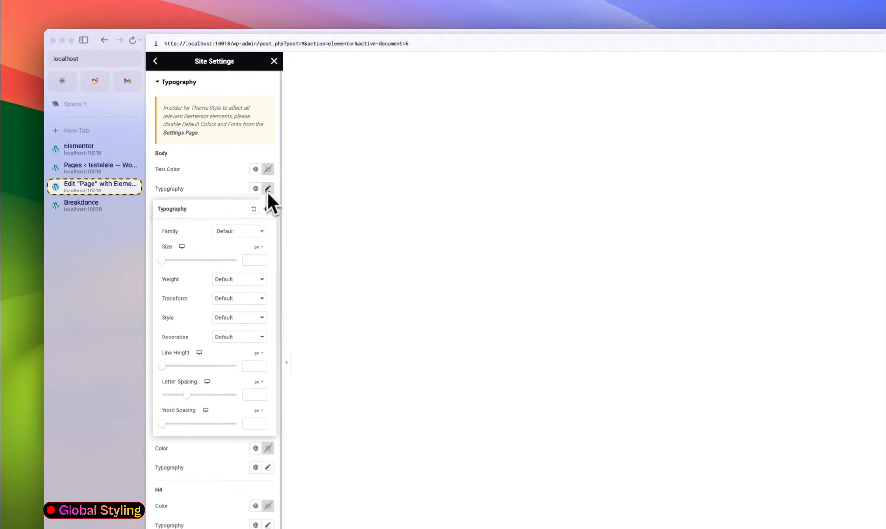
click(230, 192)
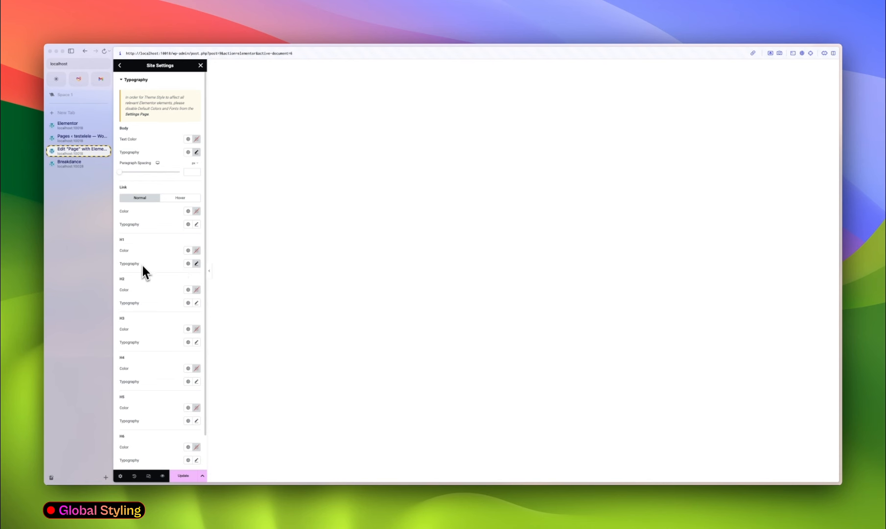
scroll(143, 266, down, 2)
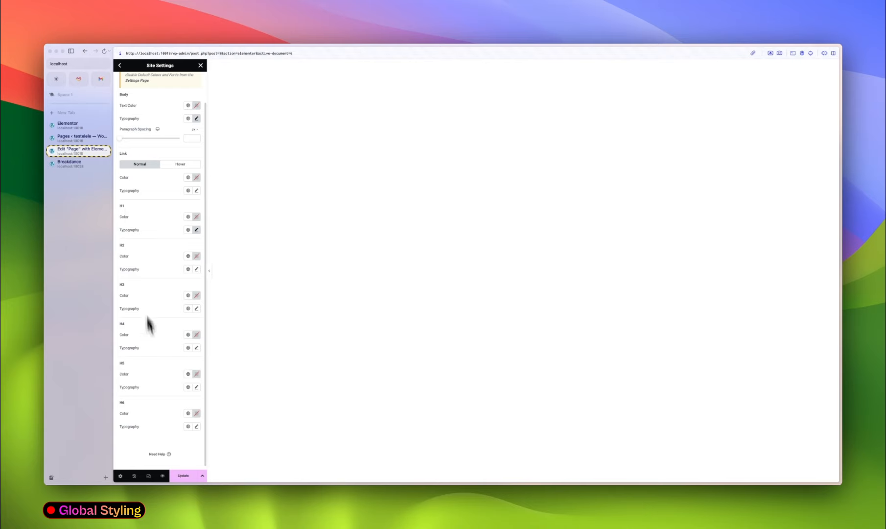
scroll(155, 422, up, 2)
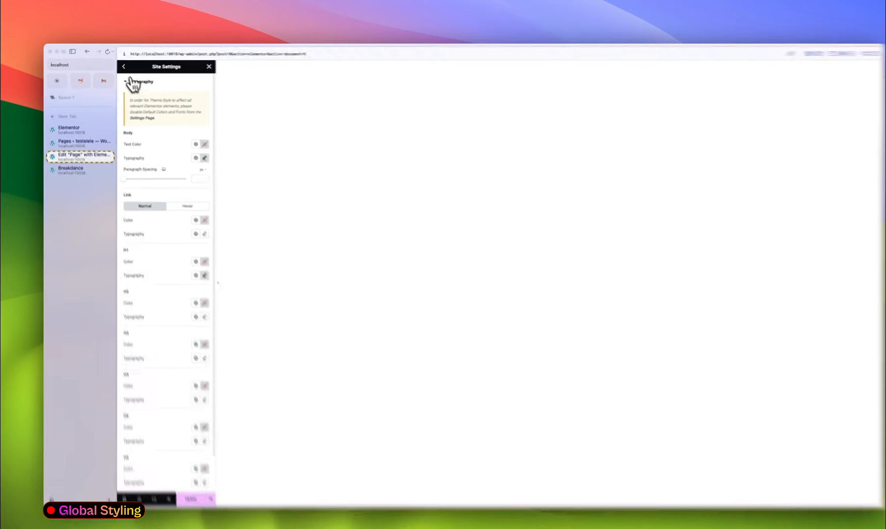
click(120, 65)
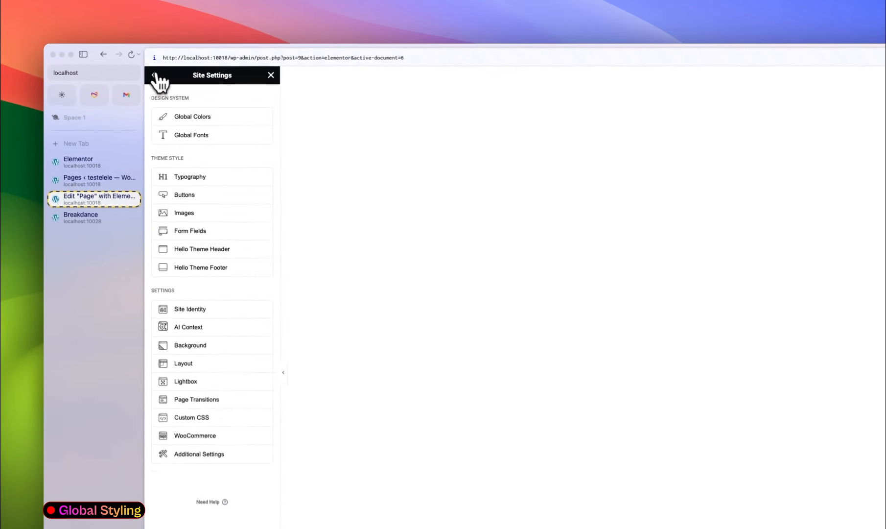
click(217, 211)
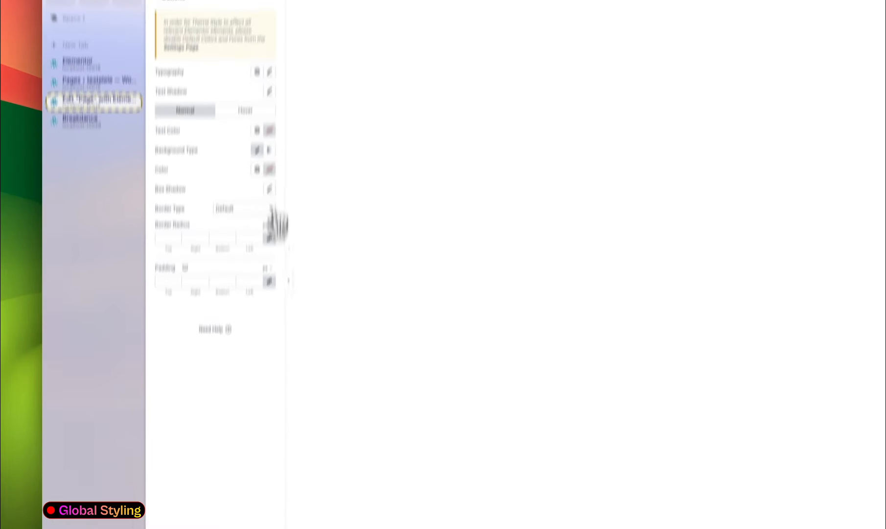
- Leave the site settings and add a container holding a heading and a button to the page
click(276, 64)
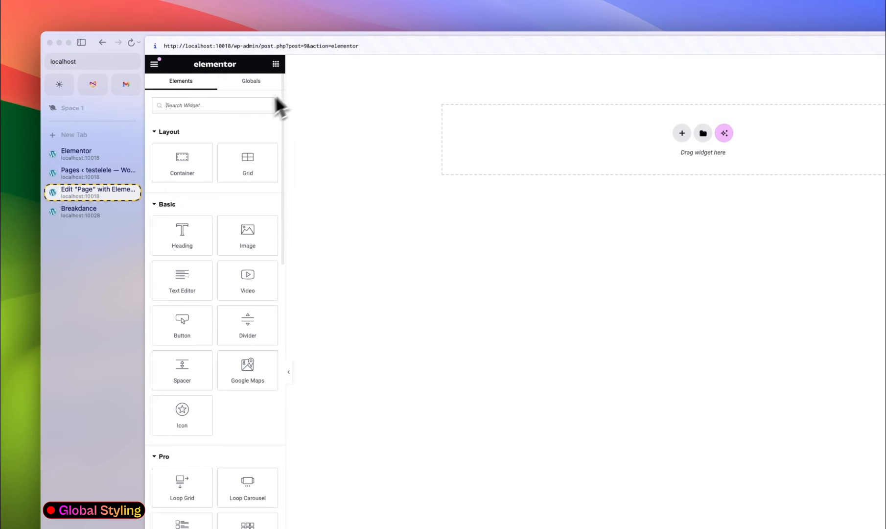
click(194, 171)
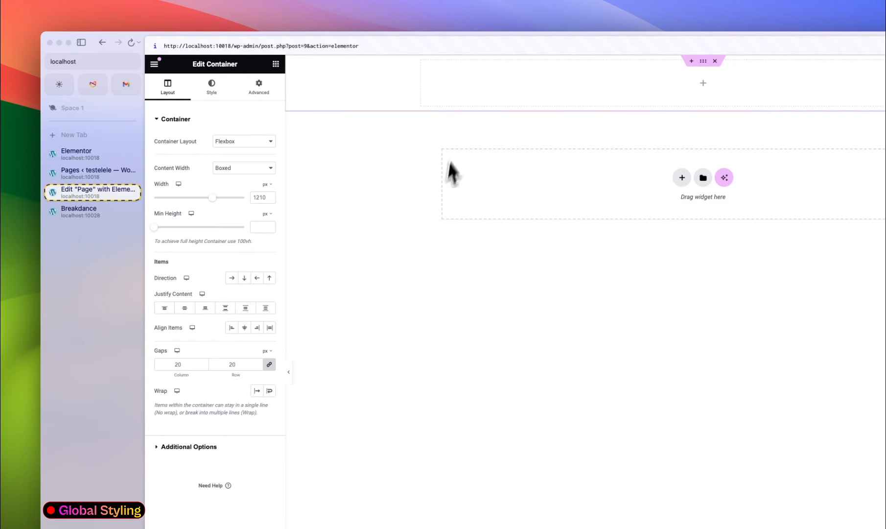
click(275, 65)
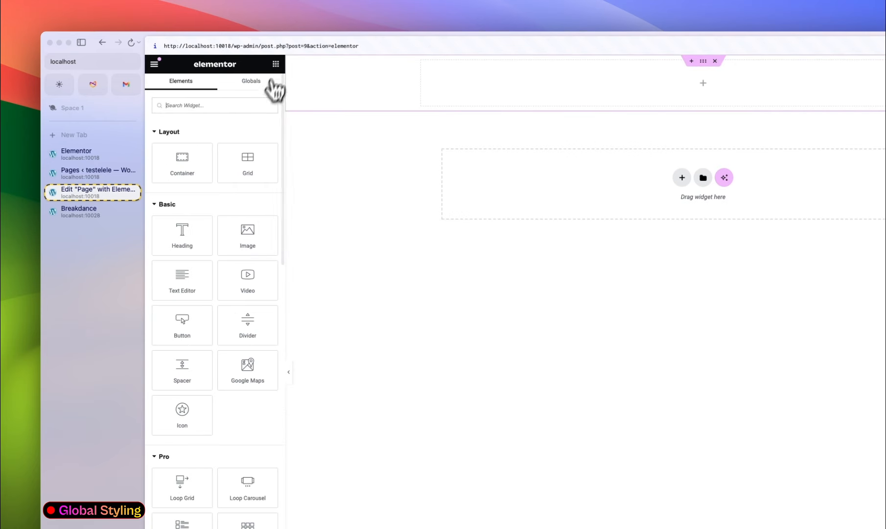
click(198, 240)
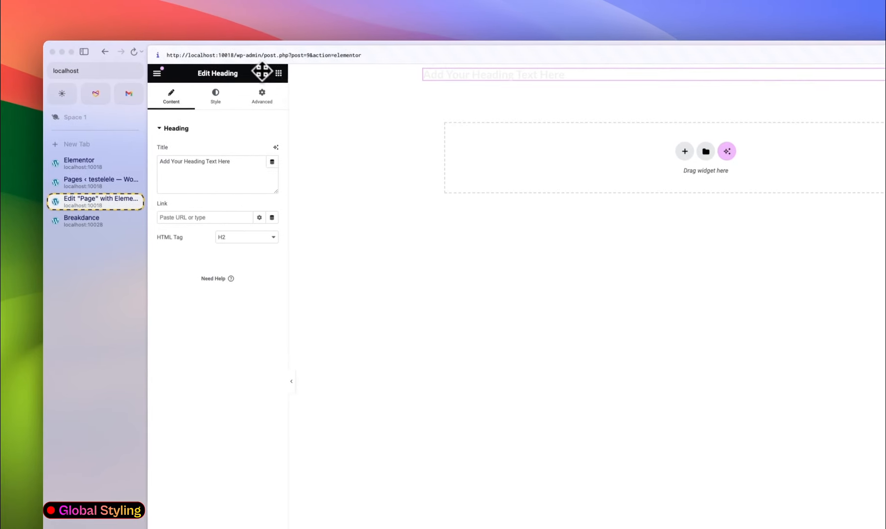
click(275, 64)
click(210, 351)
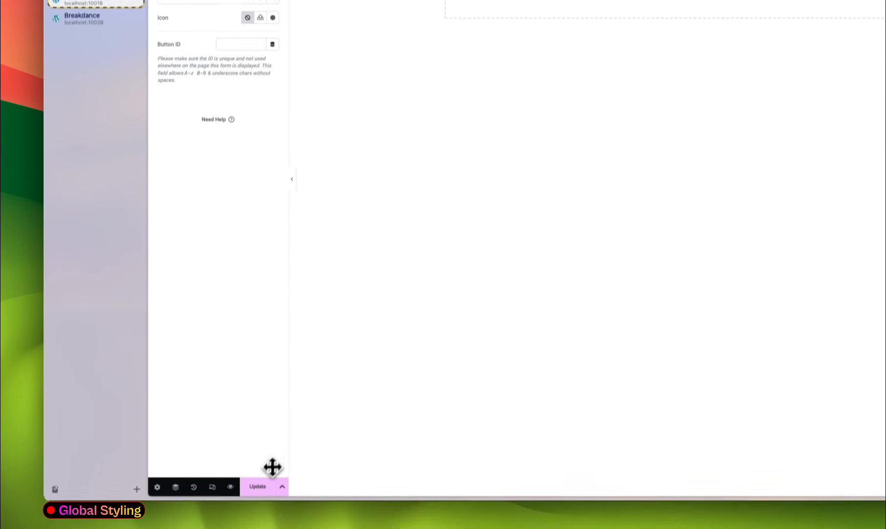
- Open the Buttons theme style in the site settings
click(157, 64)
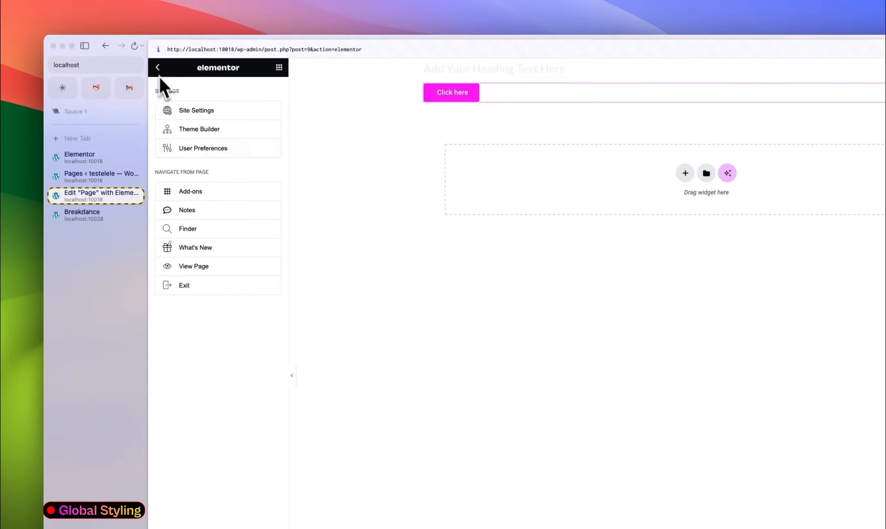
click(198, 104)
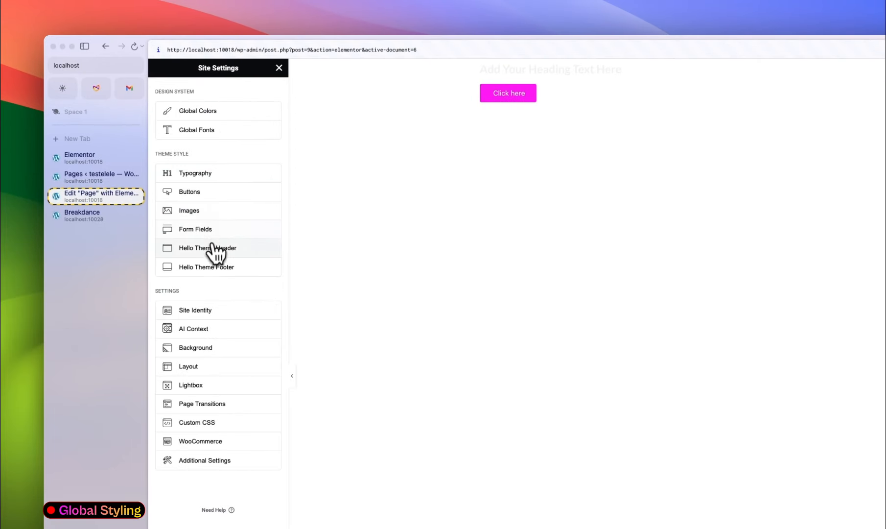
click(204, 191)
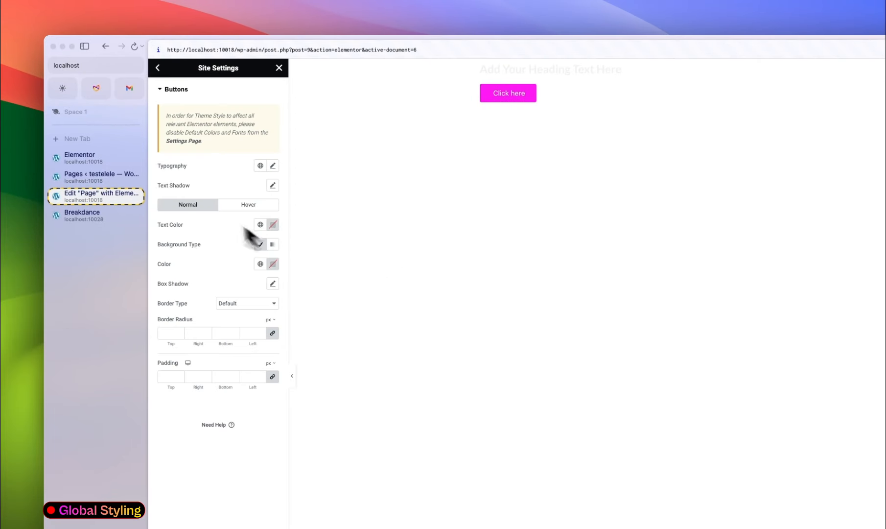
- Set the Buttons theme style's typography size to 42 px
click(273, 166)
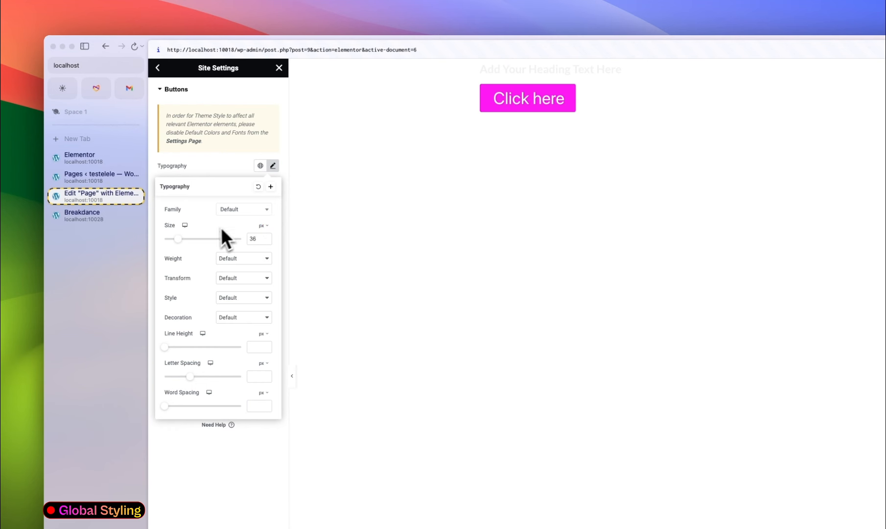
mouse_move(185, 238)
mouse_down()
mouse_move(202, 239)
mouse_move(181, 240)
mouse_up()
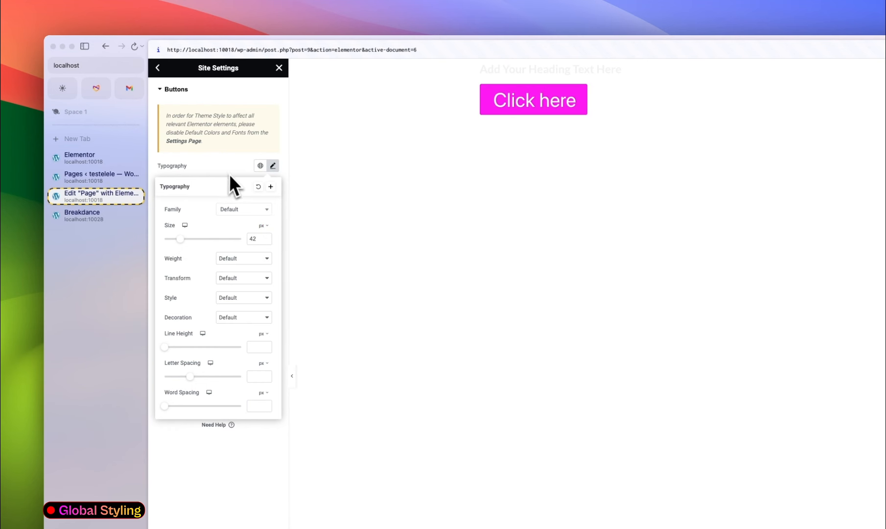
click(273, 165)
- Assign the Accent global font to the theme style's button typography and the Secondary global color to the button background
click(263, 165)
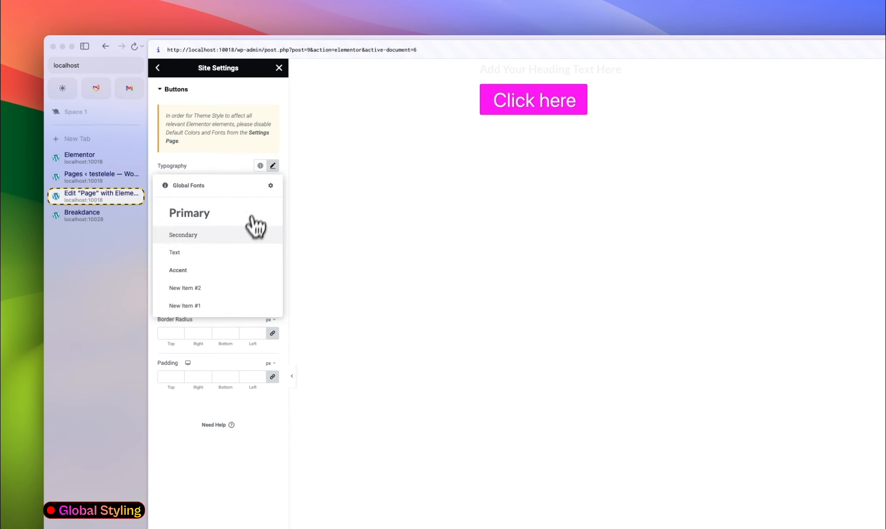
click(207, 273)
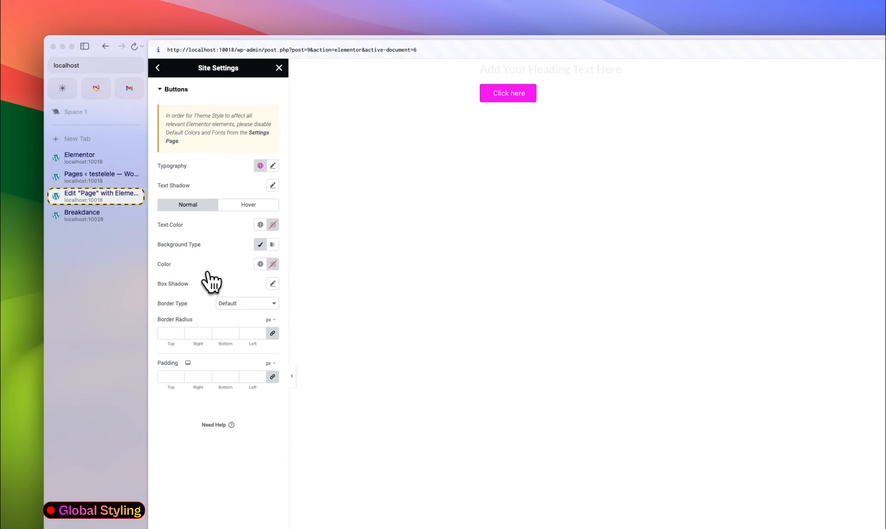
click(261, 166)
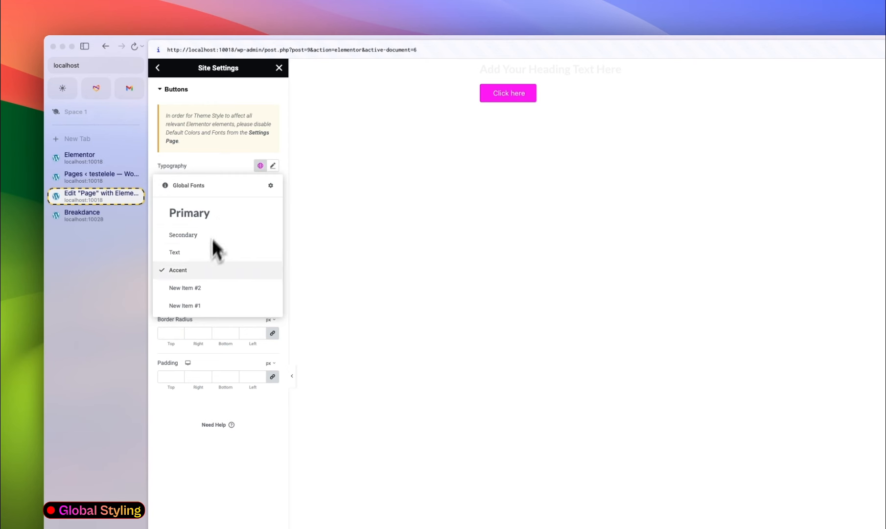
click(282, 168)
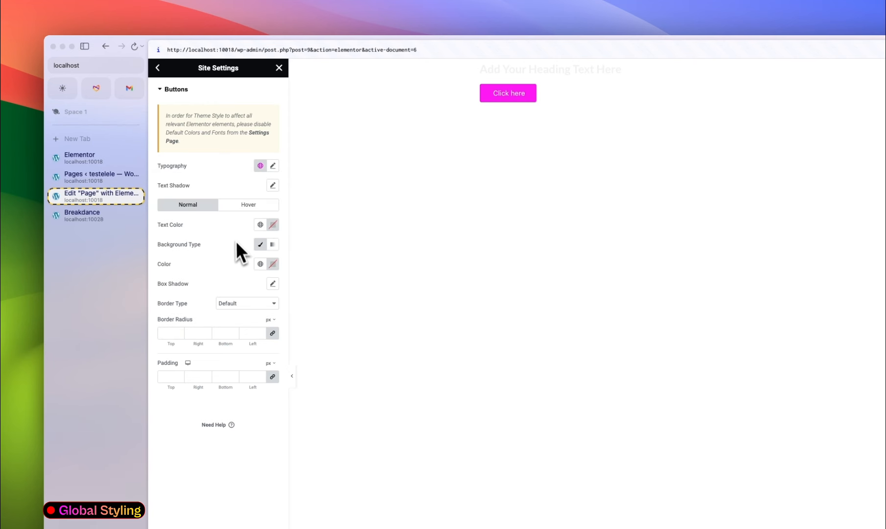
click(260, 264)
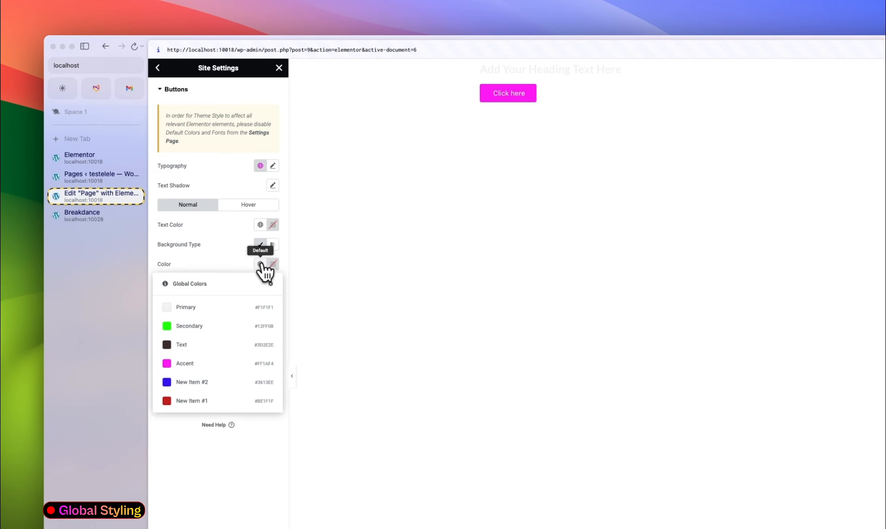
click(198, 325)
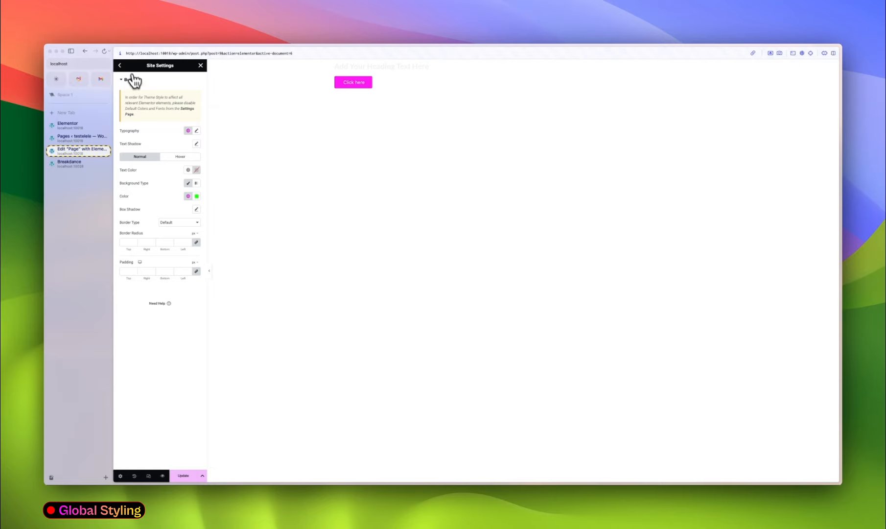
- Open the Images theme style and view its hover-state settings
click(120, 65)
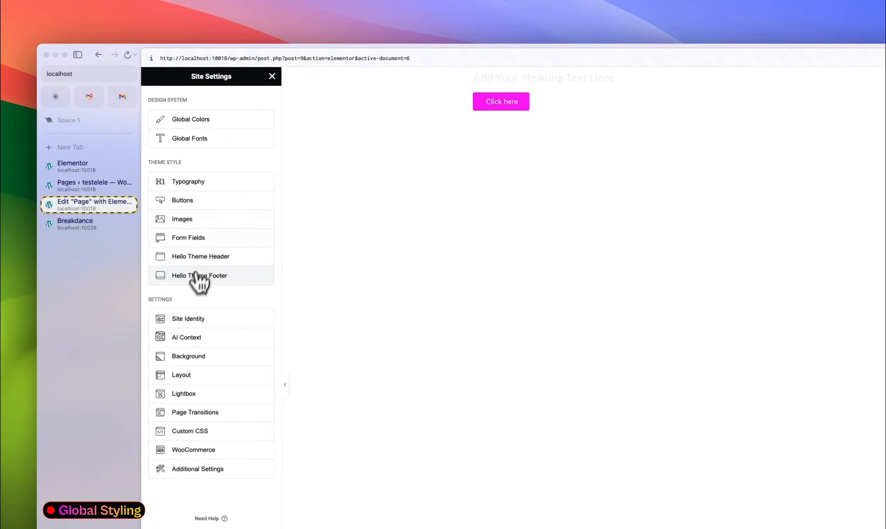
click(215, 218)
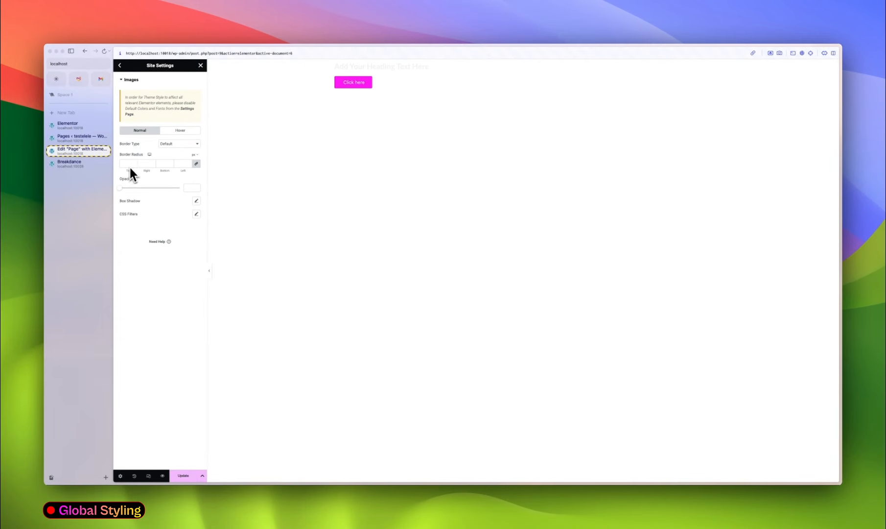
click(179, 131)
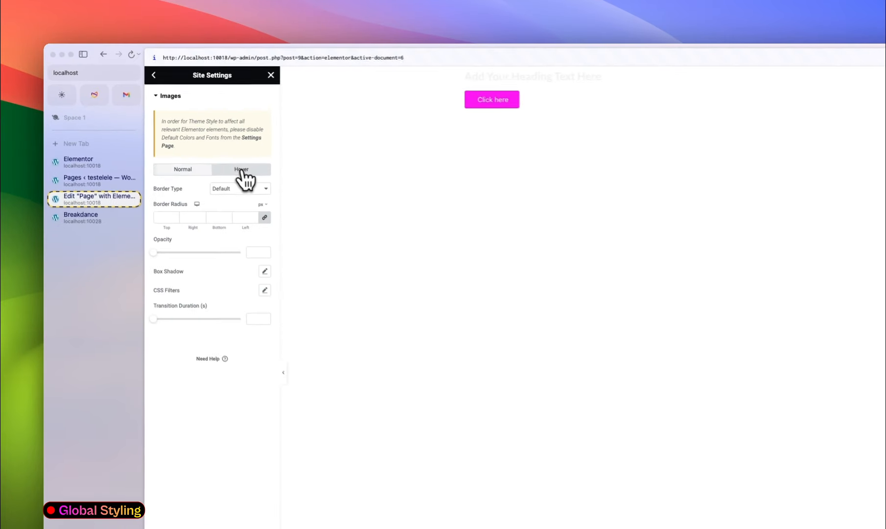
- Return the Images theme style to its normal state and view the Form Fields theme style
click(196, 170)
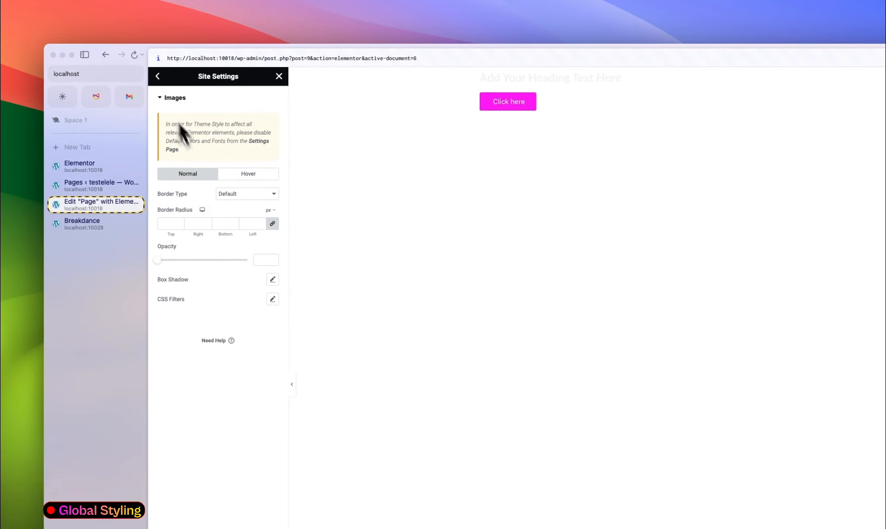
click(161, 76)
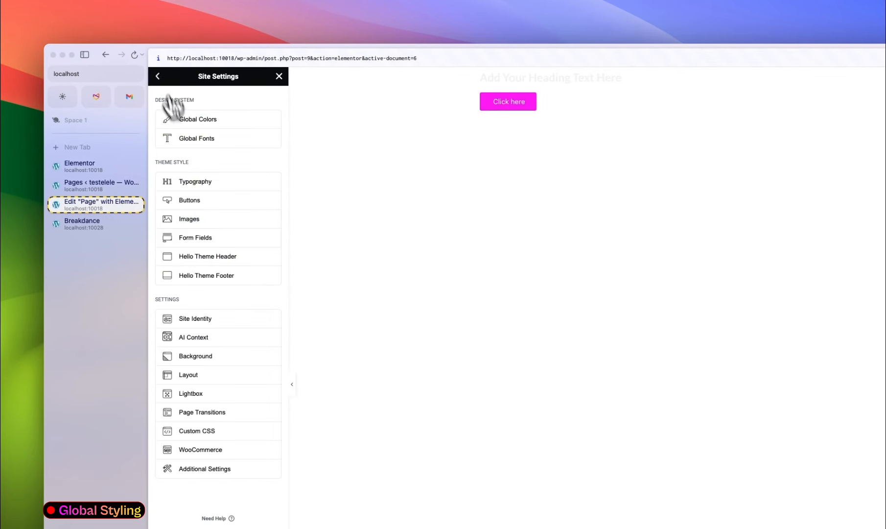
click(215, 239)
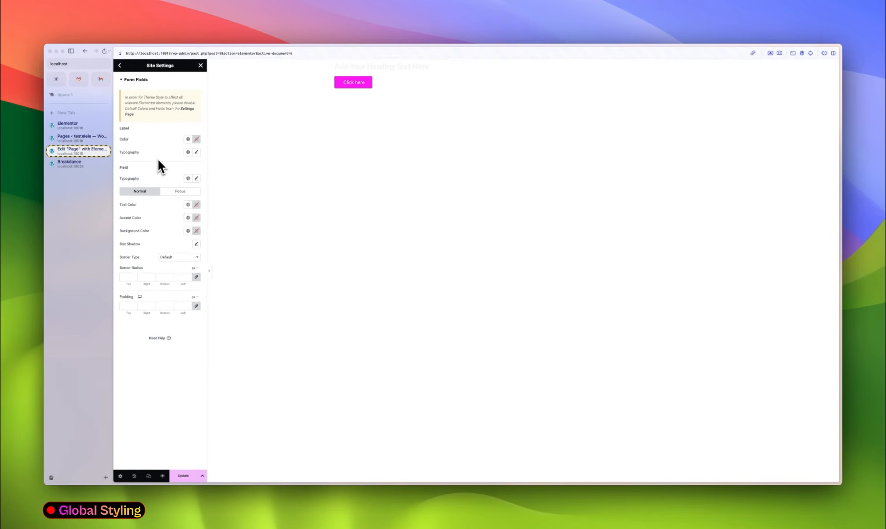
click(120, 66)
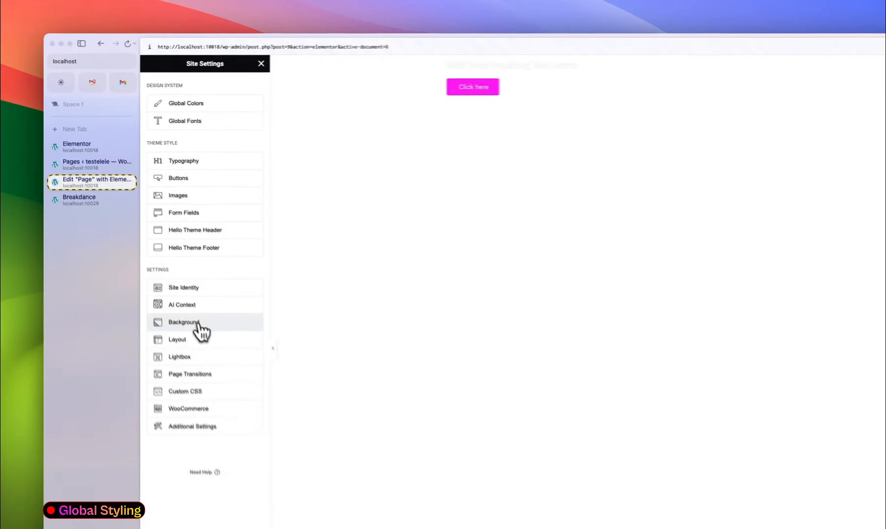
- Set the site's background color to near-white in the Background settings
click(198, 326)
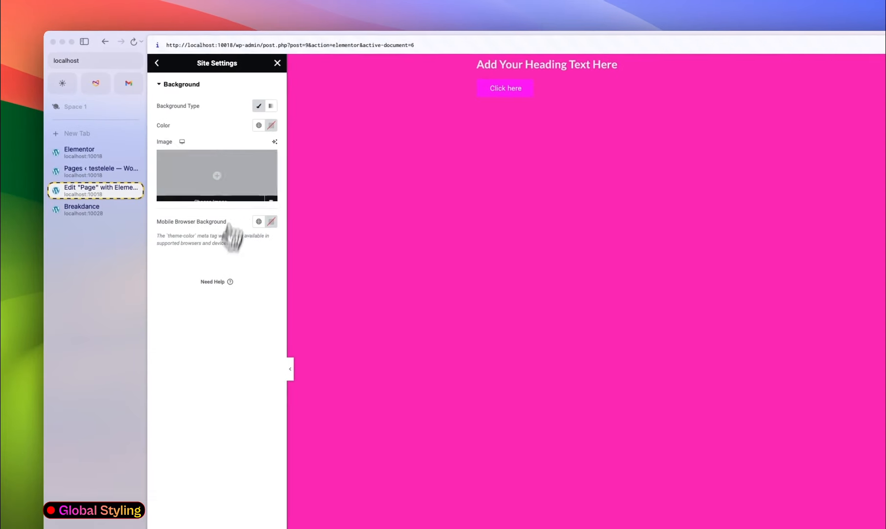
click(273, 125)
click(223, 164)
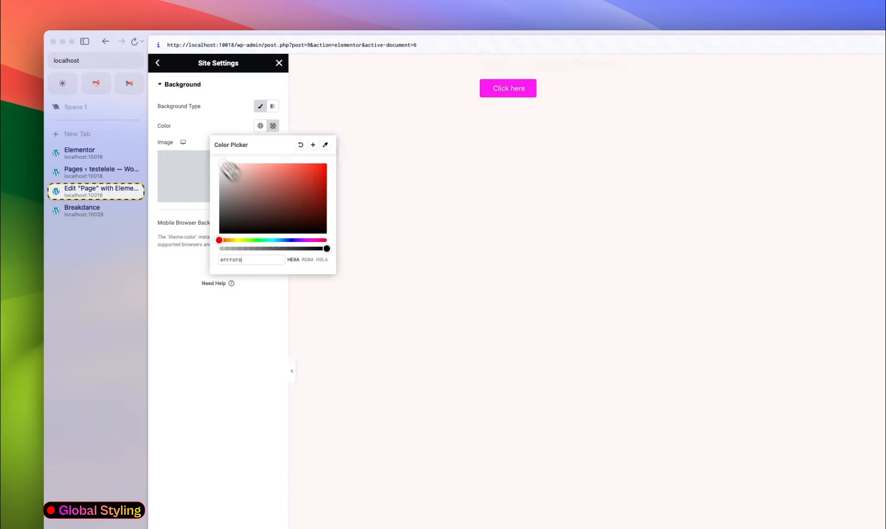
mouse_move(229, 170)
mouse_down()
mouse_move(233, 182)
mouse_move(257, 184)
mouse_move(219, 171)
mouse_move(222, 191)
mouse_move(219, 161)
mouse_up()
click(226, 133)
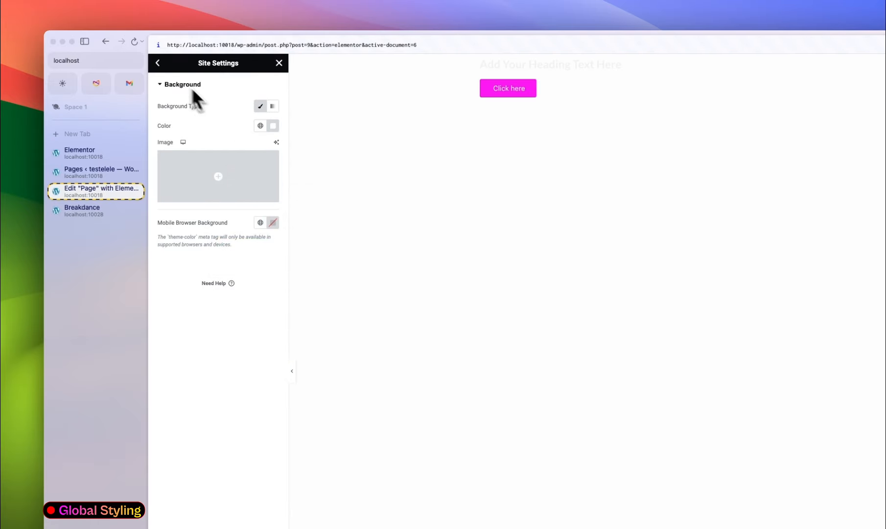
- View the site's Layout settings and its Lightbox settings
click(157, 63)
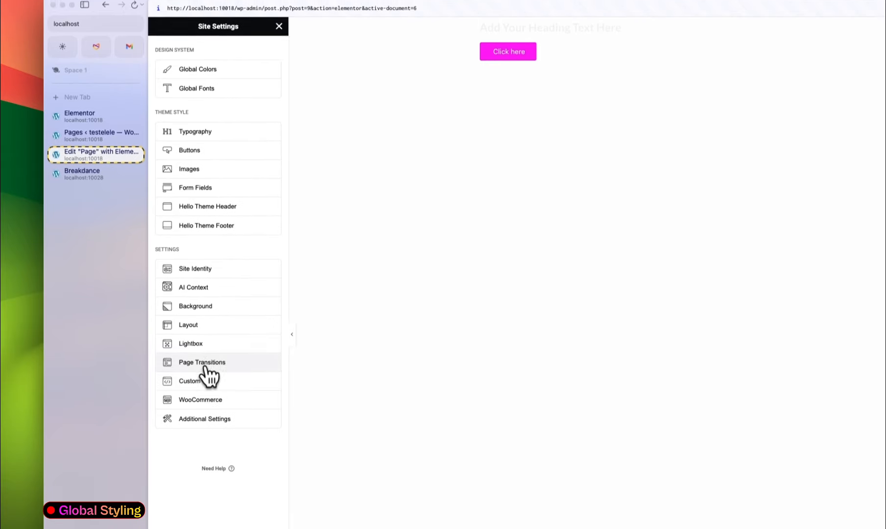
click(213, 319)
click(157, 19)
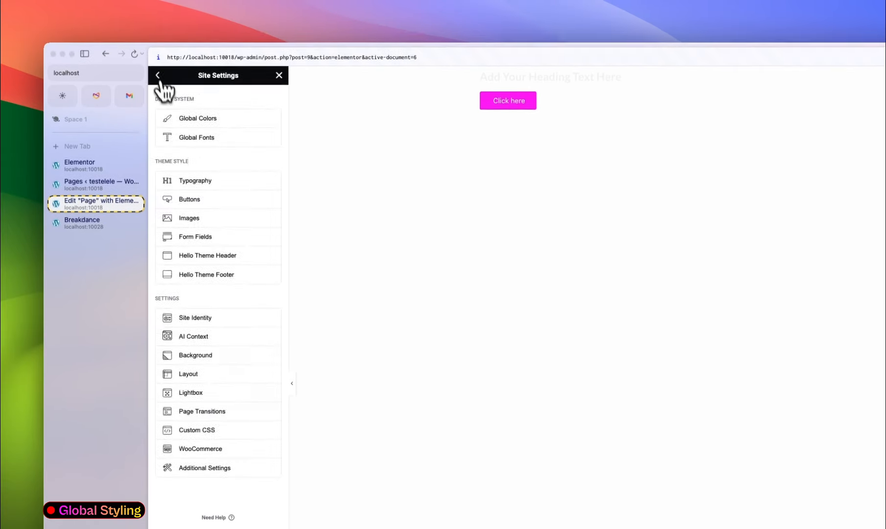
click(230, 393)
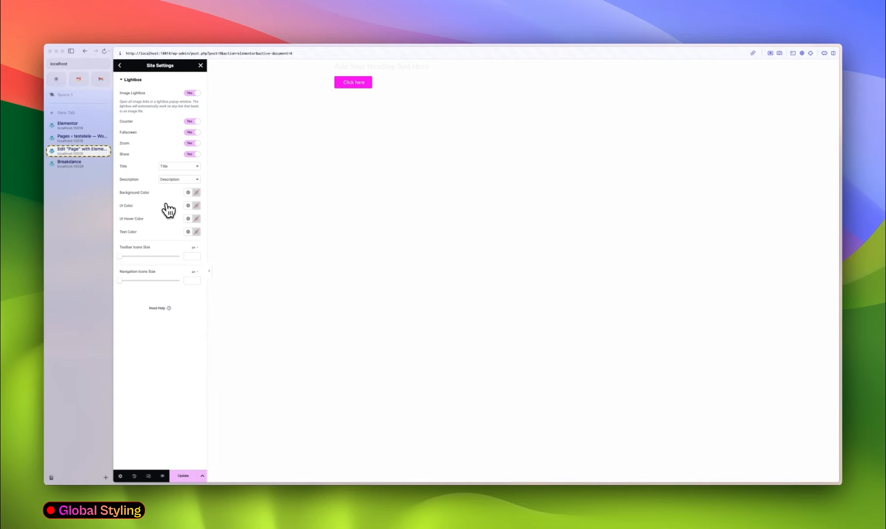
click(119, 66)
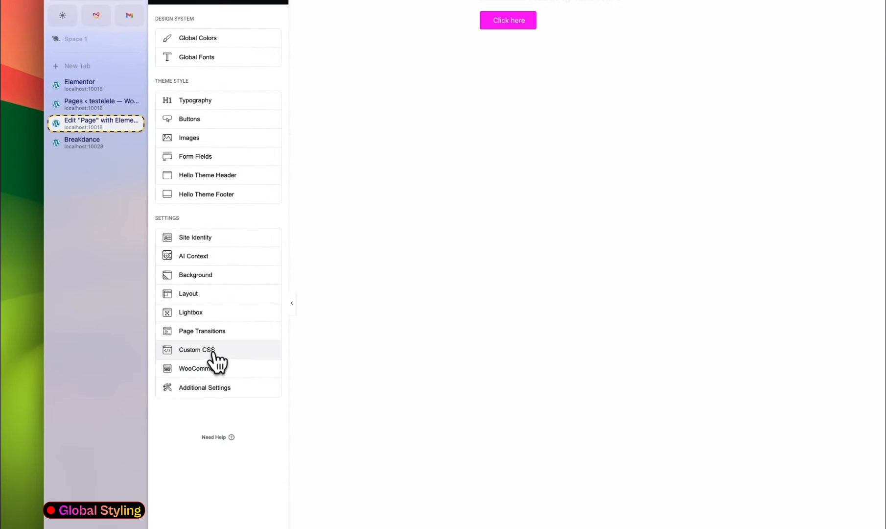
- View the WooCommerce pages settings and the plugin's additional settings, and return to the site settings
click(217, 372)
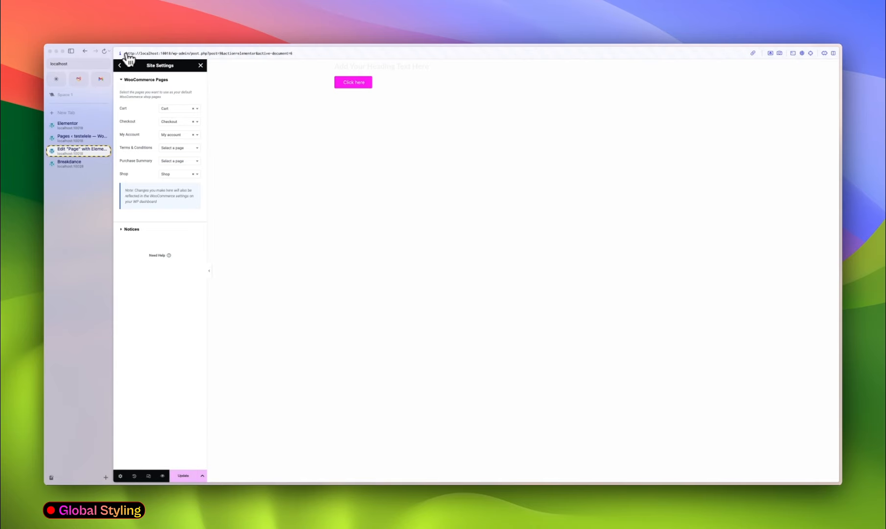
click(119, 65)
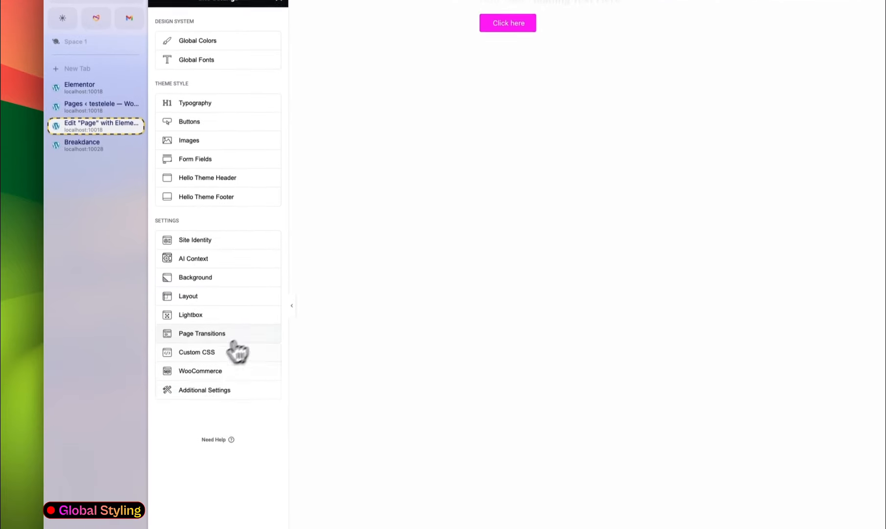
click(210, 426)
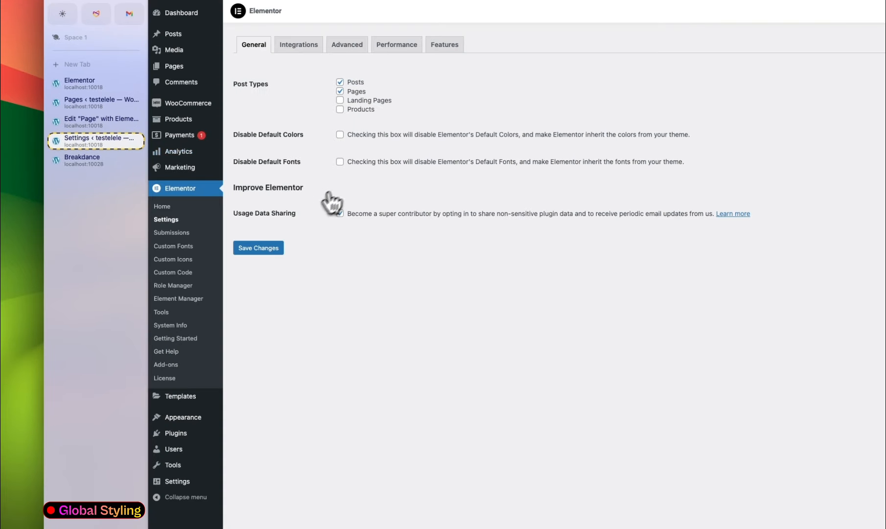
key(super+w)
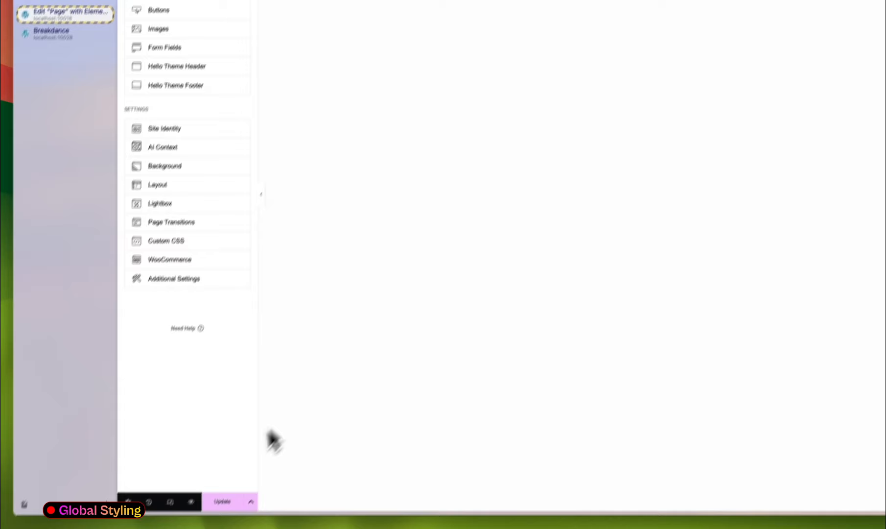
- Save the site settings and return to the page editor's element list
click(223, 501)
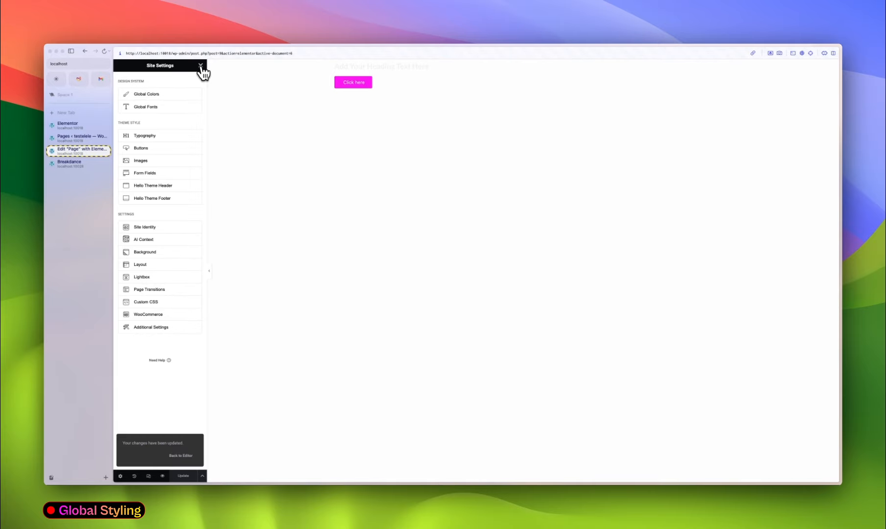
click(200, 65)
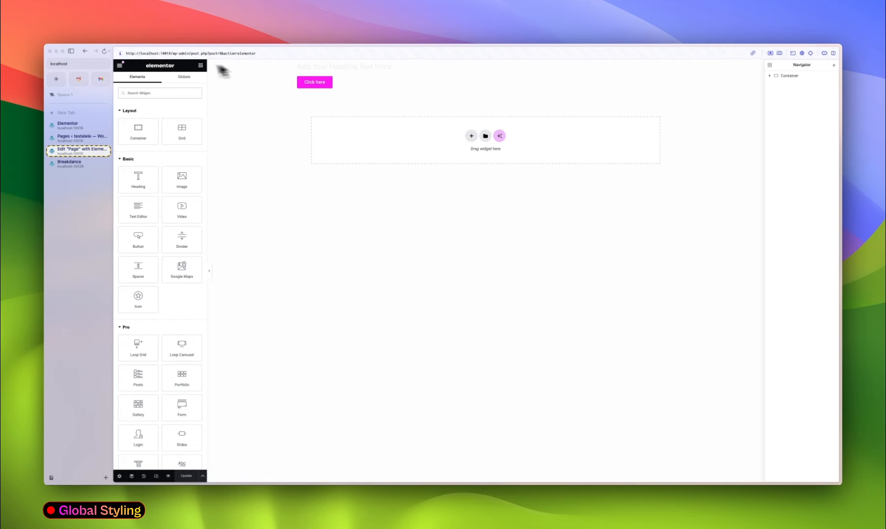
- Change the site's background color to red (#FF0505) in the site settings and save the change on closing
click(119, 65)
click(149, 94)
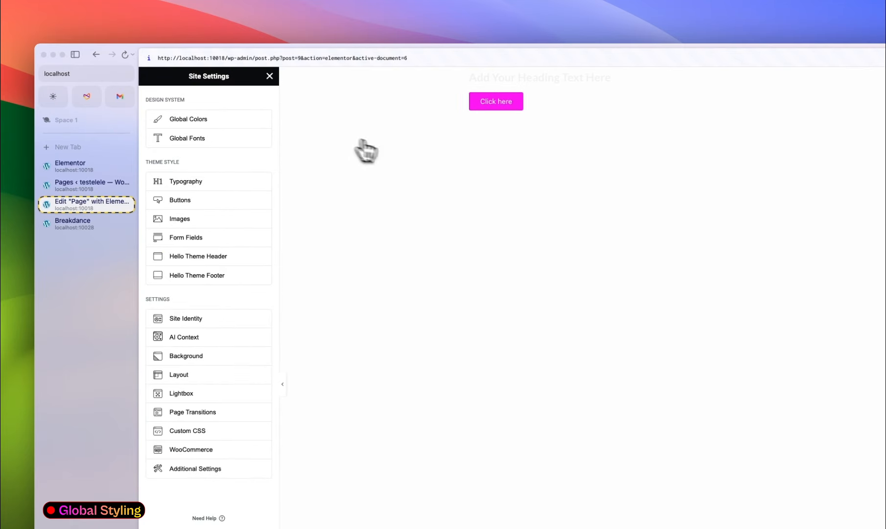
click(206, 345)
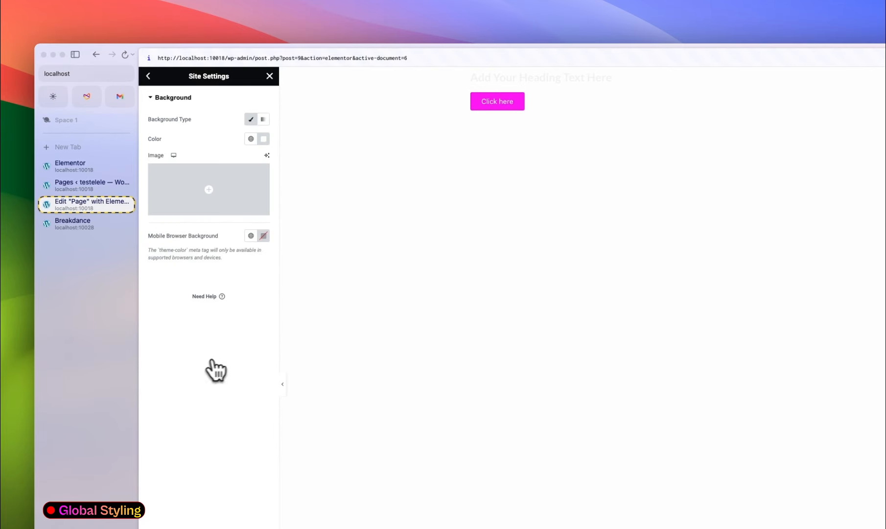
click(262, 141)
drag(269, 227, 315, 168)
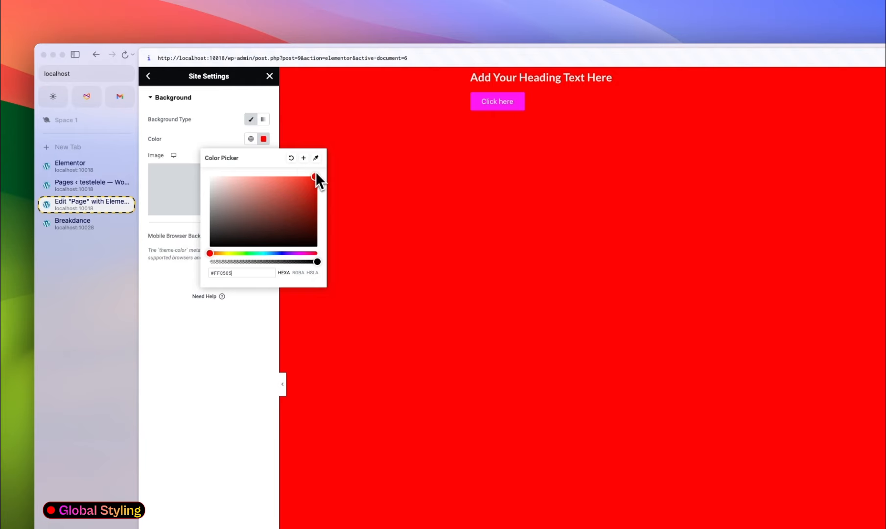
click(269, 76)
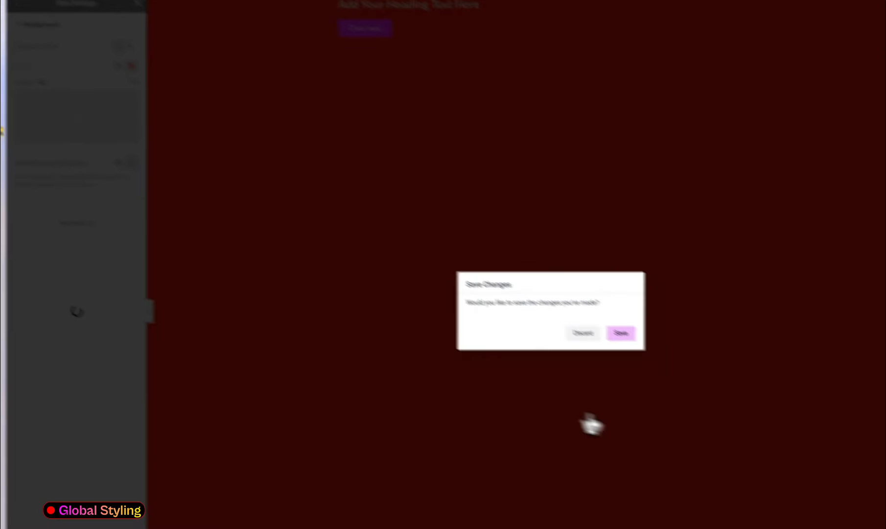
click(620, 333)
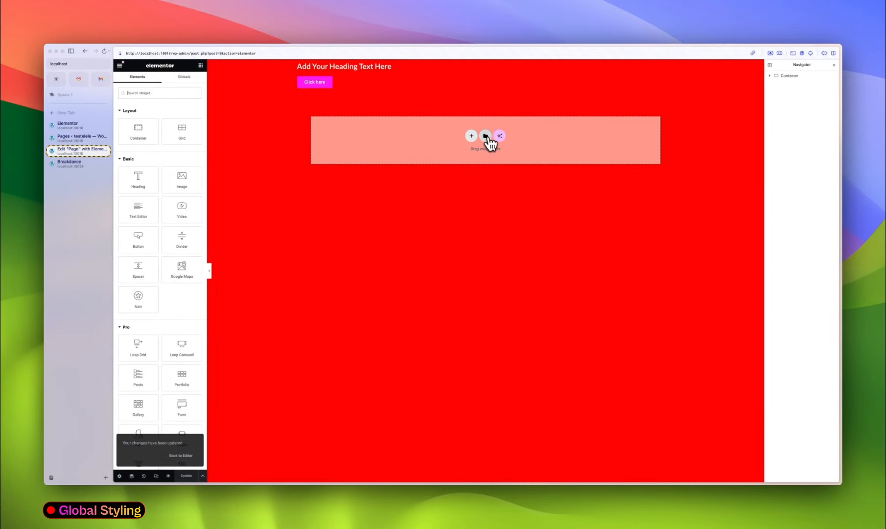
- Insert the "An award-winning full-stack digital marketing studio" block from the template library into the empty page area
click(486, 136)
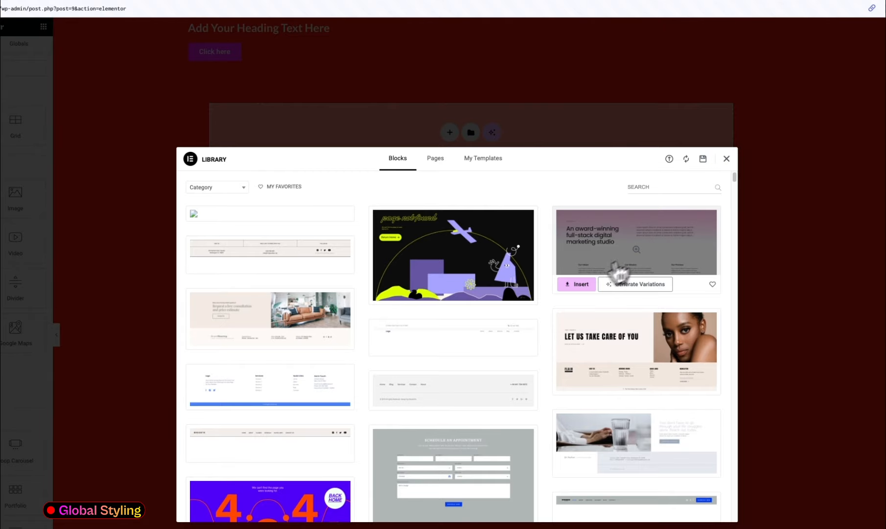
click(581, 282)
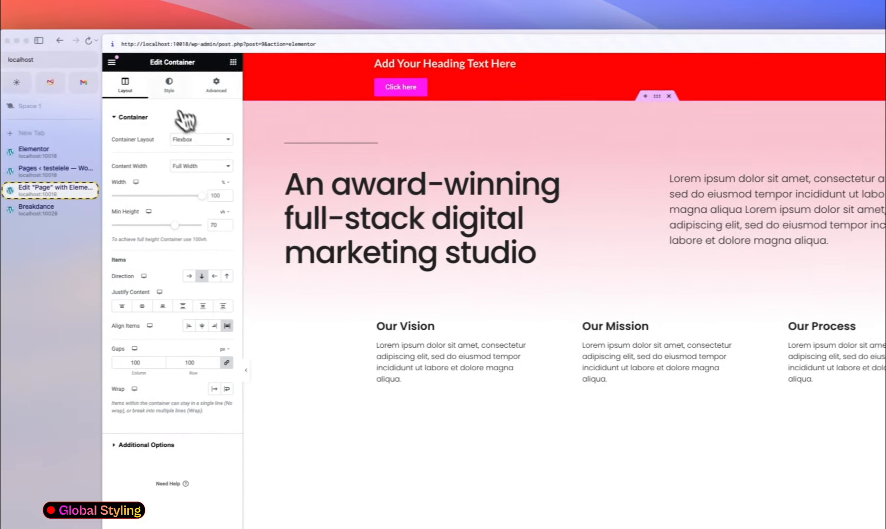
- Assign a dark red global color to the first gradient color of the inserted block's container background and update the page
click(169, 84)
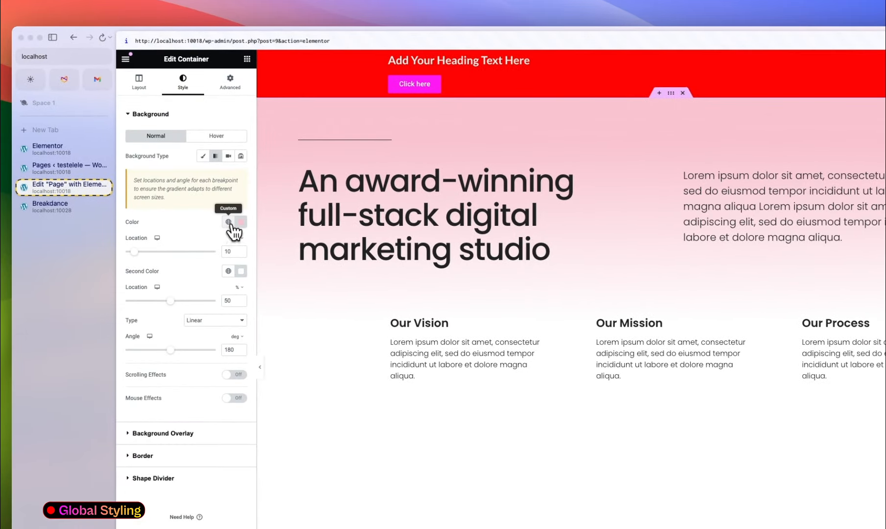
click(229, 222)
click(167, 342)
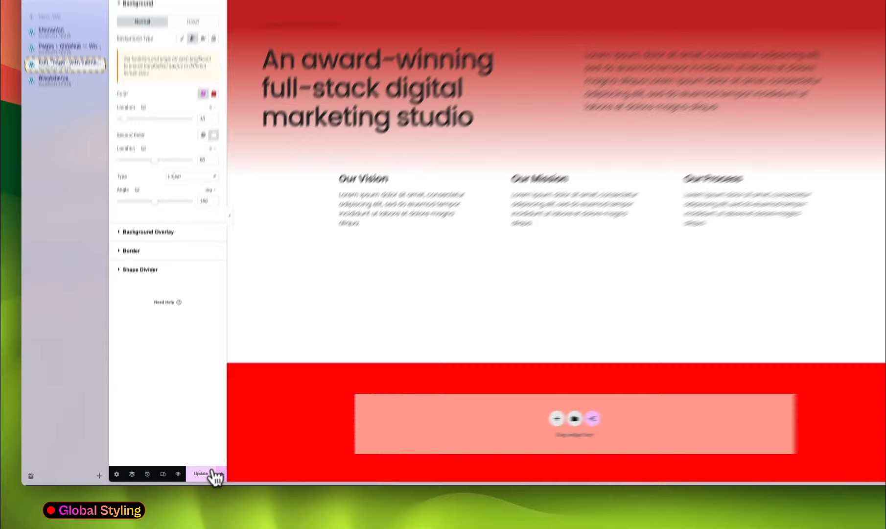
click(186, 476)
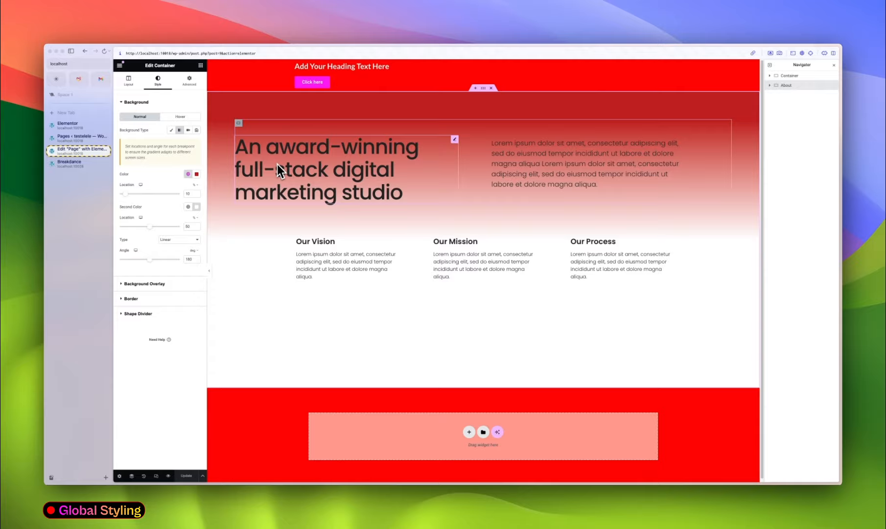
- Switch to the Breakdance site and open Breakdance's settings page
click(79, 163)
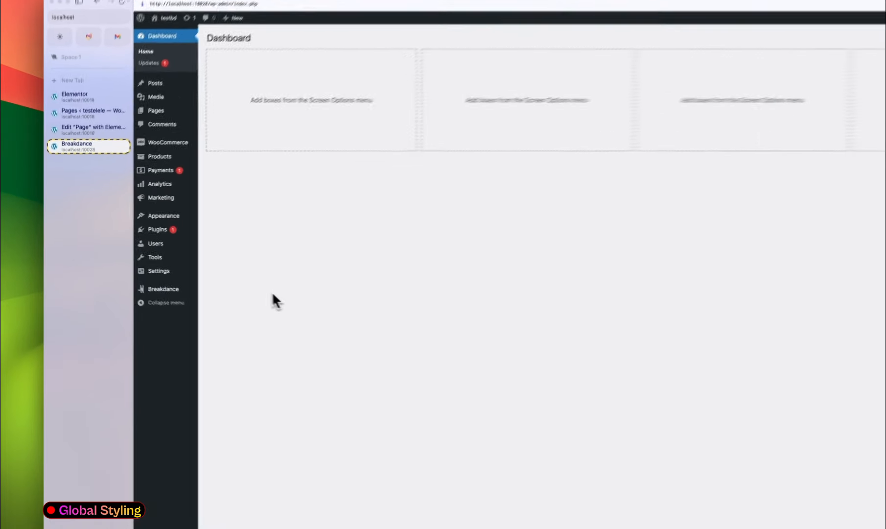
mouse_move(205, 305)
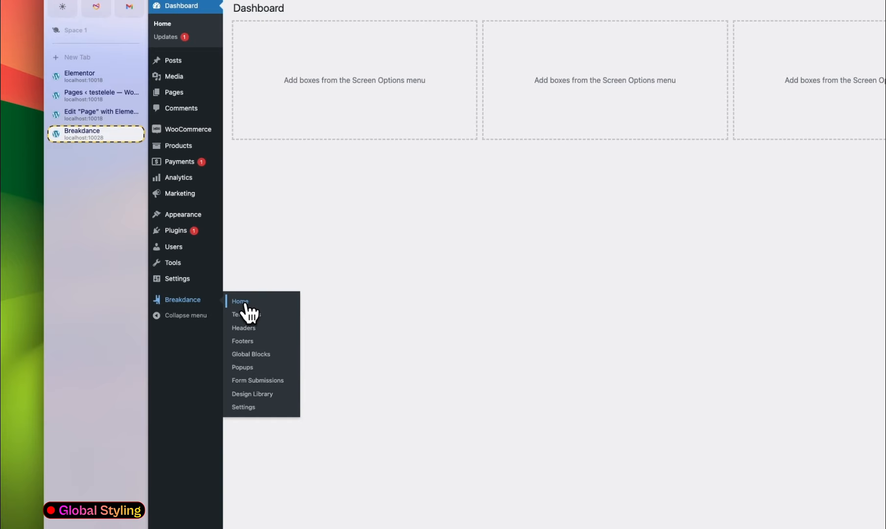
click(247, 407)
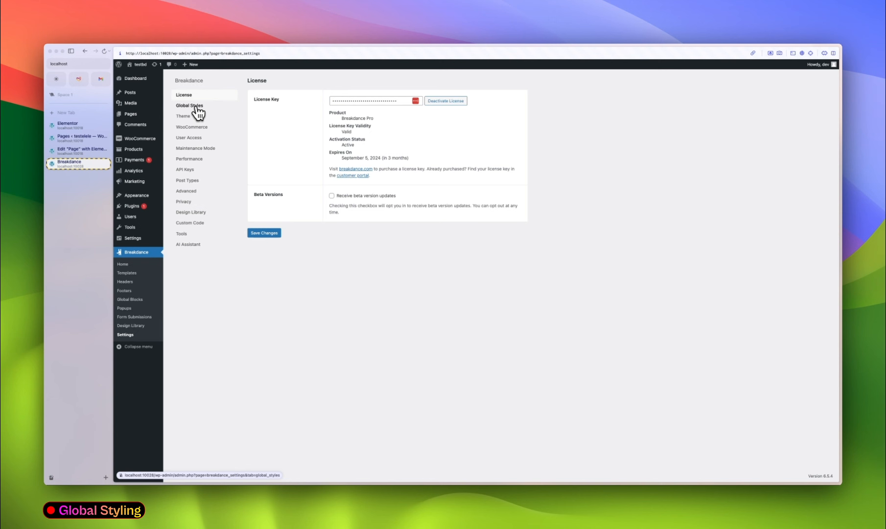
- Open the site's page titled "Page" in the Breakdance builder
click(147, 114)
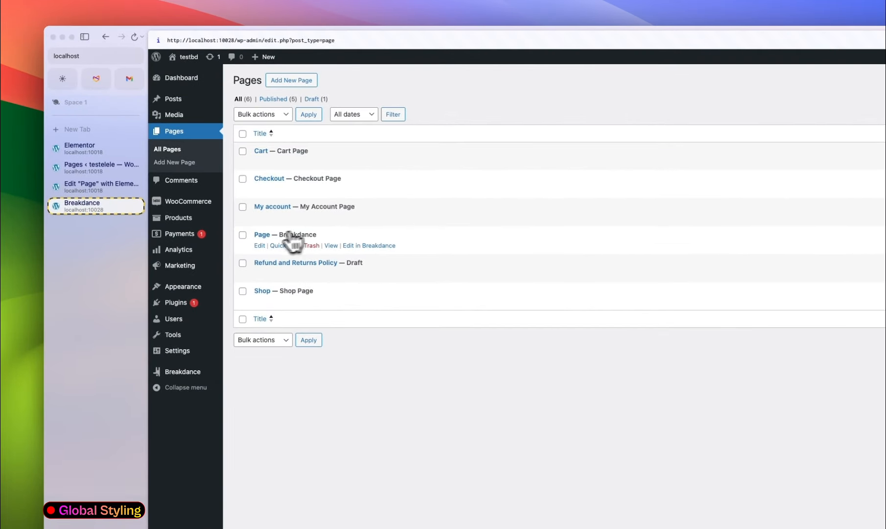
click(363, 249)
click(81, 225)
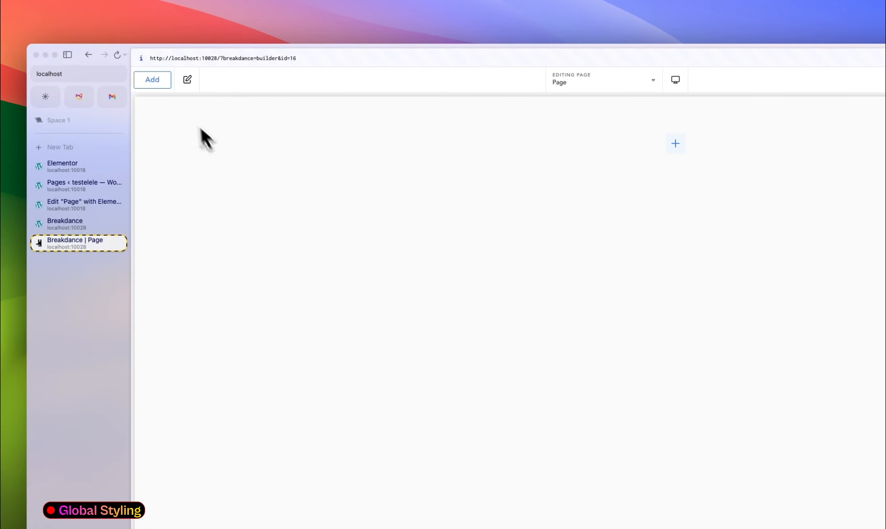
- Open the design library for adding content and switch to the Samba design set
click(157, 83)
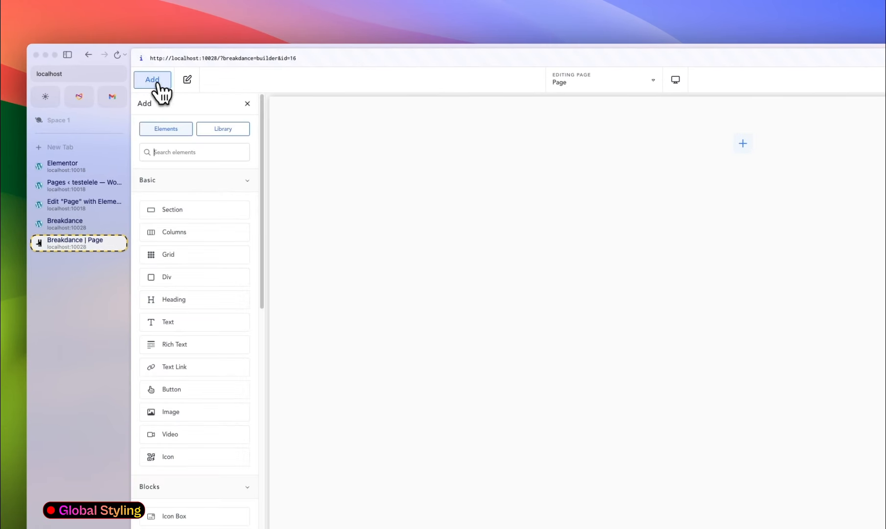
click(214, 130)
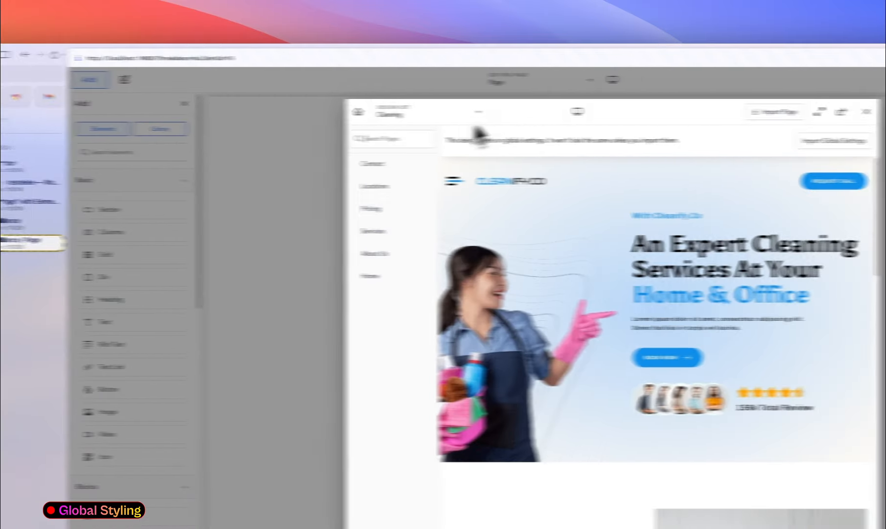
click(514, 115)
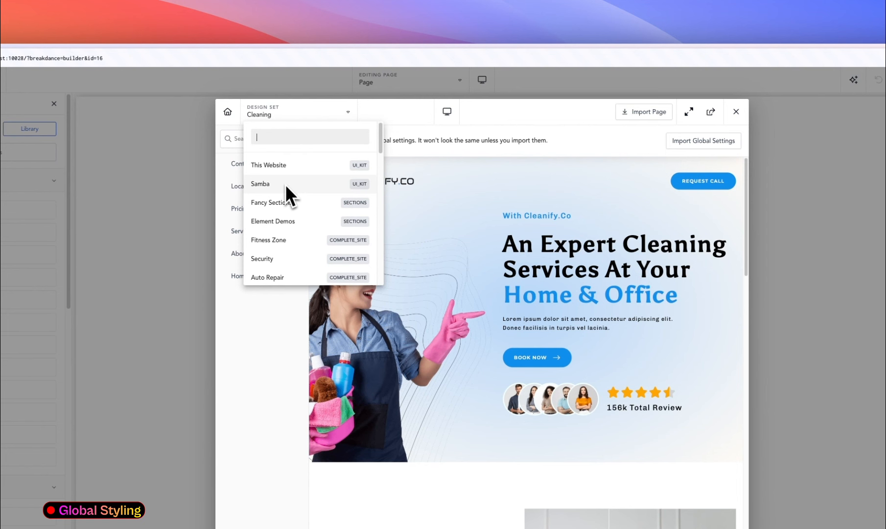
click(274, 183)
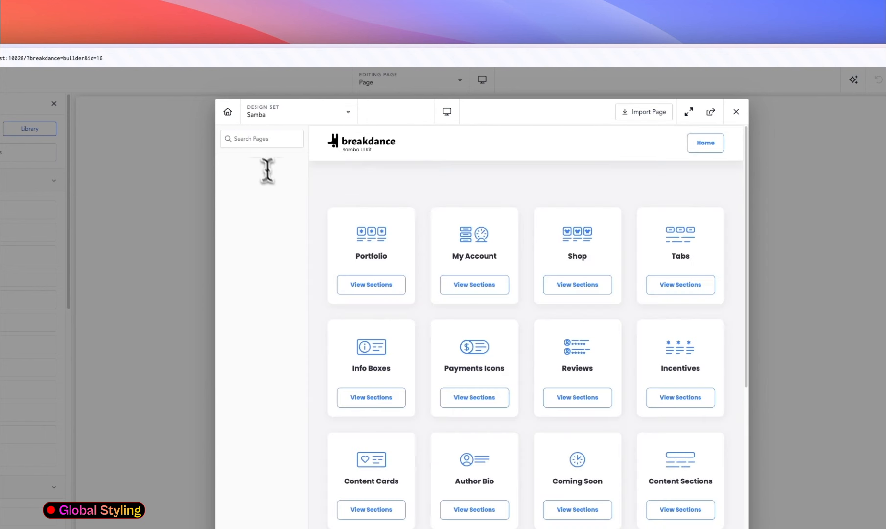
- Search the Samba design set for "ui kit" and add the UI Kit design to the page
click(250, 140)
text(ui kit)
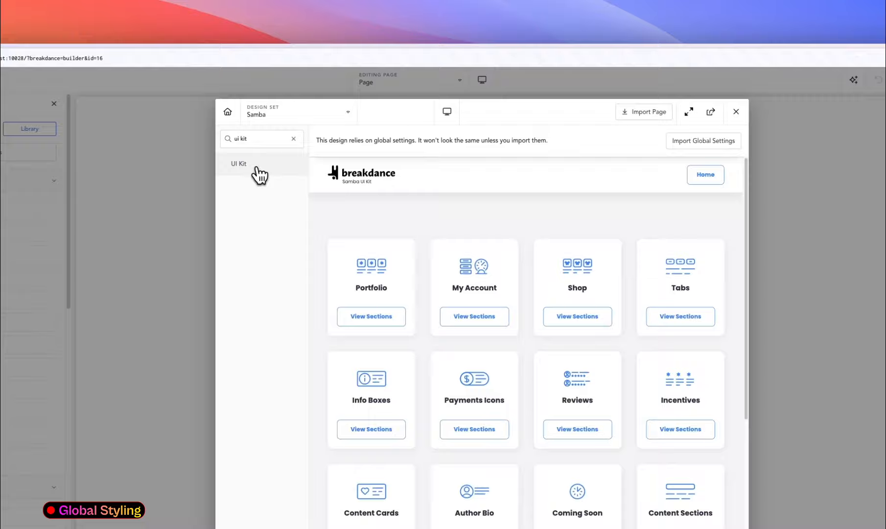
click(254, 164)
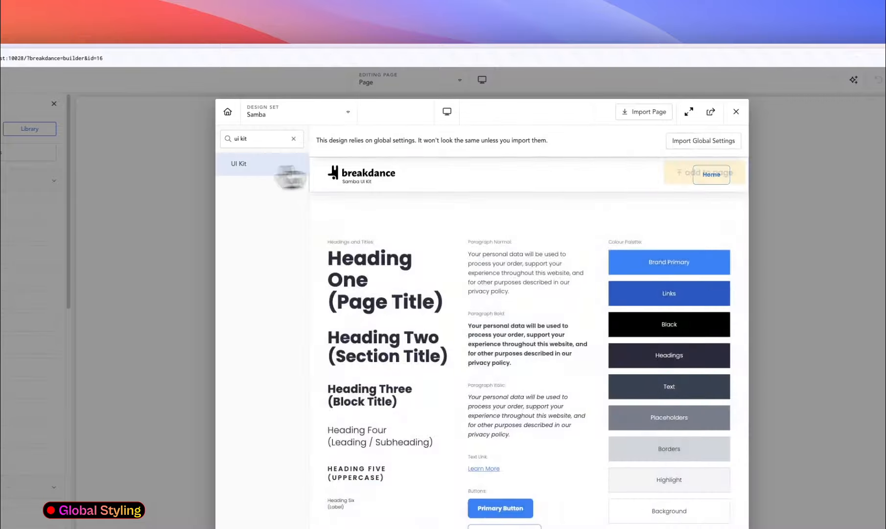
click(536, 113)
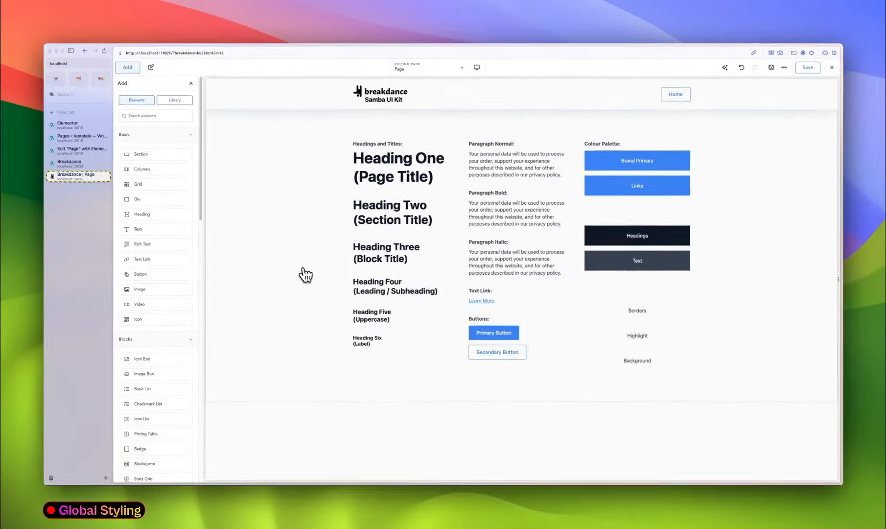
- Open the global settings and bring up the custom fonts section of the builder preferences
click(784, 67)
click(797, 89)
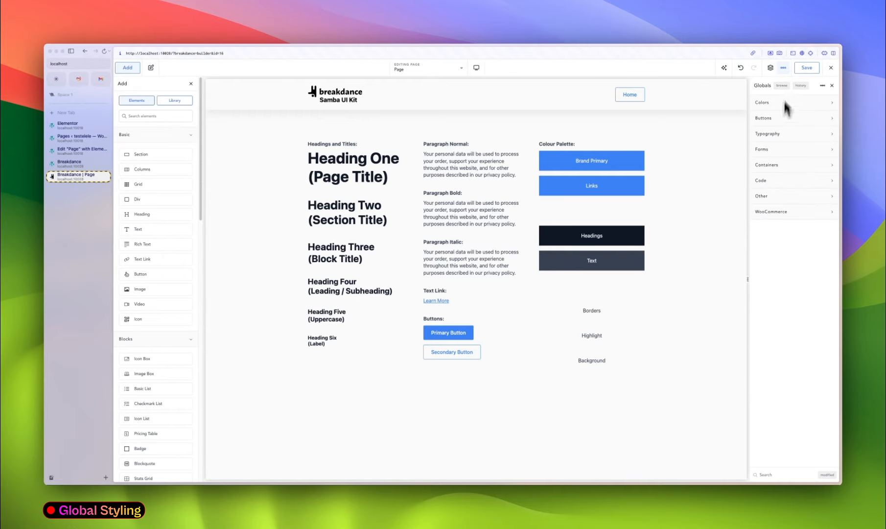
click(784, 67)
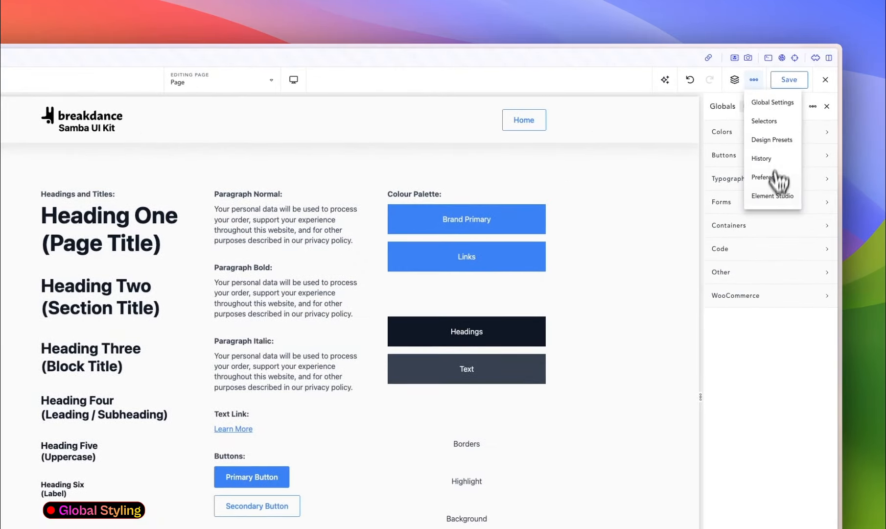
click(771, 172)
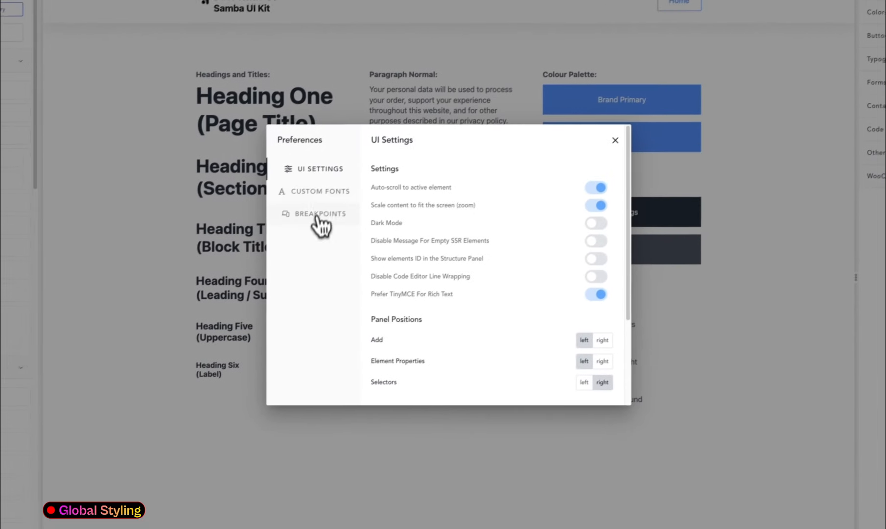
click(331, 189)
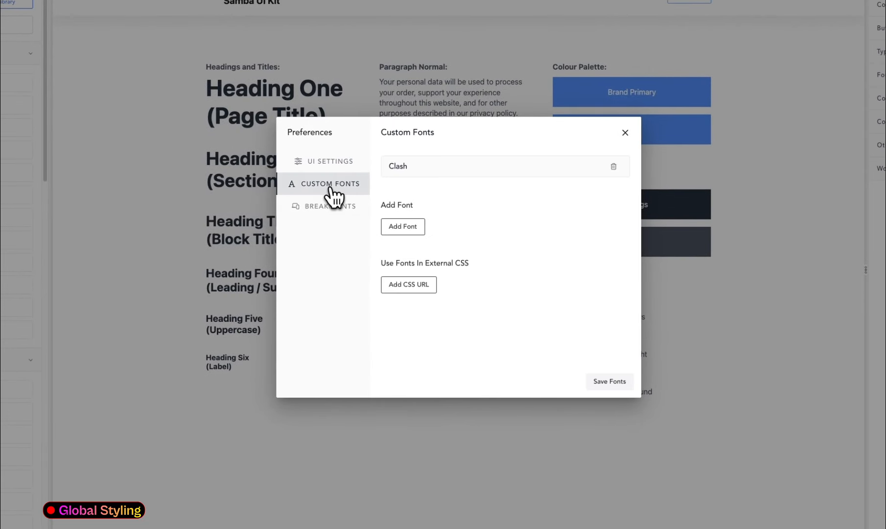
- Add a new custom font named Satoshi
click(404, 227)
text(S)
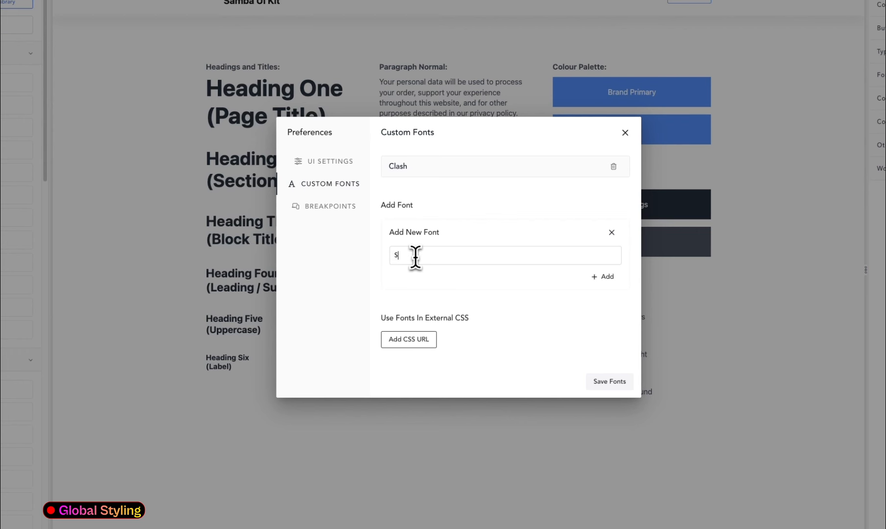
text(atoshi)
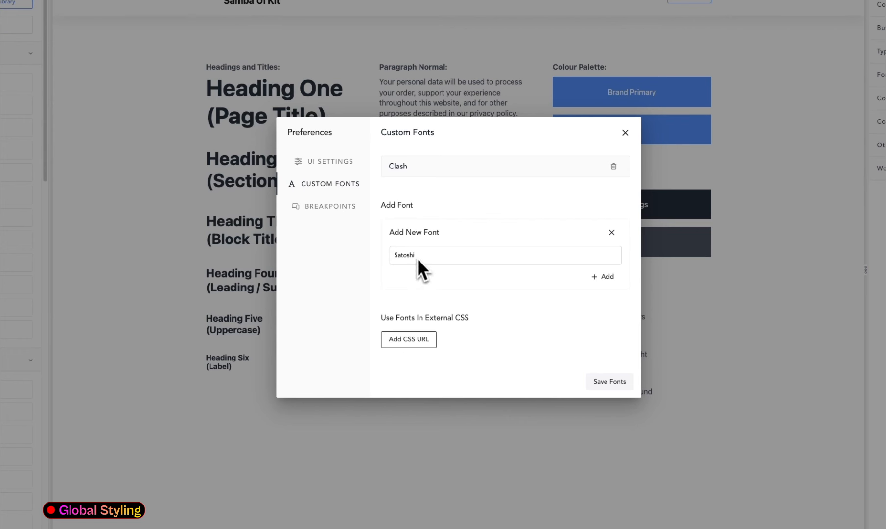
click(603, 276)
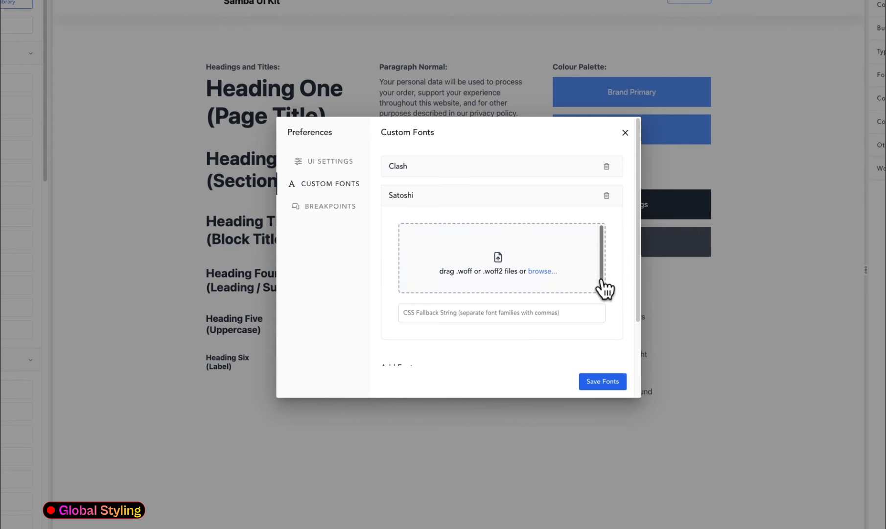
- Upload Satoshi-Light.woff2 and Satoshi-Medium.woff2 to the Satoshi custom font
click(517, 255)
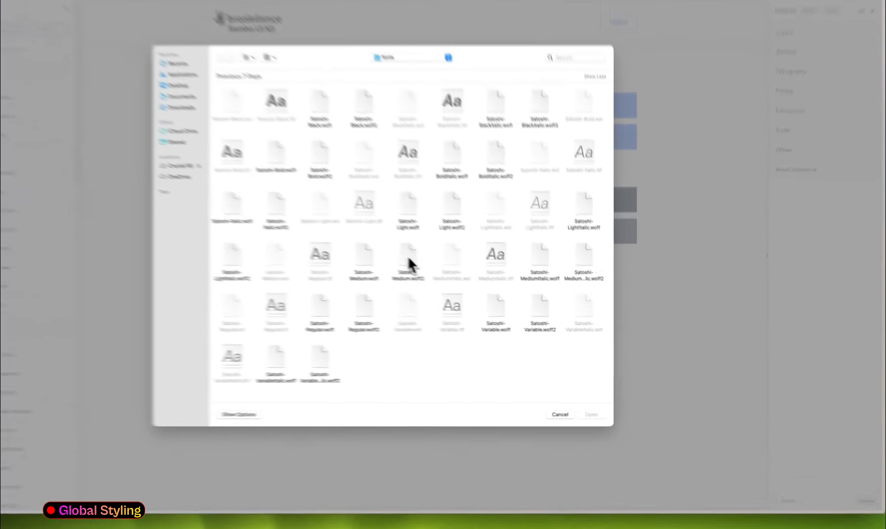
click(408, 259)
super+click(452, 204)
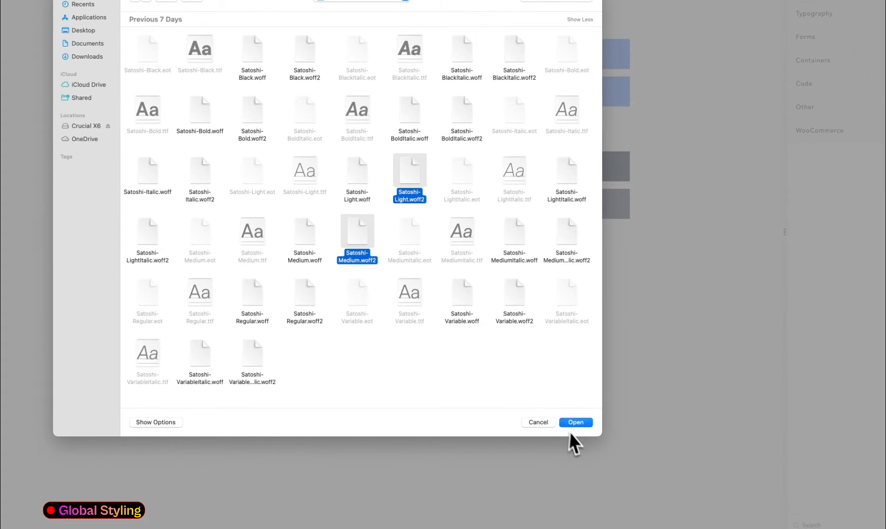
click(592, 414)
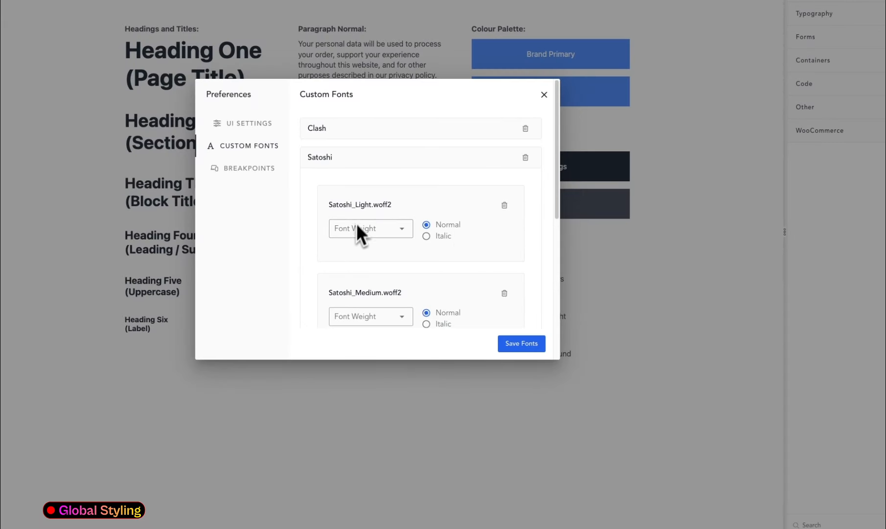
- Assign weight 300 (Light) to the light file and 500 (Medium) to the medium file, and save the fonts
click(376, 228)
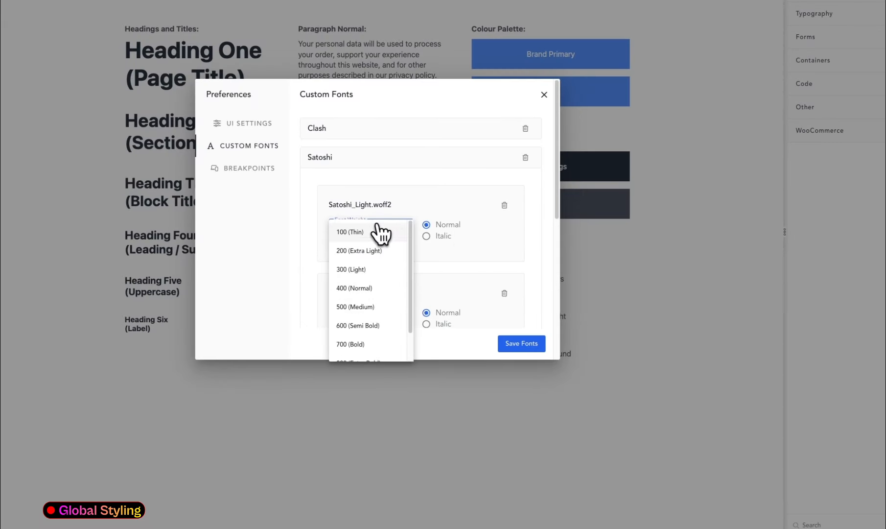
click(371, 269)
scroll(387, 276, down, 1)
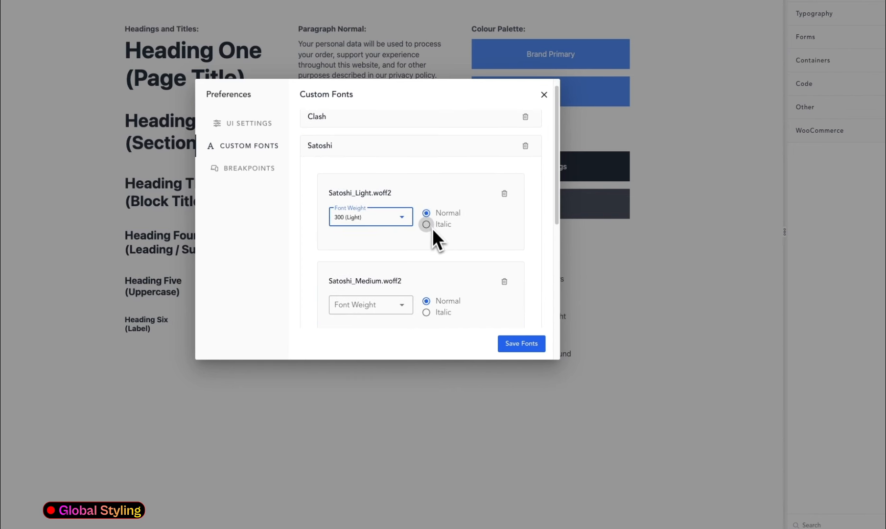
click(352, 312)
click(368, 381)
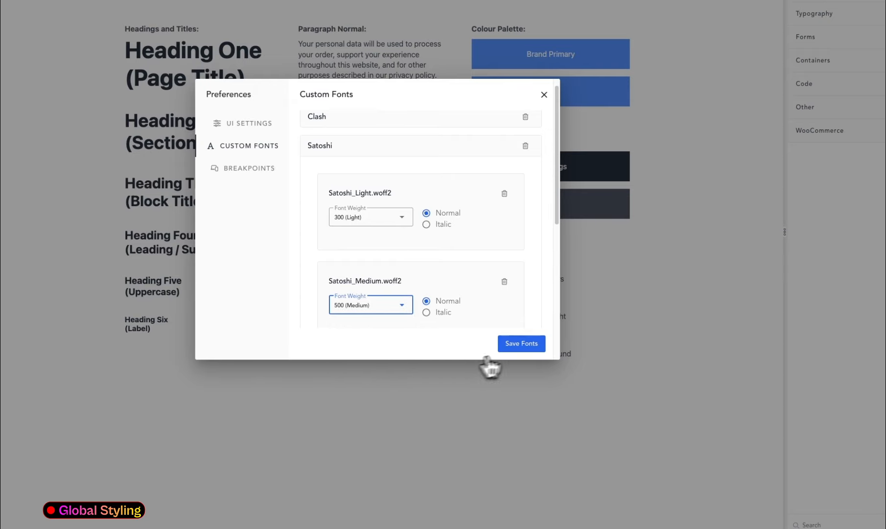
click(520, 345)
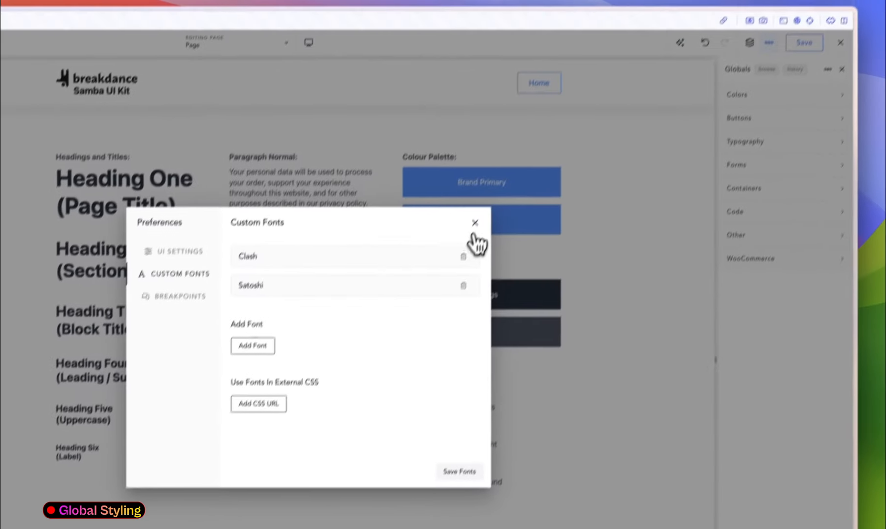
click(474, 222)
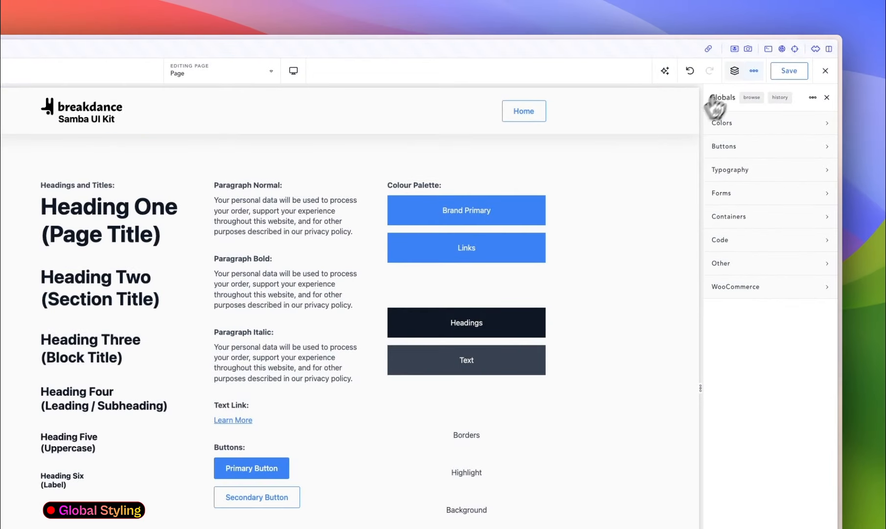
- Reopen the custom fonts preferences and review the Satoshi font's upload and fallback options
click(754, 70)
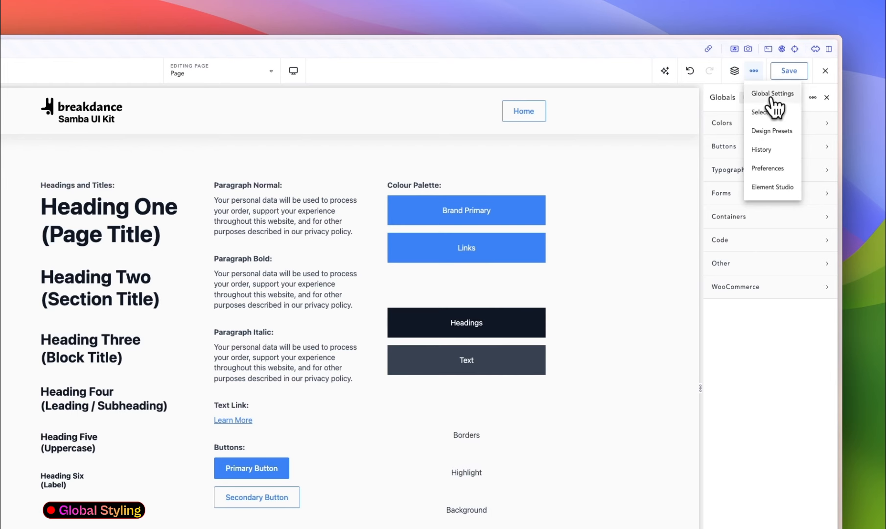
click(768, 168)
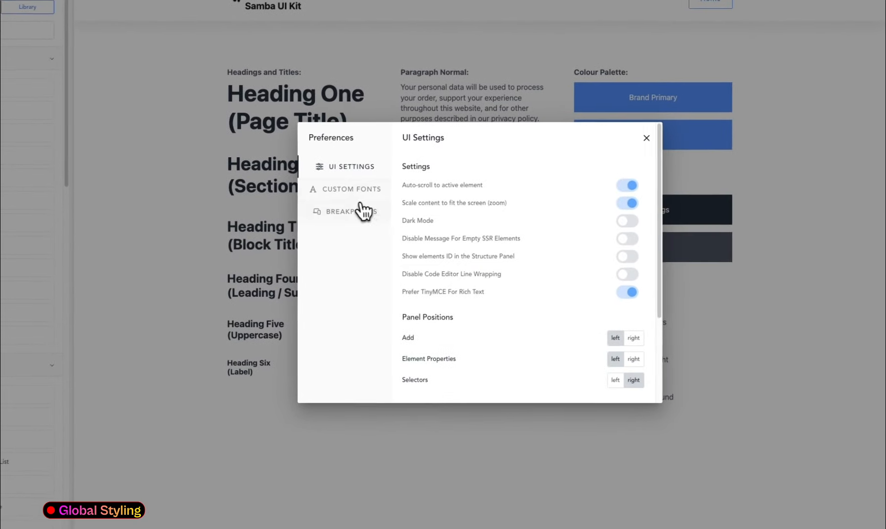
click(220, 264)
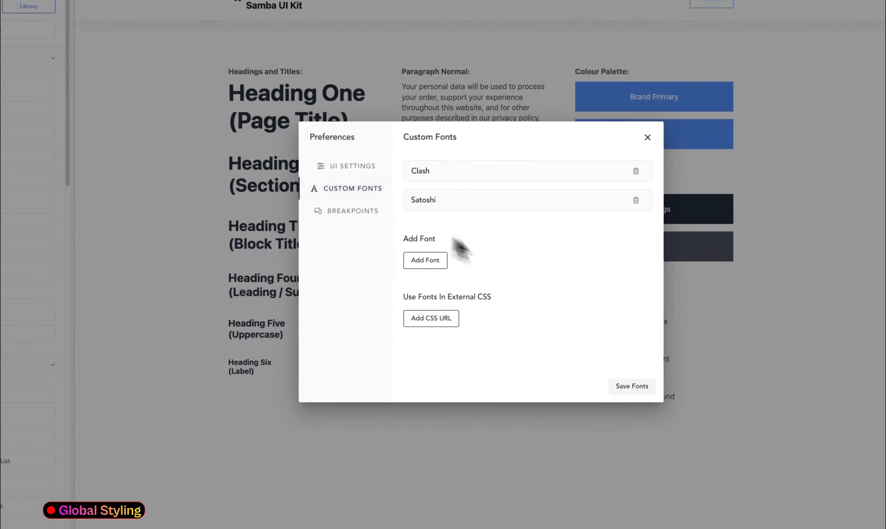
click(488, 206)
scroll(541, 318, down, 5)
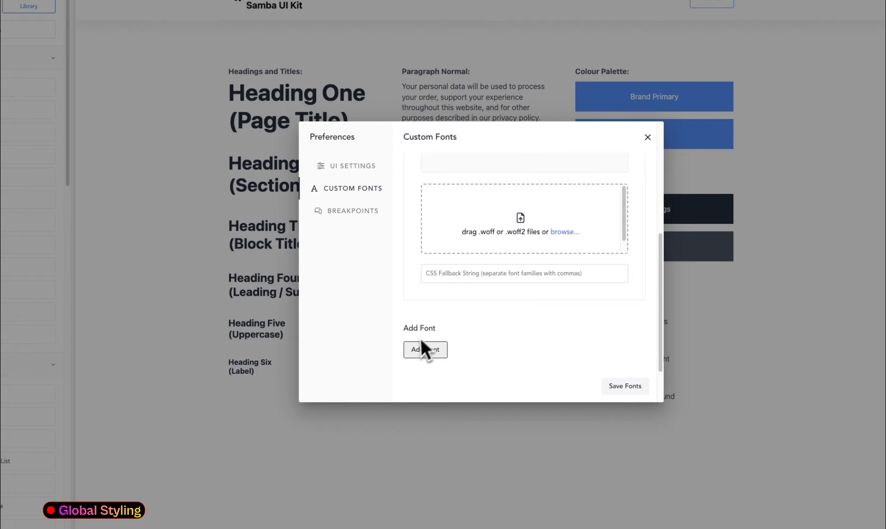
scroll(431, 327, up, 5)
click(443, 206)
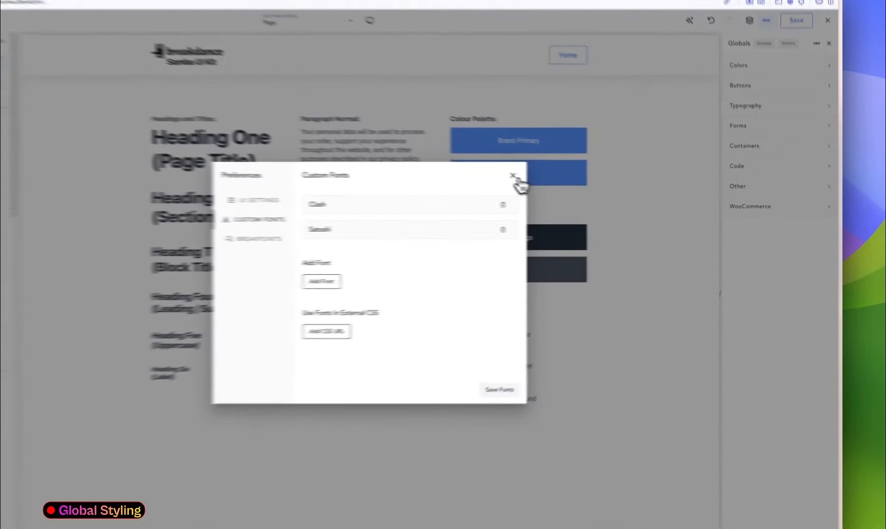
click(587, 187)
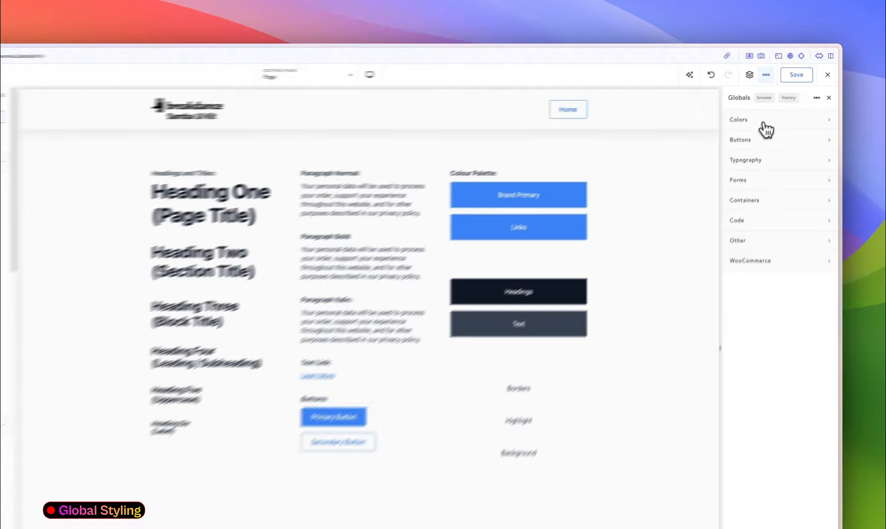
- Set the global background color to the light mint #B3FFEBFF
click(778, 104)
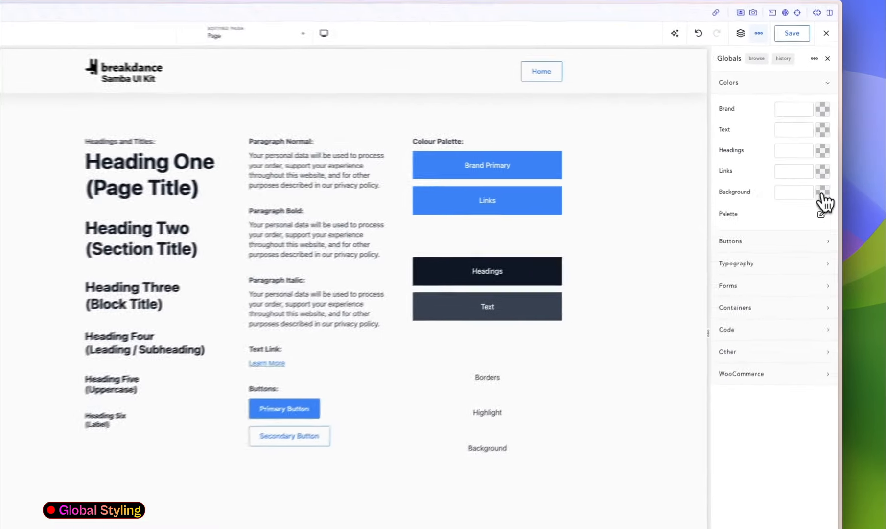
click(822, 191)
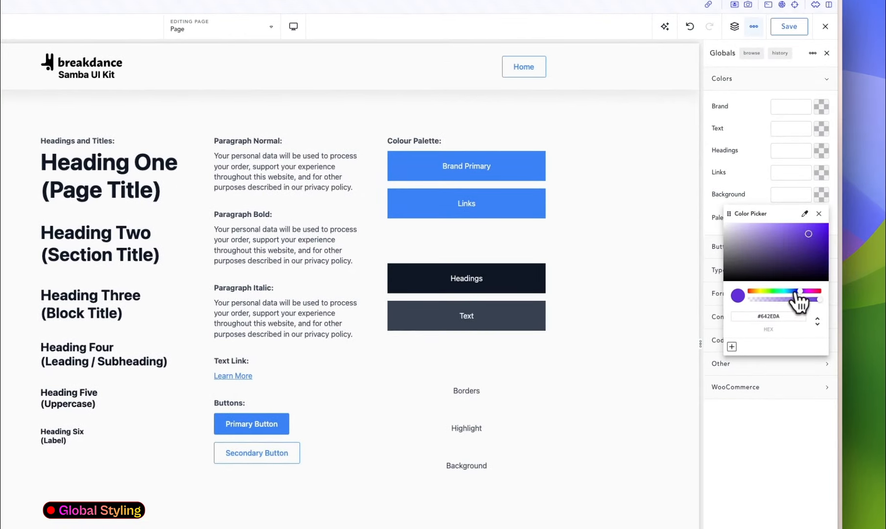
drag(794, 292, 784, 293)
drag(795, 250, 756, 220)
click(742, 173)
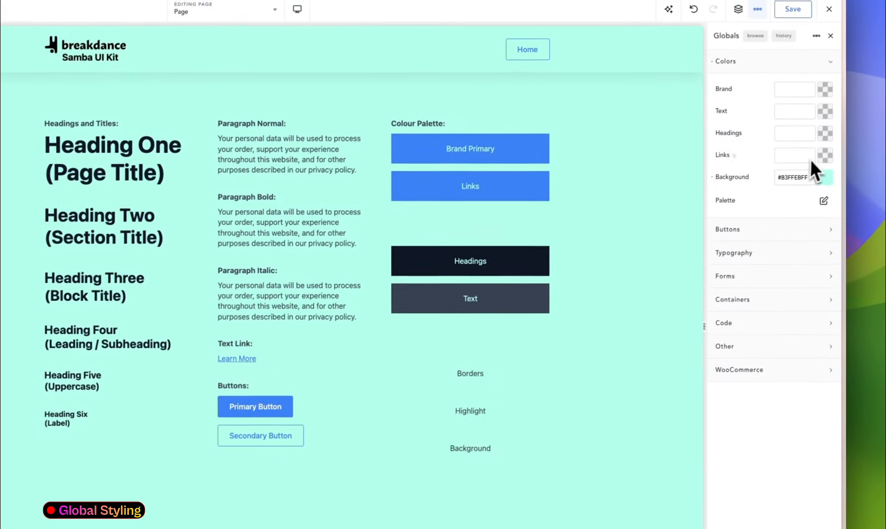
- Set the global links color to the deep blue-violet #421AE8FF
click(823, 156)
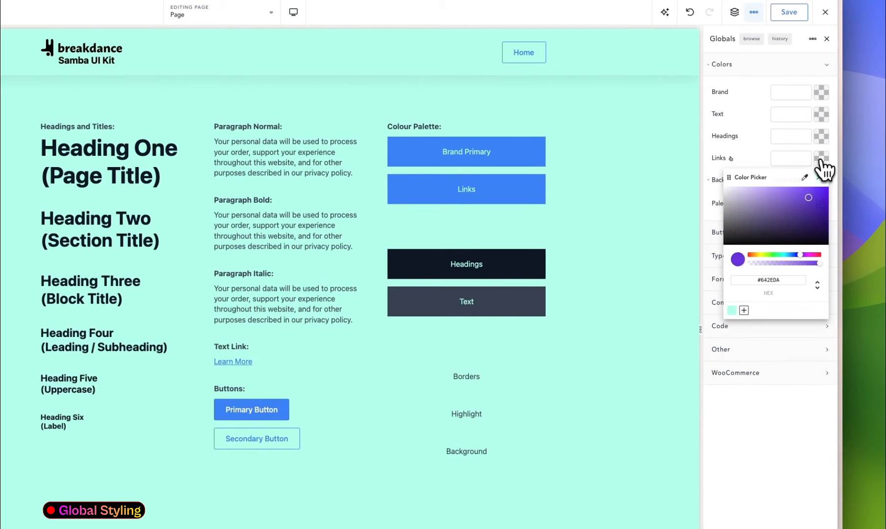
mouse_move(797, 253)
mouse_down()
mouse_move(790, 254)
mouse_move(799, 253)
mouse_up()
click(813, 207)
drag(814, 211, 819, 198)
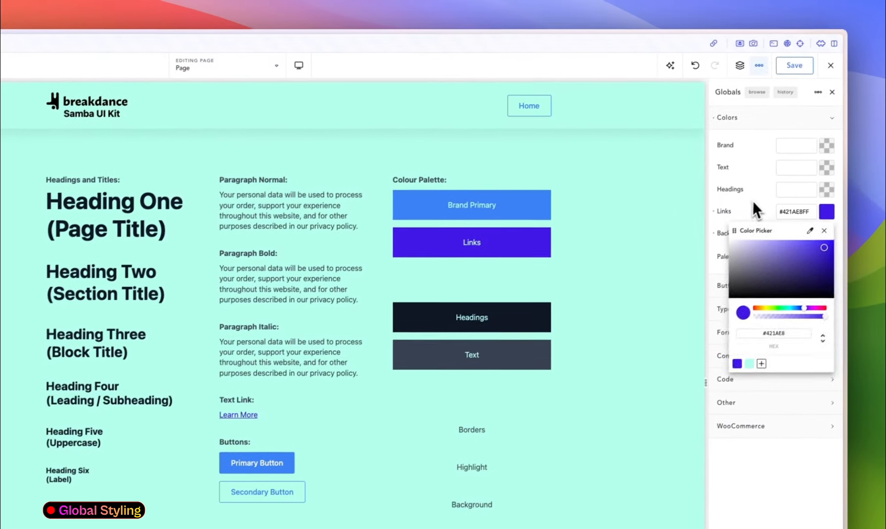
click(750, 203)
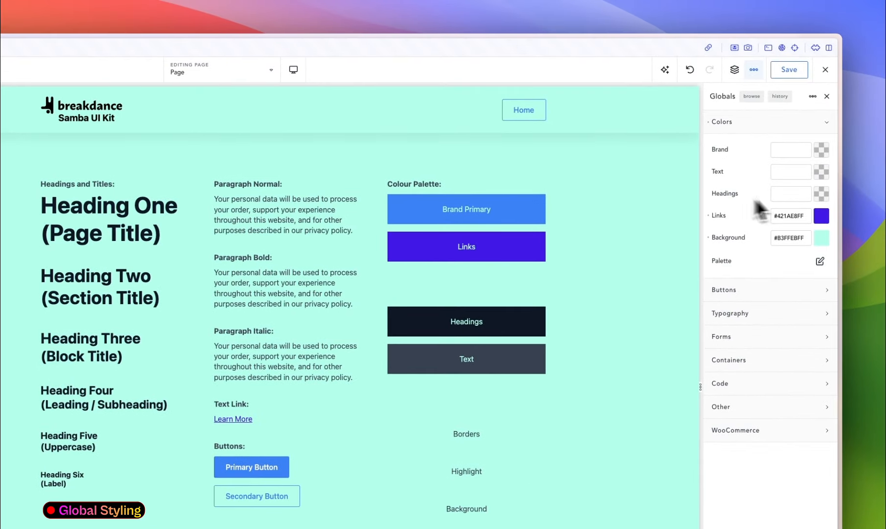
- Set the global headings color to the vivid violet #5709FFFF
click(821, 194)
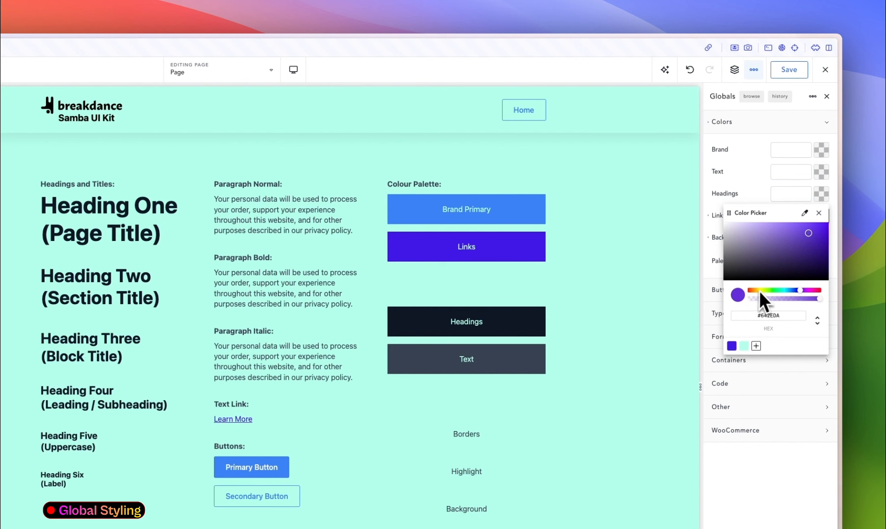
drag(806, 252, 825, 218)
click(756, 178)
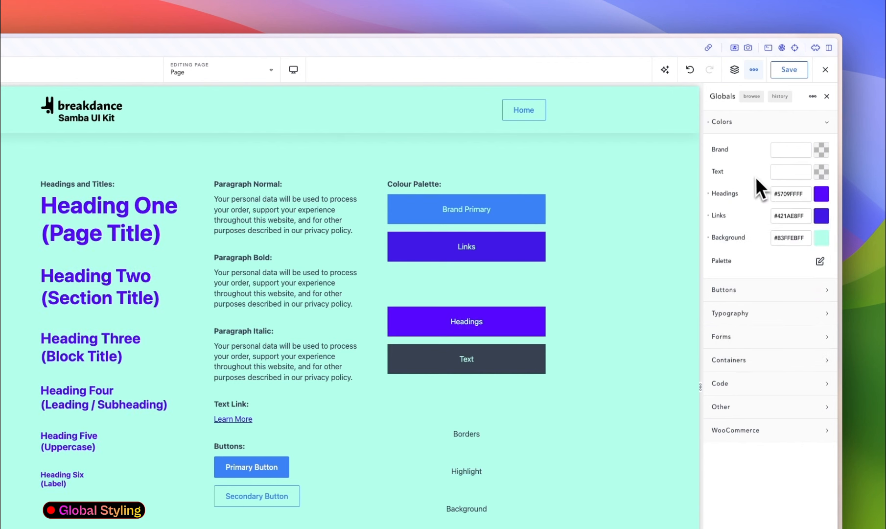
- Set the global text color to the neutral gray #6C6B6FFF
click(815, 173)
drag(775, 240, 729, 234)
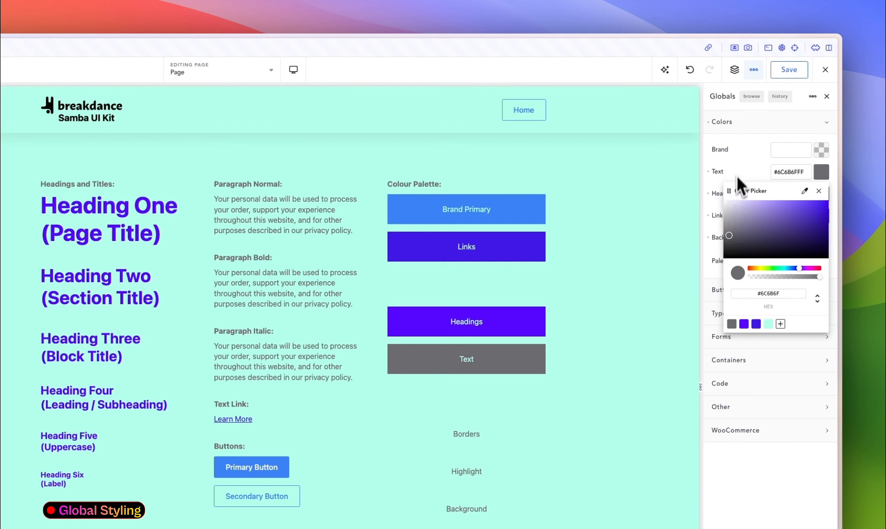
click(744, 167)
- Set the global brand color to the magenta #D72EDAFF
click(820, 150)
drag(789, 246, 806, 253)
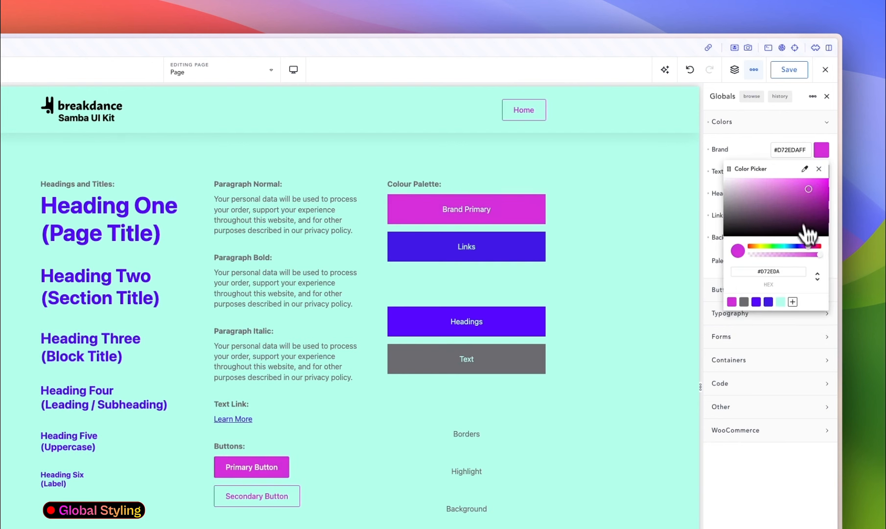
click(749, 140)
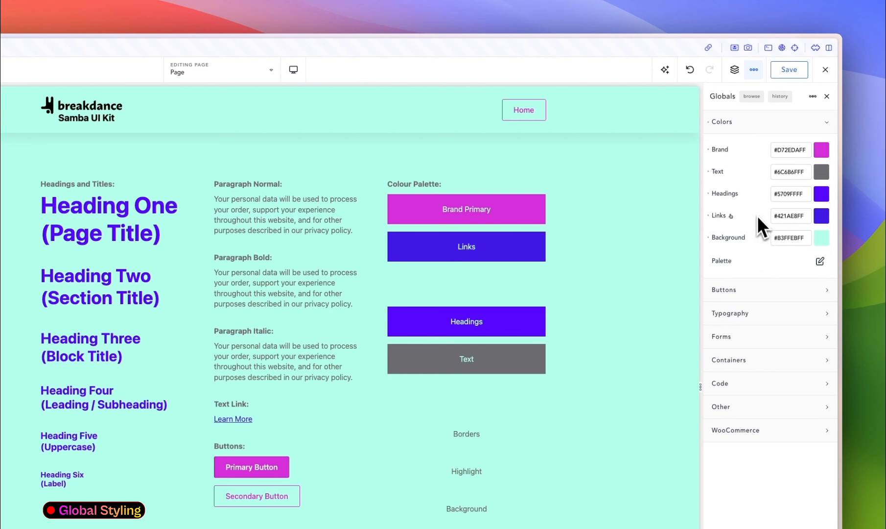
- Add a custom color to the global palette and set it to the dark violet #5127B1
click(819, 261)
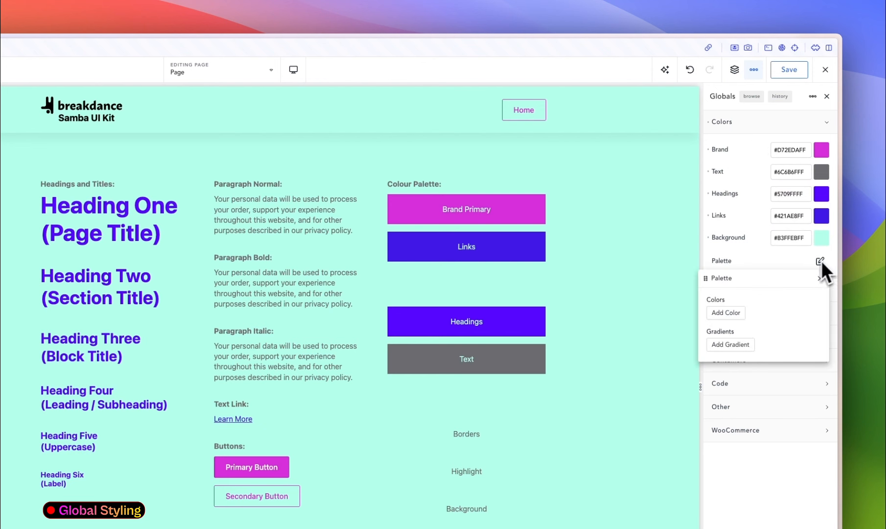
drag(728, 278, 590, 209)
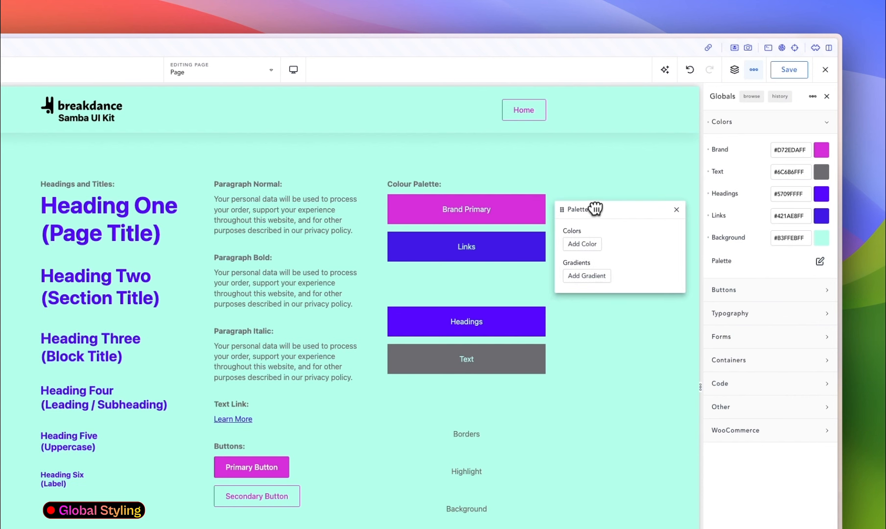
click(591, 244)
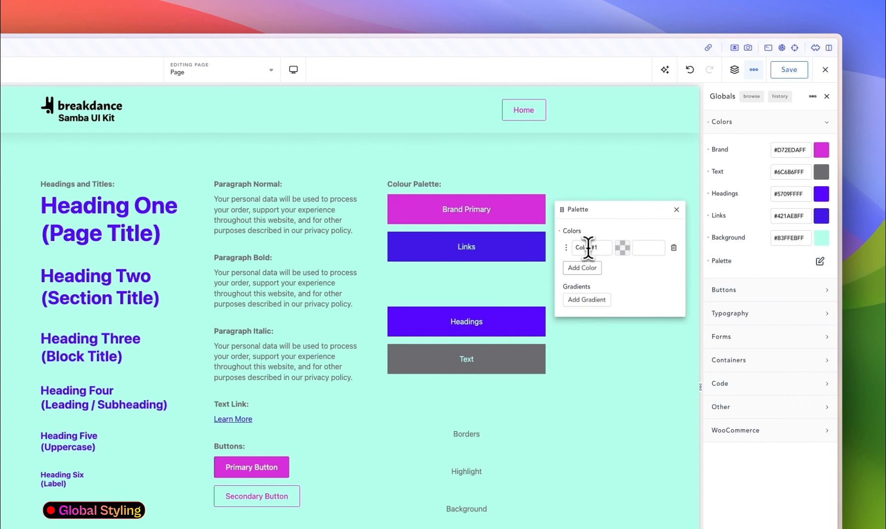
click(622, 247)
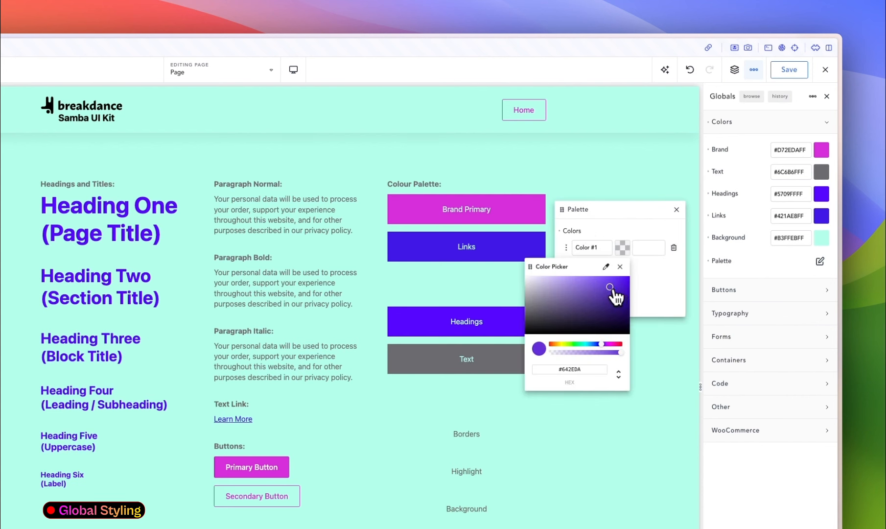
drag(614, 293, 608, 295)
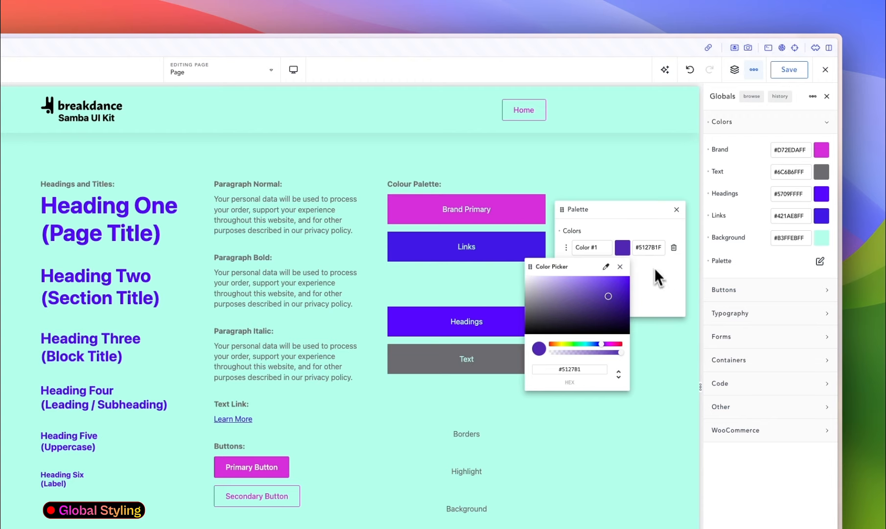
click(657, 274)
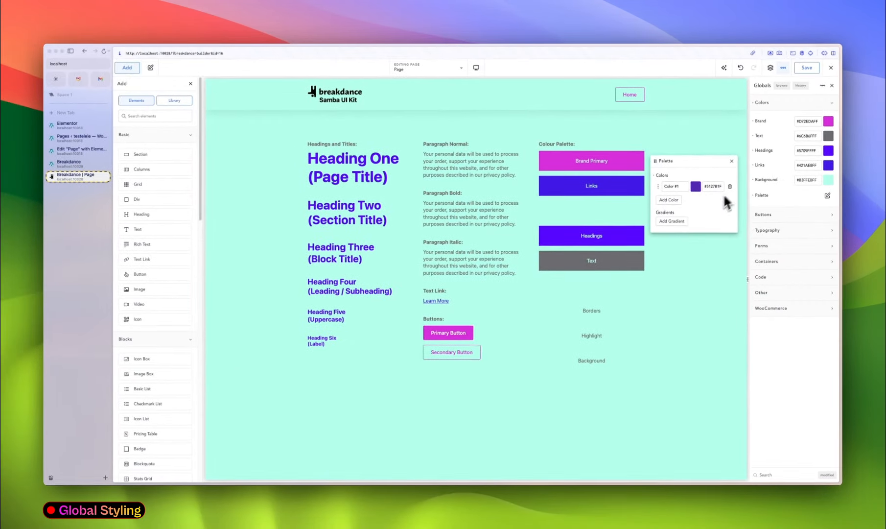
- Add a red gradient to the global palette and change its type to Radial
click(678, 223)
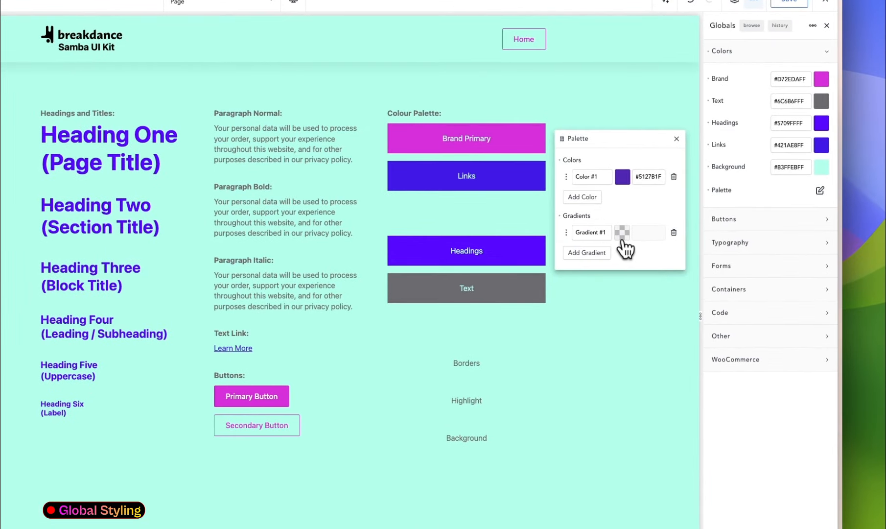
click(622, 234)
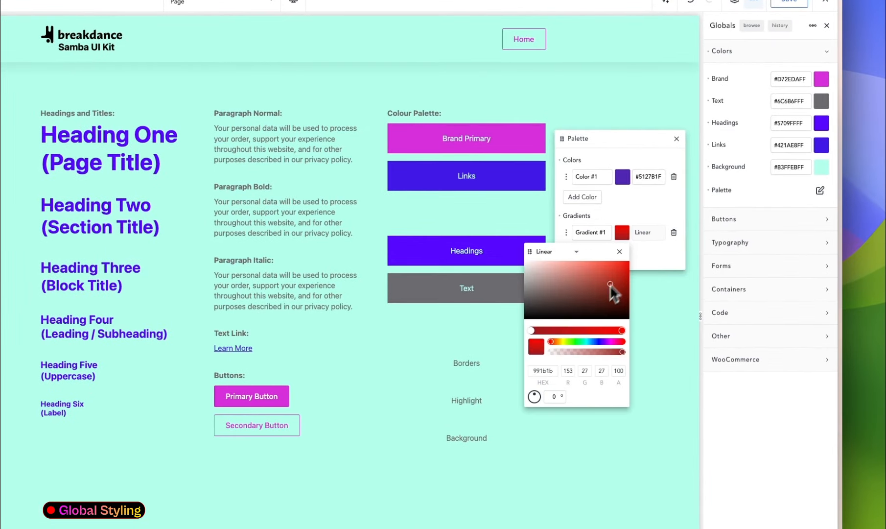
click(556, 252)
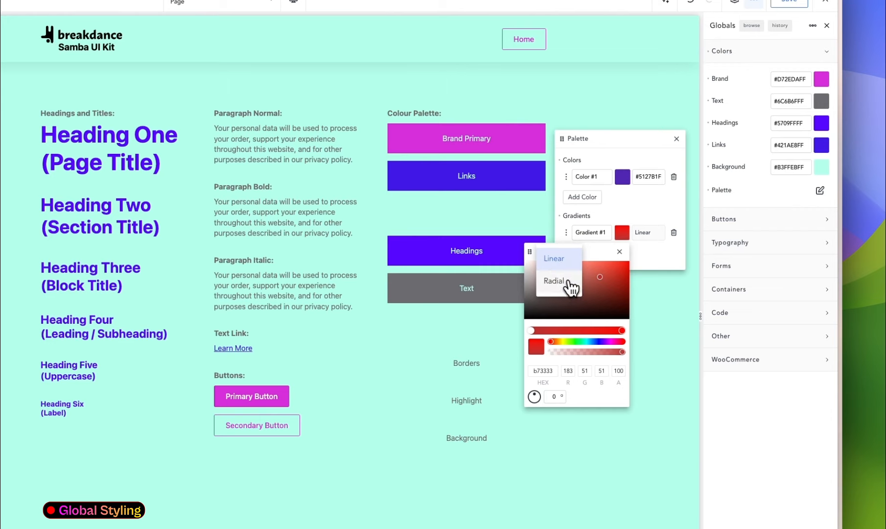
click(569, 283)
click(662, 244)
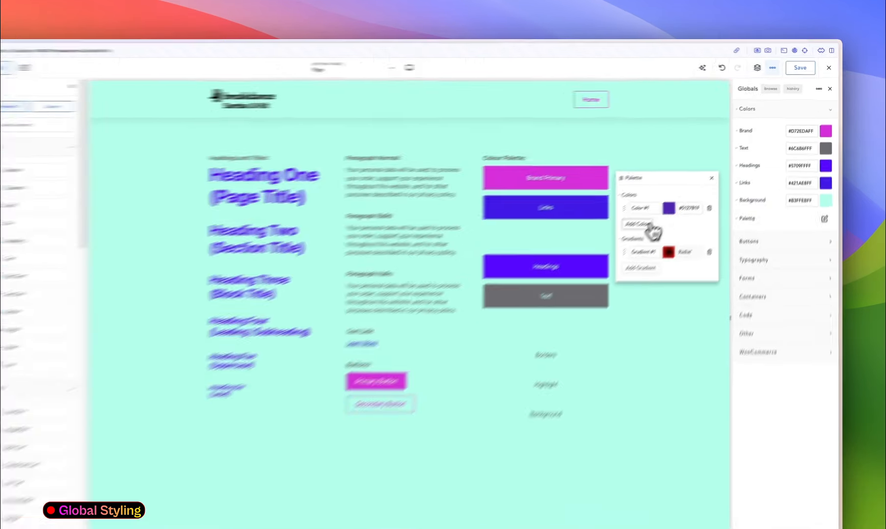
- Add a second color entry without a value to the palette and move it up in the color order
click(669, 200)
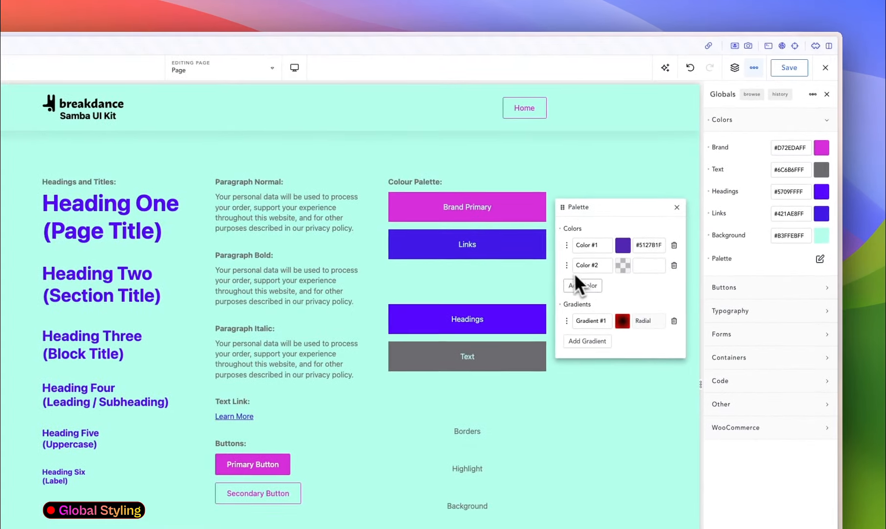
drag(567, 265, 570, 252)
click(669, 207)
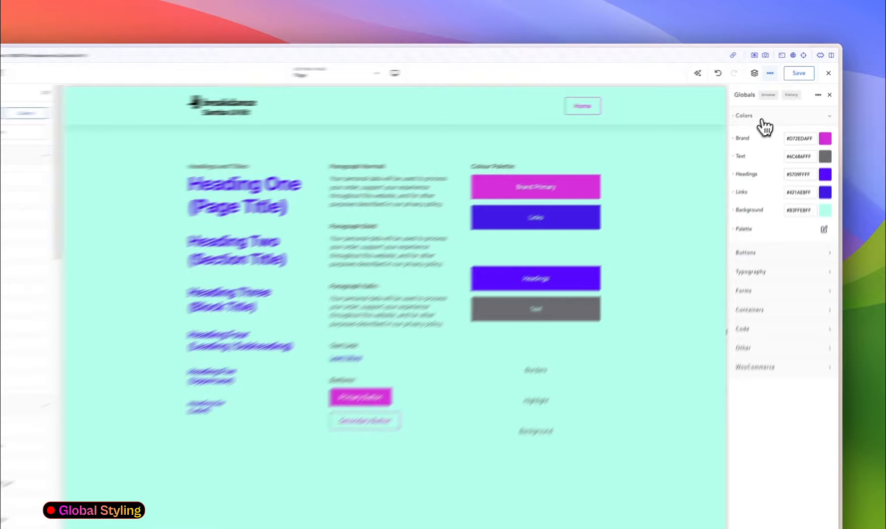
- Set the corners of the global primary button style to Round
click(778, 108)
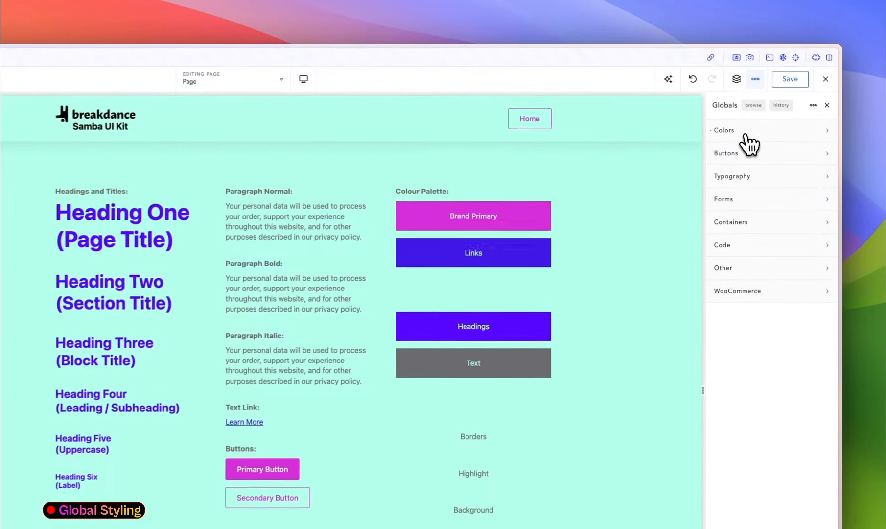
click(724, 165)
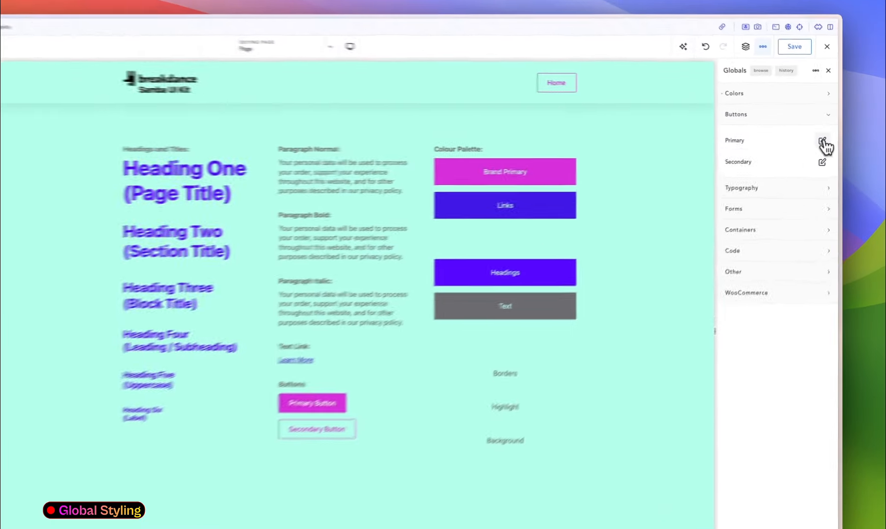
click(827, 138)
drag(772, 152, 686, 123)
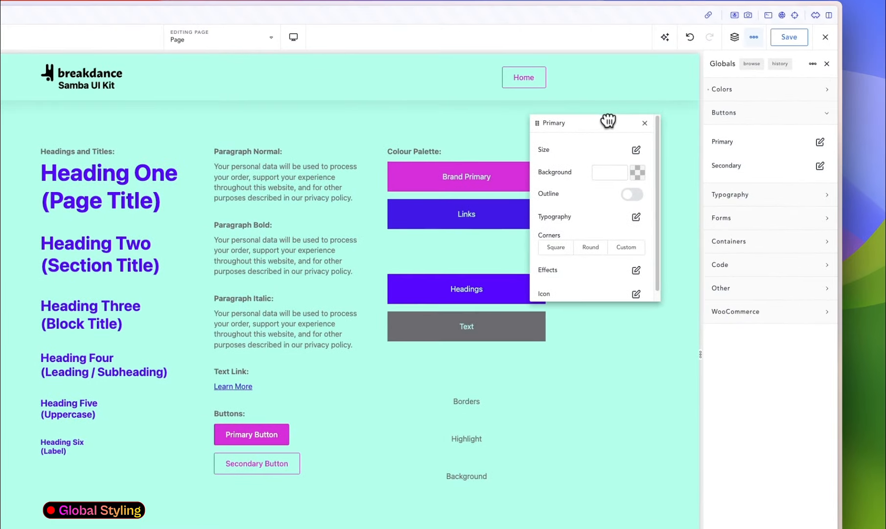
click(591, 247)
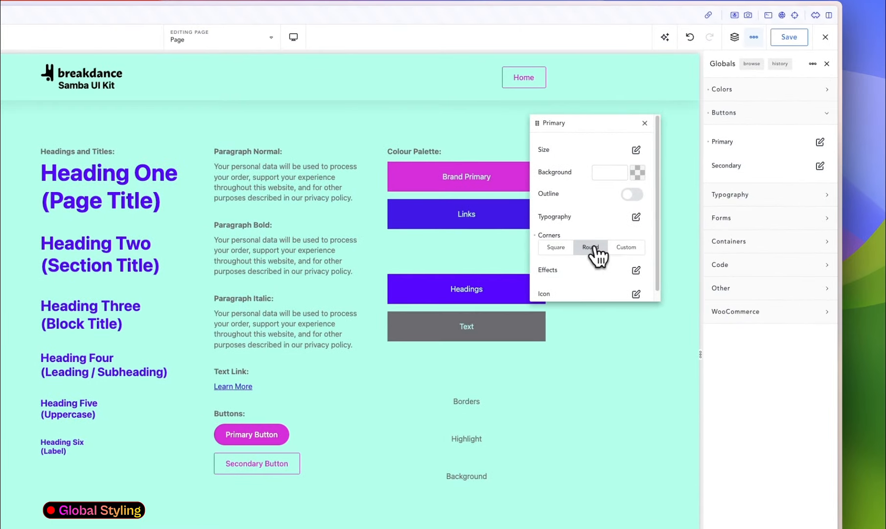
- Set the global secondary button background to the solid light purple #AE89FFFF
click(819, 166)
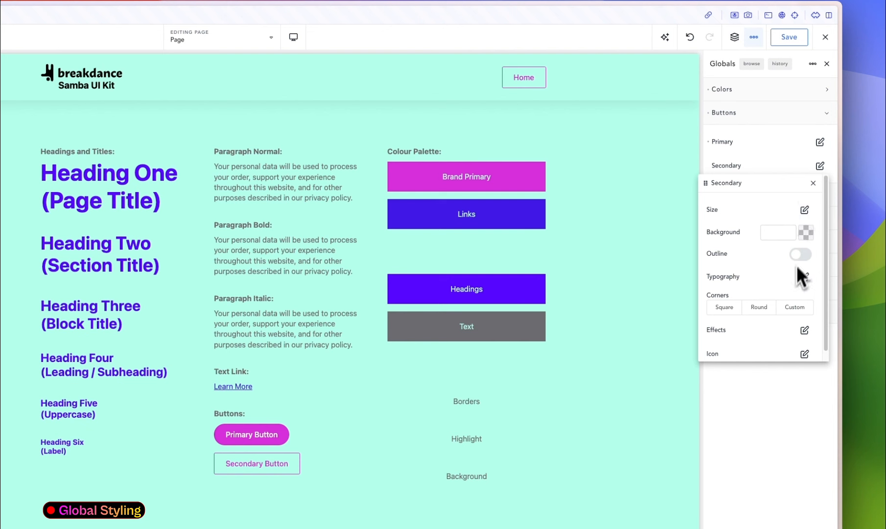
click(805, 232)
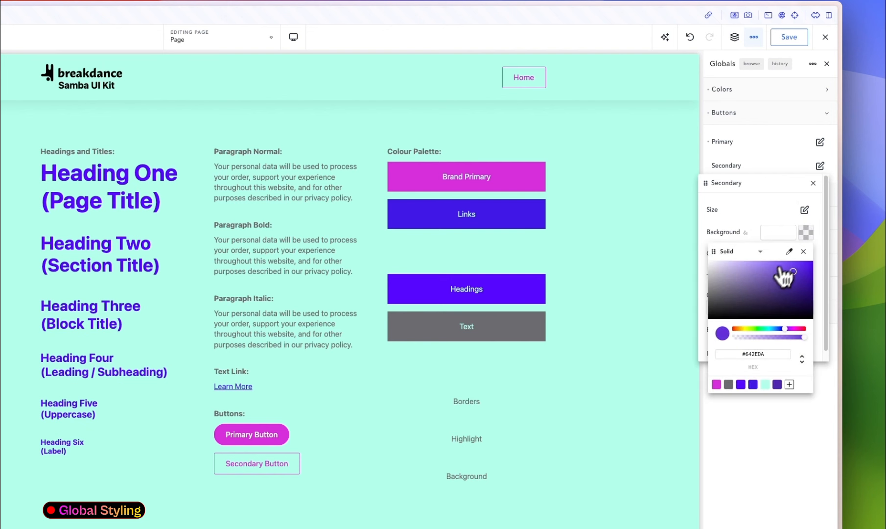
click(758, 264)
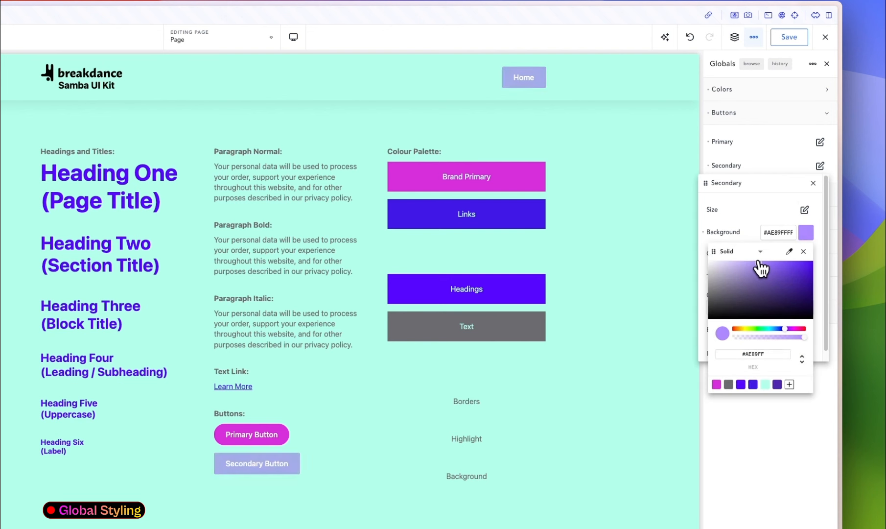
click(752, 193)
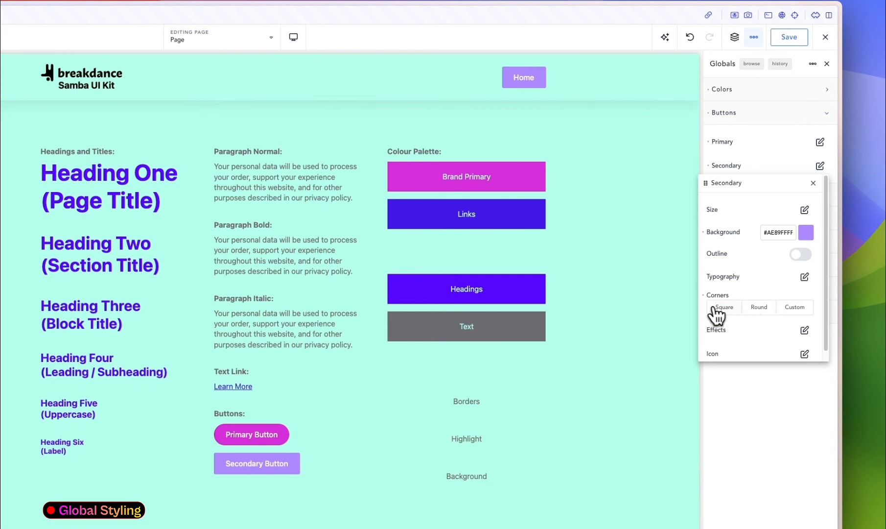
click(760, 169)
click(765, 121)
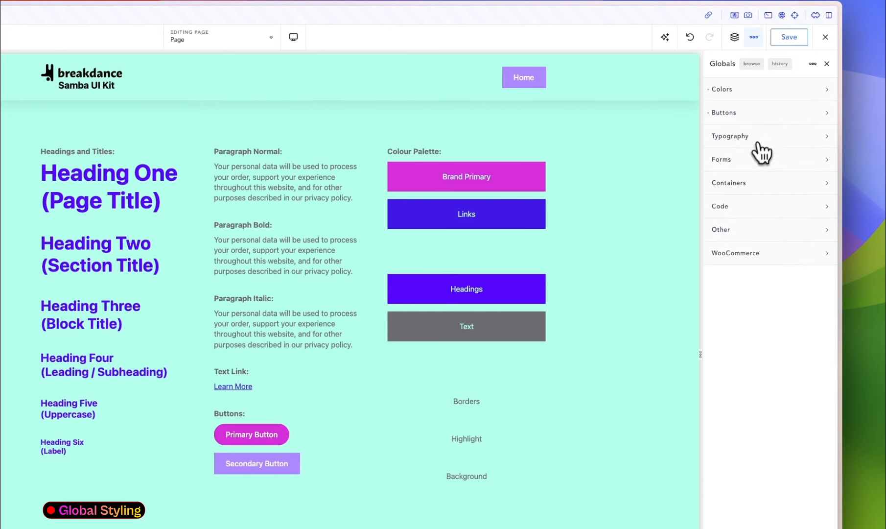
- Set the global typography base size to 16 px and the heading scale ratio to 1.21
click(757, 142)
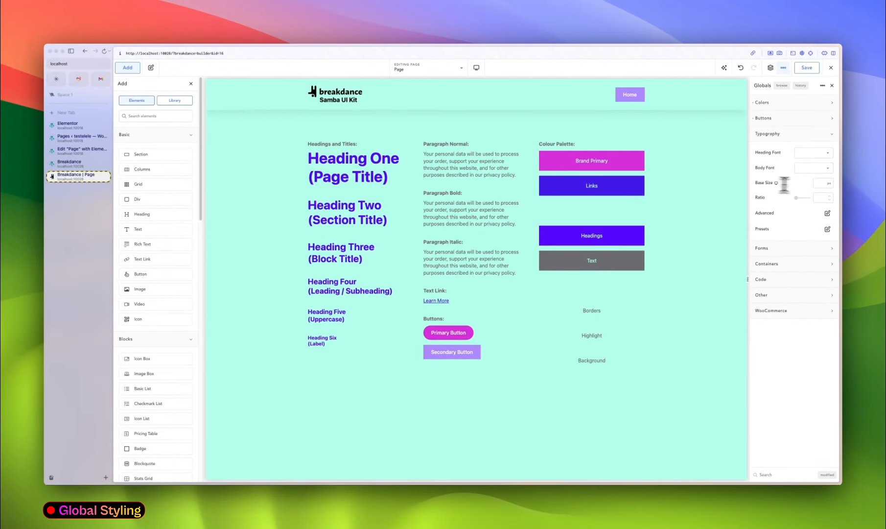
click(823, 184)
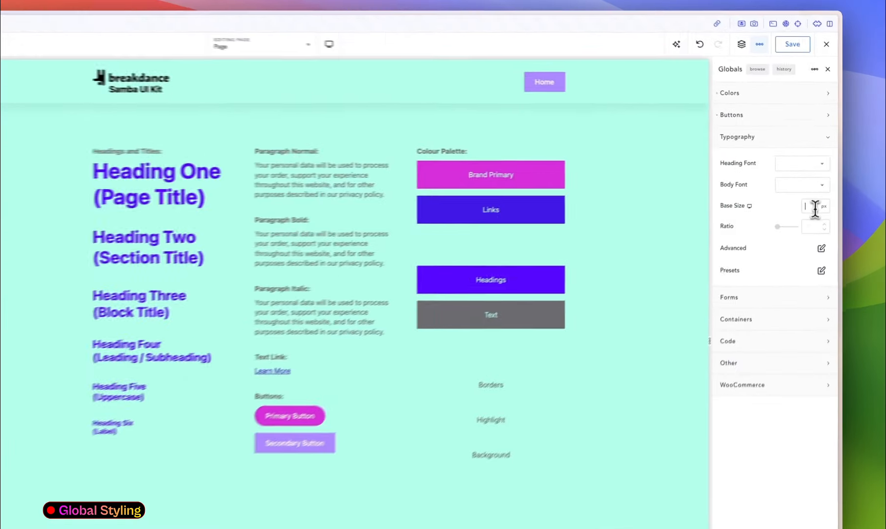
text(16)
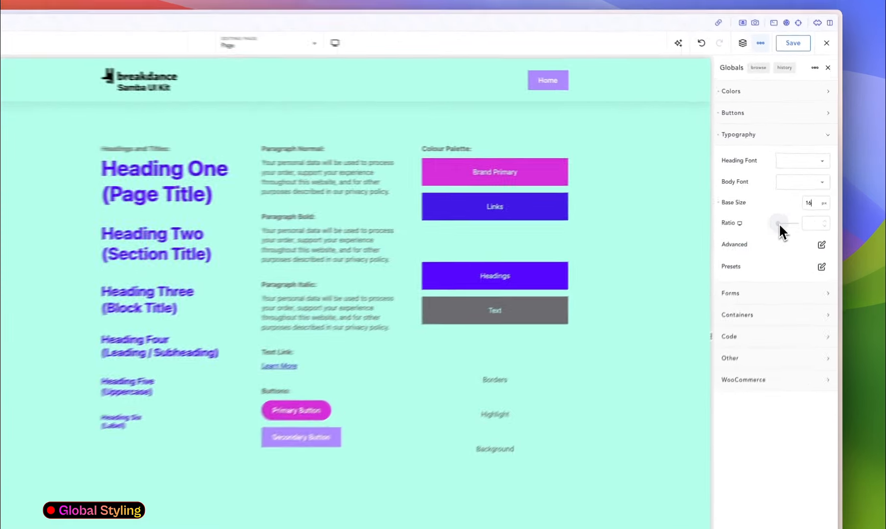
drag(797, 198, 800, 198)
drag(781, 231, 778, 233)
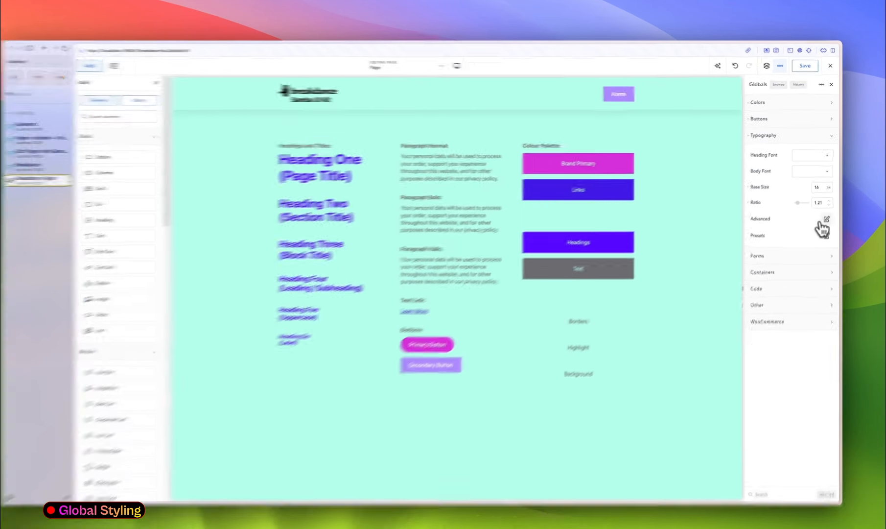
- Examine the advanced global typography options for body text and for the individual heading levels
click(828, 213)
drag(764, 221, 681, 182)
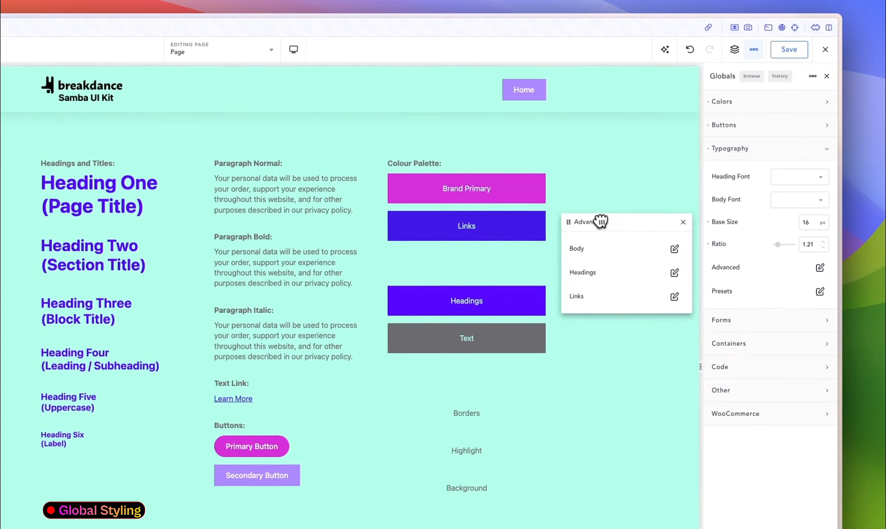
click(674, 249)
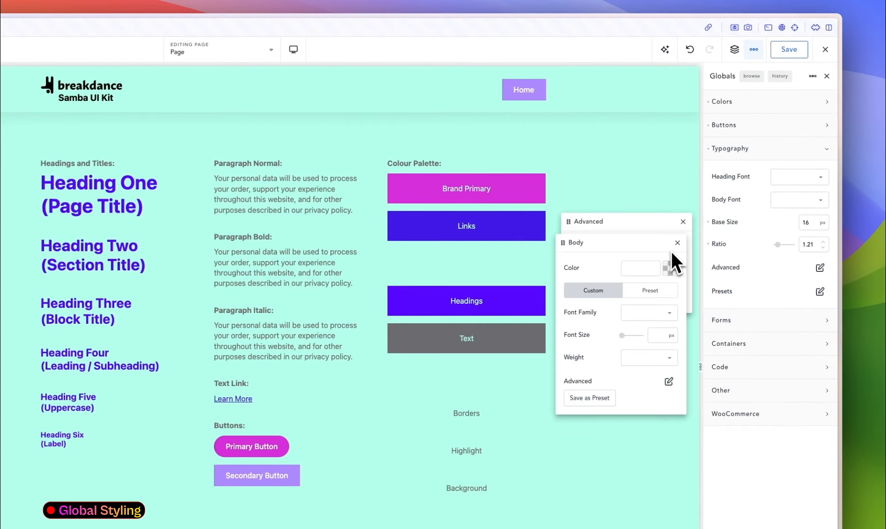
click(628, 228)
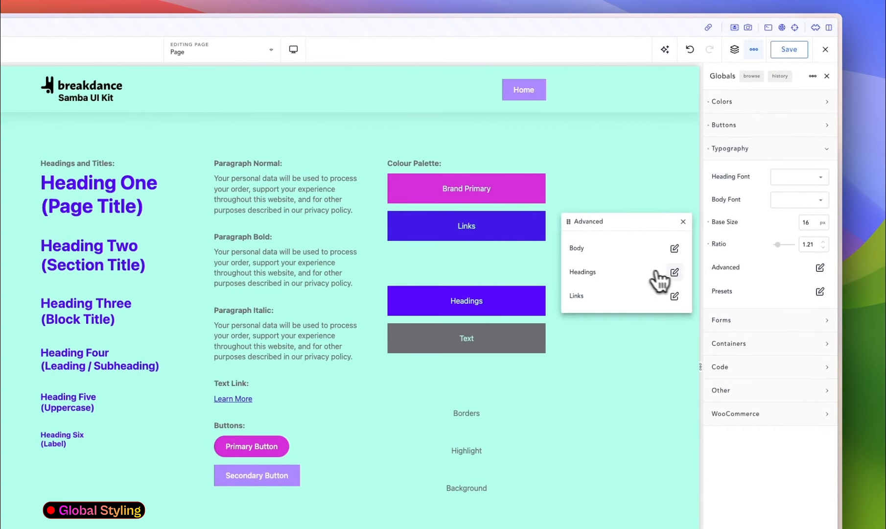
click(674, 273)
drag(612, 245, 417, 151)
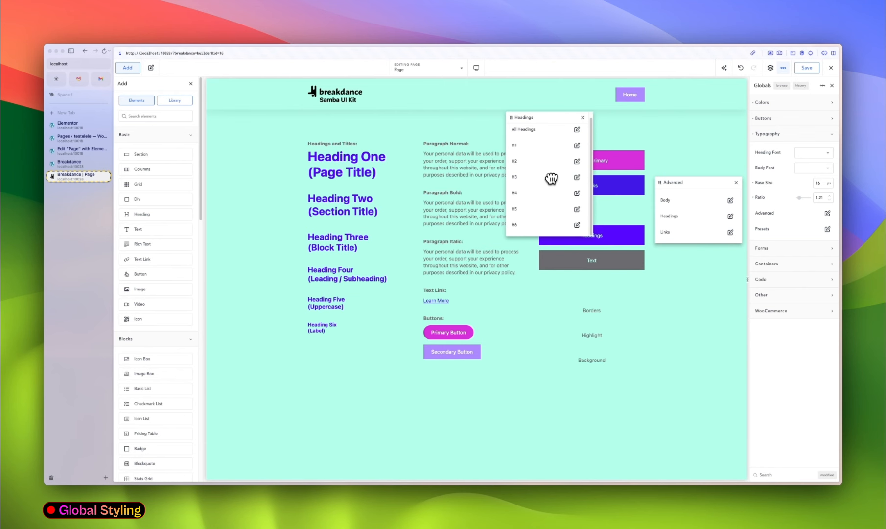
click(583, 118)
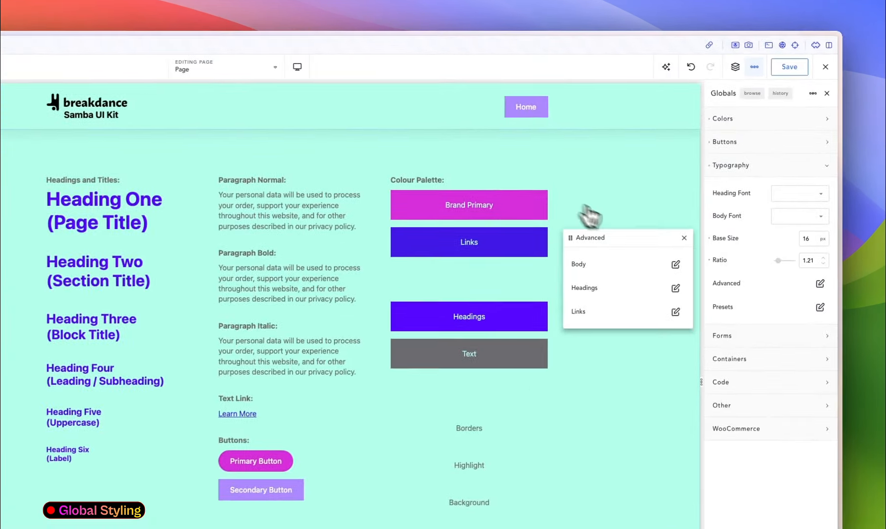
- Add a typography preset to the global typography settings and review its name, font family, size and weight options
click(684, 238)
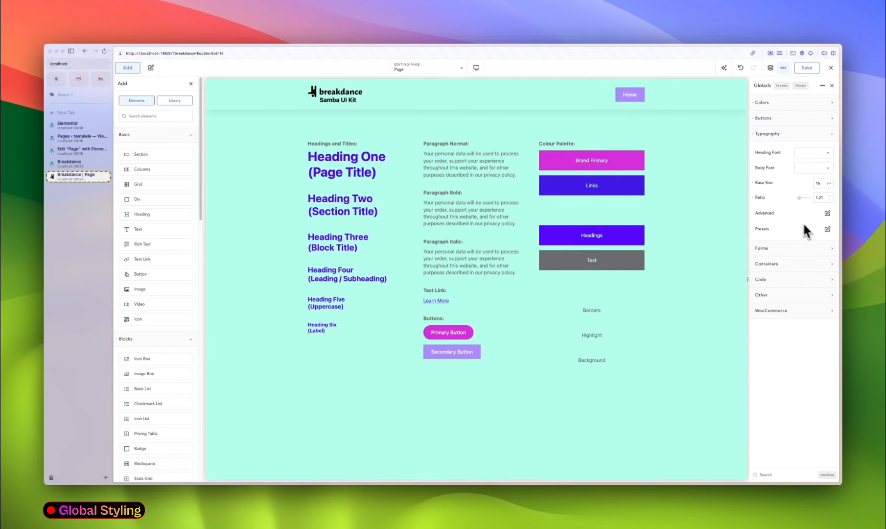
click(826, 230)
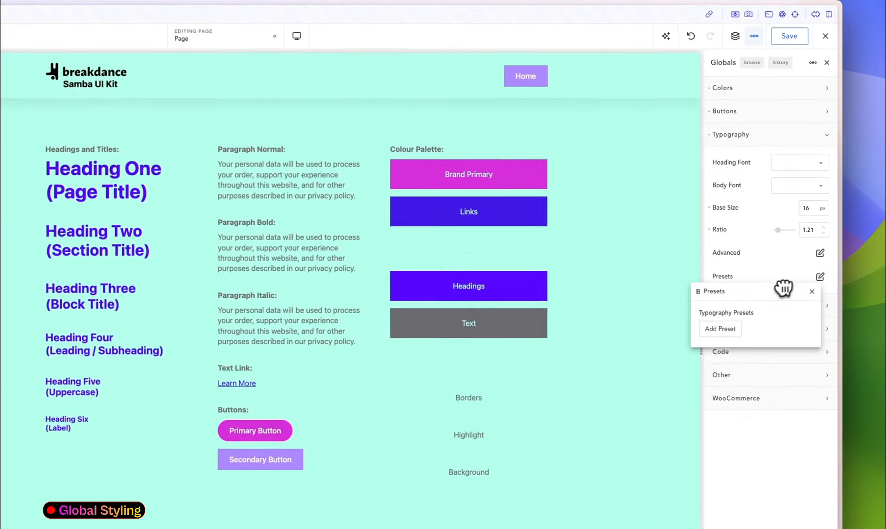
drag(805, 237, 564, 158)
click(378, 212)
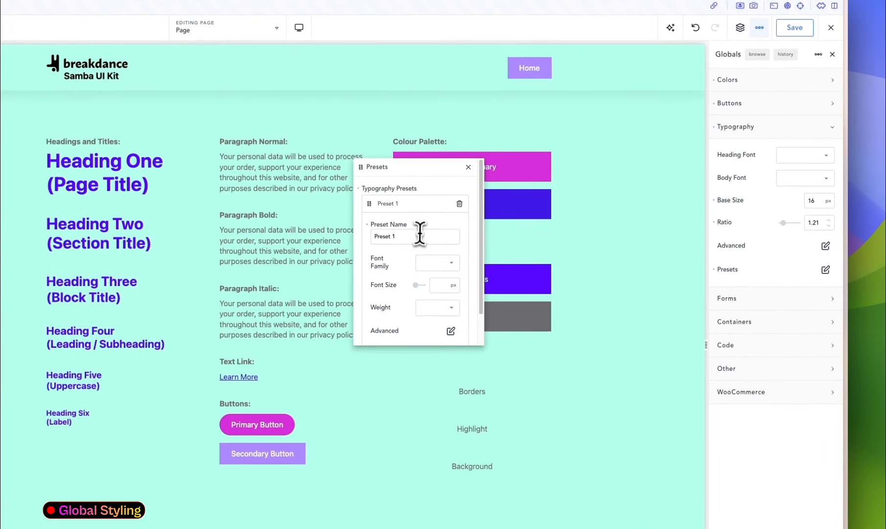
click(408, 243)
scroll(434, 262, down, 2)
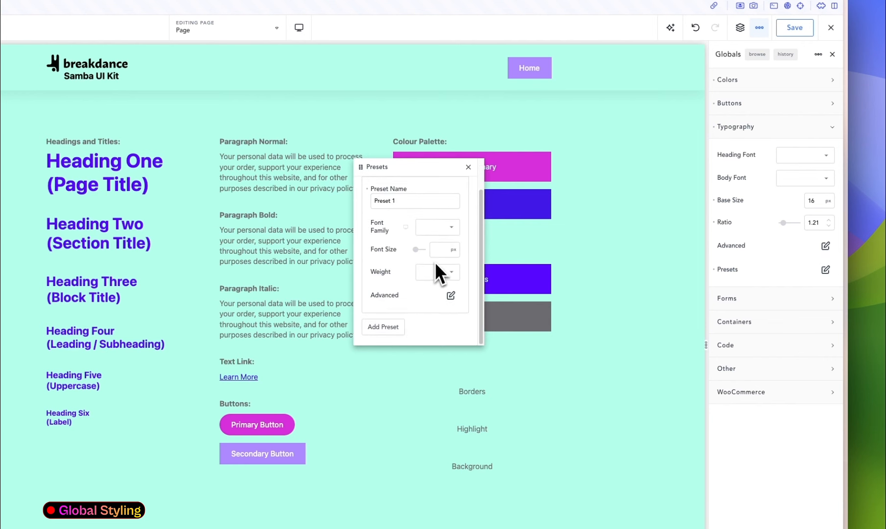
scroll(431, 289, up, 2)
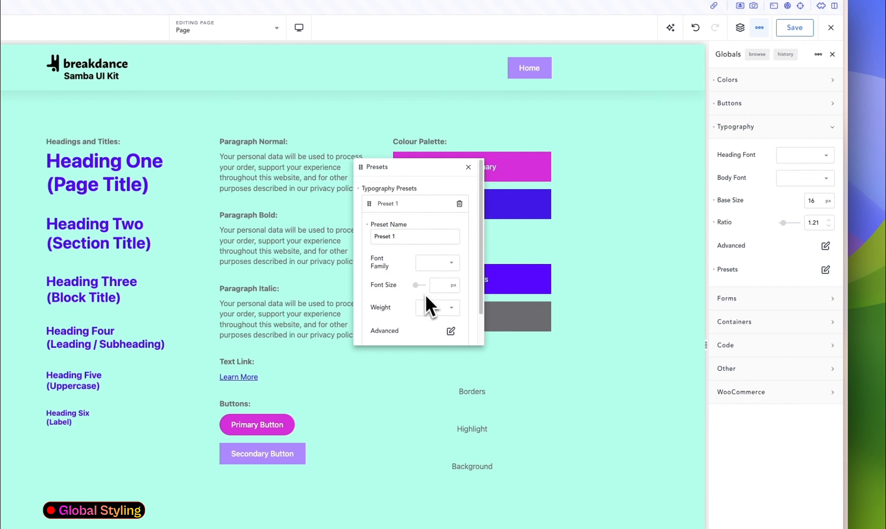
- Add a second typography preset and reorder the list so it sits above the first one
click(399, 205)
click(388, 226)
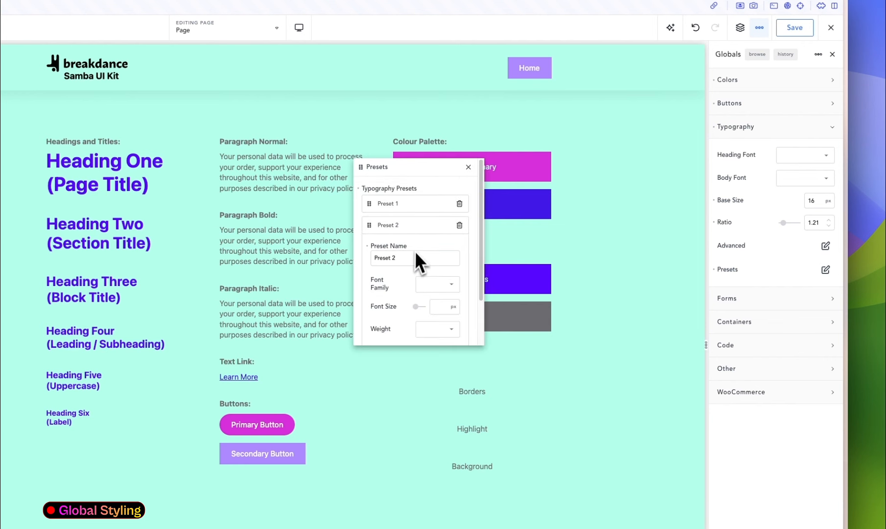
click(380, 231)
click(393, 227)
click(411, 231)
click(410, 230)
click(416, 229)
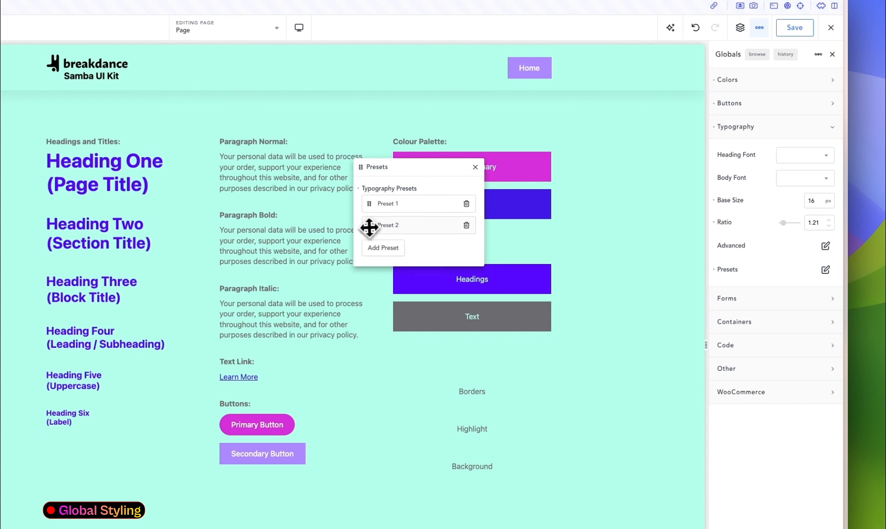
drag(369, 225, 369, 213)
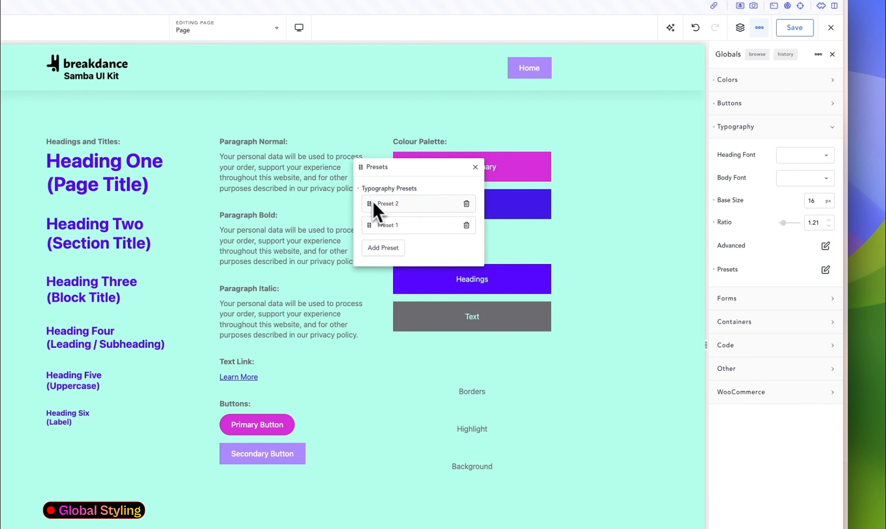
click(468, 167)
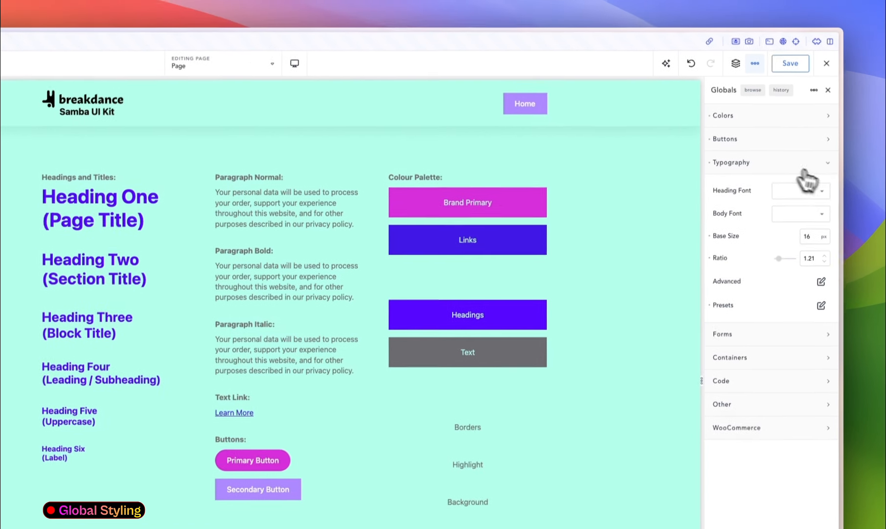
- Examine the global form field options, including the advanced field settings, and the global container options
click(778, 126)
click(769, 150)
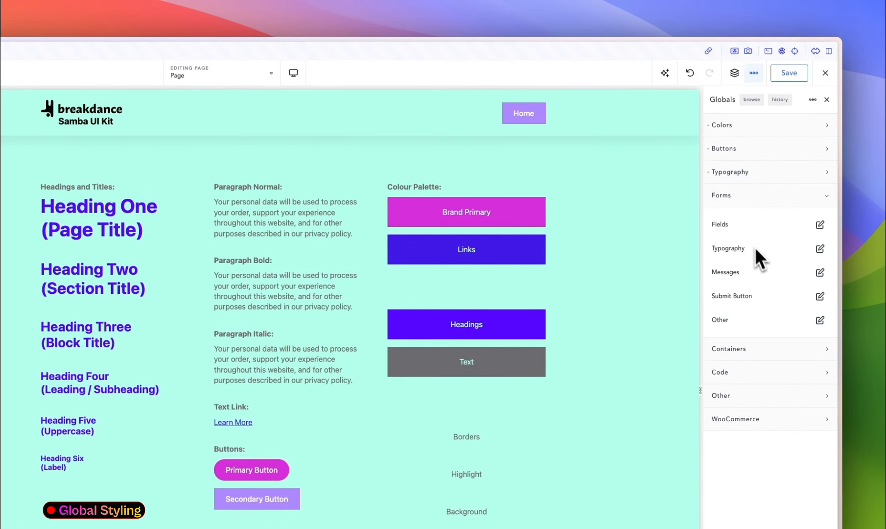
click(820, 224)
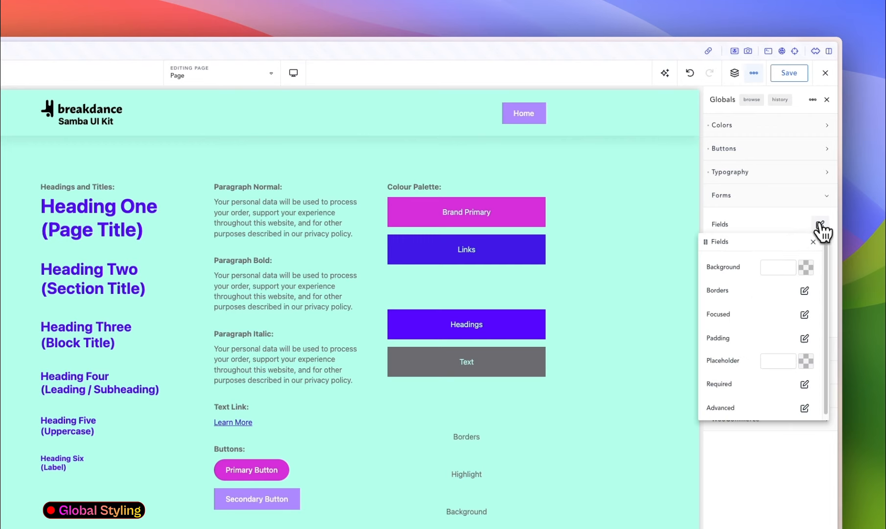
drag(820, 233, 478, 188)
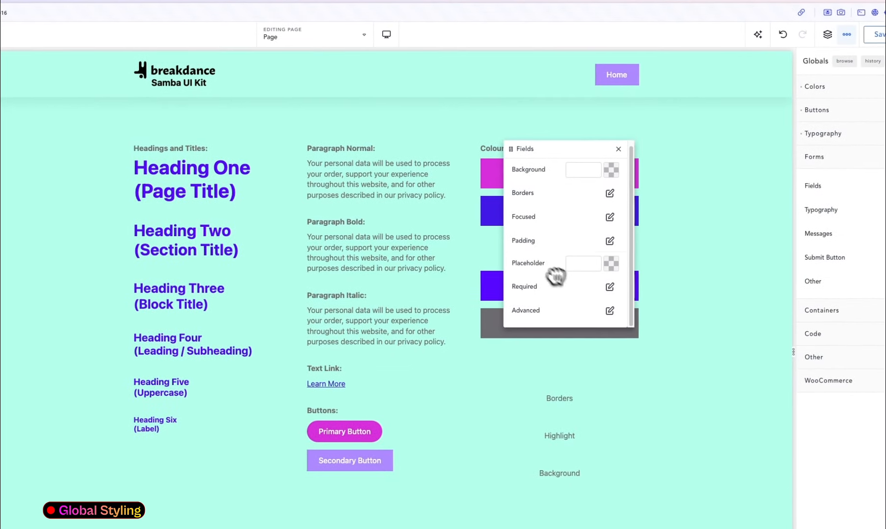
click(610, 310)
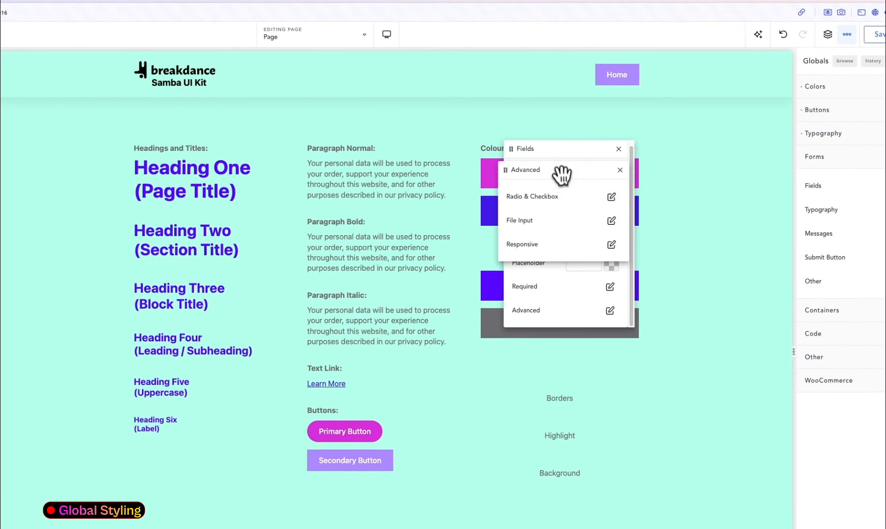
drag(560, 172, 378, 180)
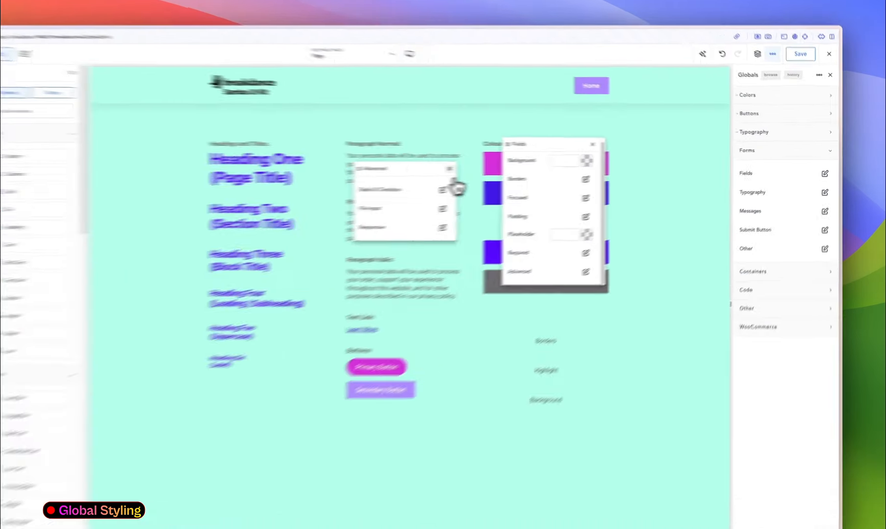
click(510, 164)
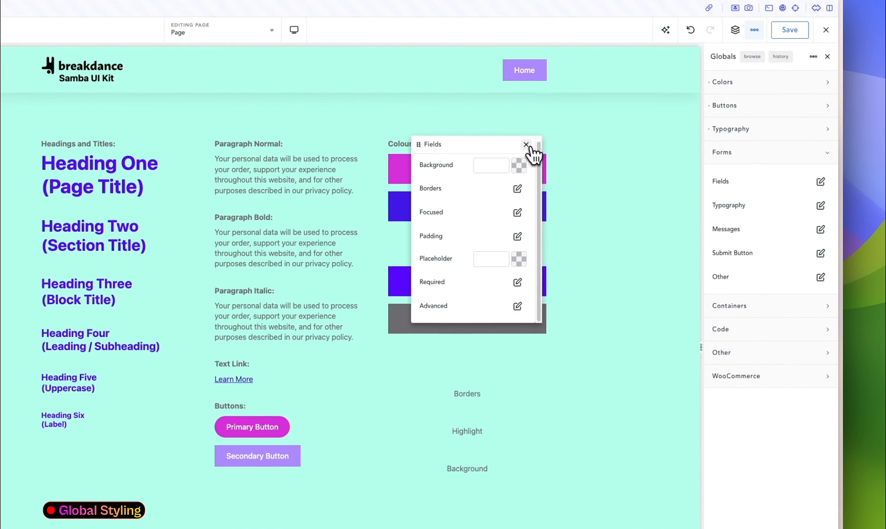
click(527, 145)
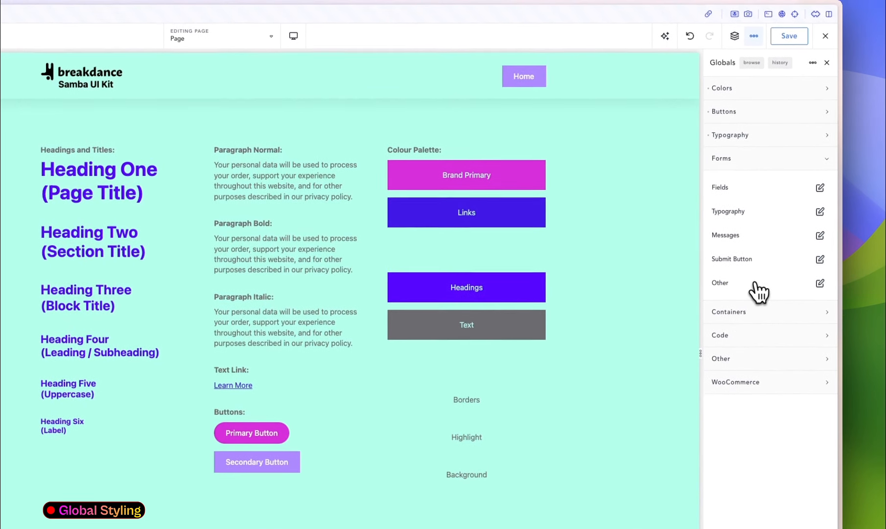
click(759, 155)
click(759, 185)
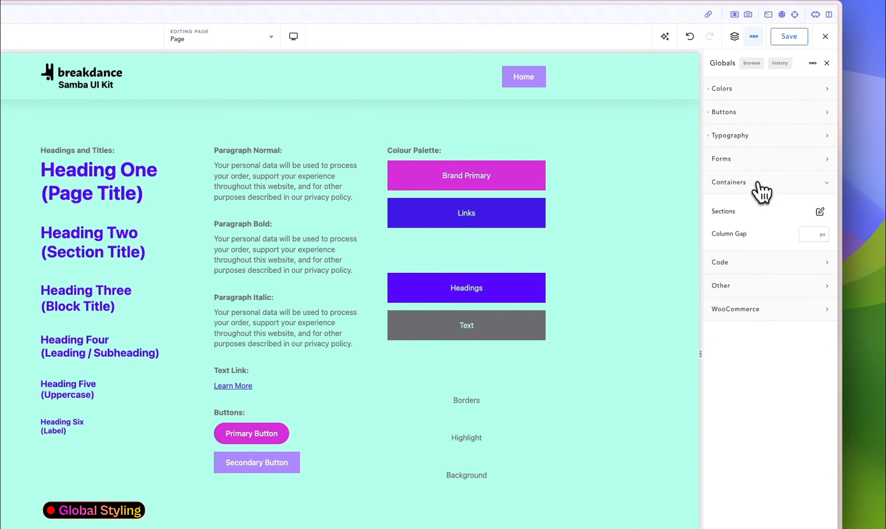
click(760, 189)
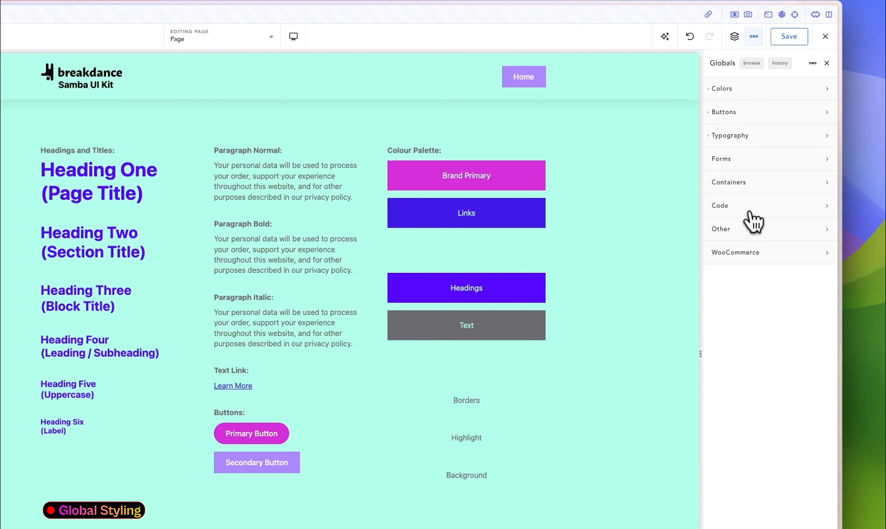
- Add two empty custom CSS stylesheets to the global code settings
click(750, 207)
click(735, 246)
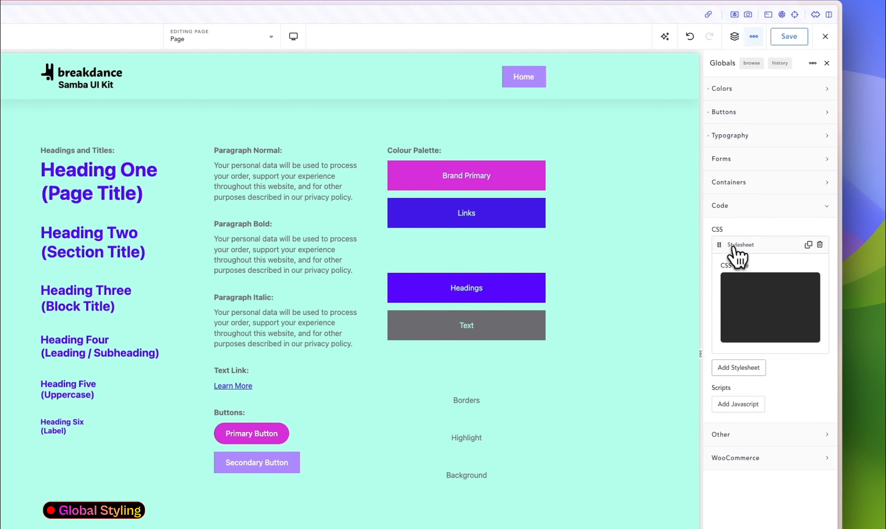
click(748, 251)
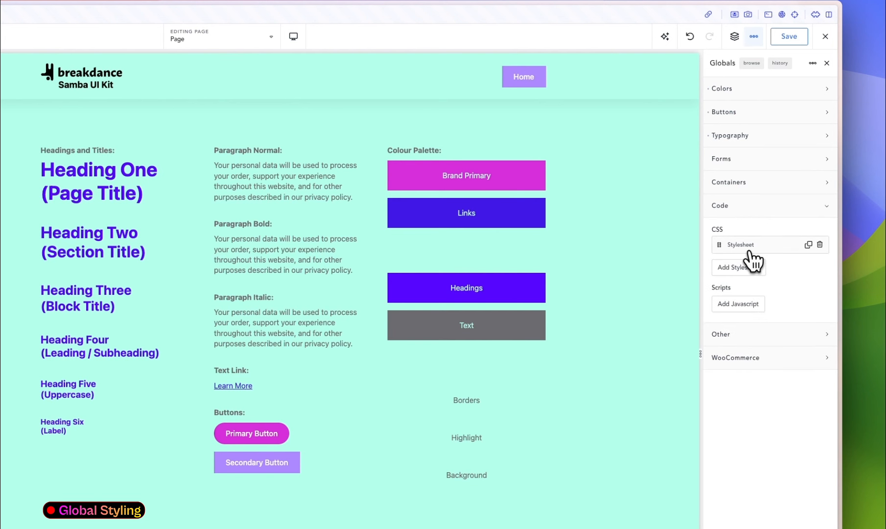
click(749, 251)
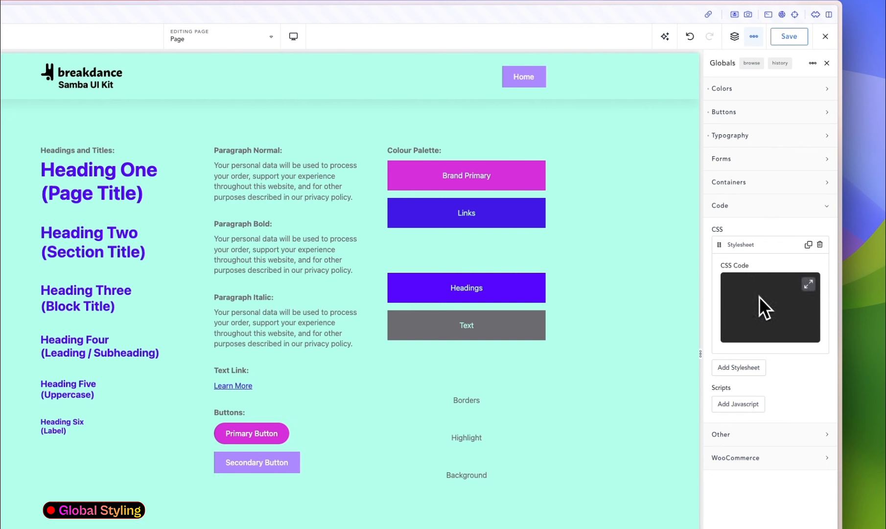
click(750, 250)
click(740, 268)
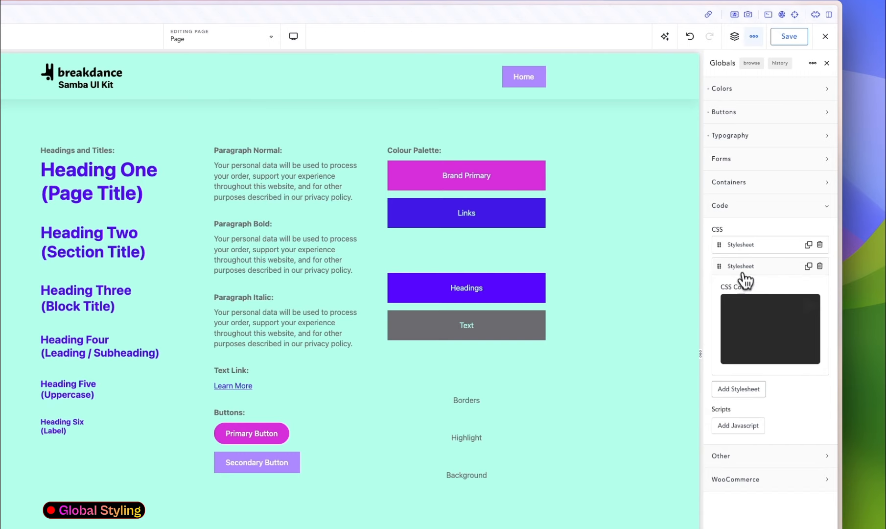
click(742, 267)
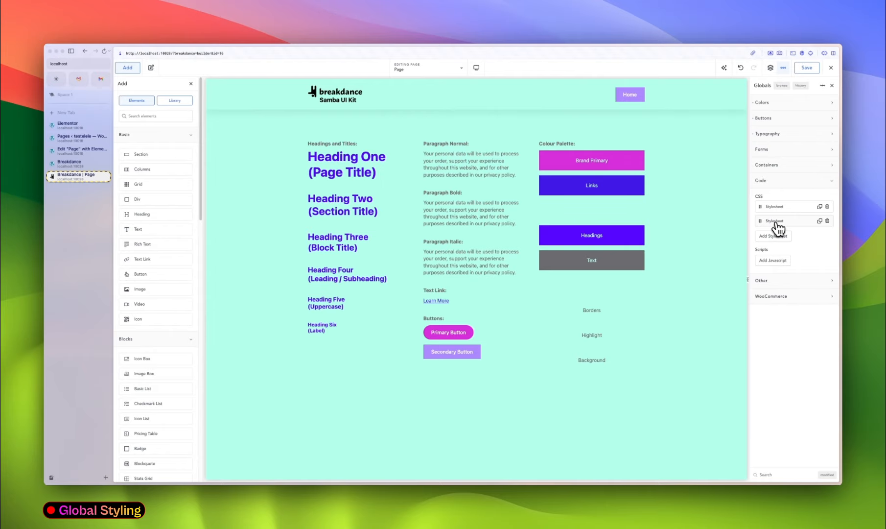
- Add two empty JavaScript entries to the global code settings
click(772, 260)
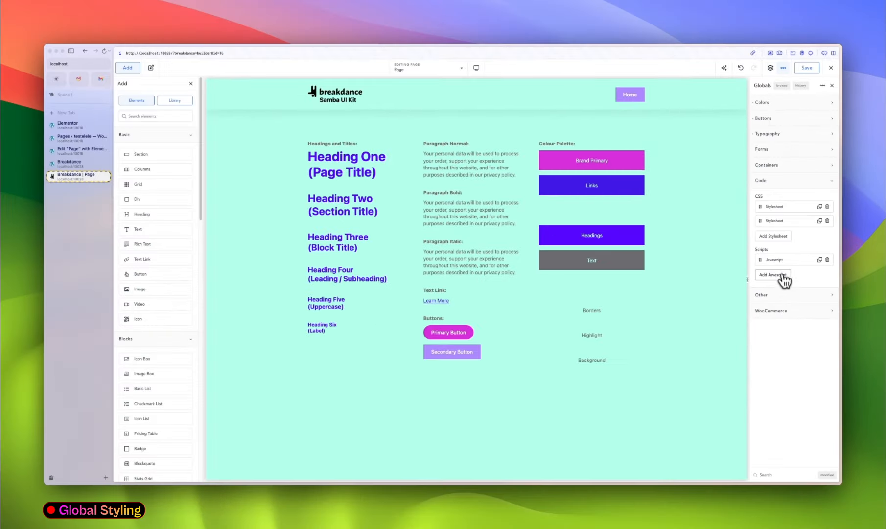
click(783, 280)
click(776, 275)
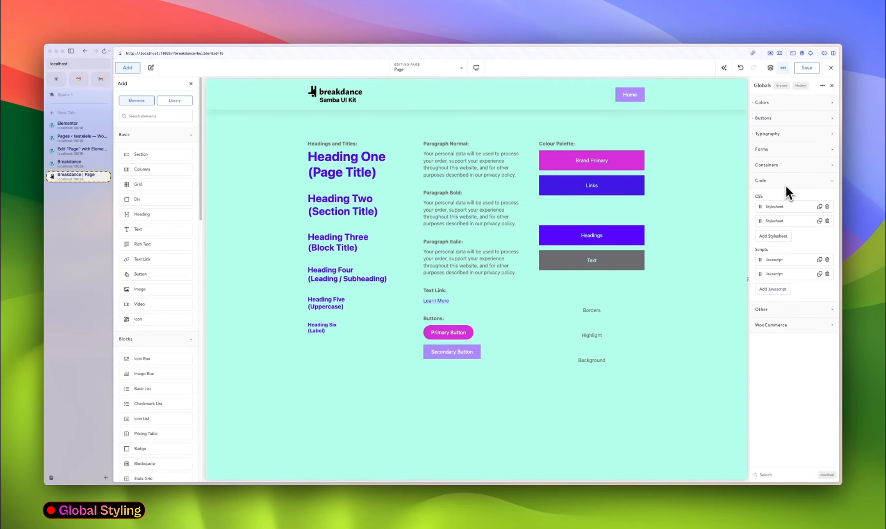
- Switch to the Elementor page editor and view the Custom CSS section of its site settings
click(81, 149)
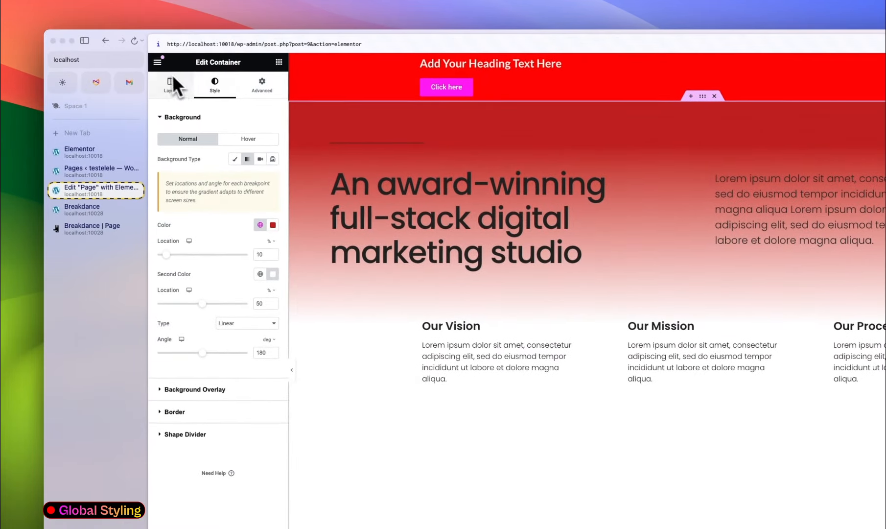
click(157, 62)
click(215, 106)
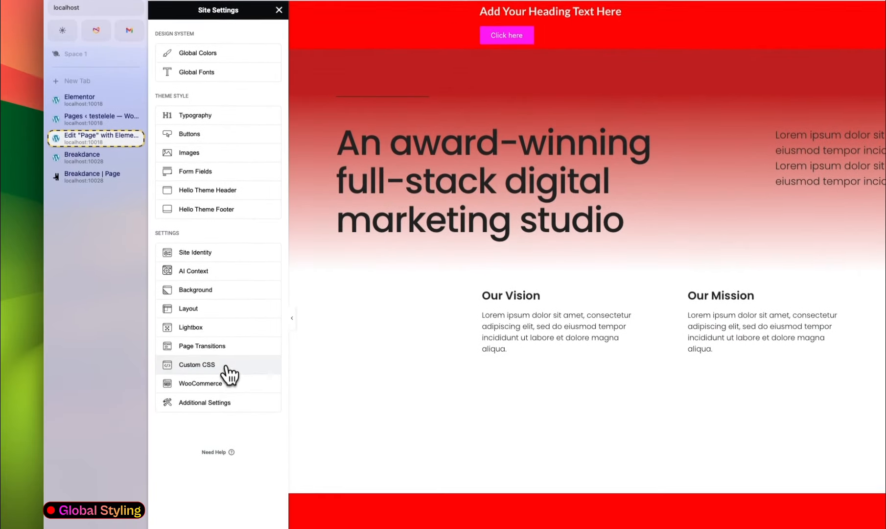
click(225, 367)
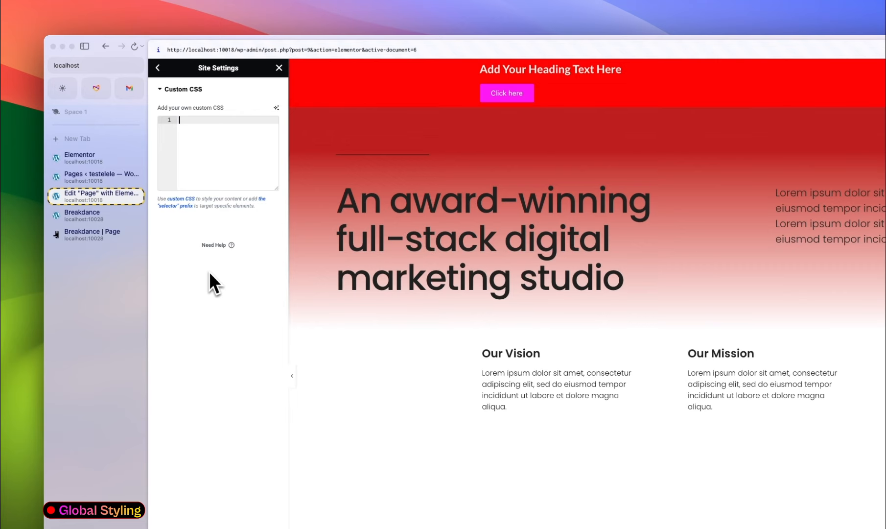
- Switch back to the Breakdance page and view the global transition duration and WooCommerce styling options
click(100, 231)
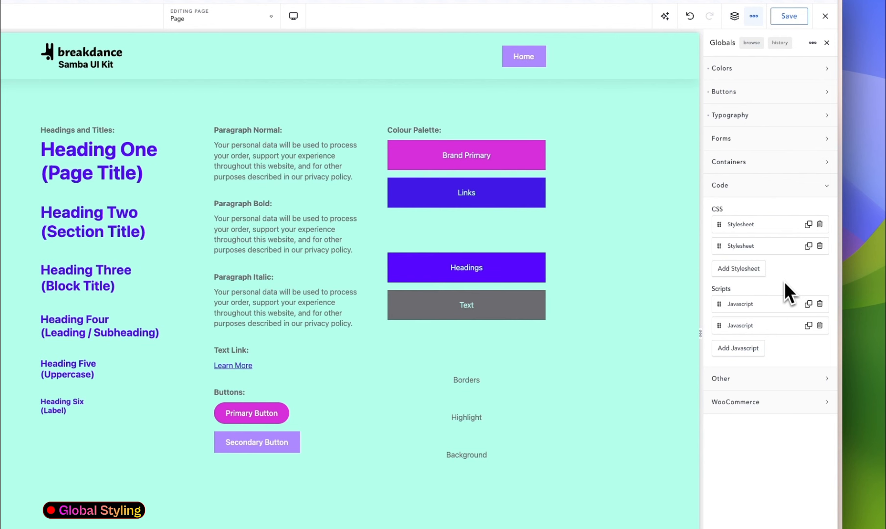
click(775, 186)
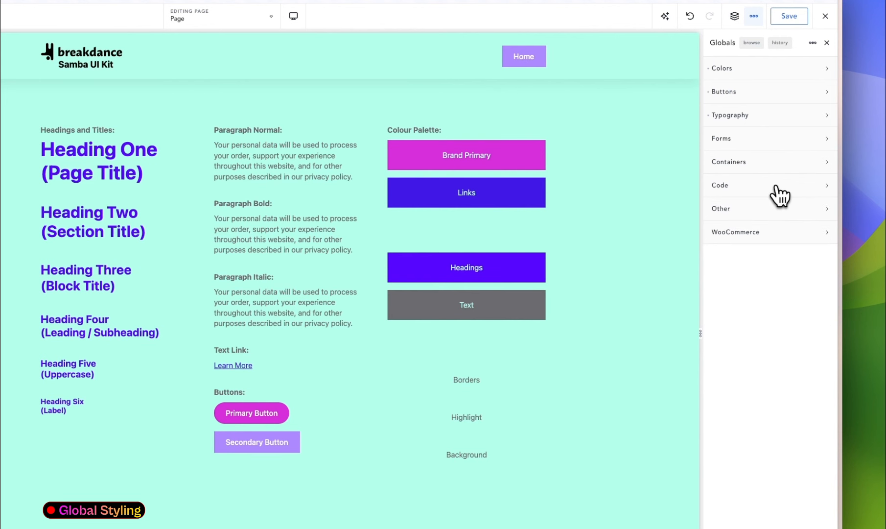
click(737, 209)
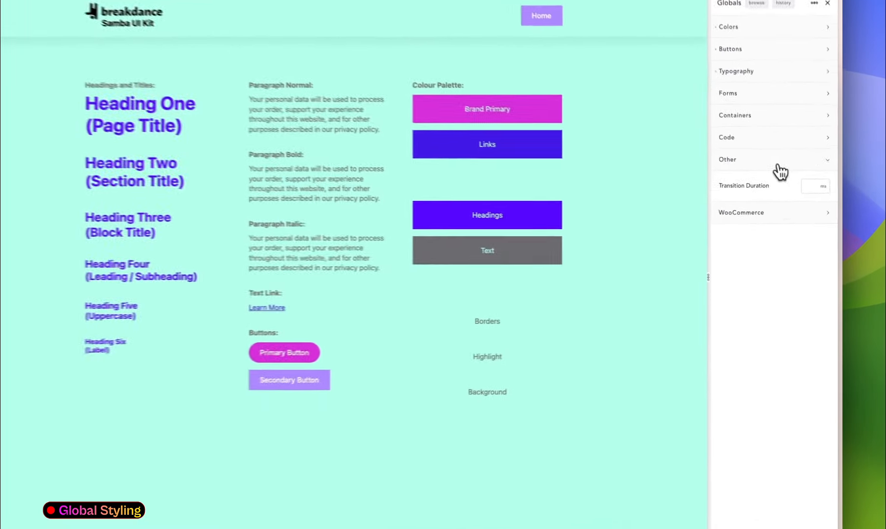
click(798, 201)
click(776, 174)
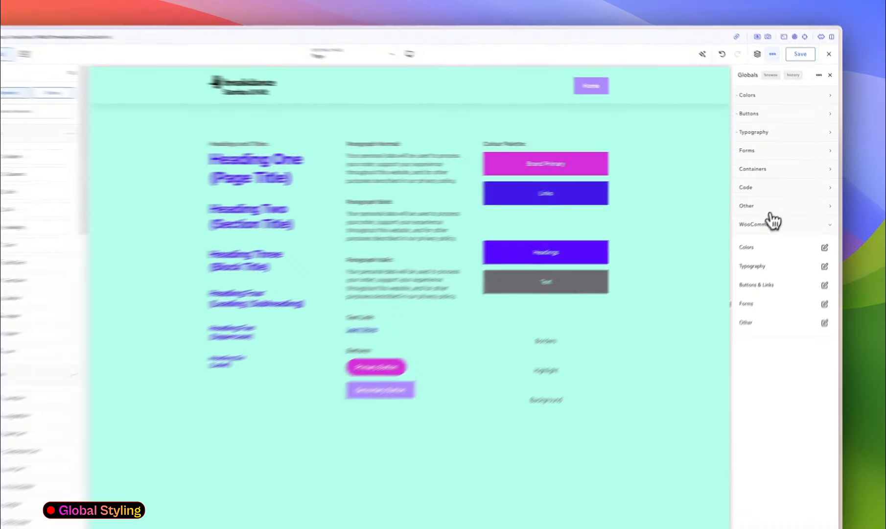
click(773, 221)
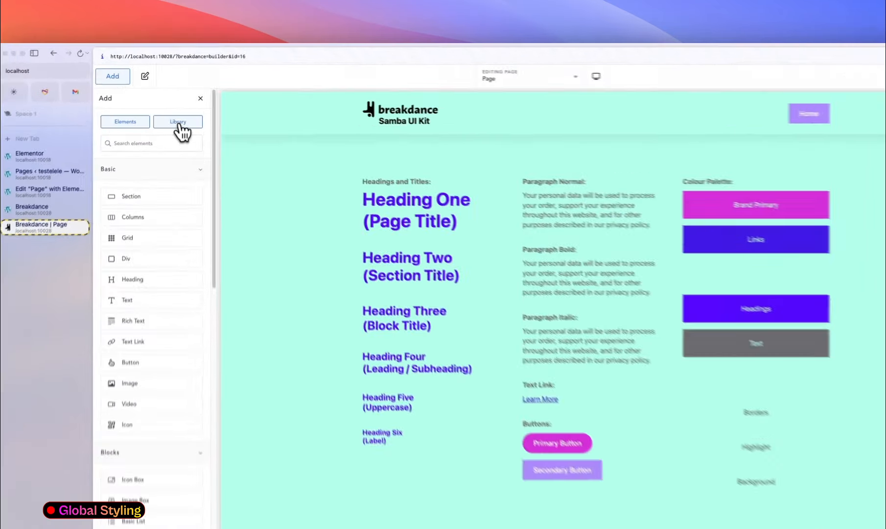
- Select the Diva Jewels design set in the design library and add its "Unleash Your Sparkle" hero section to the page
click(179, 124)
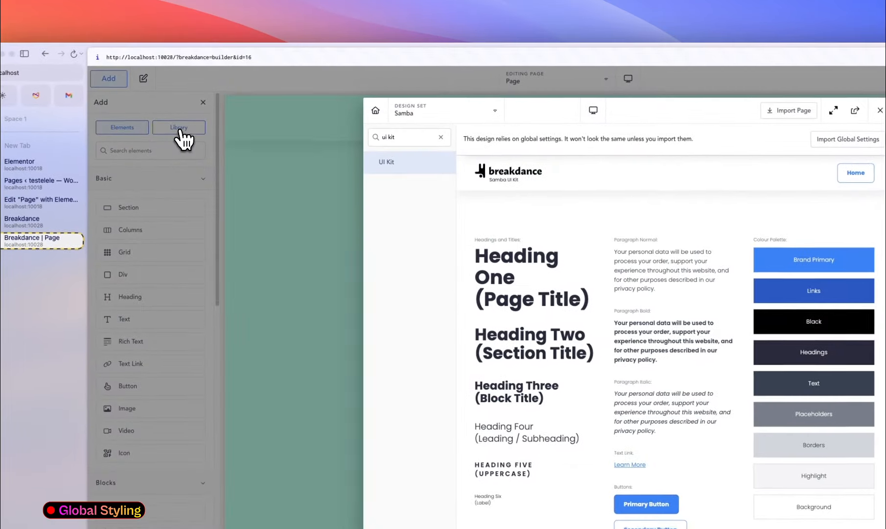
click(467, 120)
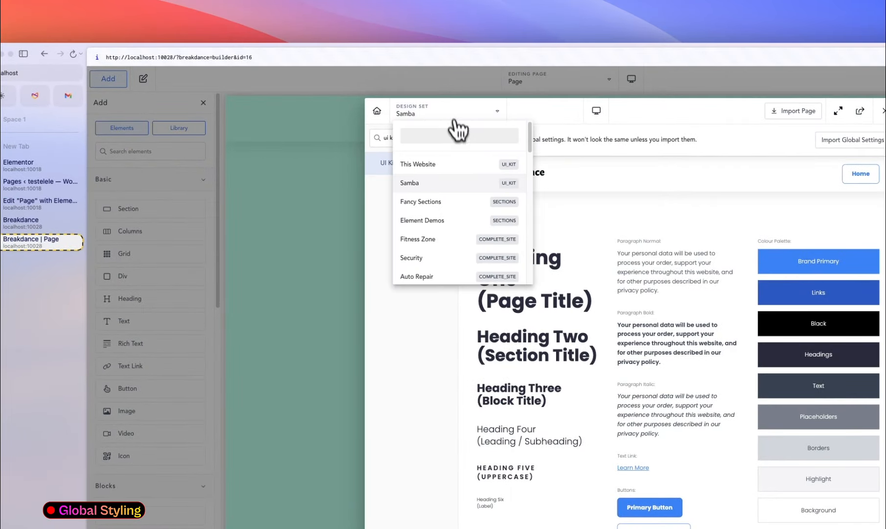
scroll(462, 202, down, 10)
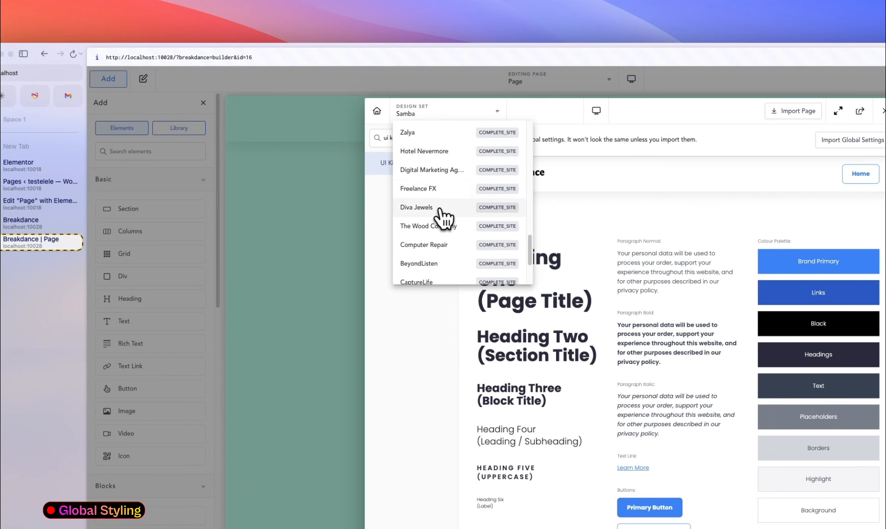
click(446, 214)
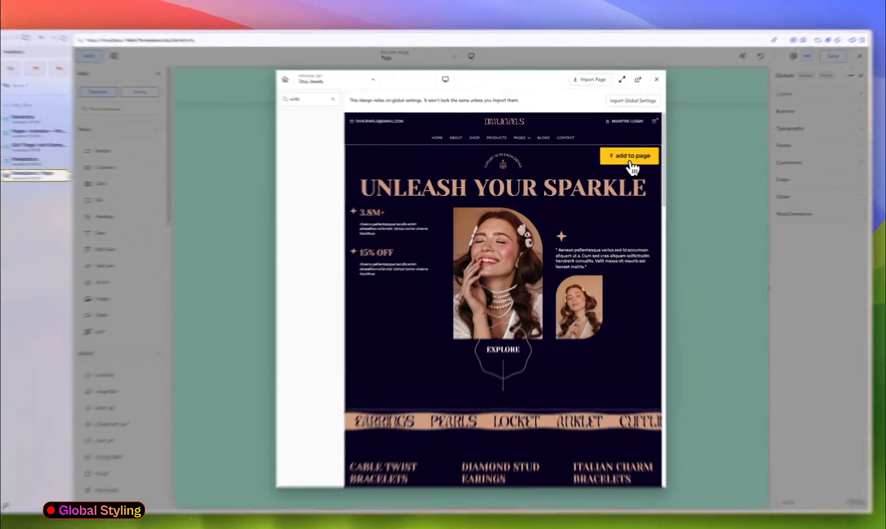
click(621, 159)
scroll(497, 250, down, 5)
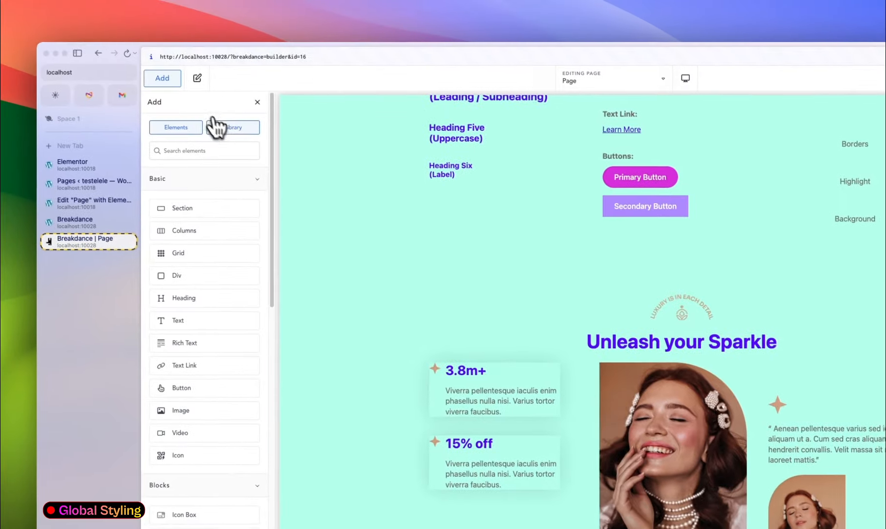
- Filter the Blocraze component library by the Banners category and copy the Breakdance version of Banner 7
click(8, 57)
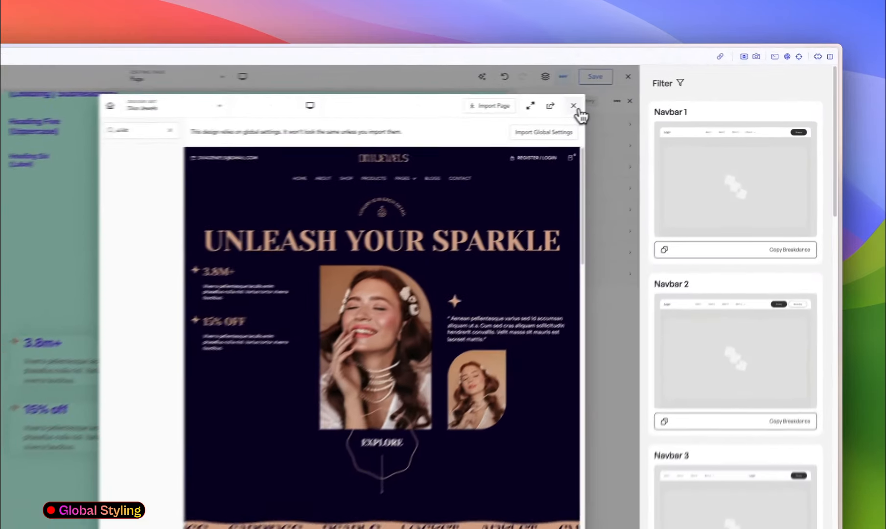
click(646, 89)
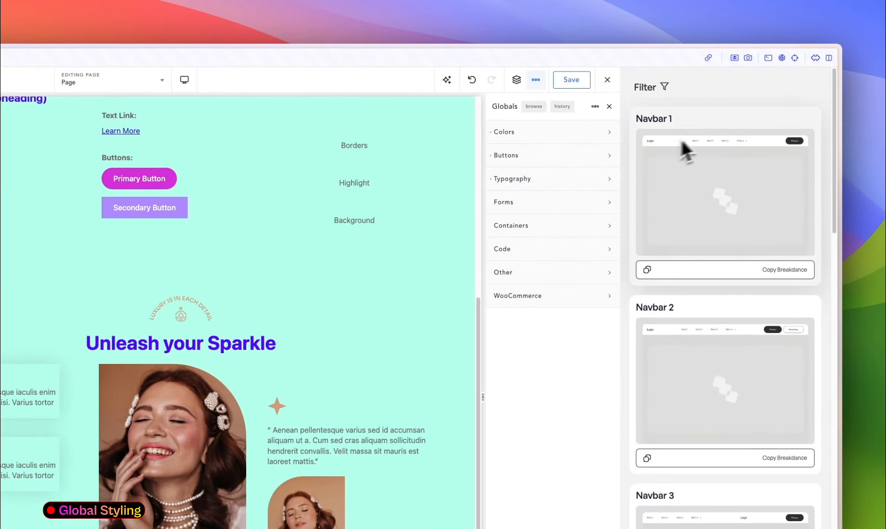
scroll(724, 355, down, 8)
scroll(758, 260, down, 10)
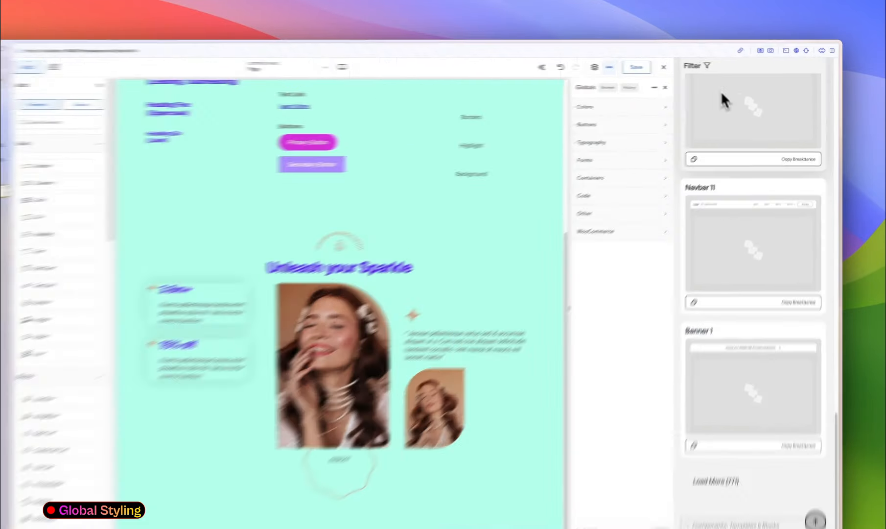
click(714, 66)
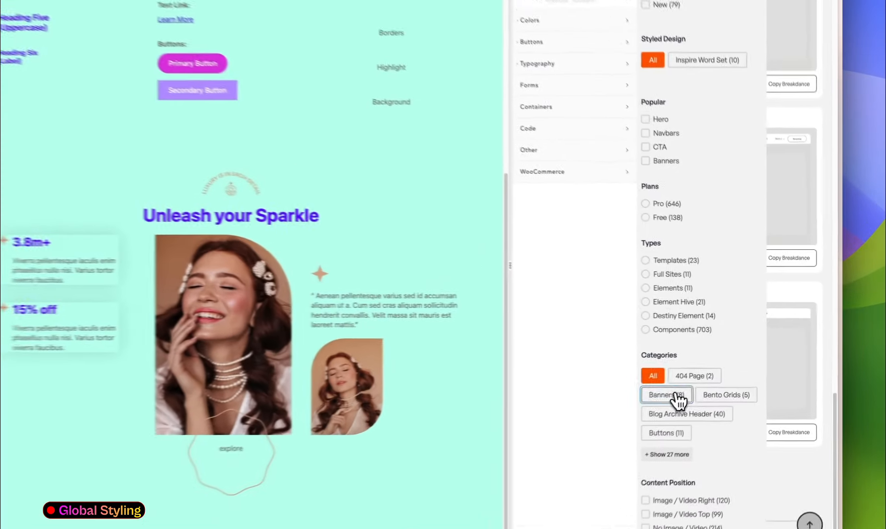
click(677, 395)
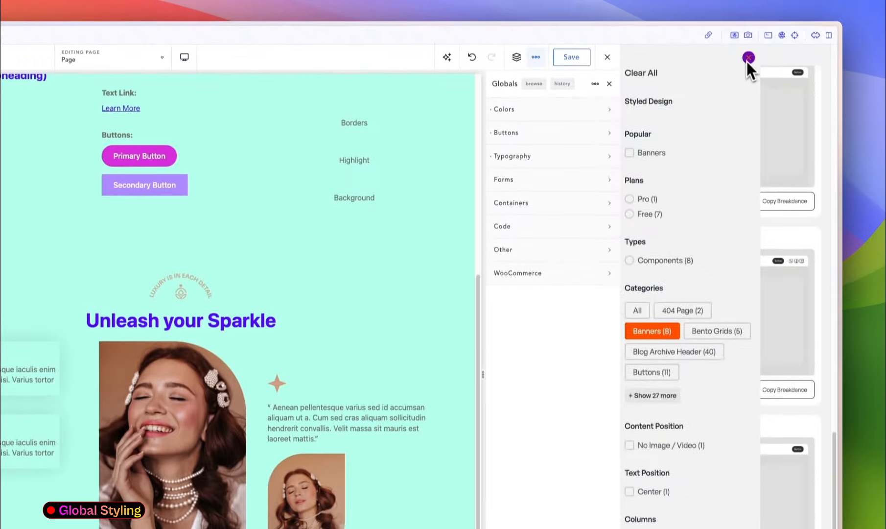
click(748, 1)
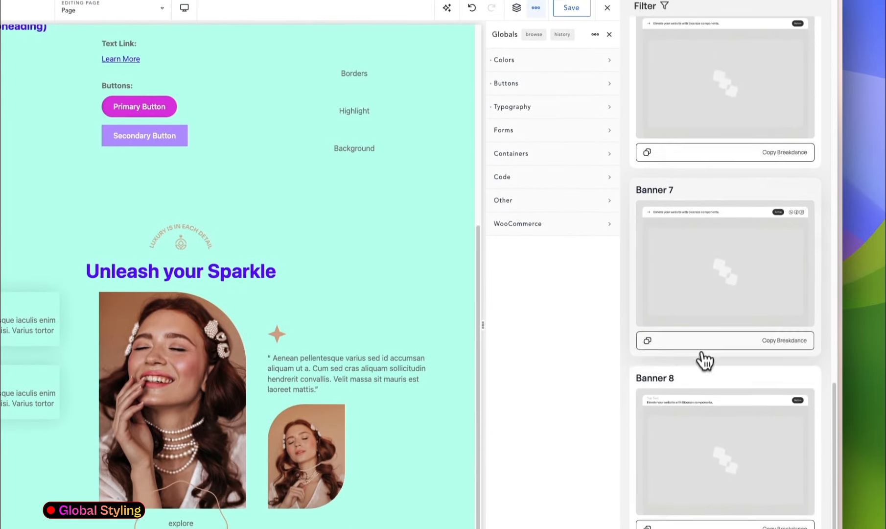
click(702, 344)
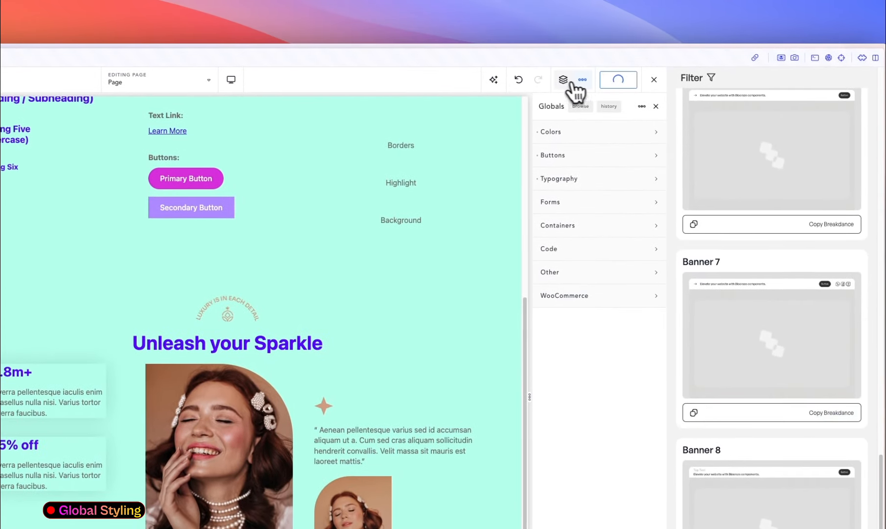
- Collapse the header and first section in the page structure, and paste the copied banner at the end of the last section
click(563, 80)
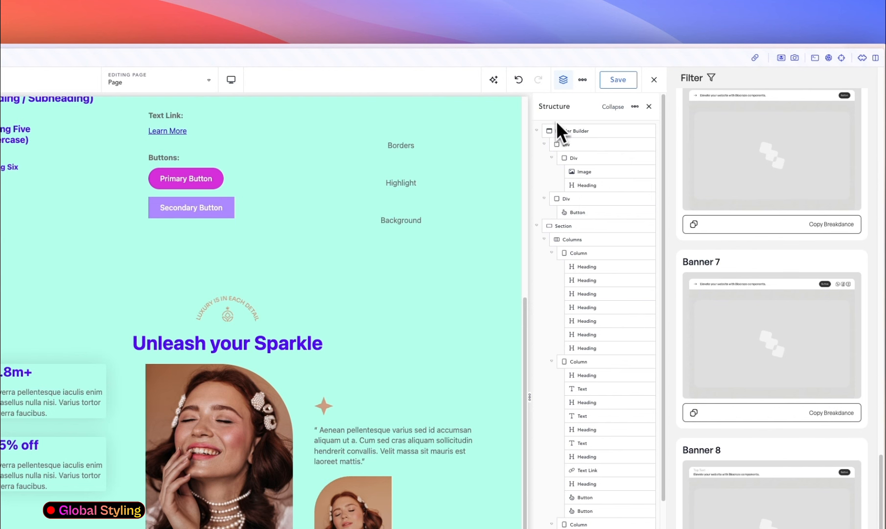
click(536, 130)
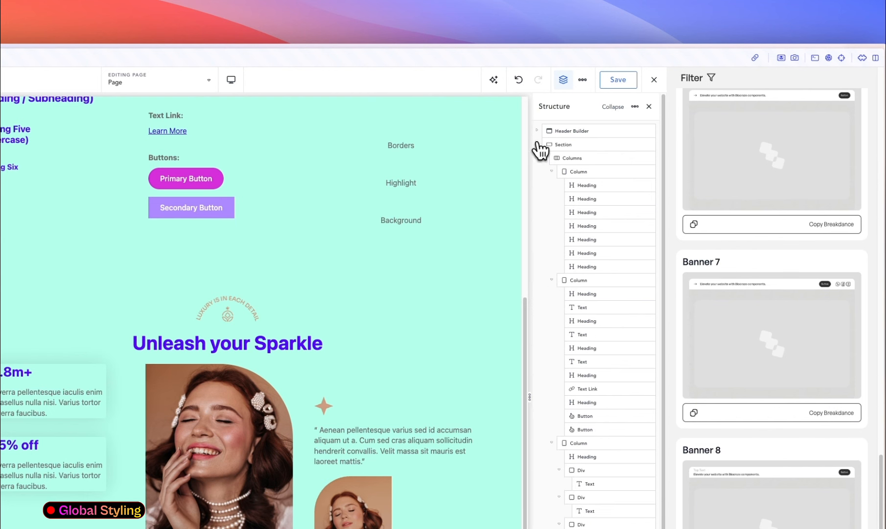
click(537, 143)
click(537, 158)
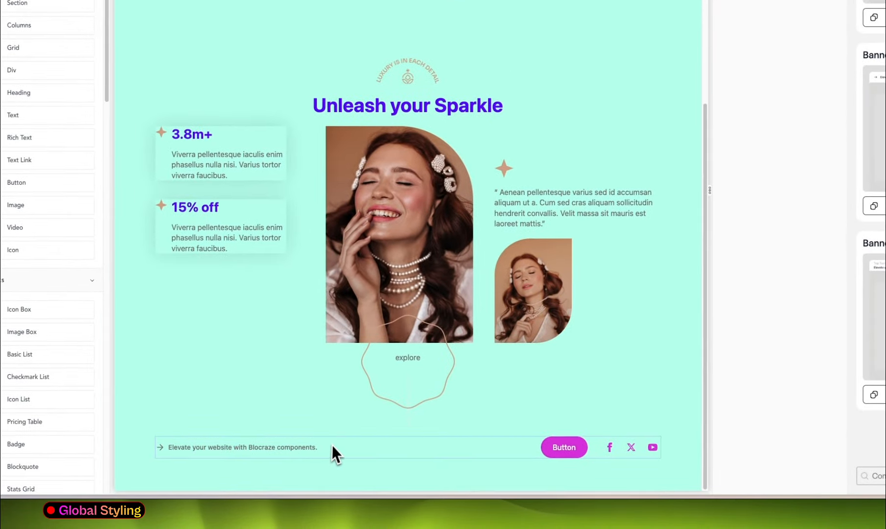
click(331, 444)
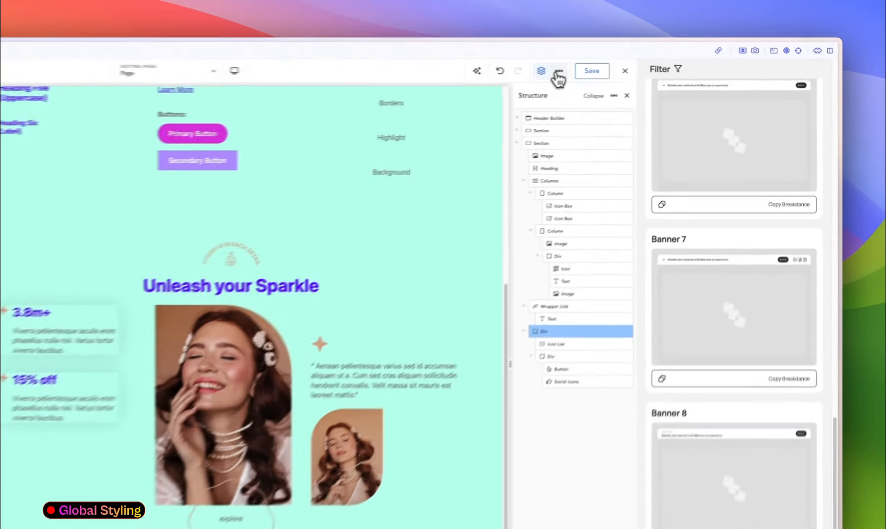
- Set the global brand color to blue (#2E42DA)
click(638, 68)
click(653, 83)
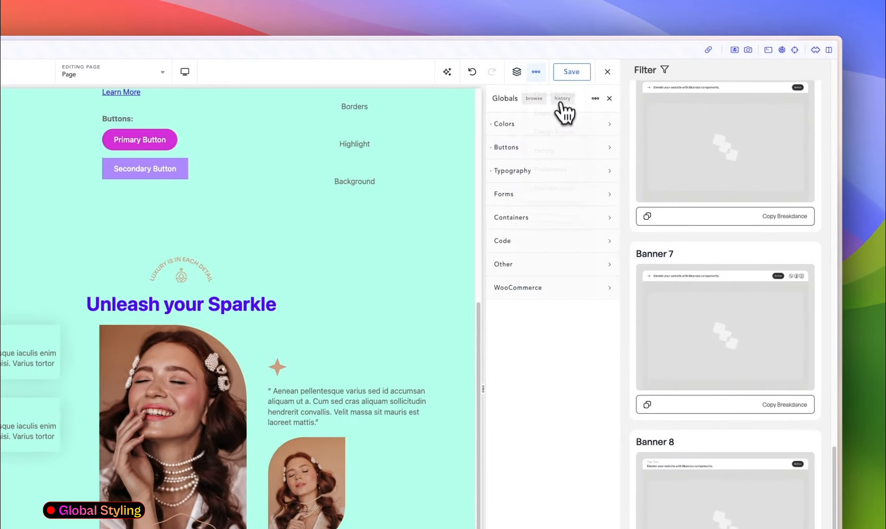
click(534, 126)
click(604, 152)
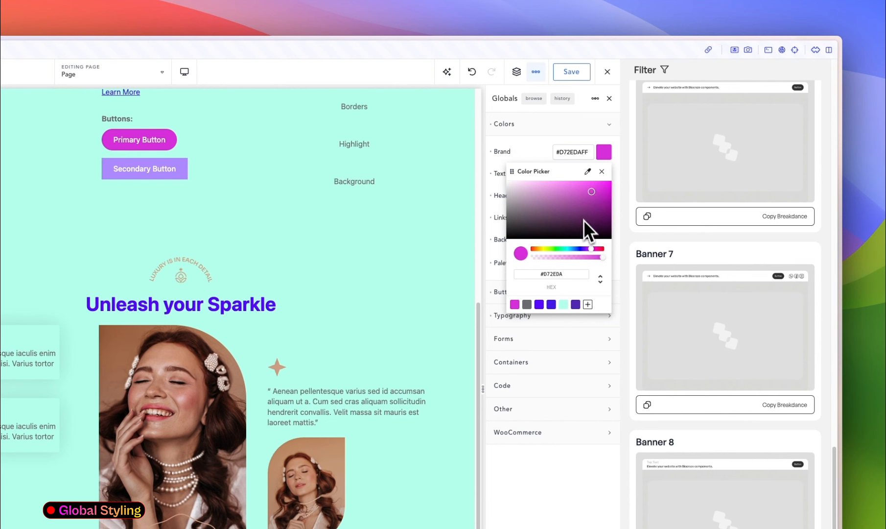
mouse_move(590, 249)
mouse_down()
mouse_move(558, 250)
mouse_move(579, 250)
mouse_up()
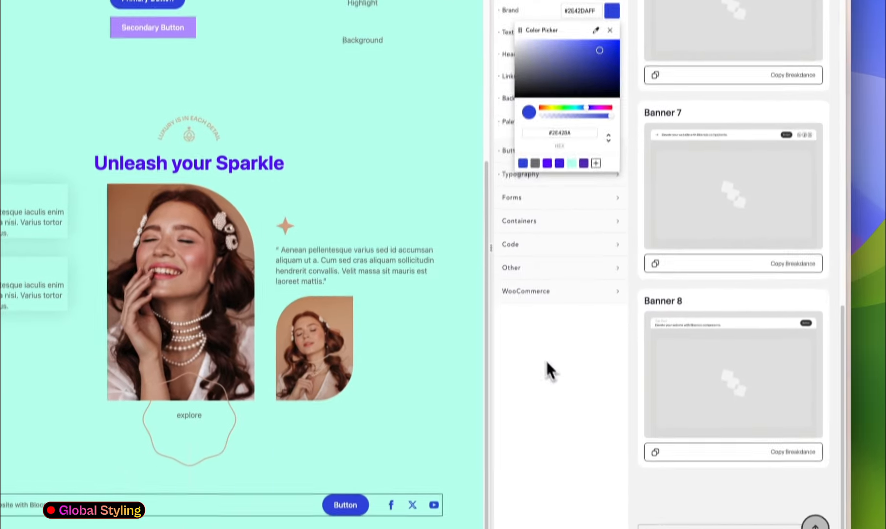
- Close the global color settings and view the import and export options for the global settings
click(542, 504)
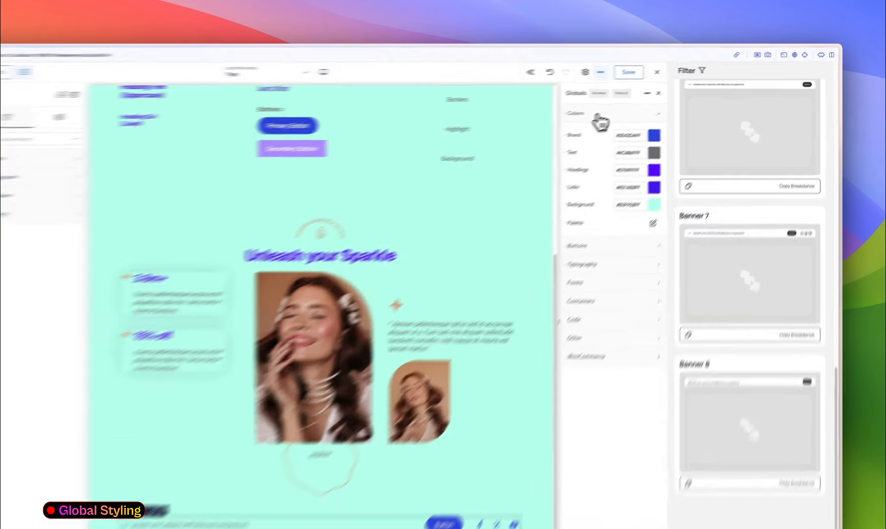
click(635, 103)
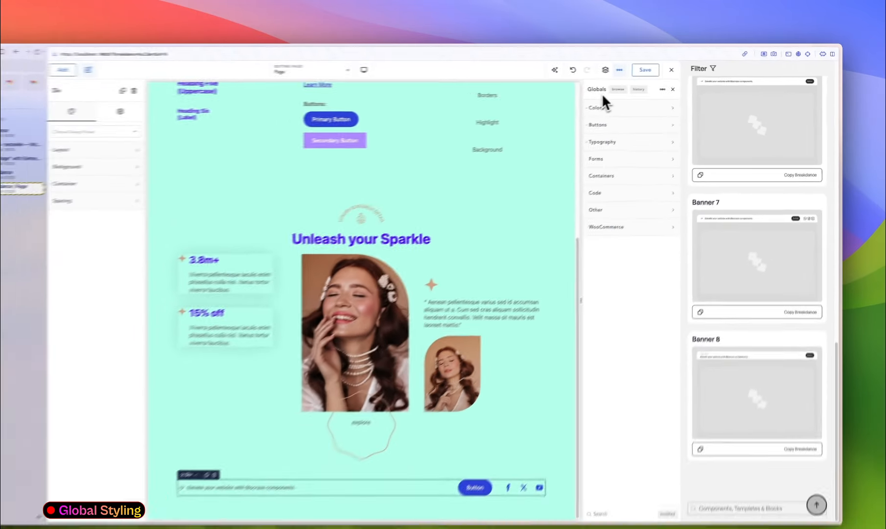
click(595, 106)
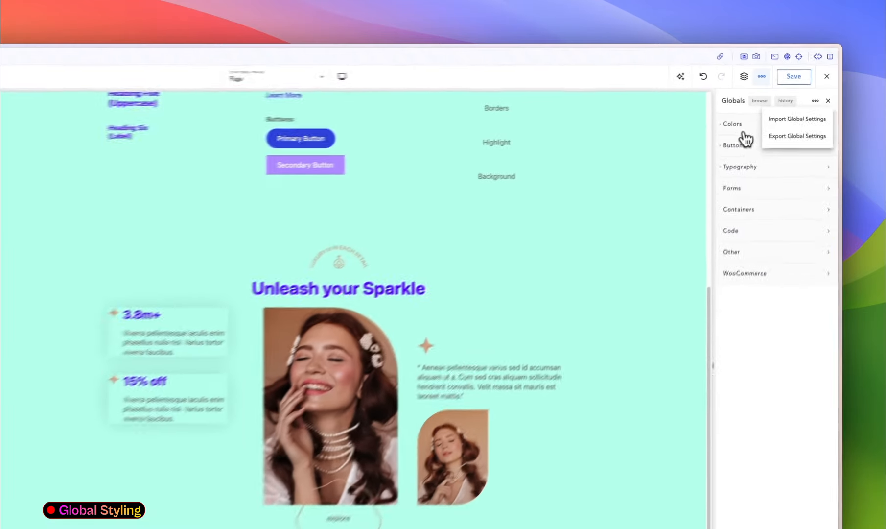
- Set the hover style of the global brand color to pink (#FF0084)
click(776, 103)
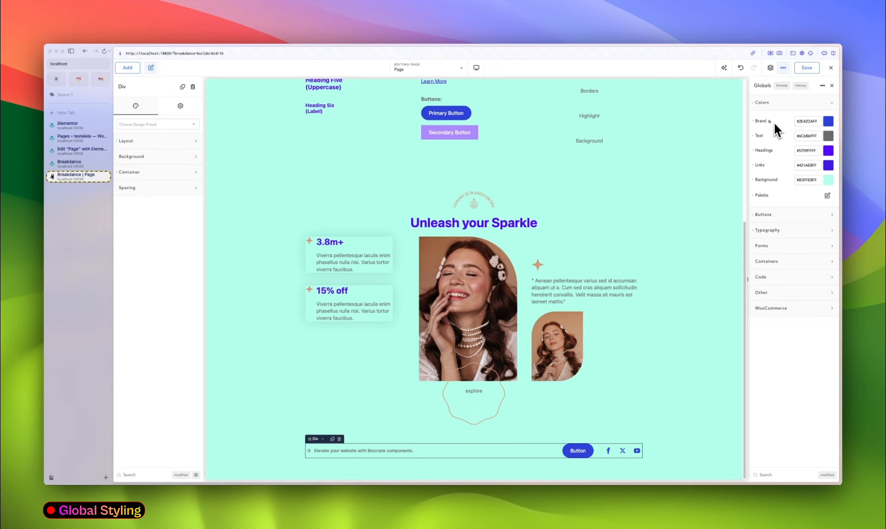
click(770, 122)
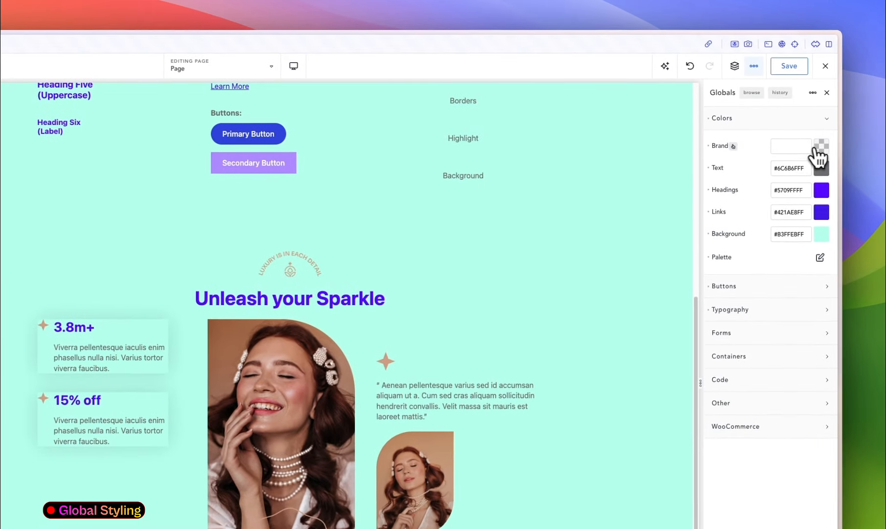
click(816, 147)
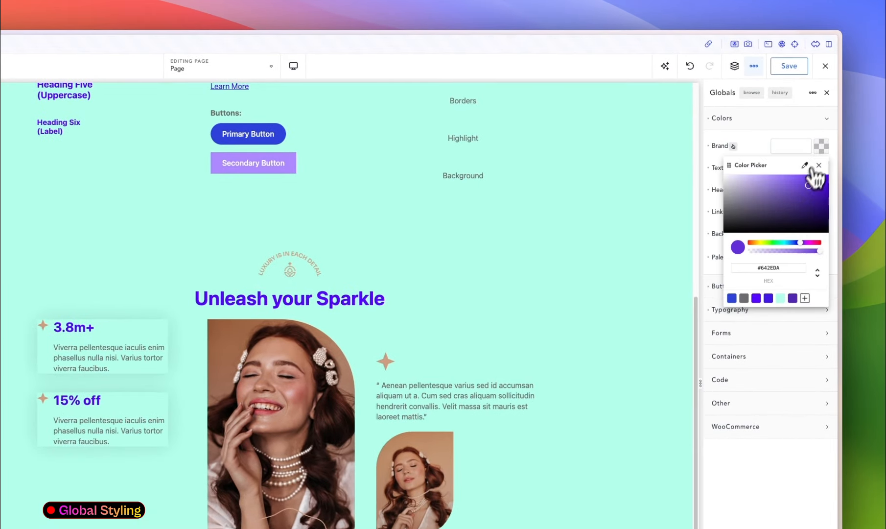
drag(800, 244, 814, 242)
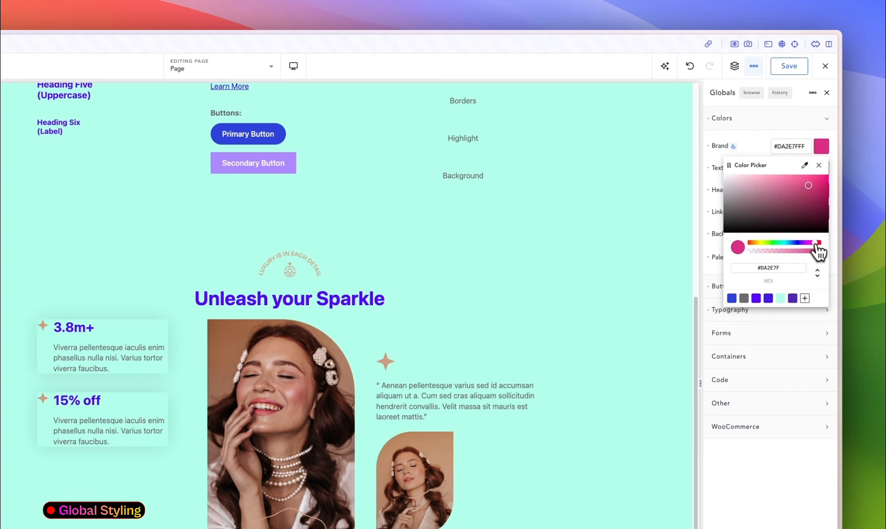
drag(826, 210, 829, 175)
click(768, 142)
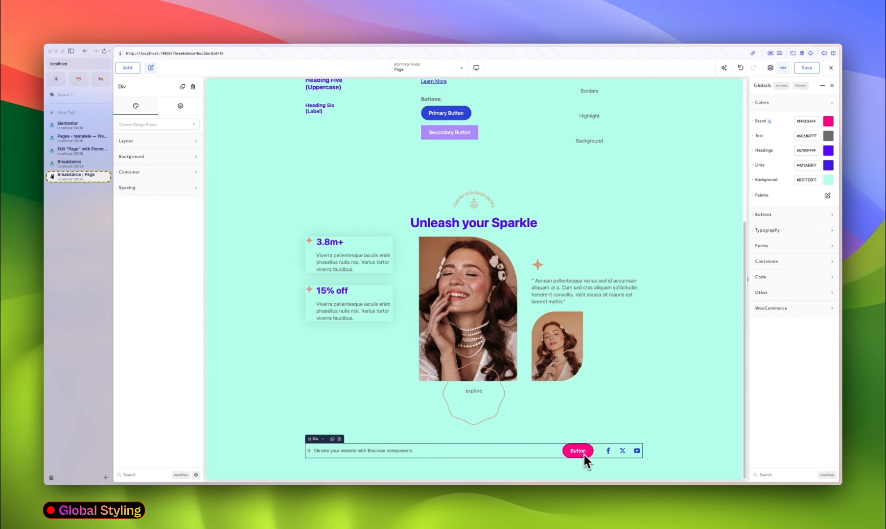
- Set the hover style of the global link color to red (#FF0000)
scroll(581, 290, up, 5)
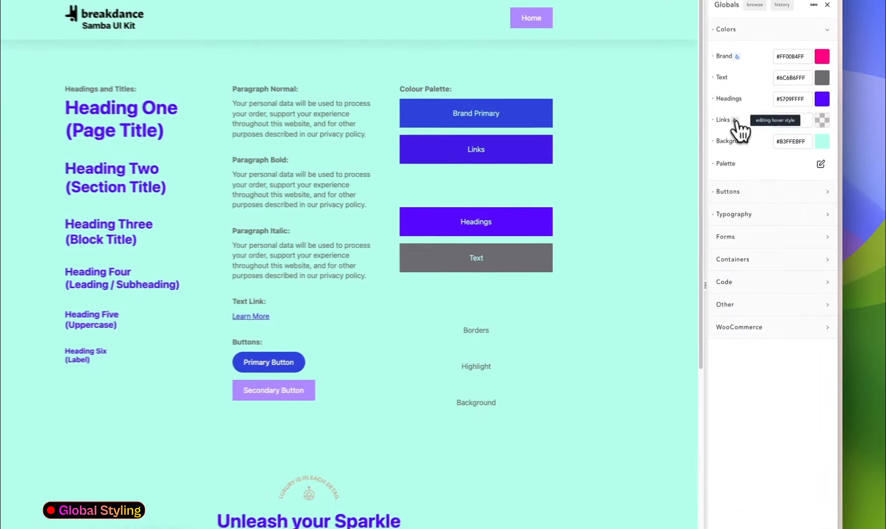
click(827, 160)
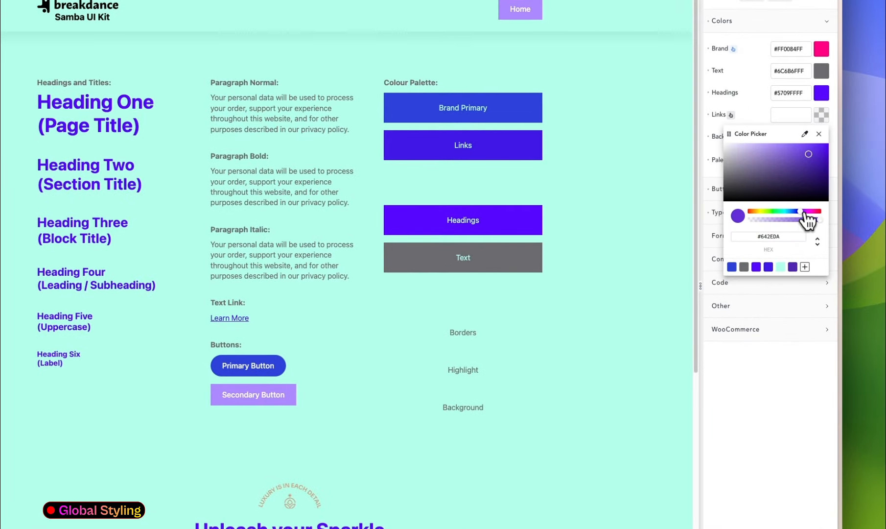
drag(801, 212, 825, 212)
drag(826, 172, 835, 129)
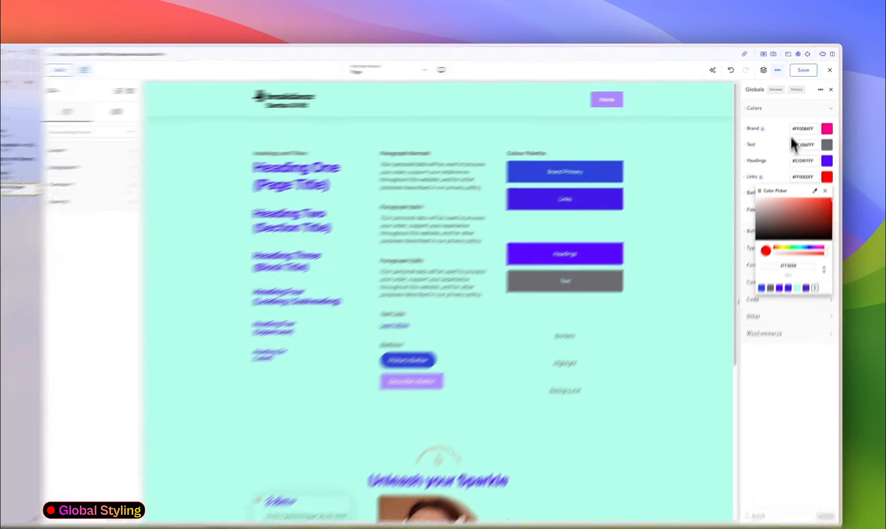
- Filter the global settings to the modified ones, examine the listed color and button values, and restore the full list
click(801, 102)
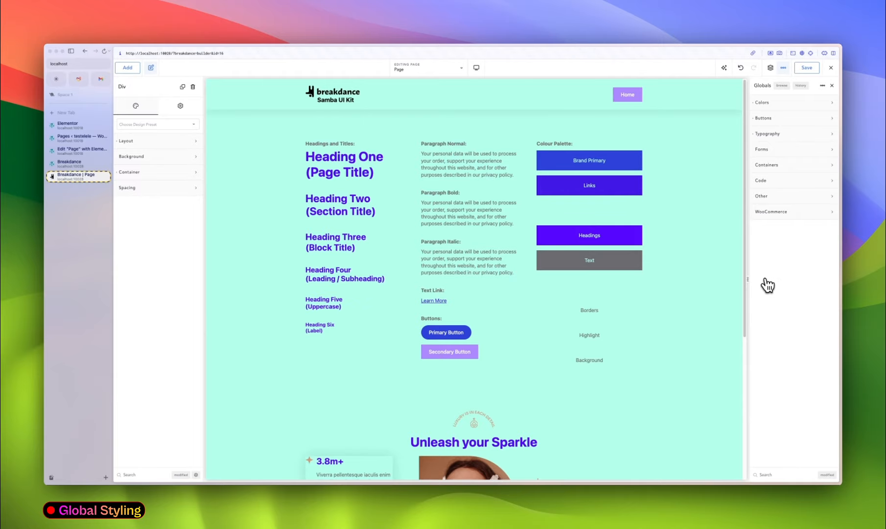
click(826, 475)
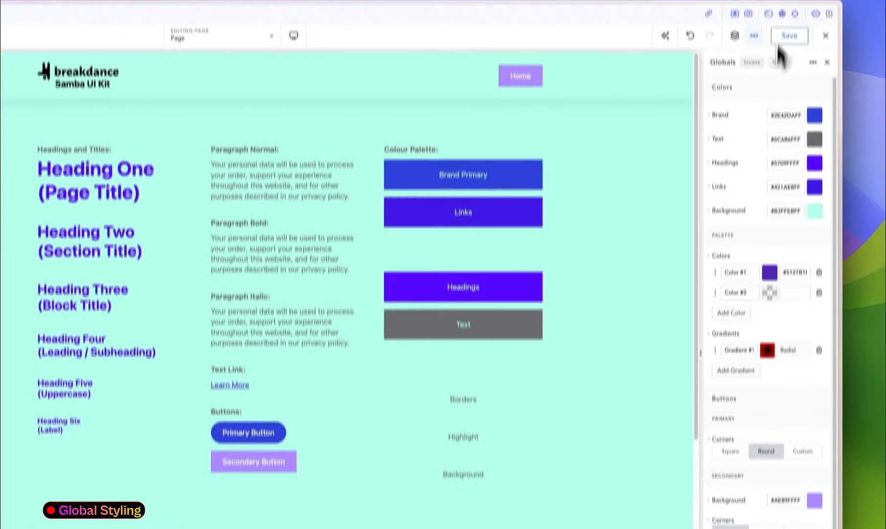
scroll(767, 182, down, 3)
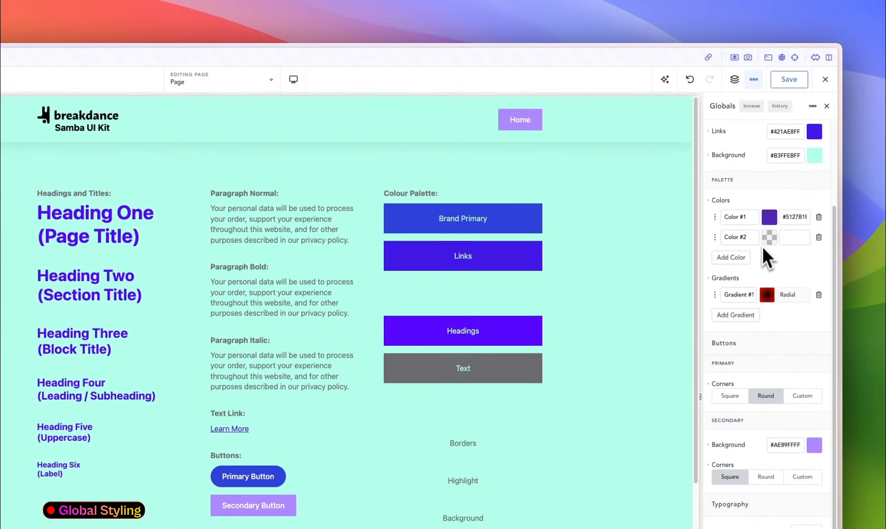
scroll(775, 219, up, 3)
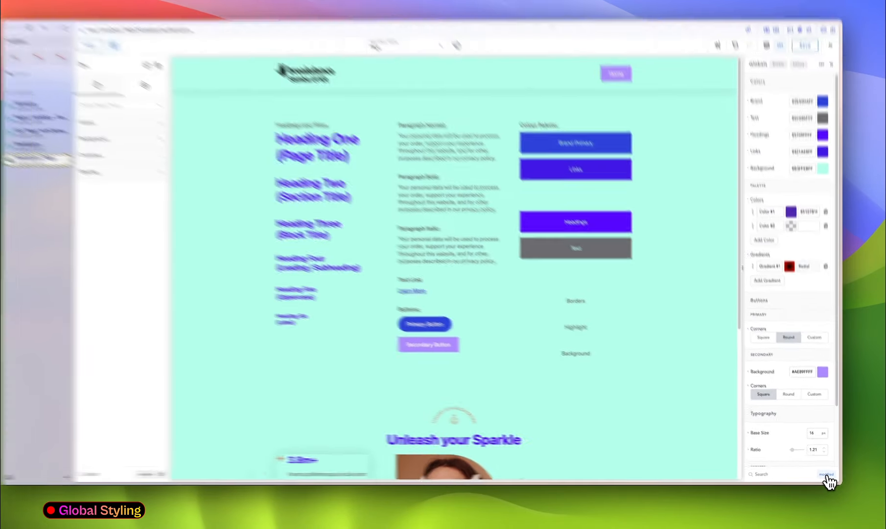
click(826, 475)
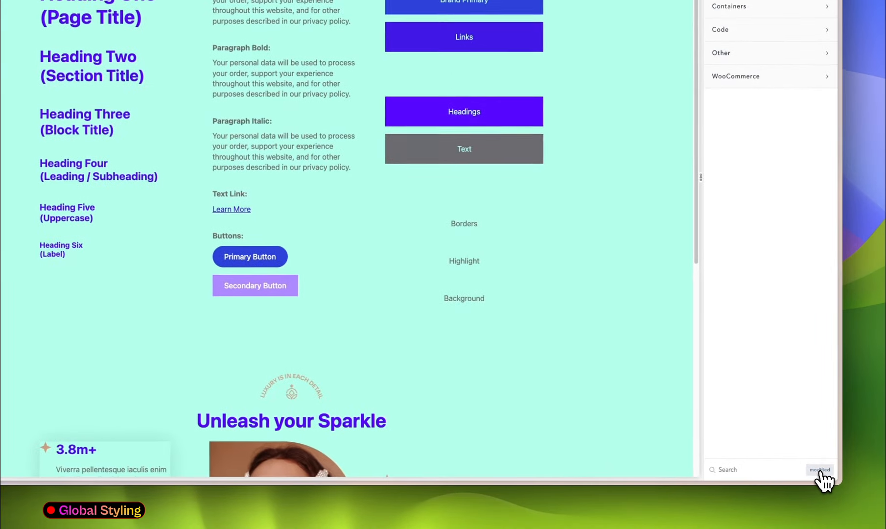
click(771, 471)
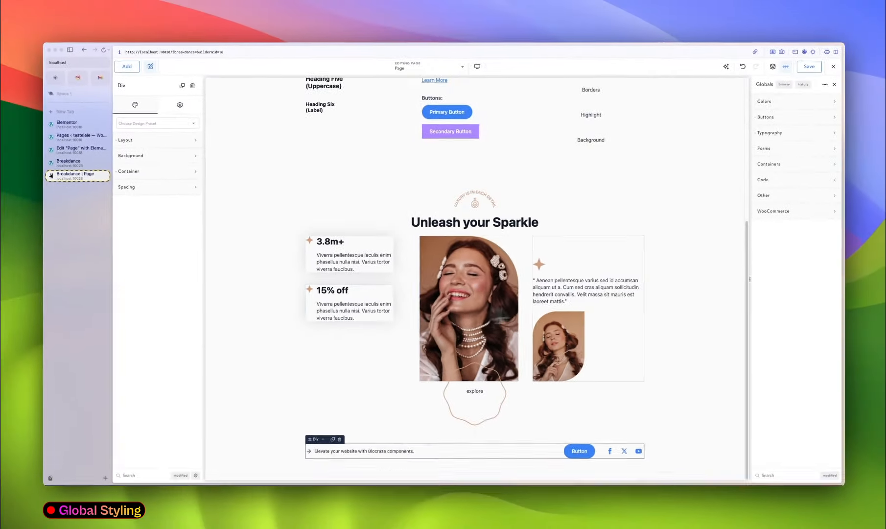
- Delete both stylesheets and both JavaScript entries from the global code settings
scroll(583, 303, up, 2)
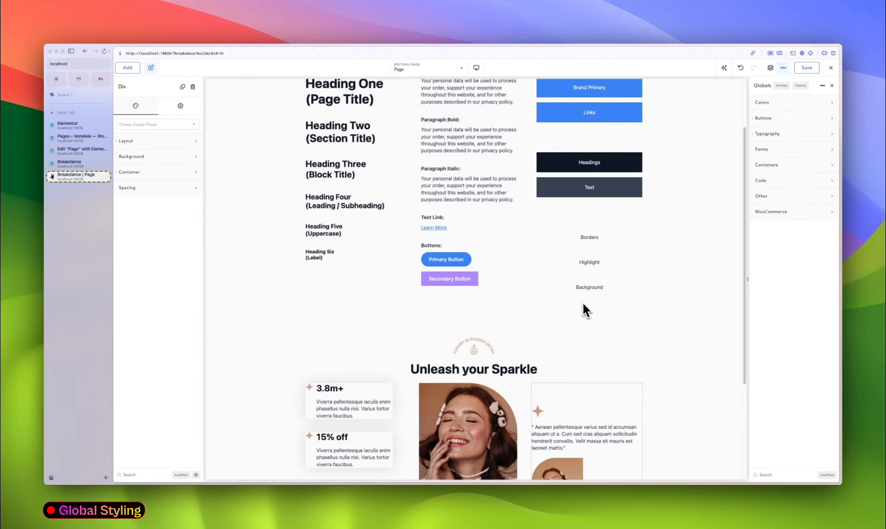
scroll(583, 303, up, 3)
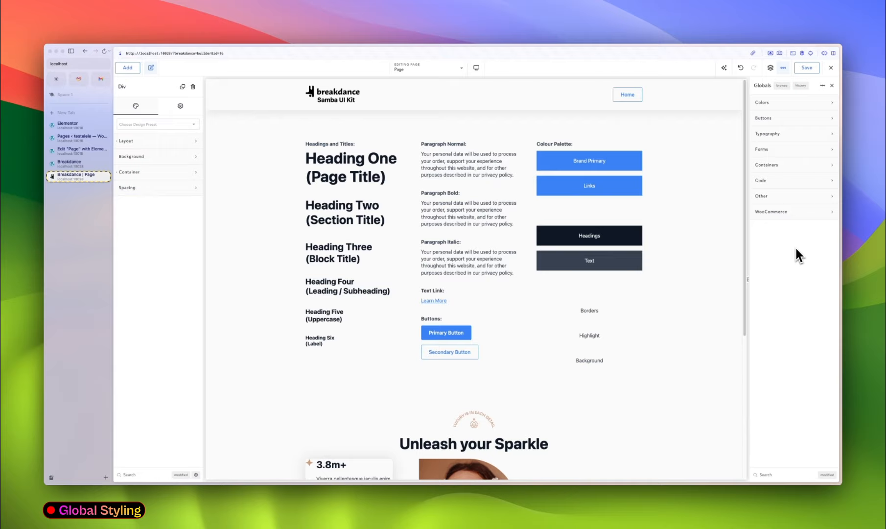
click(767, 181)
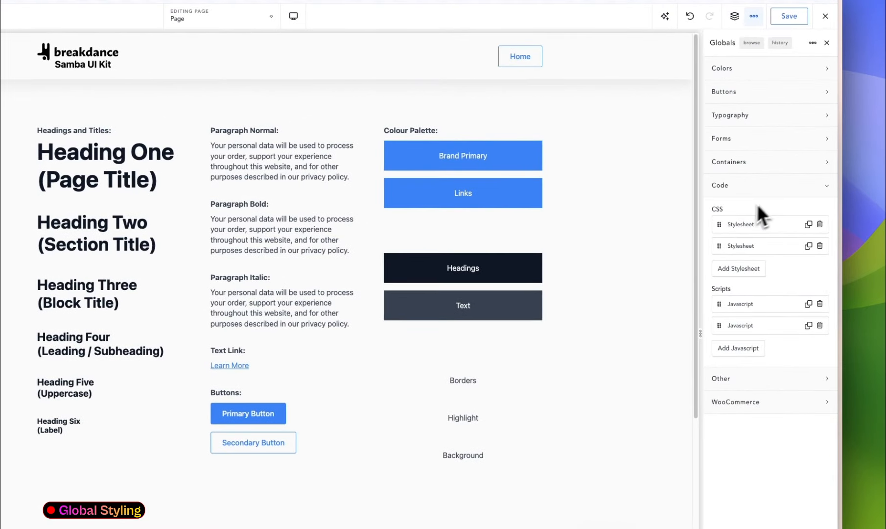
click(819, 224)
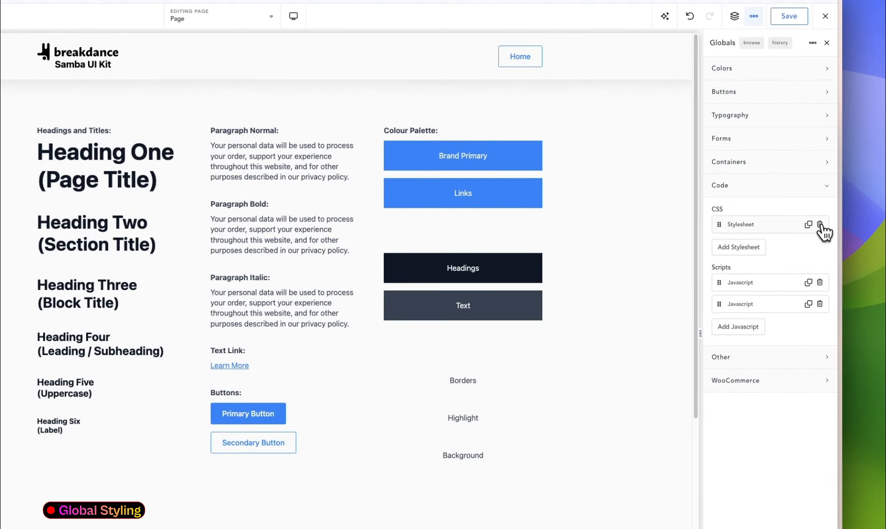
click(820, 224)
click(820, 260)
click(819, 260)
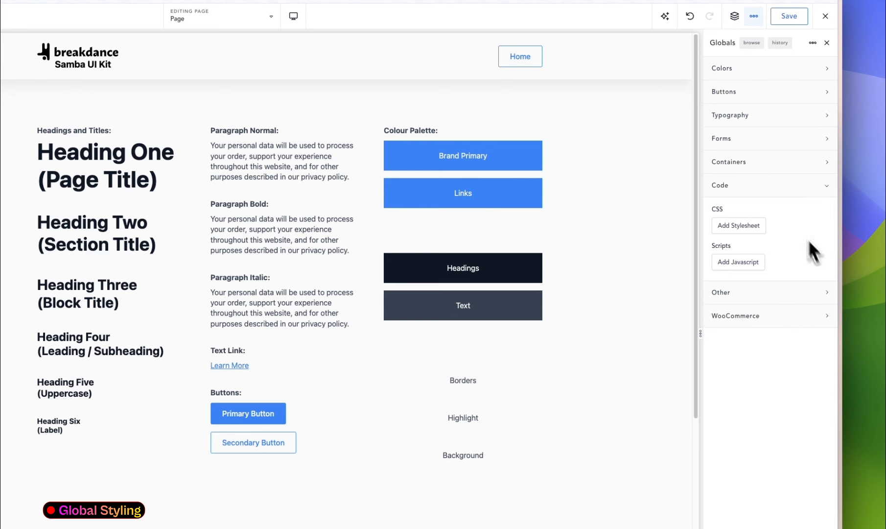
click(771, 187)
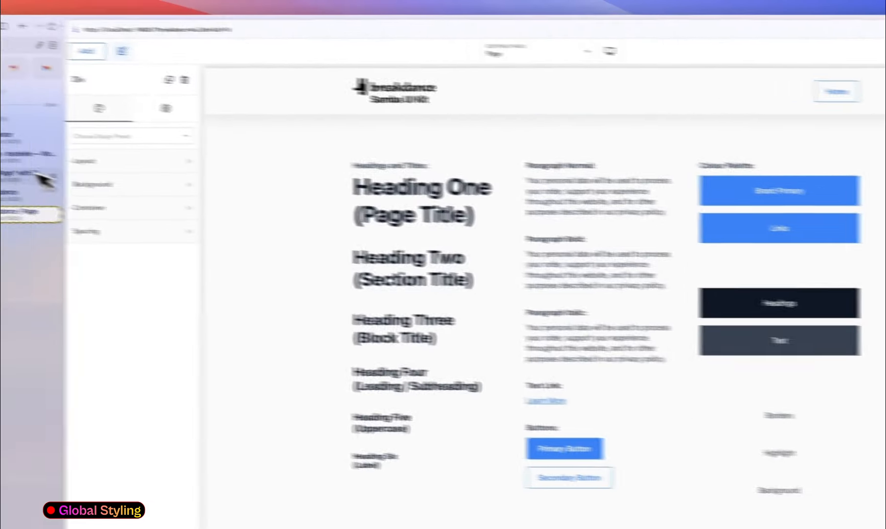
- Switch to the Elementor editor and delete the custom colors New Item #1 and New Item #2 from the site's global colors
click(75, 186)
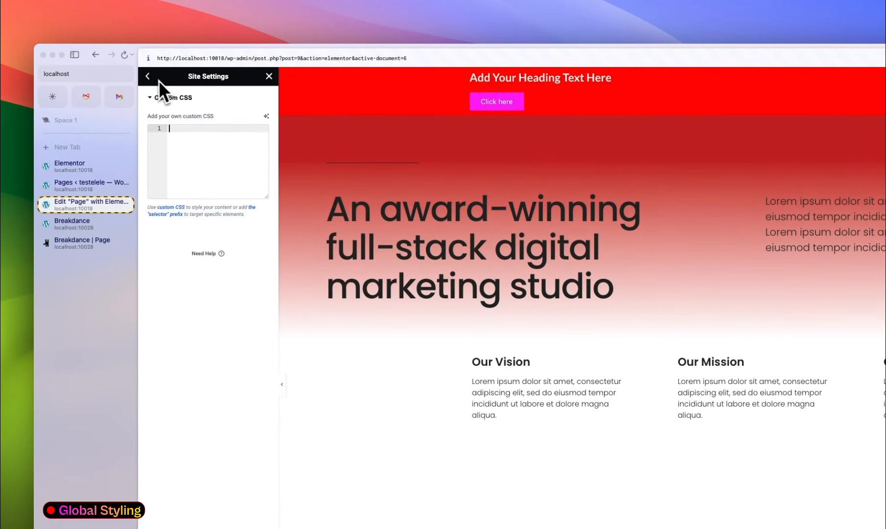
click(148, 77)
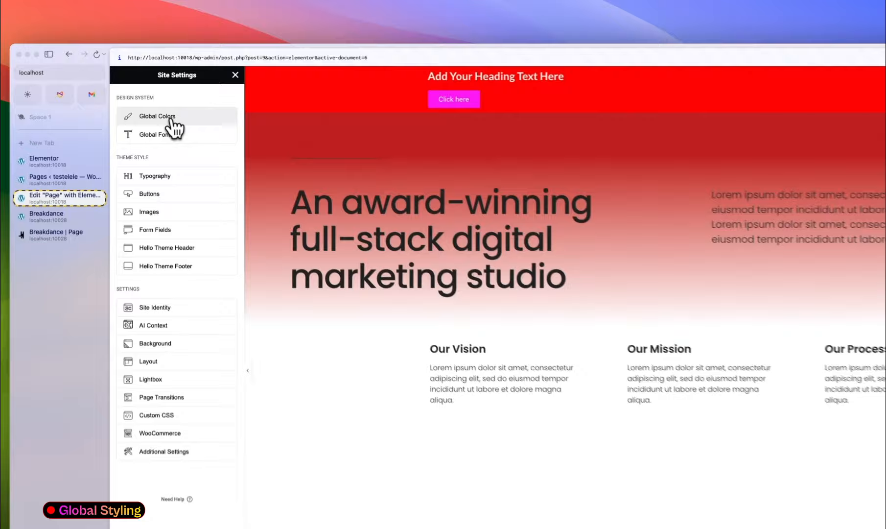
click(171, 122)
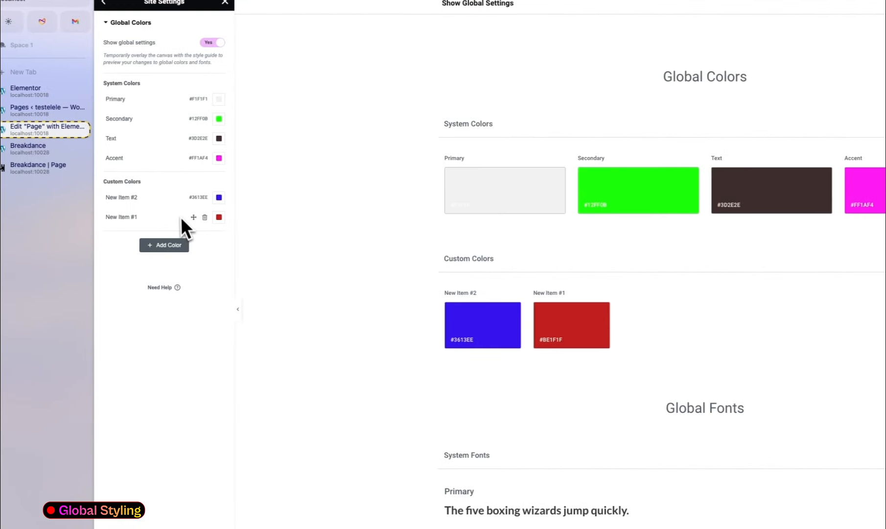
click(180, 215)
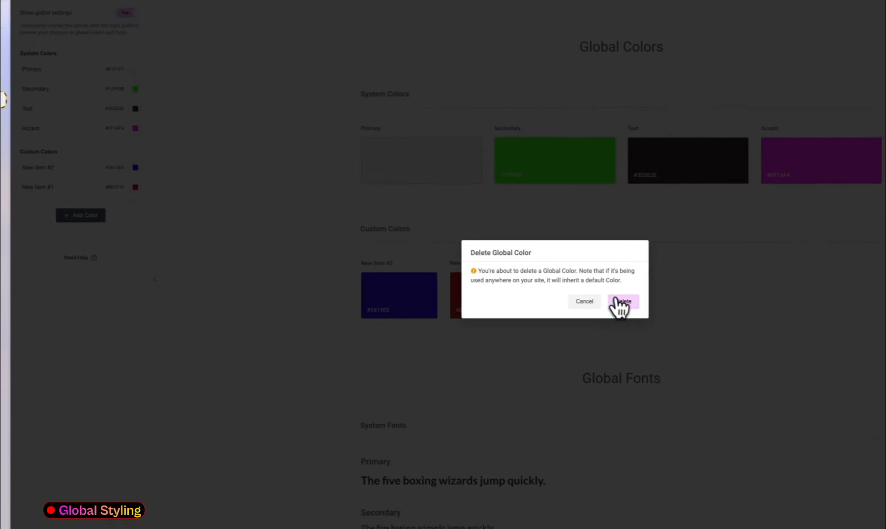
click(672, 318)
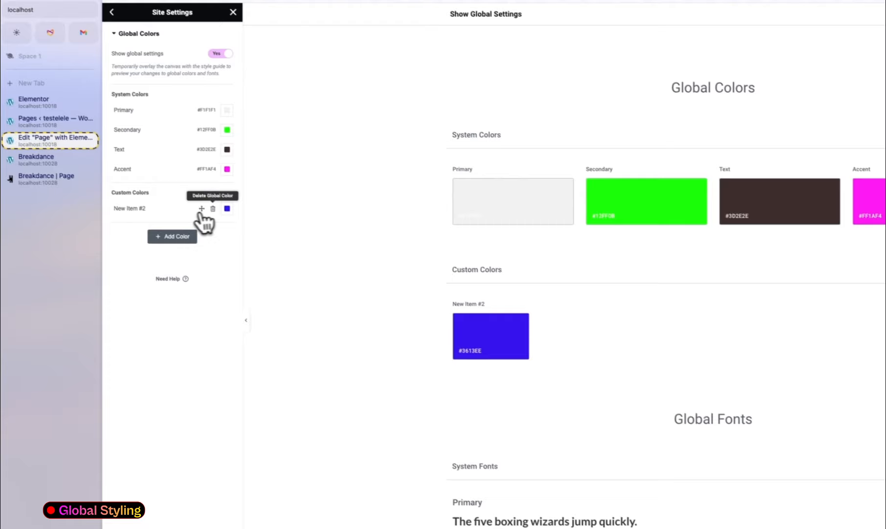
click(212, 209)
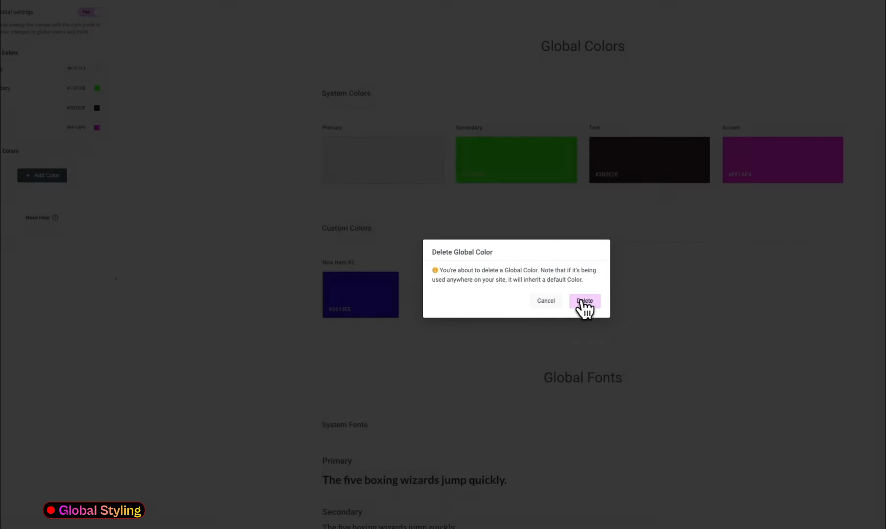
click(583, 300)
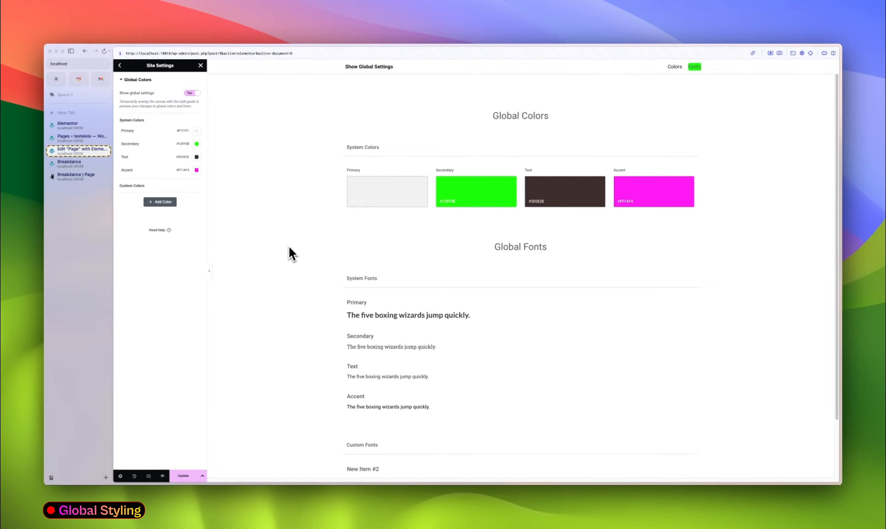
- Undo both custom color deletions and return to the page open in the Breakdance builder
key(super+z)
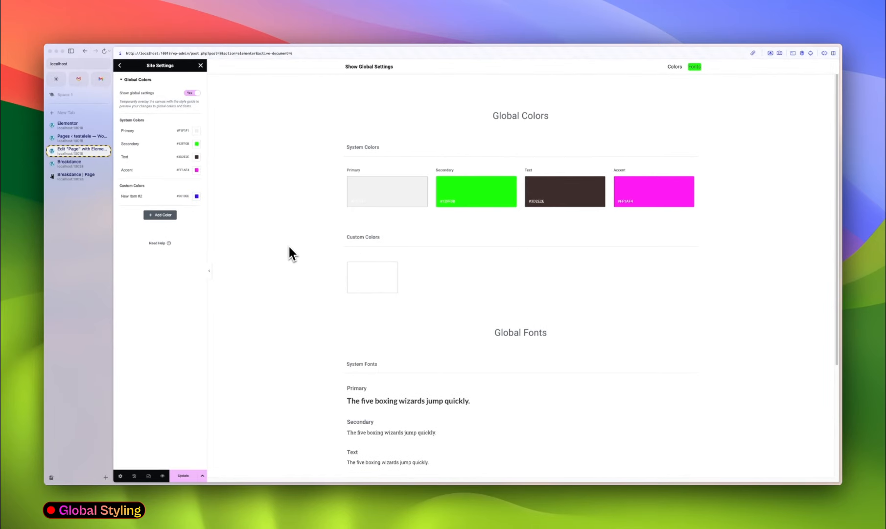
key(super+z)
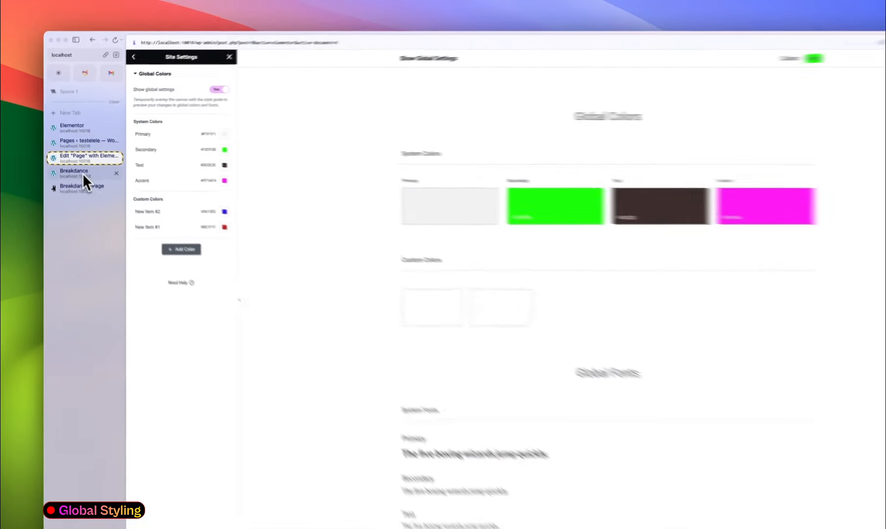
click(82, 173)
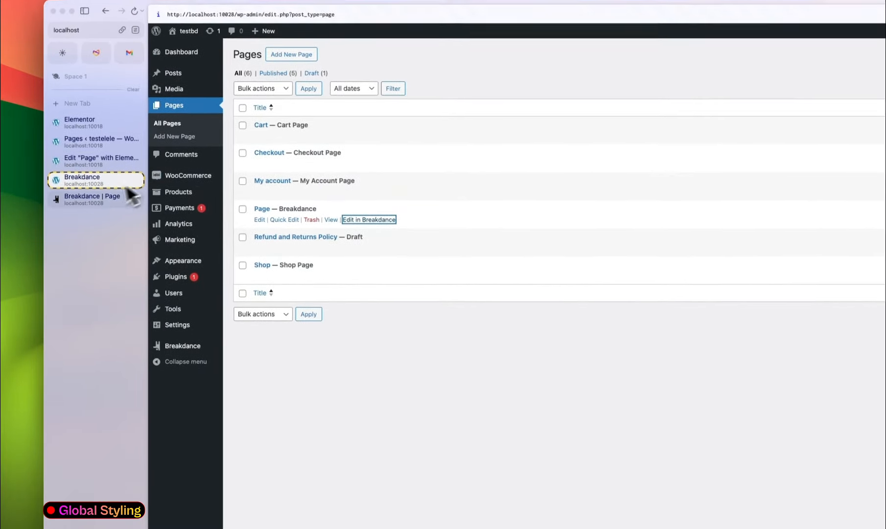
click(83, 189)
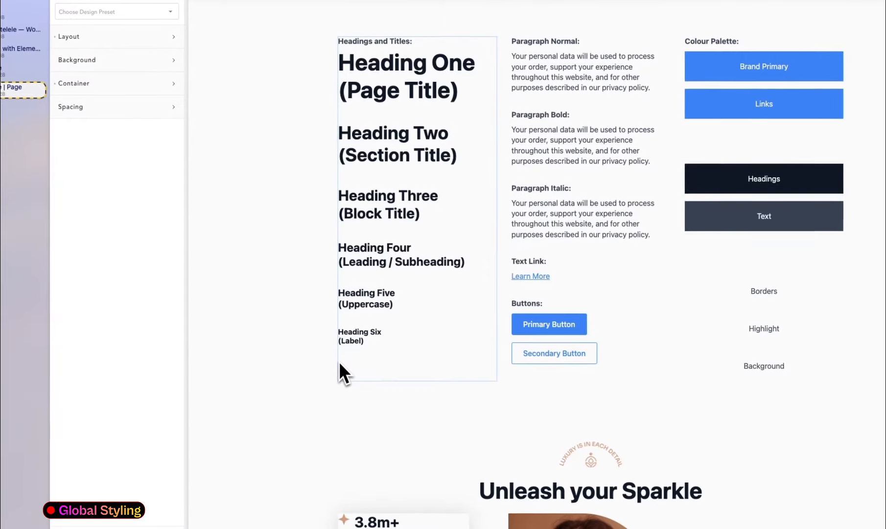
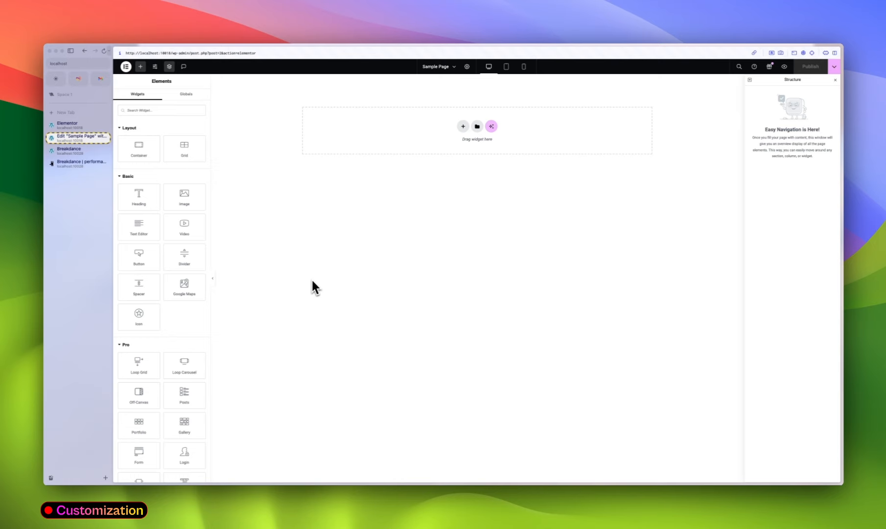
- Insert a Menu widget inside a new container on the Sample Page and add a fourth menu item
click(138, 146)
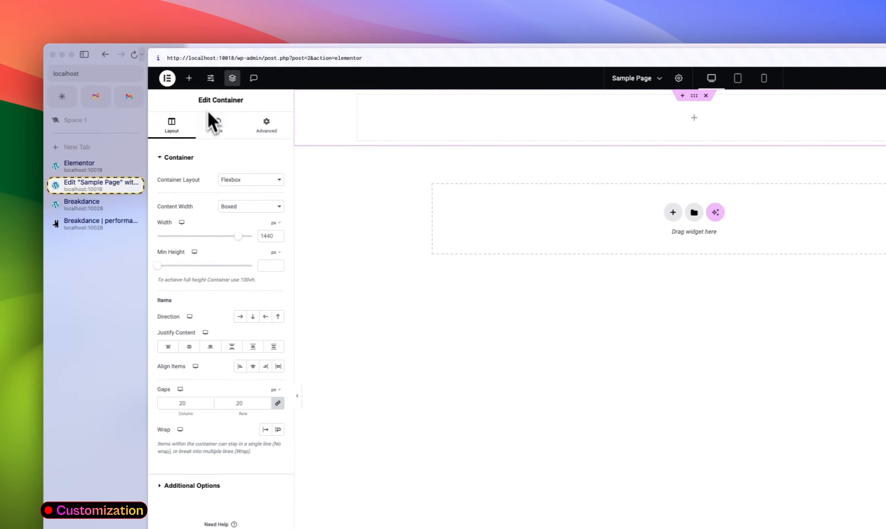
click(189, 79)
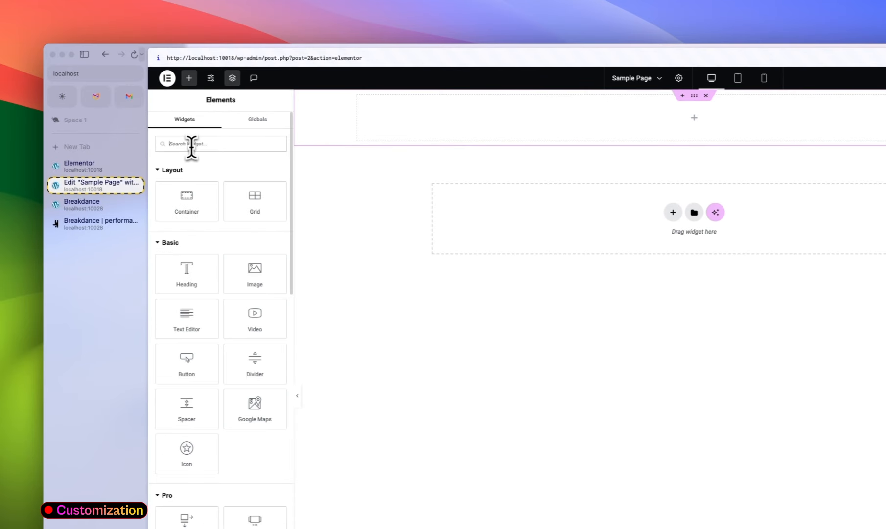
text(menu)
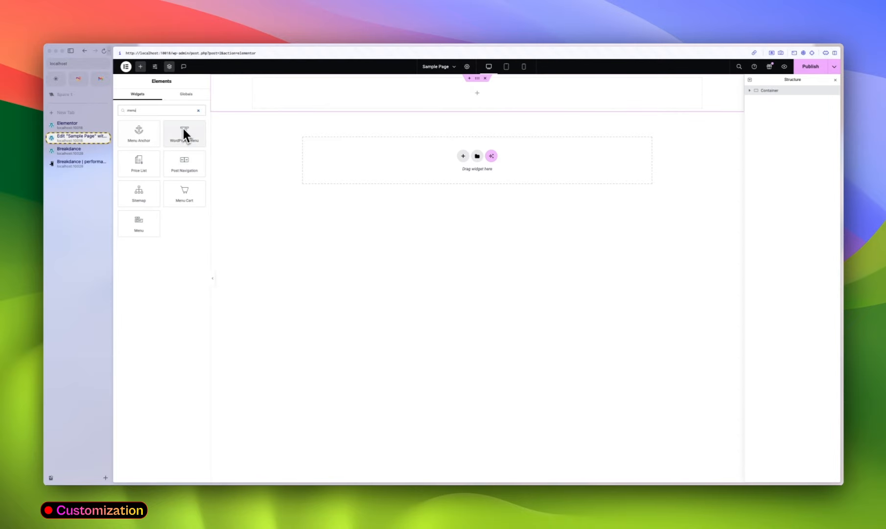
click(143, 225)
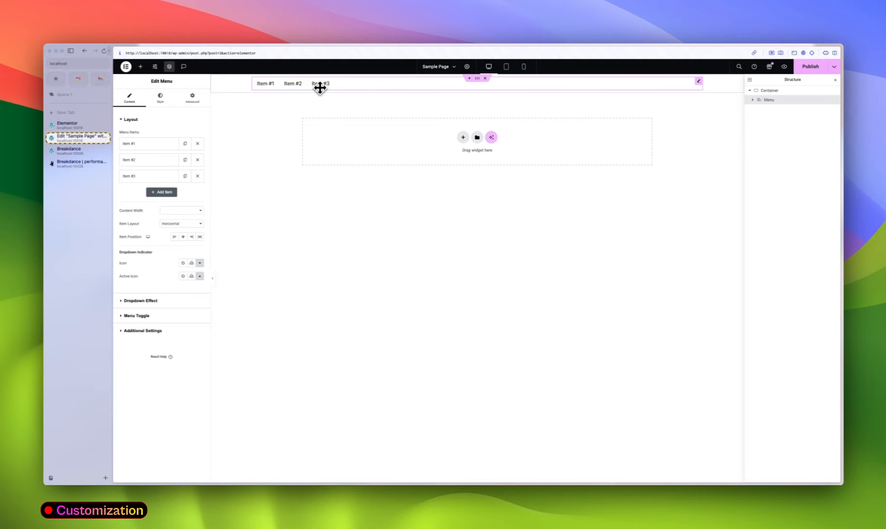
click(754, 100)
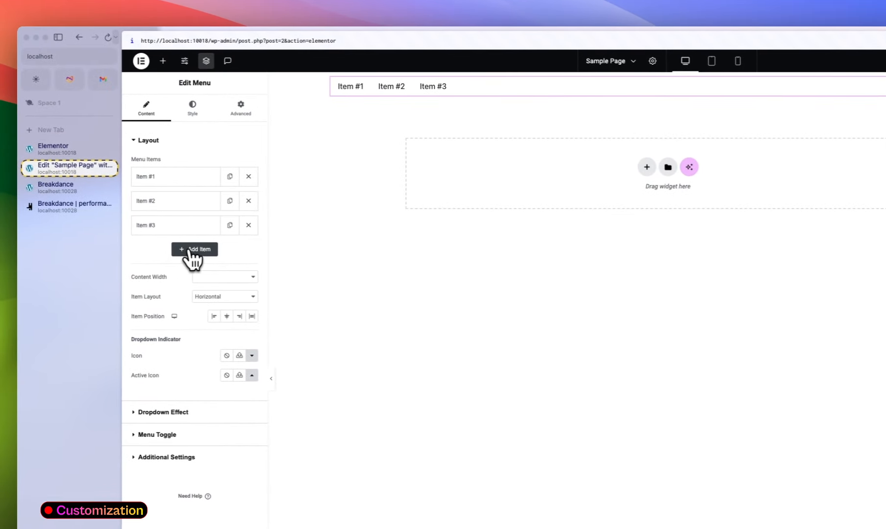
click(181, 250)
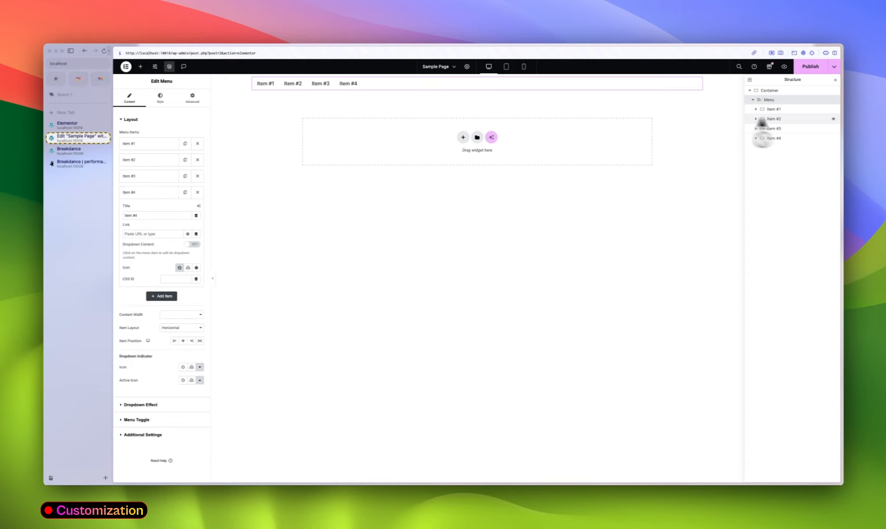
- Select the dropdown container of menu Item #1 and examine its container layout choices, background and border style options
click(795, 111)
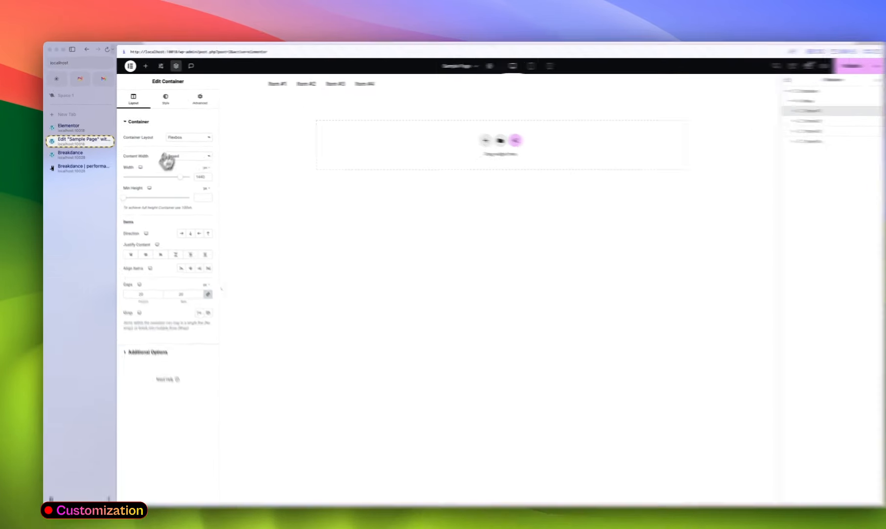
click(180, 139)
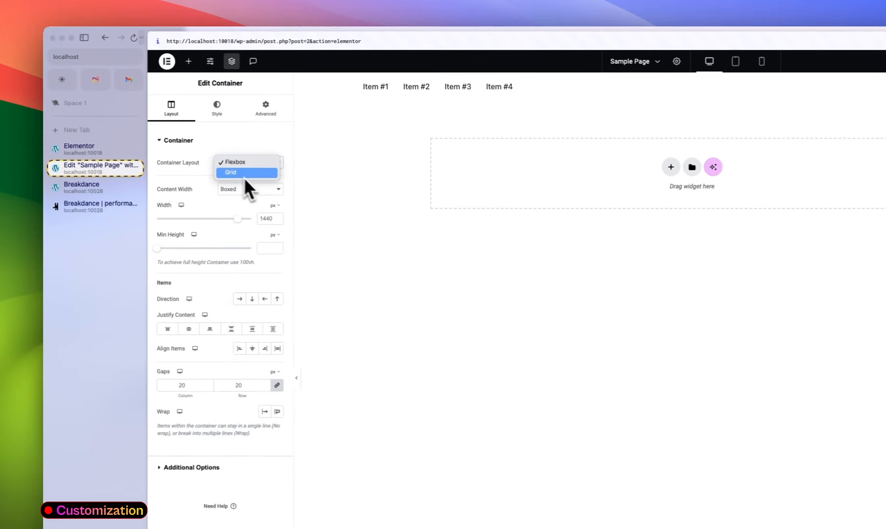
click(230, 162)
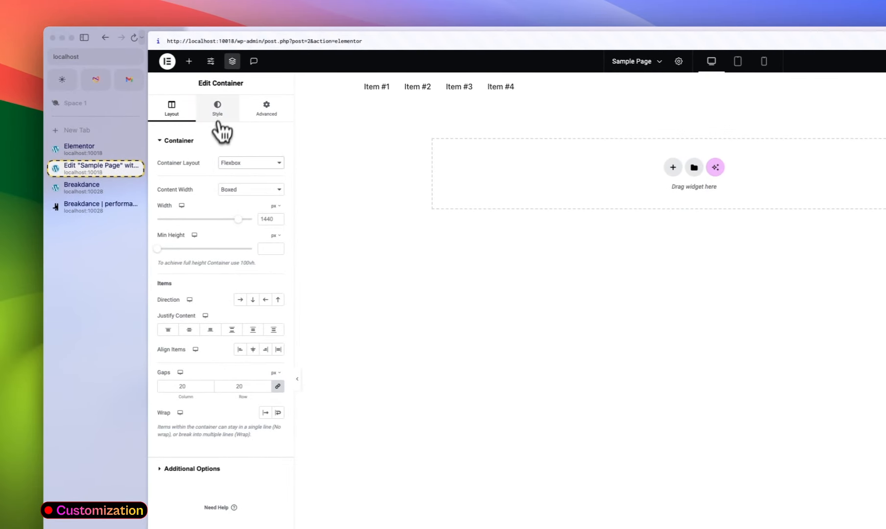
click(219, 111)
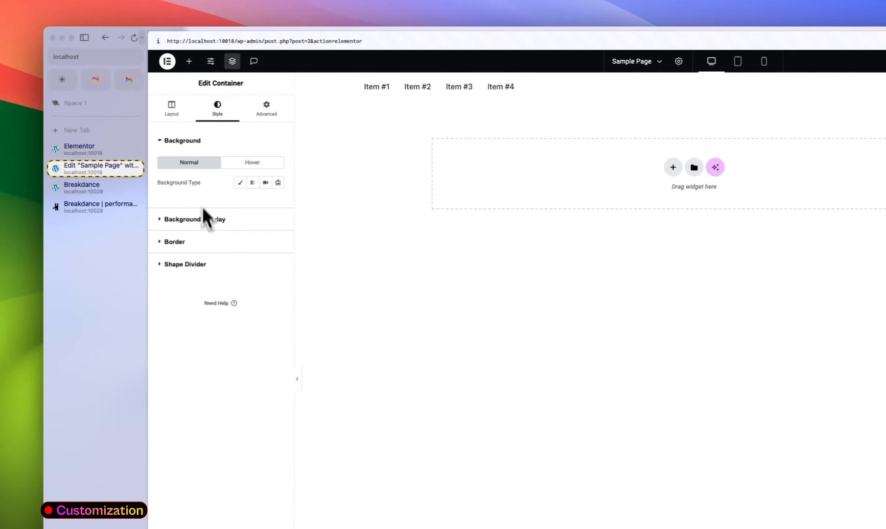
click(183, 239)
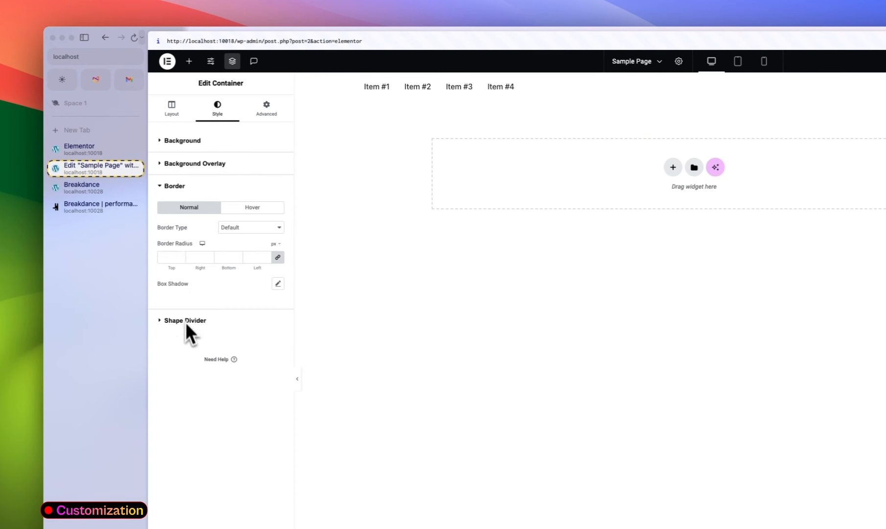
- View the dropdown container's advanced settings, and turn on dropdown content for Item #1 of the Menu widget
click(179, 190)
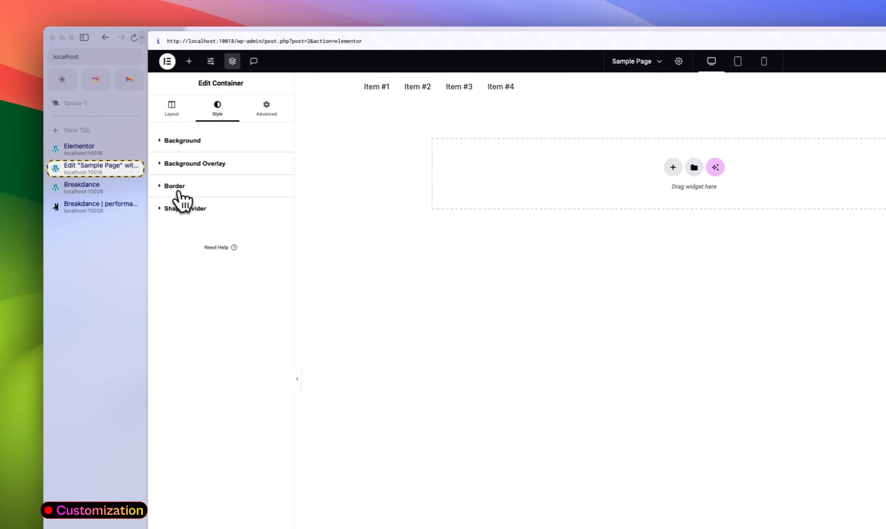
click(260, 115)
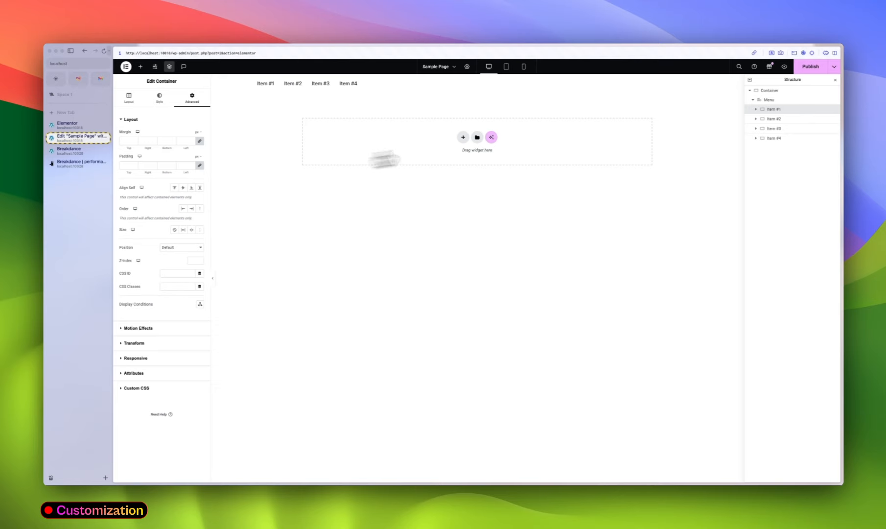
click(771, 100)
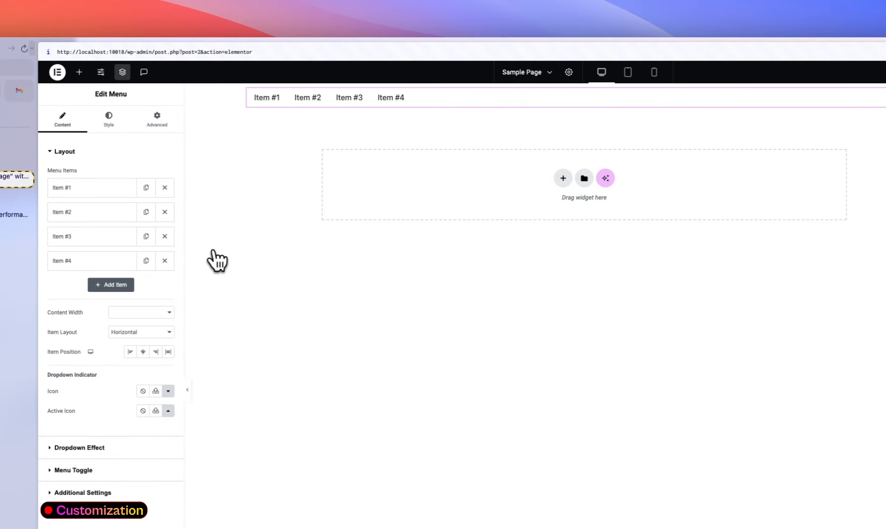
click(91, 187)
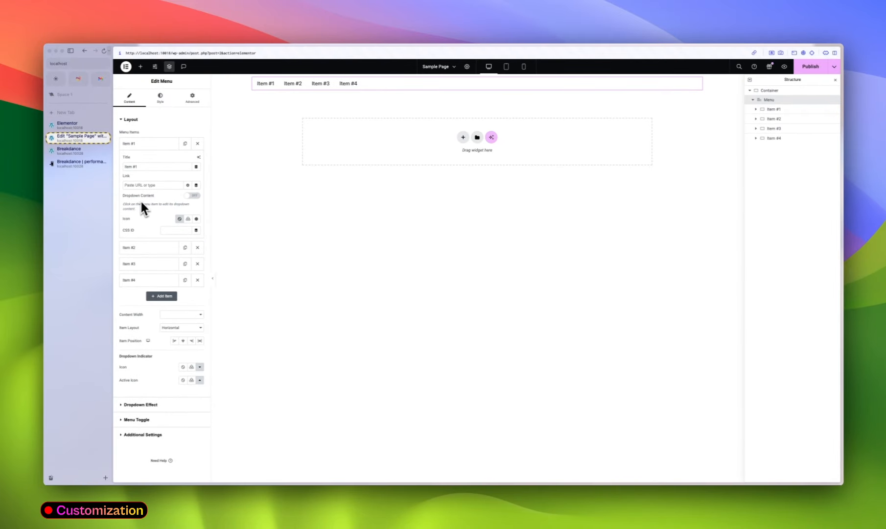
click(194, 195)
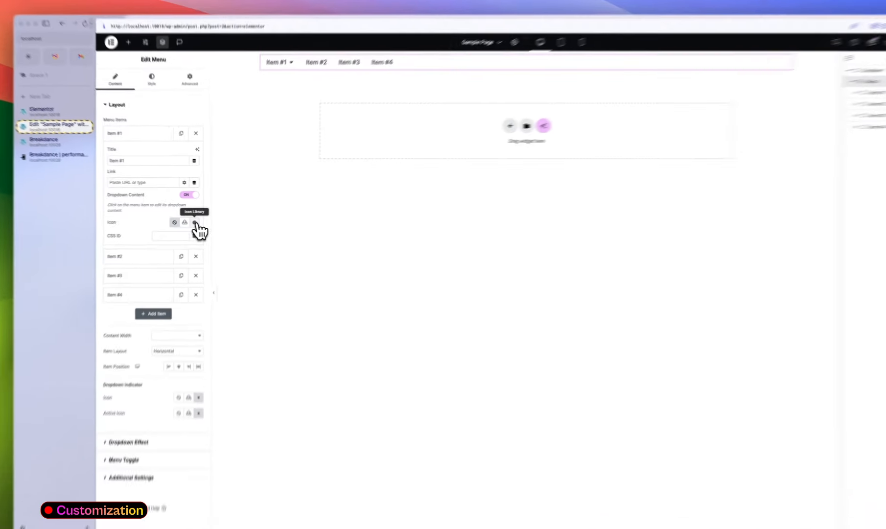
- Give menu Item #1 the outlined Angry icon from the icon library
click(196, 219)
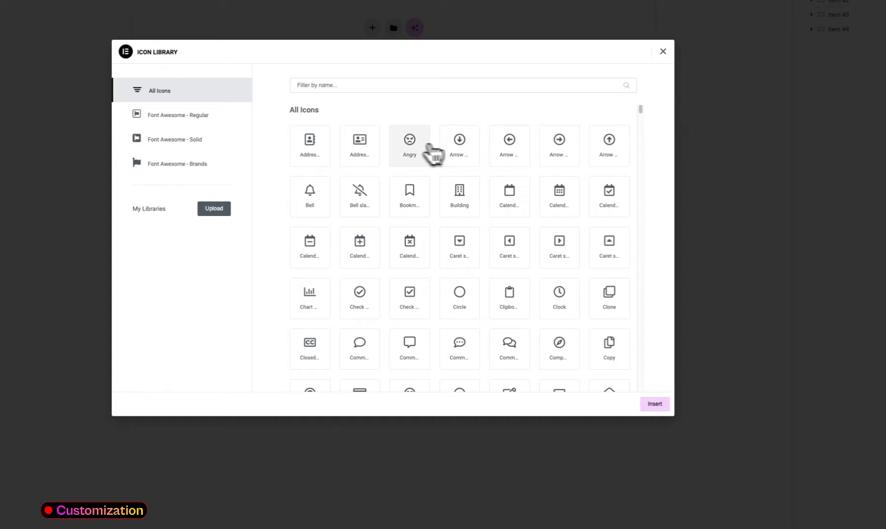
click(415, 148)
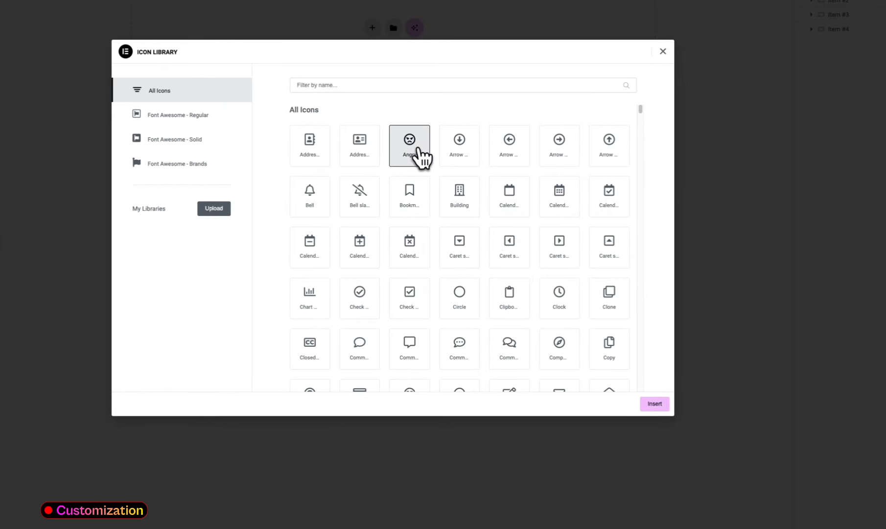
click(655, 404)
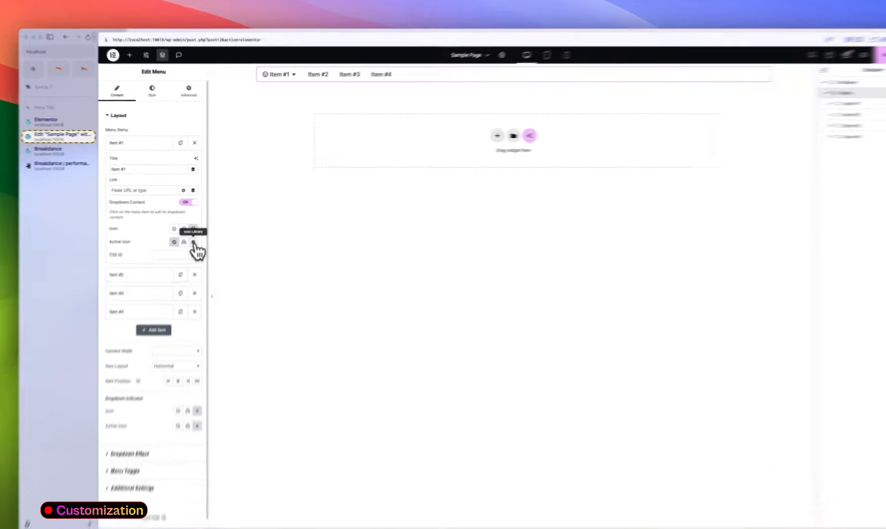
- Search the icon library for "smile", set the third outlined smile as Item #1's active icon, and collapse the item's settings
click(188, 230)
click(583, 187)
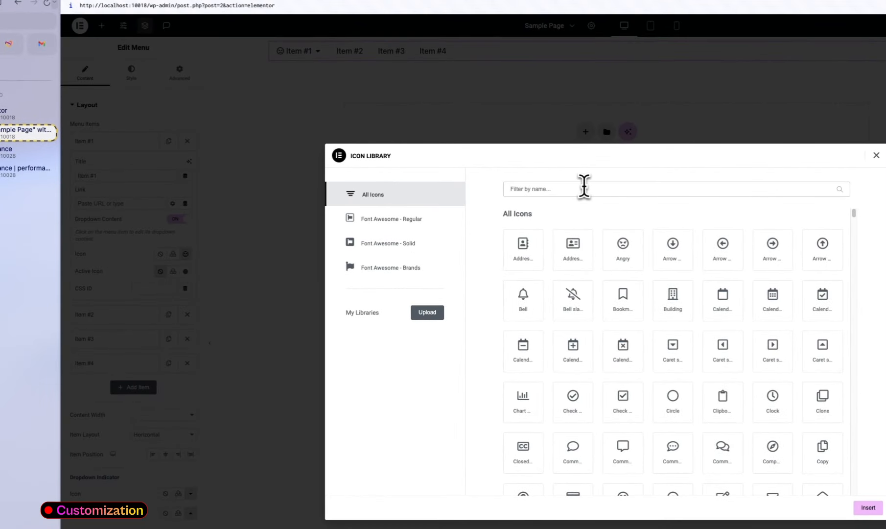
text(smile)
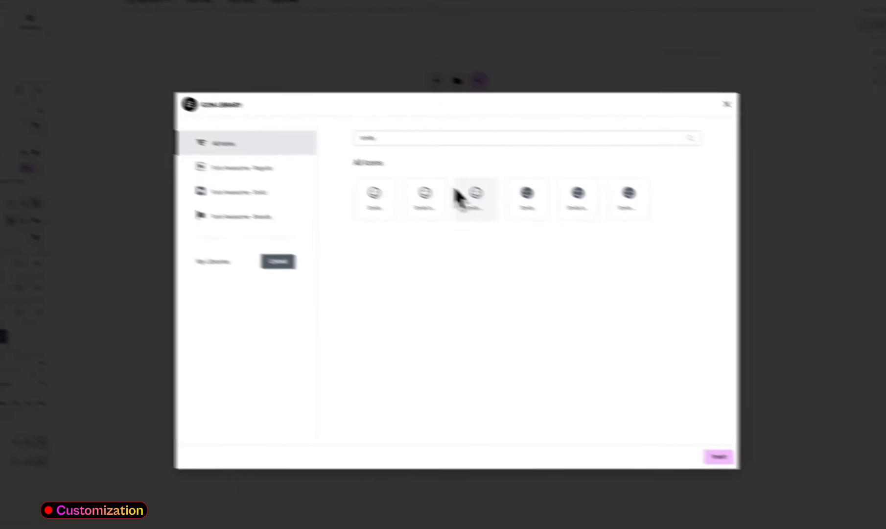
click(400, 182)
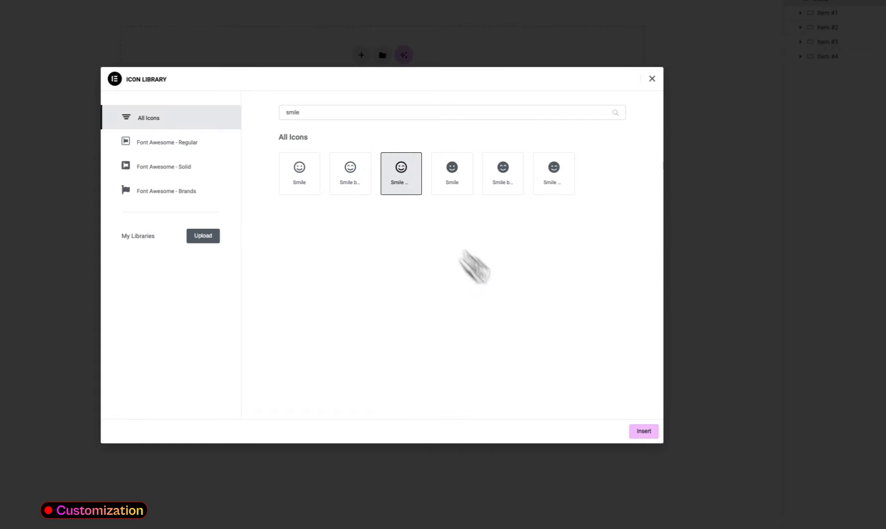
click(643, 430)
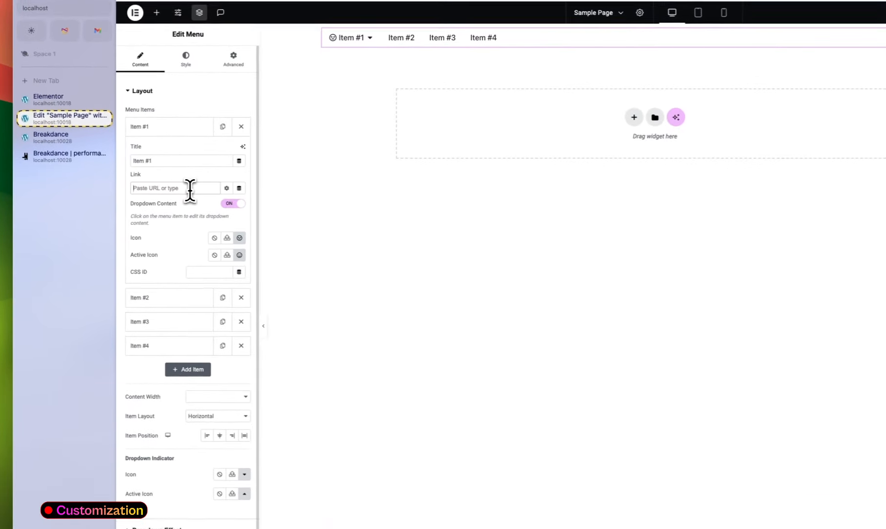
click(191, 188)
click(176, 128)
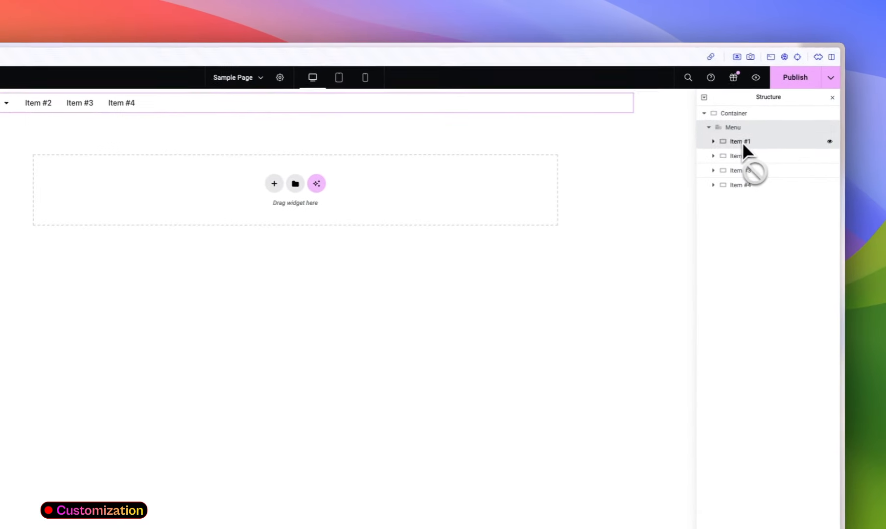
- Add a Heading and an Image widget to the Item #1 dropdown container and open the dropdown on the page
click(741, 142)
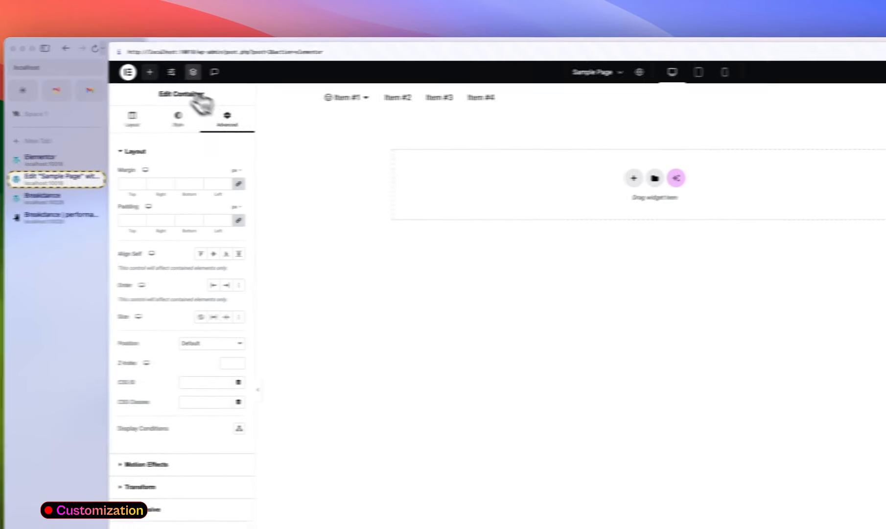
click(189, 72)
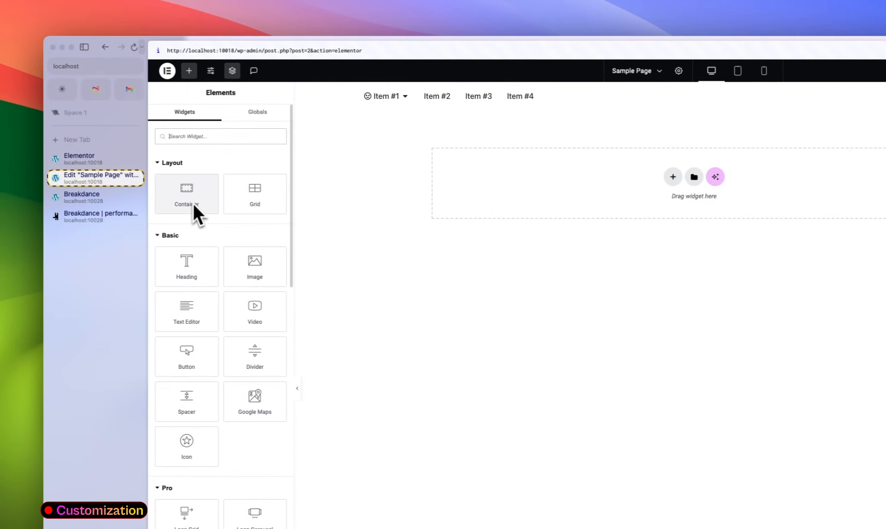
click(198, 266)
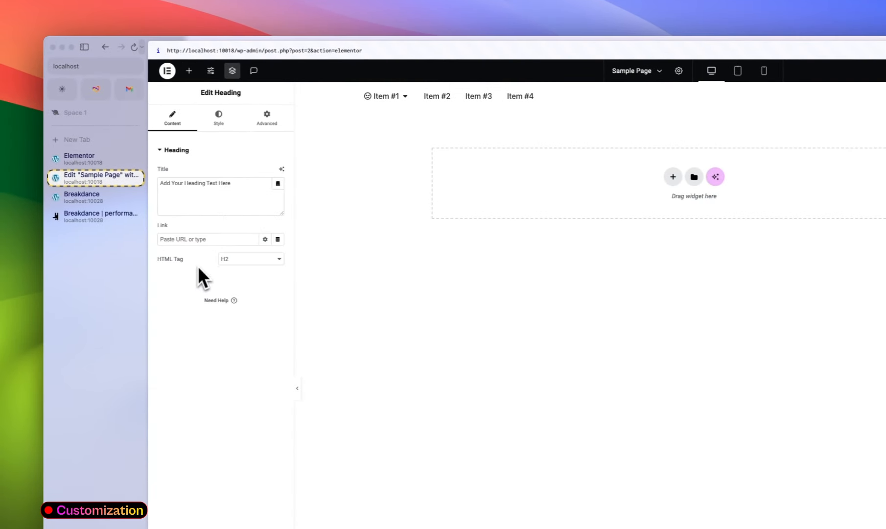
click(186, 78)
click(258, 276)
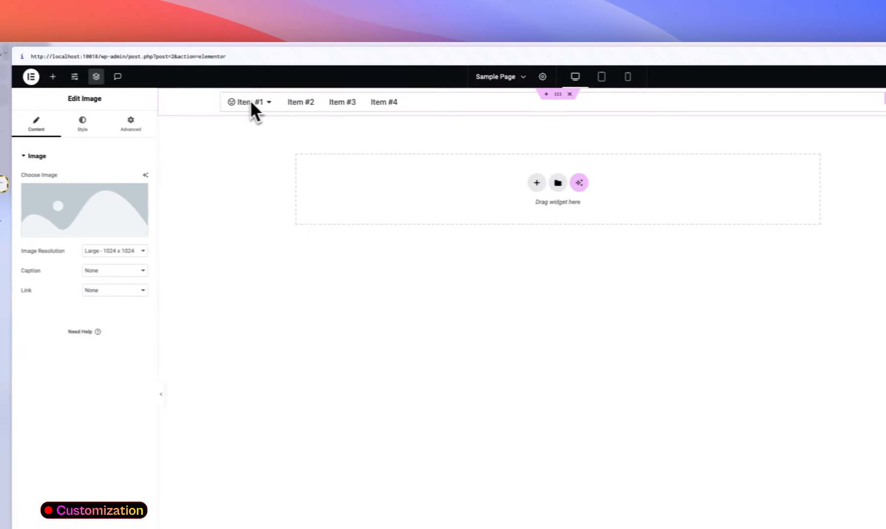
click(251, 102)
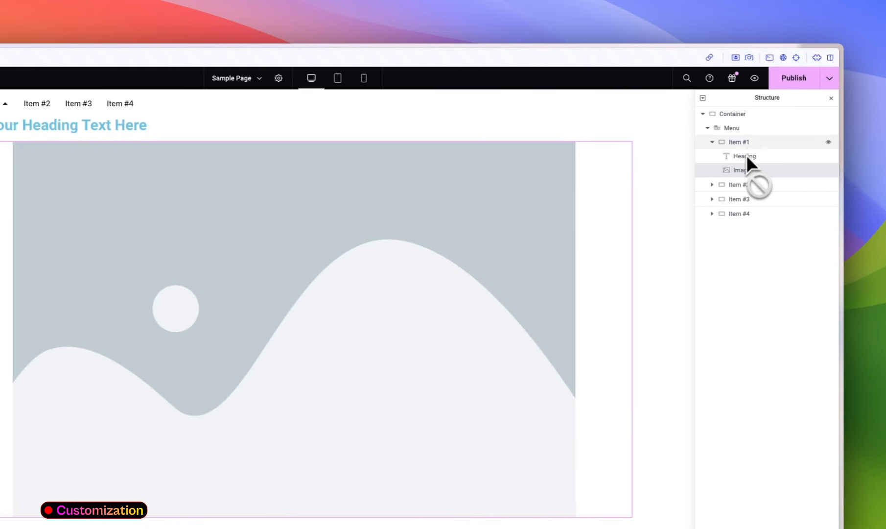
- Give the Item #1 dropdown container a light pink classic background color
click(751, 140)
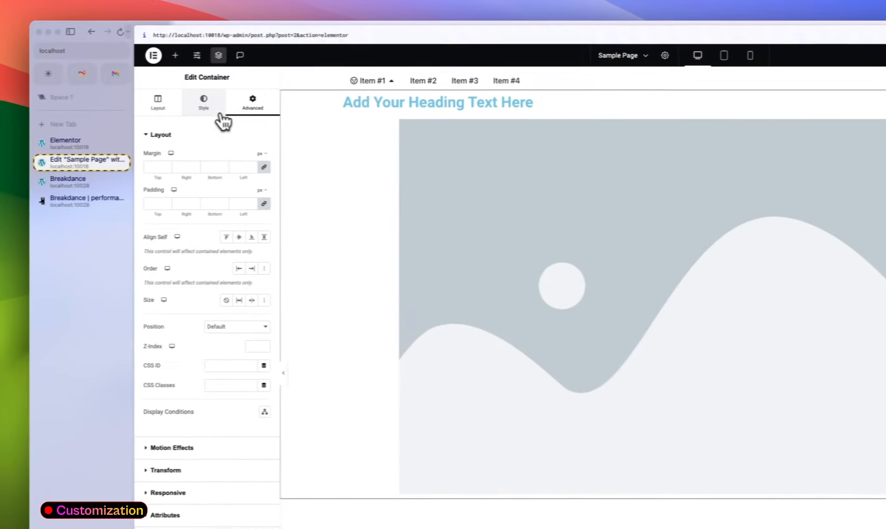
click(221, 116)
click(226, 178)
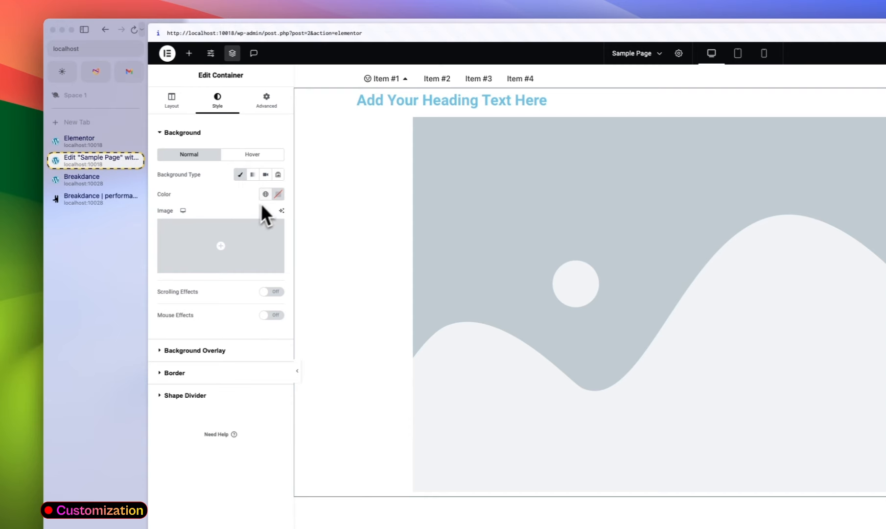
click(278, 194)
click(250, 234)
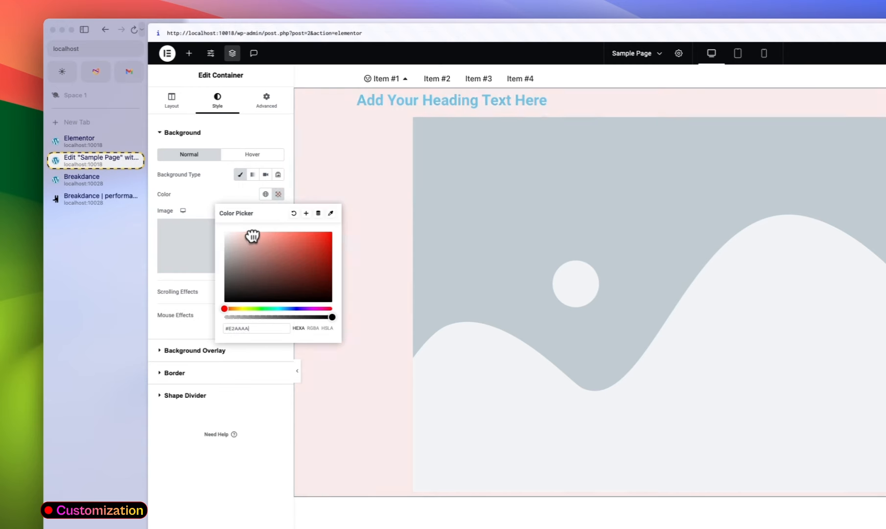
mouse_move(247, 234)
mouse_down()
mouse_move(260, 235)
mouse_move(234, 232)
mouse_up()
click(208, 199)
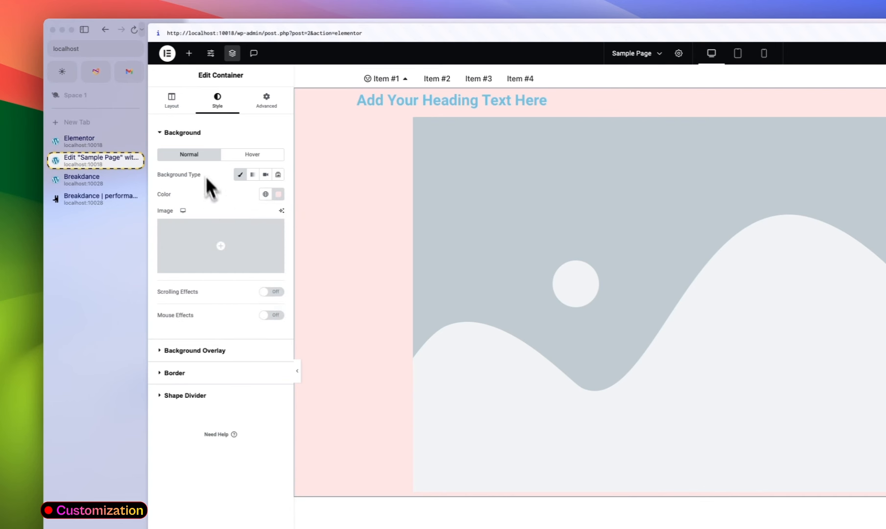
- Align the Item #1 container's items to the start and set its padding to 50 px on all sides
click(178, 103)
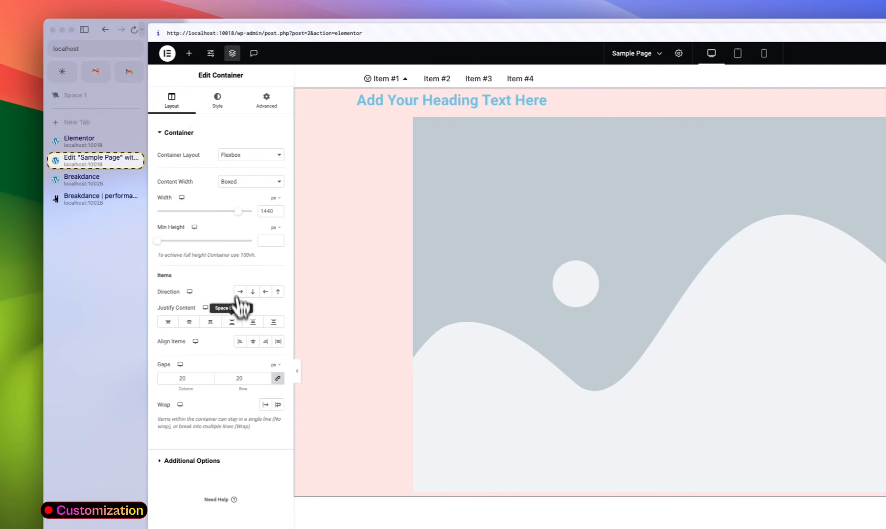
click(241, 342)
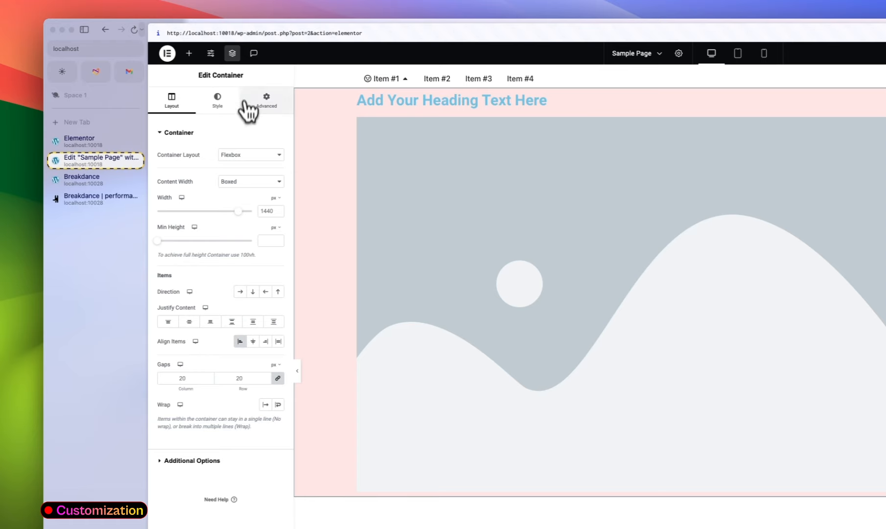
click(260, 103)
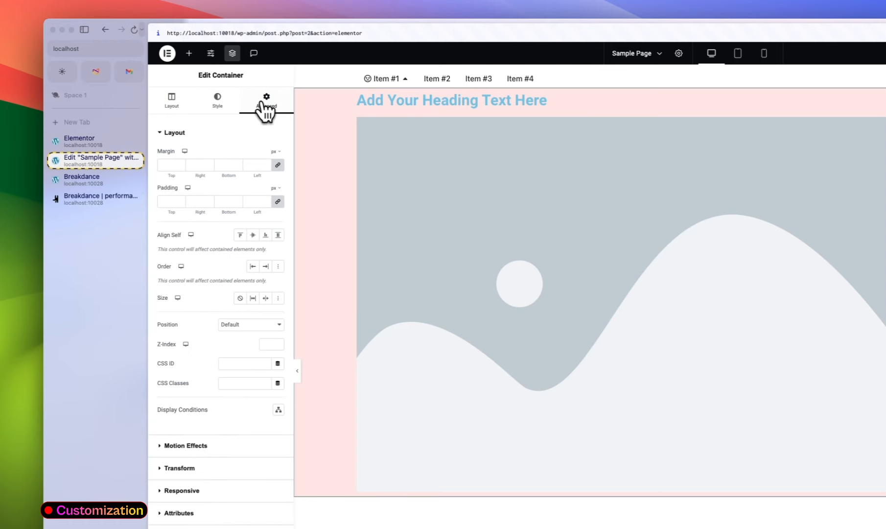
click(168, 201)
text(50)
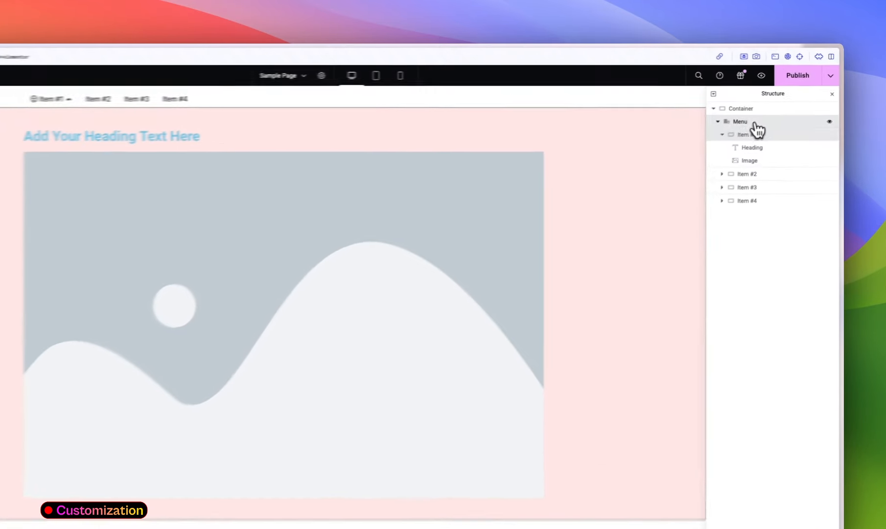
- Select the Menu widget, publish the Sample Page and preview it on the front end
click(780, 100)
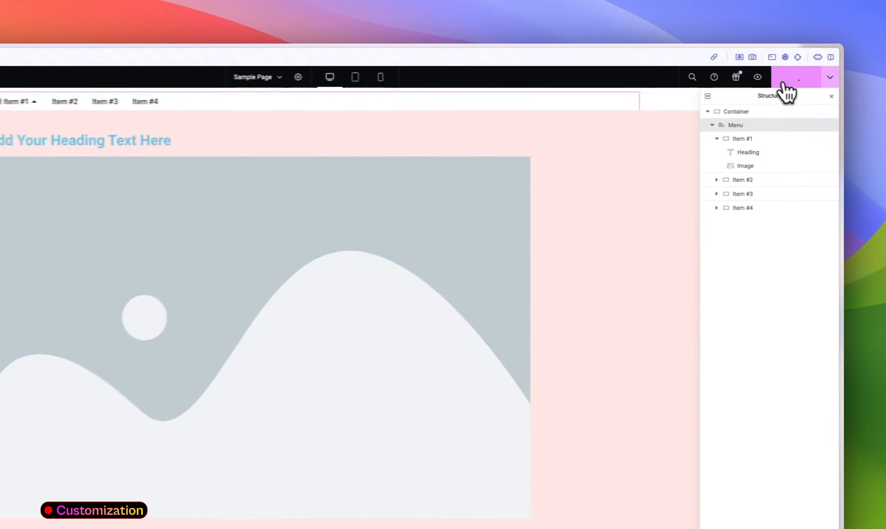
click(802, 69)
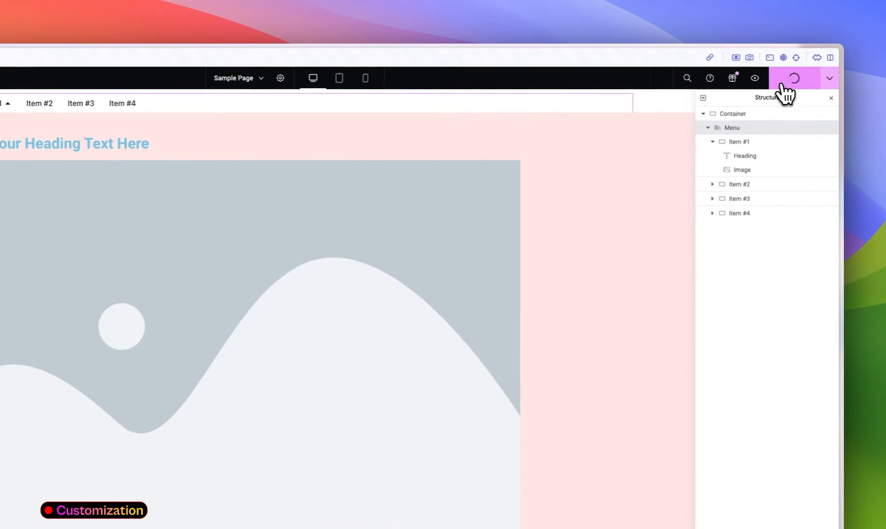
click(756, 79)
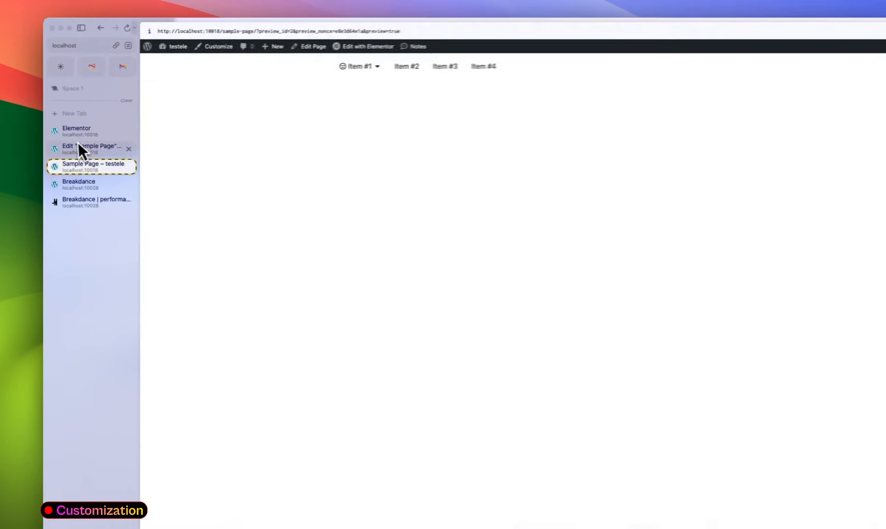
- Return to the Sample Page editor and set the Menu widget's content width to Fit To Content
click(66, 134)
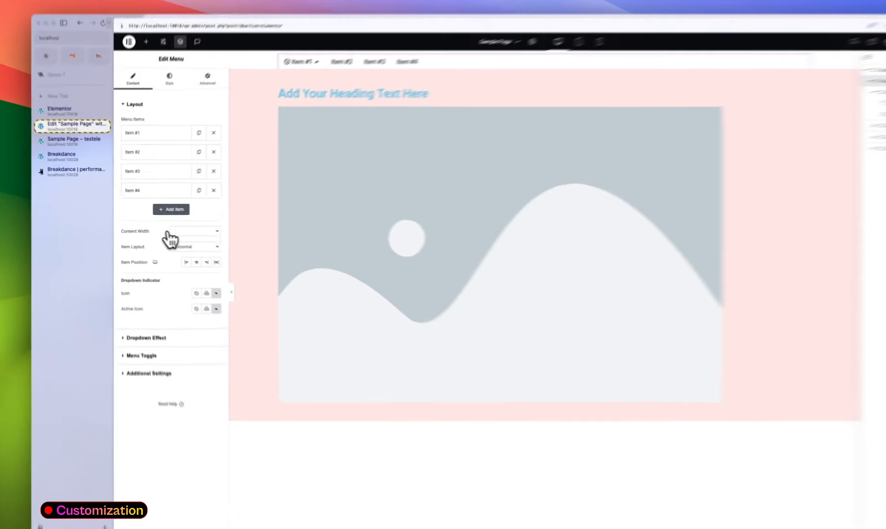
click(182, 226)
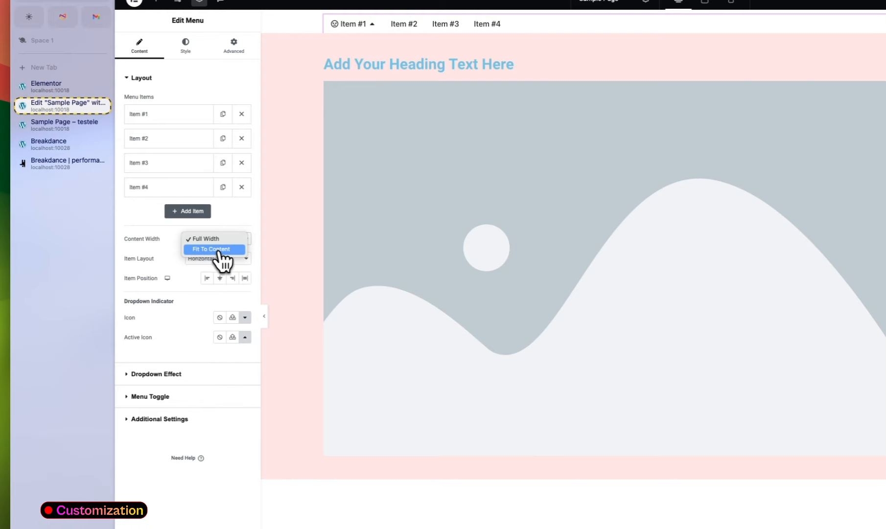
click(218, 250)
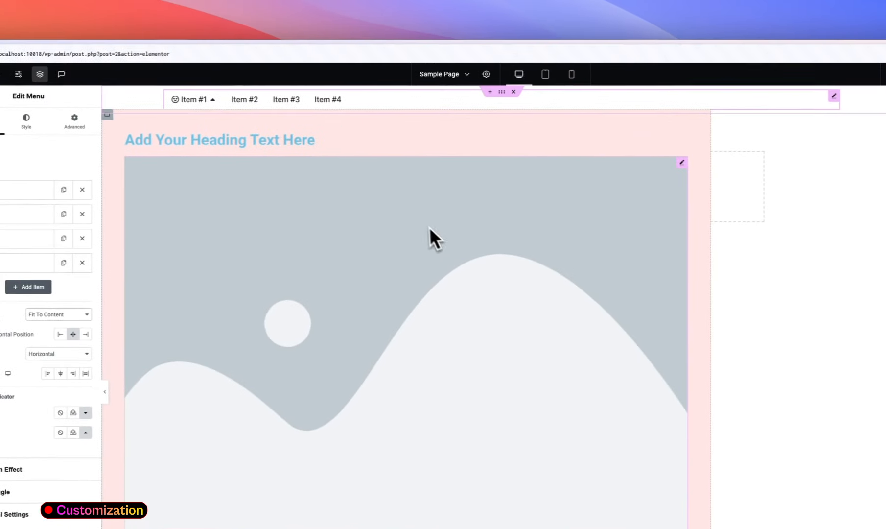
- Replace the dropdown's image with the framed picture placeholder from the Media Library
click(376, 236)
click(21, 215)
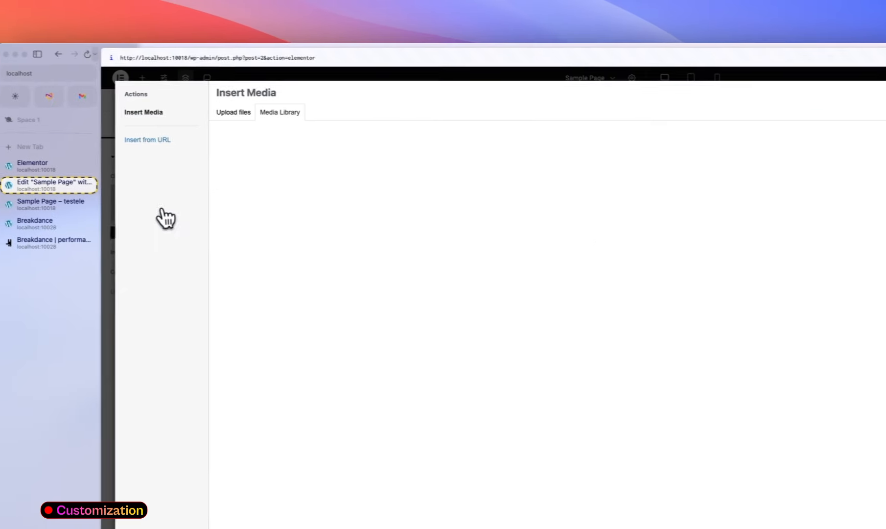
click(268, 207)
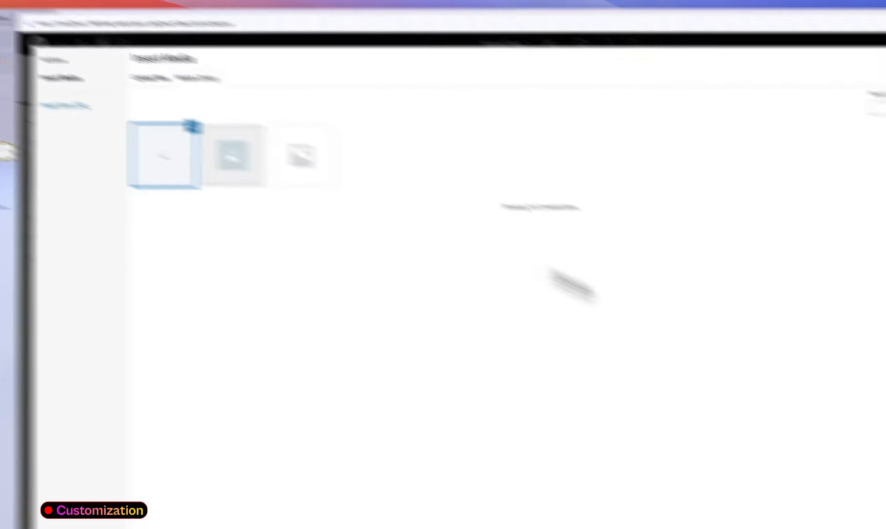
click(296, 170)
click(858, 486)
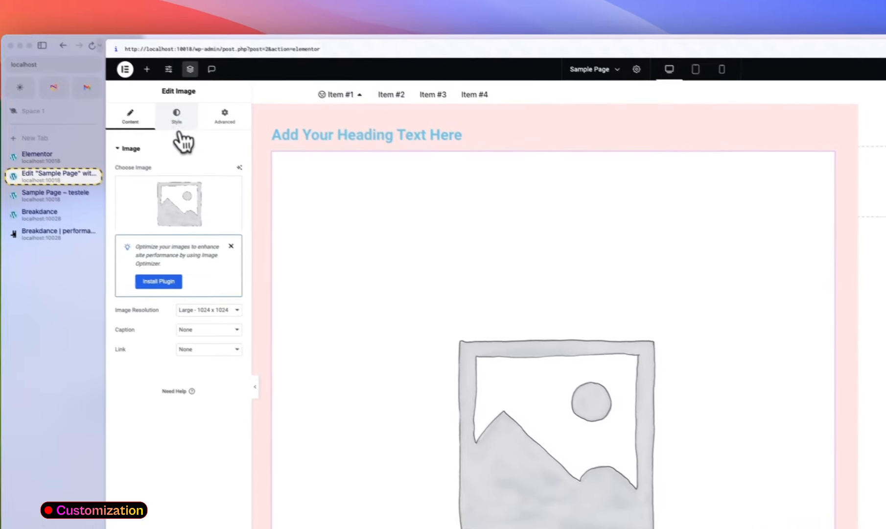
- Check the dropdown on the Sample Page front end and return to the page editor
click(177, 124)
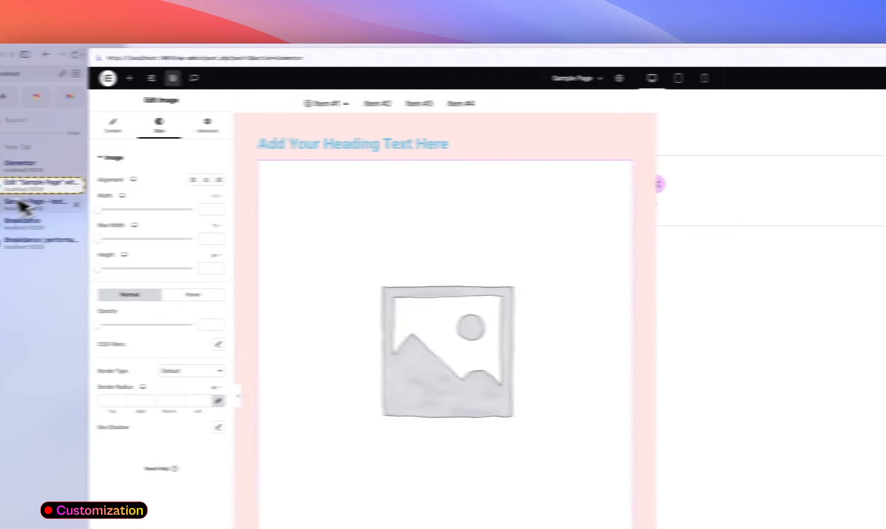
click(22, 204)
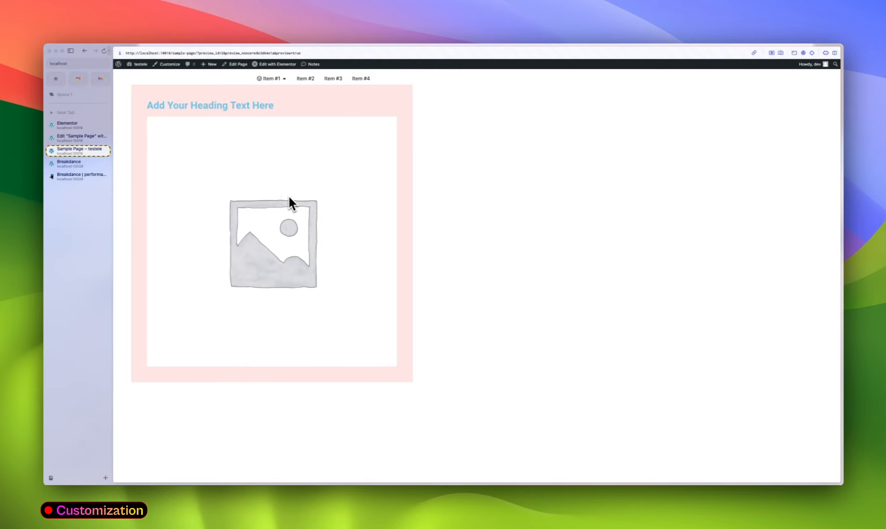
click(81, 137)
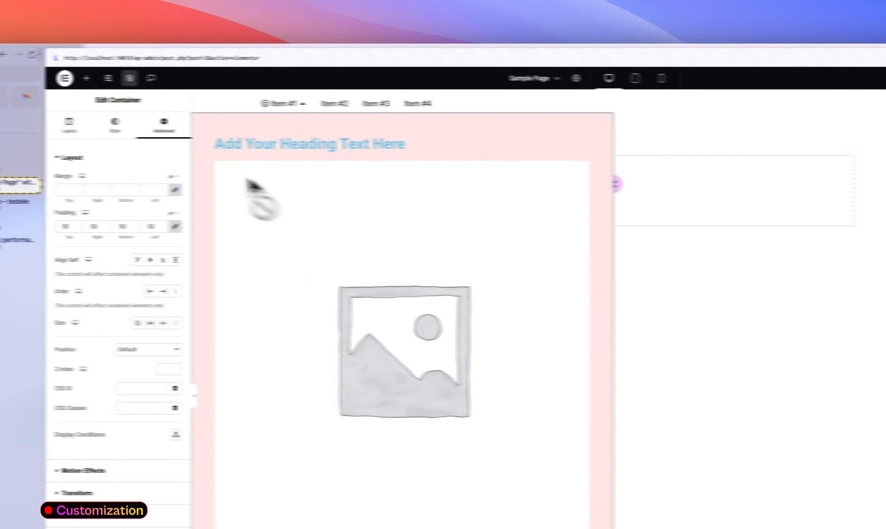
- Set the Item #1 container's width to 1440 px, arrange its items in a vertical column and publish the page
click(208, 131)
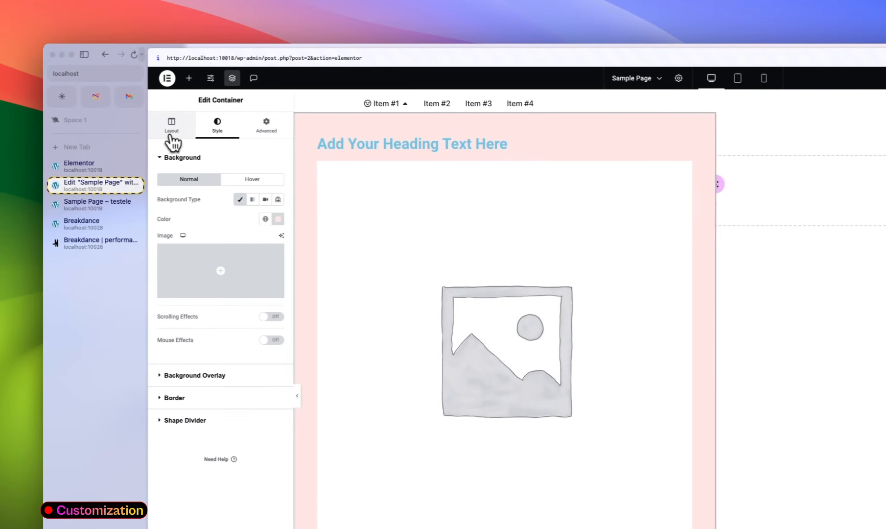
click(171, 127)
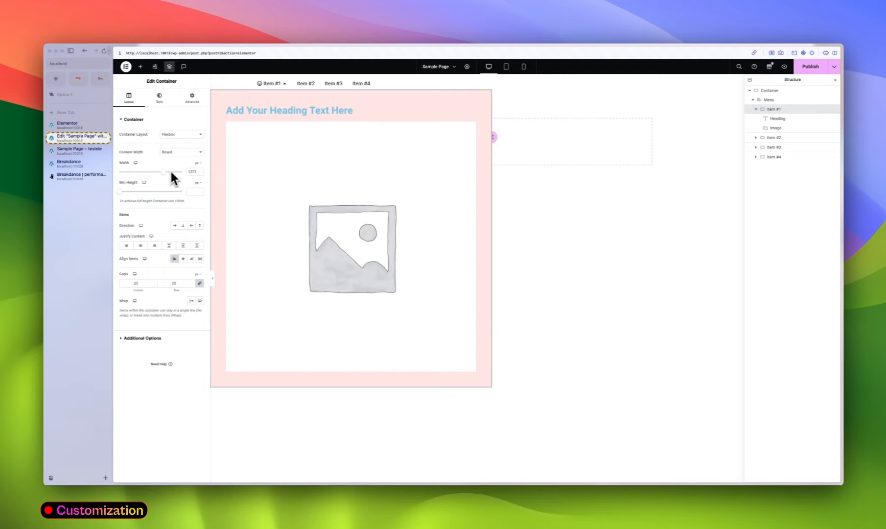
double_click(191, 173)
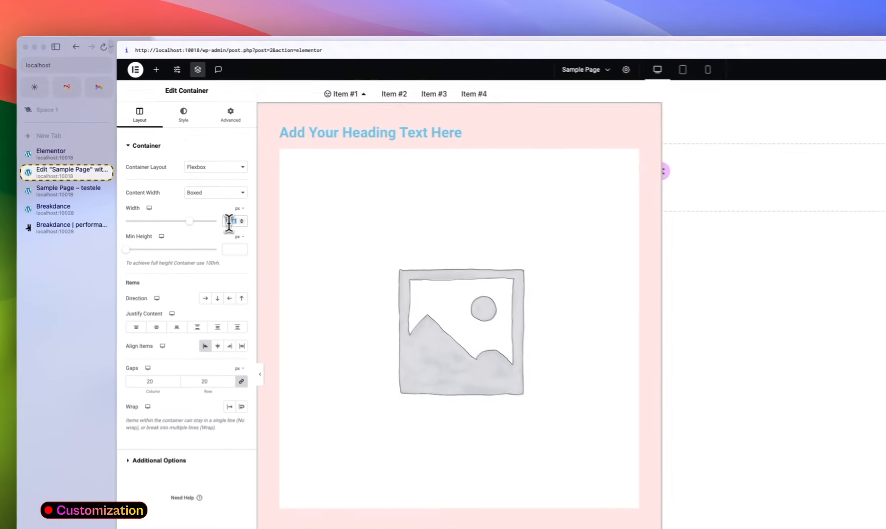
text(1440)
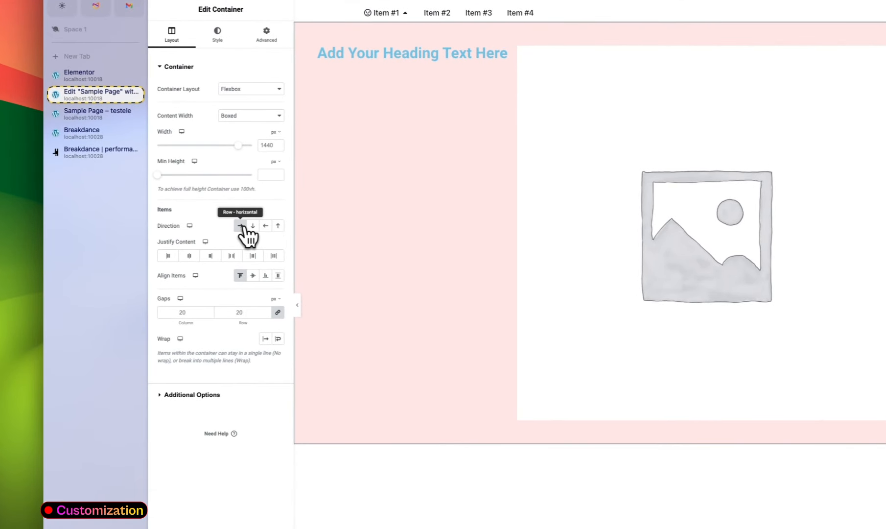
click(253, 227)
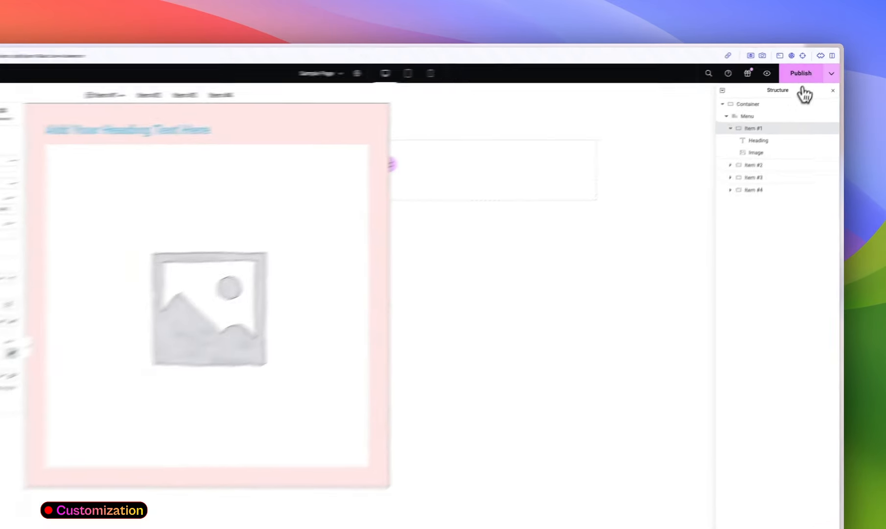
click(811, 67)
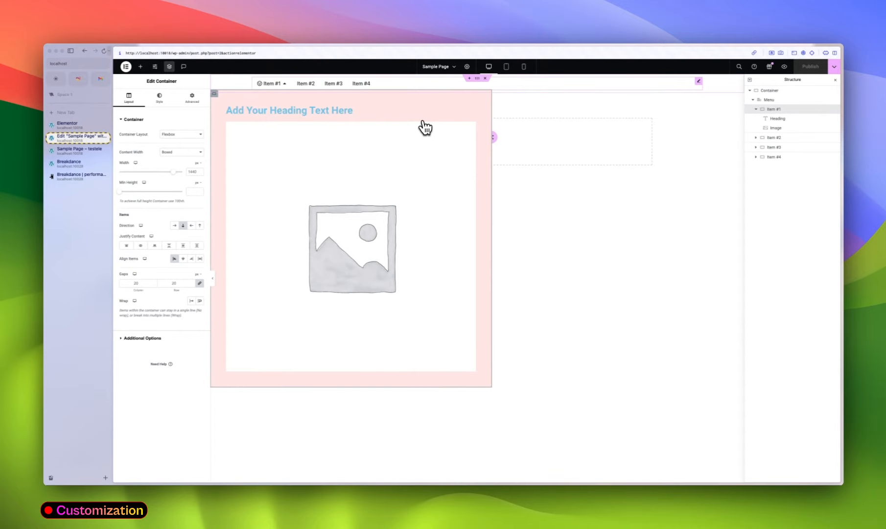
- Check the dropdown in tablet view, return to desktop view and set the dropdown image's width to 450 px
click(506, 68)
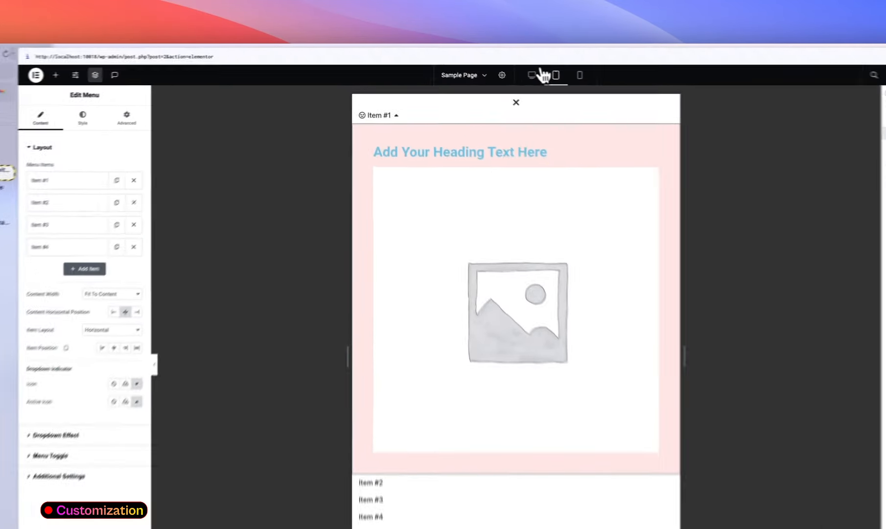
click(488, 66)
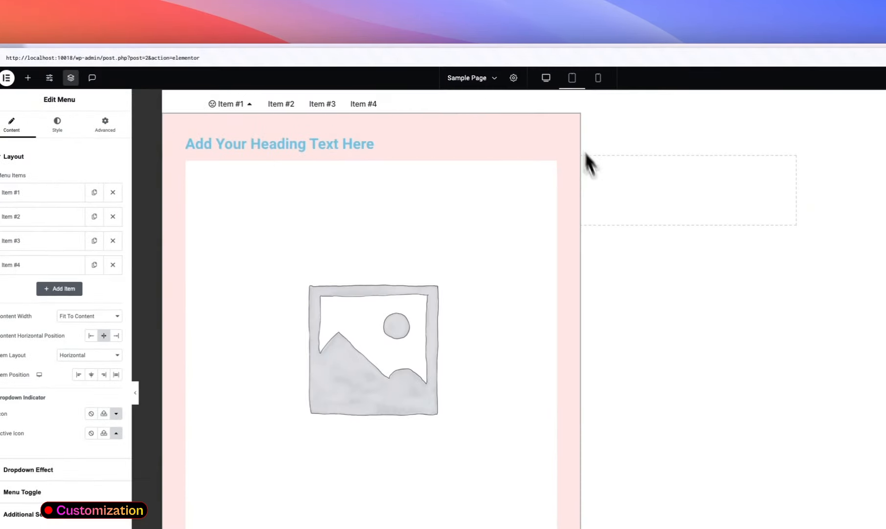
click(491, 224)
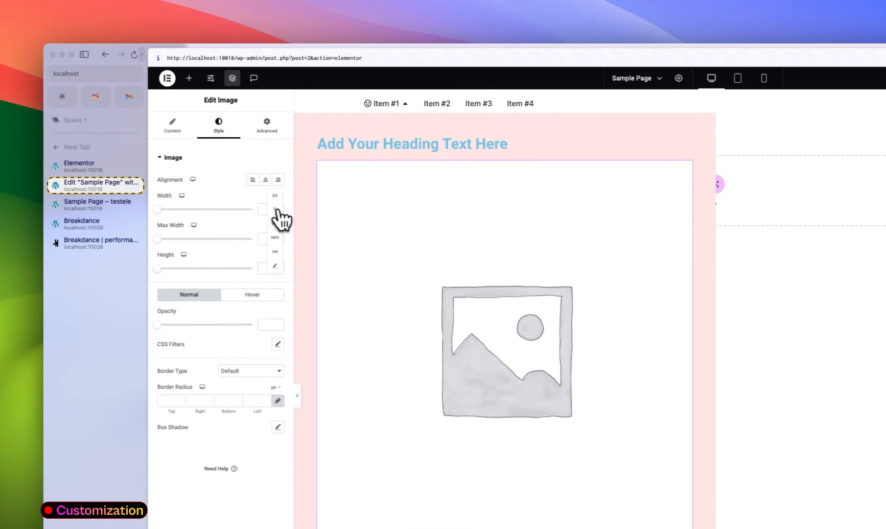
click(276, 209)
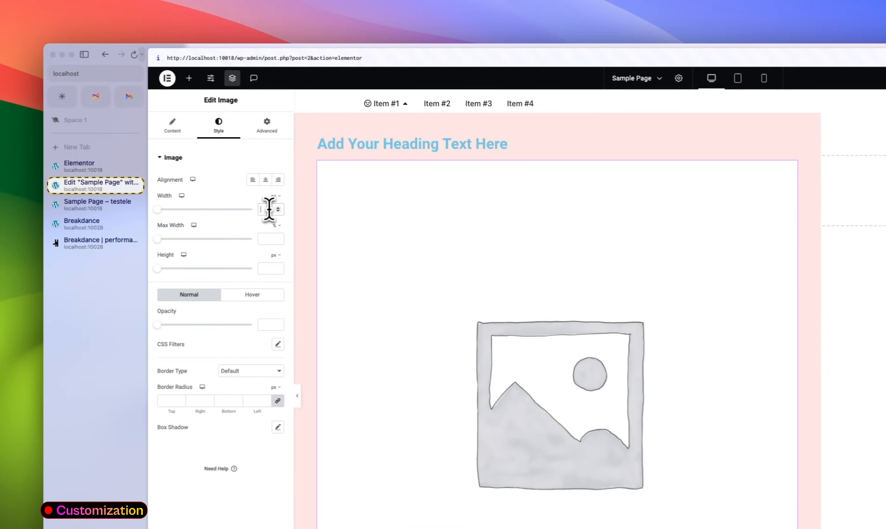
text(45)
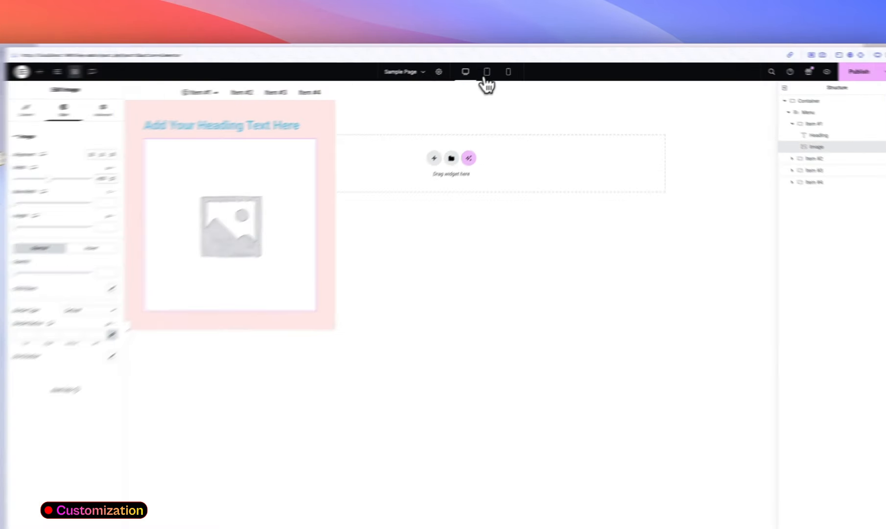
- Try different tablet widths for the Item #1 container, clear the value and return to desktop view
click(506, 66)
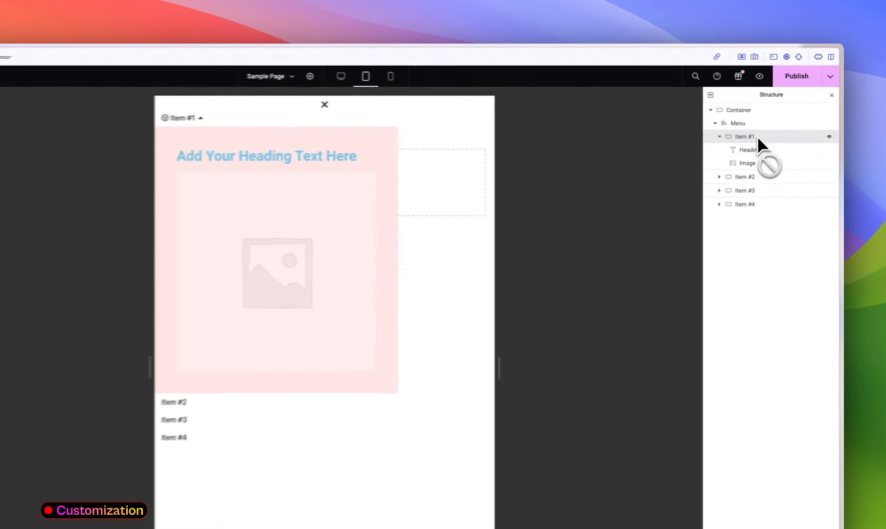
click(763, 146)
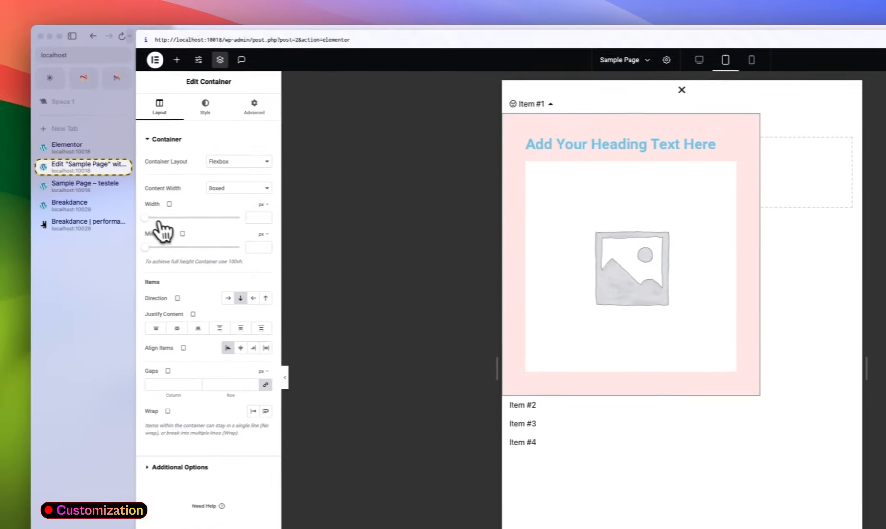
mouse_move(188, 225)
mouse_down()
mouse_move(193, 231)
mouse_move(176, 232)
mouse_up()
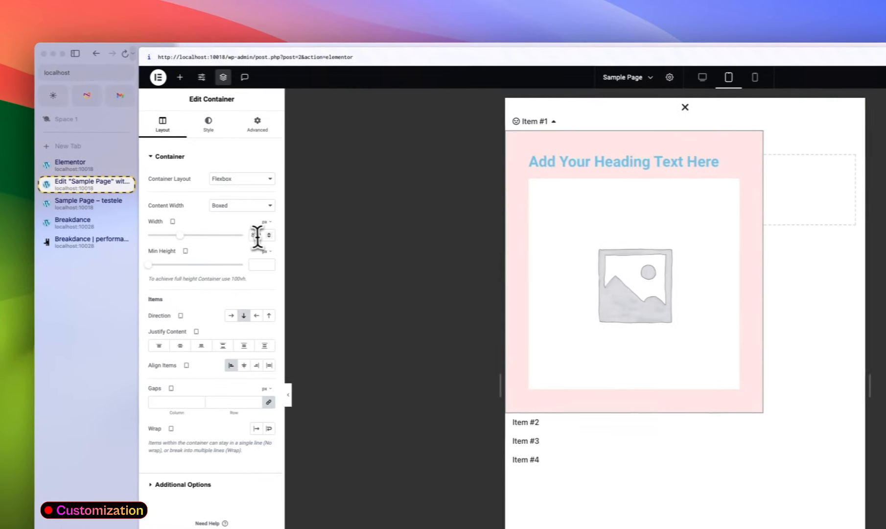
drag(172, 227, 250, 260)
text(8)
key(BackSpace)
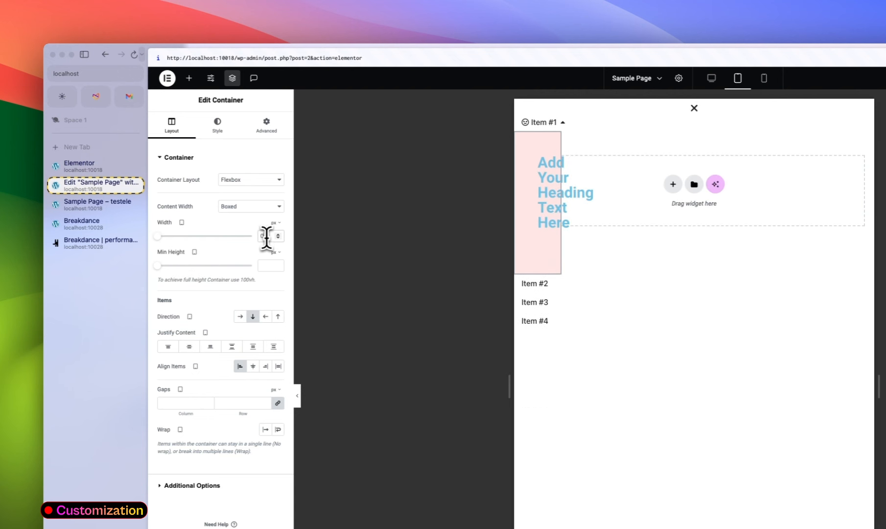
key(BackSpace)
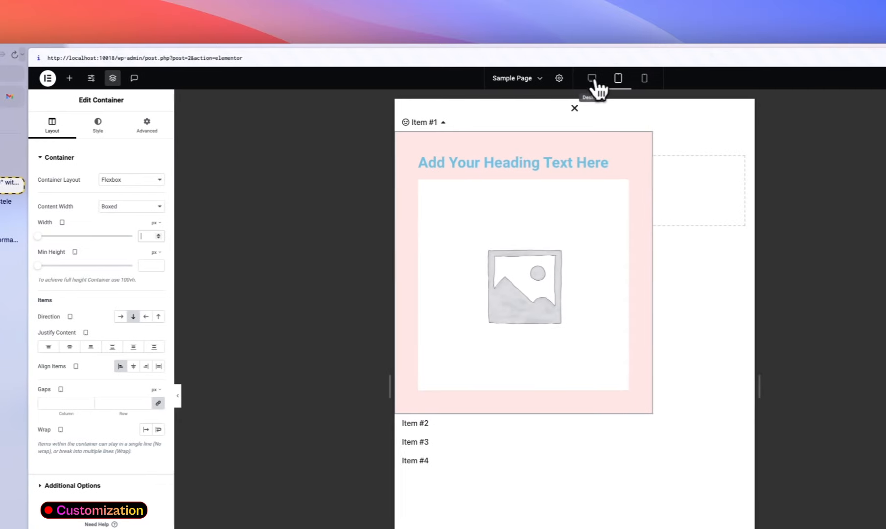
click(711, 78)
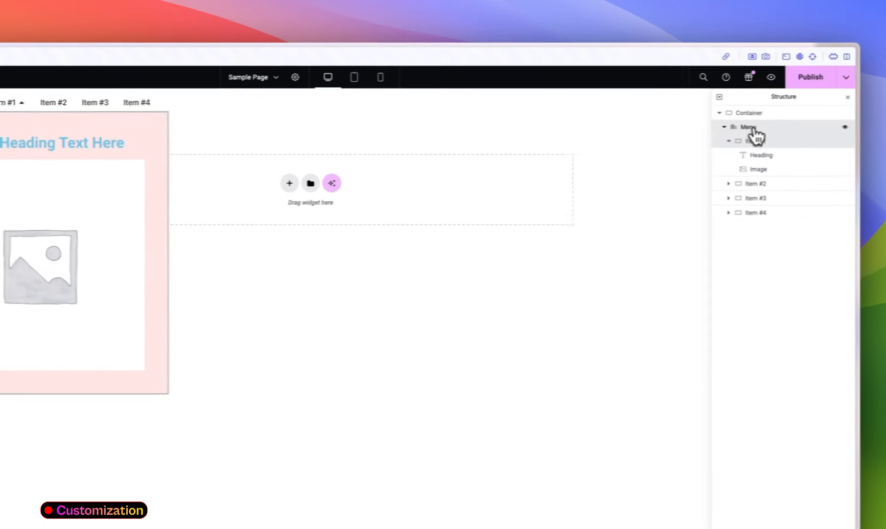
- Select the Menu widget and compare its dropdown in mobile, tablet and desktop views
click(753, 130)
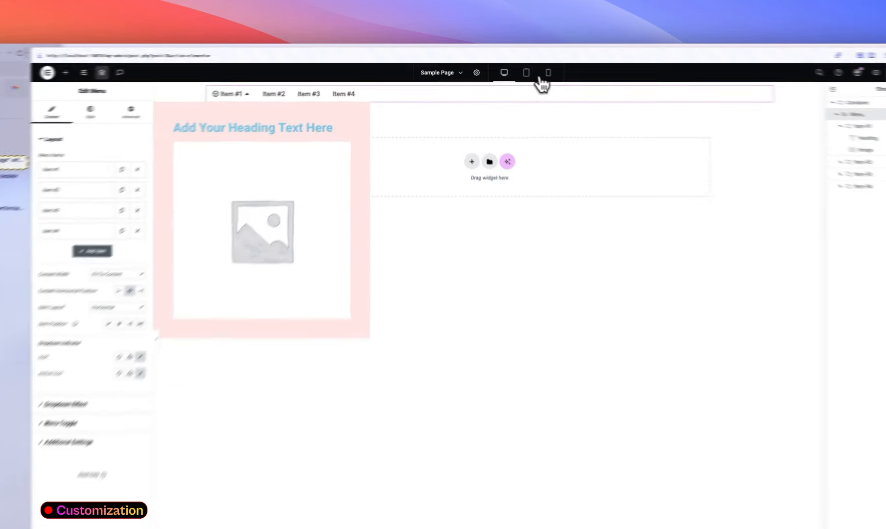
click(524, 66)
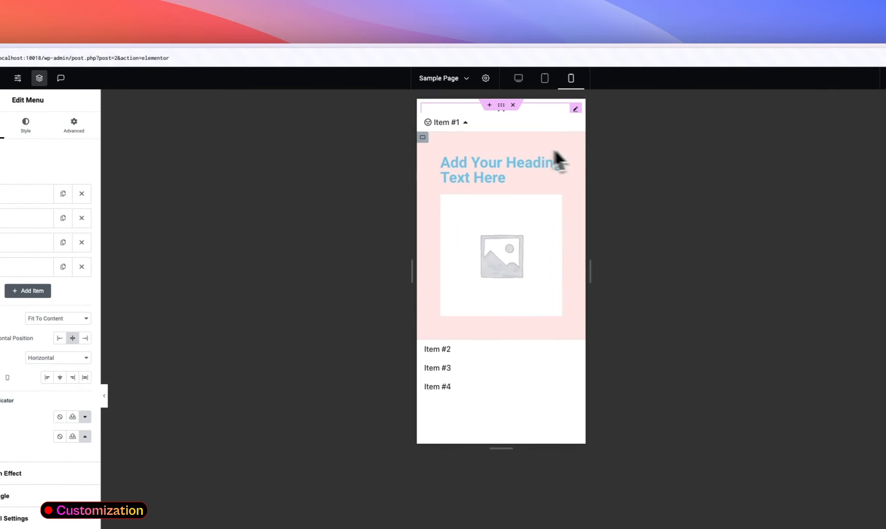
click(544, 78)
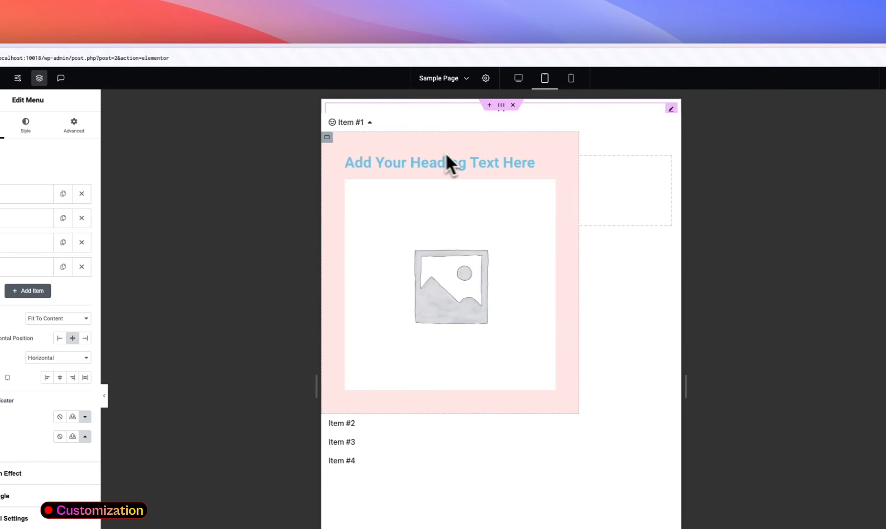
click(517, 84)
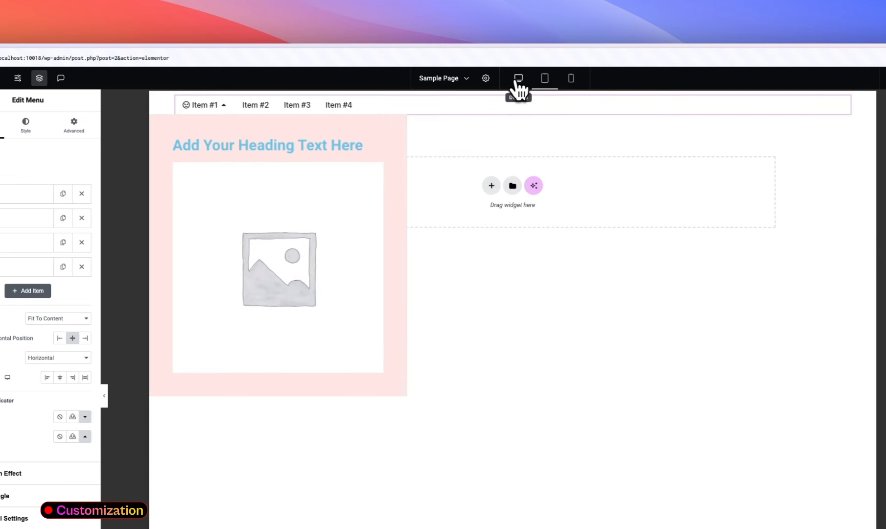
click(545, 80)
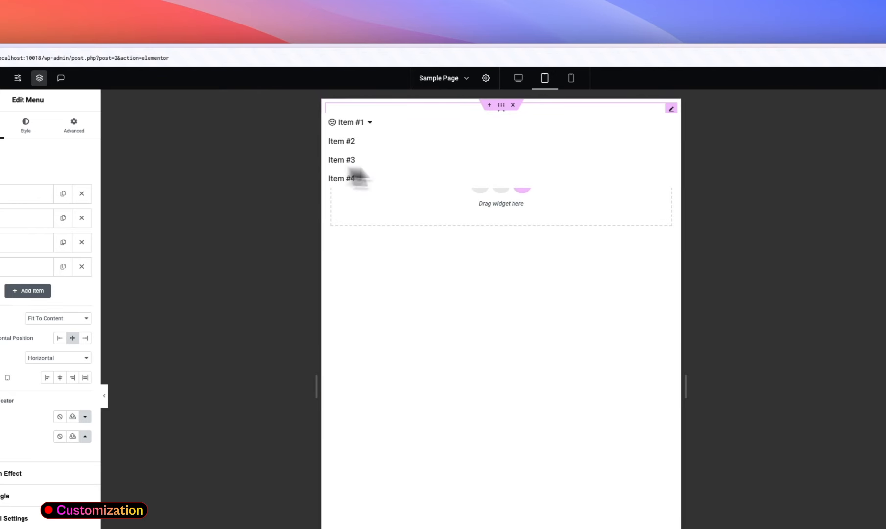
click(518, 78)
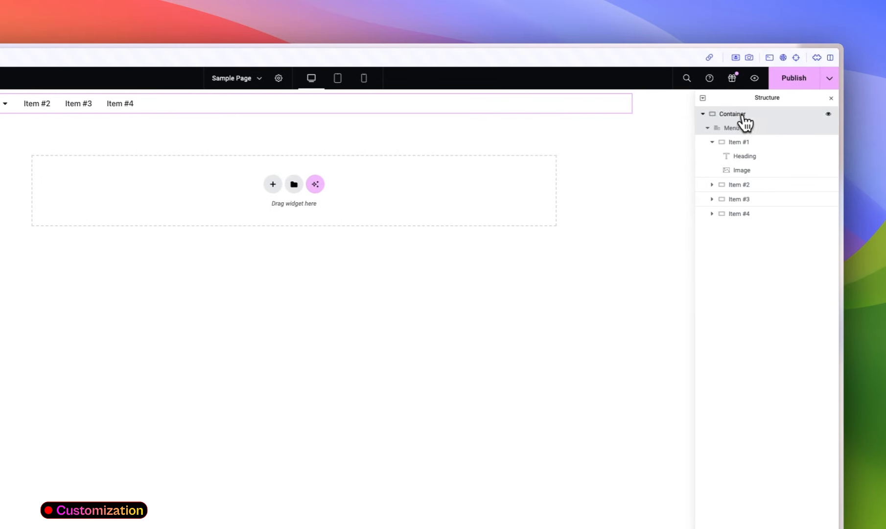
- Select the outer container and examine the nesting of the Menu and its Item #1 in the page structure
click(741, 115)
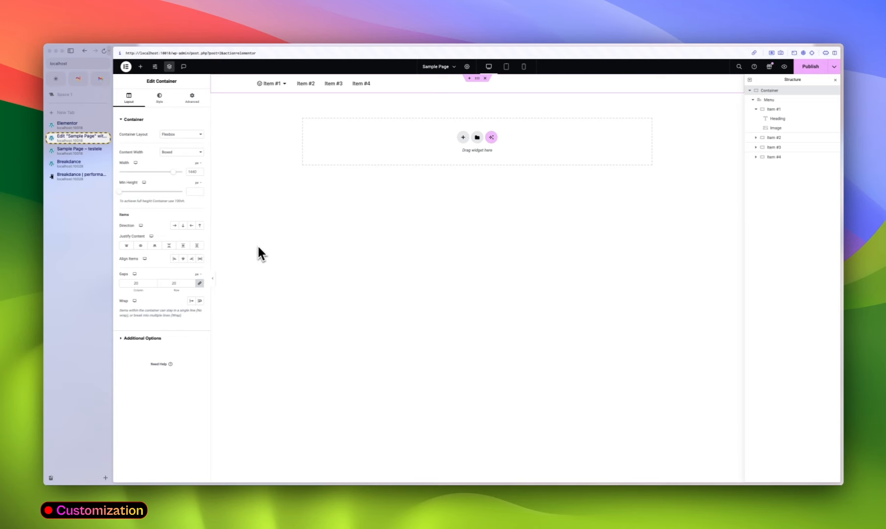
click(753, 100)
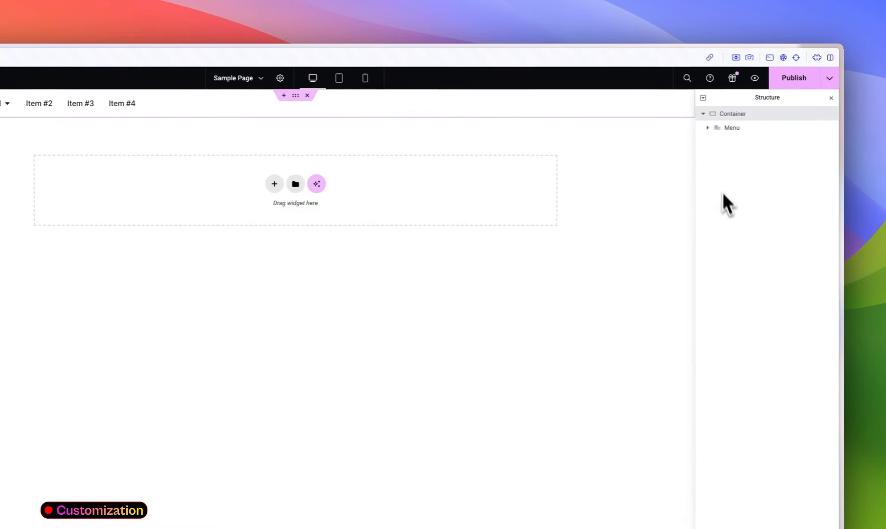
click(708, 129)
click(713, 142)
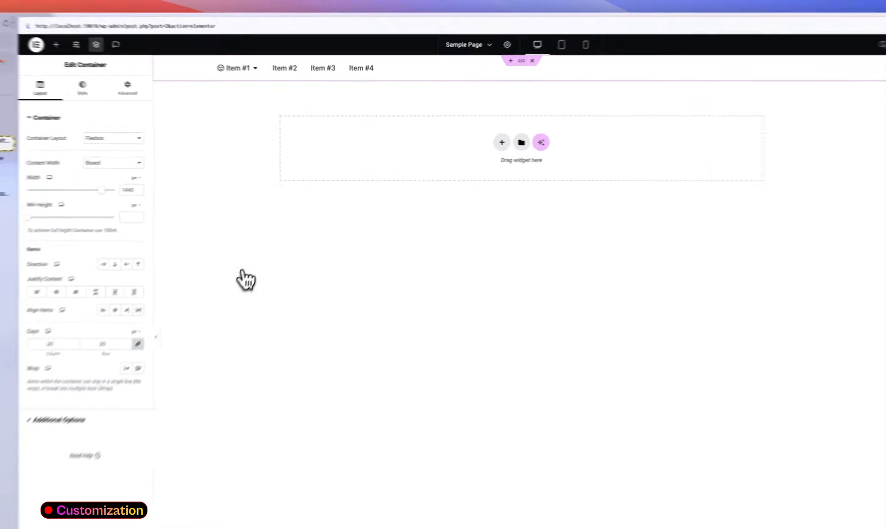
- Switch to the performance page in the Breakdance builder and add a Header Builder element
click(68, 176)
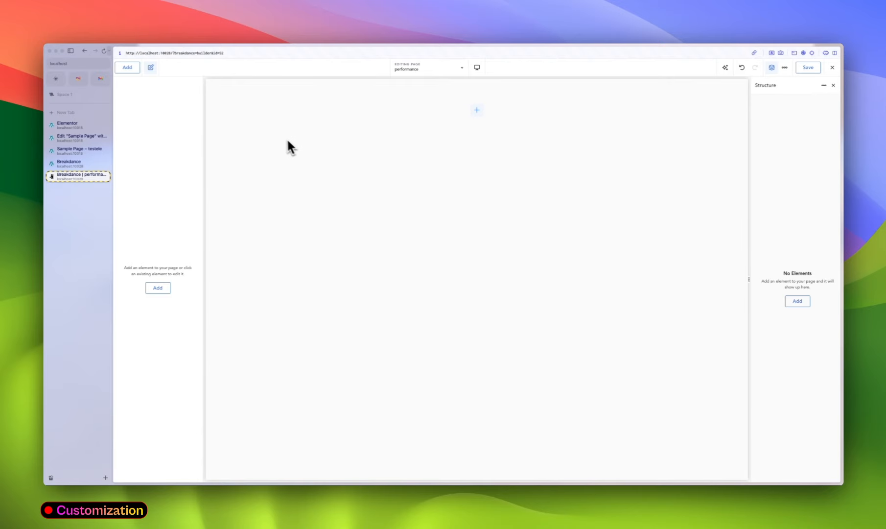
click(127, 67)
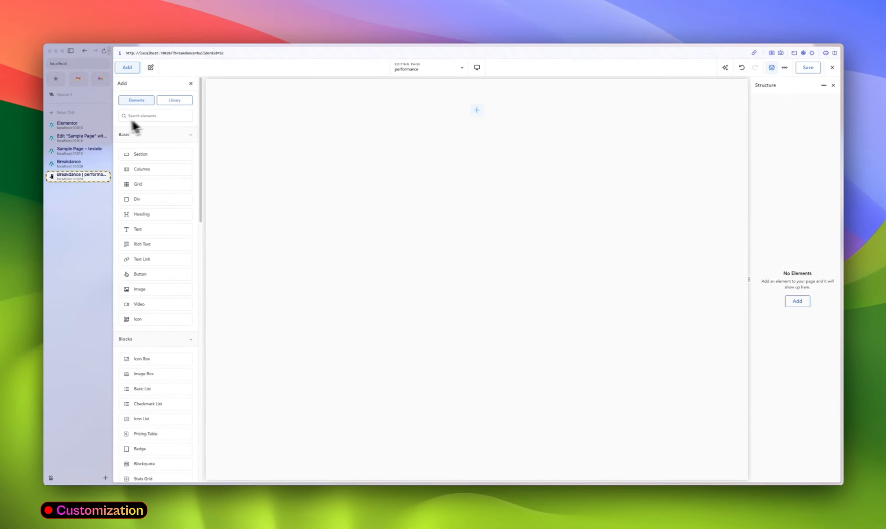
click(154, 116)
text(header)
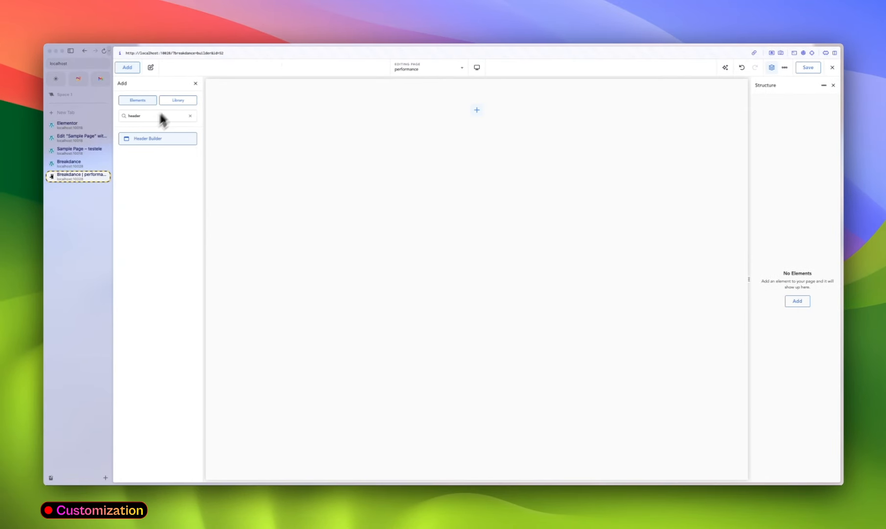
click(163, 138)
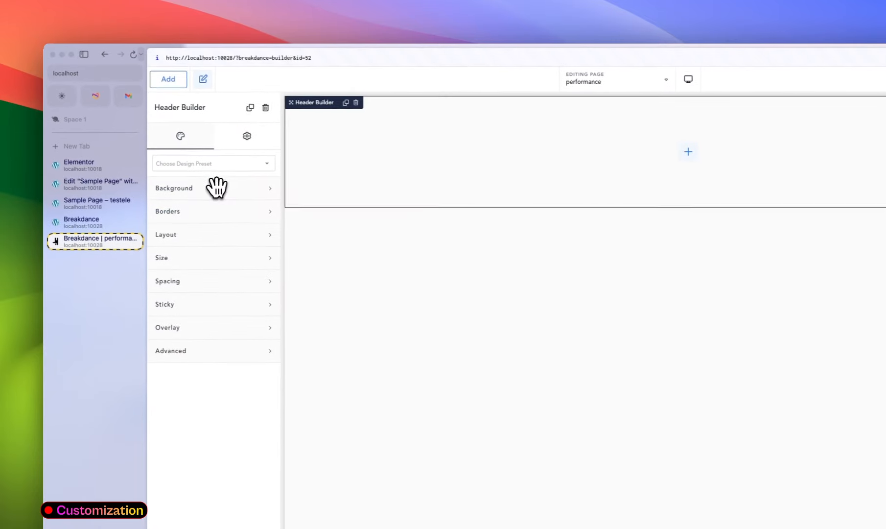
- Search the element library for menu, add a Menu Builder to the header, and select the Header Builder
click(172, 80)
text(m)
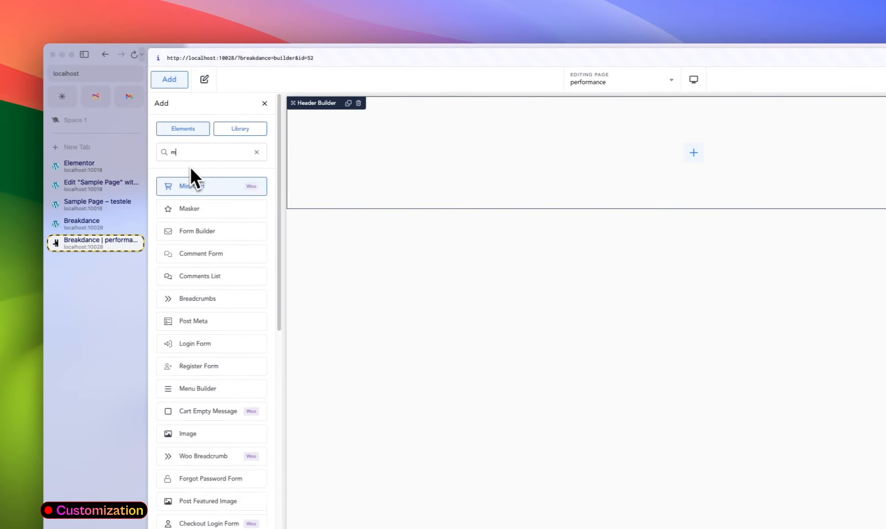
text(enu)
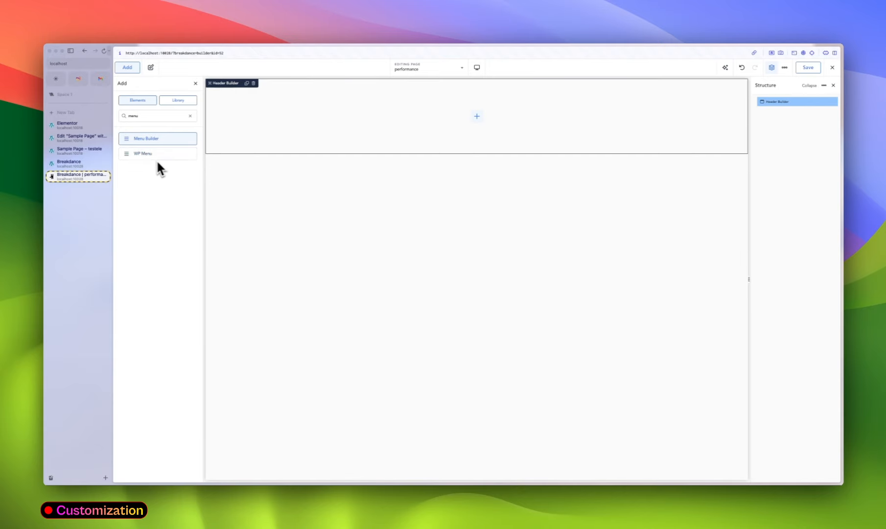
click(157, 138)
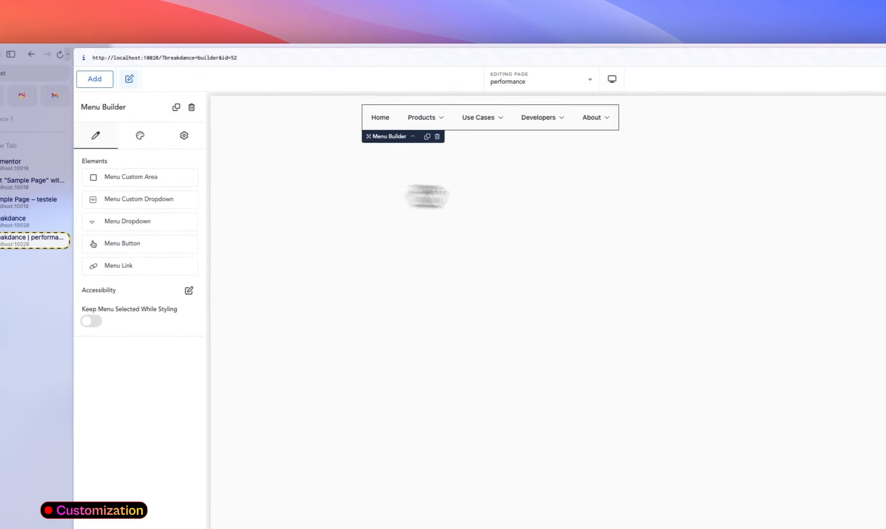
click(253, 127)
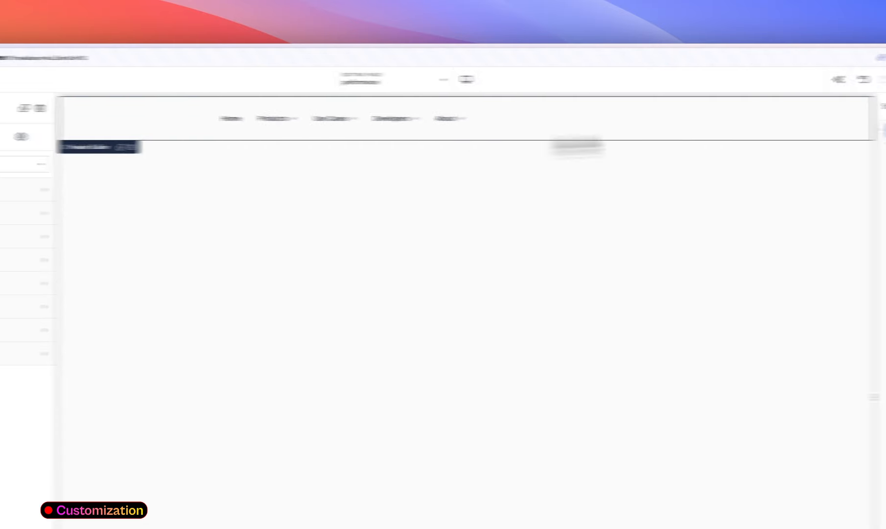
- Save the performance page and open its front end in another browser tab
click(807, 83)
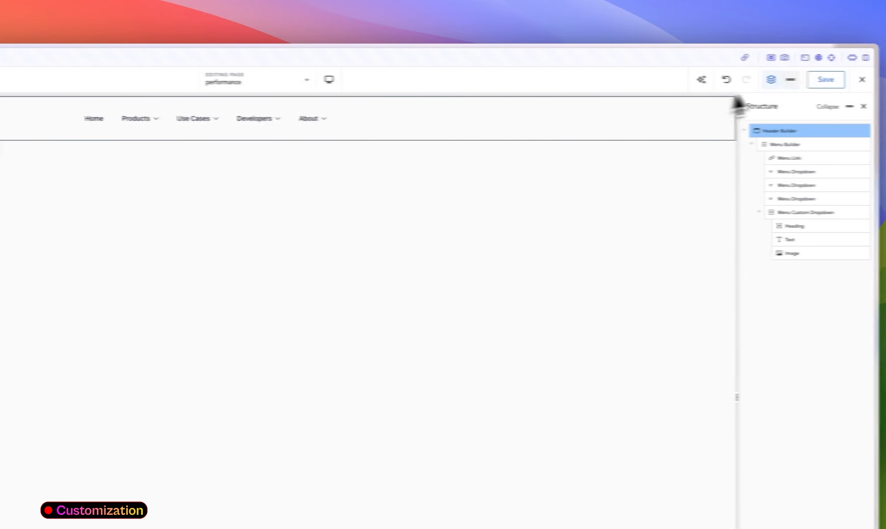
click(862, 80)
click(852, 102)
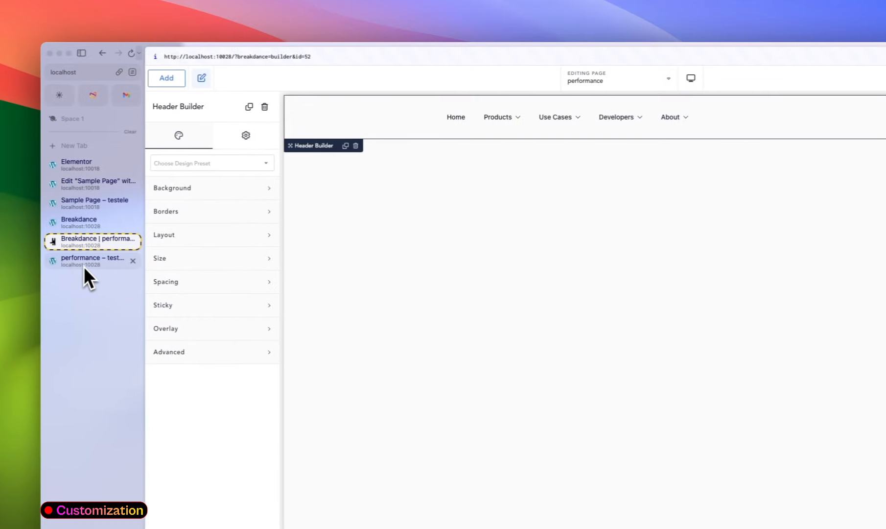
click(86, 262)
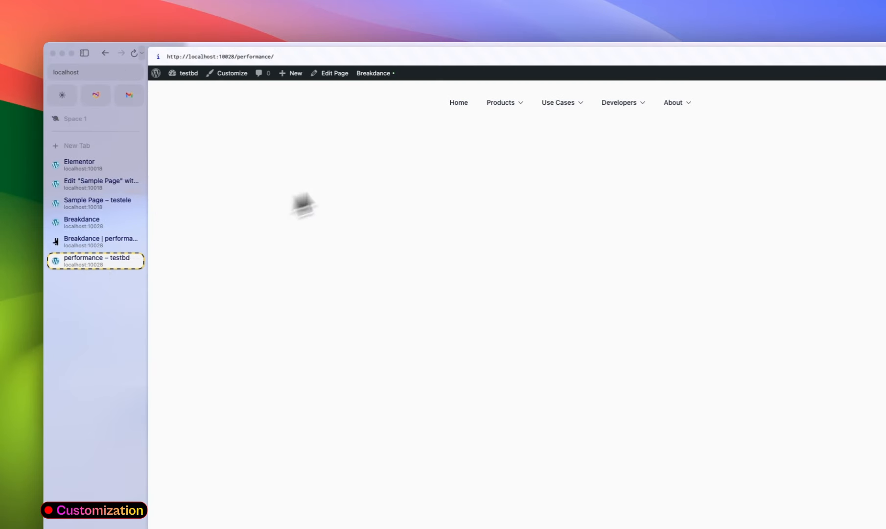
- Examine the Products, Use Cases, Developers and About dropdowns in the page's front-end menu
mouse_move(506, 105)
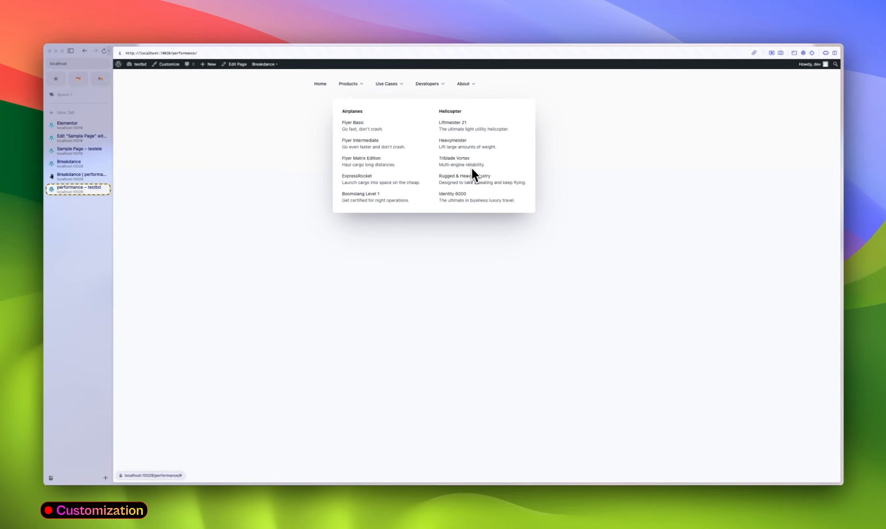
mouse_move(403, 91)
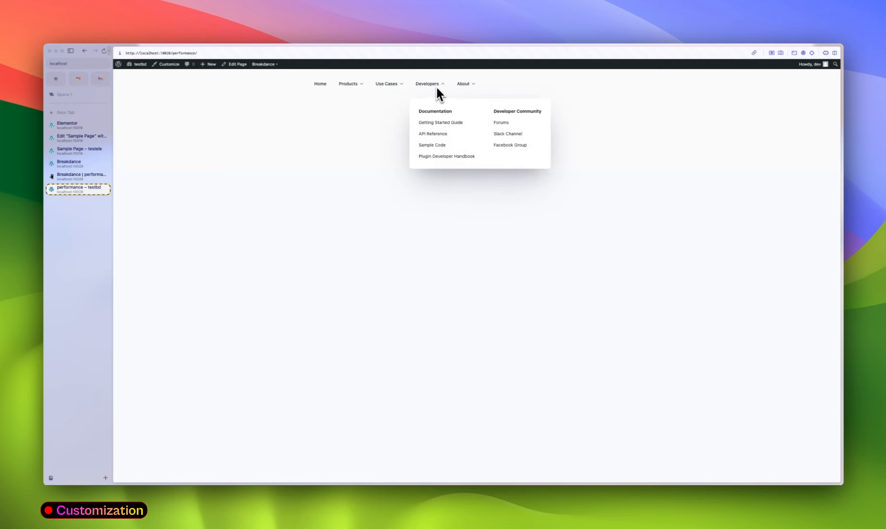
mouse_move(461, 88)
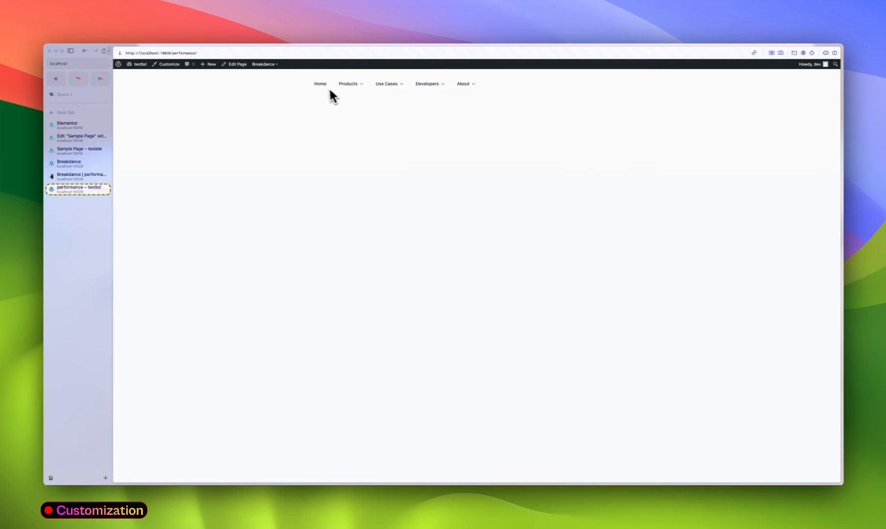
mouse_move(346, 95)
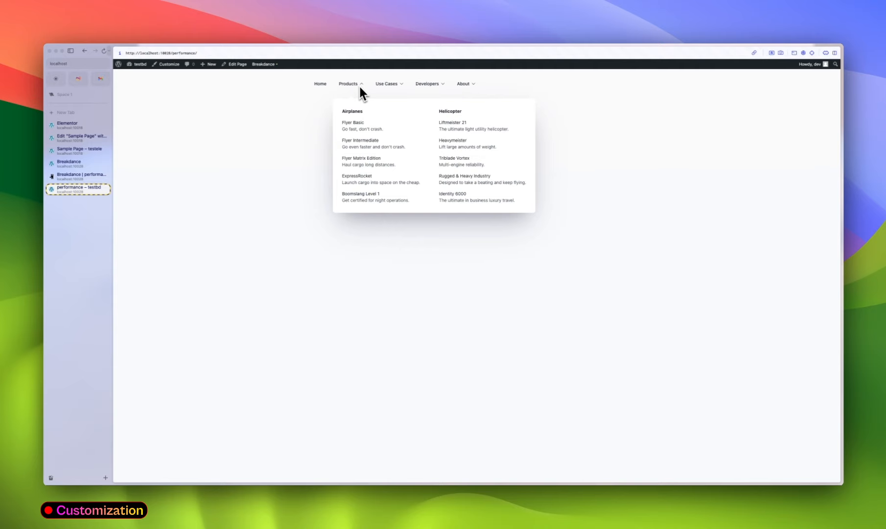
- Return to the Breakdance builder and delete the default Menu Link and all dropdowns inside the Menu Builder
click(78, 177)
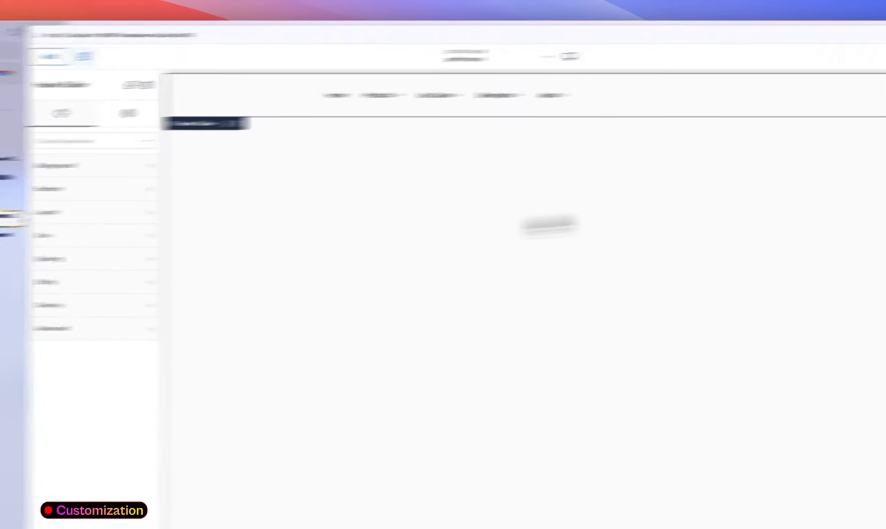
click(771, 168)
click(781, 159)
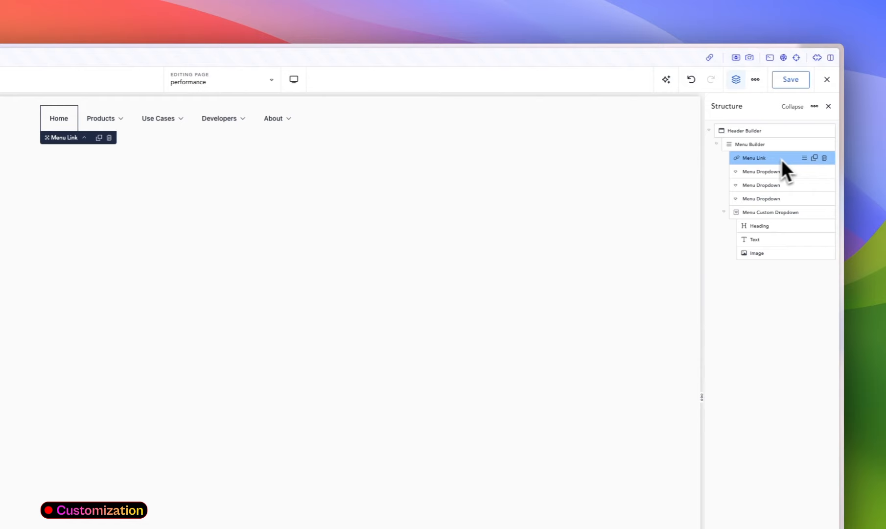
click(824, 157)
click(824, 157)
click(824, 158)
click(823, 158)
click(824, 157)
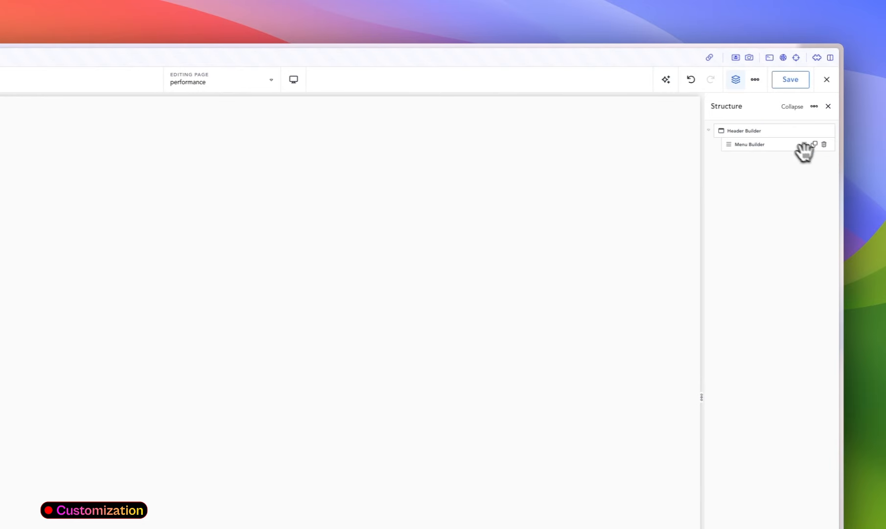
click(752, 144)
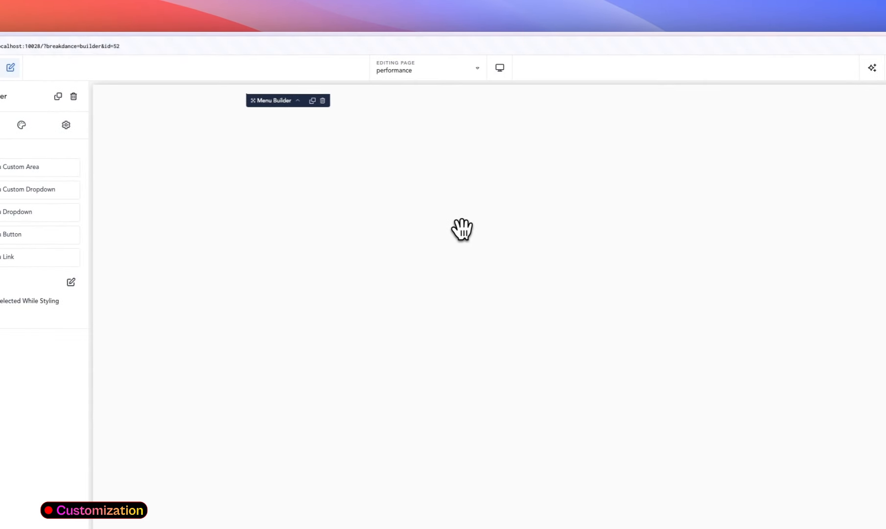
- Switch to the Elementor Sample Page to review the Item #1 menu dropdown, and return to the Breakdance builder
click(93, 185)
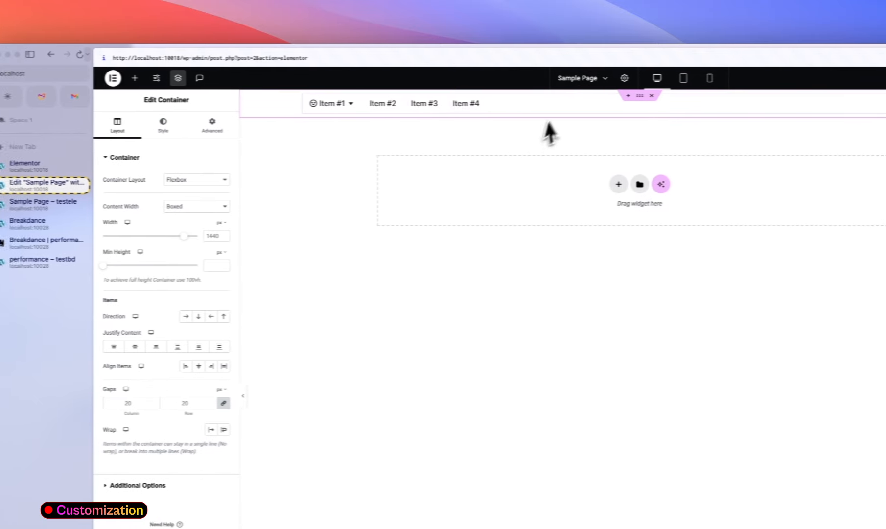
click(344, 104)
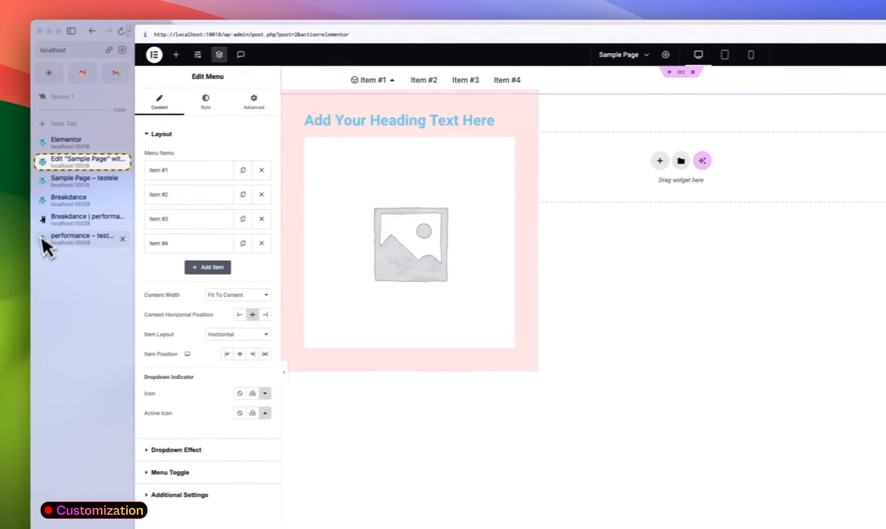
click(29, 240)
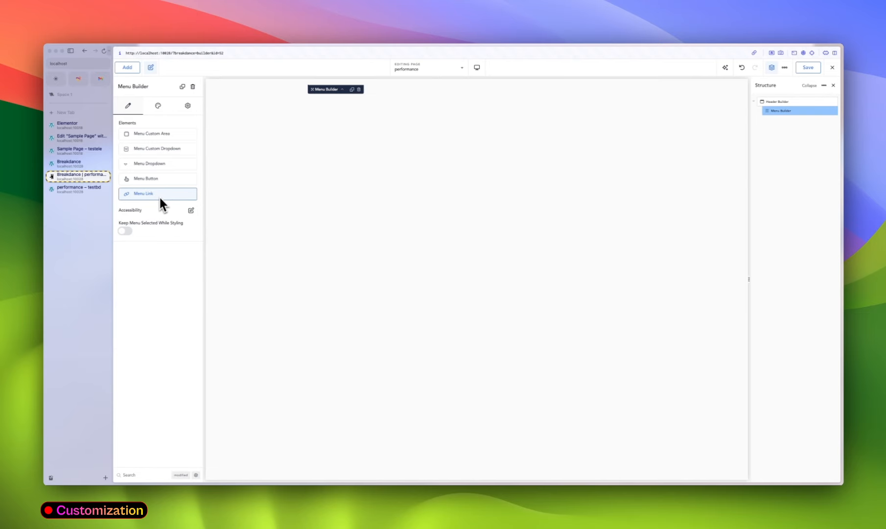
- Enable Keep Menu Selected While Styling and add a Menu Custom Dropdown with the text Hello
click(129, 231)
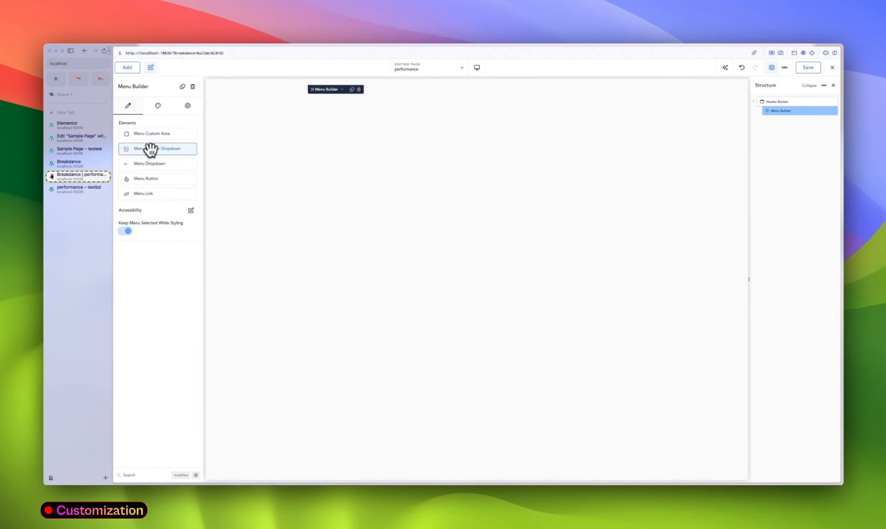
click(153, 149)
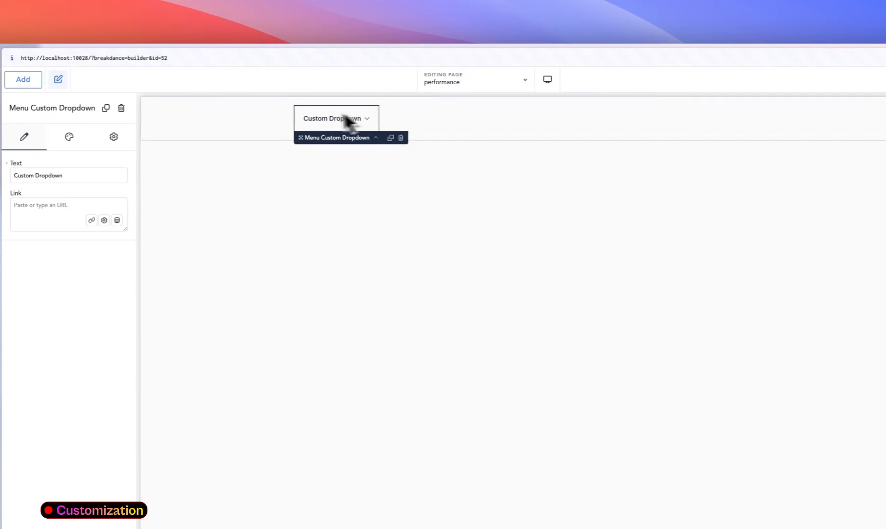
triple_click(187, 175)
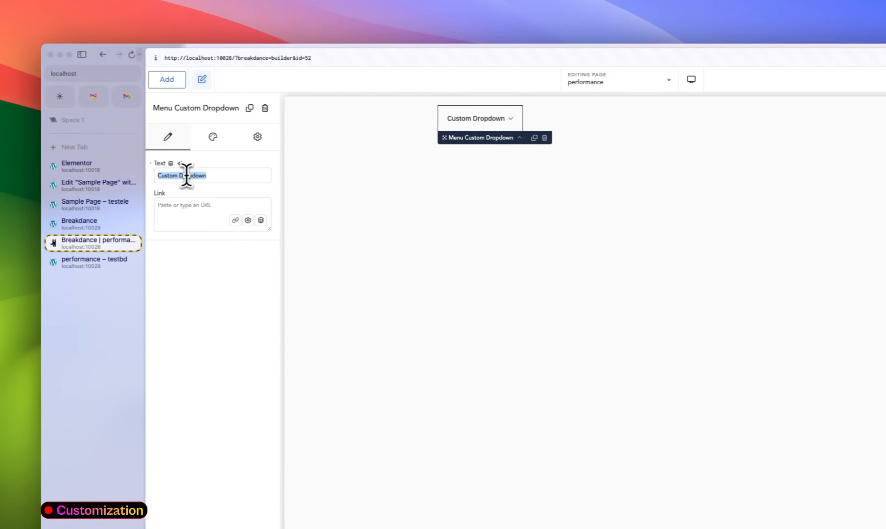
text(Hello)
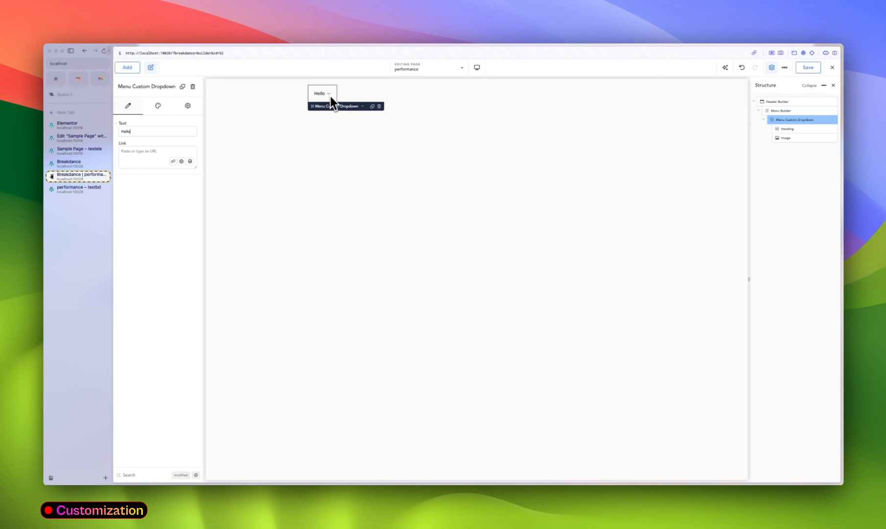
- Try Bd Product 4 as the Hello dropdown's link target and dismiss the link dialog
click(174, 161)
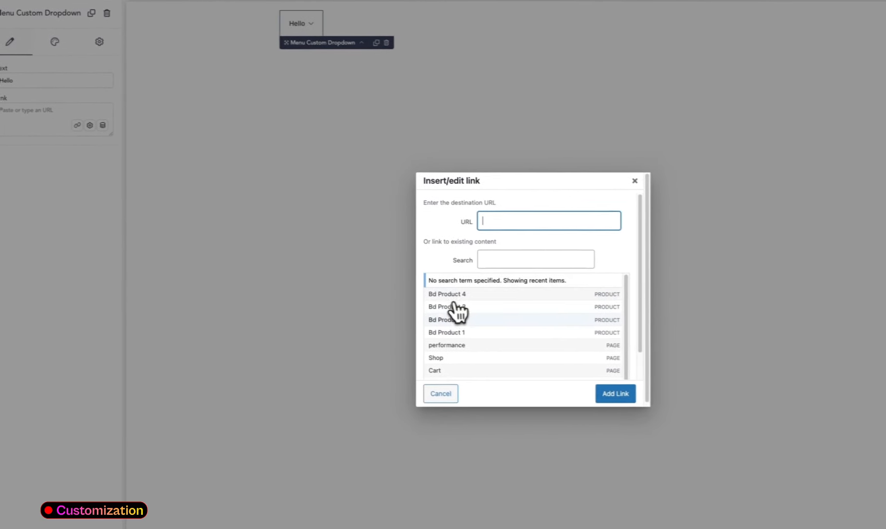
click(463, 295)
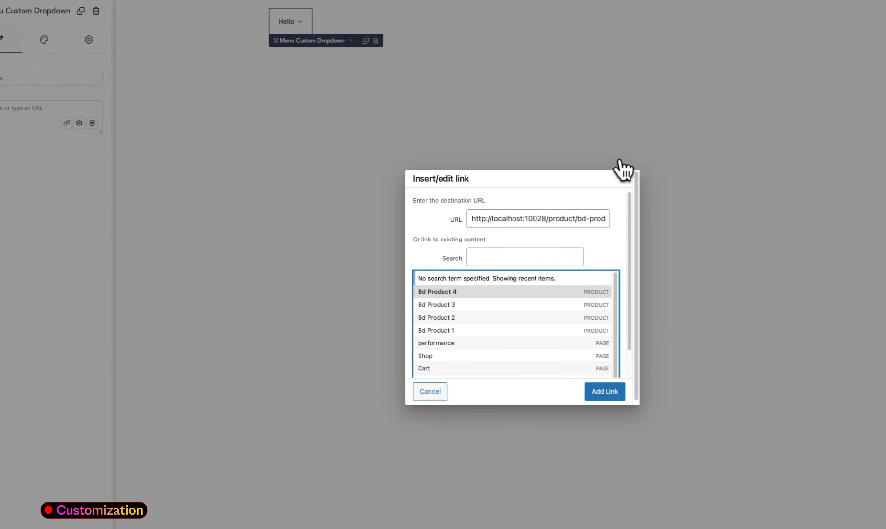
click(623, 173)
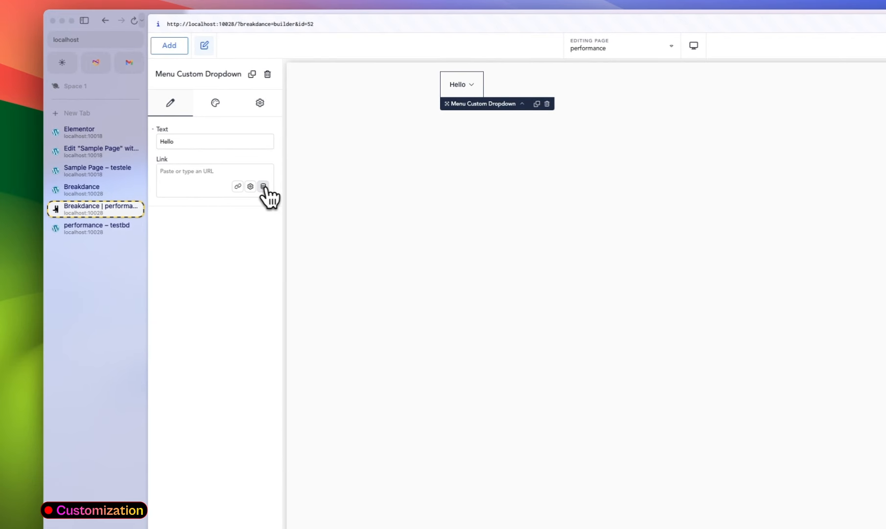
- Try the Action link type with Control Slider and Popup on the Hello dropdown, and reset the link
click(250, 186)
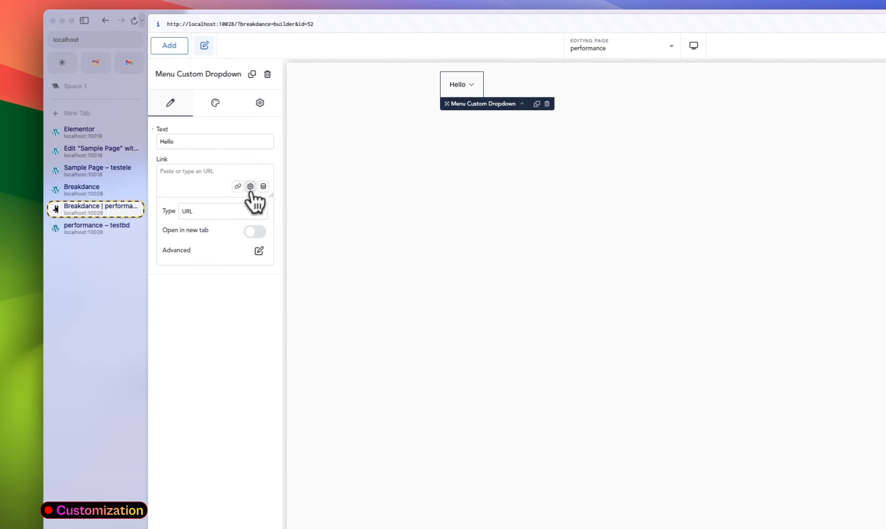
click(245, 211)
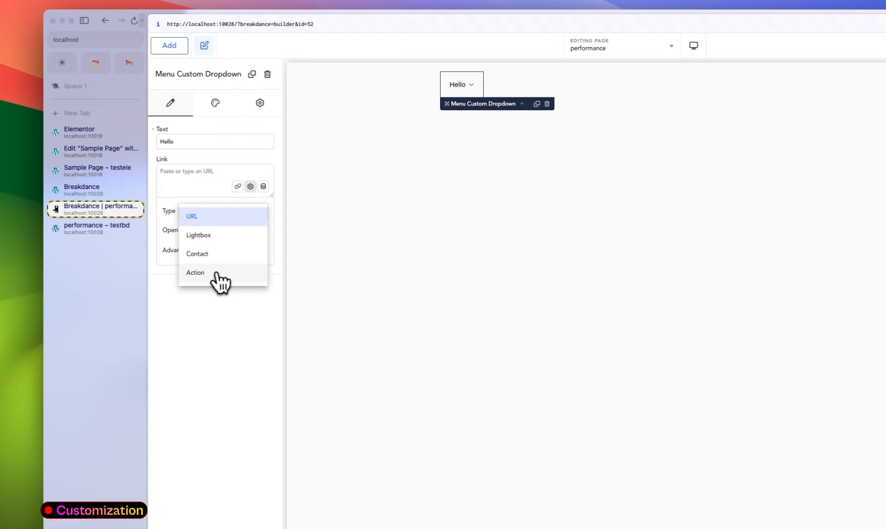
click(195, 272)
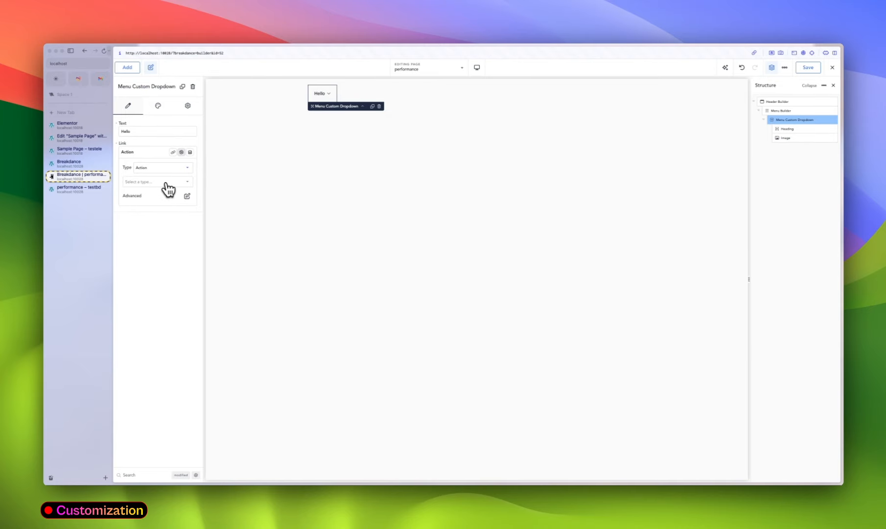
click(166, 183)
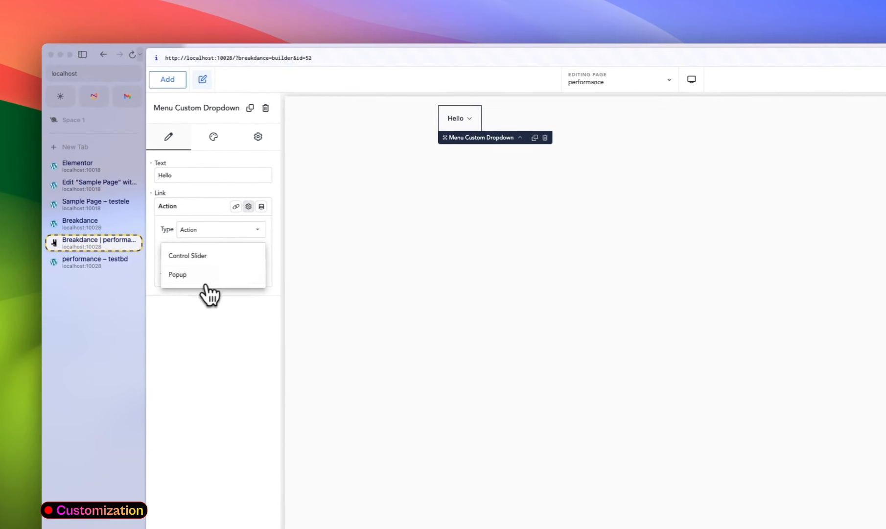
click(201, 255)
click(216, 254)
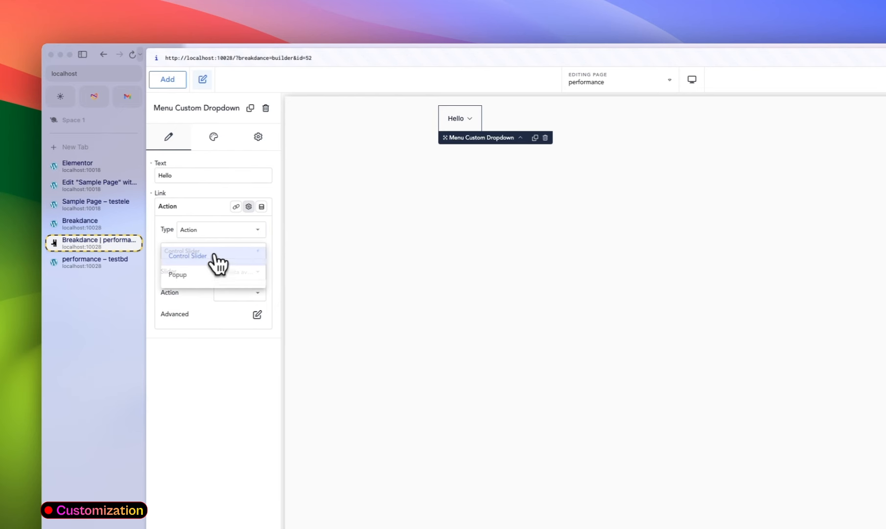
click(212, 276)
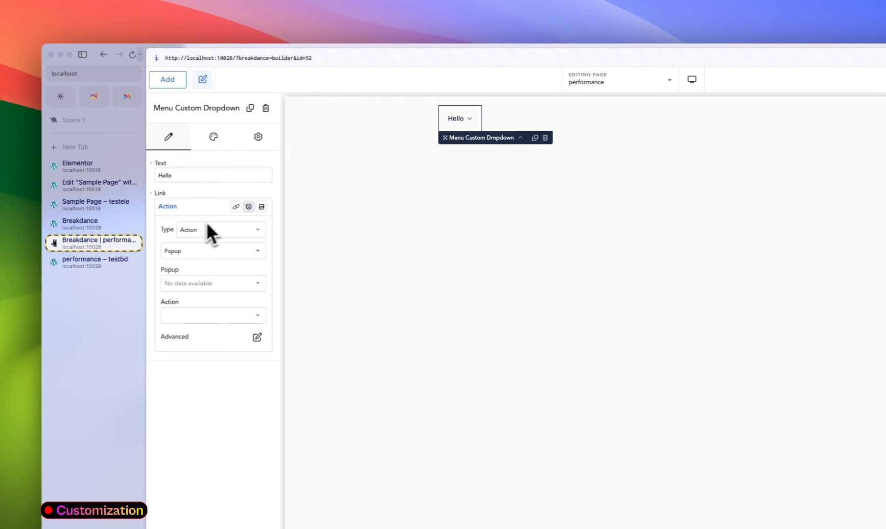
click(249, 206)
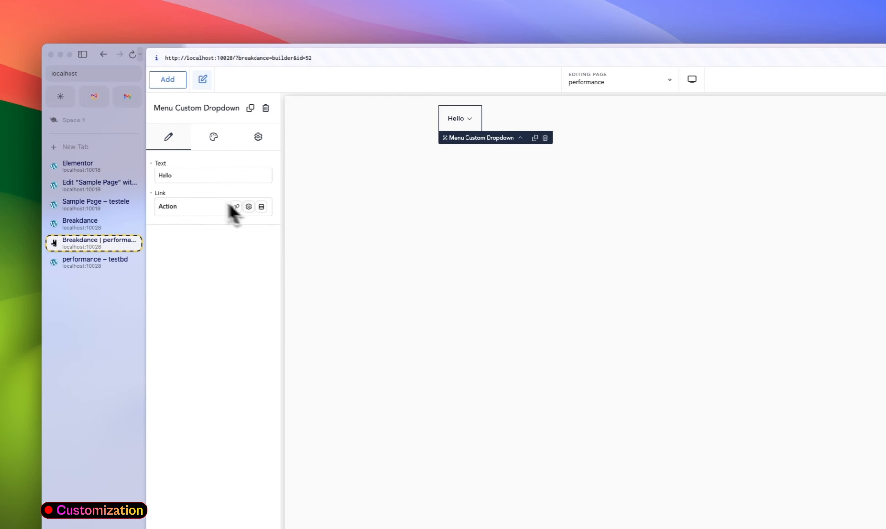
click(151, 193)
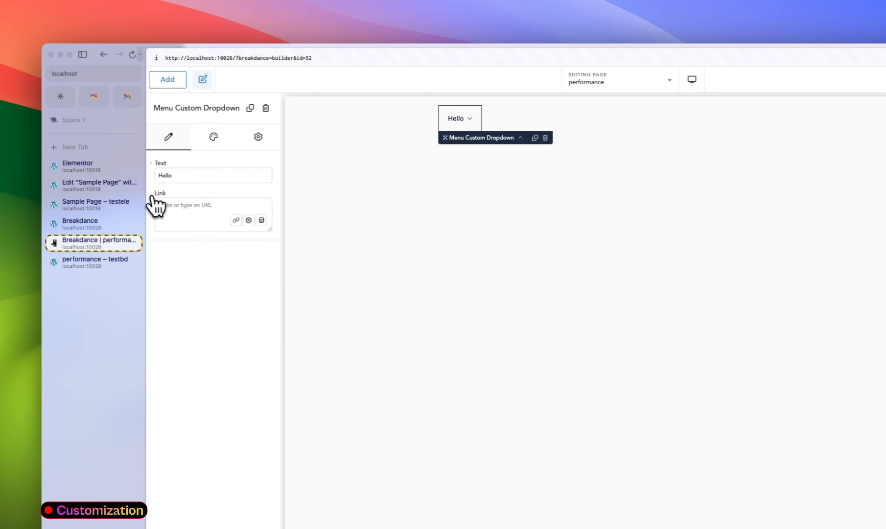
- Set the Hello dropdown's wrapper background to a light purple
click(215, 139)
click(198, 191)
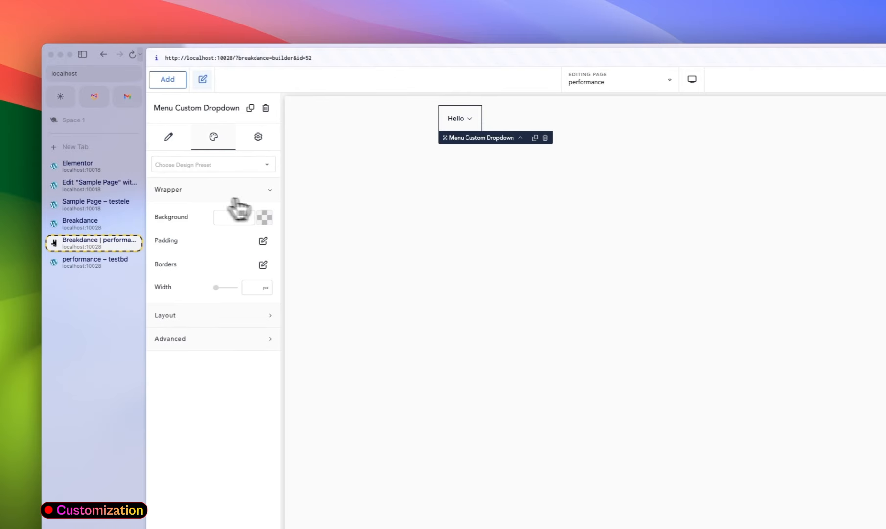
mouse_move(470, 123)
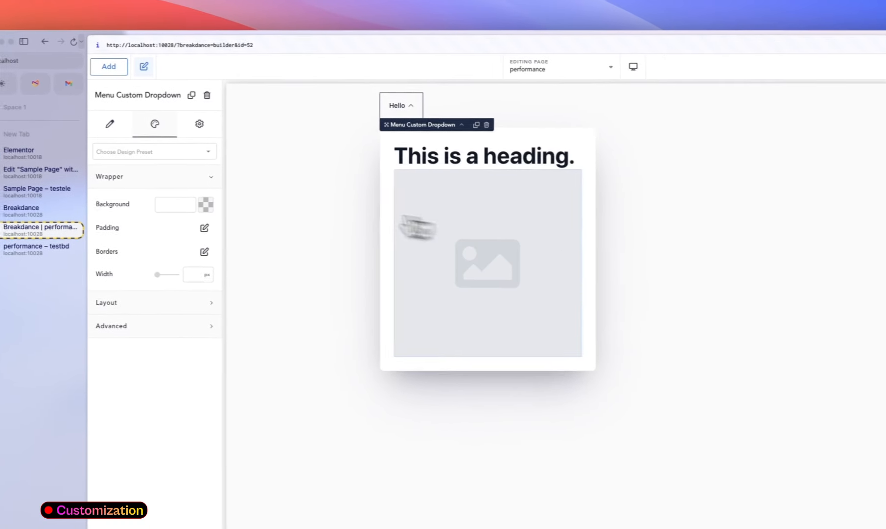
mouse_move(236, 251)
mouse_down()
mouse_move(217, 262)
mouse_move(223, 270)
mouse_up()
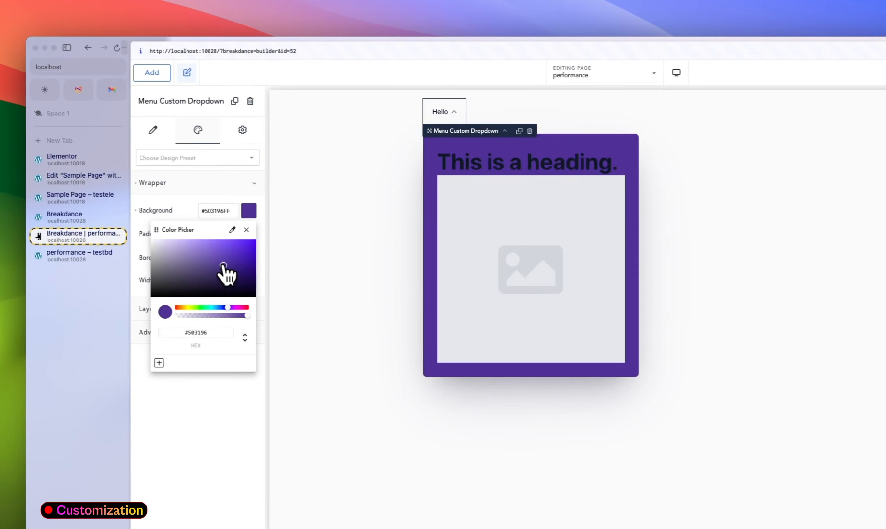
mouse_move(223, 267)
mouse_down()
mouse_move(155, 240)
mouse_move(200, 252)
mouse_move(193, 244)
mouse_up()
click(196, 182)
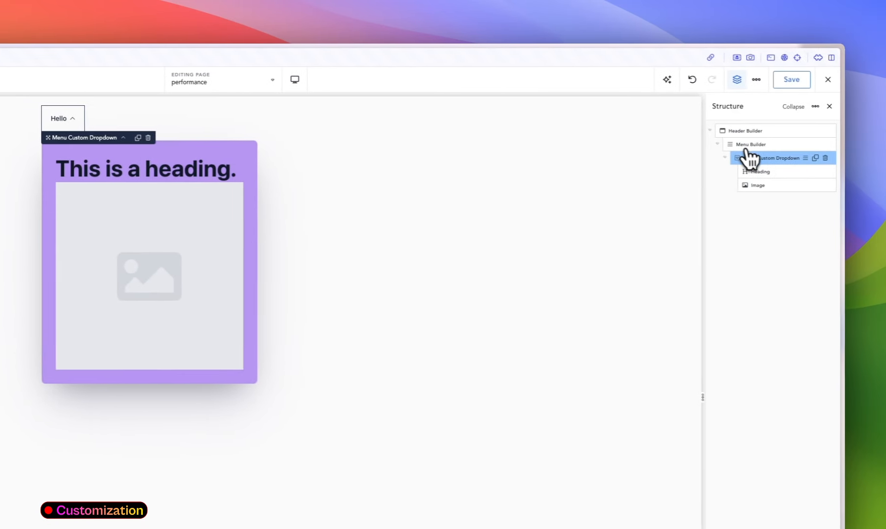
- Add a Menu Link to the Menu Builder and duplicate it until there are three Click Here links beside Hello
click(737, 157)
click(765, 146)
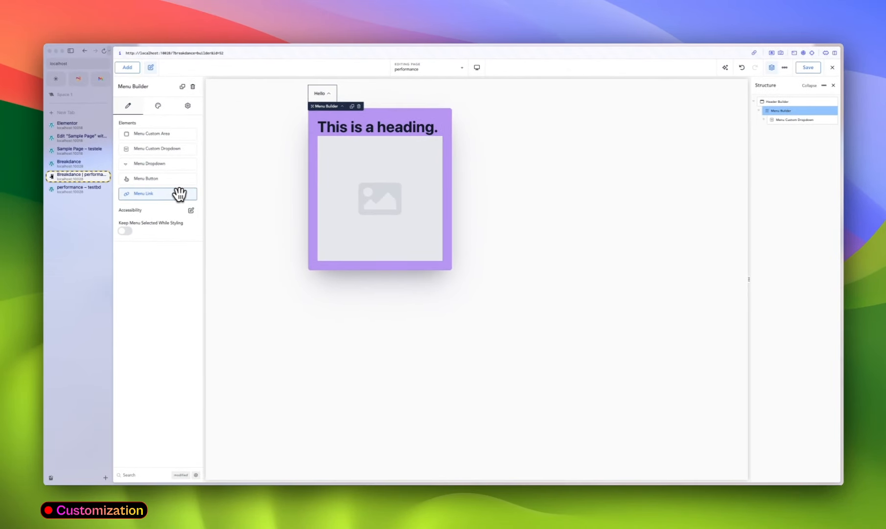
click(138, 194)
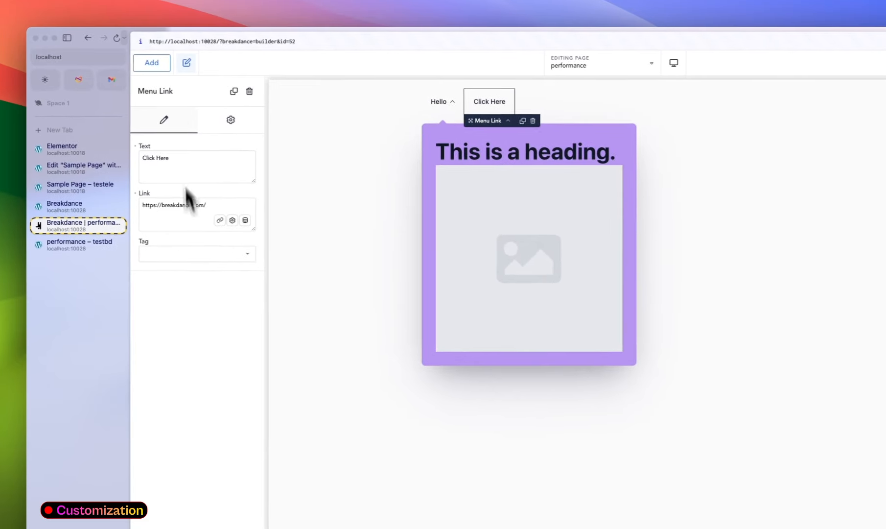
click(127, 67)
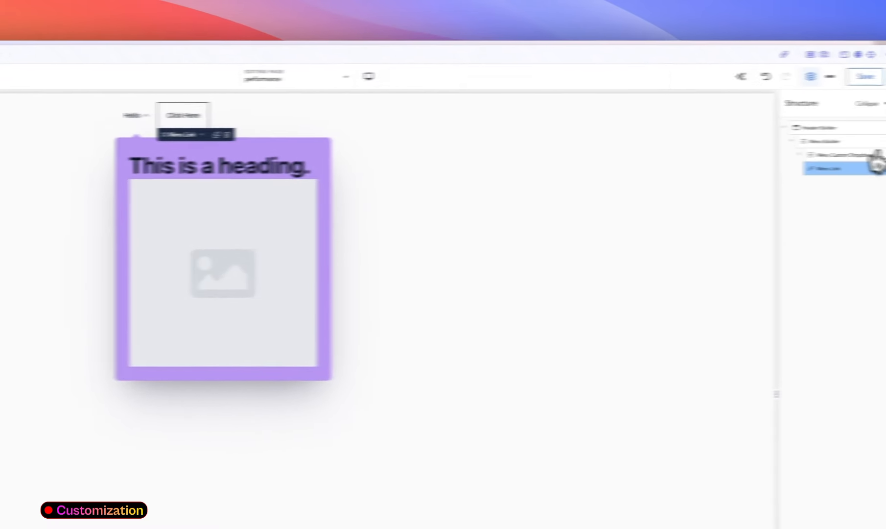
click(814, 172)
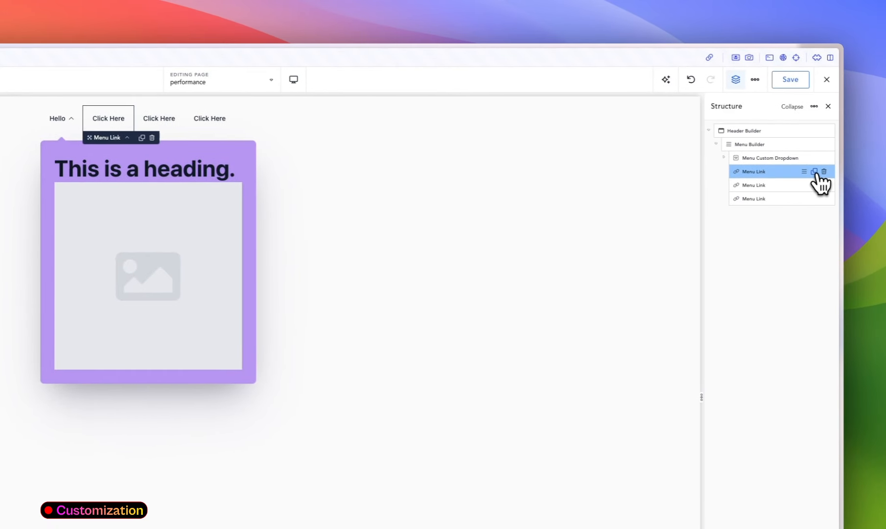
- Save the page, check the Hello dropdown on the live performance page, and return to the Breakdance builder
click(37, 119)
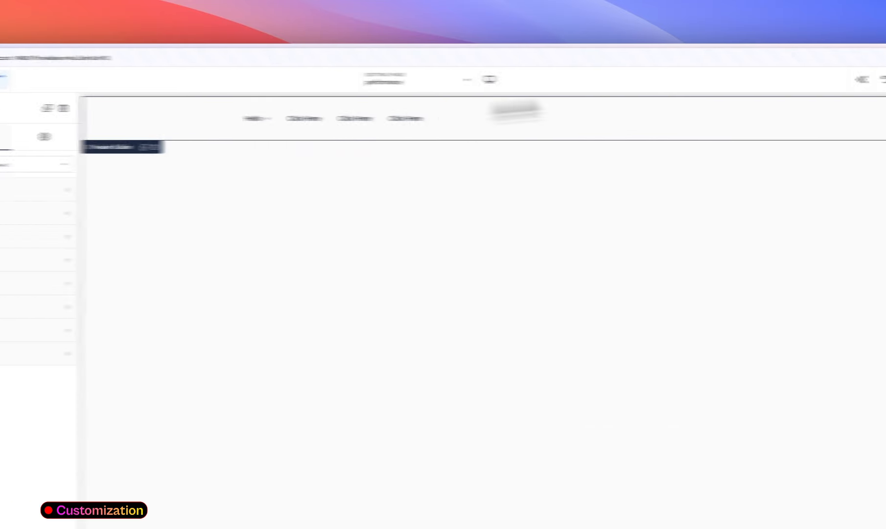
click(811, 80)
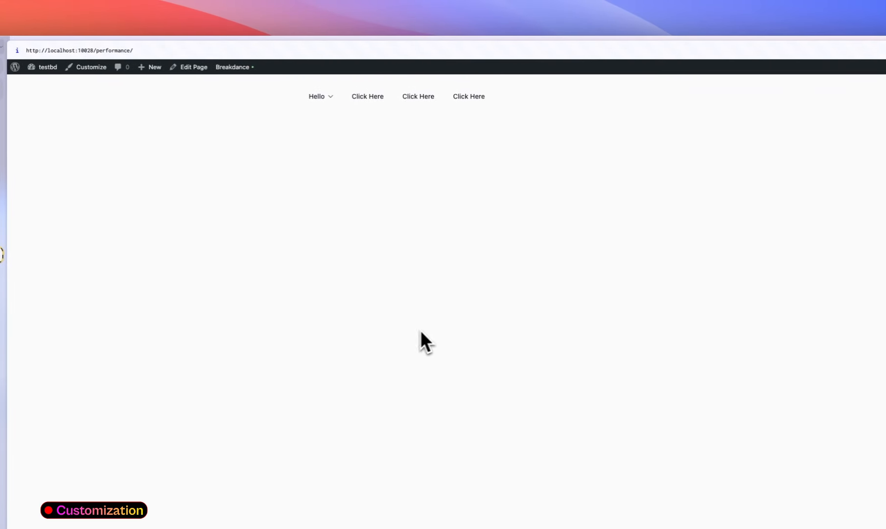
mouse_move(327, 98)
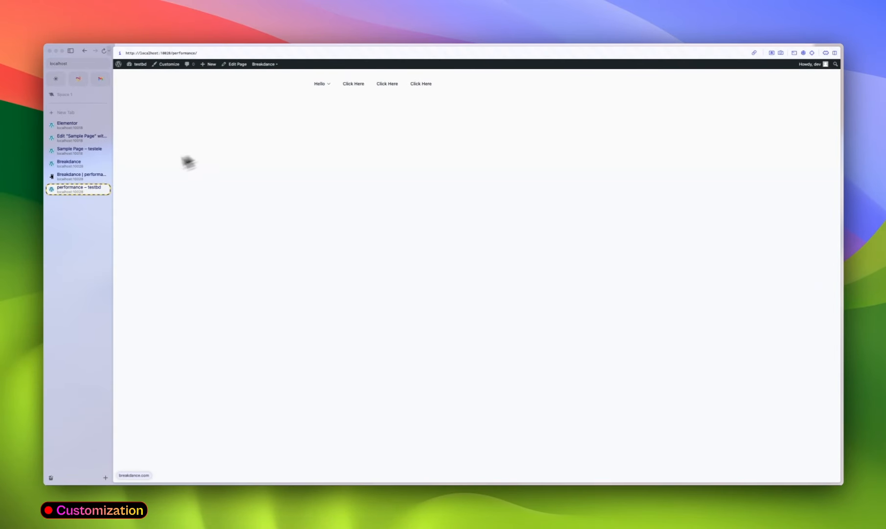
click(82, 175)
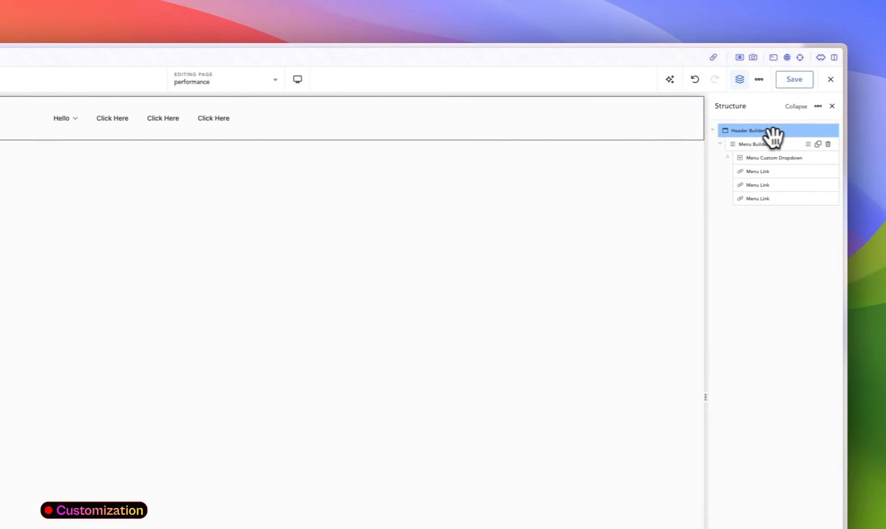
click(759, 143)
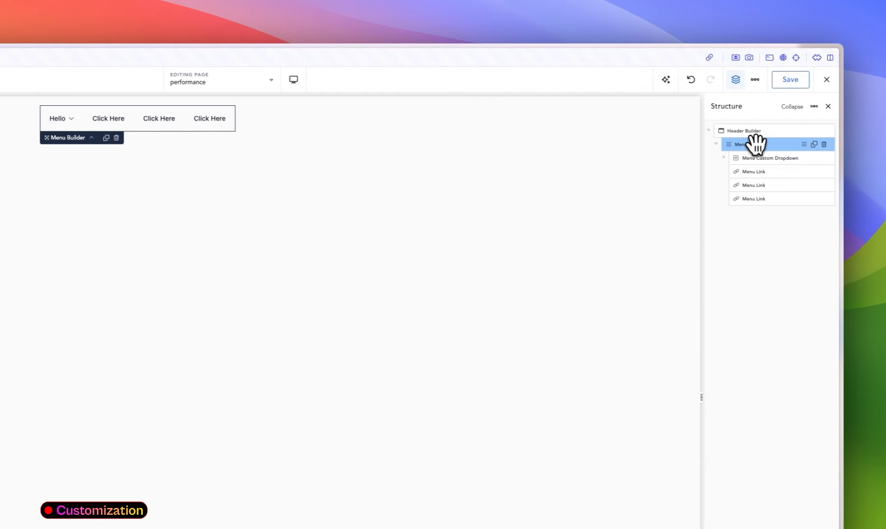
click(214, 139)
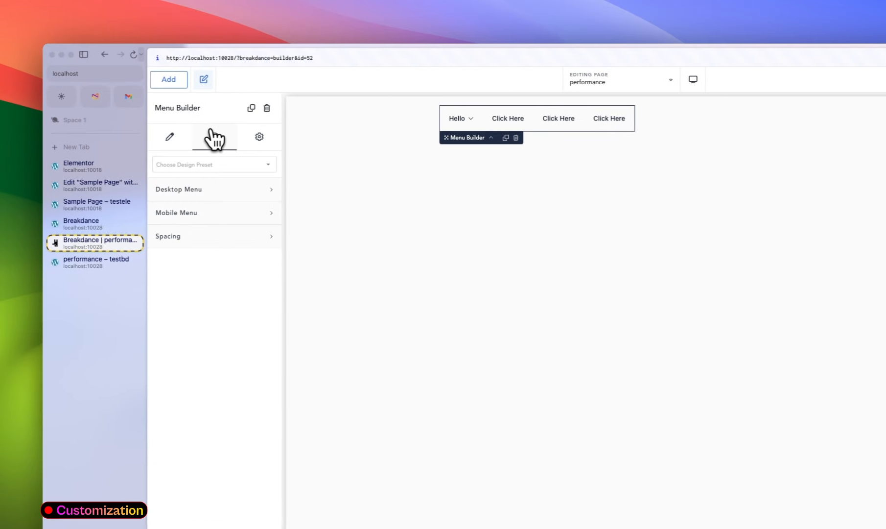
click(221, 191)
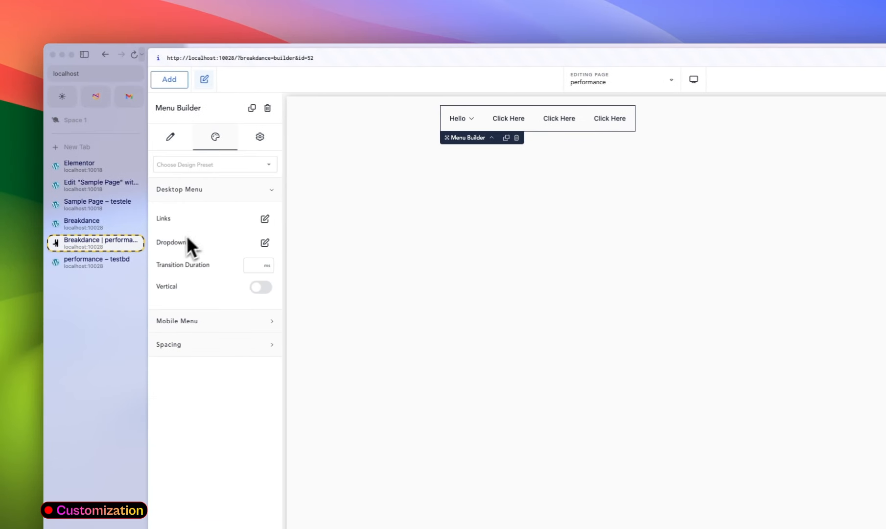
click(265, 242)
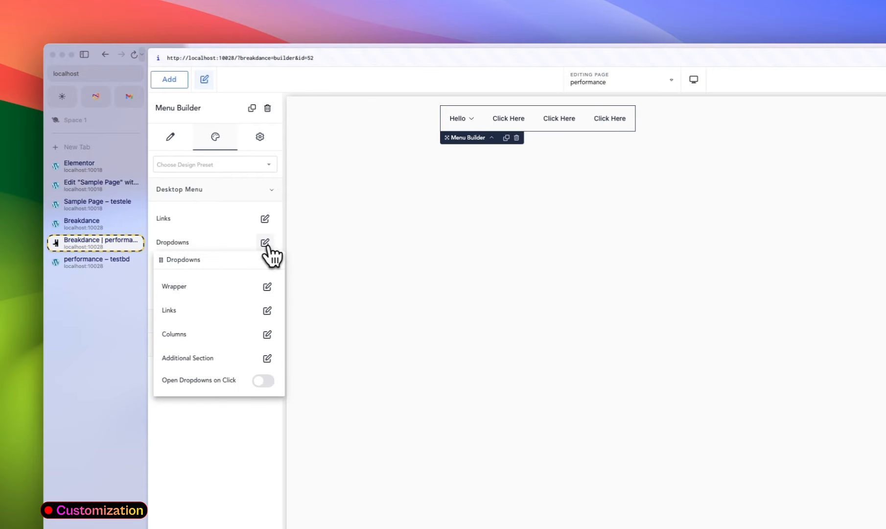
drag(220, 264, 693, 174)
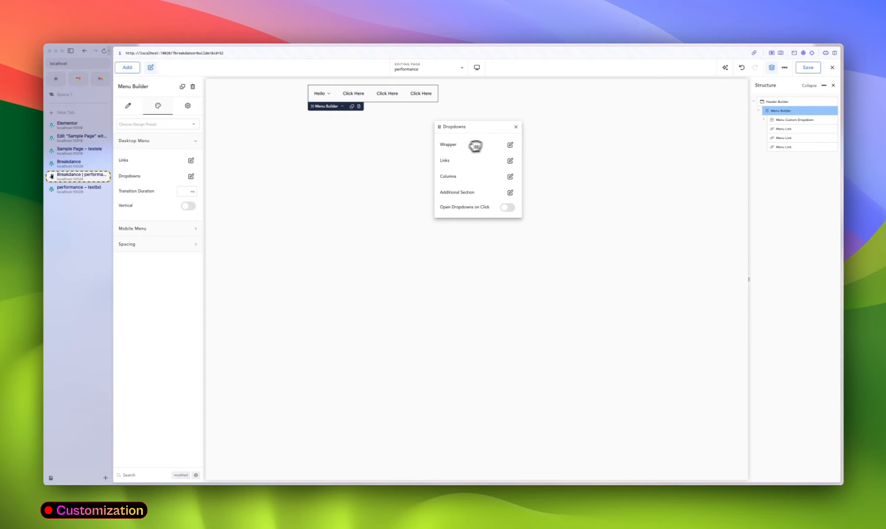
click(510, 144)
drag(481, 145, 342, 151)
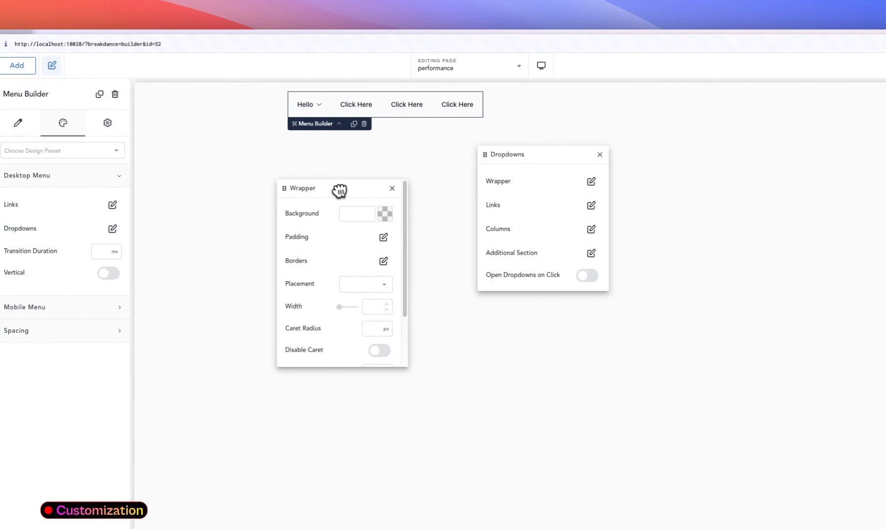
drag(339, 190, 343, 186)
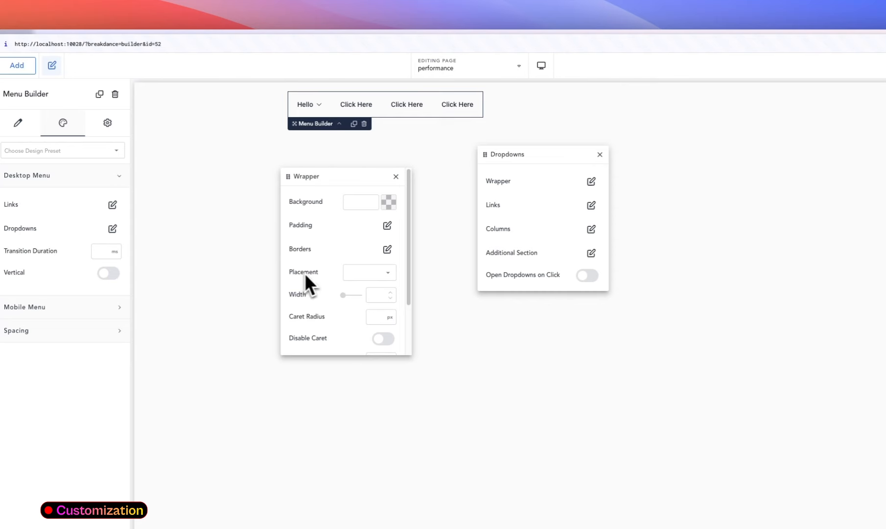
click(383, 277)
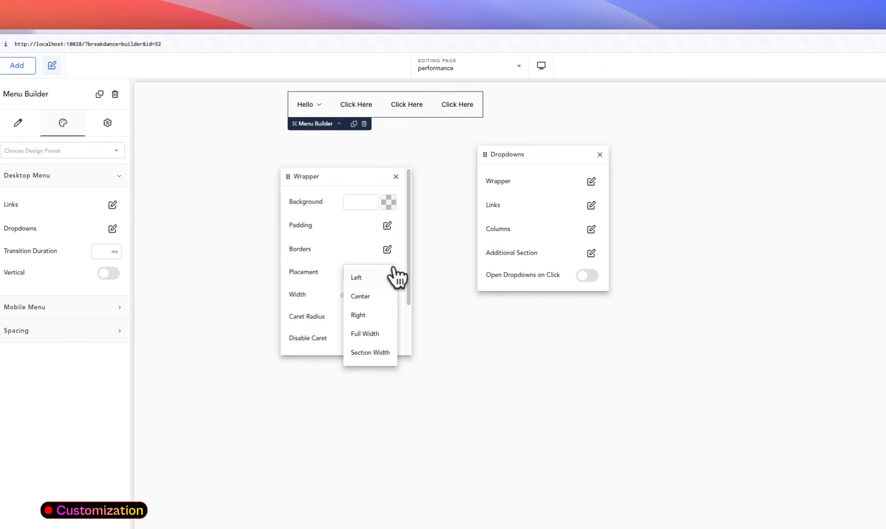
click(372, 335)
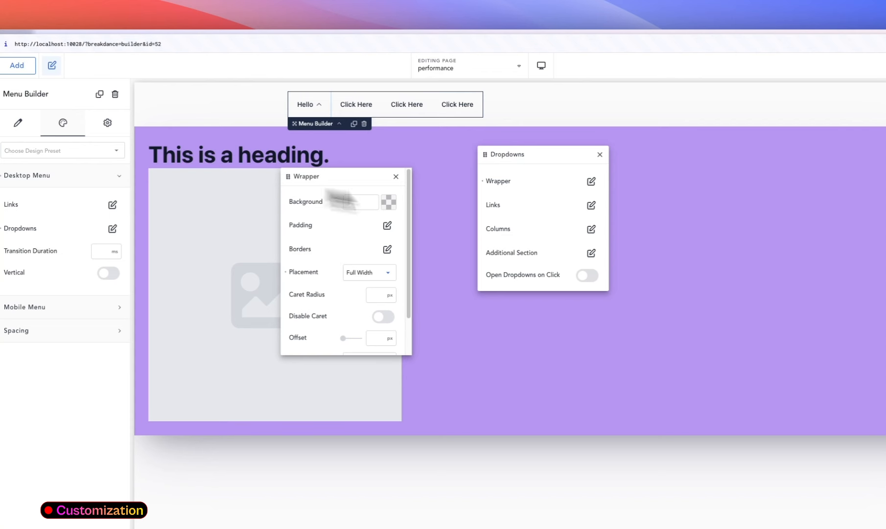
click(370, 269)
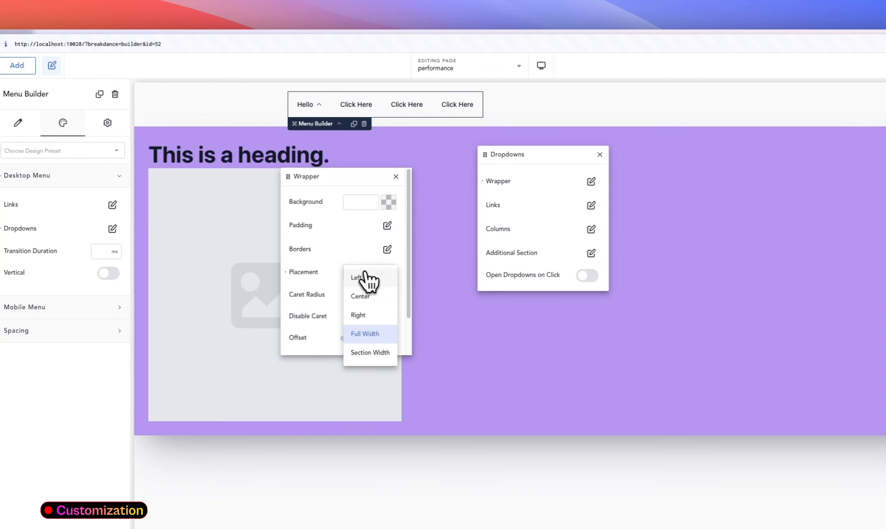
click(372, 353)
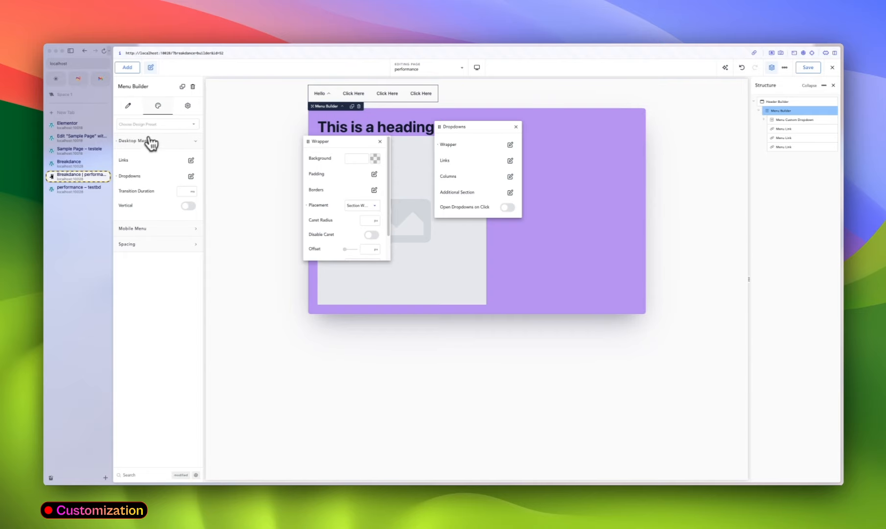
- Set the Header Builder's width to Custom and enter a custom width wider than the contained layout
click(778, 101)
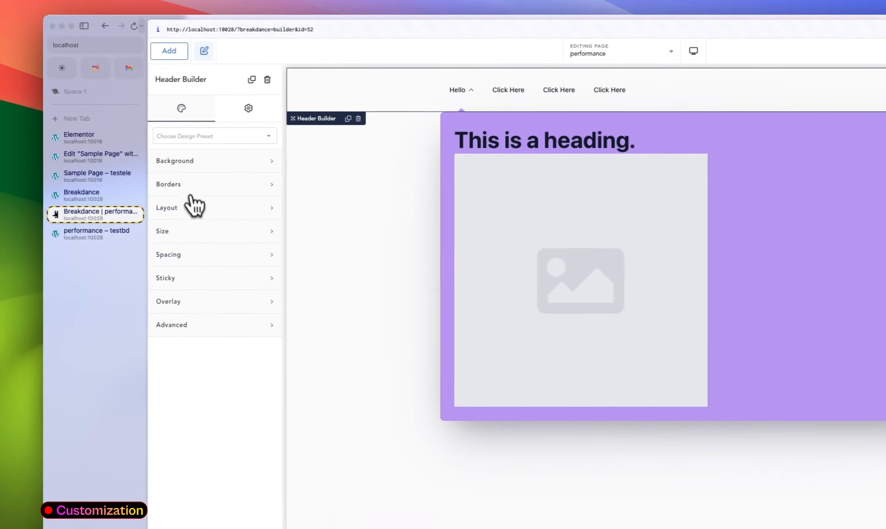
click(192, 231)
click(247, 261)
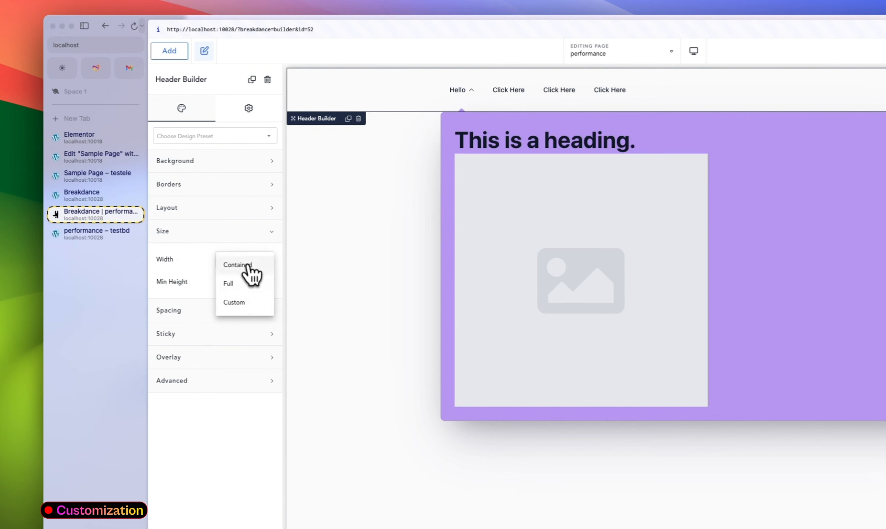
click(245, 302)
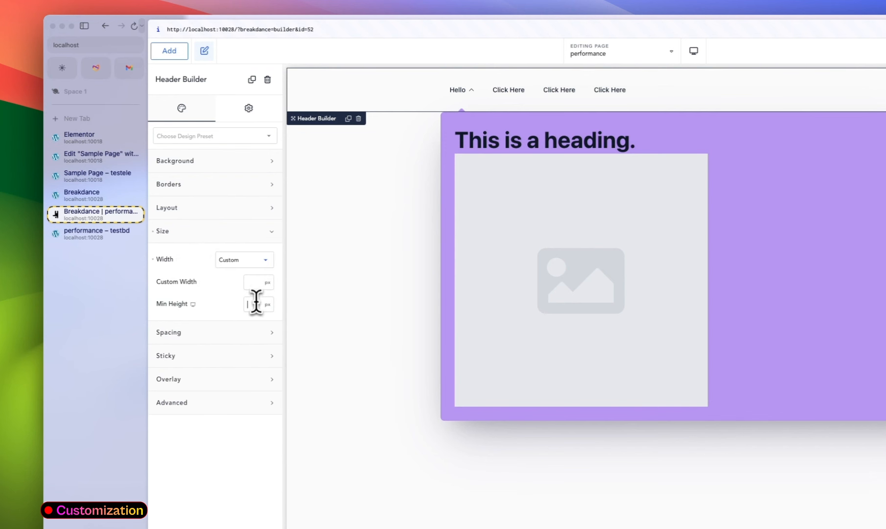
click(245, 260)
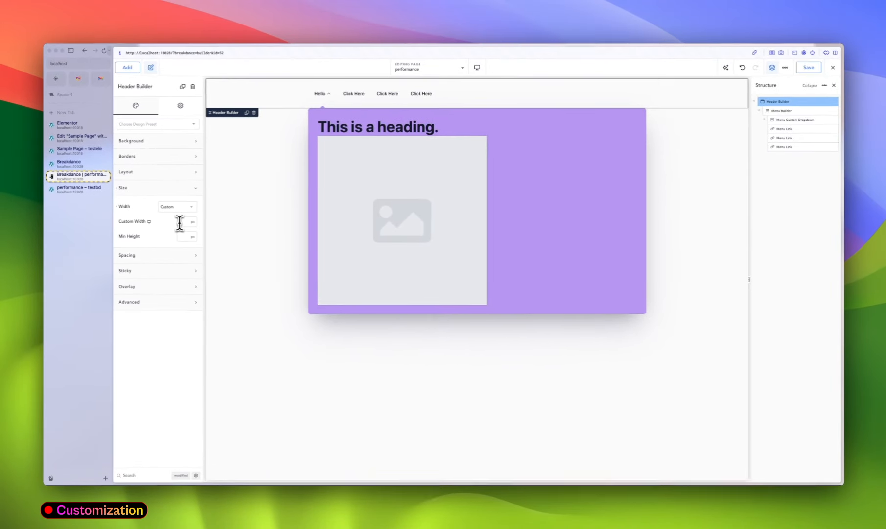
click(179, 223)
text(500)
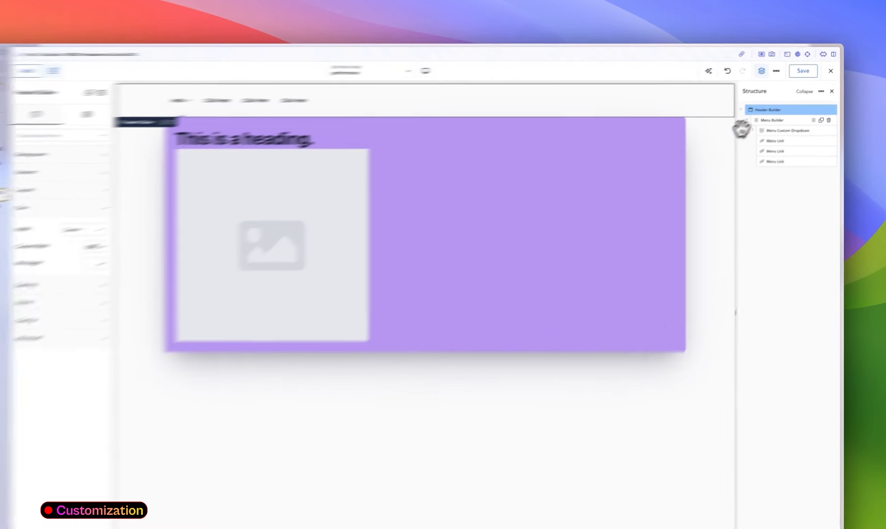
click(781, 110)
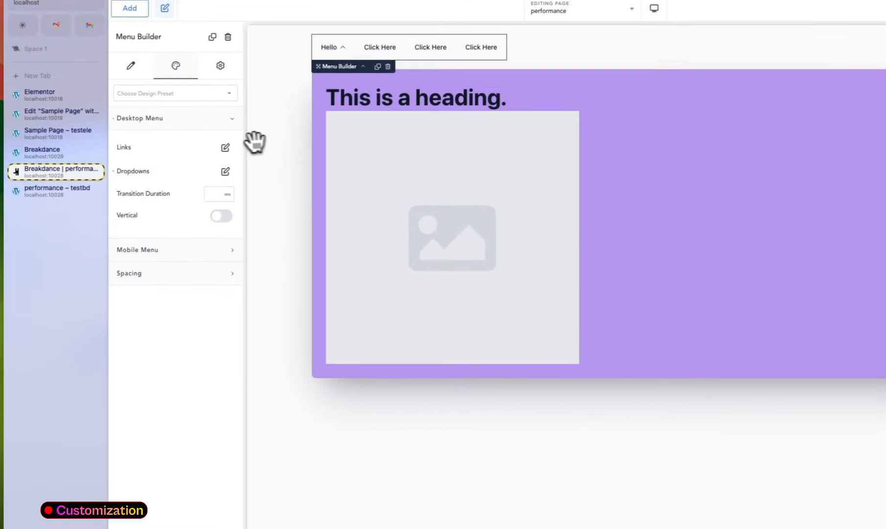
click(225, 171)
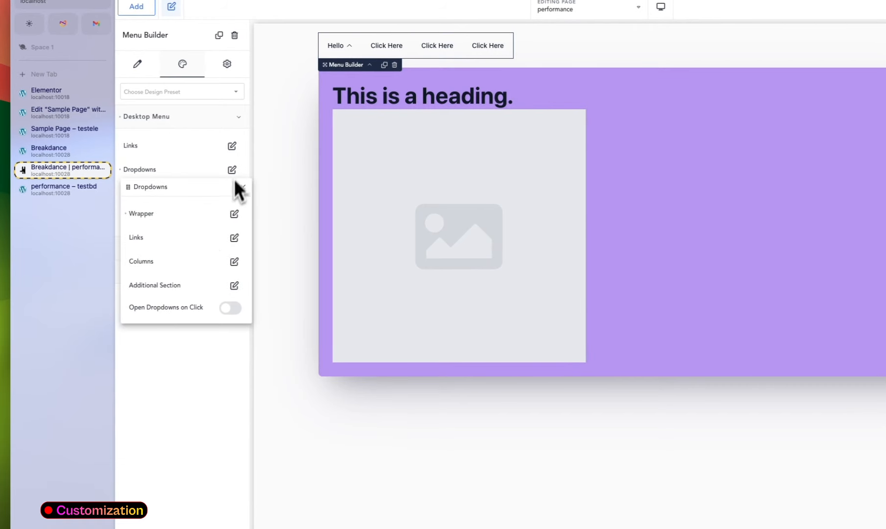
click(233, 214)
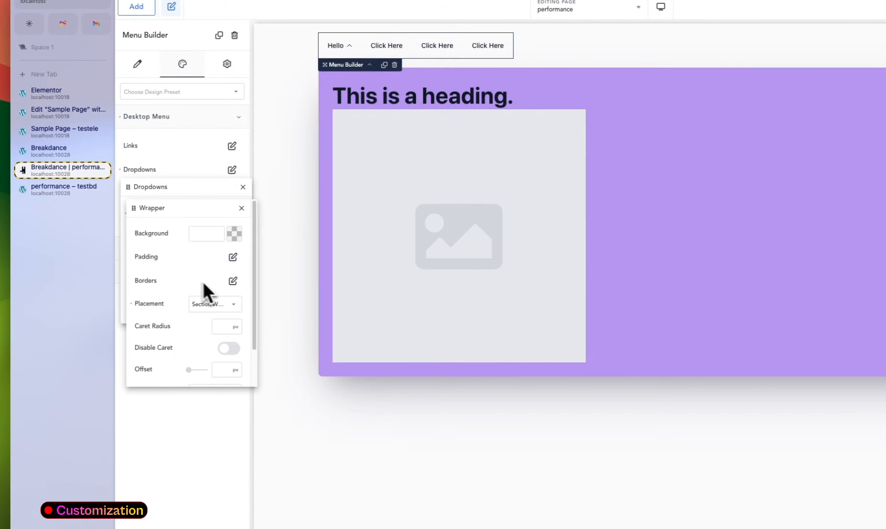
click(211, 305)
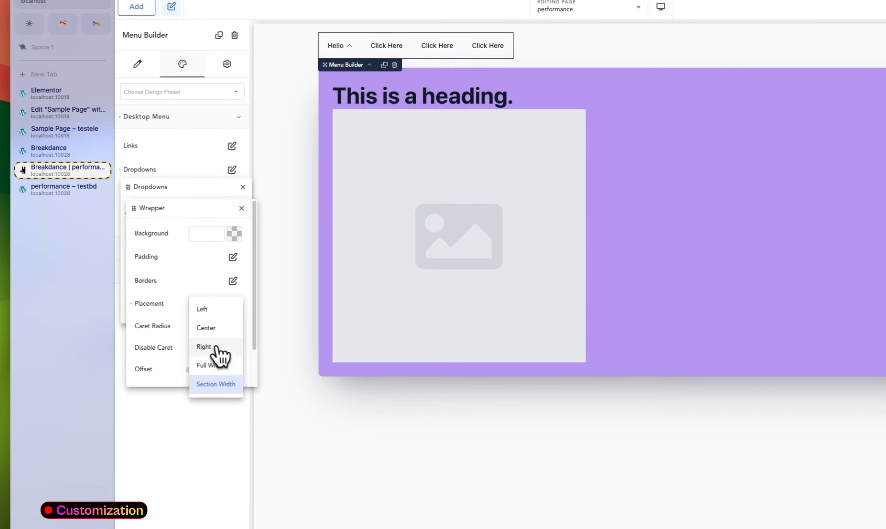
click(205, 346)
click(226, 307)
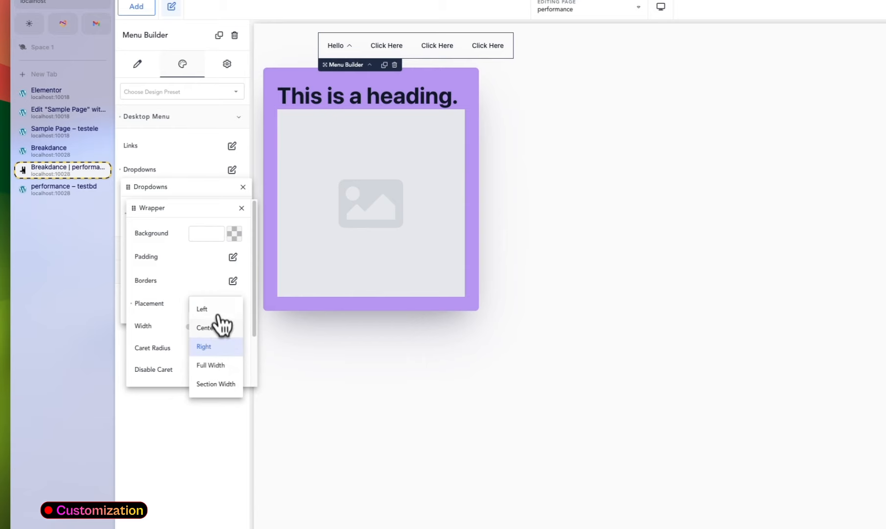
click(207, 327)
click(218, 313)
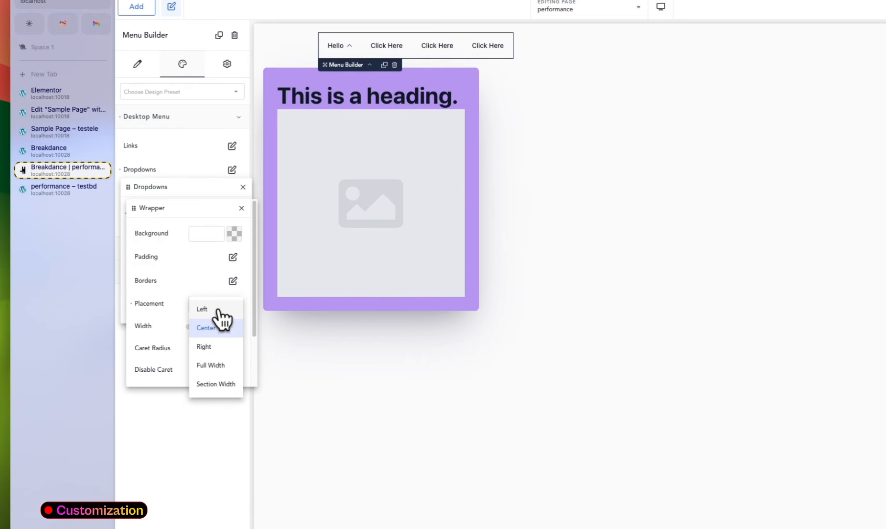
click(214, 312)
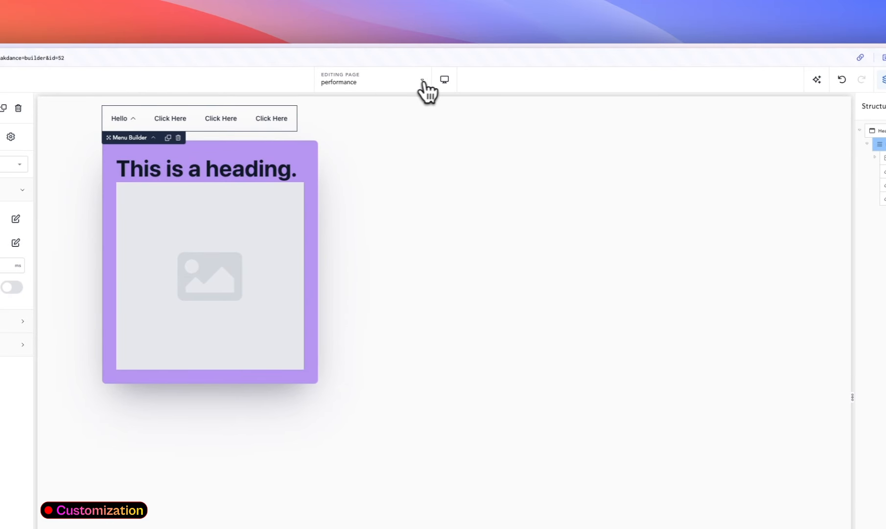
- Preview the mobile menu and its expanded Hello dropdown at the Tablet Portrait breakpoint, and return to the Desktop breakpoint
click(444, 80)
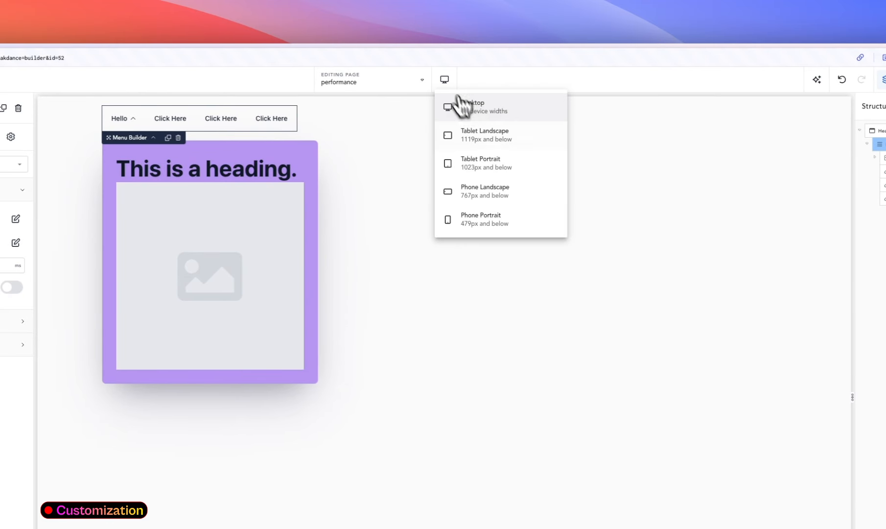
click(481, 167)
click(444, 114)
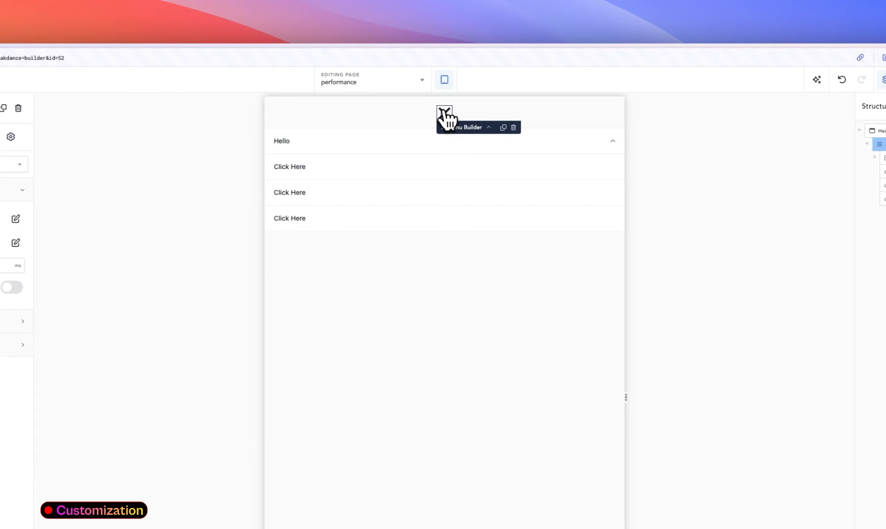
click(312, 140)
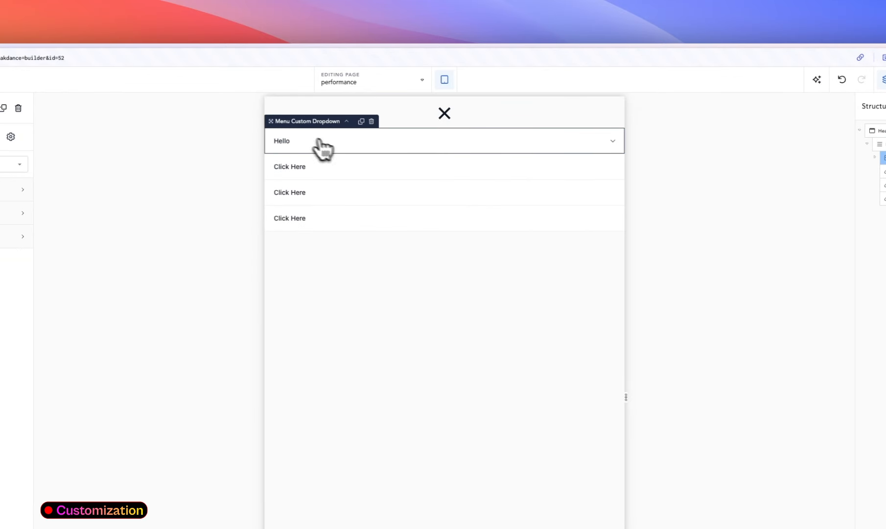
click(611, 146)
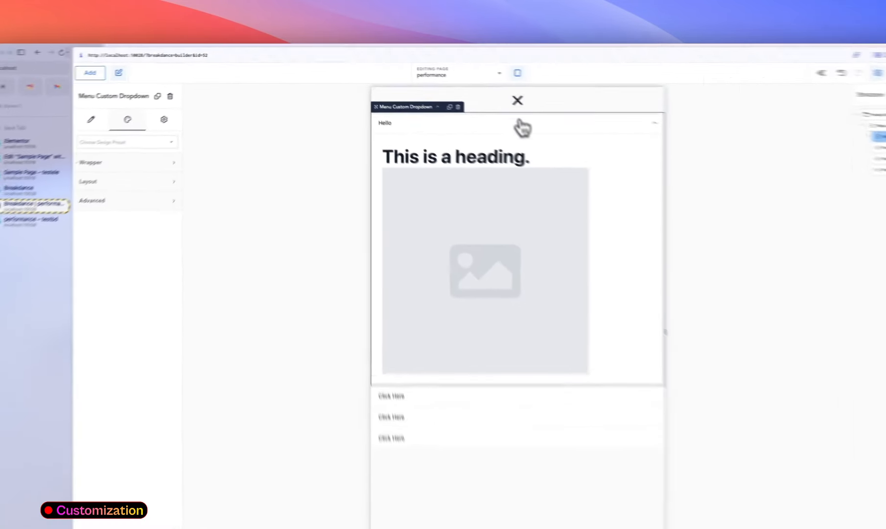
click(477, 89)
click(477, 67)
click(496, 83)
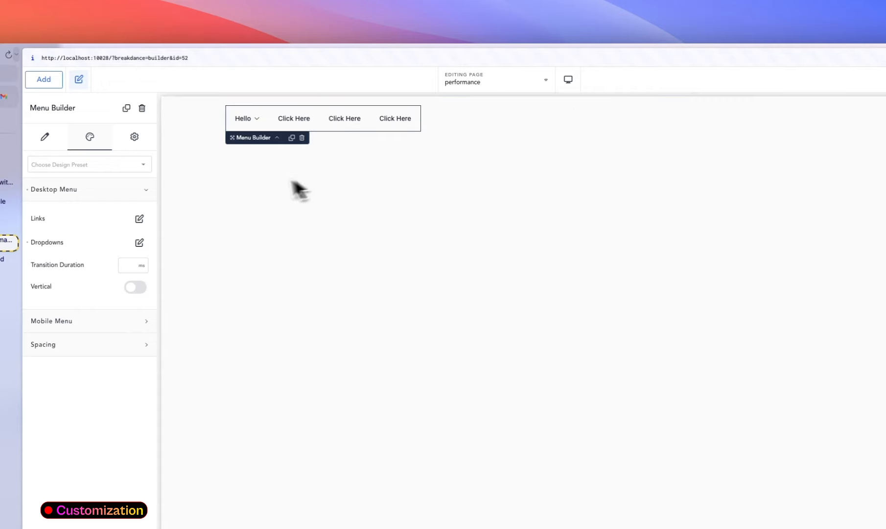
- Add a Menu Dropdown element to the Menu Builder and open it on the canvas
click(217, 134)
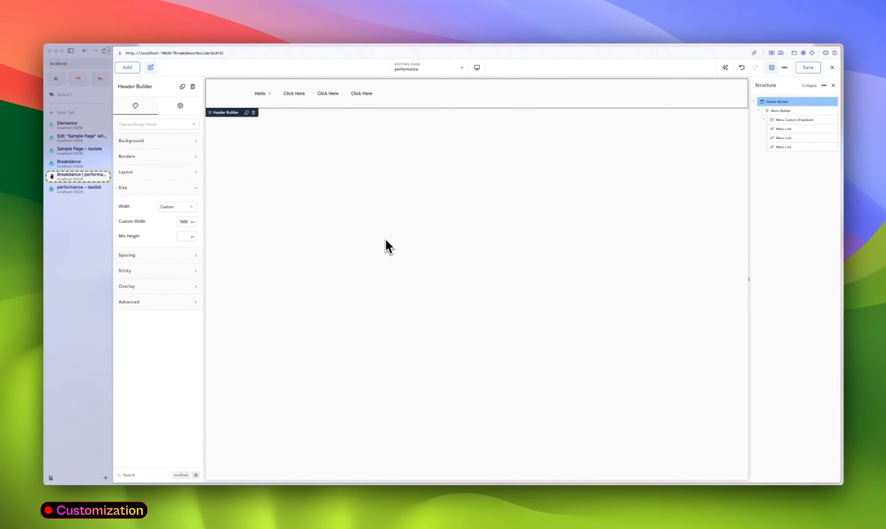
click(791, 120)
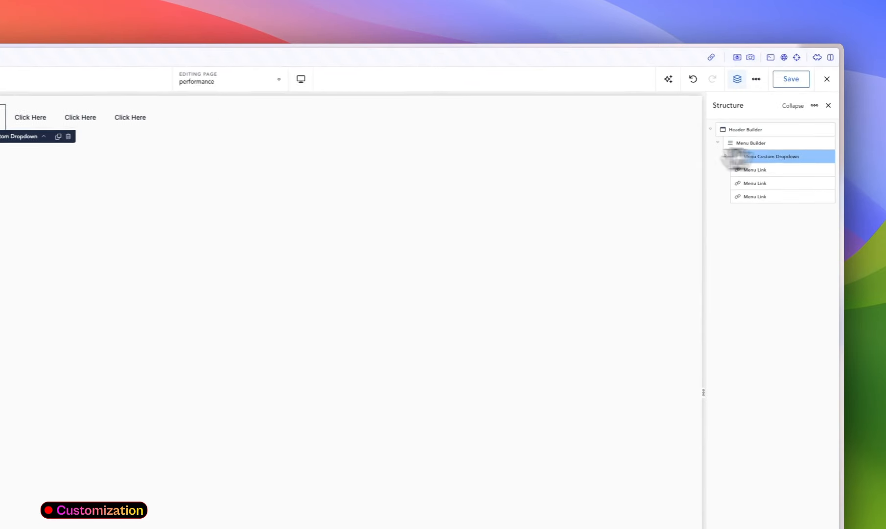
mouse_move(271, 97)
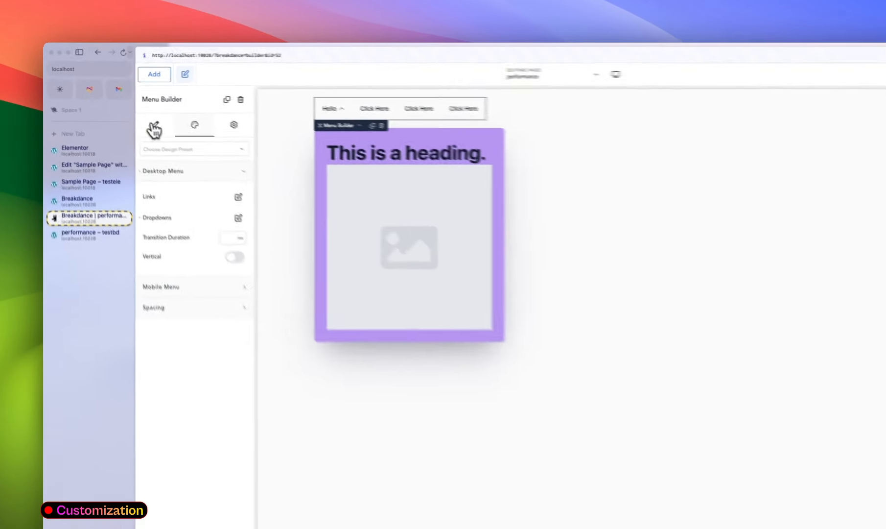
click(127, 105)
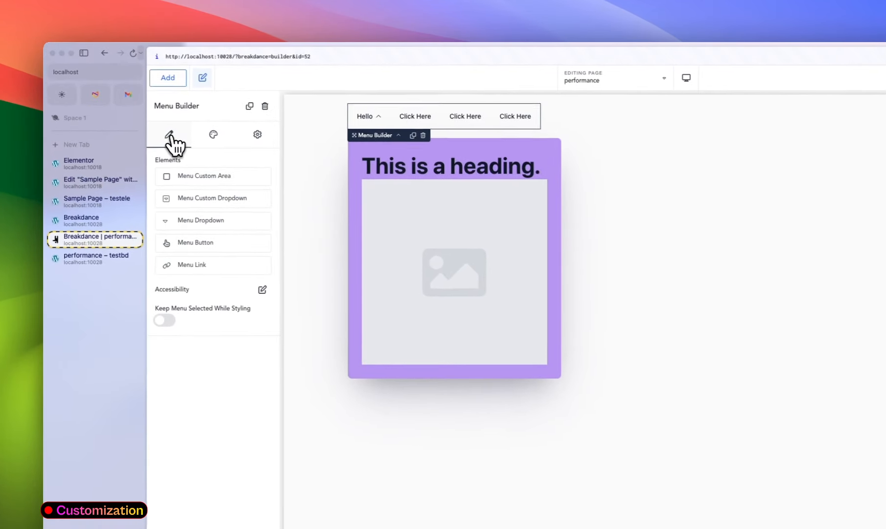
click(205, 223)
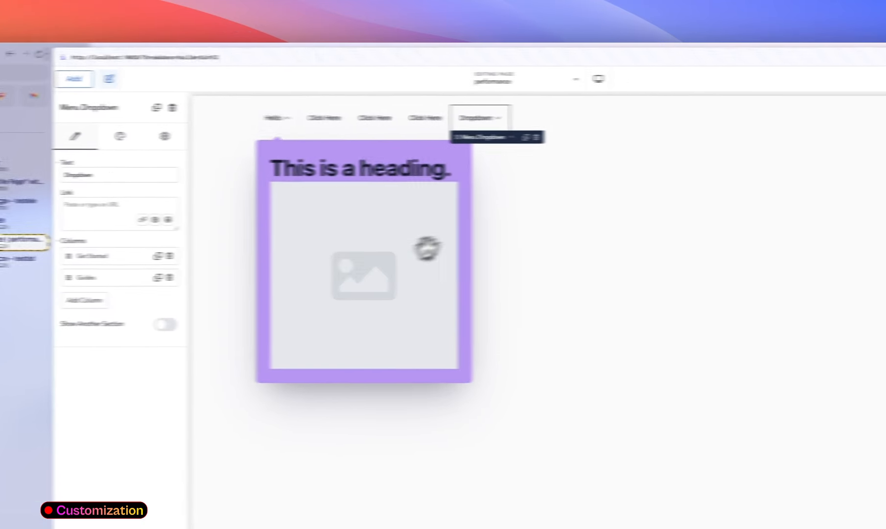
click(594, 119)
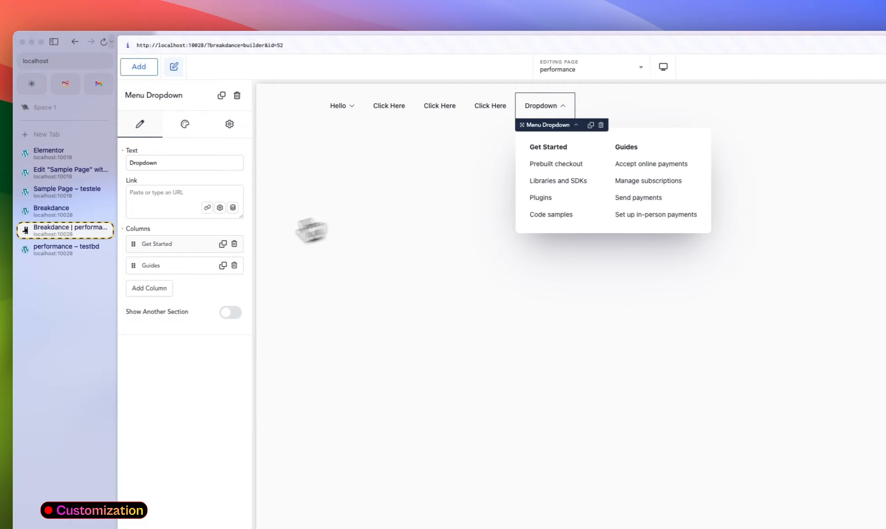
- Add the description "Hello there" to the Accept online payments link in the Menu Dropdown's Guides column
click(169, 243)
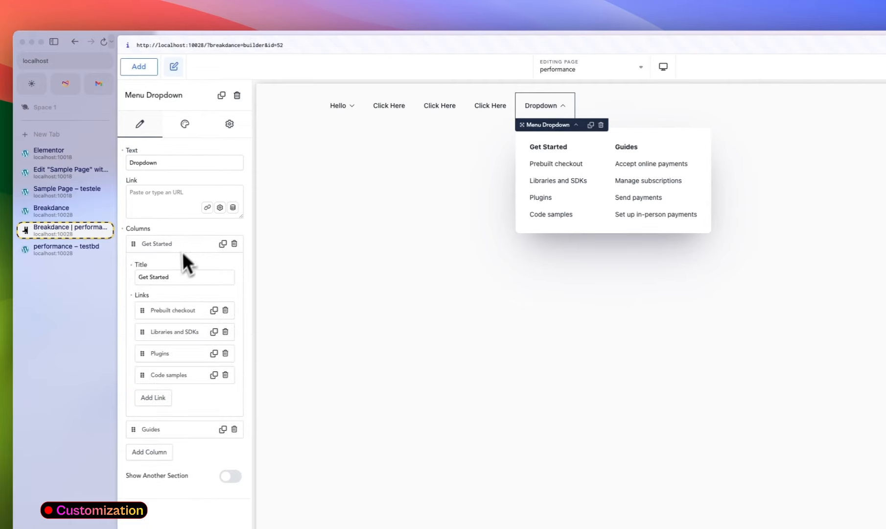
click(186, 221)
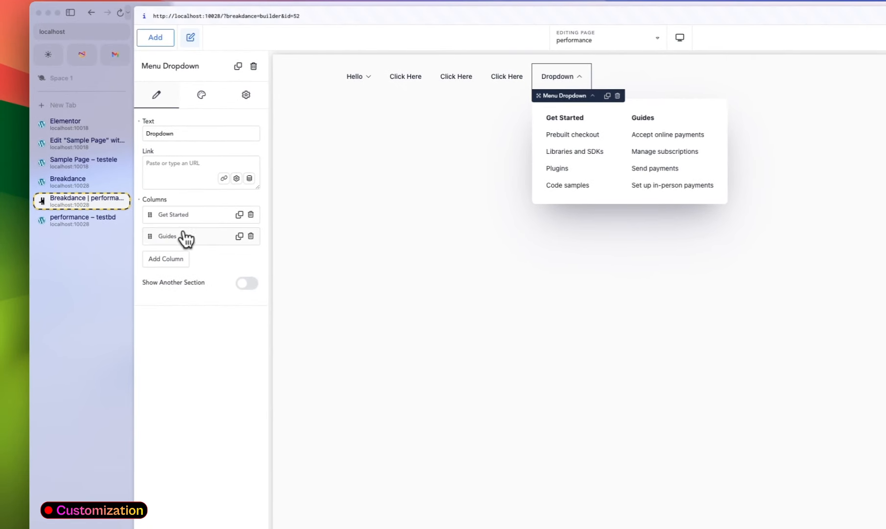
click(184, 237)
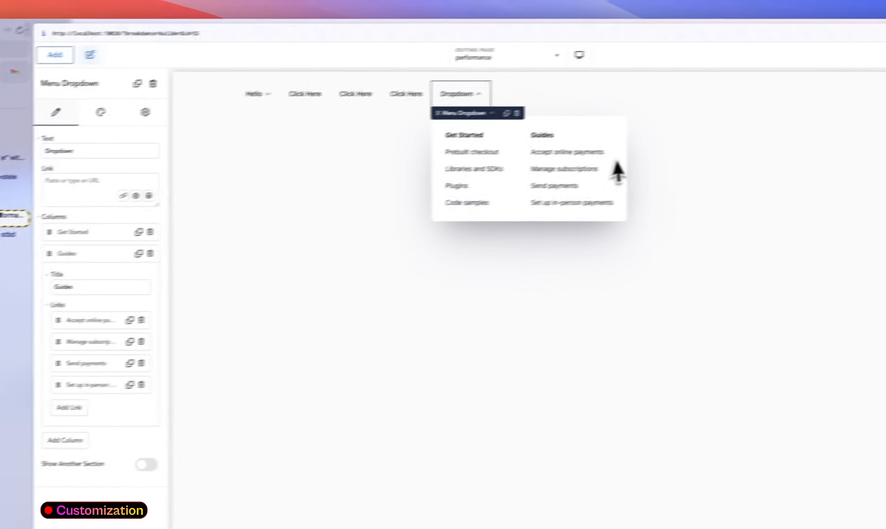
click(186, 243)
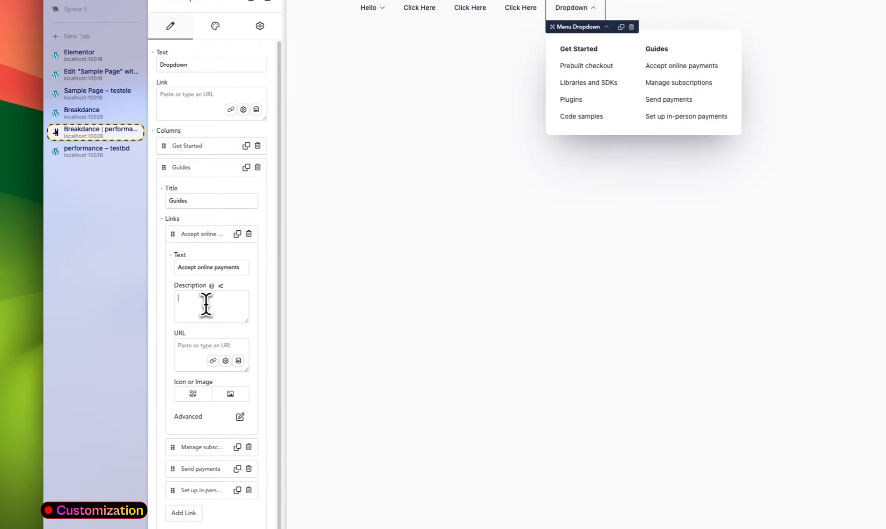
text(Hello there)
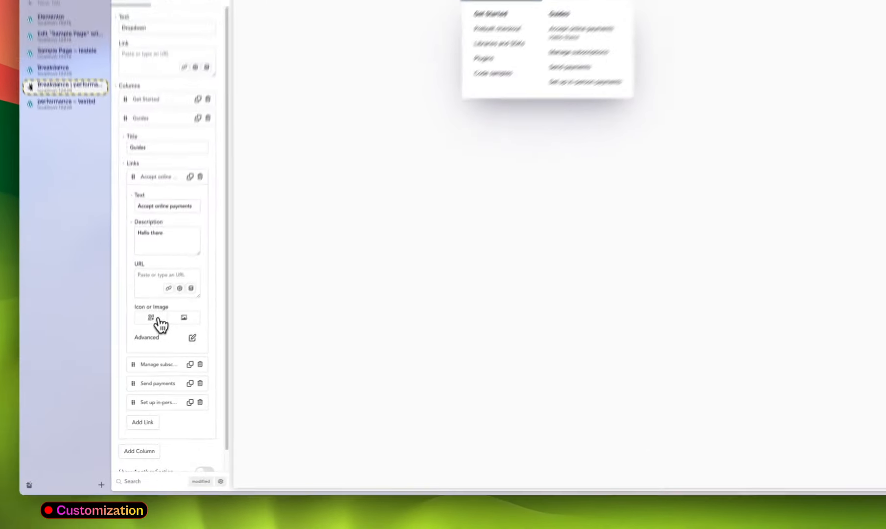
- Try an icon from the Icon Library as the graphic of the Accept online payments link
click(143, 350)
click(155, 375)
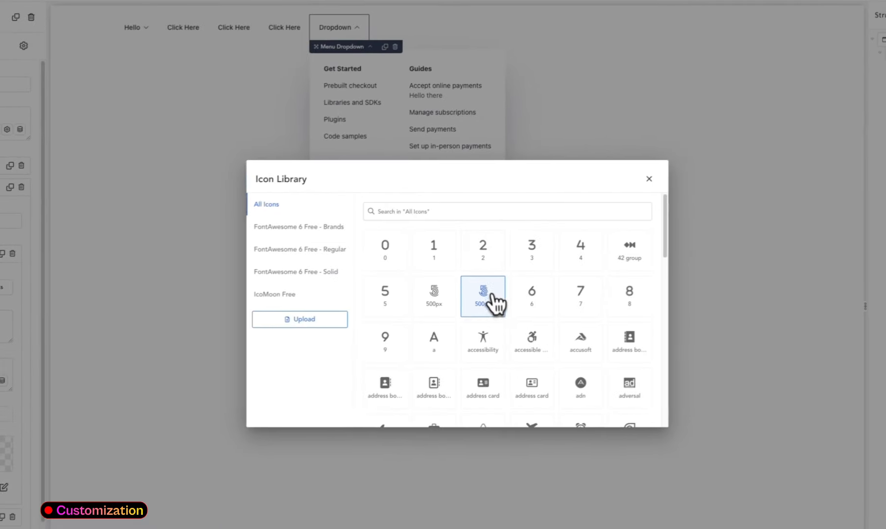
click(545, 211)
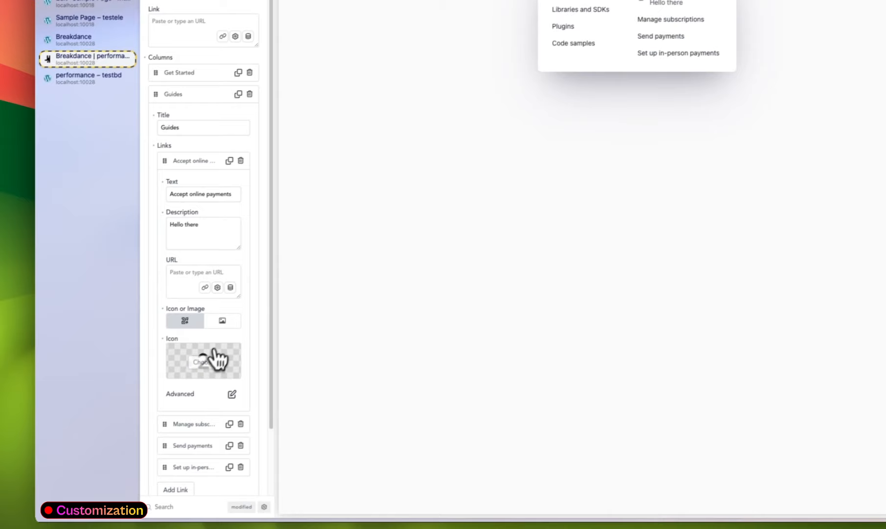
- Use an image as the Accept online payments link's graphic and choose the WooCommerce placeholder from the media library
click(223, 321)
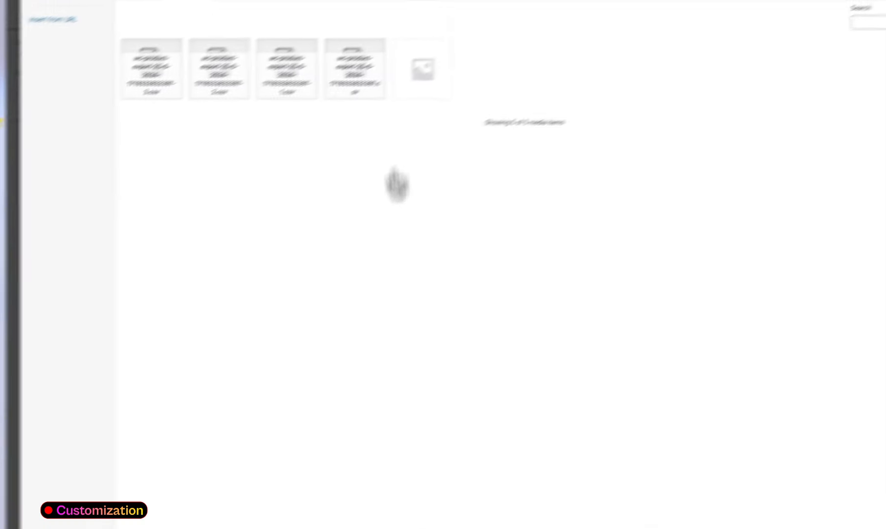
click(352, 100)
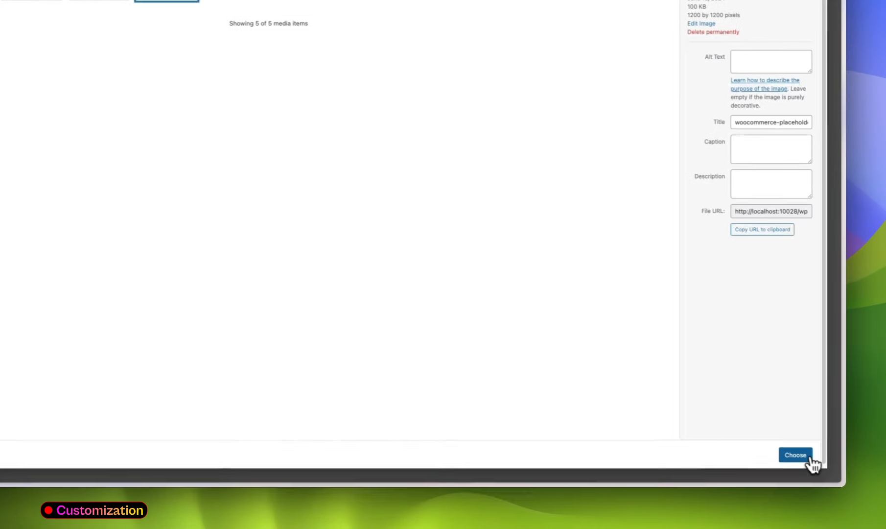
click(819, 470)
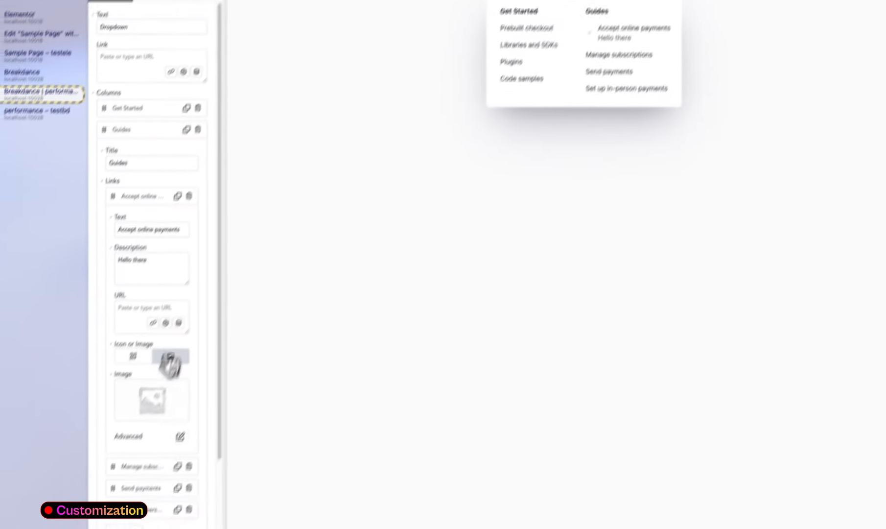
- Set the graphic size of the Accept online payments link to 100 px in its advanced settings
click(110, 528)
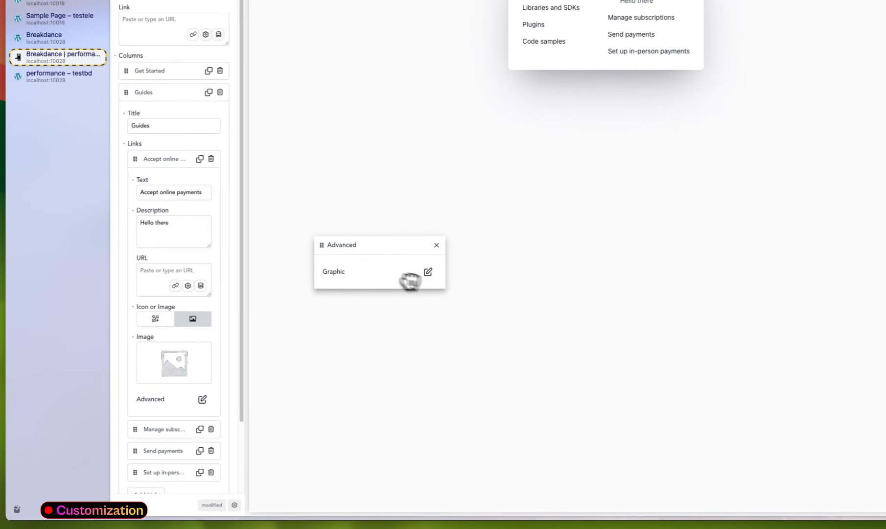
click(428, 272)
drag(383, 270, 607, 169)
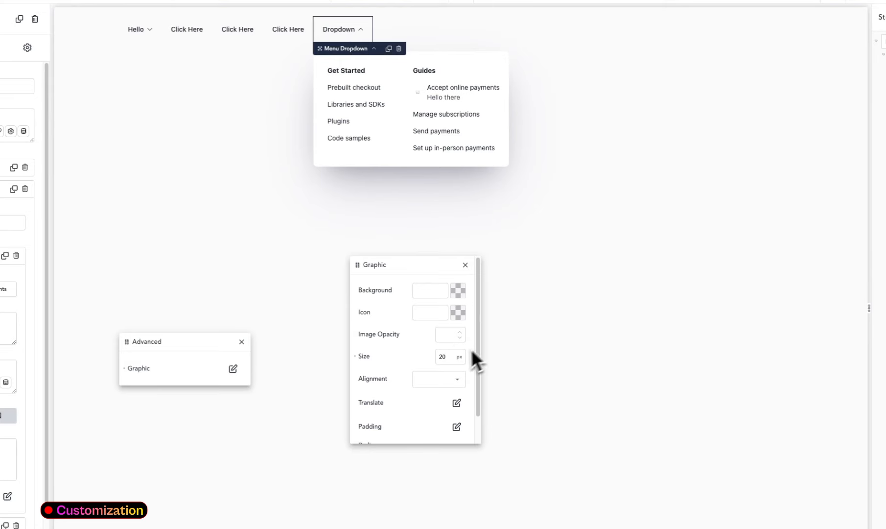
text(100)
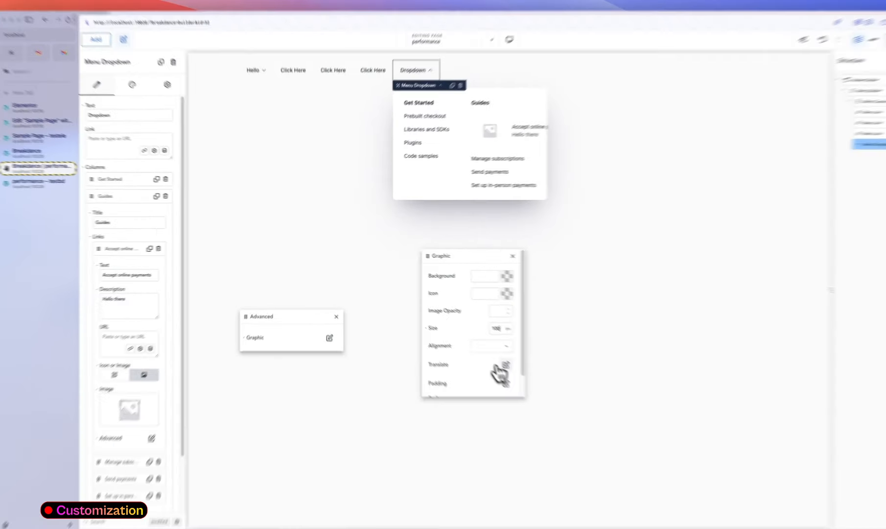
- Try a translate of X 20 px and Y 10 px on the link's graphic, and reset the graphic settings
click(474, 342)
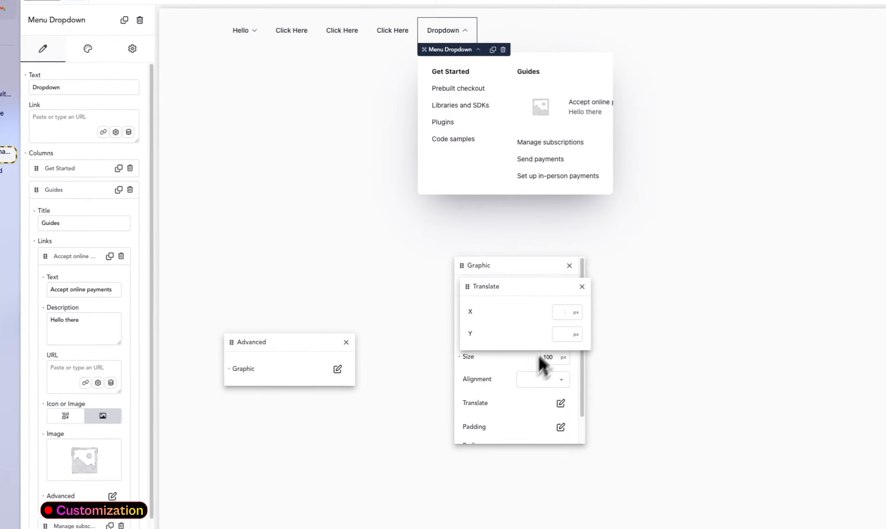
click(563, 313)
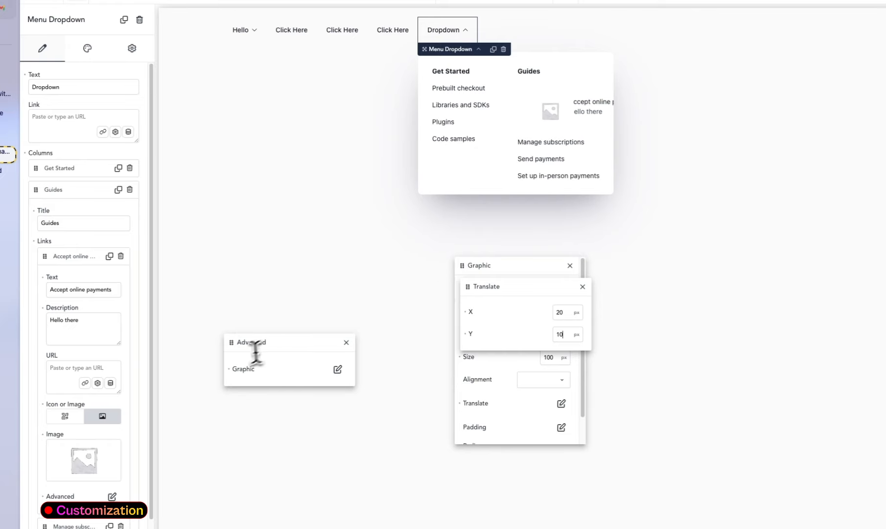
click(233, 369)
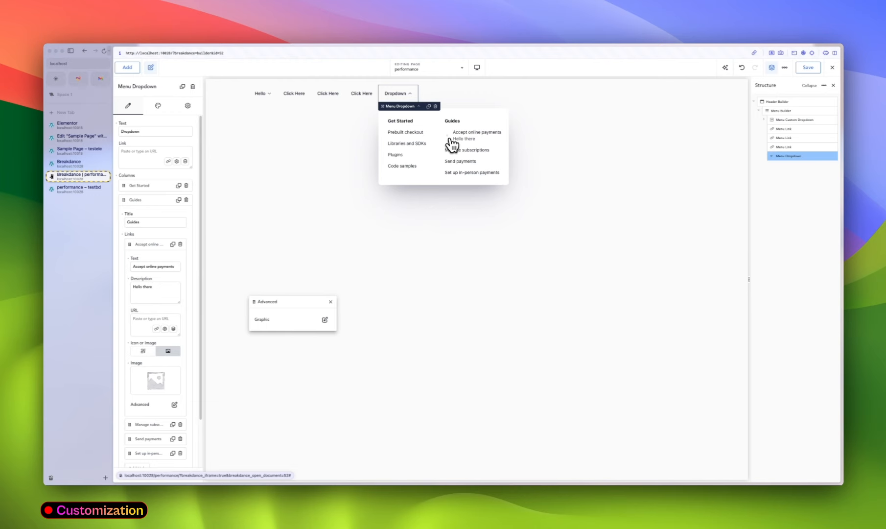
- Set the Header Builder's bottom border width to 20 px
click(769, 189)
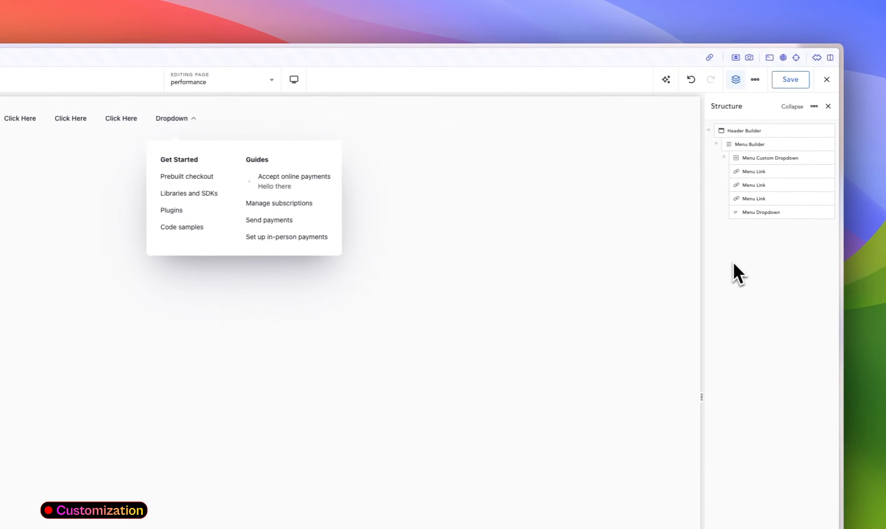
click(752, 131)
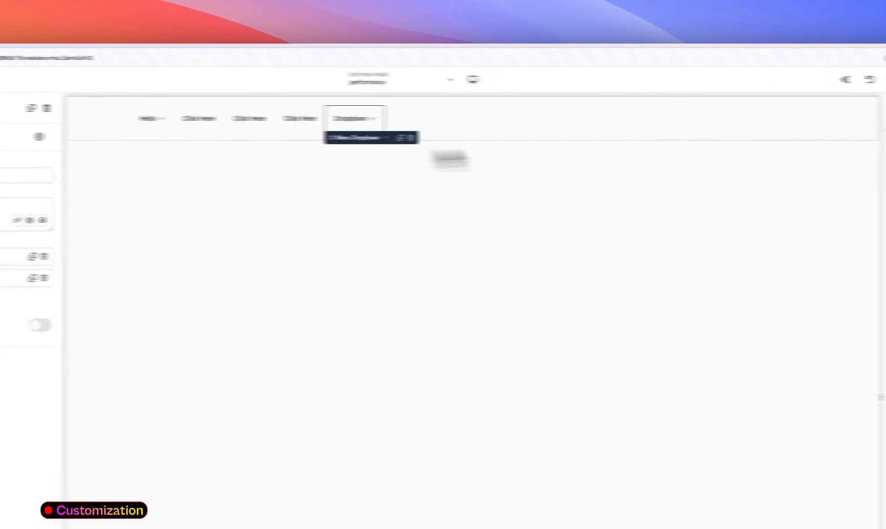
click(762, 131)
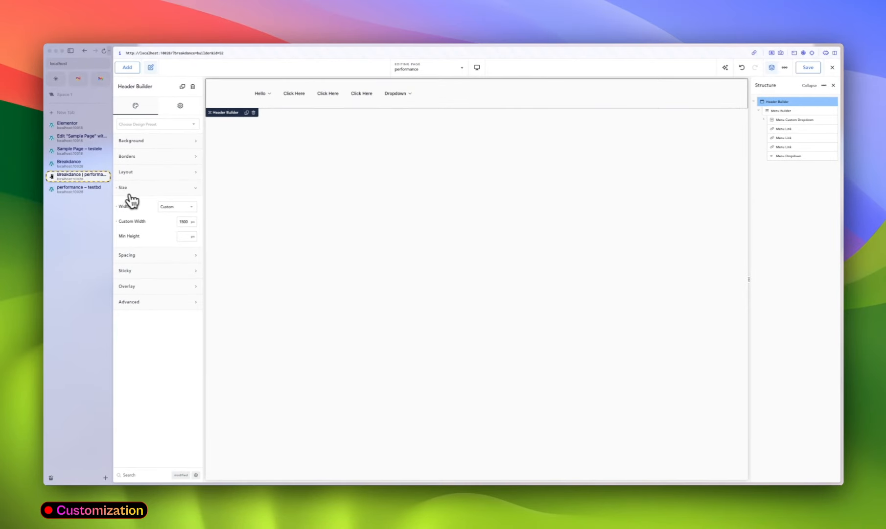
click(122, 188)
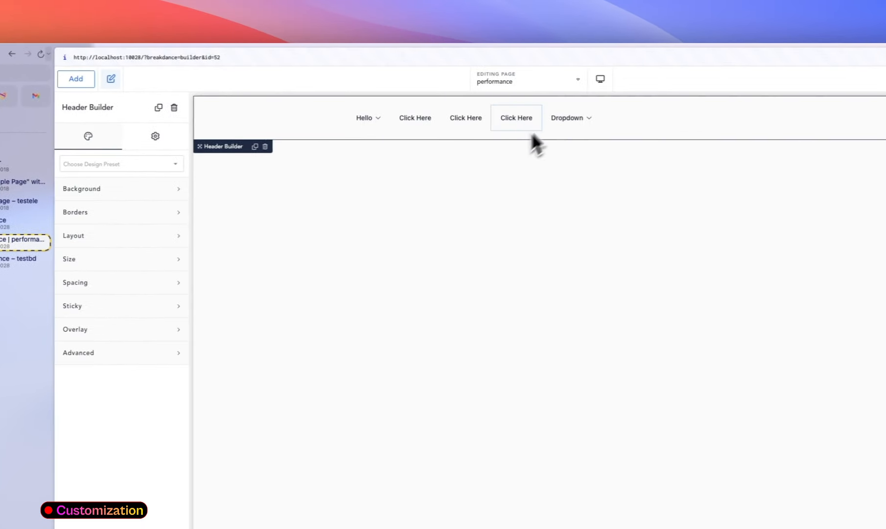
click(101, 192)
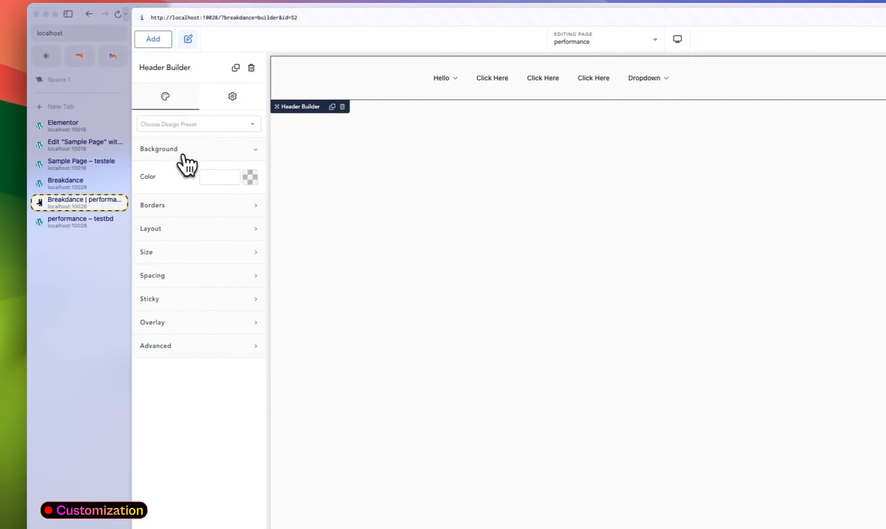
click(183, 155)
click(180, 172)
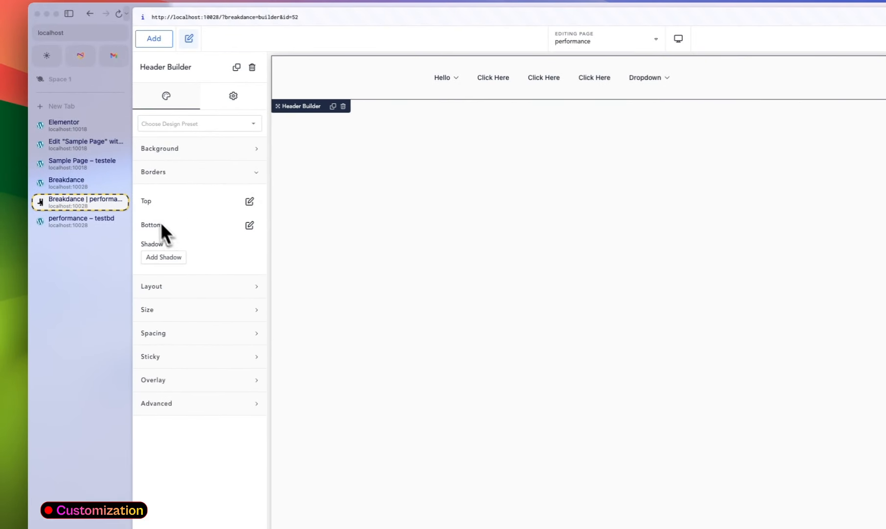
click(249, 225)
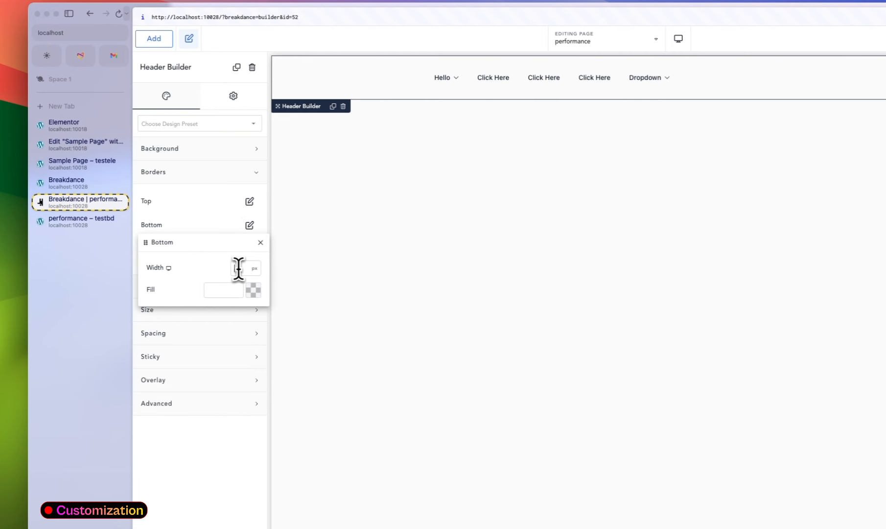
text(10)
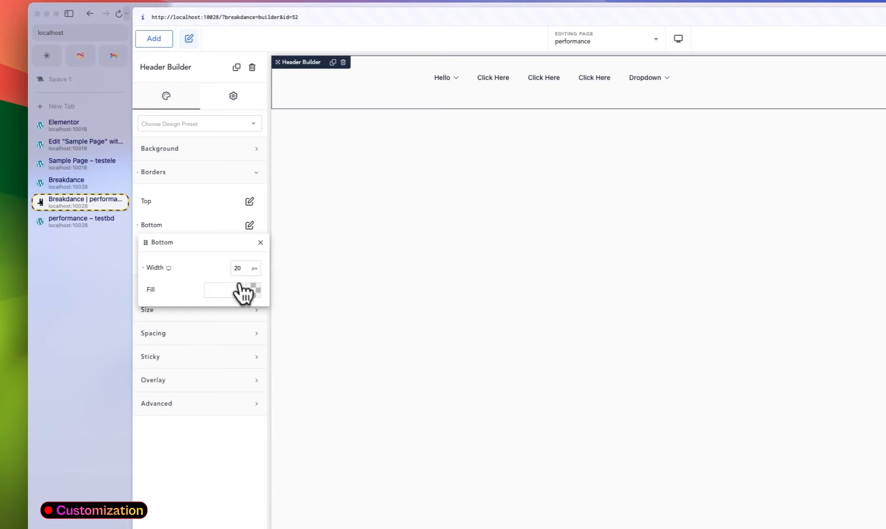
- Set the Header Builder's bottom border fill to #5000FF and its width to 2 px
click(257, 294)
drag(240, 337, 271, 308)
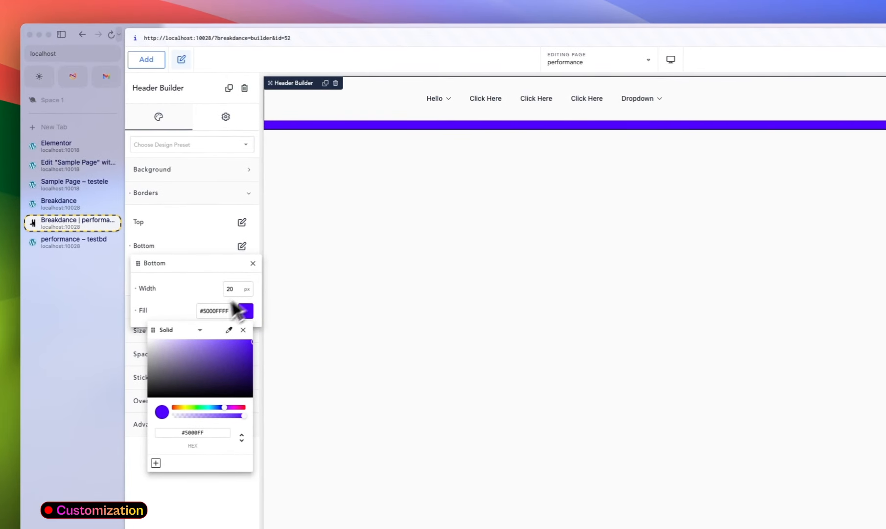
click(208, 278)
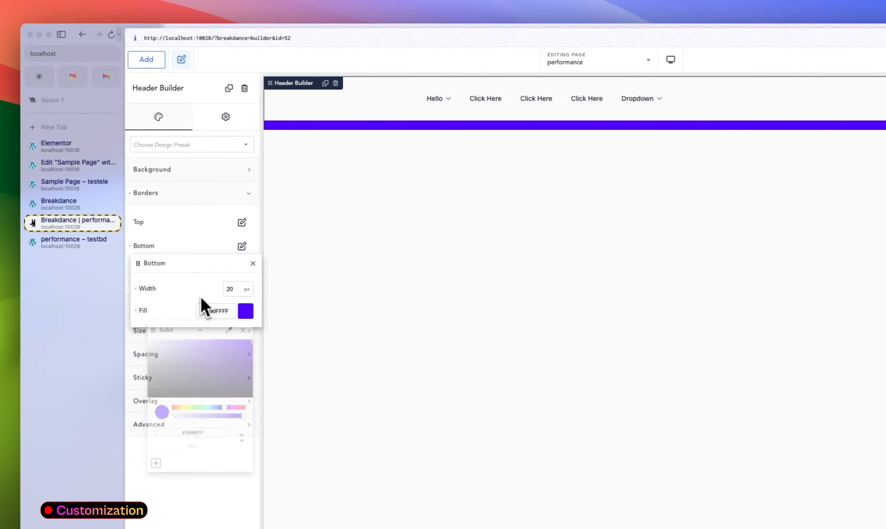
click(230, 288)
text(2)
click(189, 230)
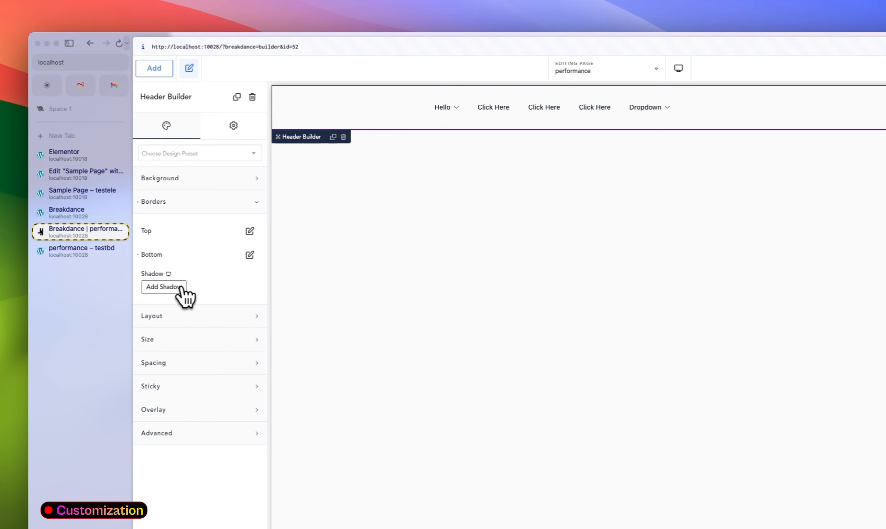
- Add a shadow to the Header Builder's borders and open its Stack Vertically At layout options
click(182, 289)
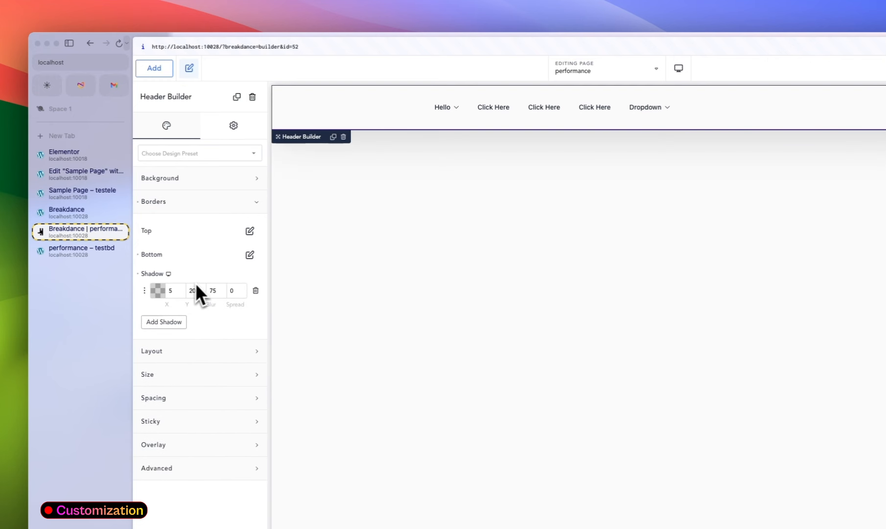
click(177, 205)
click(184, 230)
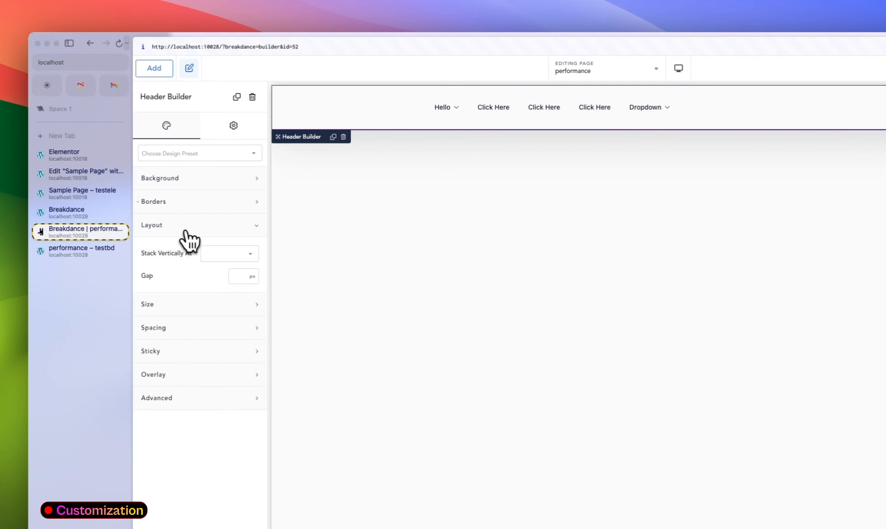
click(215, 264)
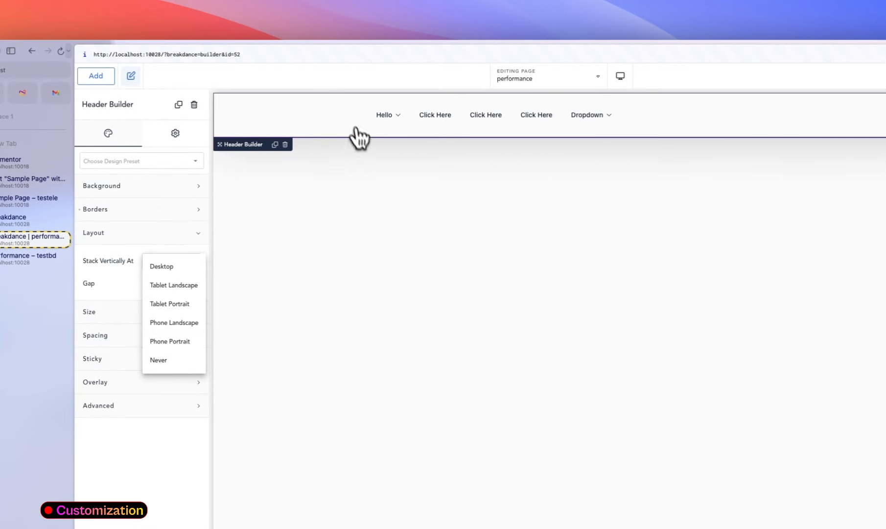
- Add an Image element to the header and choose the WooCommerce placeholder from the media library
click(96, 75)
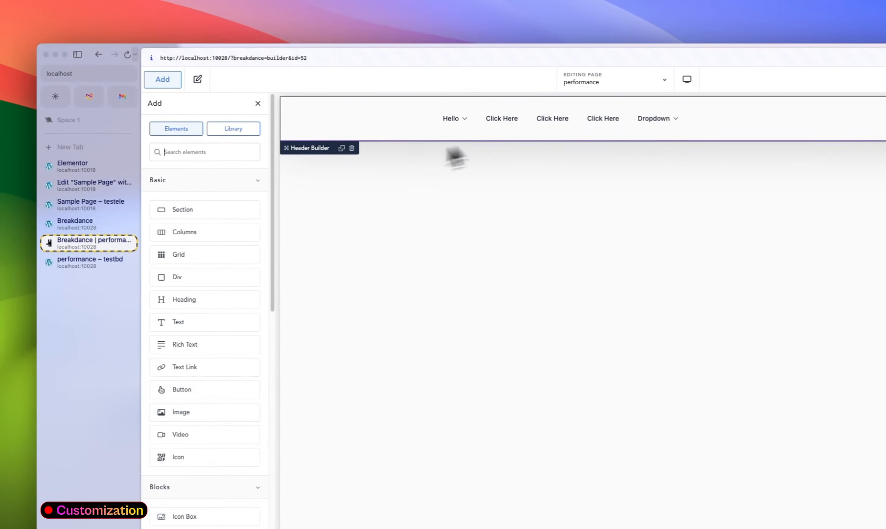
text(im)
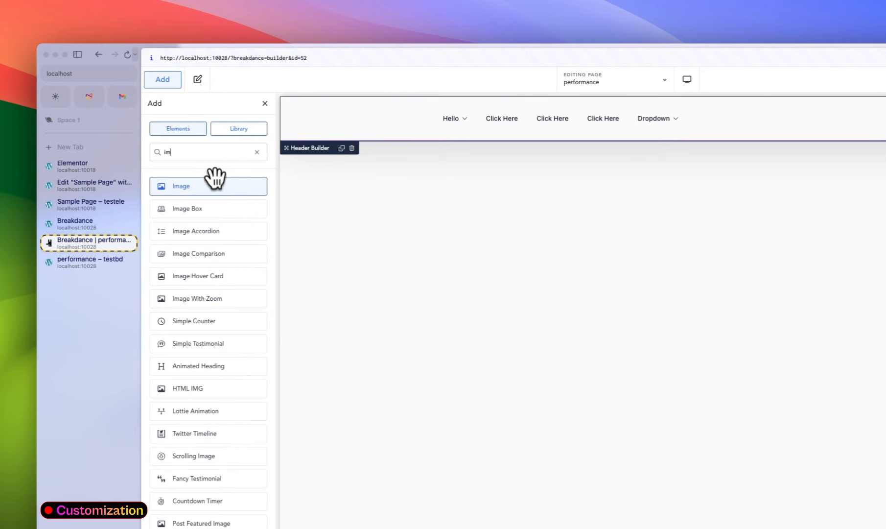
click(215, 177)
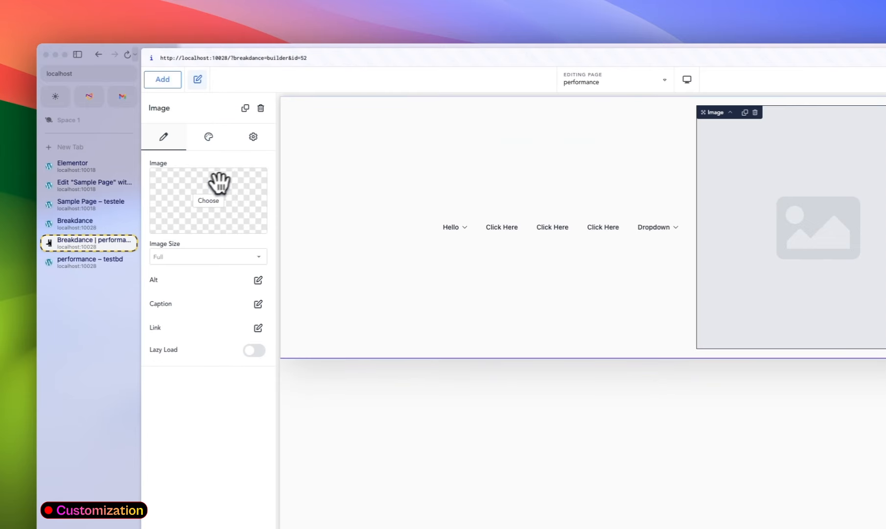
click(235, 211)
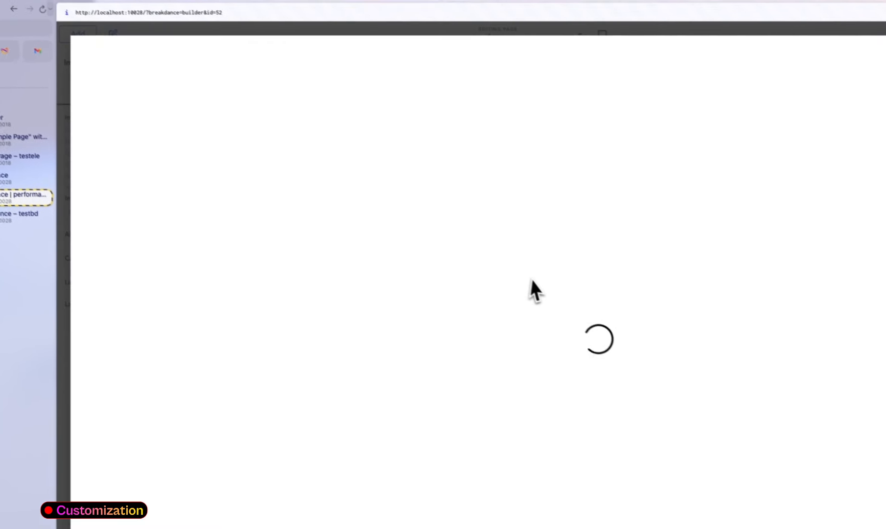
click(190, 135)
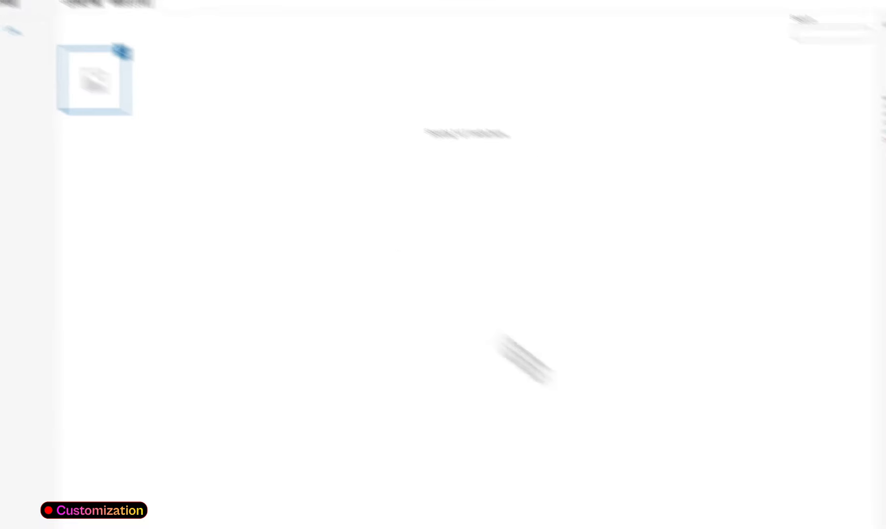
click(813, 462)
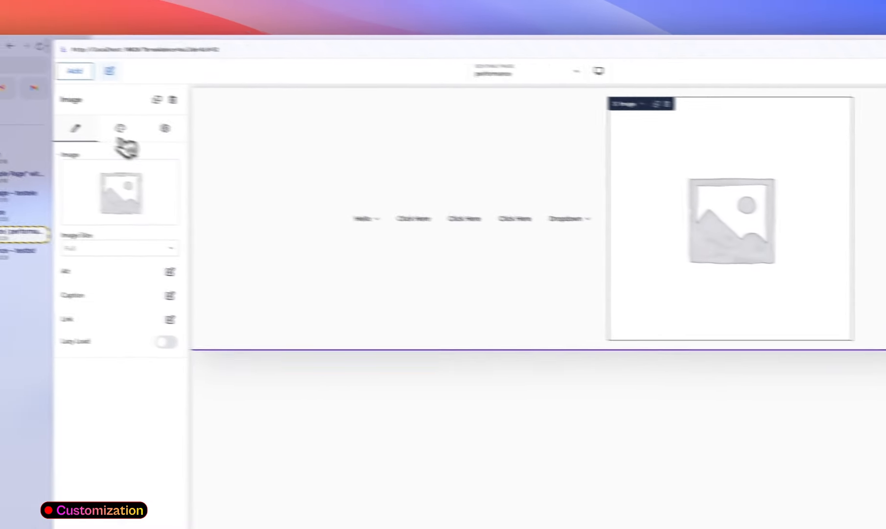
- Set the header image's width to 50 px
click(120, 141)
click(166, 191)
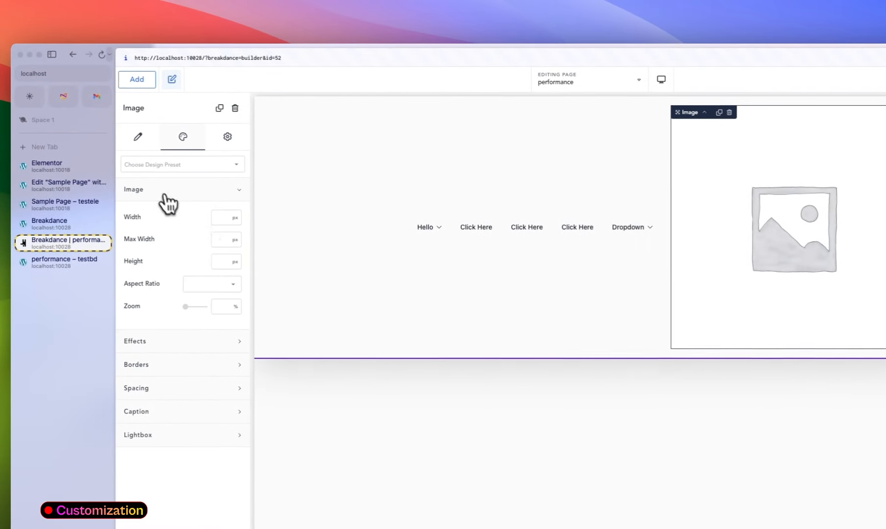
click(220, 220)
text(50)
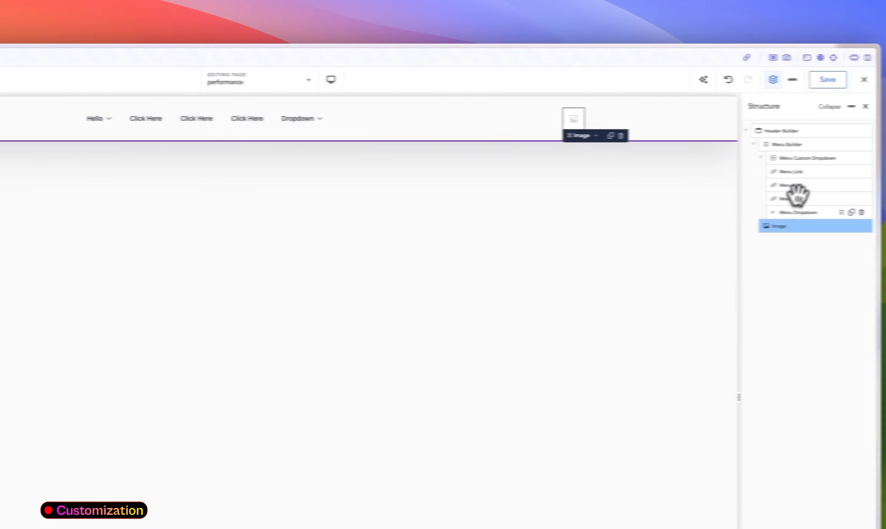
- Move the image above the Menu Builder in the structure and collapse the Menu Builder's items
drag(750, 226, 753, 138)
click(719, 157)
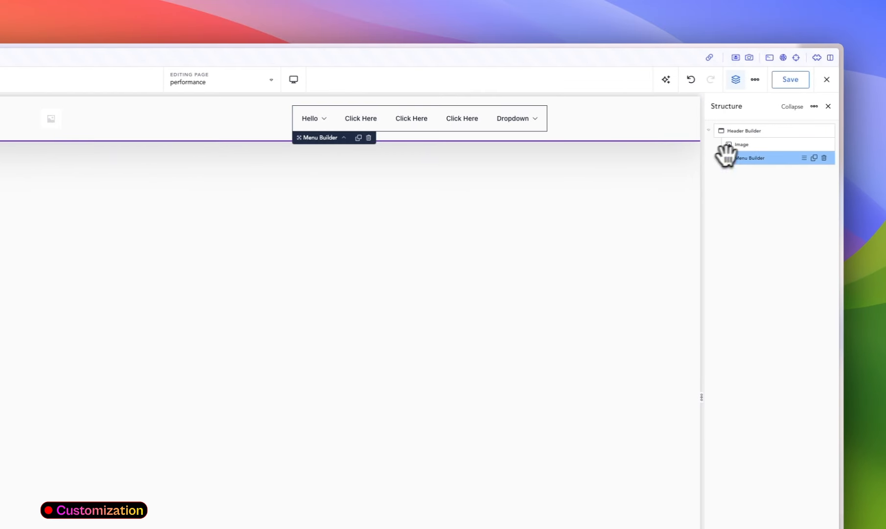
- In the tablet preview, set the Header Builder's Stack Vertically At to Never, and return to the desktop view
click(753, 131)
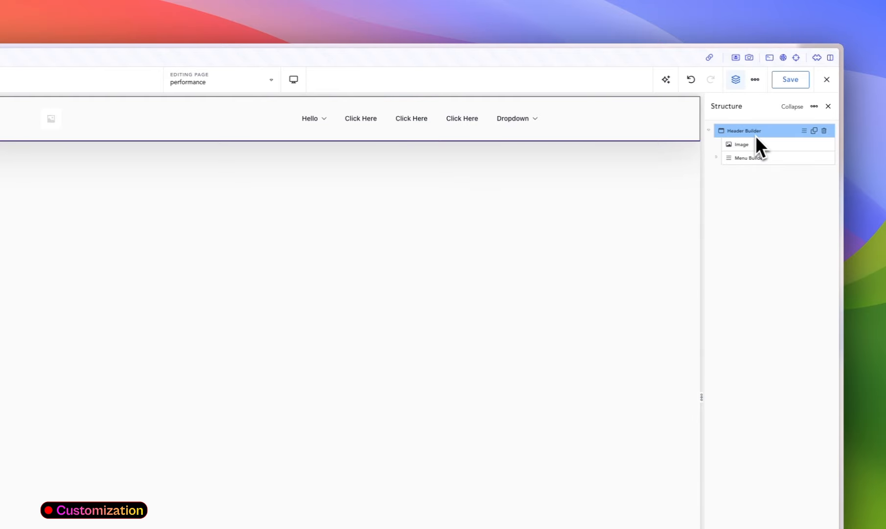
click(448, 79)
click(511, 160)
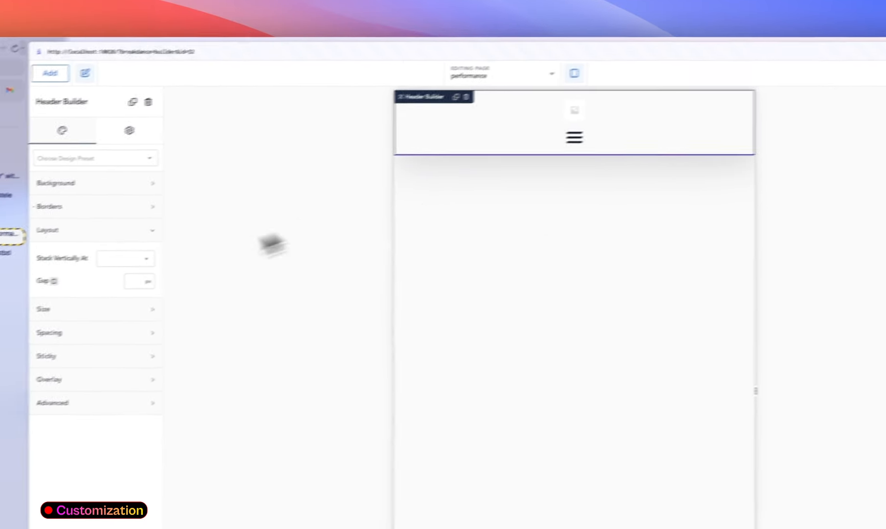
click(115, 265)
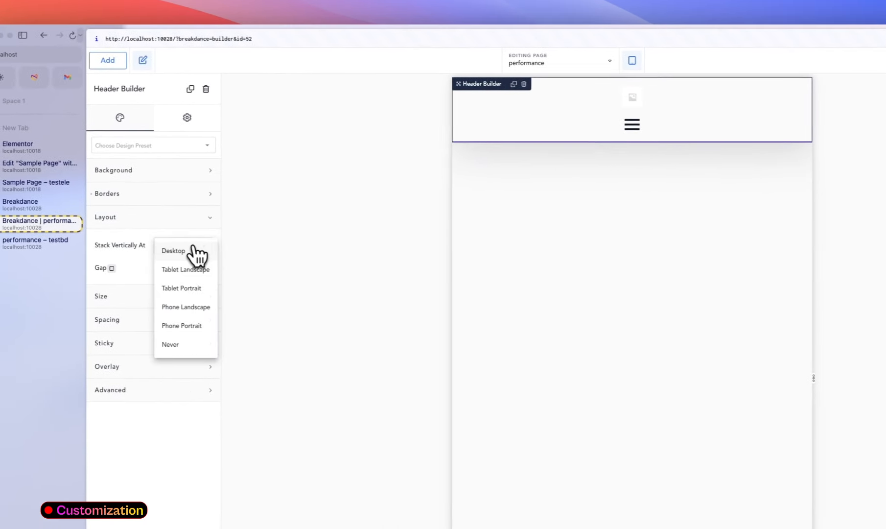
click(190, 346)
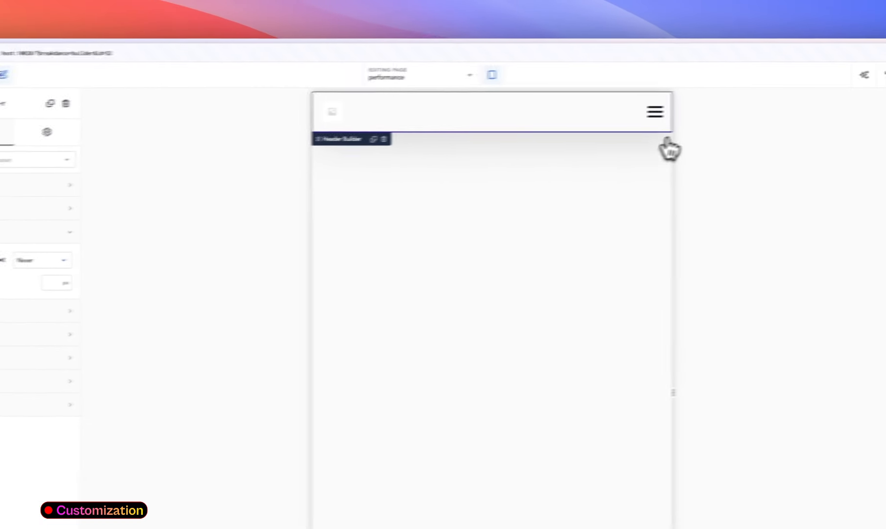
click(632, 60)
click(700, 92)
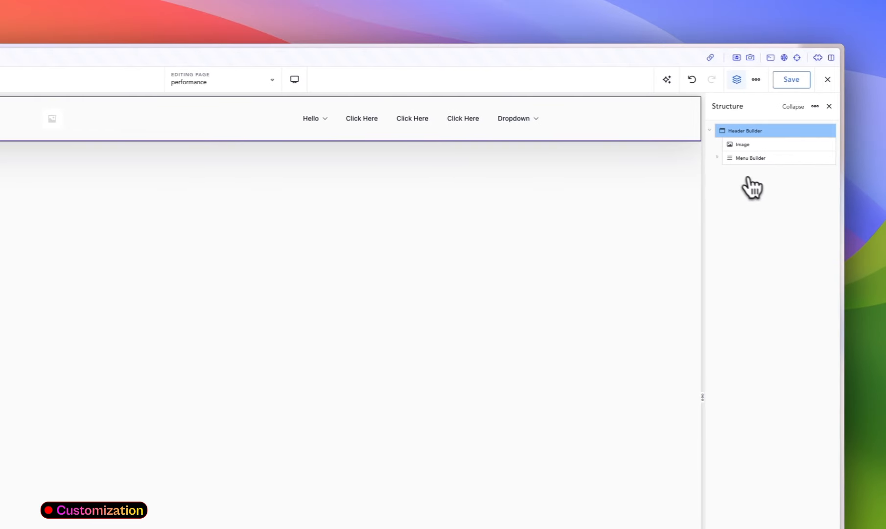
- Add a Button and a Div to the header after the Menu Builder, and nest the Button inside the Div
click(756, 157)
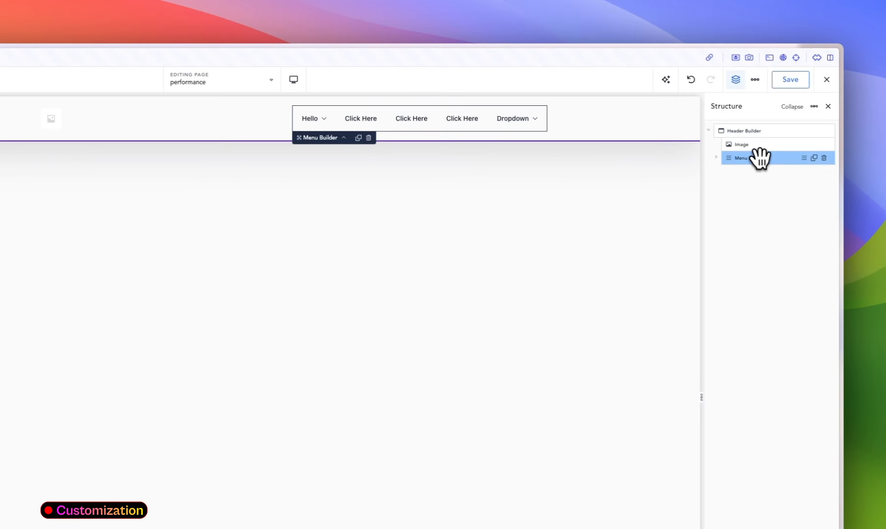
click(716, 157)
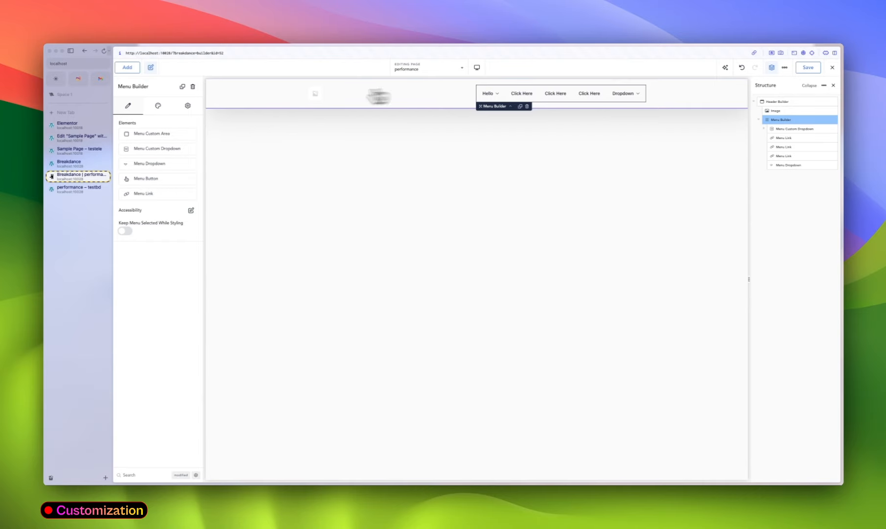
click(128, 67)
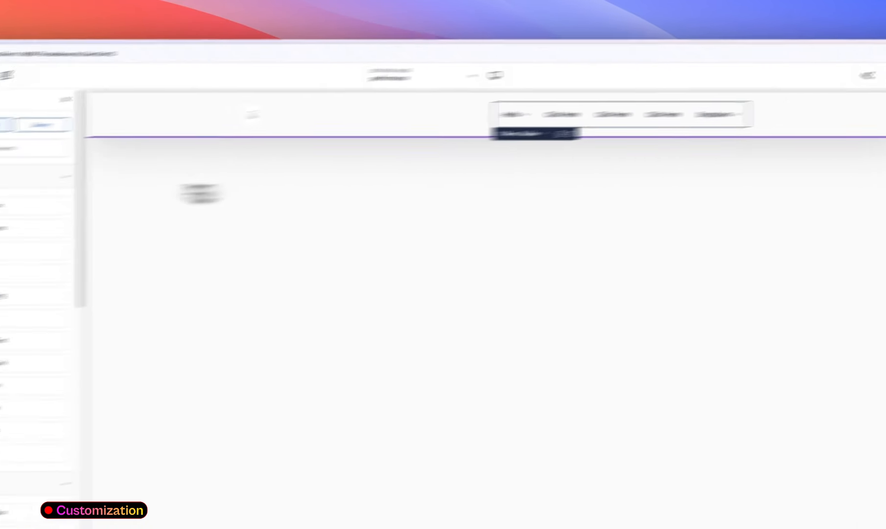
click(189, 340)
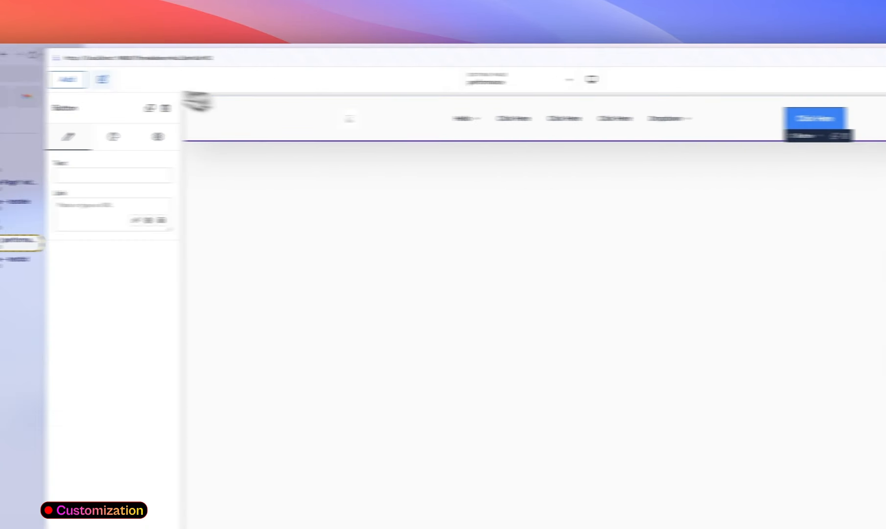
click(69, 79)
click(137, 275)
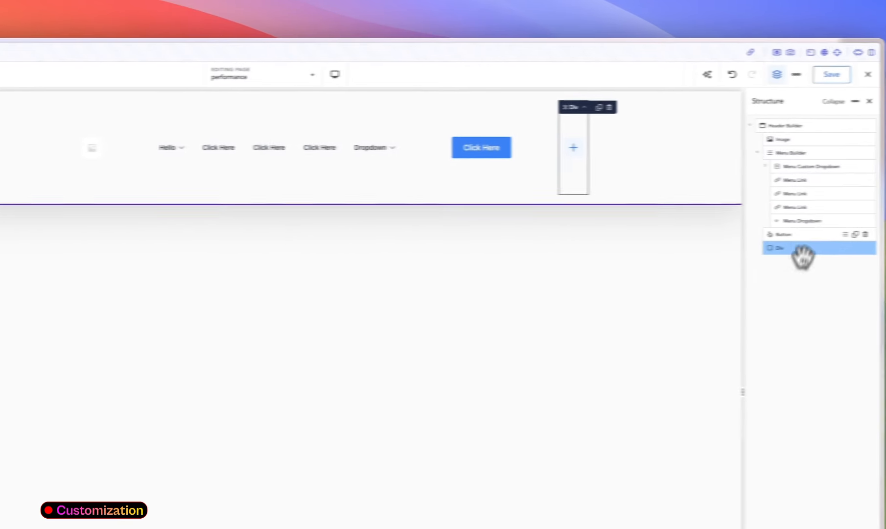
drag(794, 234, 794, 247)
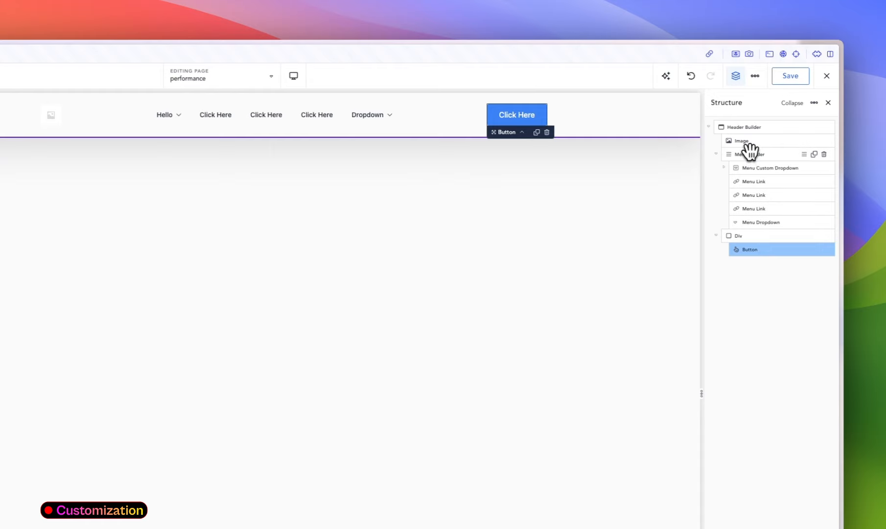
- Move the Menu Builder into the Div above the Button, and give the Div a horizontal layout with middle vertical alignment
drag(749, 151, 753, 239)
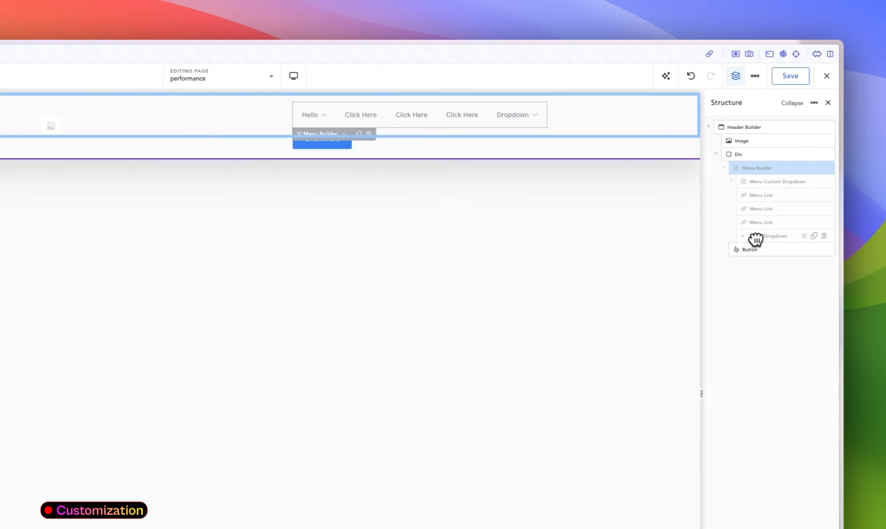
click(730, 154)
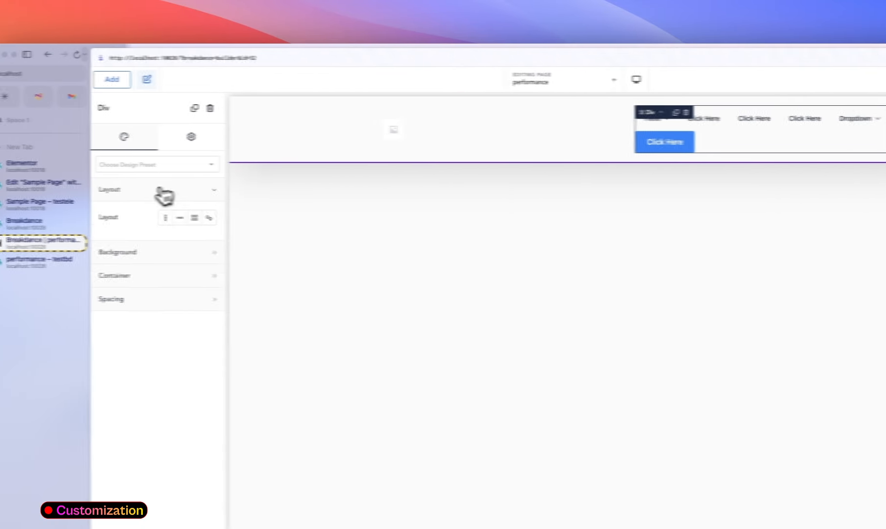
click(179, 217)
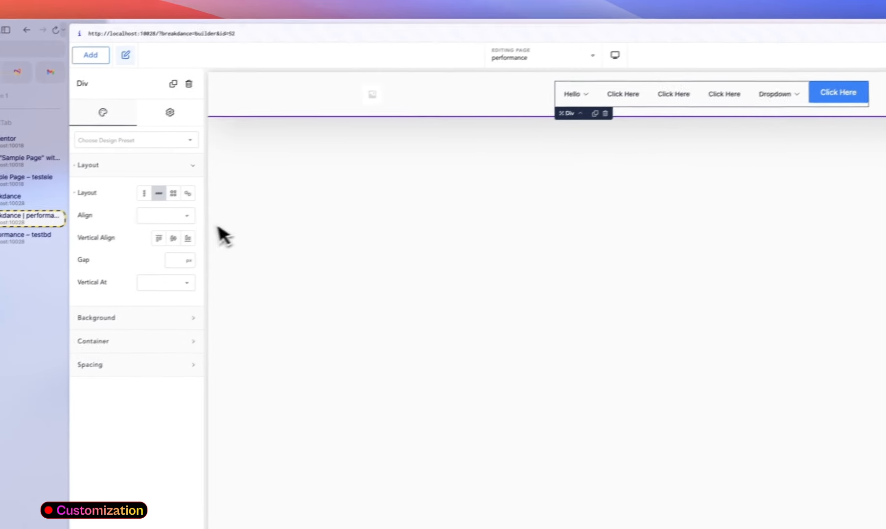
click(173, 238)
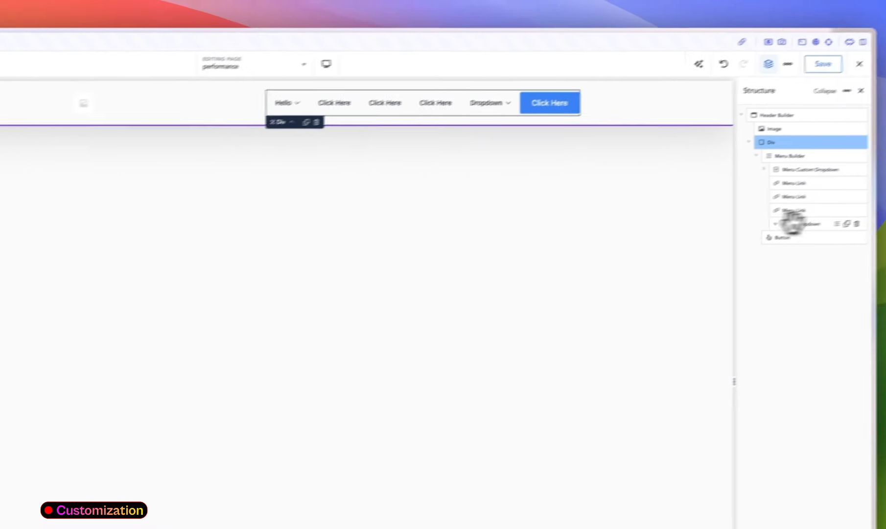
- Collapse the Menu Builder and move it out of the Div, directly below the header image
click(799, 157)
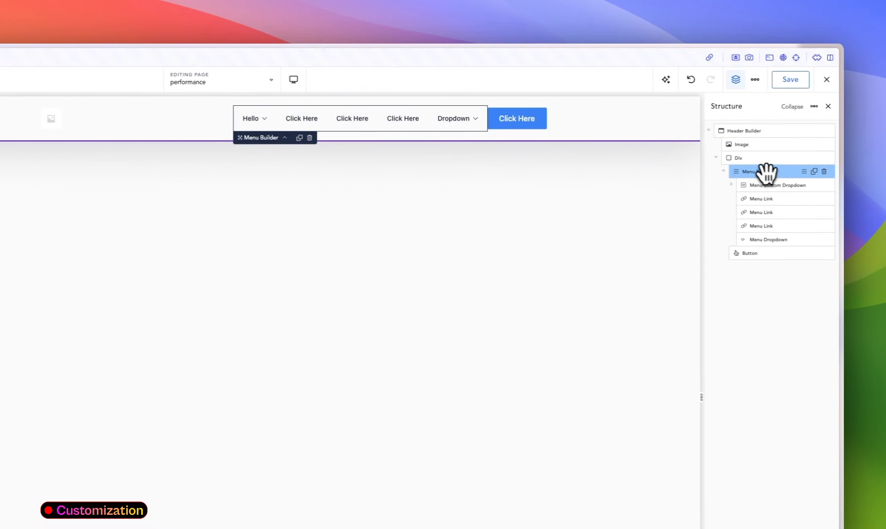
click(723, 172)
drag(745, 170, 745, 150)
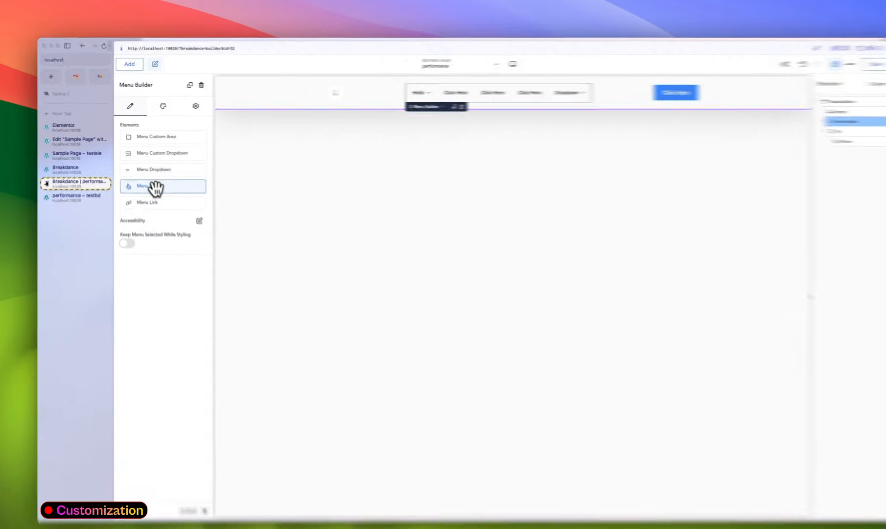
- Add a Menu Button to the Menu Builder and delete the separate Button inside the Div
click(146, 180)
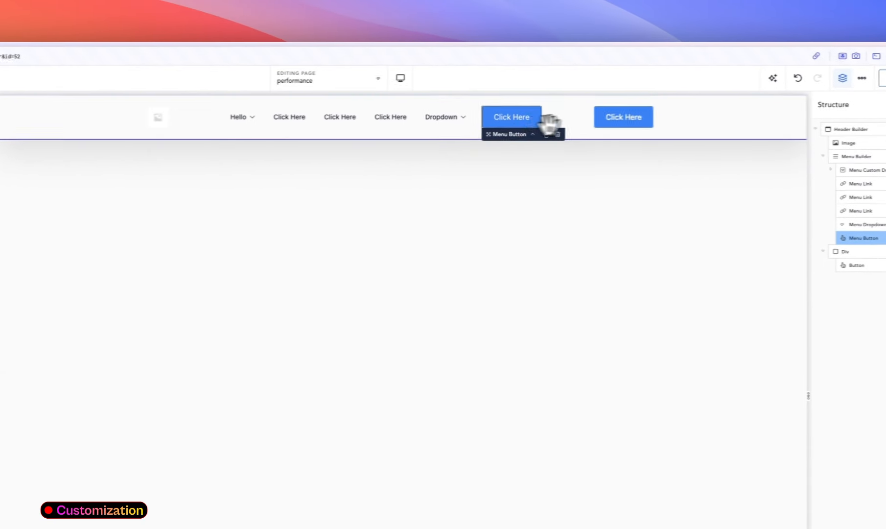
click(621, 121)
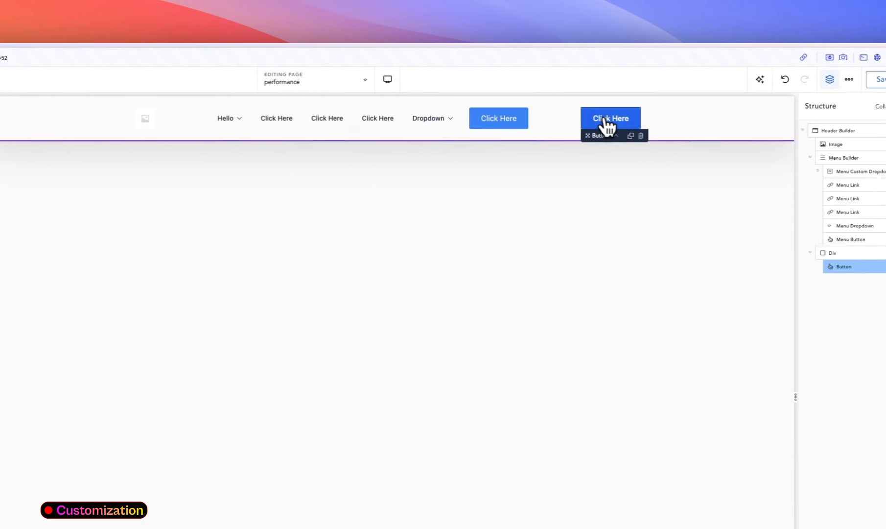
key(Delete)
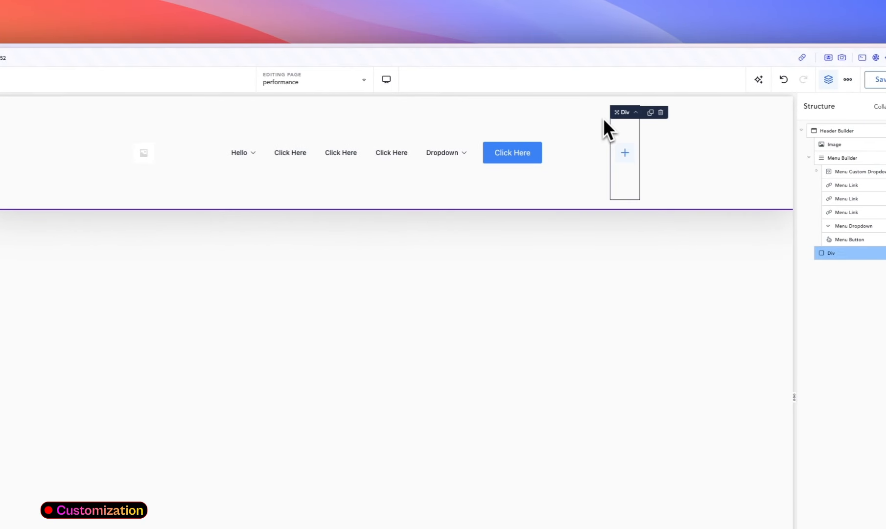
- Delete the empty Div from the header and open the mobile menu in the Phone Landscape view
click(660, 113)
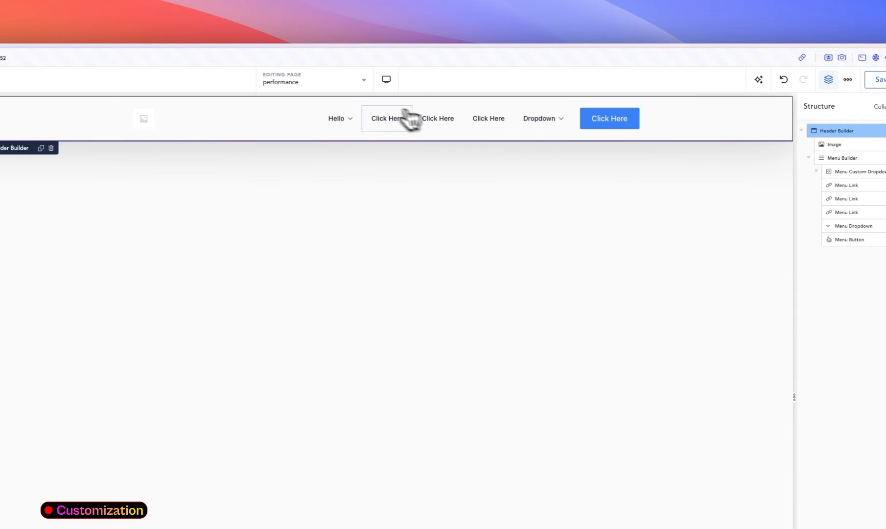
click(386, 80)
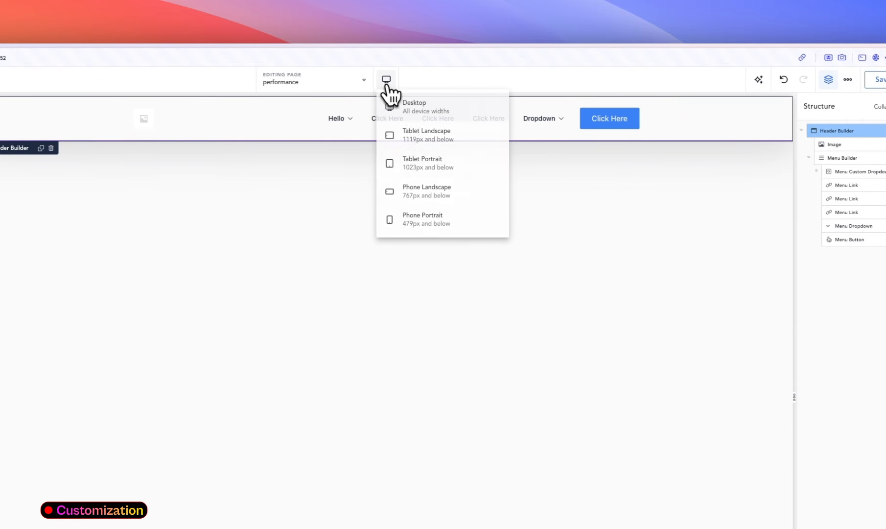
click(439, 191)
click(481, 118)
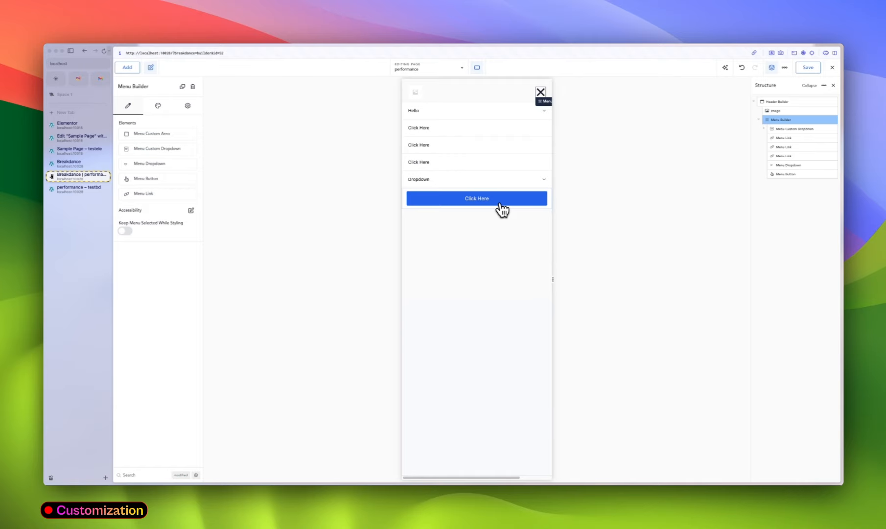
- Select the Header Builder, return to the Desktop view, and review the header's size and padding options
click(778, 101)
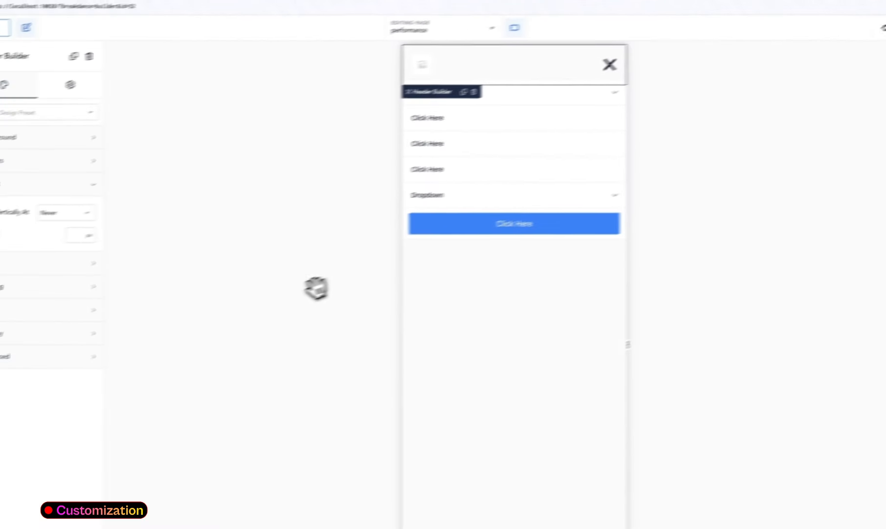
click(14, 185)
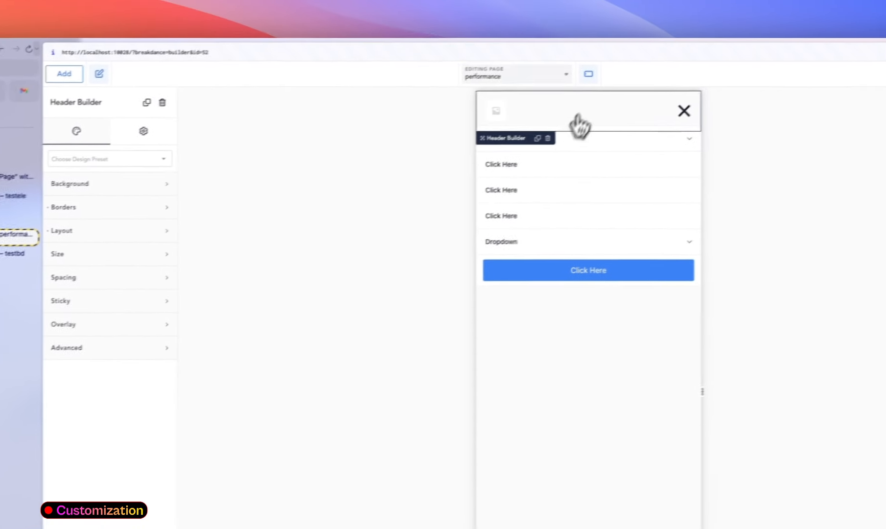
click(589, 74)
click(621, 105)
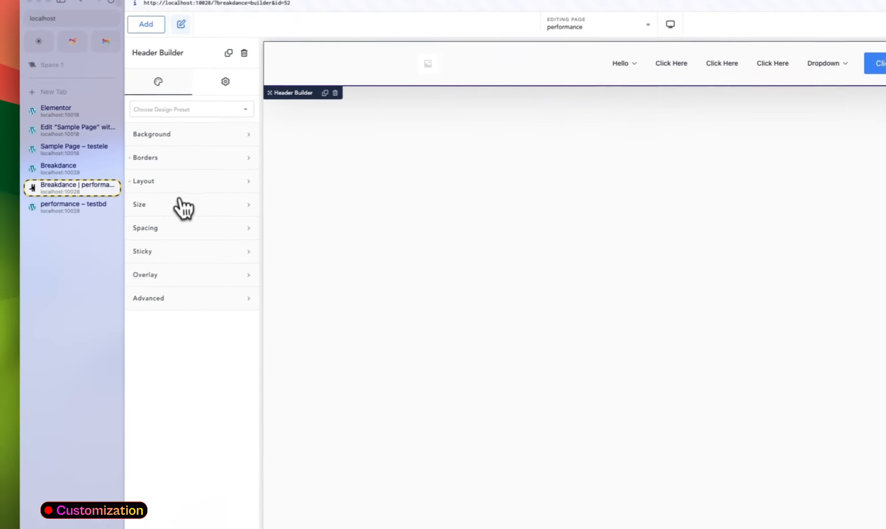
click(164, 205)
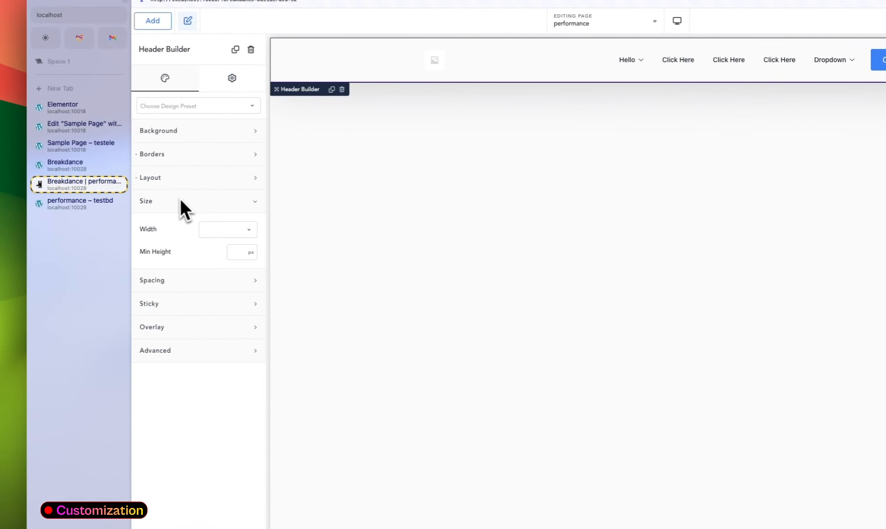
click(211, 202)
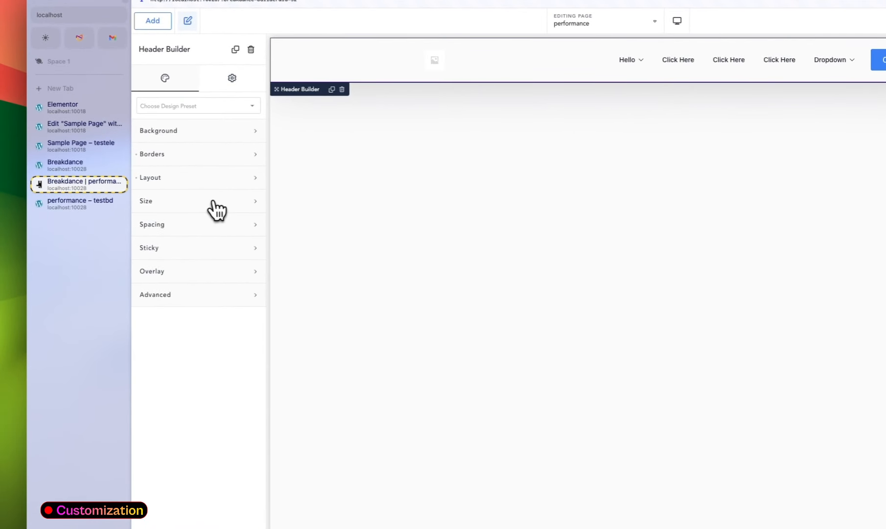
click(166, 225)
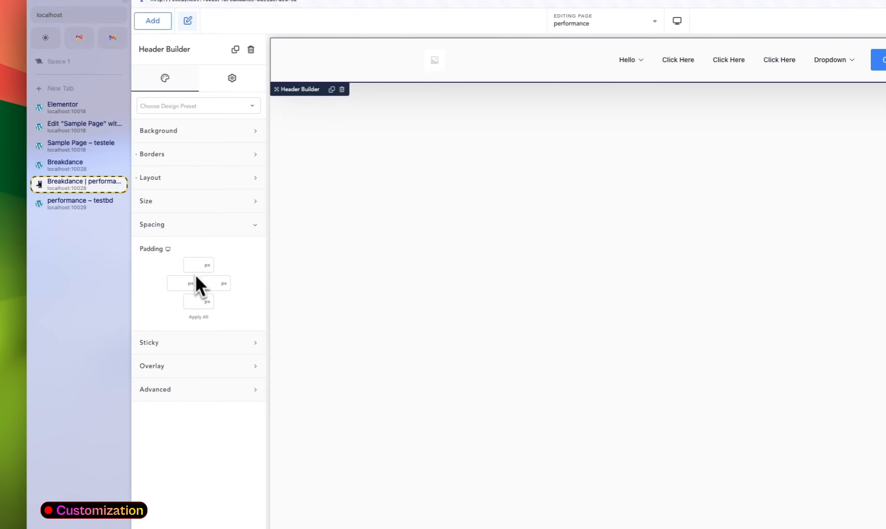
click(203, 229)
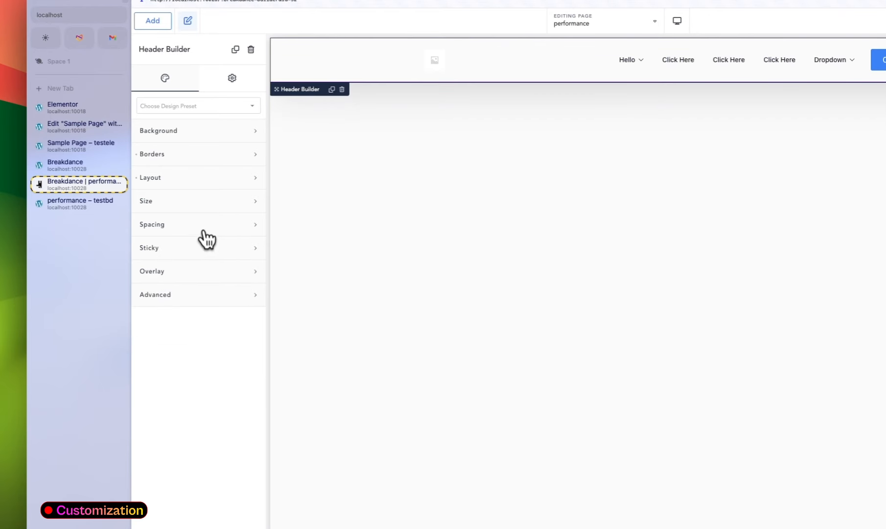
- Enable Sticky for the header and delete the Hello custom dropdown from the menu
click(182, 249)
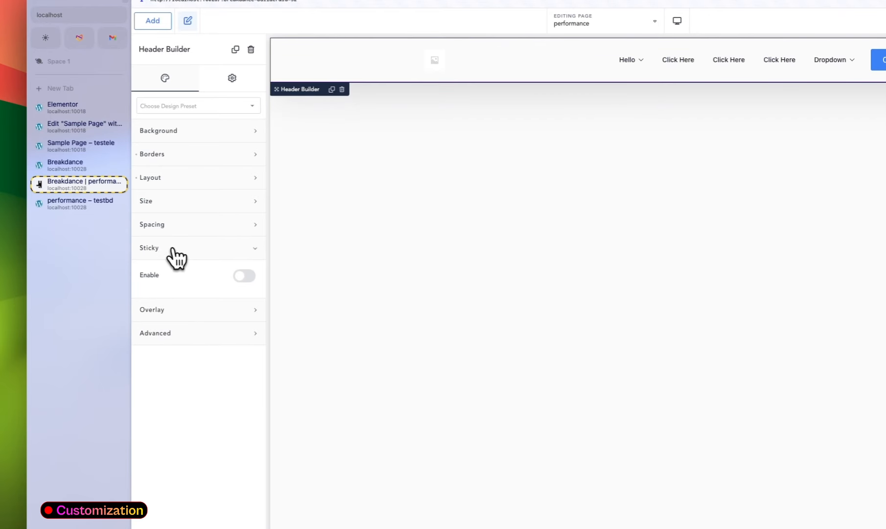
click(239, 277)
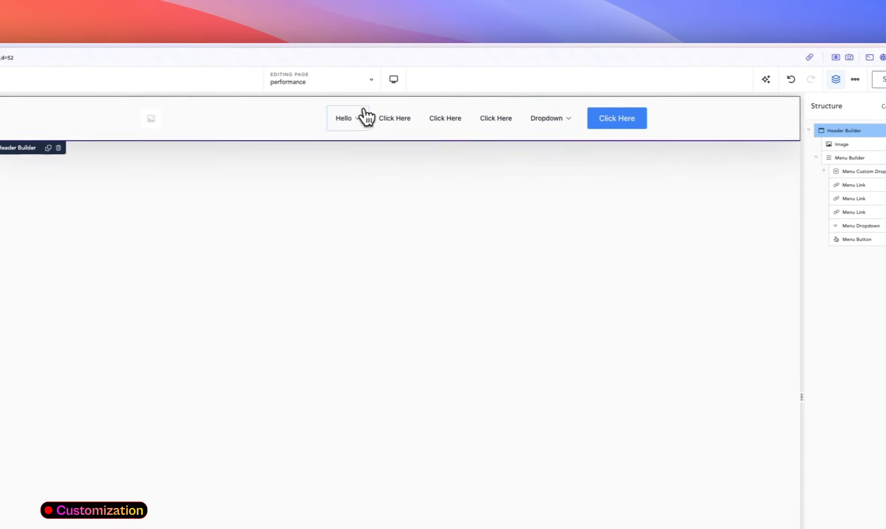
click(384, 117)
key(Delete)
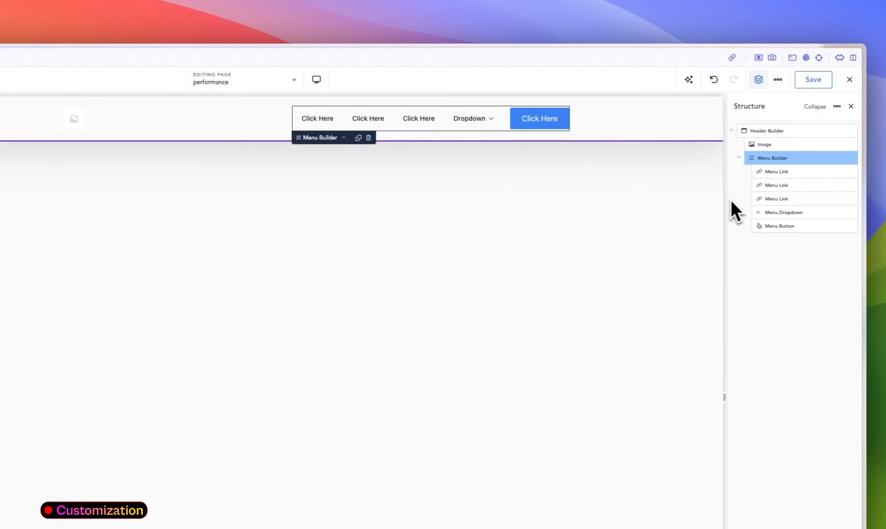
- Set the header's sticky position to Bottom and check the header and its dropdown on the live performance page
click(49, 127)
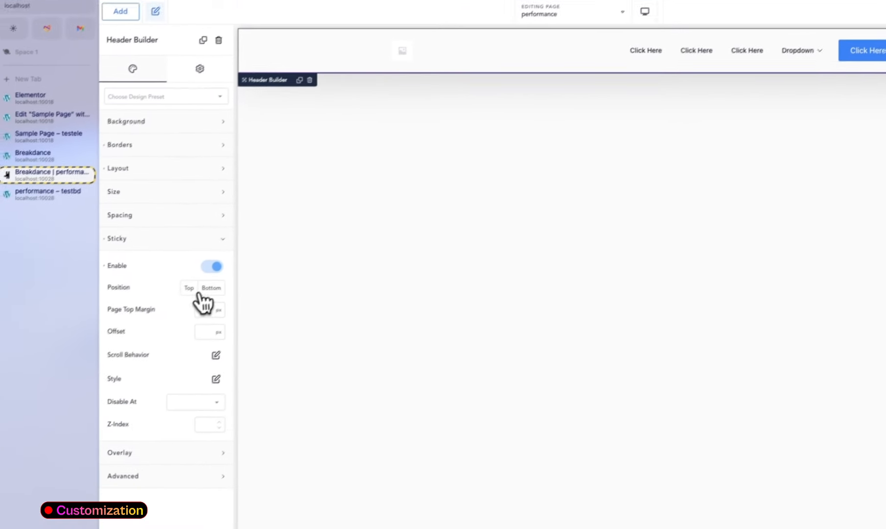
click(142, 355)
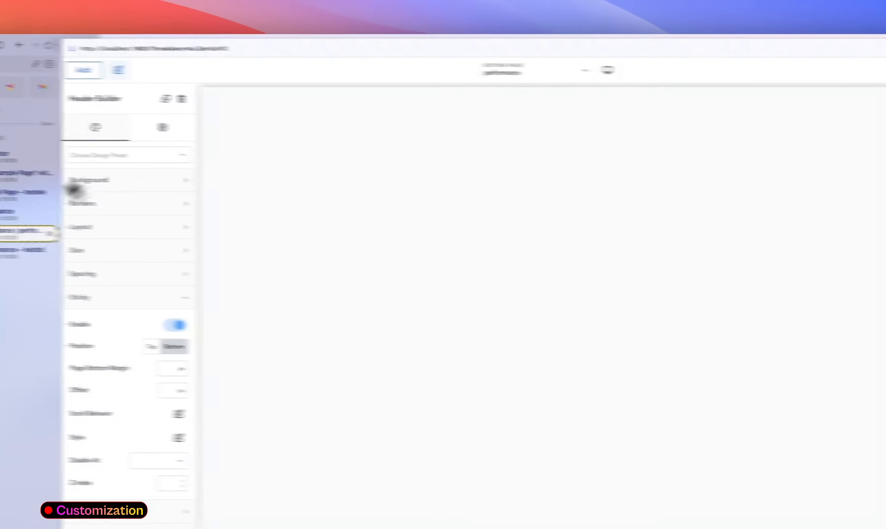
click(71, 258)
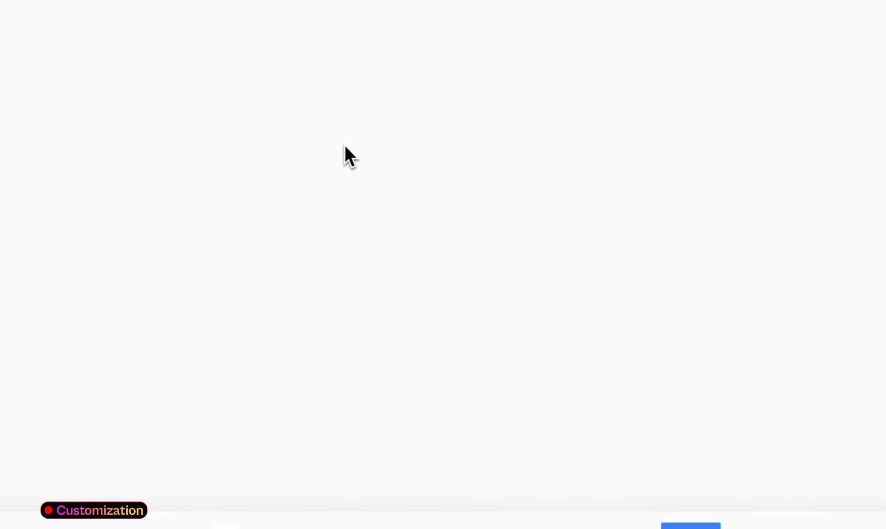
mouse_move(516, 474)
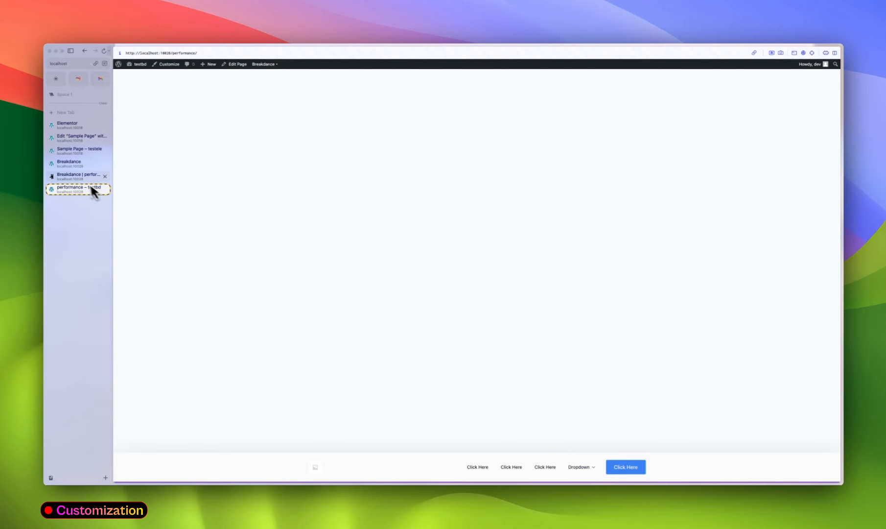
mouse_move(588, 464)
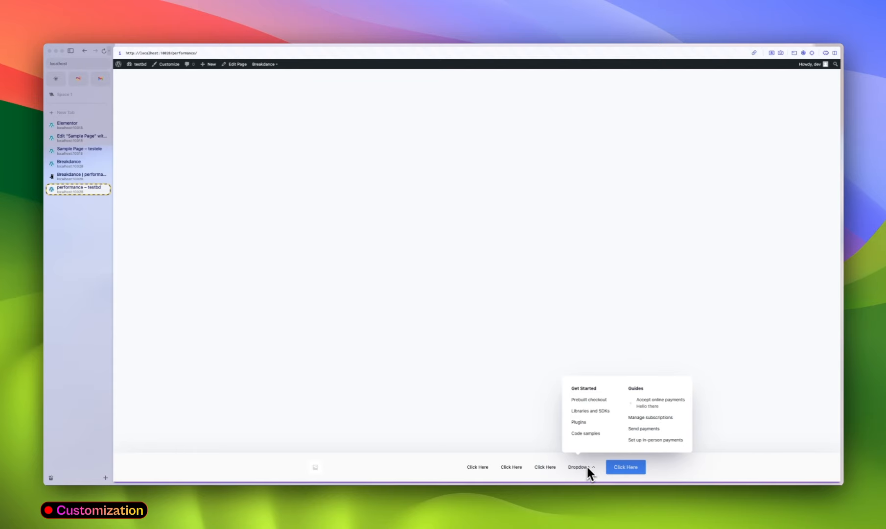
- Return to the Breakdance builder, clear the header's Bottom sticky position while keeping Sticky enabled, and save the page
click(78, 176)
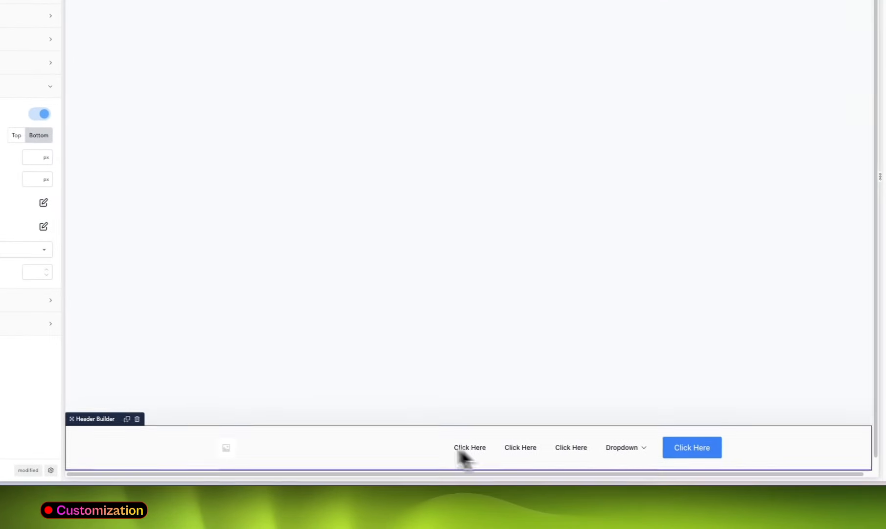
click(42, 115)
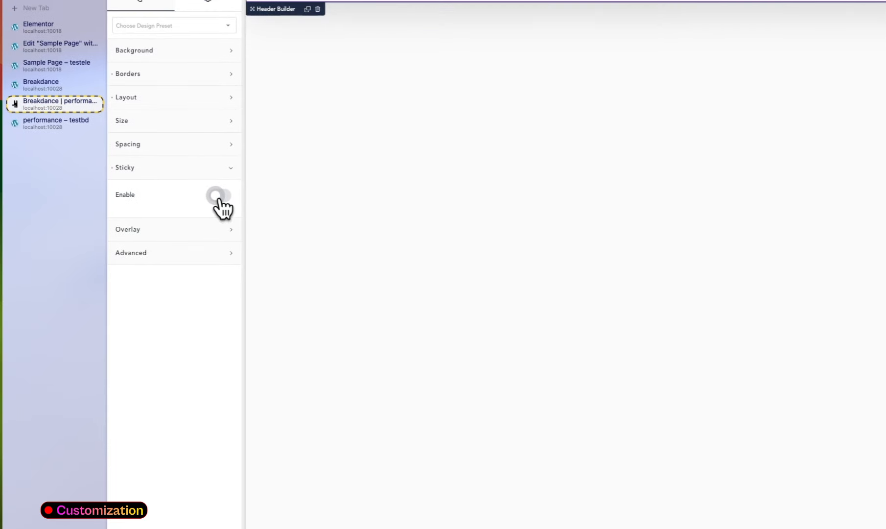
click(43, 115)
click(218, 214)
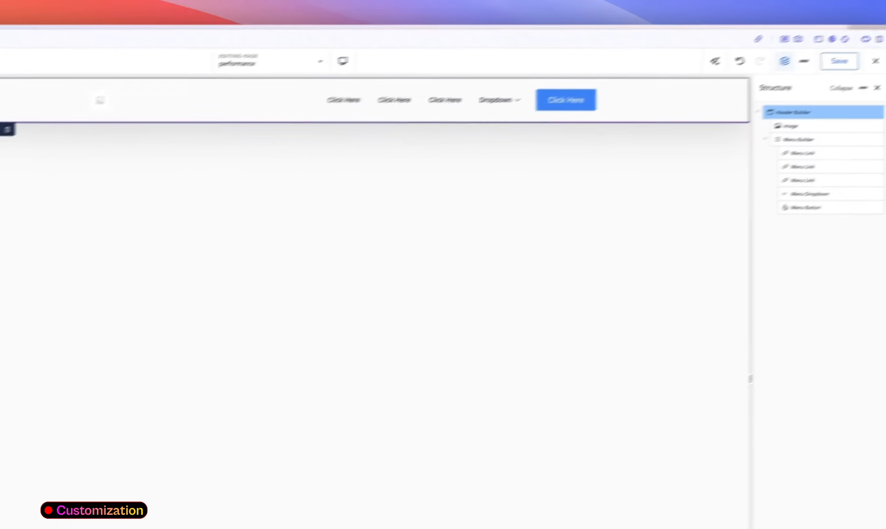
click(793, 80)
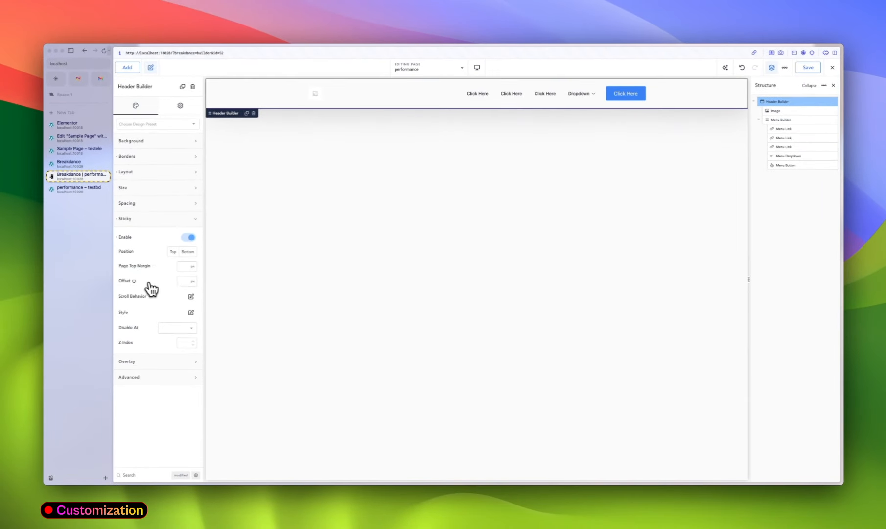
- Review the device options for disabling the sticky header, leave them unset, and collapse the Sticky settings
click(179, 327)
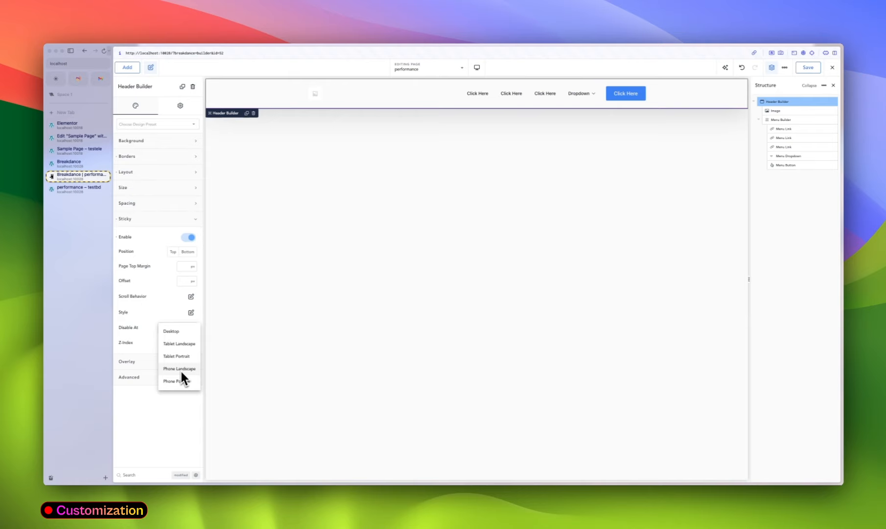
click(169, 292)
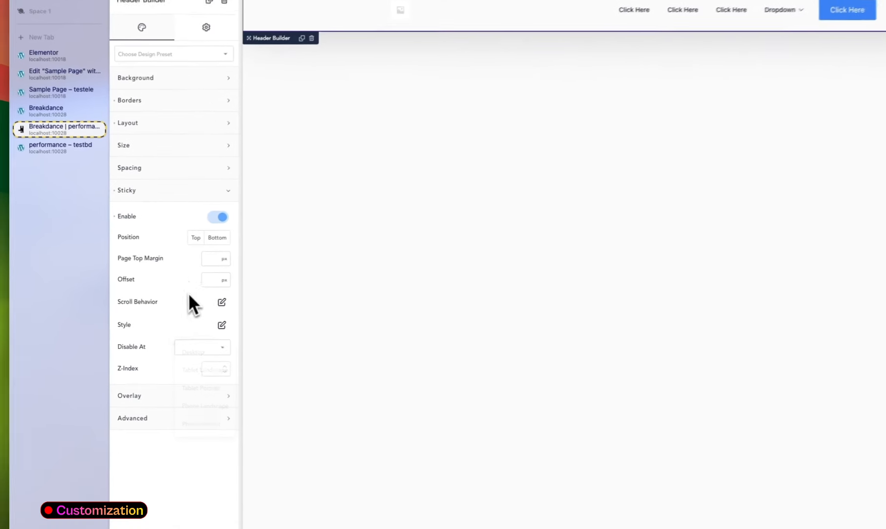
click(154, 221)
- Try the header's Overlay option with and without Keep Style
click(168, 223)
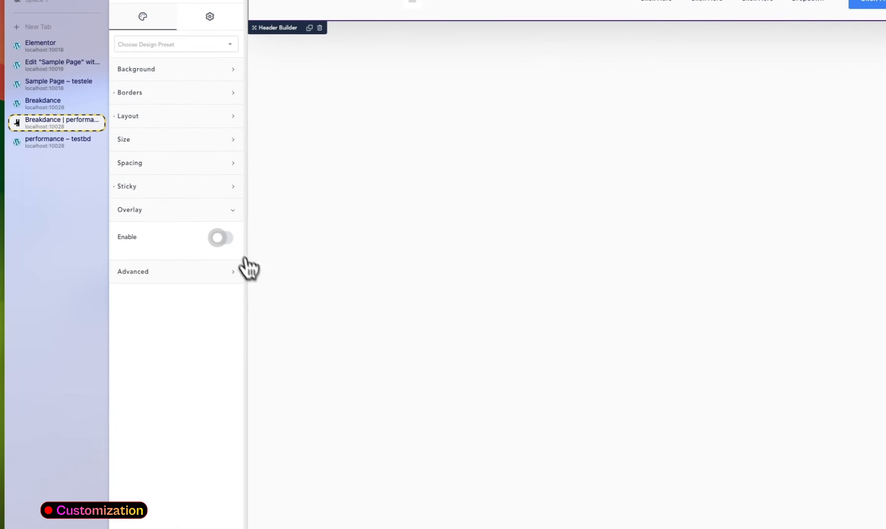
click(224, 236)
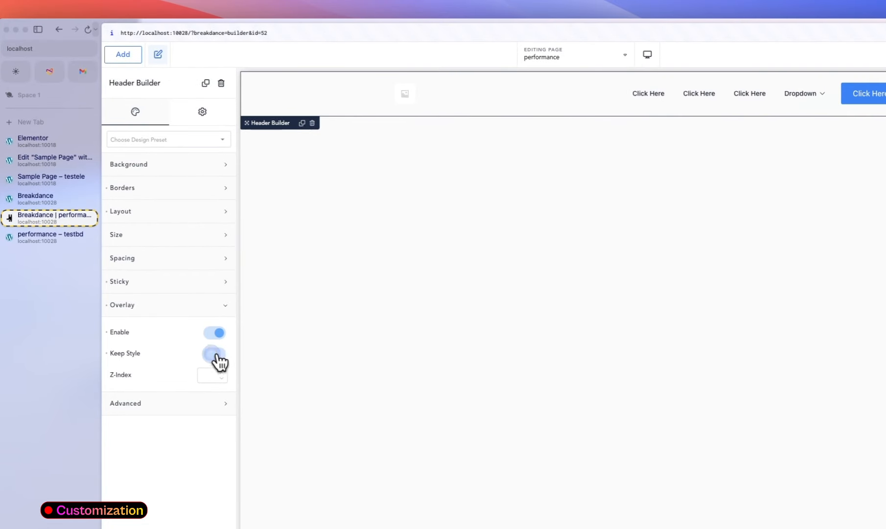
click(215, 355)
click(215, 354)
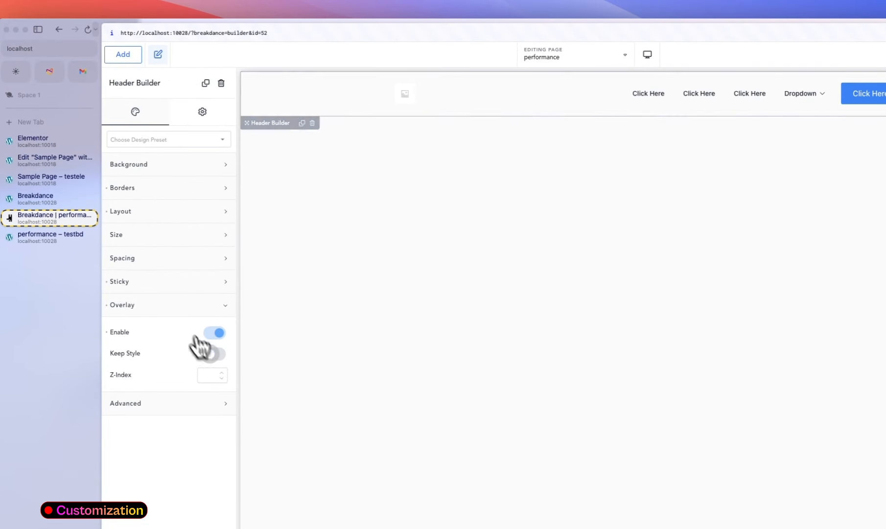
click(215, 333)
click(199, 308)
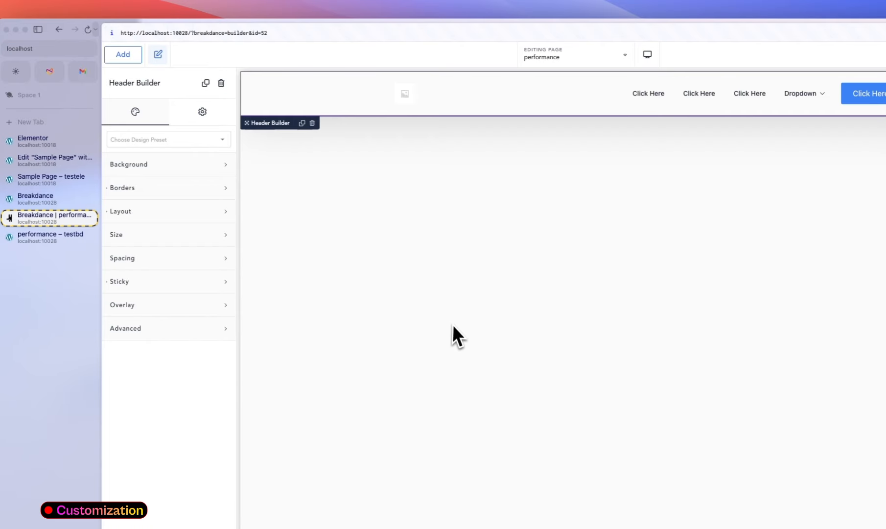
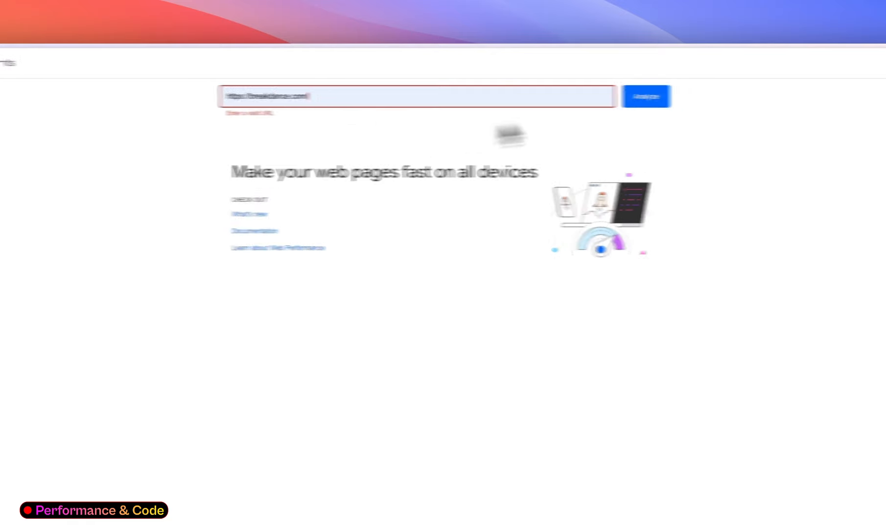
- Run PageSpeed Insights for breakdance.com, view the elementor.com mobile report, and rerun the elementor.com analysis
click(670, 96)
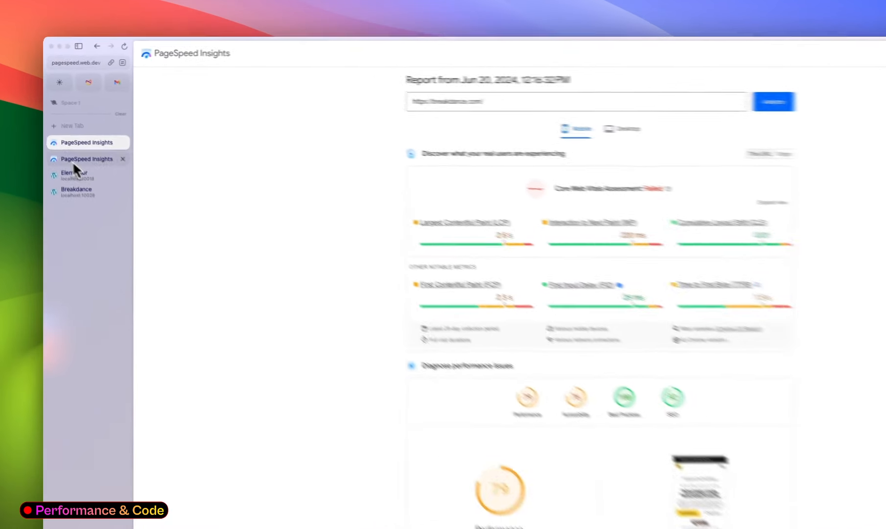
click(73, 163)
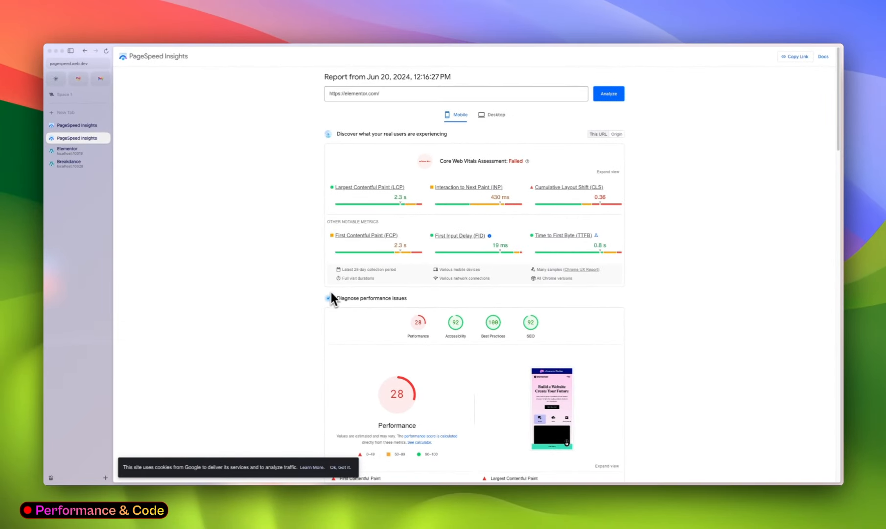
click(607, 95)
- Rerun the PageSpeed analyses for breakdance.com and elementor.com and compare their mobile reports
click(77, 125)
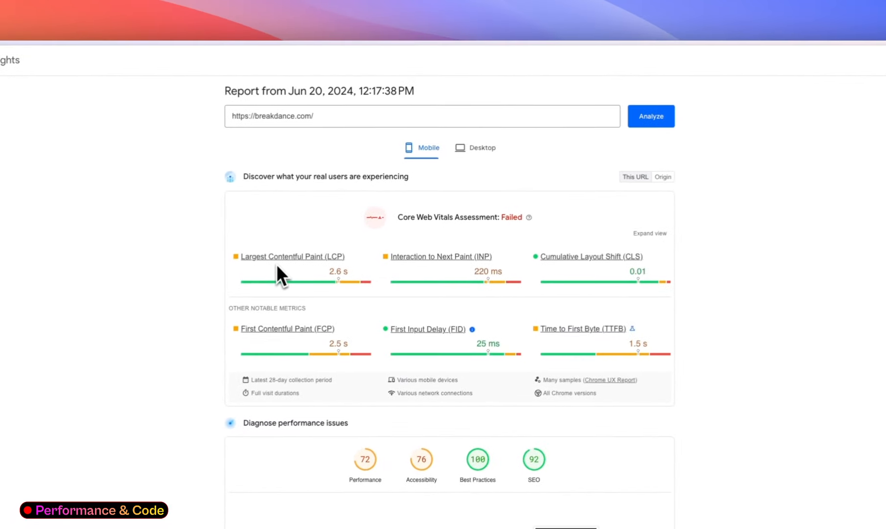
click(664, 128)
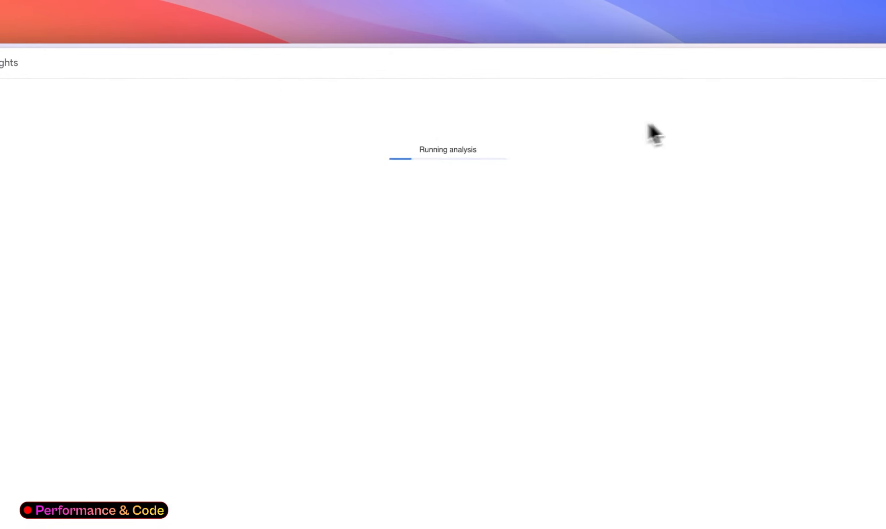
click(91, 188)
click(847, 117)
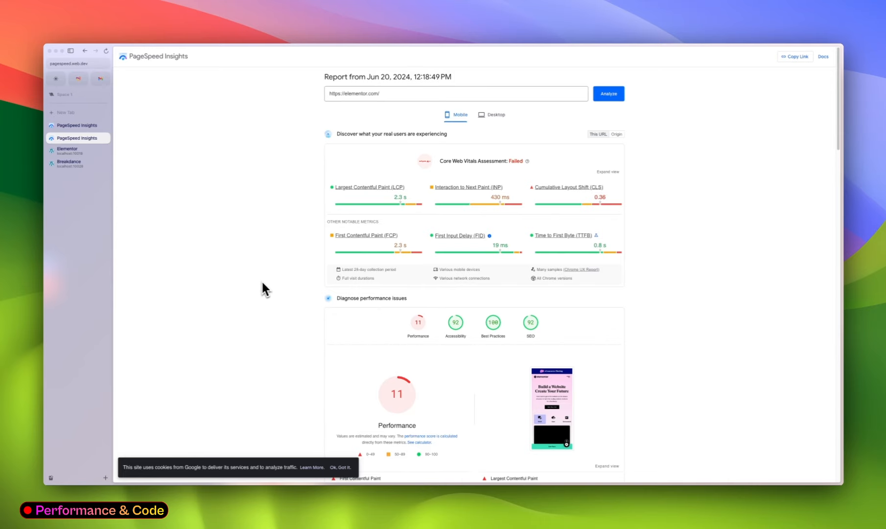
click(78, 126)
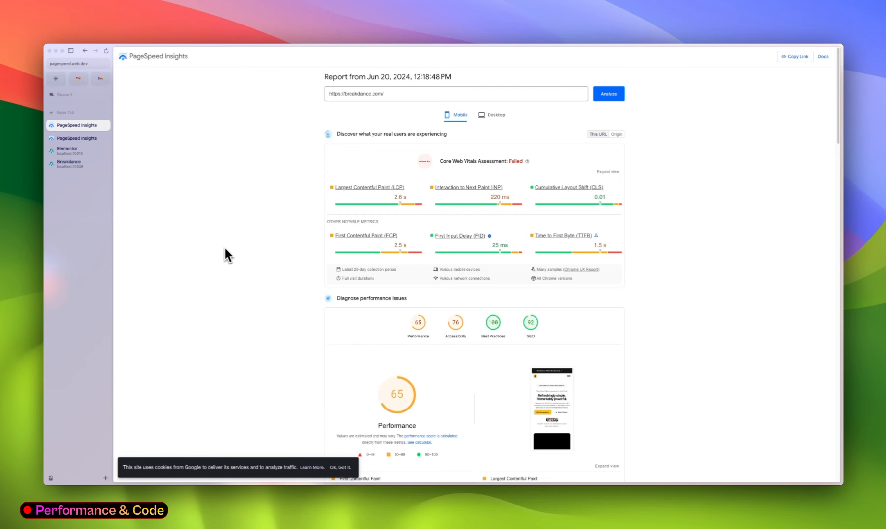
- Switch to the Elementor test site's WordPress admin and create a new page titled Performance
click(69, 150)
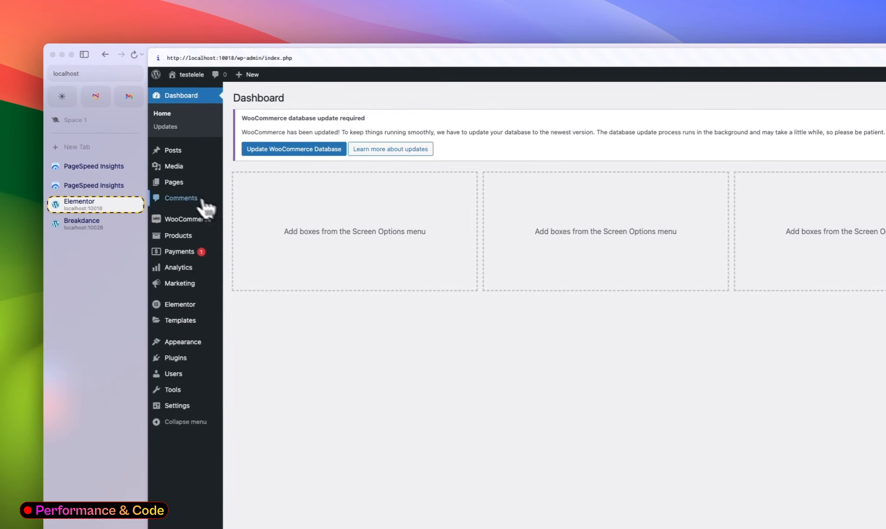
click(187, 186)
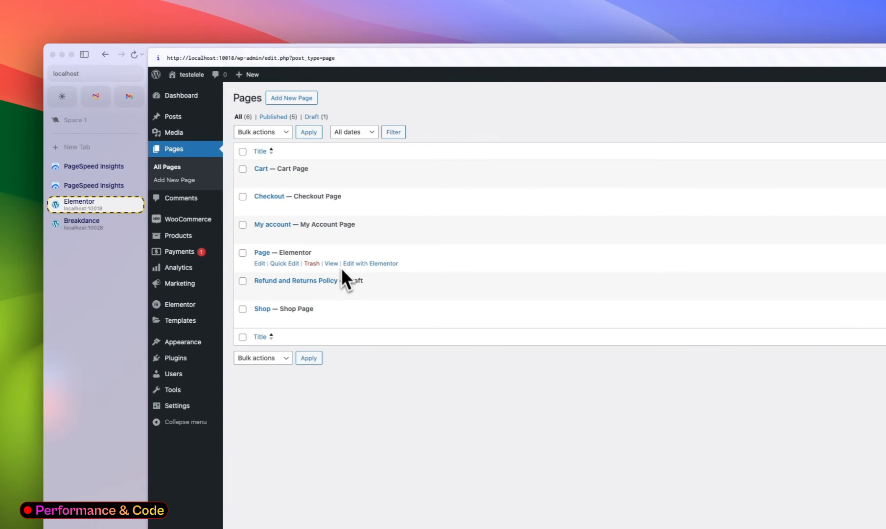
click(304, 100)
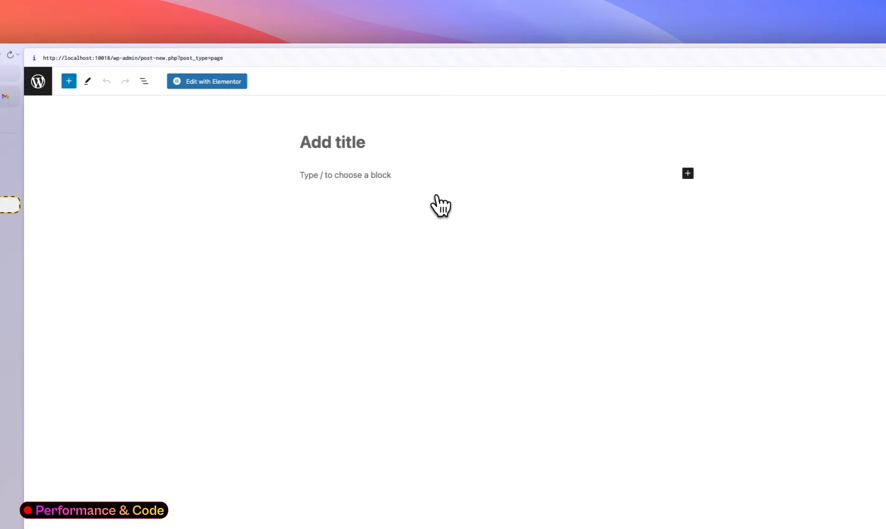
text(Pero)
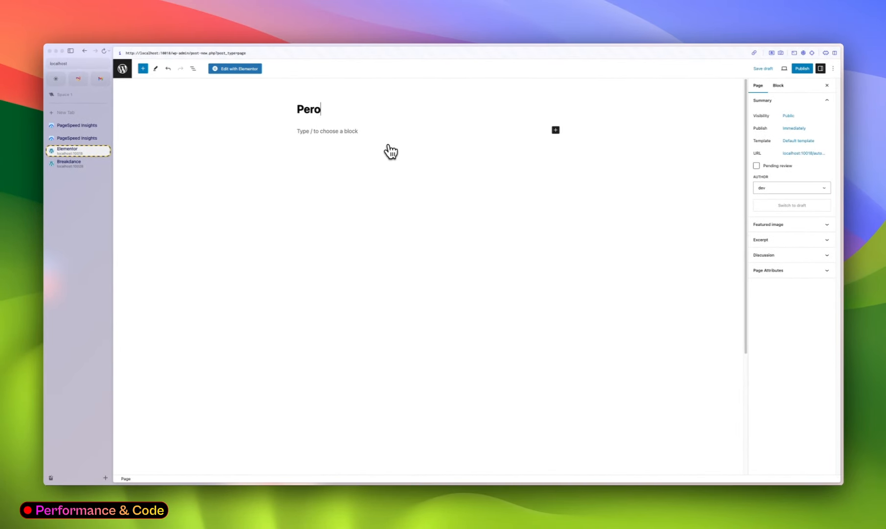
text(fram)
key(BackSpace)
key(BackSpace)
key(BackSpace)
key(BackSpace)
key(BackSpace)
text(formance)
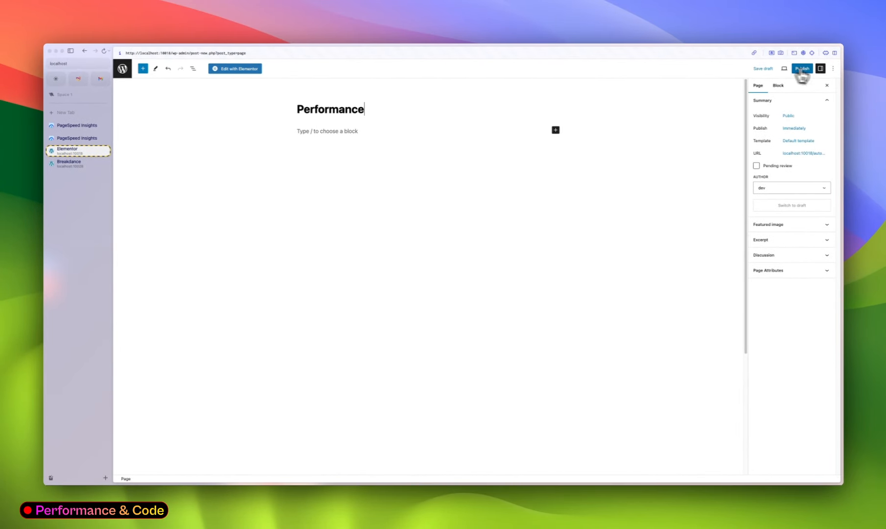
key(super+a)
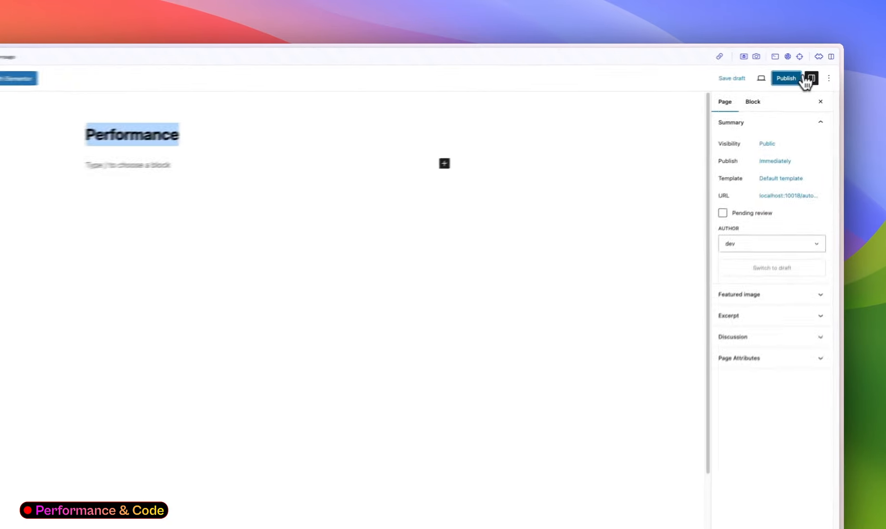
- Publish the Performance page and open it for editing with Elementor
click(803, 68)
click(782, 68)
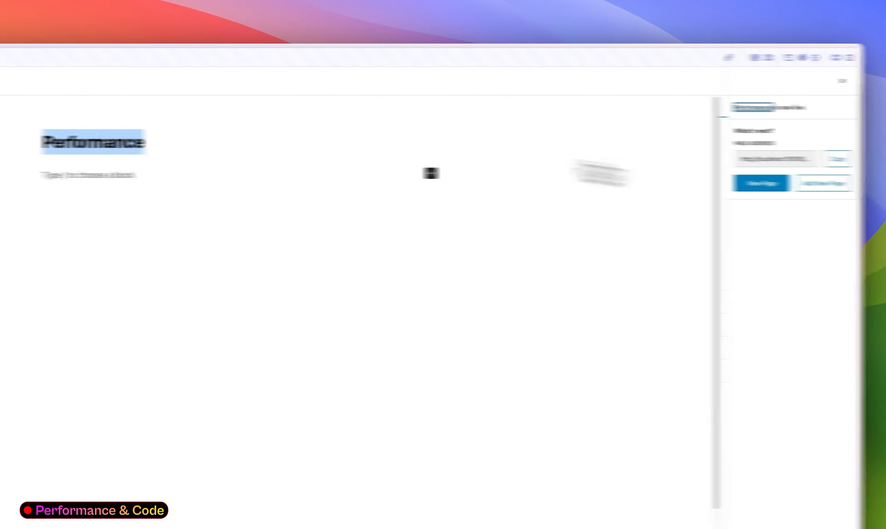
click(218, 89)
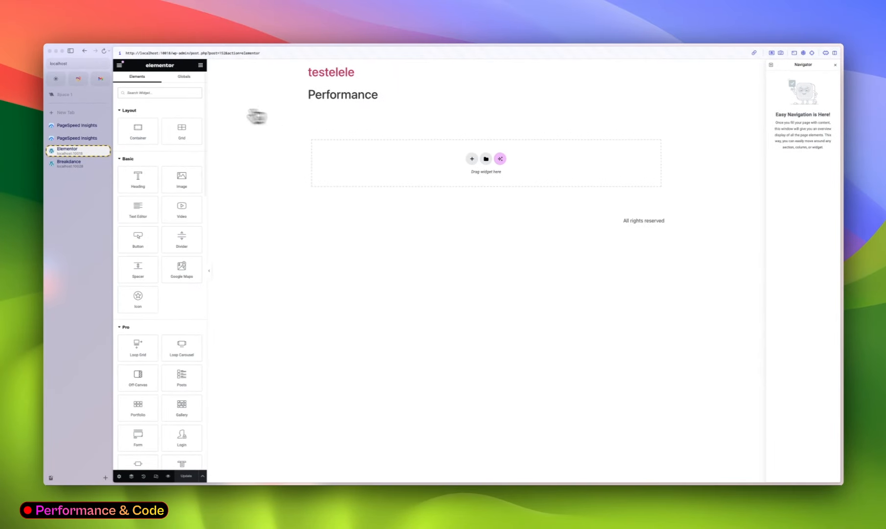
- In the page settings, allow comments, hide the title, set the page layout to Elementor Canvas, and update the page
click(119, 475)
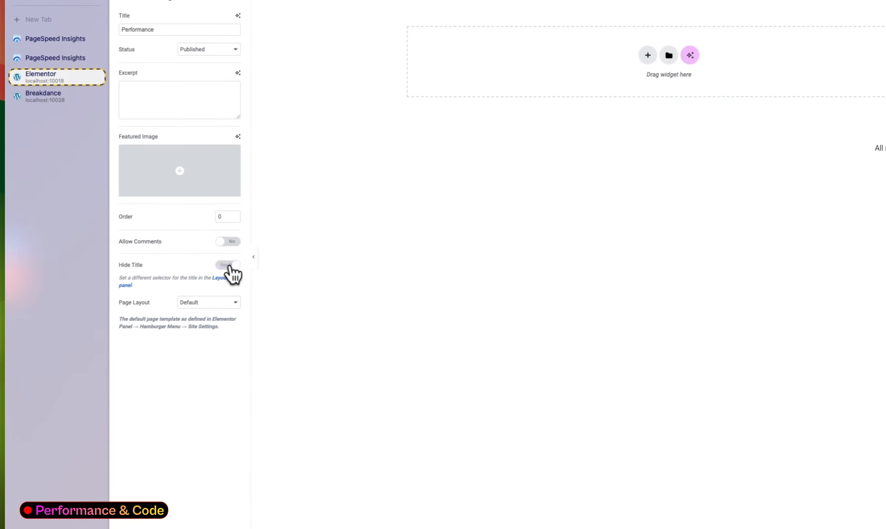
click(238, 239)
click(239, 215)
click(208, 302)
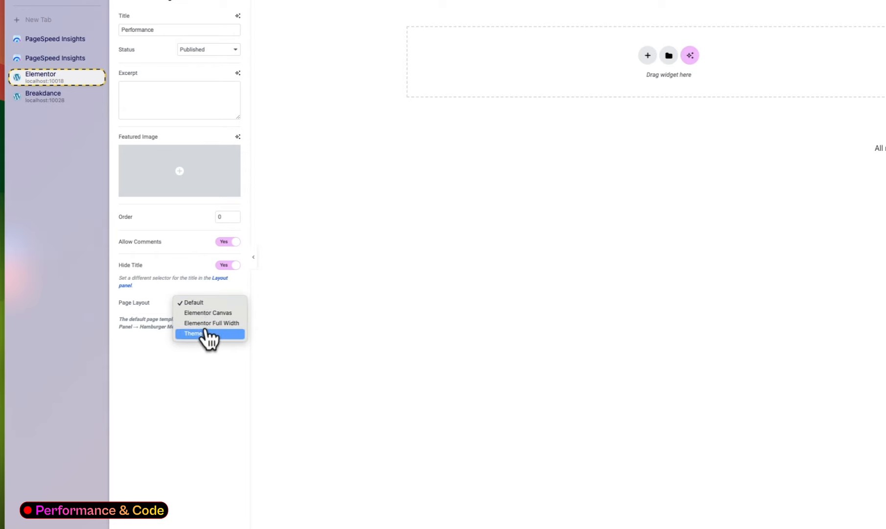
click(210, 312)
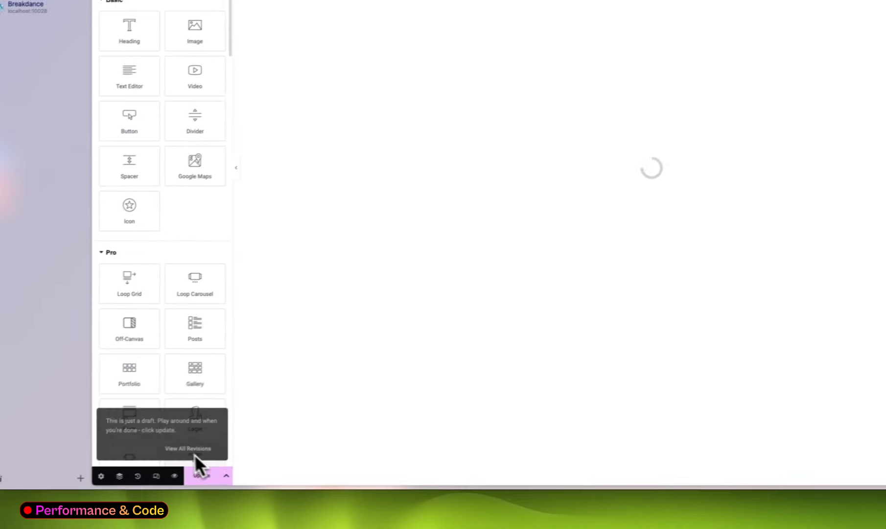
click(217, 473)
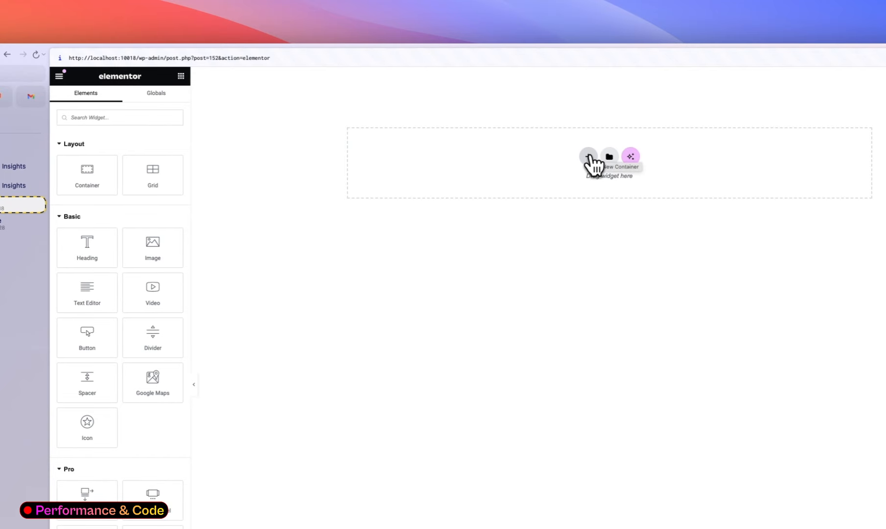
- Add a single-column container with downward direction to the page and insert a Heading widget in it
click(587, 156)
click(587, 195)
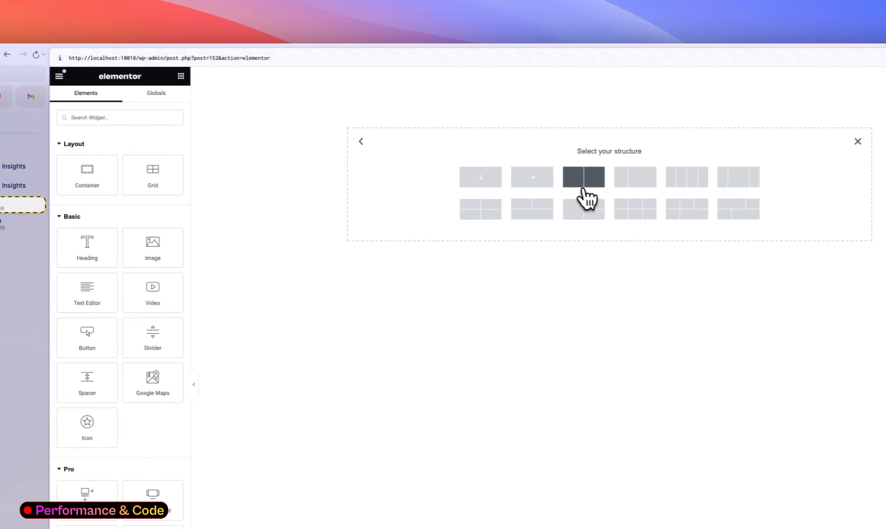
click(483, 179)
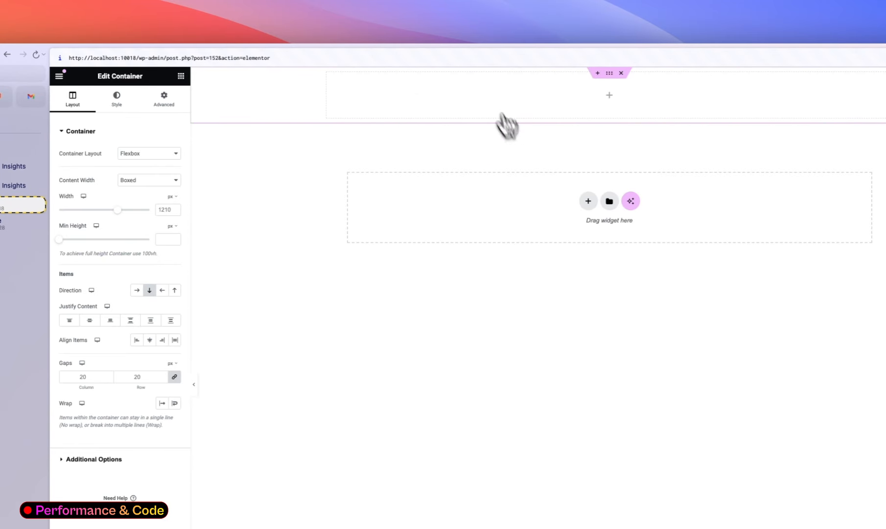
click(252, 77)
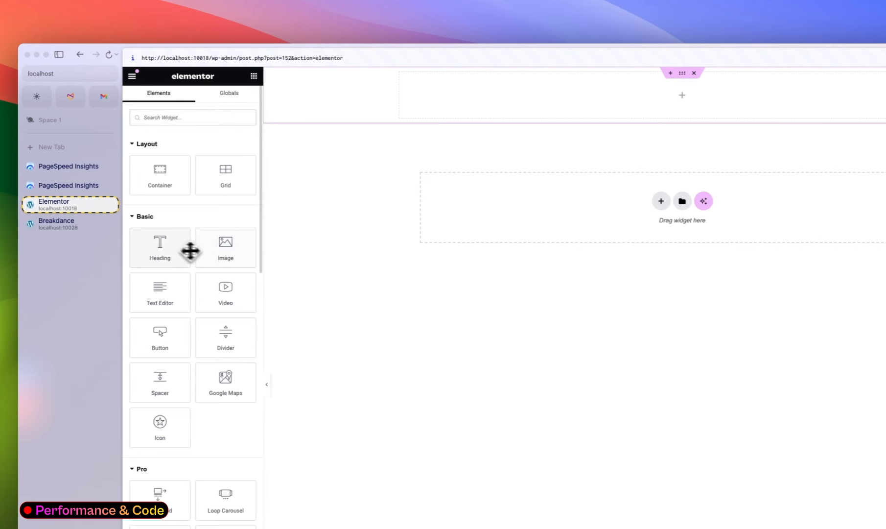
click(163, 247)
- Add an Image widget below the heading and use the second placeholder image from the media library
click(254, 77)
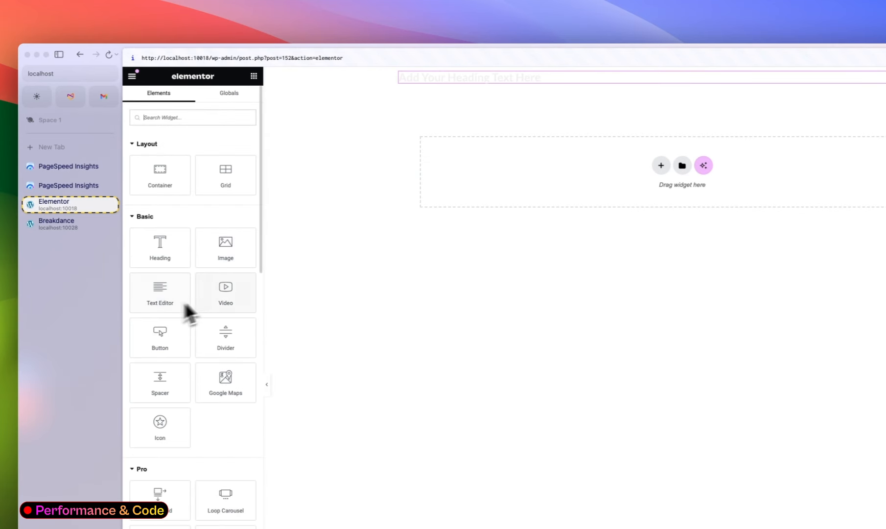
click(230, 251)
click(253, 77)
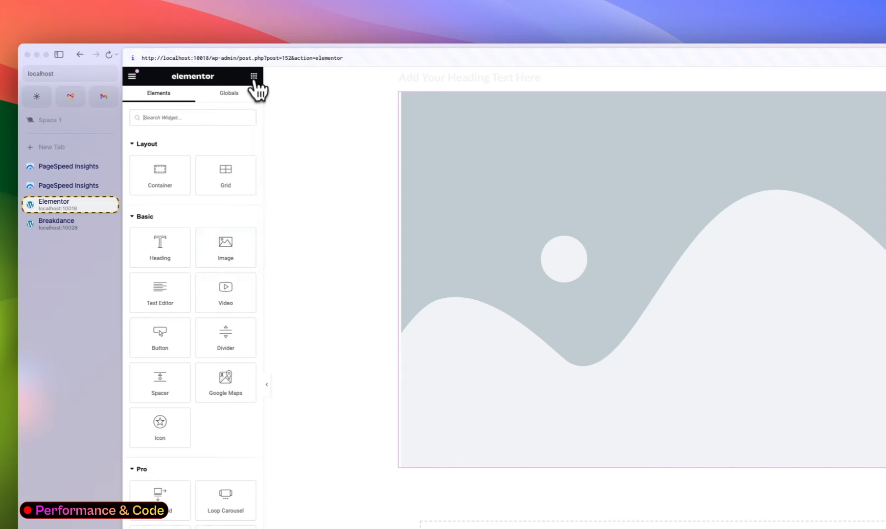
click(570, 245)
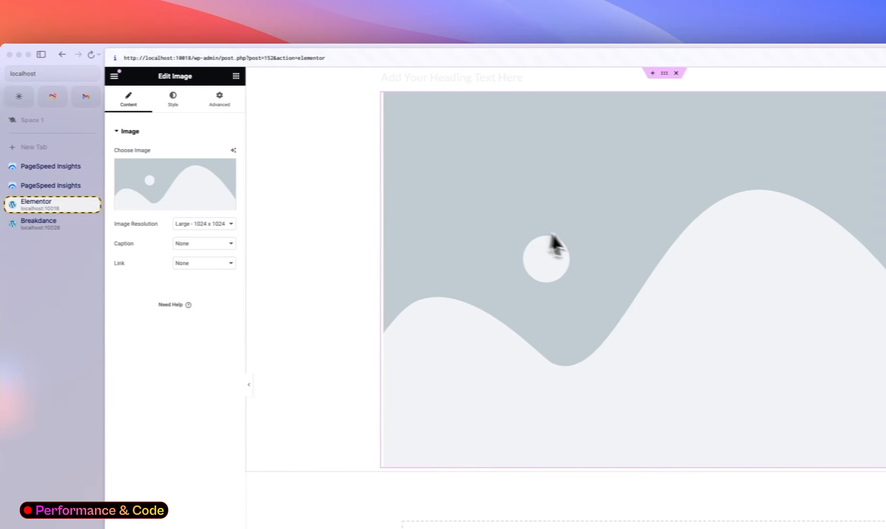
click(190, 180)
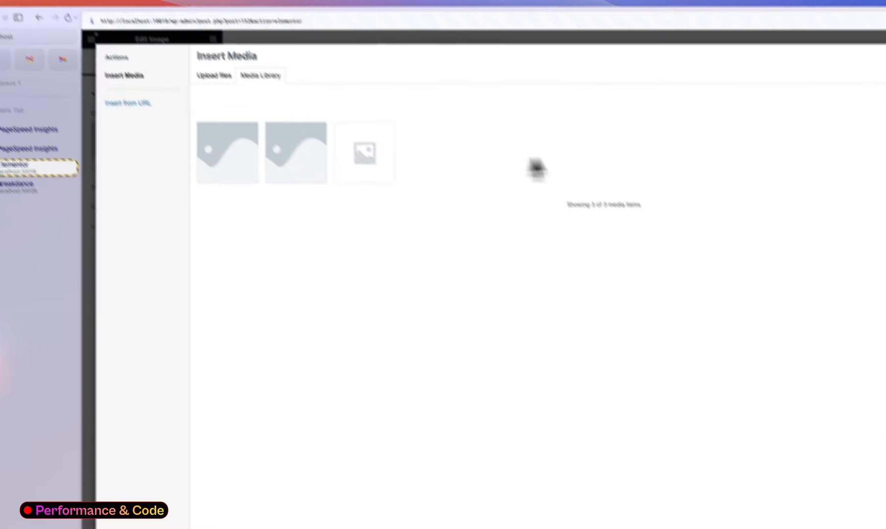
click(291, 151)
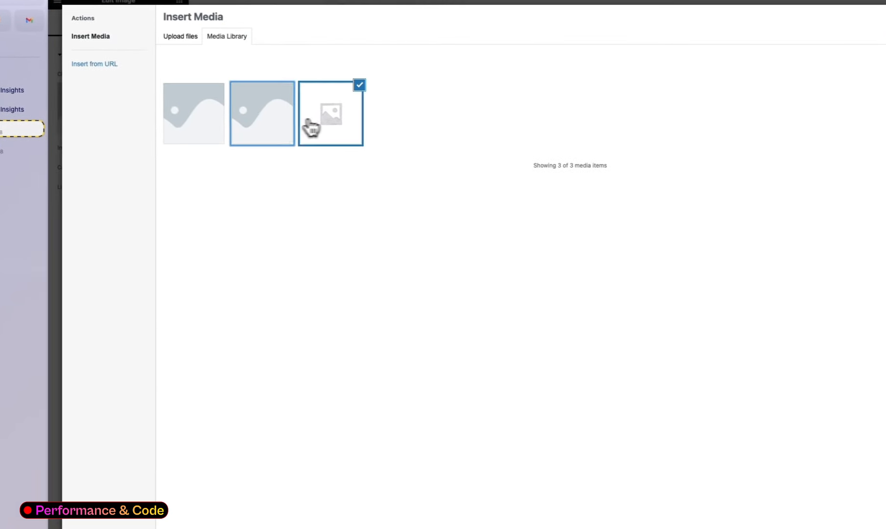
click(847, 470)
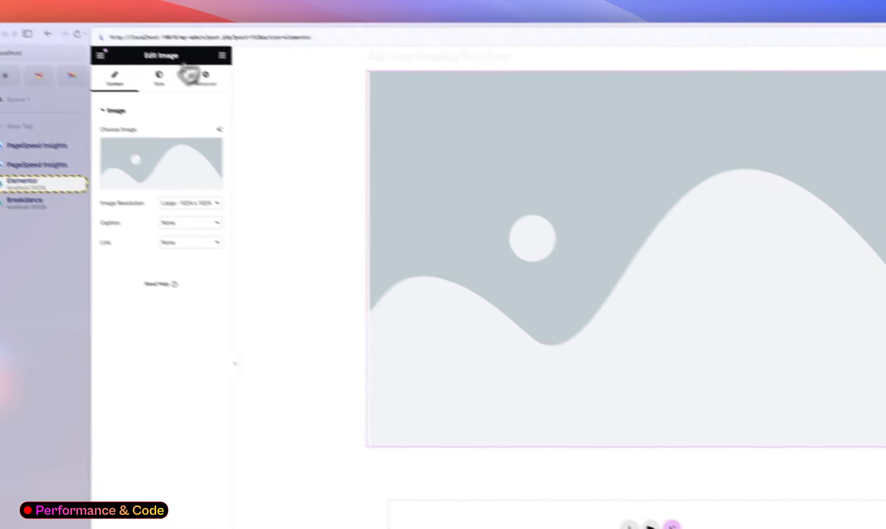
- Add a Text Editor and a Button widget below the image and select the container that holds them
click(254, 74)
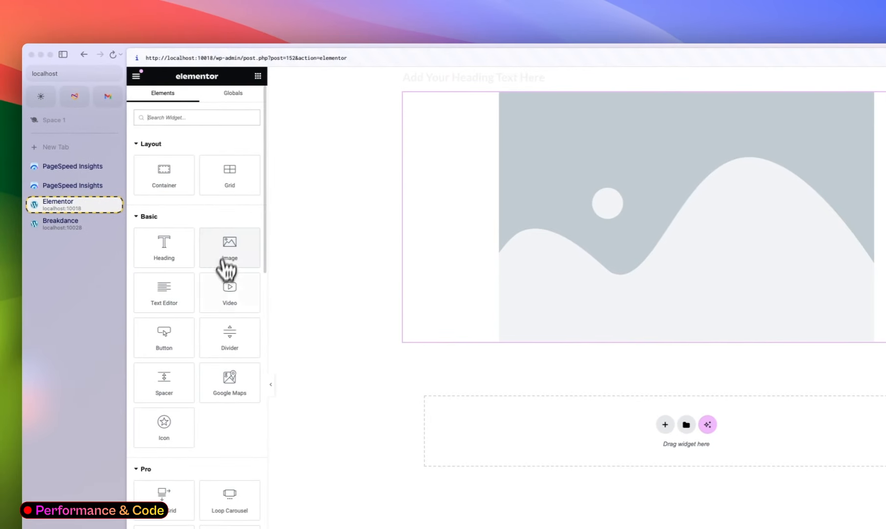
click(171, 298)
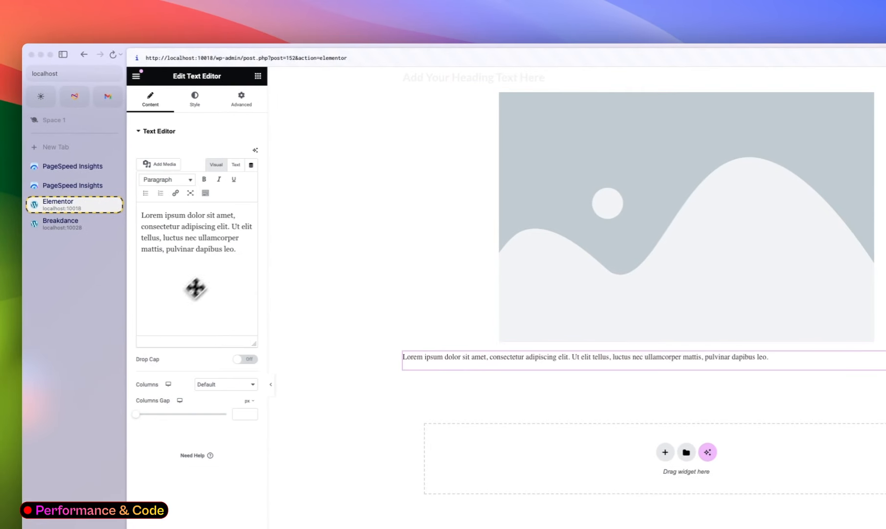
click(259, 79)
click(176, 339)
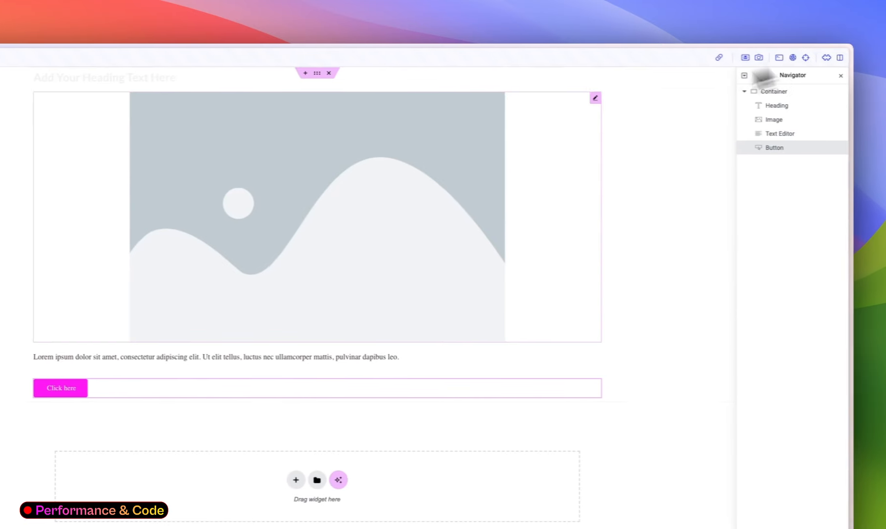
click(570, 73)
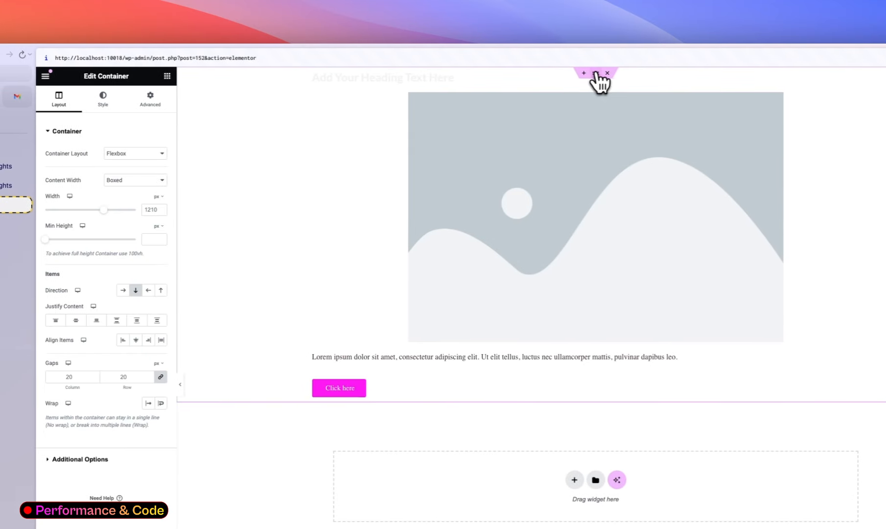
- Give the container a classic background in light red and update the page
click(187, 99)
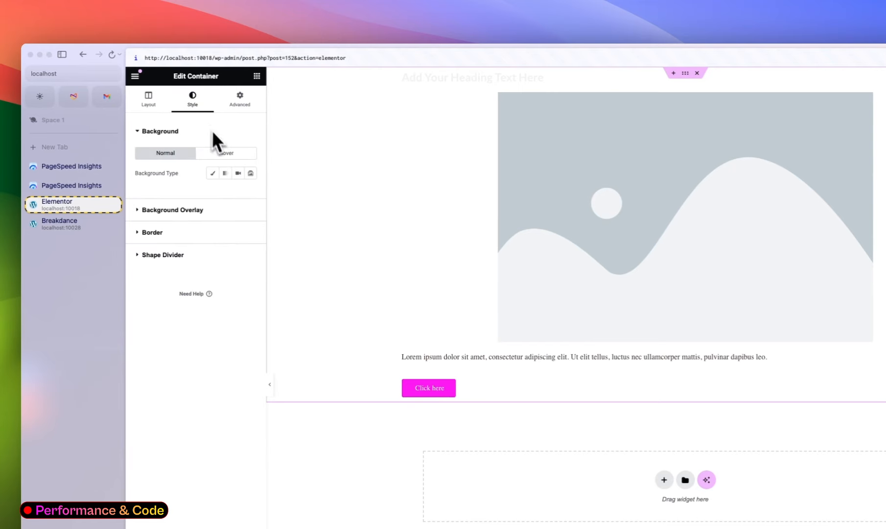
click(207, 173)
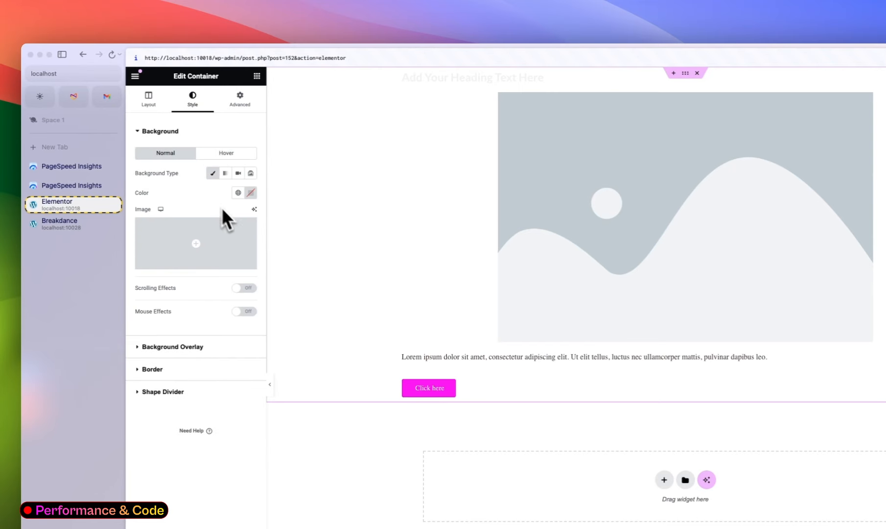
click(251, 192)
click(244, 230)
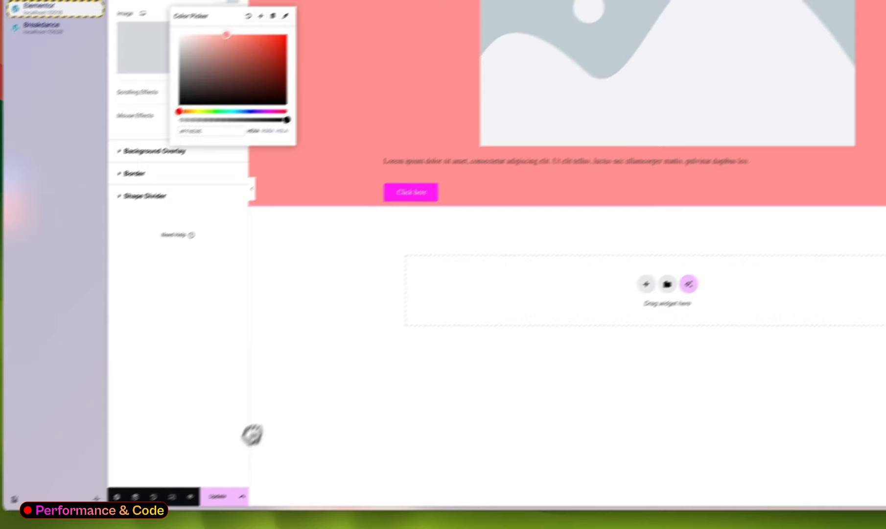
click(217, 496)
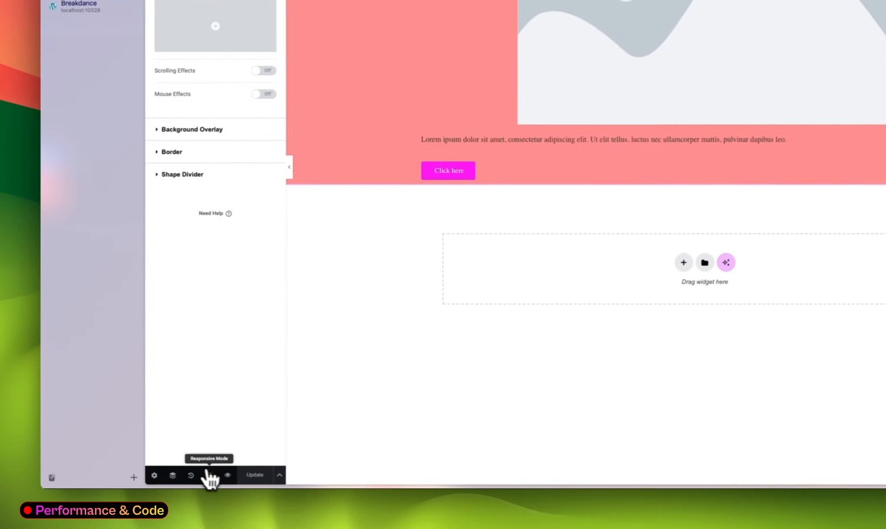
click(201, 510)
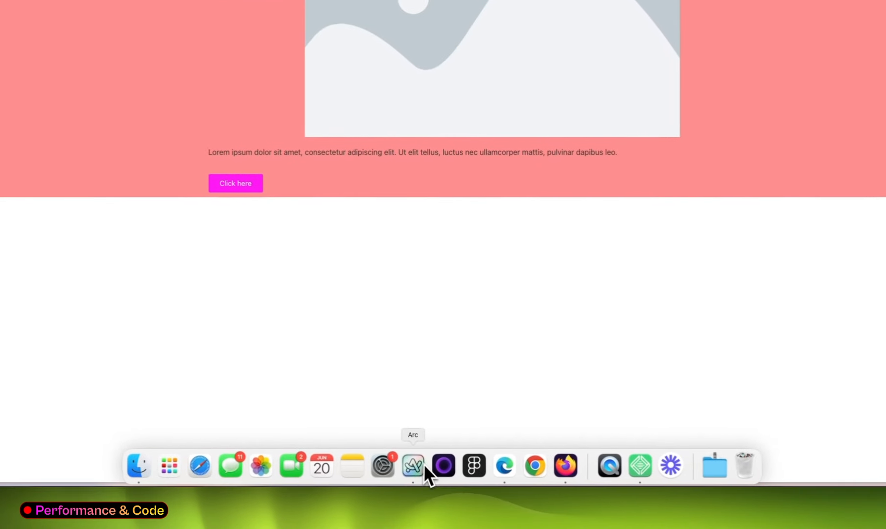
right_click(418, 464)
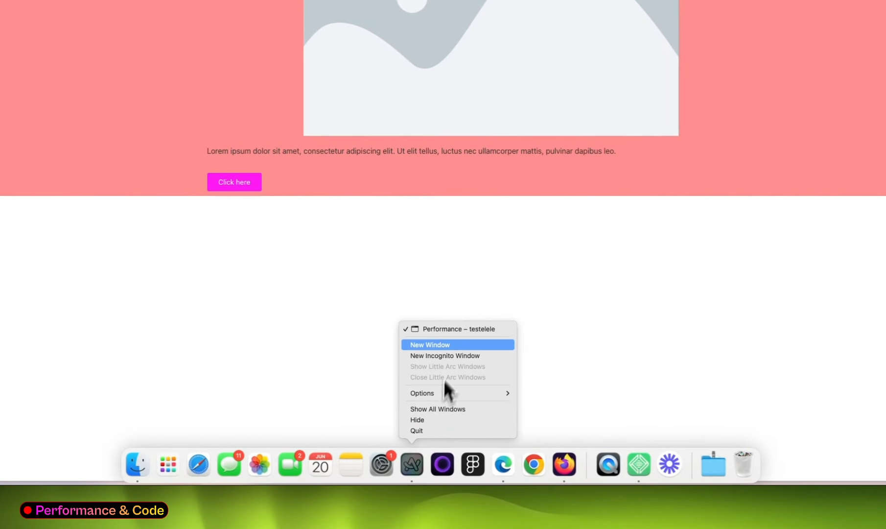
click(449, 354)
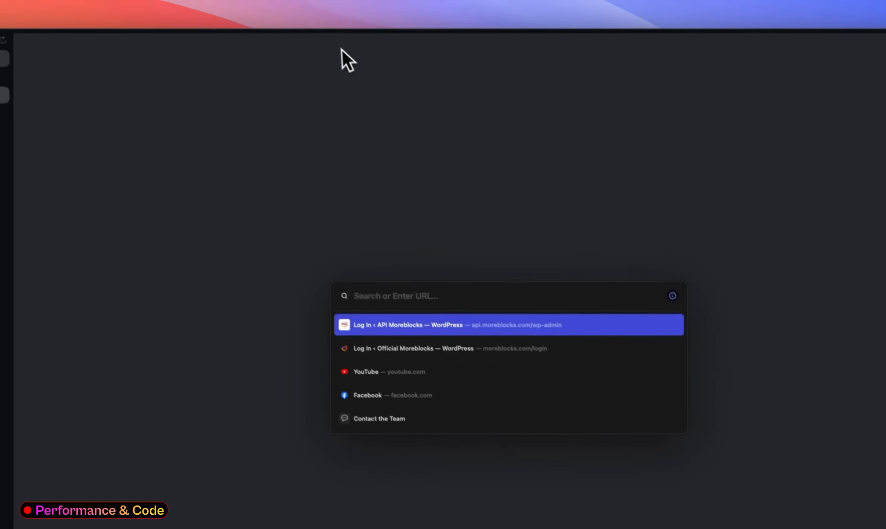
text(http://localhost:10018/performance/?preview_id=152&preview_nonce=b4a9752b28&preview=true)
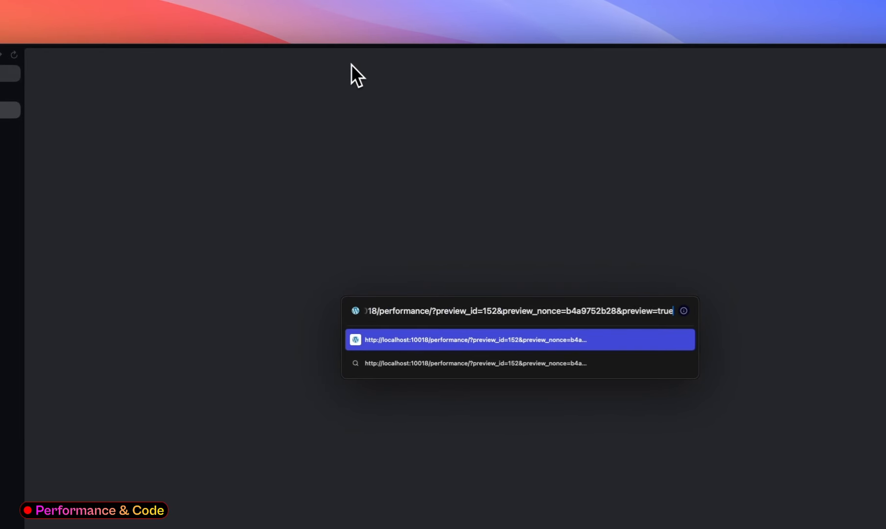
click(433, 311)
key(shift+super+Right)
key(BackSpace)
key(Return)
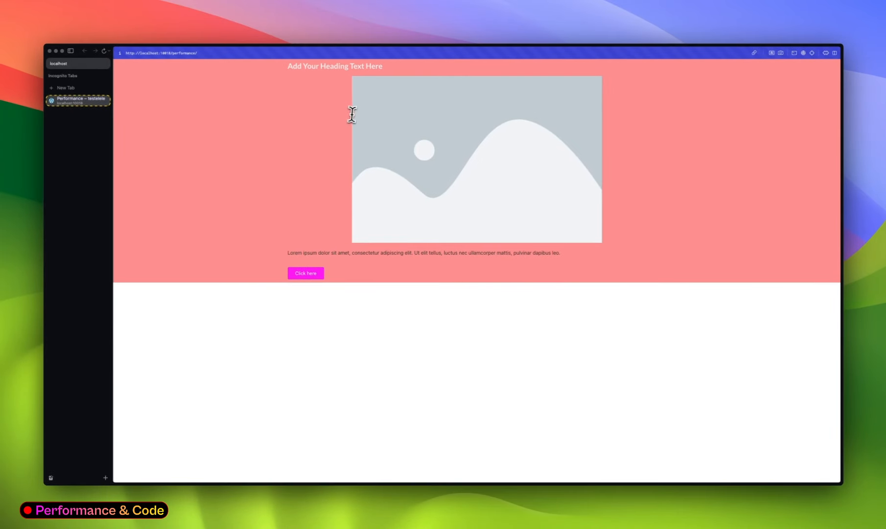
- Run a Lighthouse page-load analysis of the Elementor page in Navigation mode for mobile
key(super+alt+i)
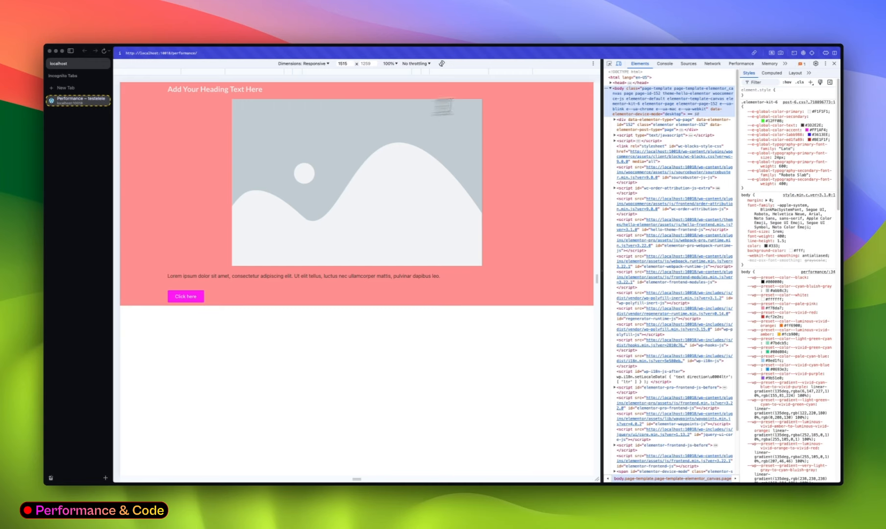
click(746, 66)
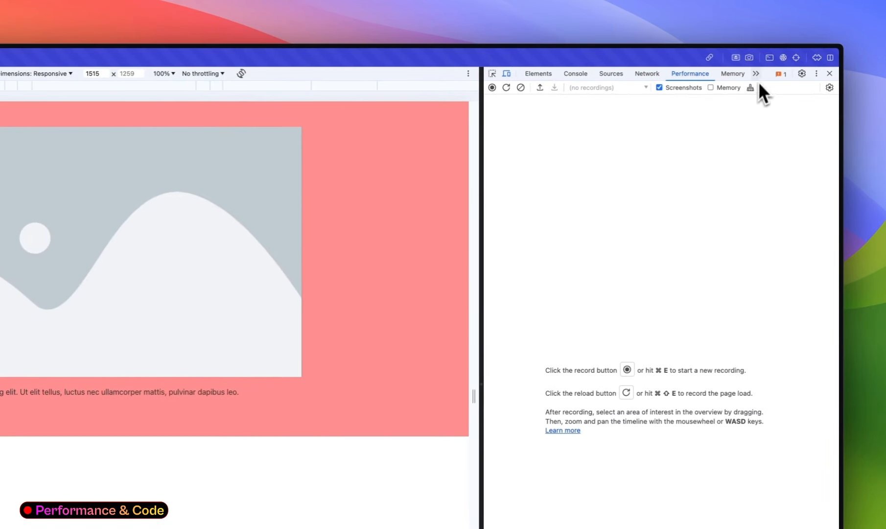
click(761, 71)
click(778, 100)
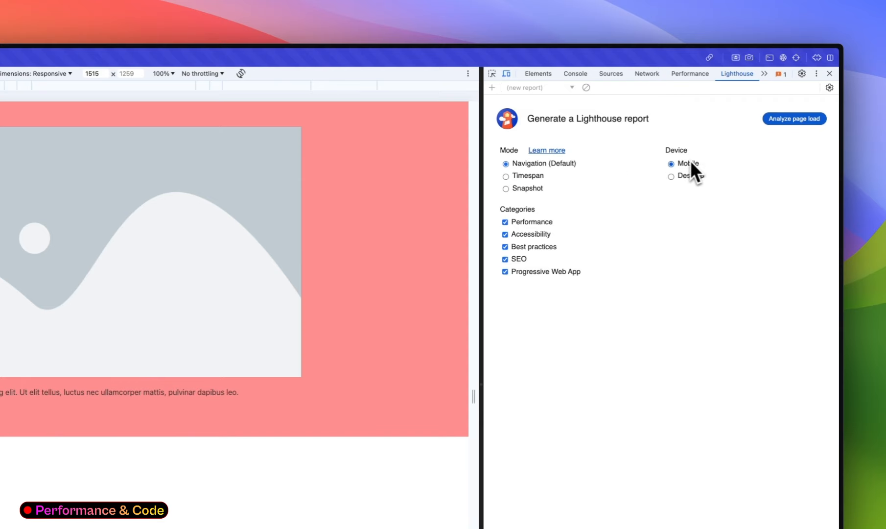
click(806, 119)
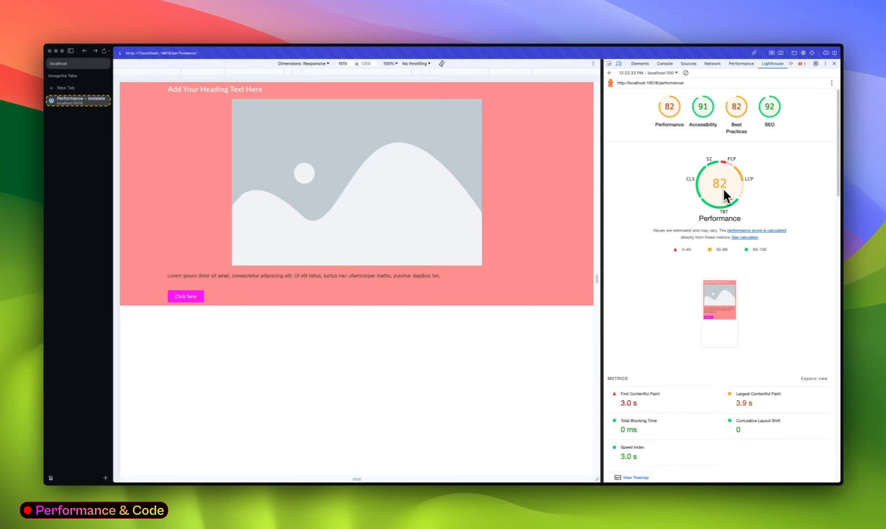
- Clear the Lighthouse report and rerun the mobile page-load analysis, twice in a row
click(686, 73)
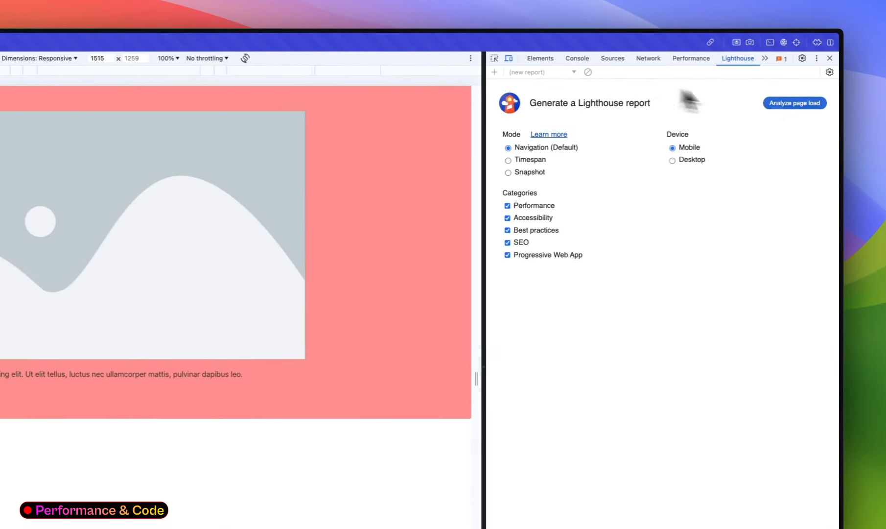
click(803, 94)
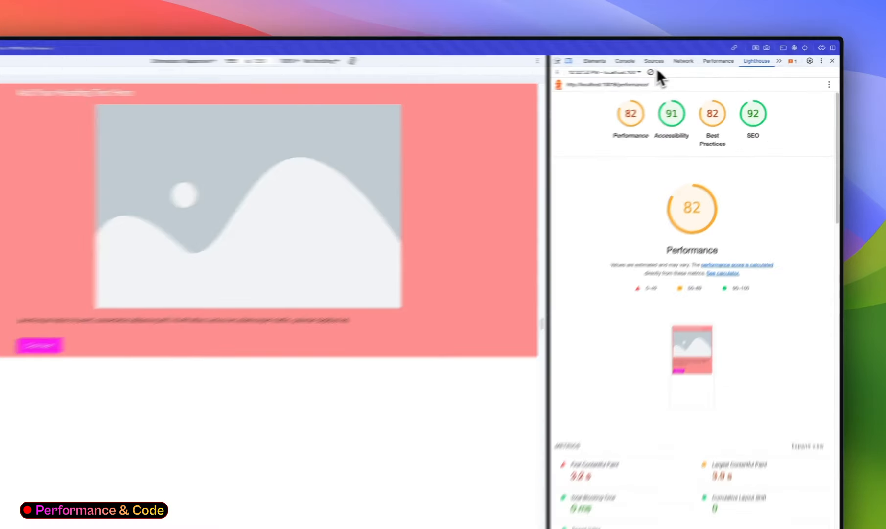
click(651, 72)
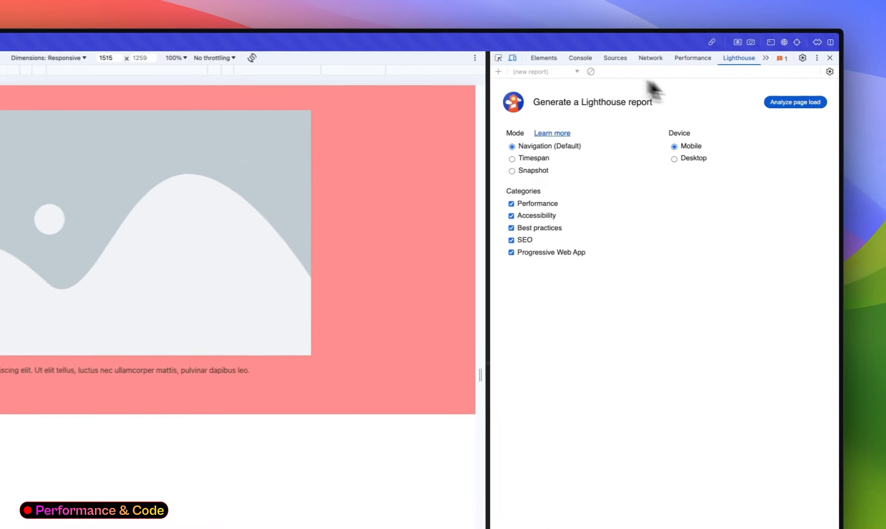
click(787, 102)
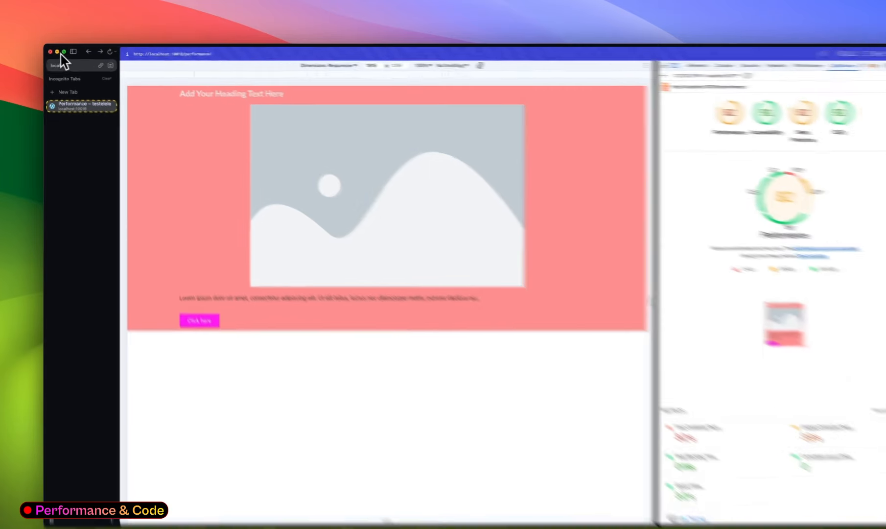
- Minimise the incognito window, publish a new page titled performance on the localhost:10028 site and open it in Breakdance
click(56, 51)
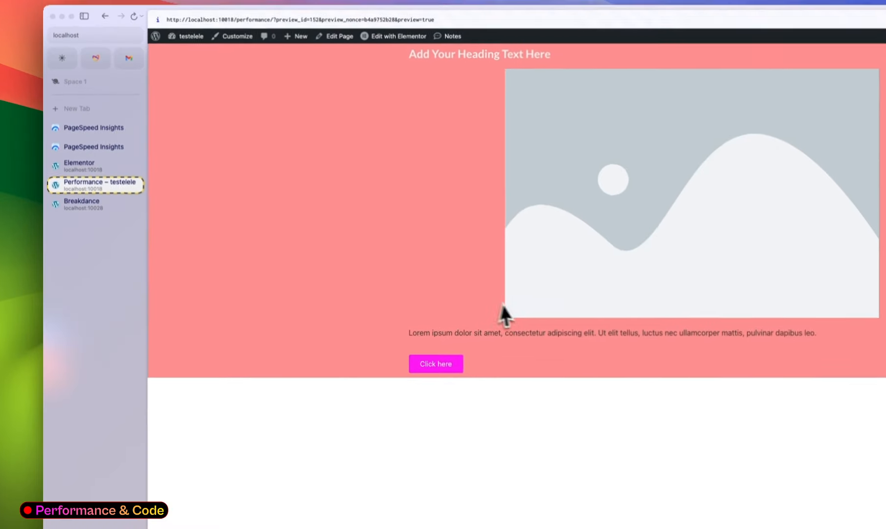
click(98, 205)
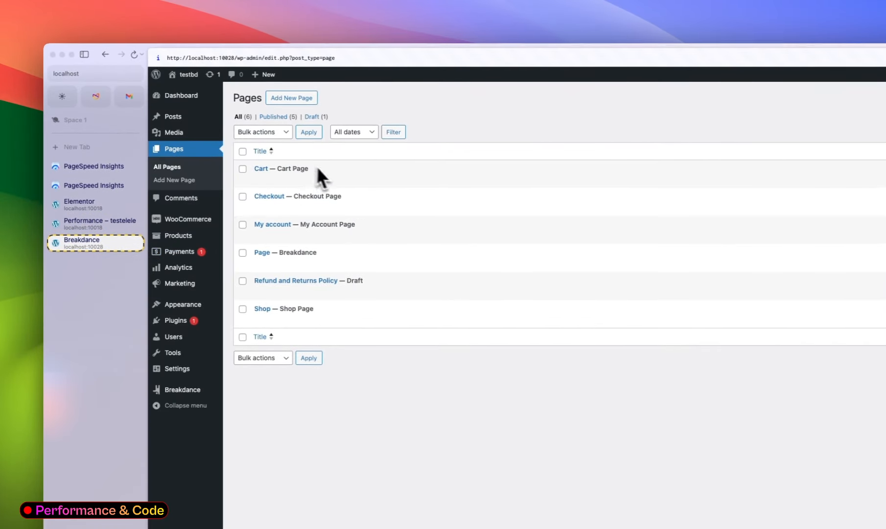
click(306, 106)
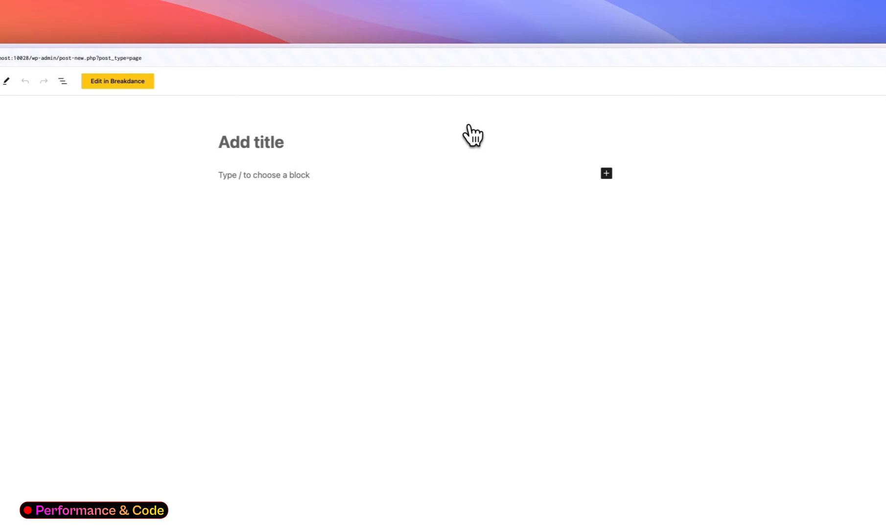
text(http://localhost:10018/performance/?preview_id=152&preview_nonce=b4a9752b28&preview=true)
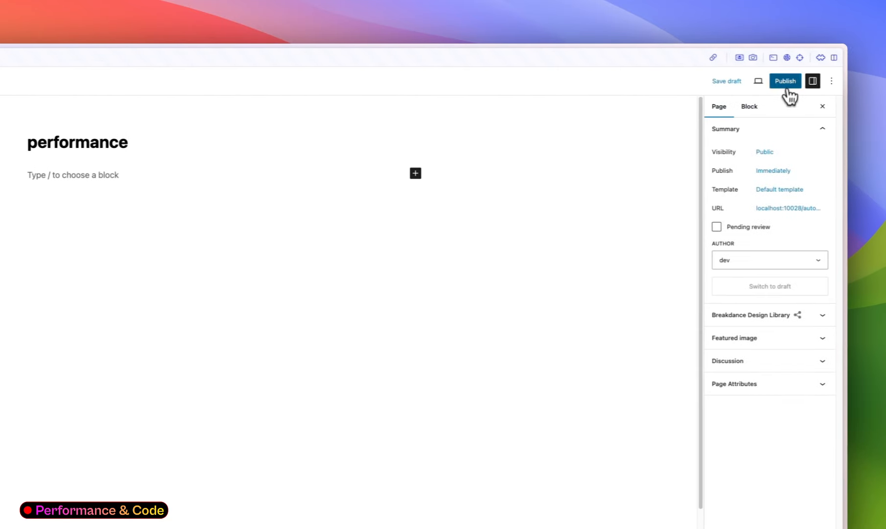
click(784, 81)
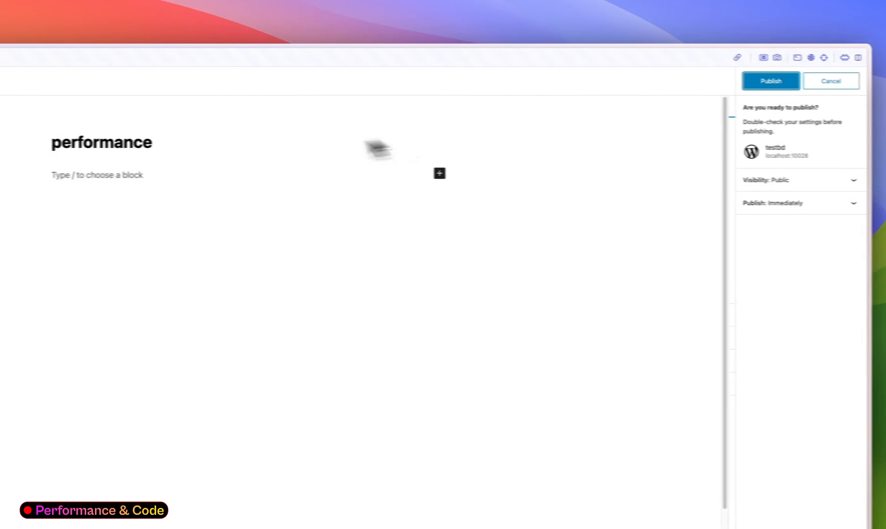
click(744, 82)
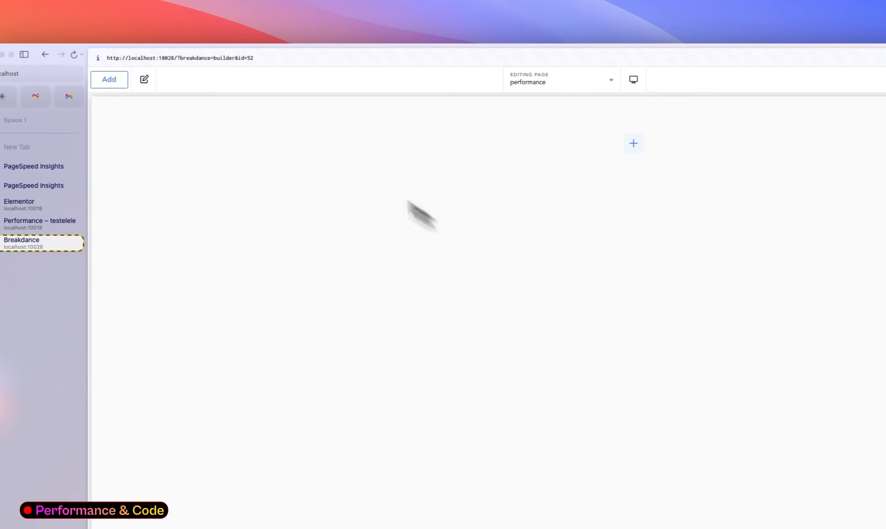
- Add a section to the empty page and place a heading inside it
click(109, 79)
click(239, 195)
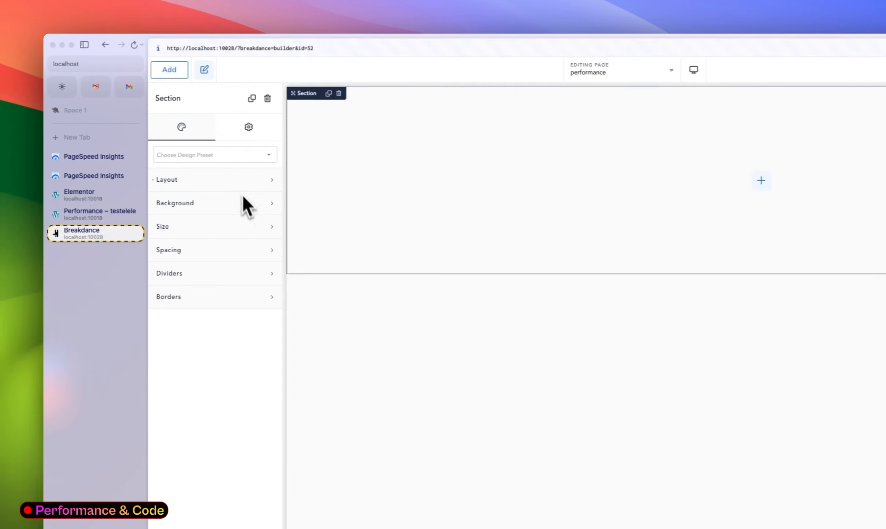
click(169, 70)
click(196, 286)
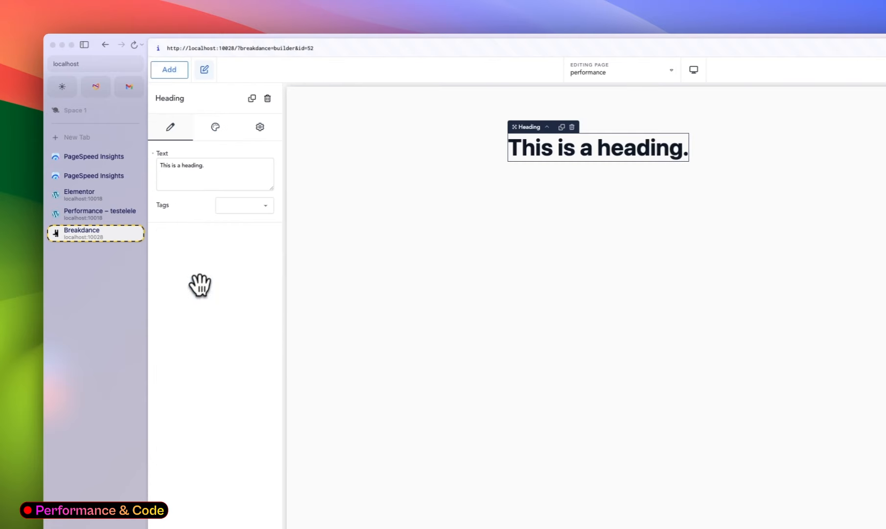
- Add an image, a rich text element and a button below the heading in the section
click(170, 71)
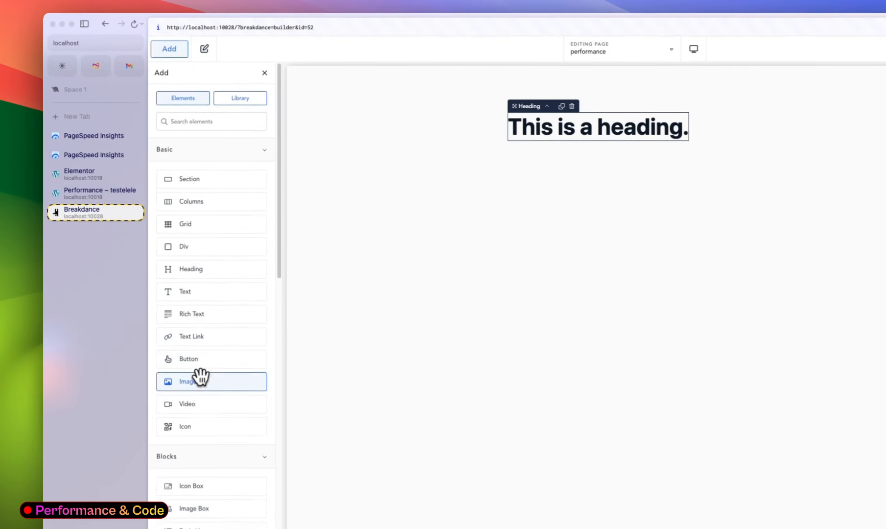
click(200, 396)
click(170, 48)
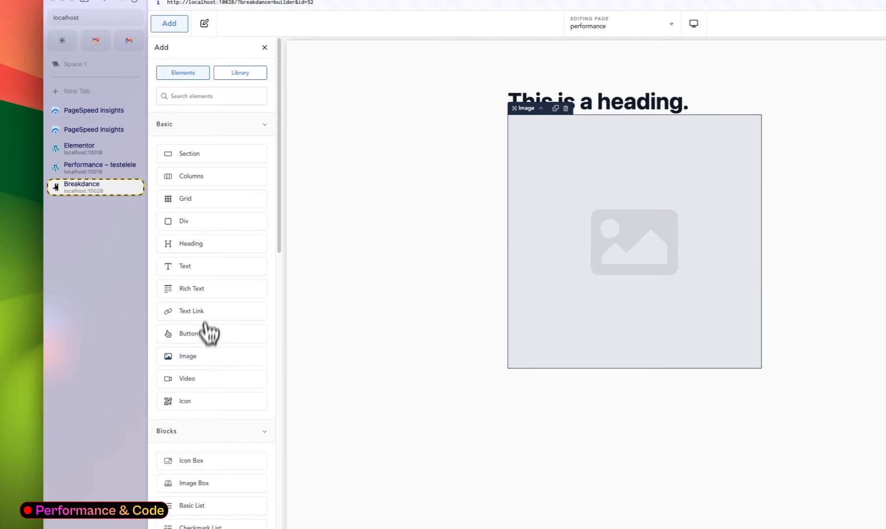
click(209, 291)
click(169, 23)
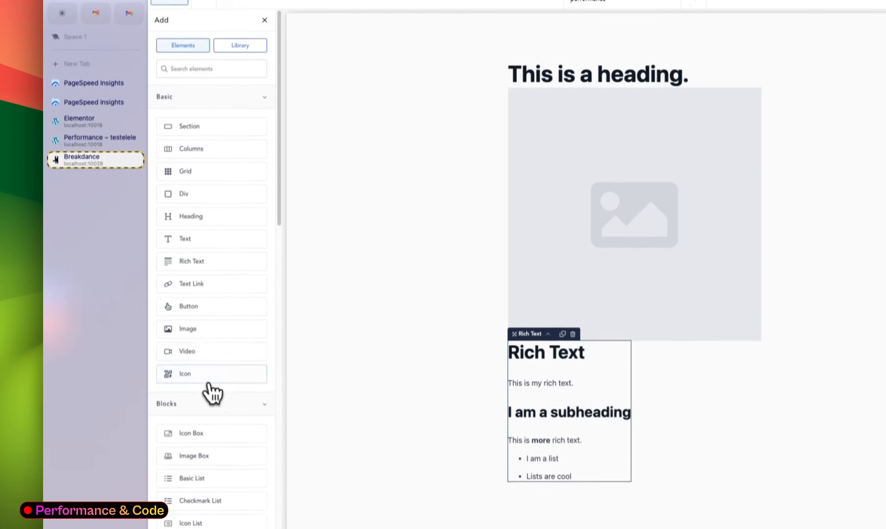
click(201, 304)
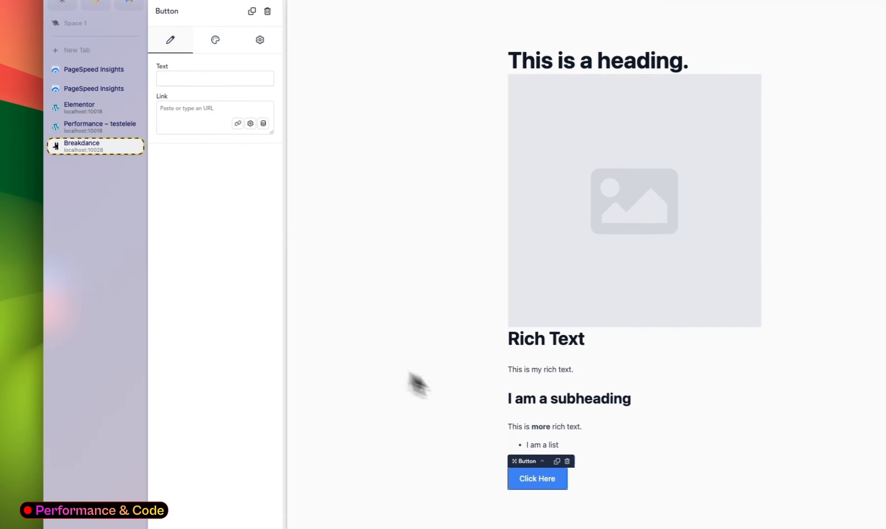
- Set the section's background colour to #8D5FF3FF and save the page
click(465, 430)
click(175, 115)
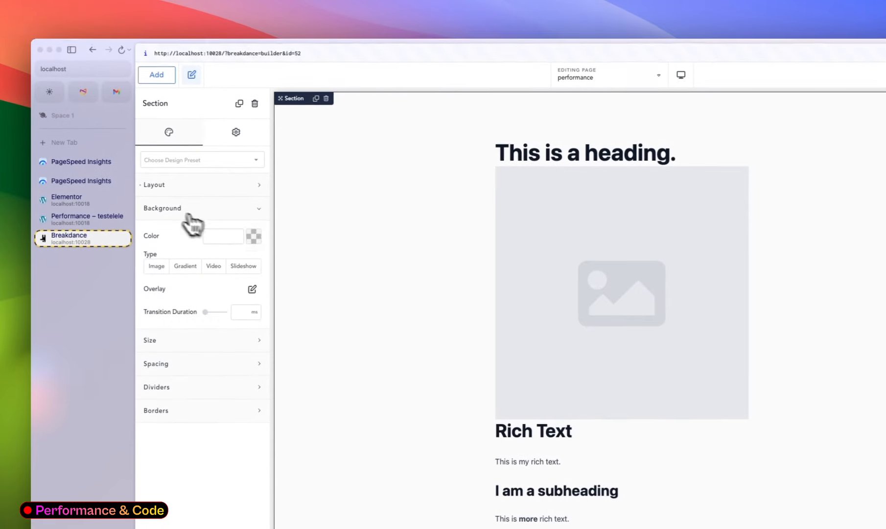
click(266, 143)
click(221, 270)
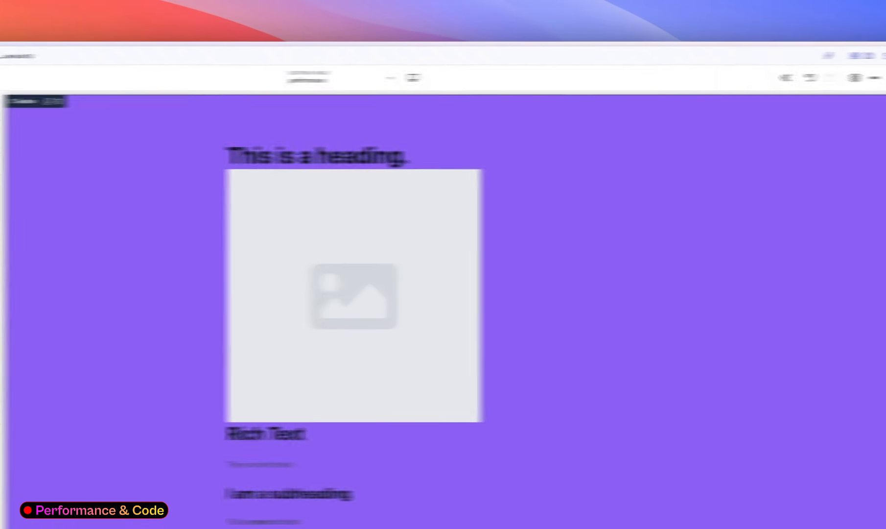
click(822, 84)
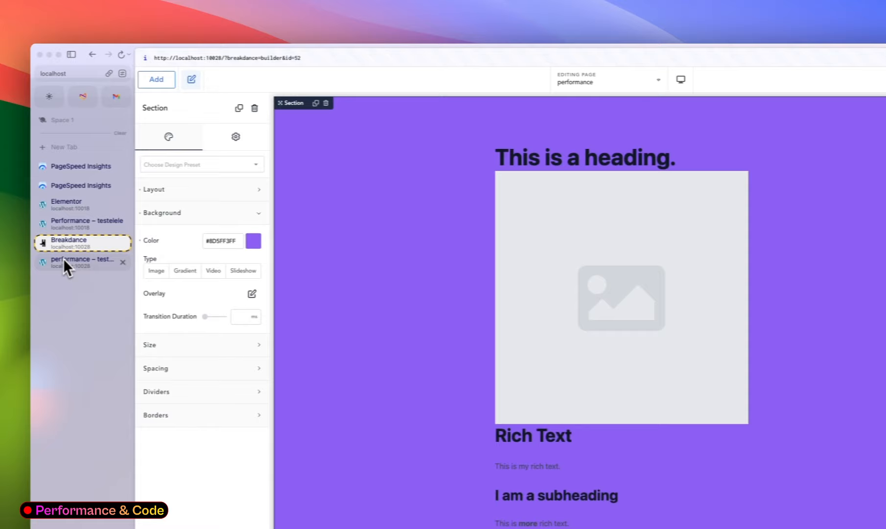
click(63, 258)
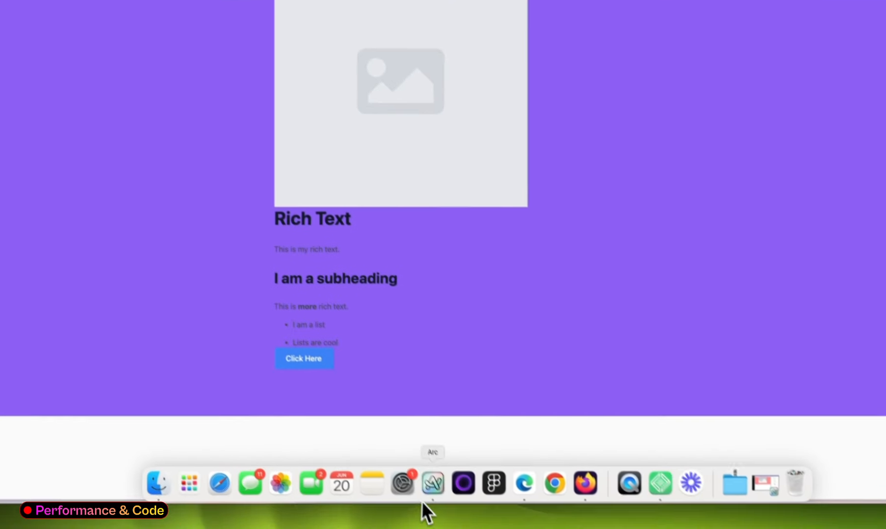
right_click(432, 483)
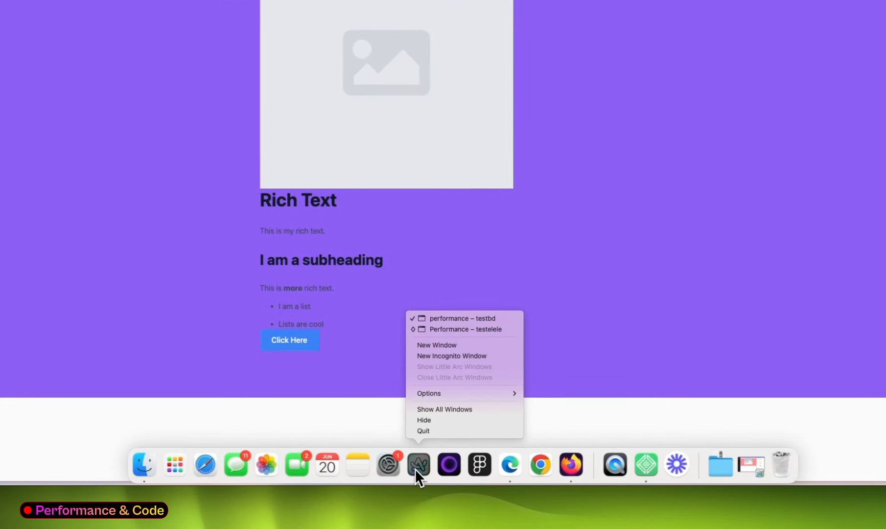
click(467, 329)
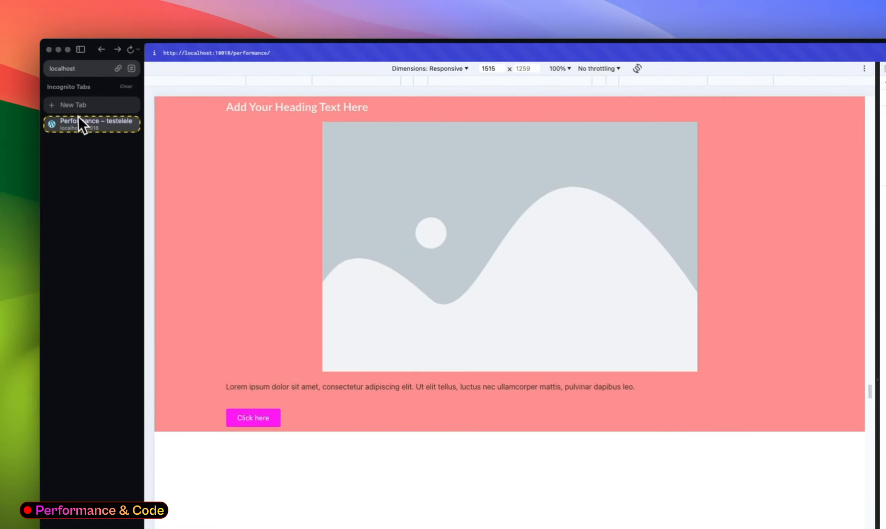
key(super+t)
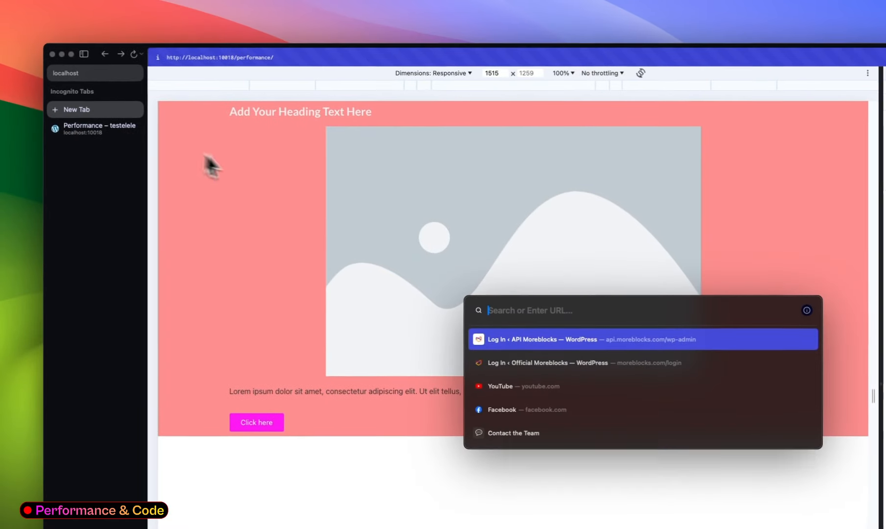
text(http://localhost:10028/performance/)
key(Return)
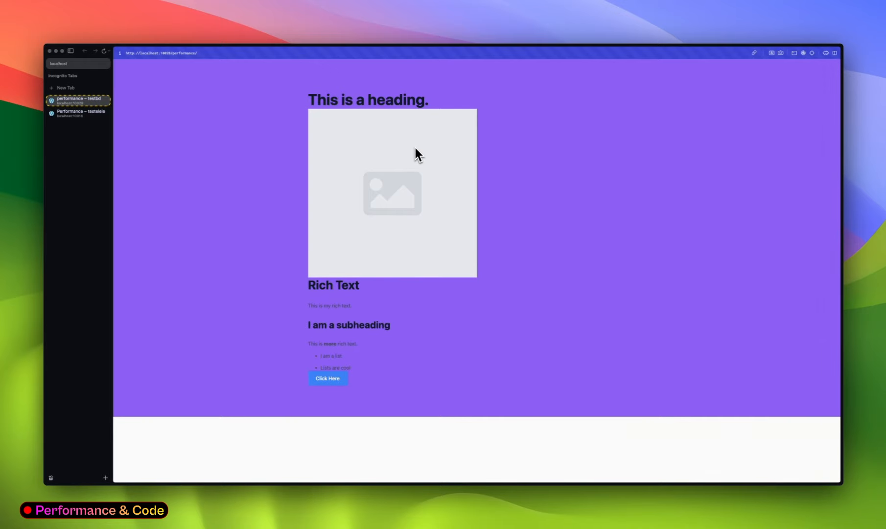
- Open the developer tools on the Breakdance page and run a mobile Lighthouse analysis with all categories in Navigation mode
key(super+alt+i)
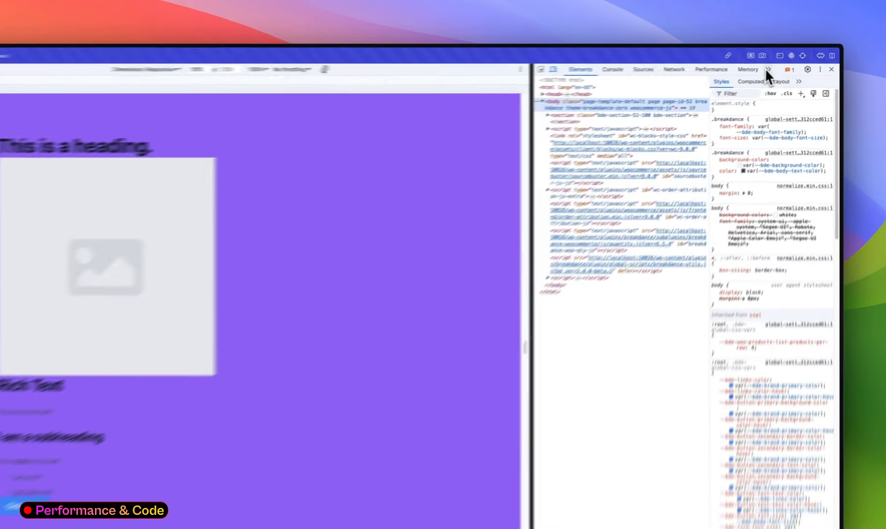
click(785, 63)
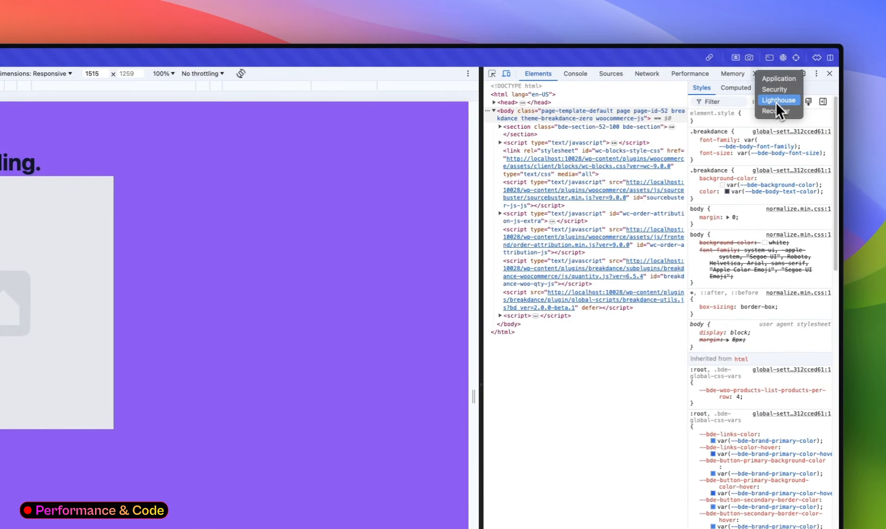
click(778, 103)
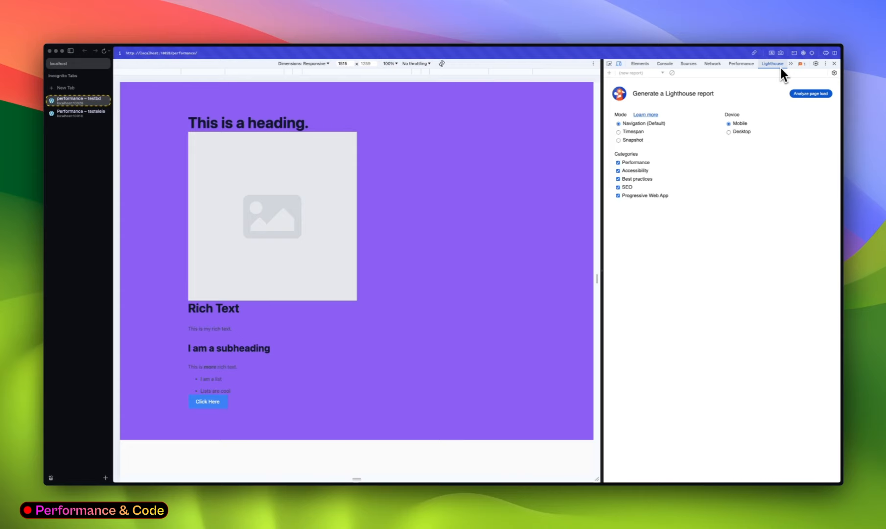
click(805, 92)
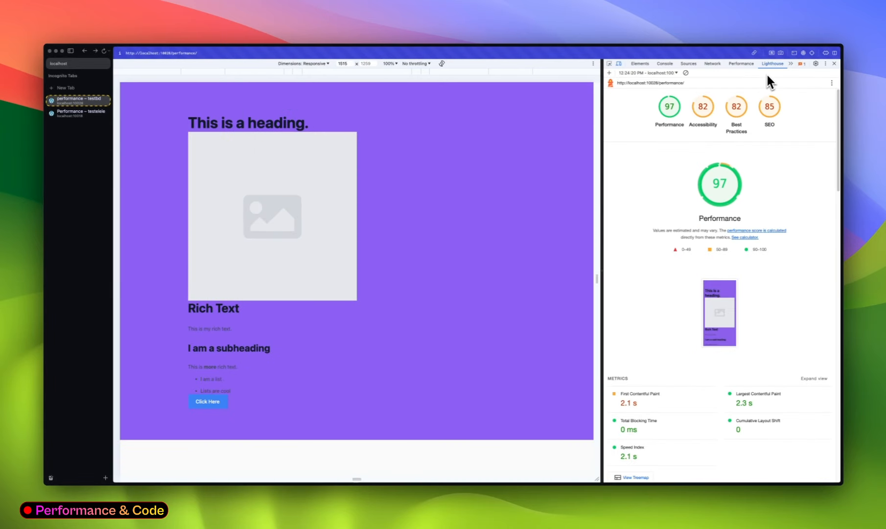
- Clear and rerun the Lighthouse analysis twice on the Breakdance page and compare its report with the Elementor page's
click(686, 73)
click(810, 93)
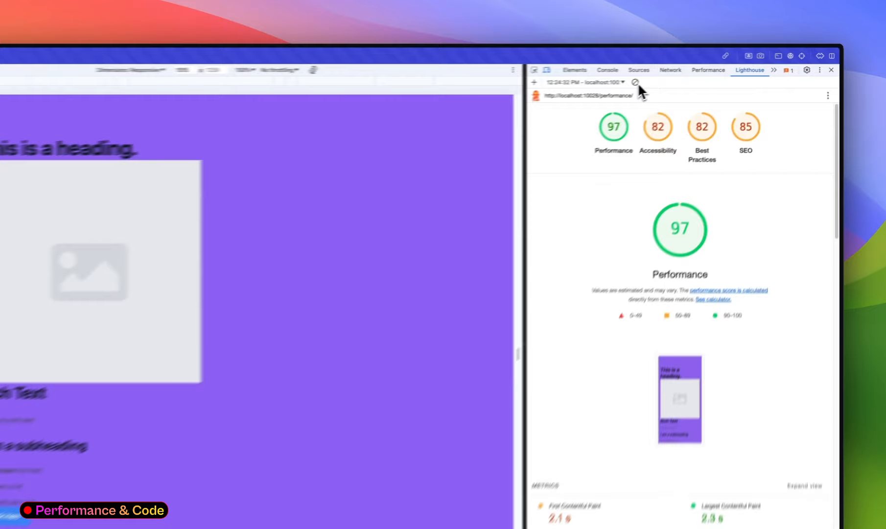
click(686, 72)
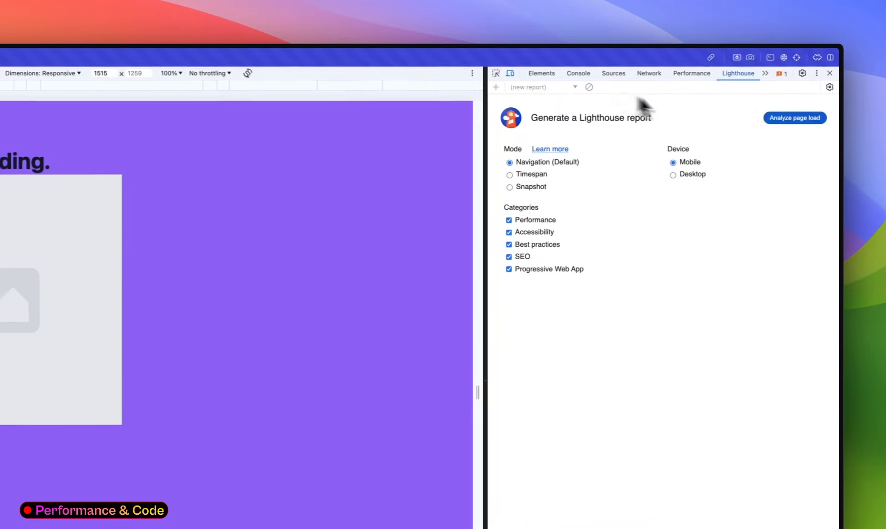
click(788, 118)
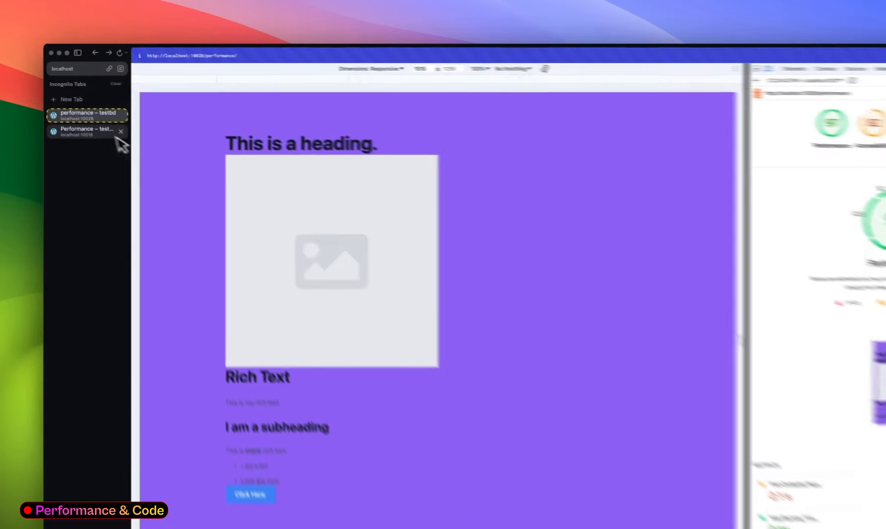
click(117, 137)
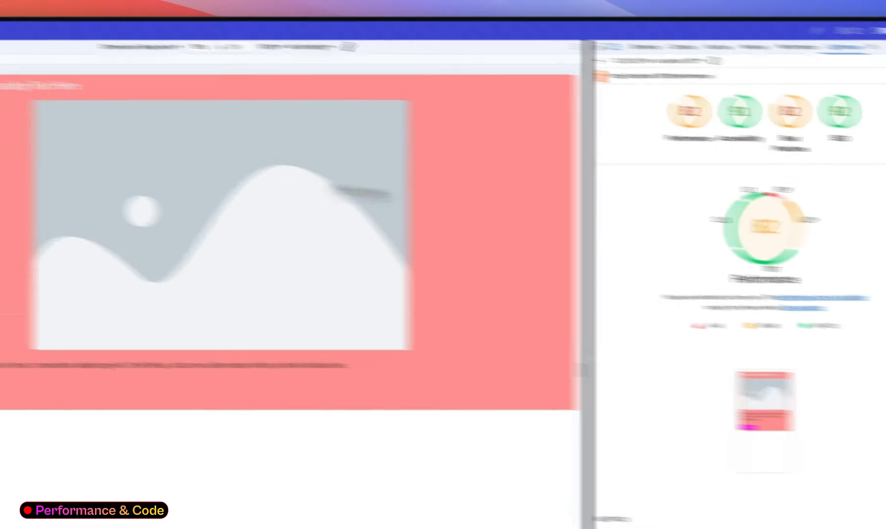
click(75, 131)
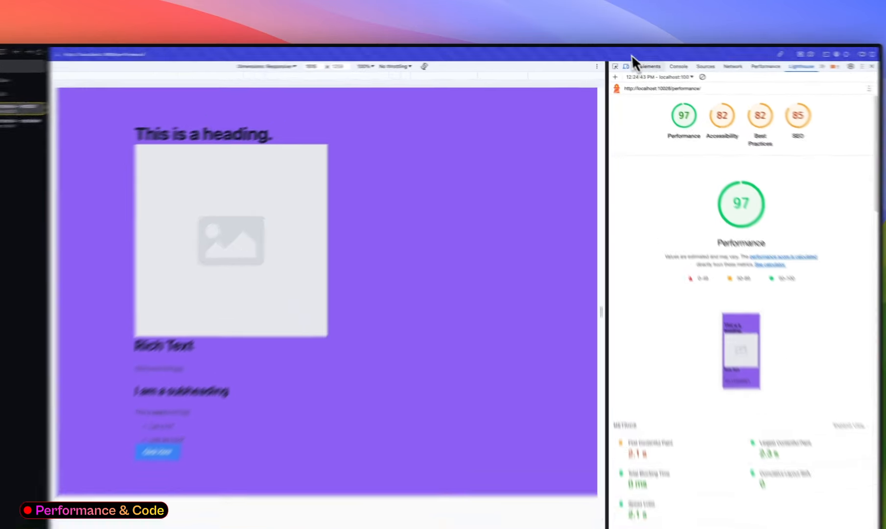
- Inspect the purple section in the page markup and expand it and its section-container div to show the child elements
click(640, 63)
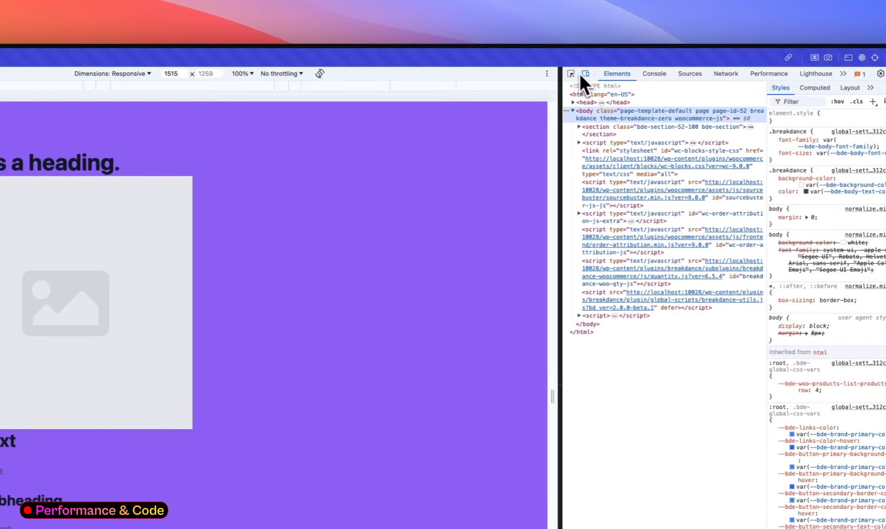
click(569, 74)
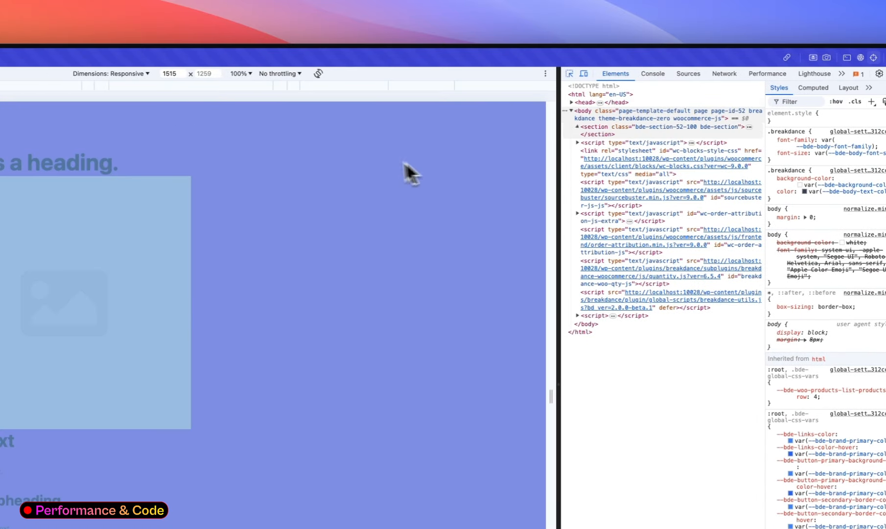
click(480, 165)
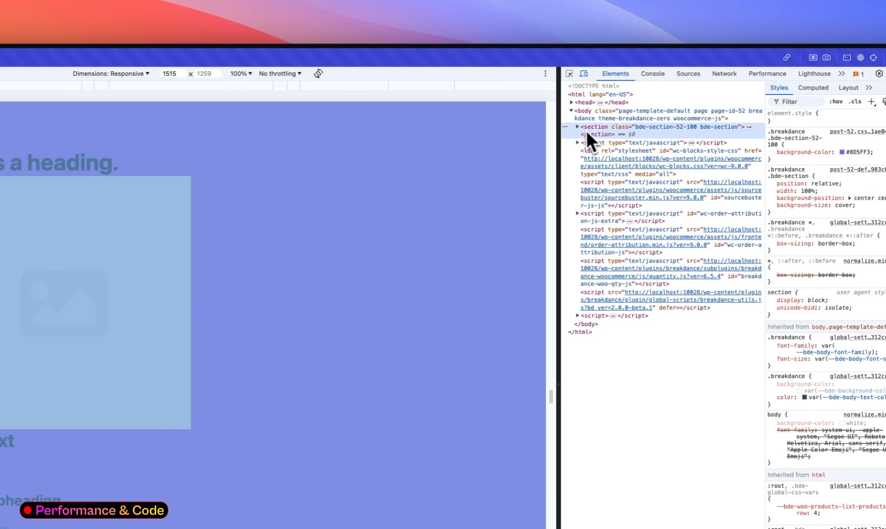
click(578, 126)
click(631, 142)
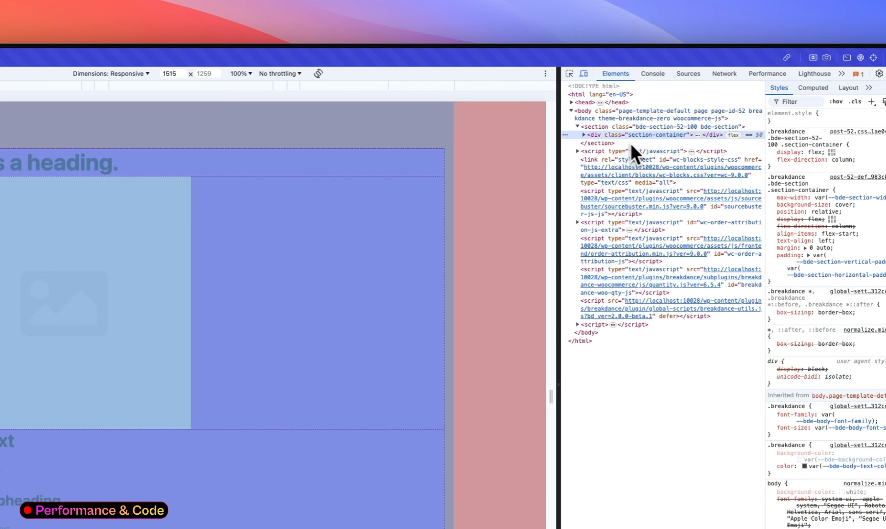
click(584, 134)
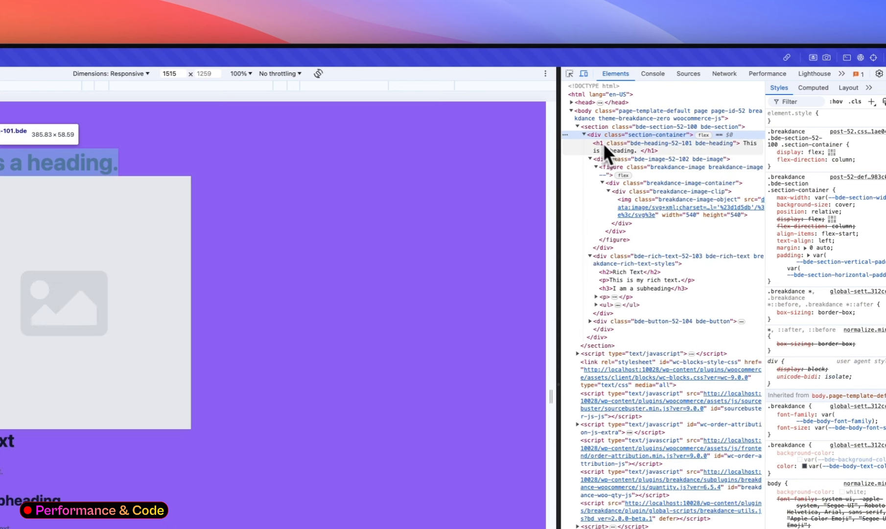
- Examine the h1 heading and the image's nested markup, from the outer bde-image div down to the img tag
click(612, 147)
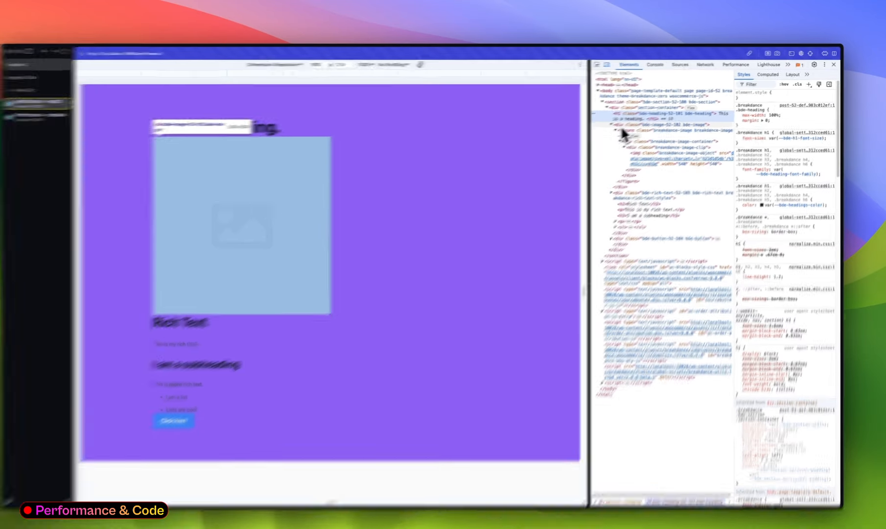
click(622, 126)
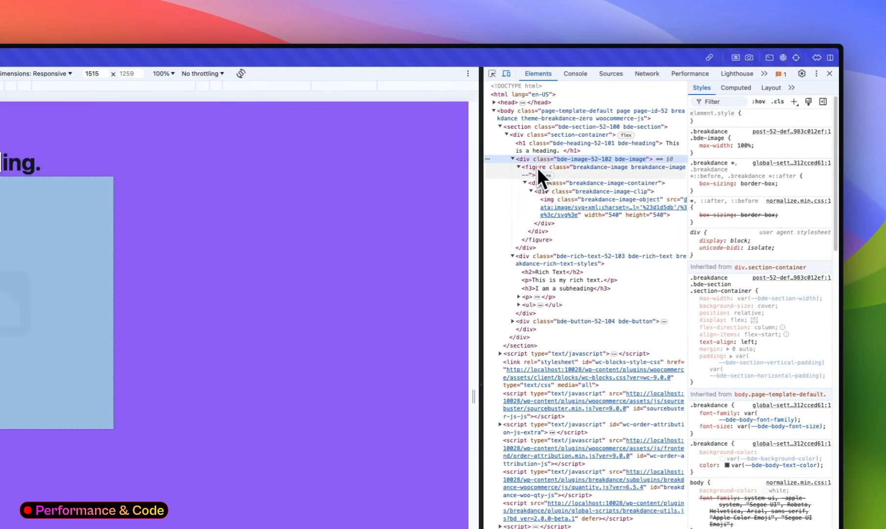
click(537, 167)
click(565, 186)
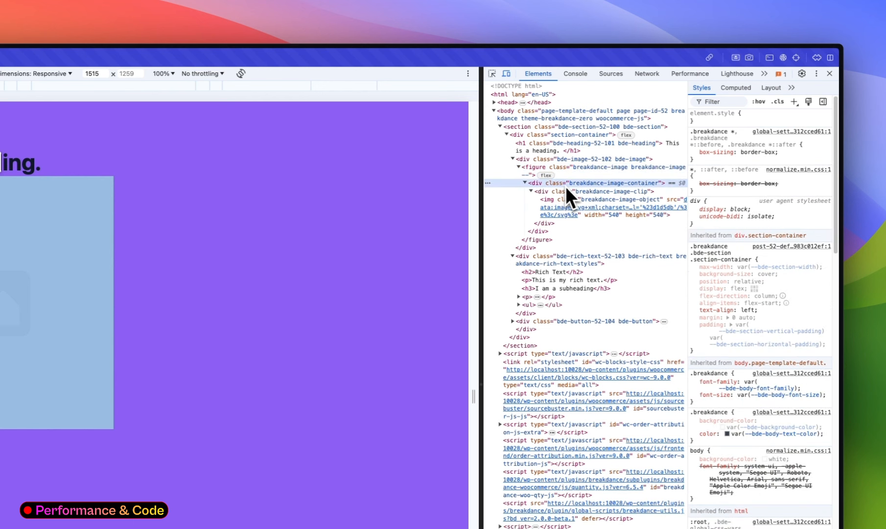
click(556, 193)
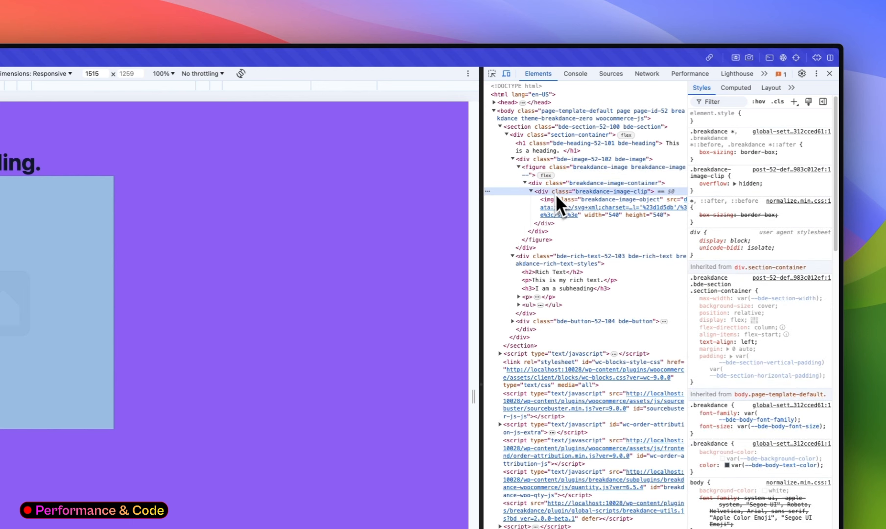
click(555, 200)
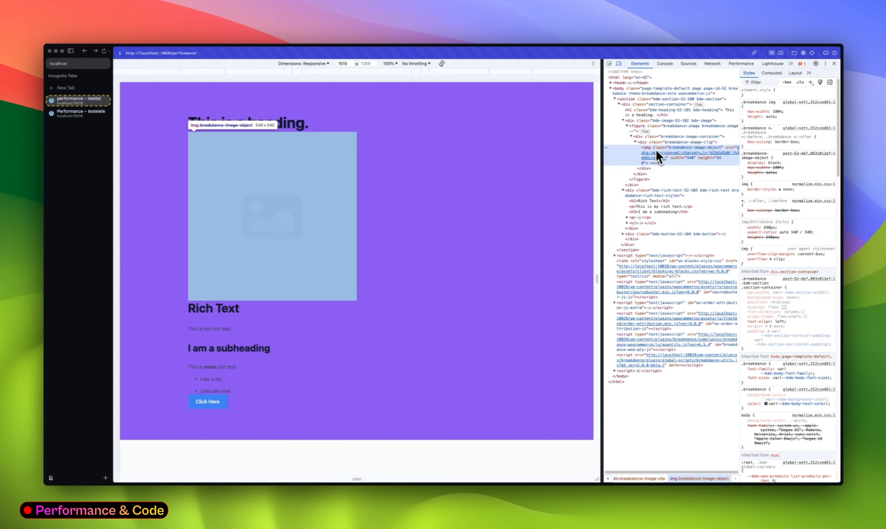
click(654, 122)
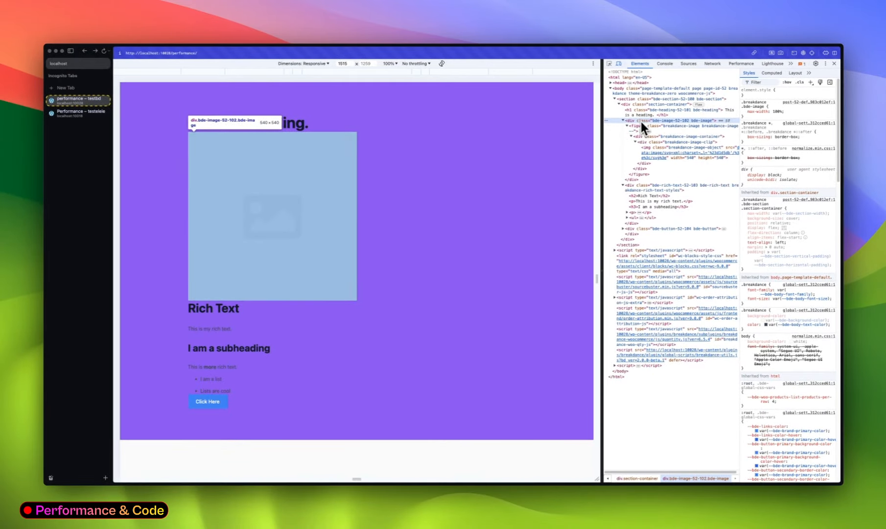
mouse_move(645, 159)
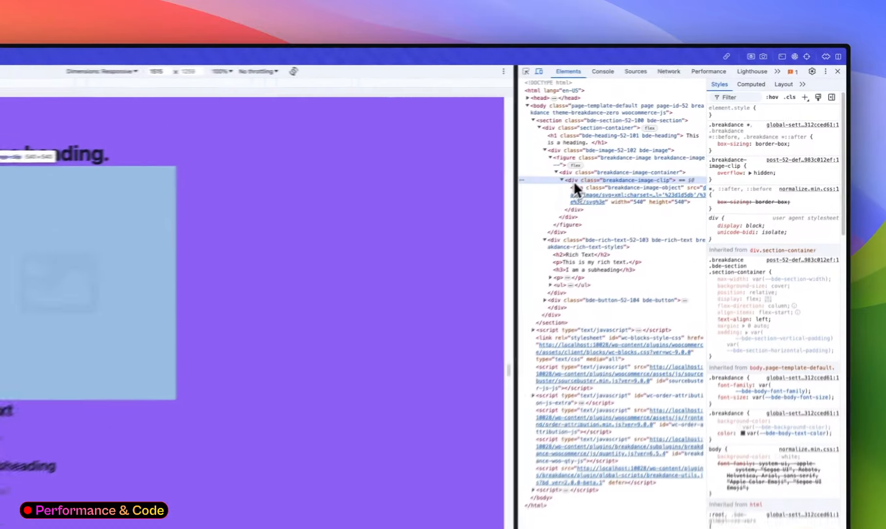
click(641, 128)
click(545, 160)
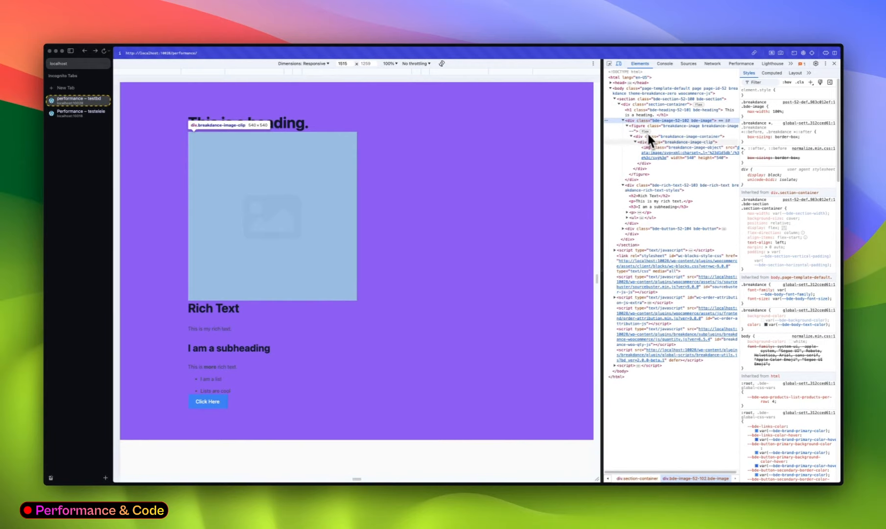
mouse_move(654, 153)
- Examine the rich text div and its child heading, paragraph, subheading and list elements in the markup
click(637, 188)
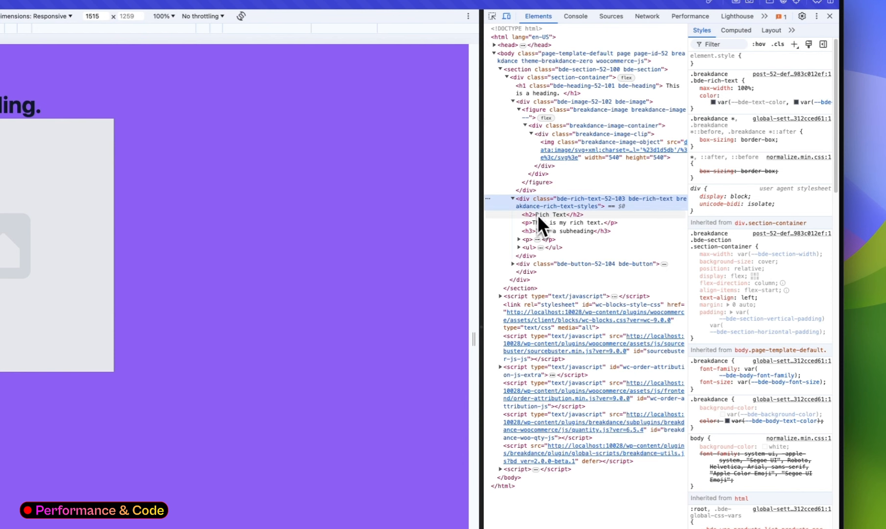
click(537, 215)
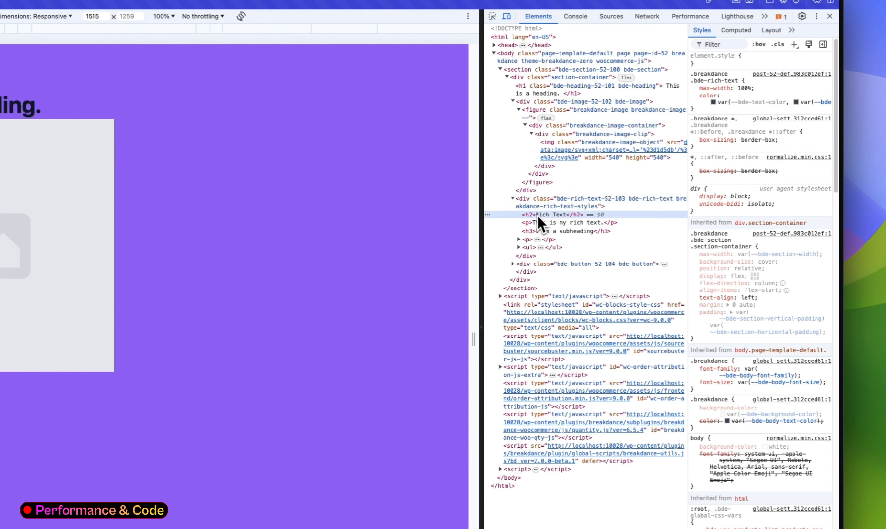
click(544, 224)
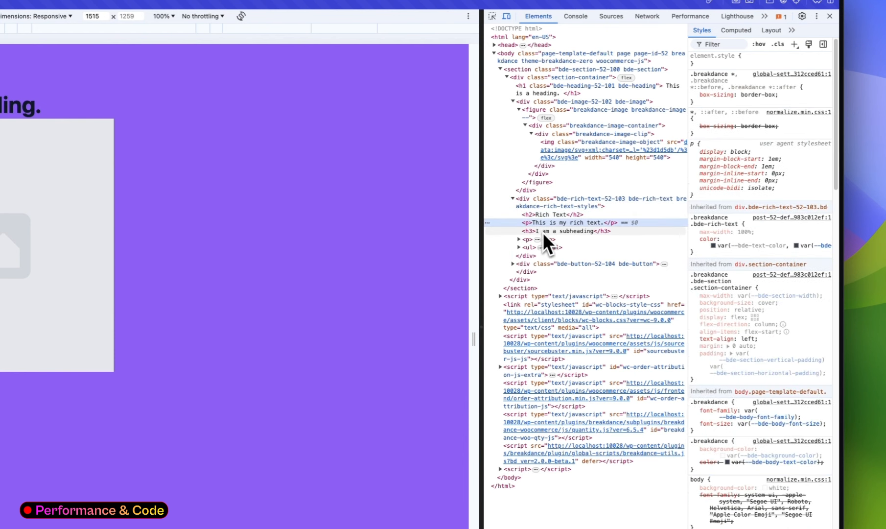
click(543, 232)
click(530, 248)
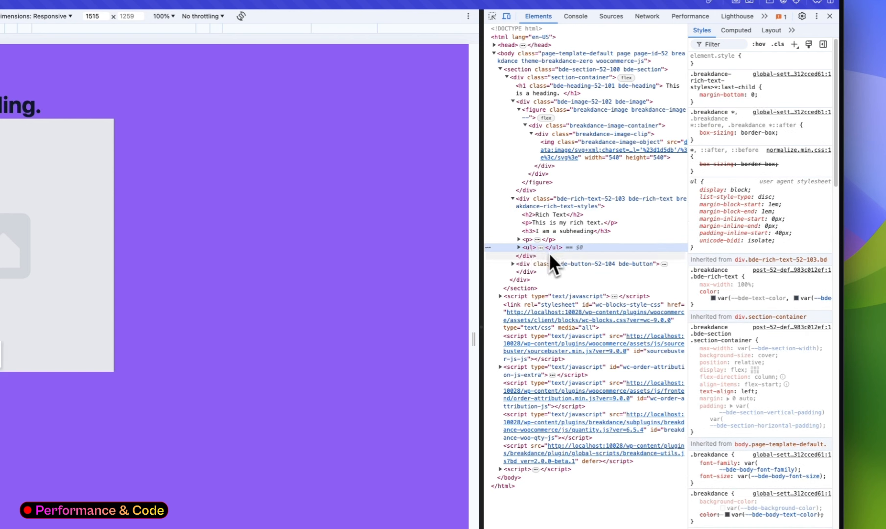
click(527, 256)
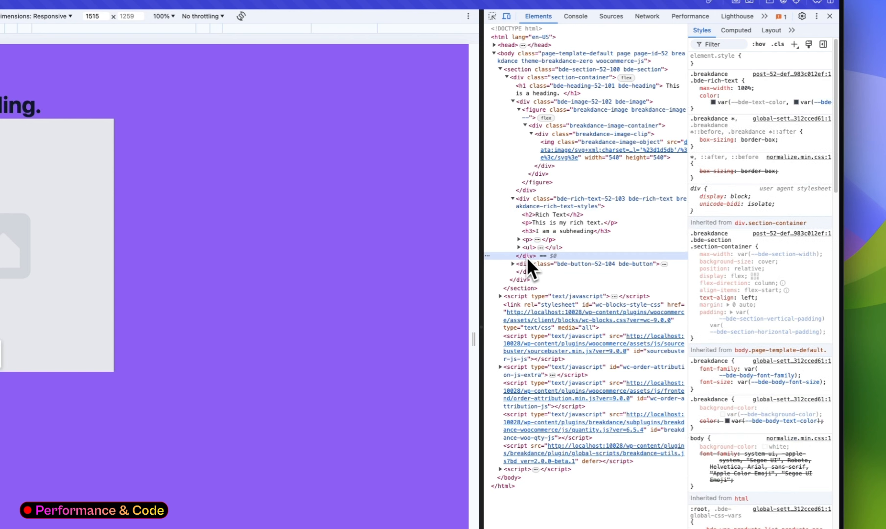
- Expand the bde-button div in the markup and inspect the button element inside it
click(535, 264)
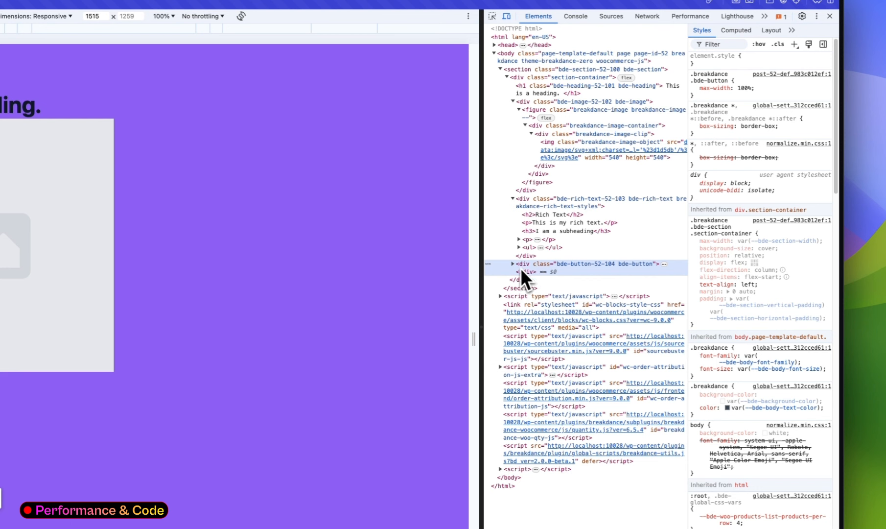
click(512, 265)
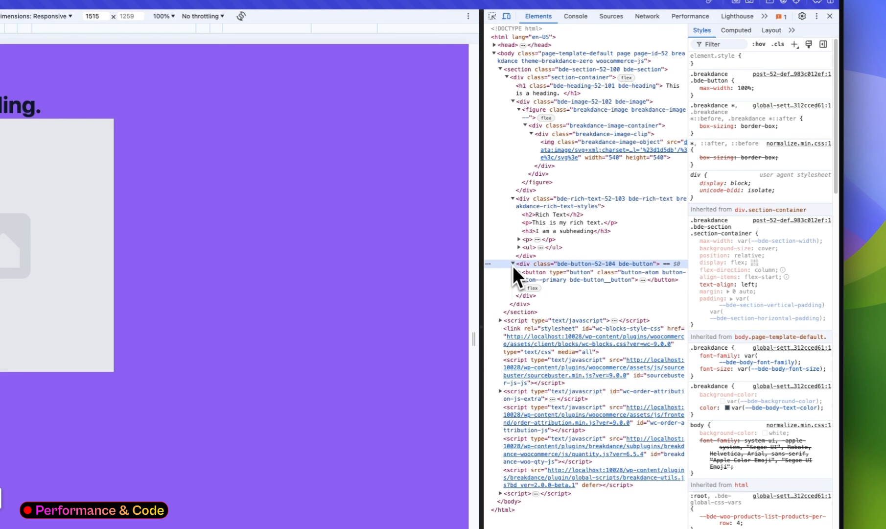
click(538, 275)
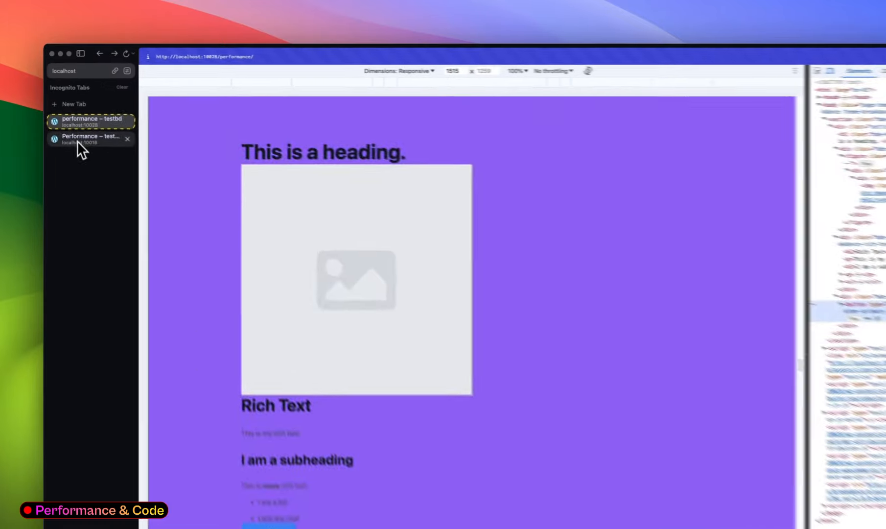
- Switch to the Elementor performance page, locate its heading in the page markup and collapse the heading widget div
click(75, 113)
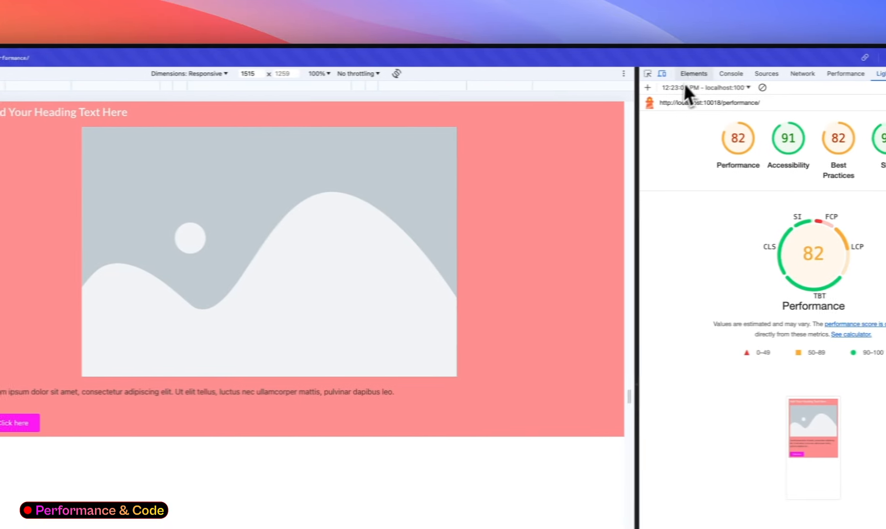
click(678, 74)
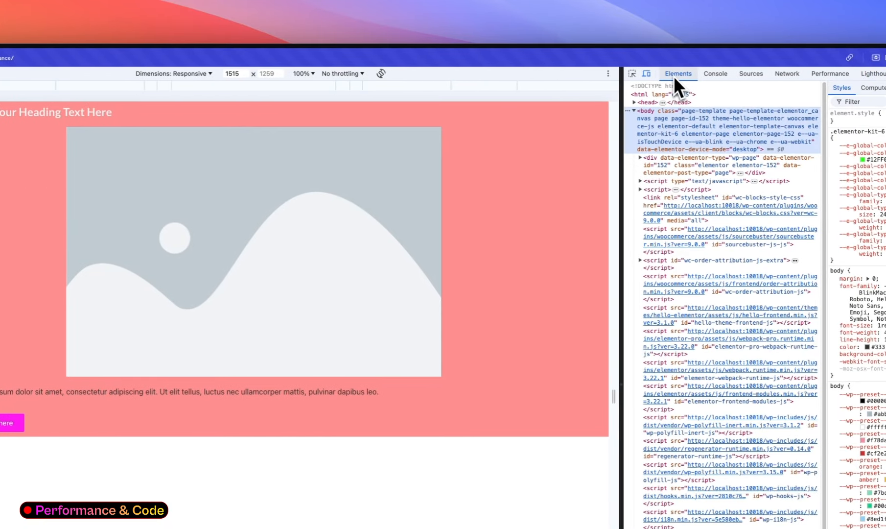
click(633, 75)
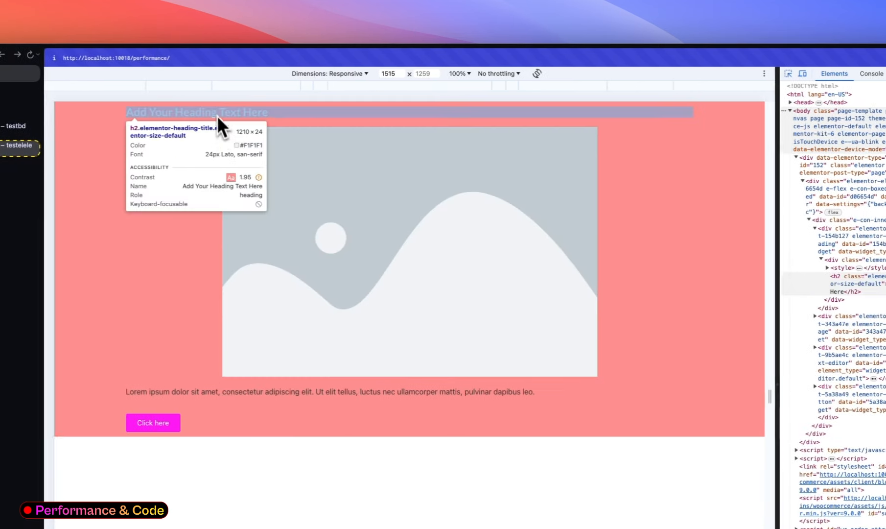
click(217, 113)
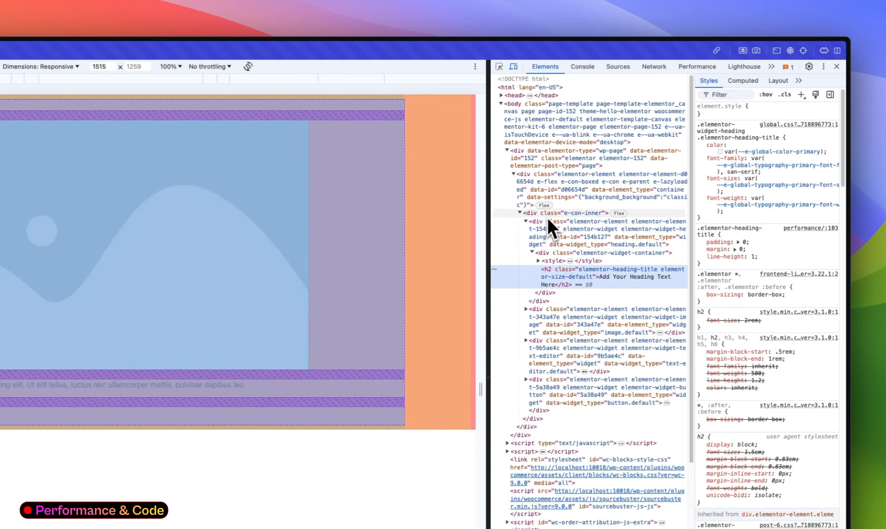
click(547, 220)
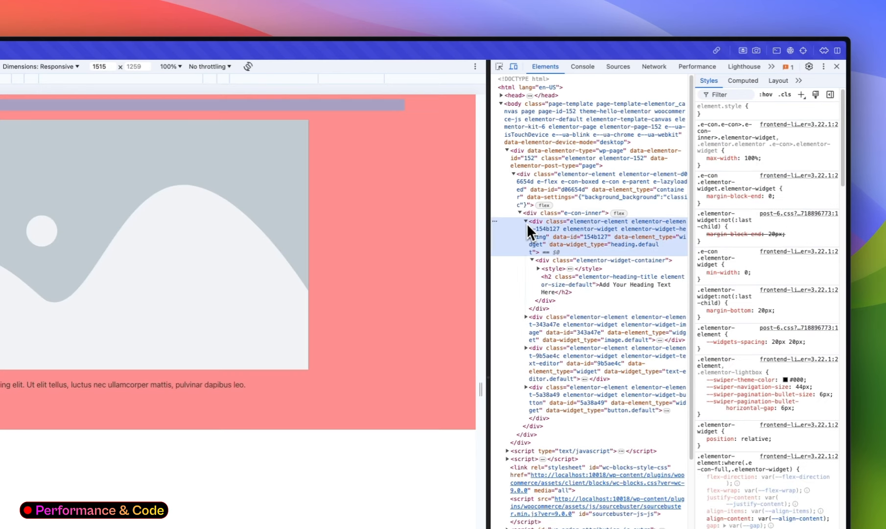
click(527, 221)
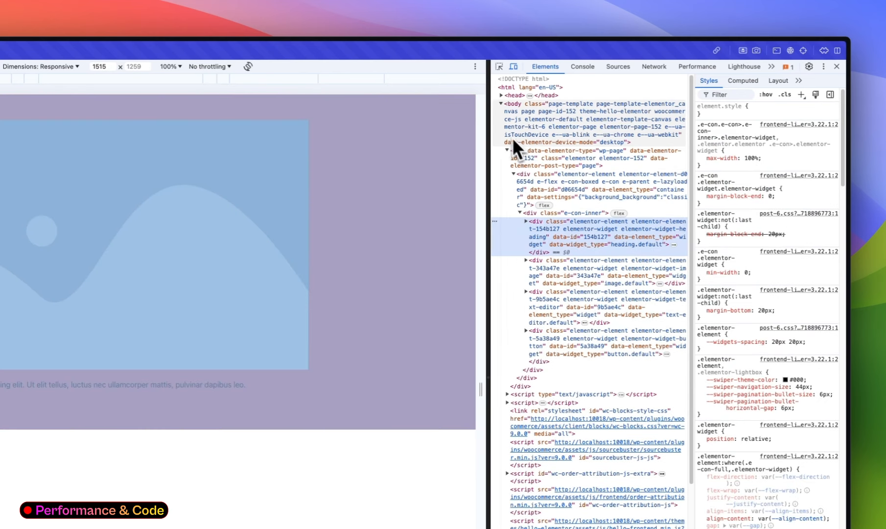
- Examine the nested Elementor wrappers in the markup, from the wp-page div through the container and e-con-inner divs to the heading widget
click(530, 160)
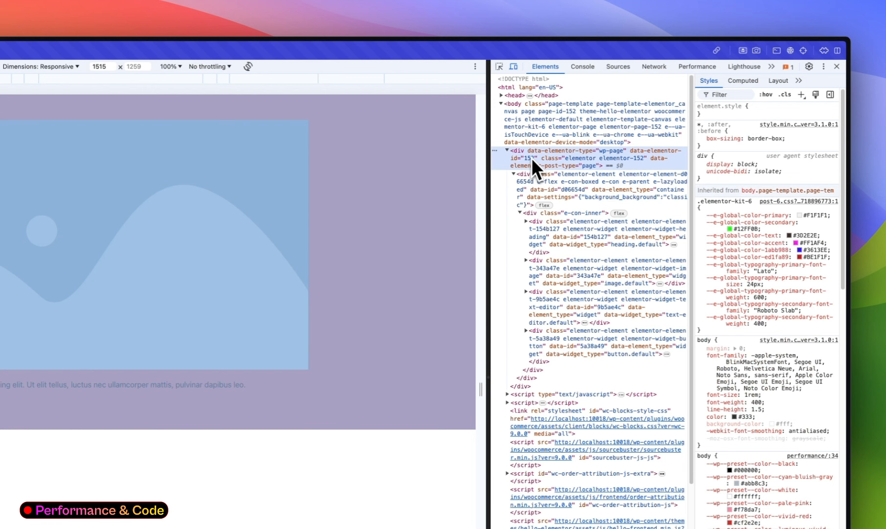
click(507, 150)
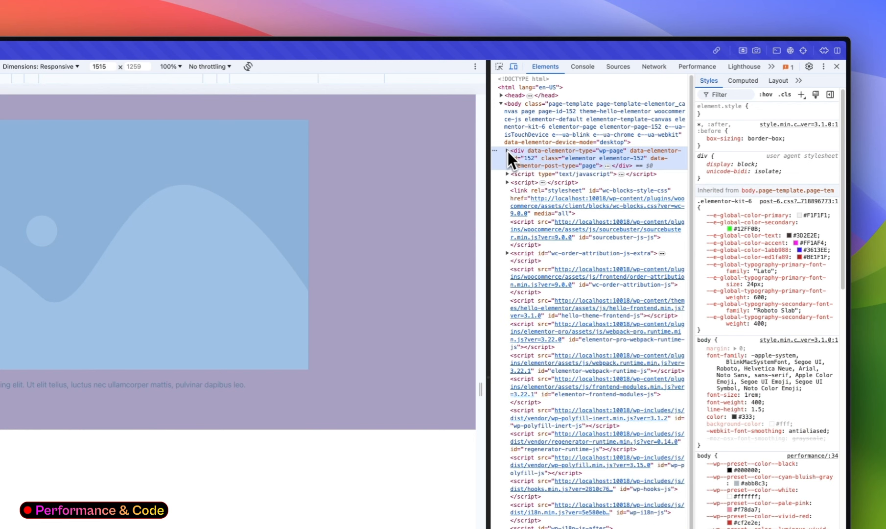
click(508, 151)
click(532, 178)
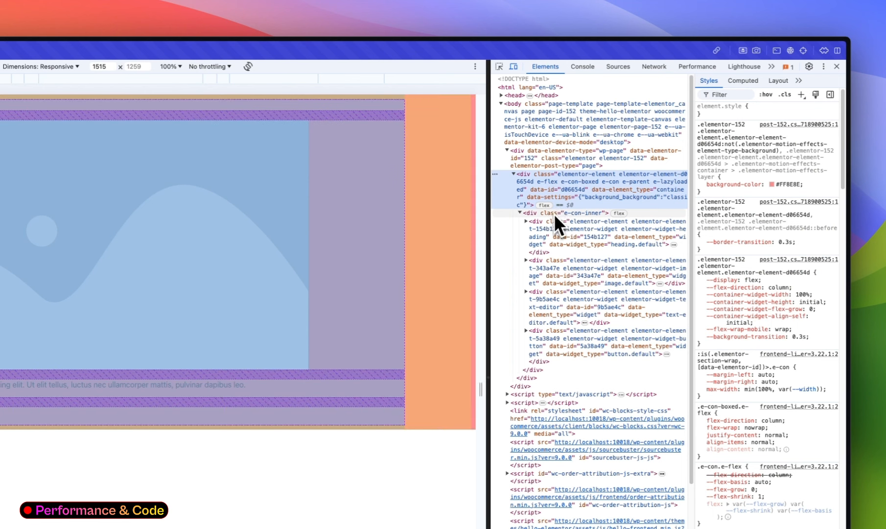
click(554, 214)
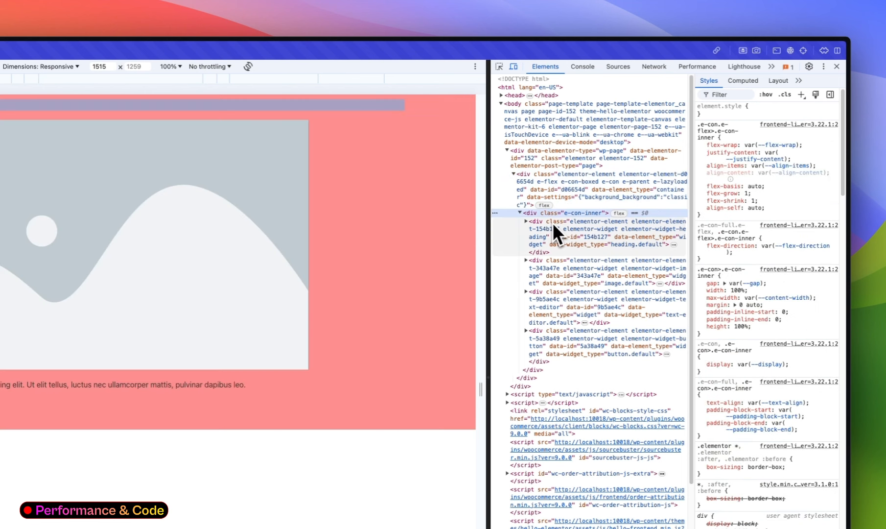
click(552, 222)
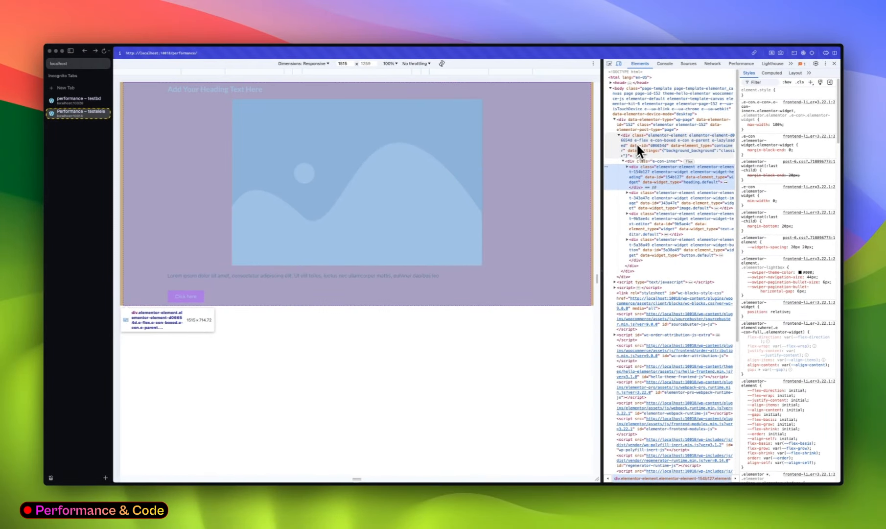
click(646, 160)
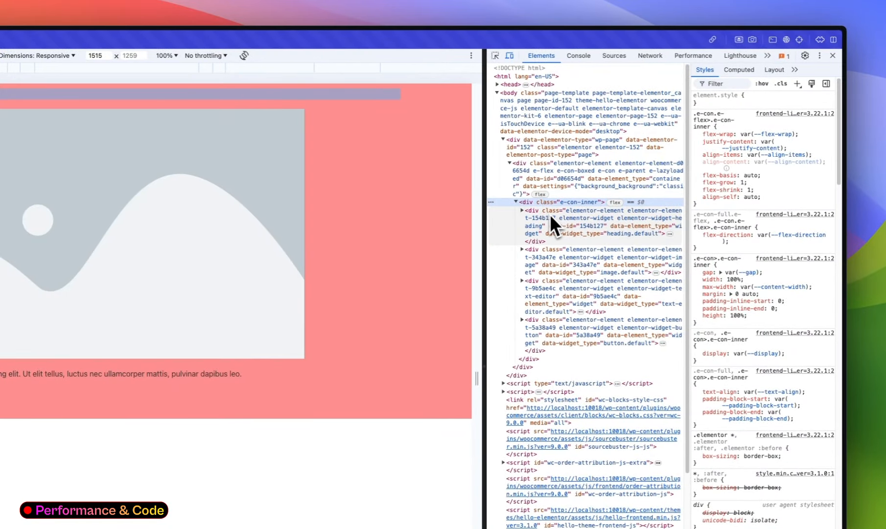
click(550, 214)
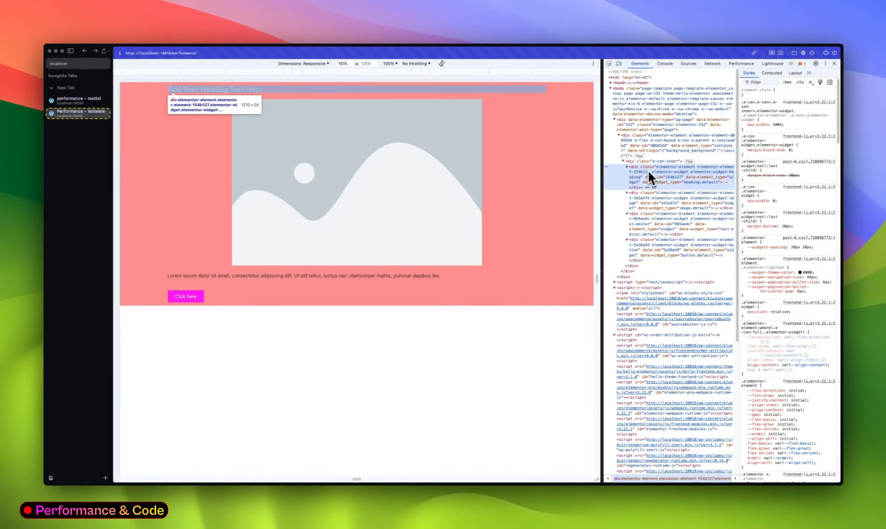
- Expand the heading widget div and inspect its elementor-widget-container, style tag and h2 element
click(627, 167)
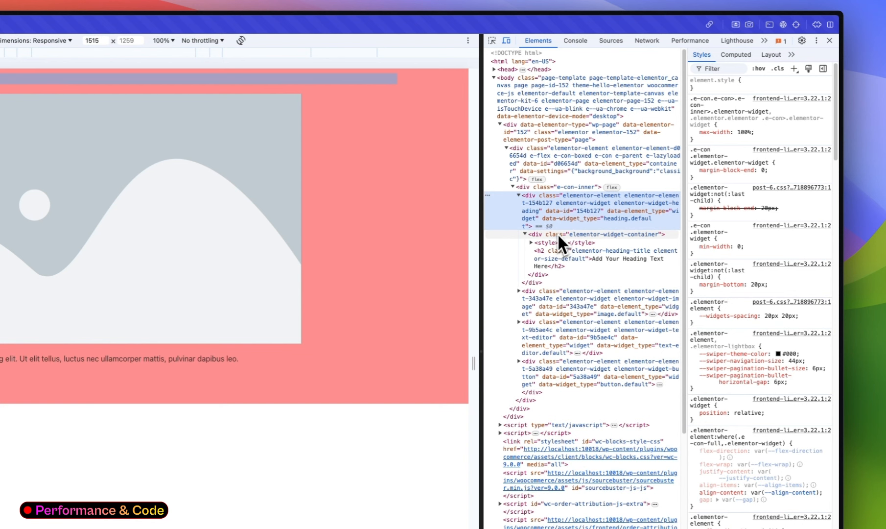
click(557, 234)
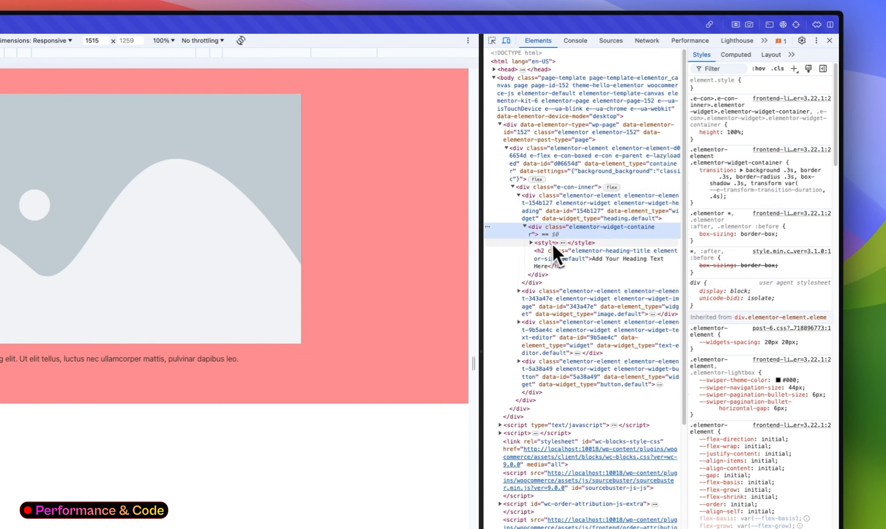
click(550, 242)
click(564, 249)
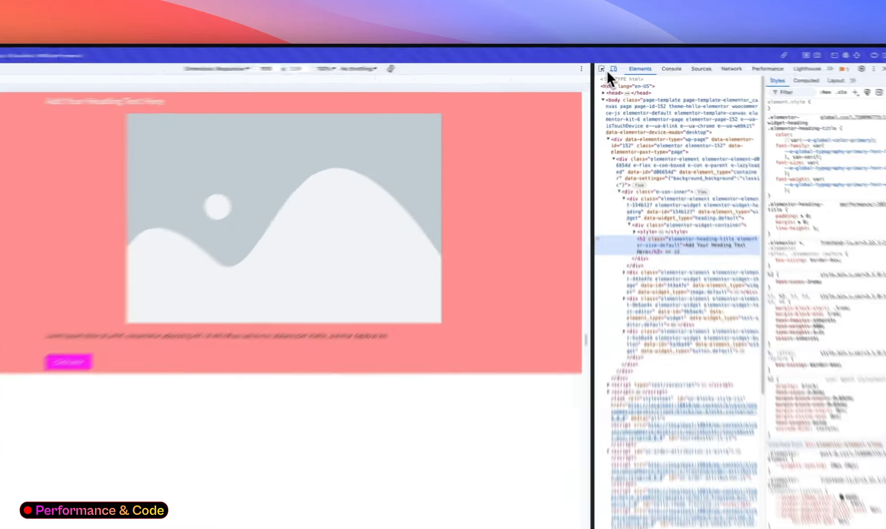
- Locate the placeholder image in the markup and examine its widget div, widget container, style tag and img tag
click(609, 64)
click(296, 263)
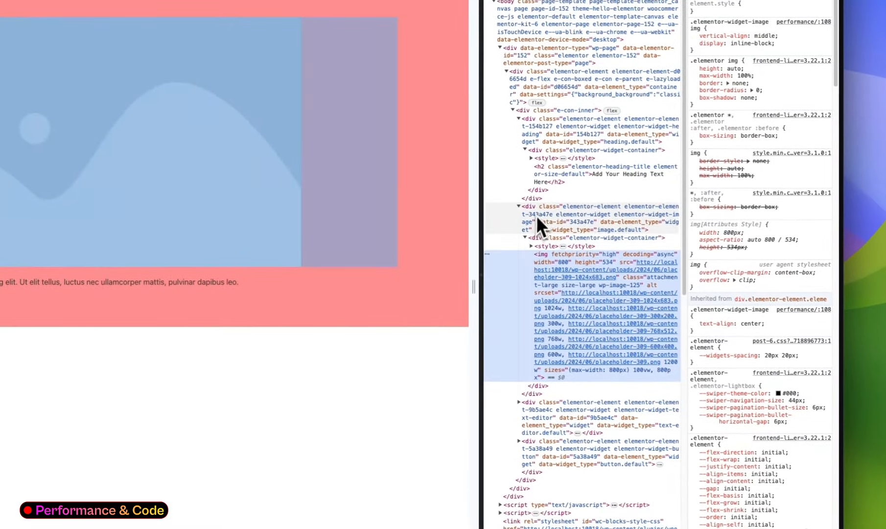
click(537, 210)
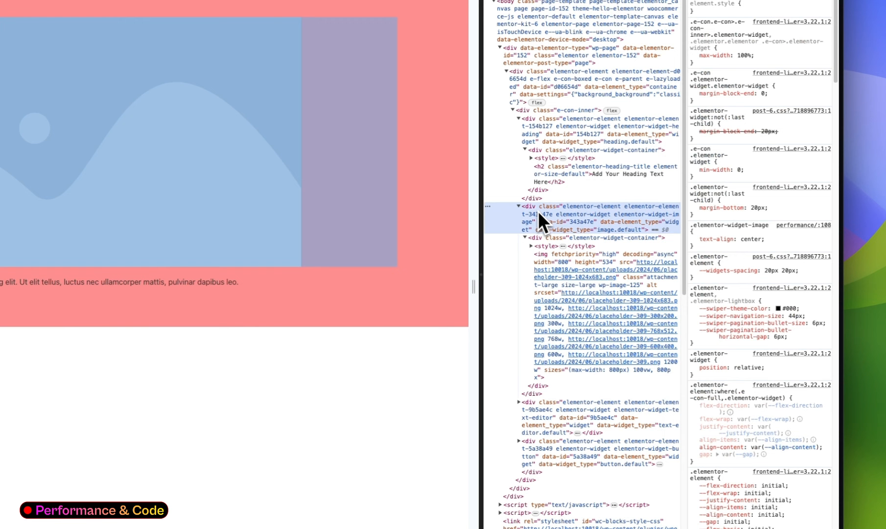
click(551, 239)
click(559, 247)
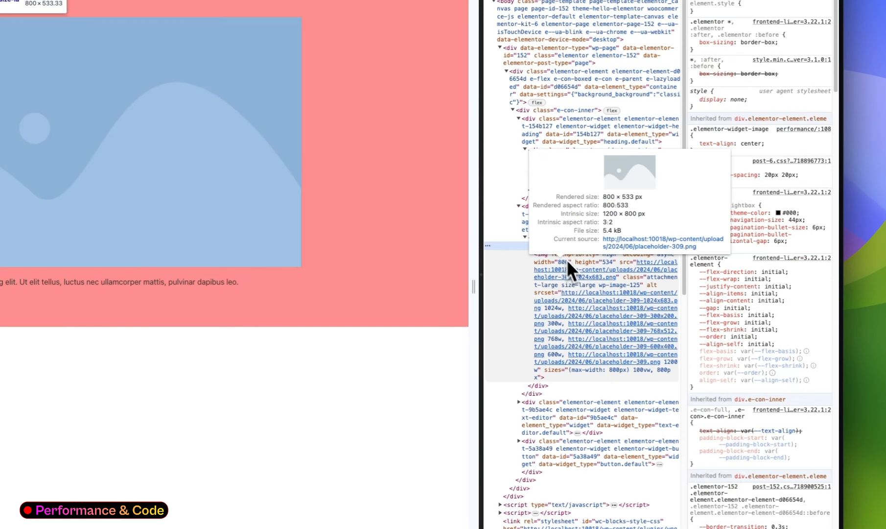
click(577, 266)
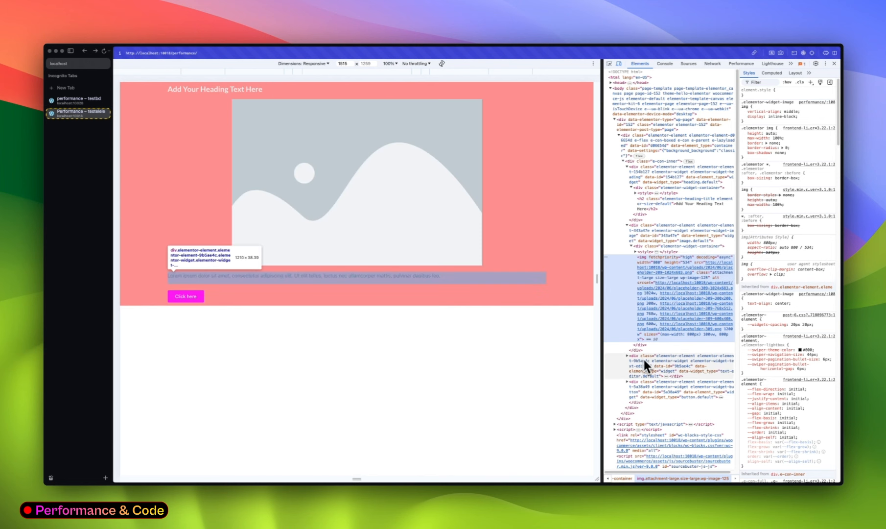
- Expand the text editor widget div and its widget container, and inspect the style tag and paragraph inside
click(630, 357)
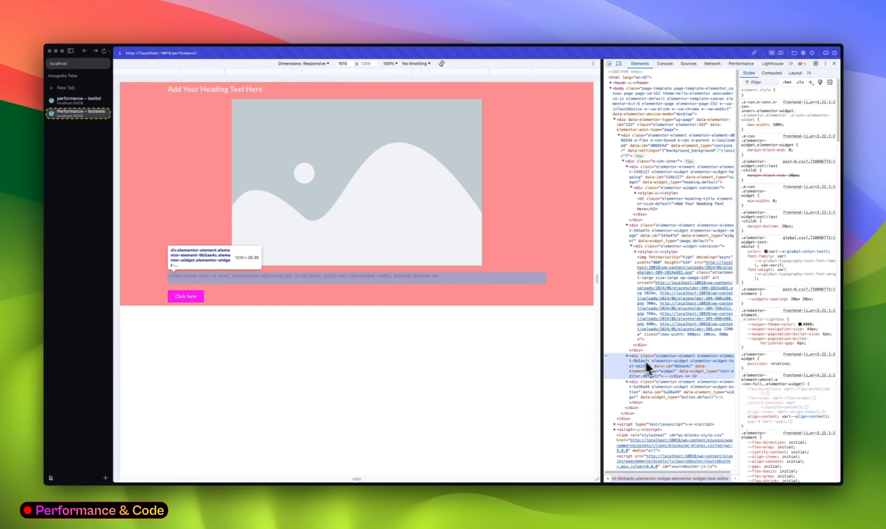
click(627, 356)
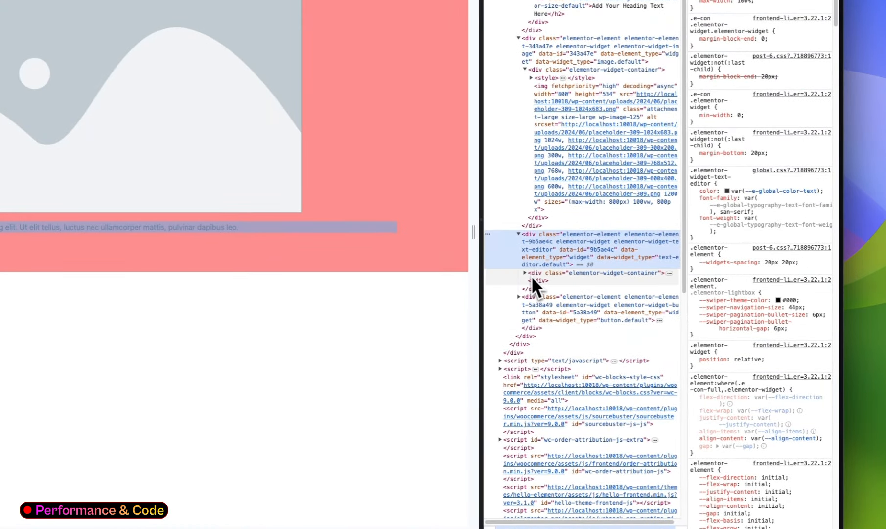
click(530, 276)
click(526, 274)
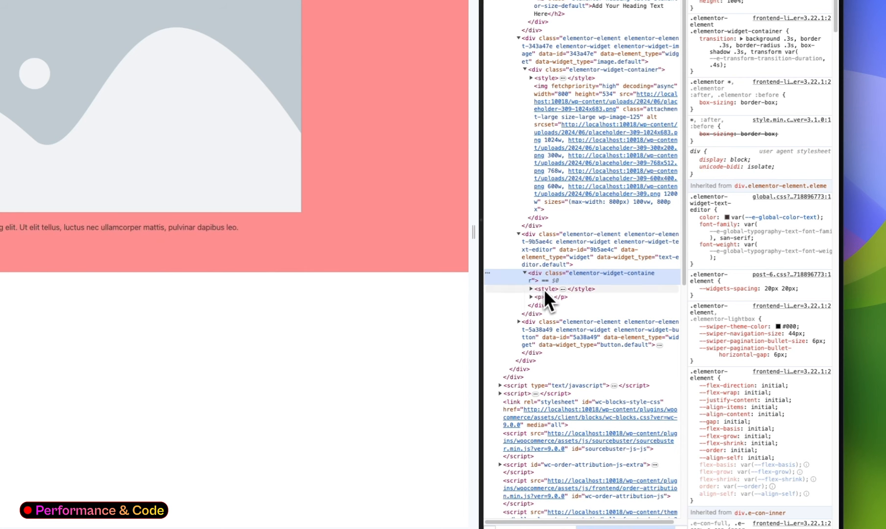
click(544, 289)
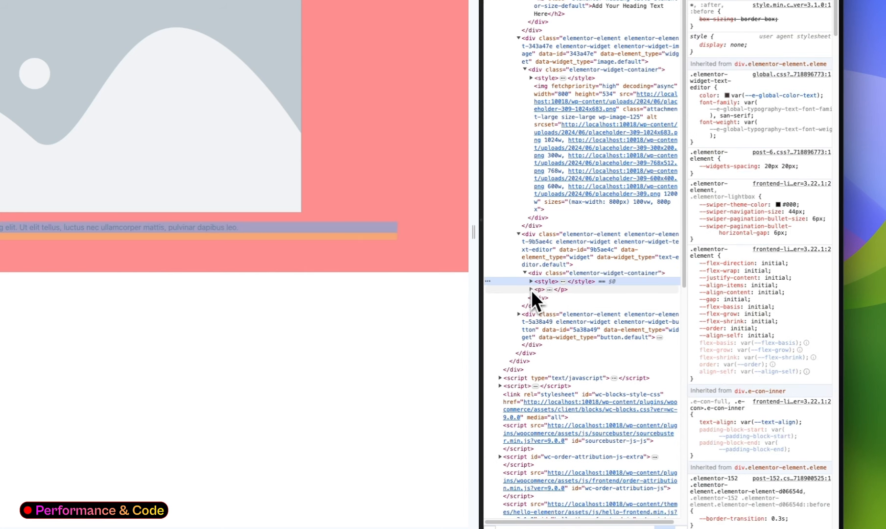
click(531, 290)
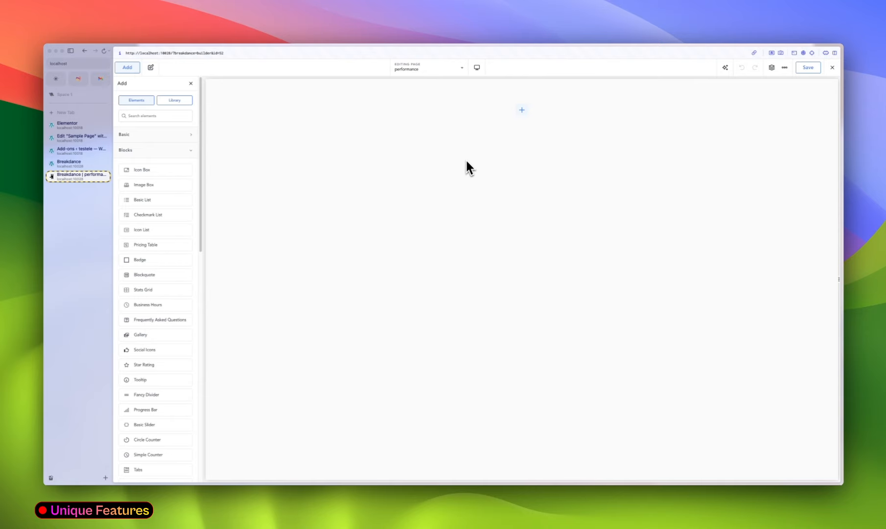
- Add an Icon Box element to the empty performance page in the Breakdance builder
click(143, 170)
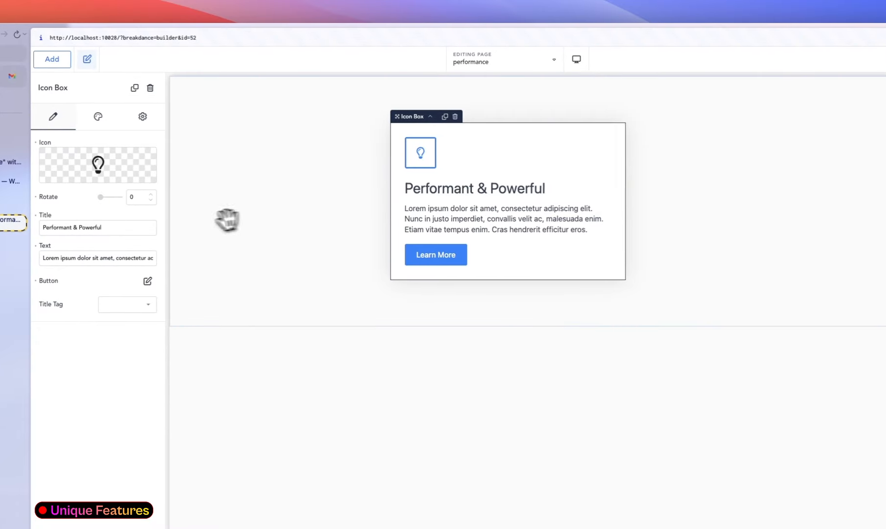
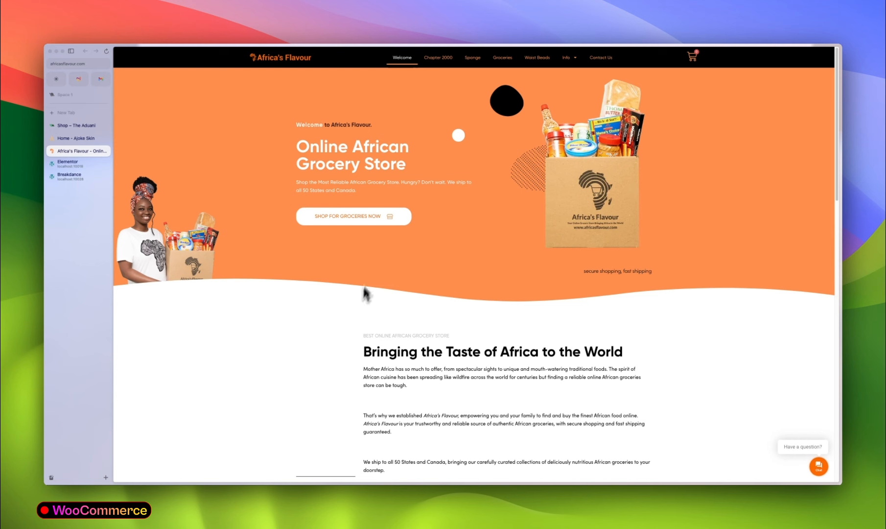
- Look through the Africa's Flavour store's home page and check the African Plaiting Thread product in its shop grid
scroll(372, 274, down, 5)
scroll(388, 240, down, 3)
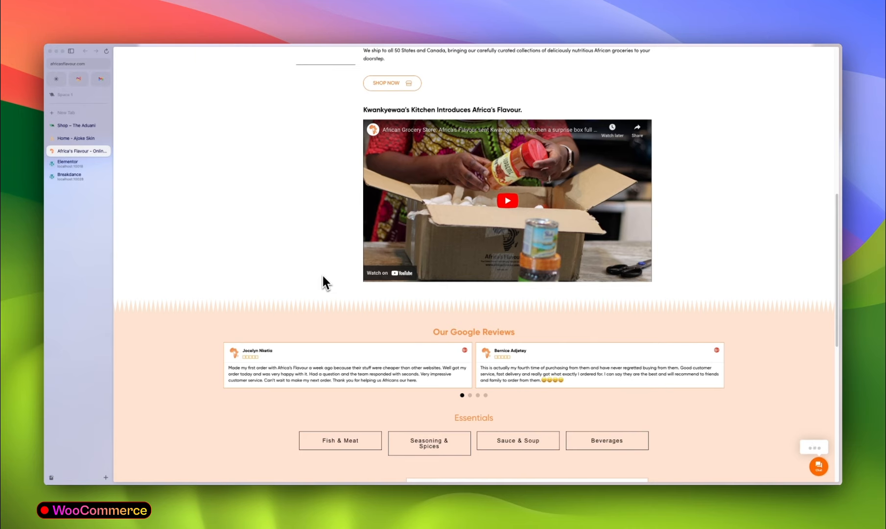
scroll(322, 273, up, 8)
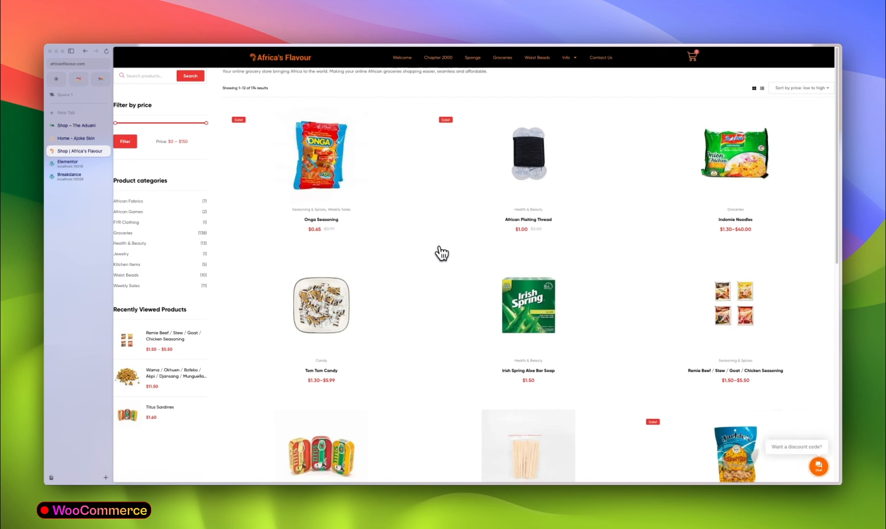
mouse_move(439, 218)
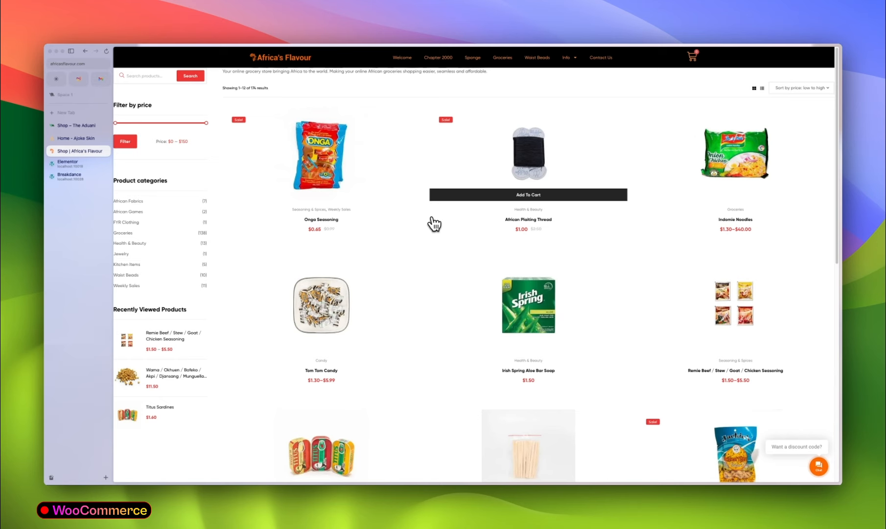
- Switch to the Ajoke Skin store and look through its home page and its shop page's product grid
click(76, 138)
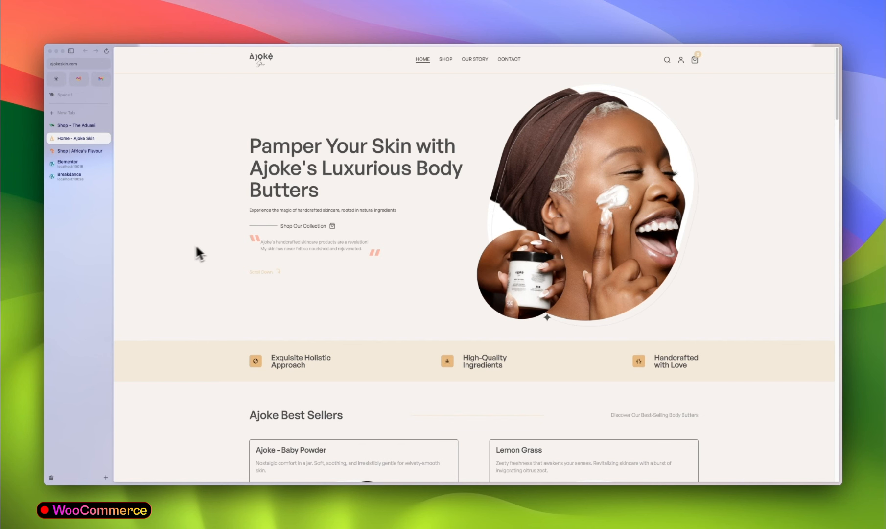
scroll(223, 247, down, 1)
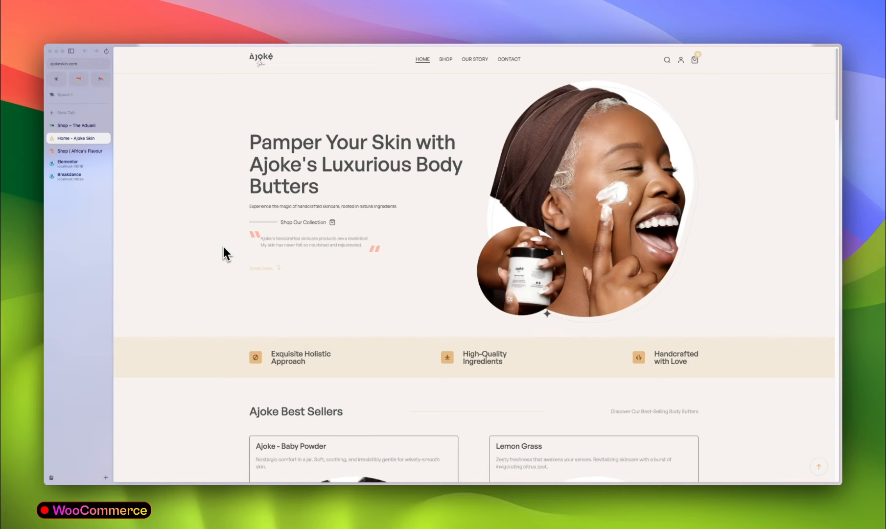
scroll(223, 247, down, 5)
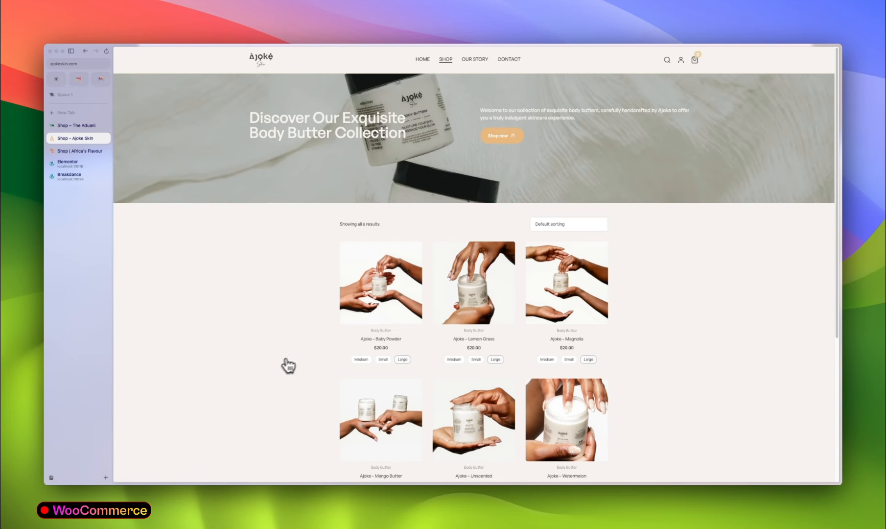
scroll(289, 359, down, 5)
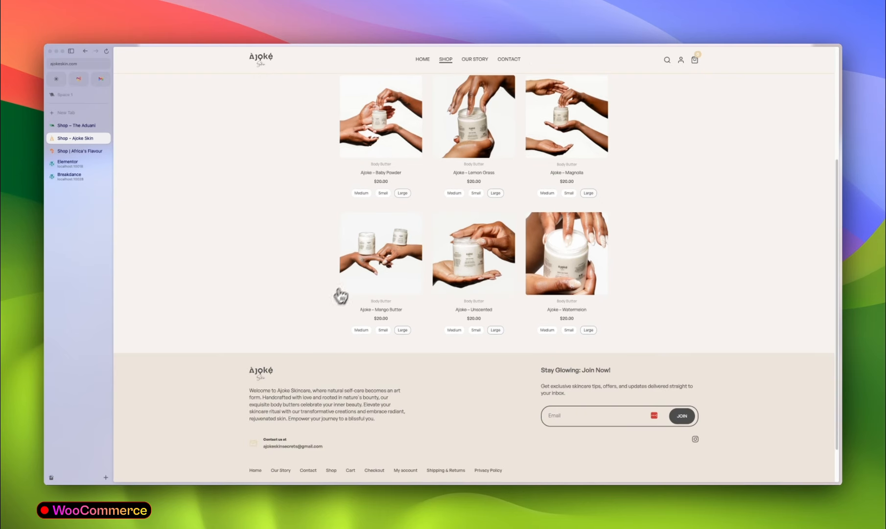
scroll(294, 295, up, 5)
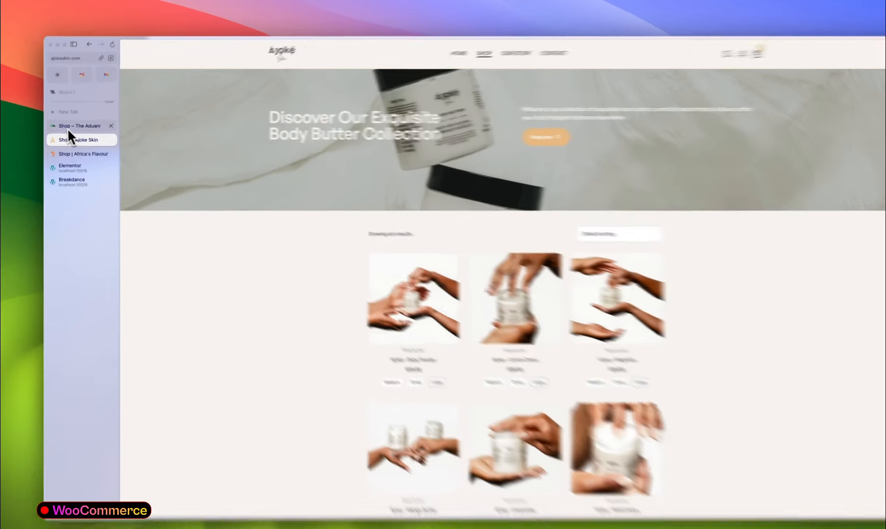
- Switch to The Aduani store's shop page and look through its filters and product grid
click(67, 128)
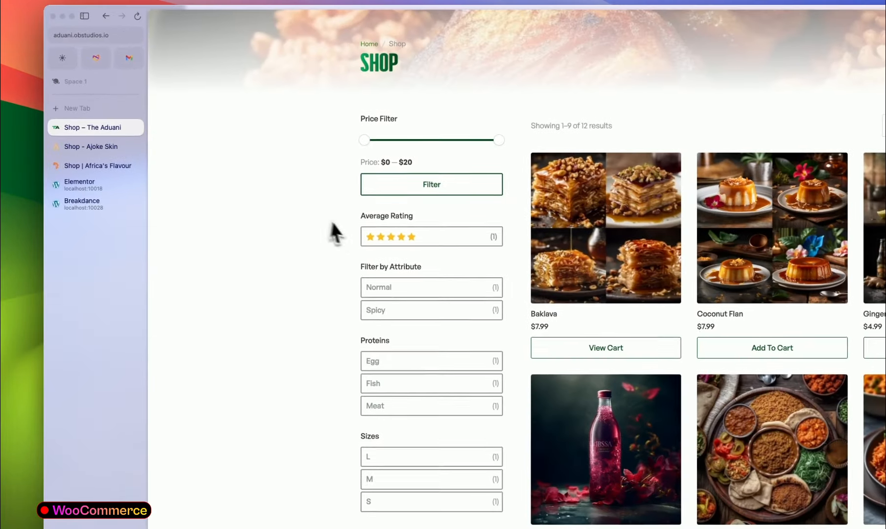
scroll(292, 320, up, 3)
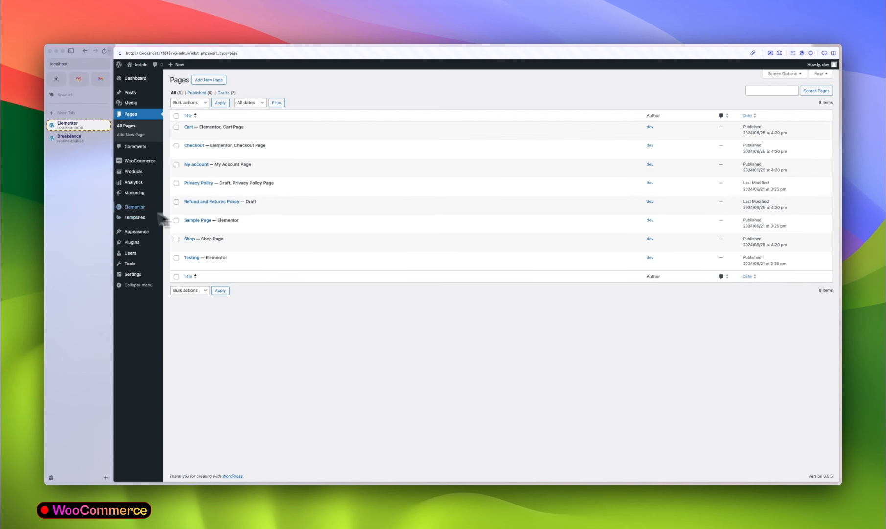
- Open the Elementor site's global colors settings and examine the system color swatches and global fonts in the style guide
mouse_move(132, 207)
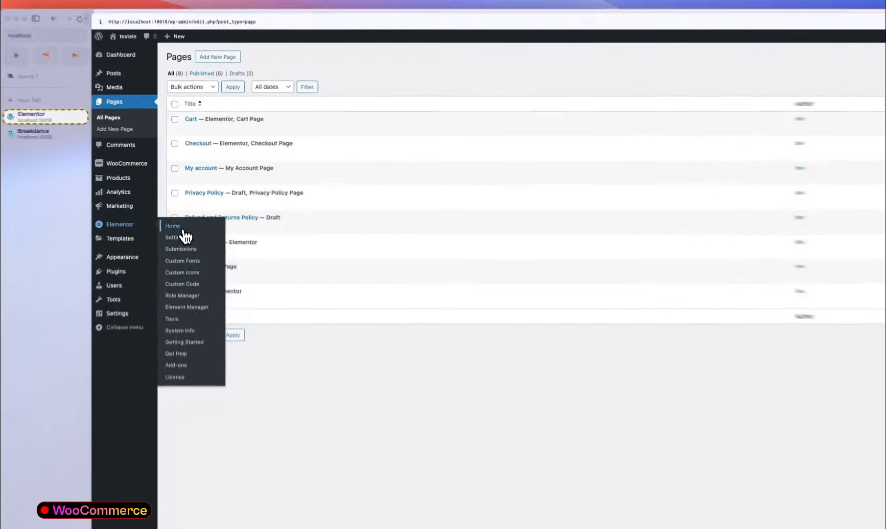
click(179, 208)
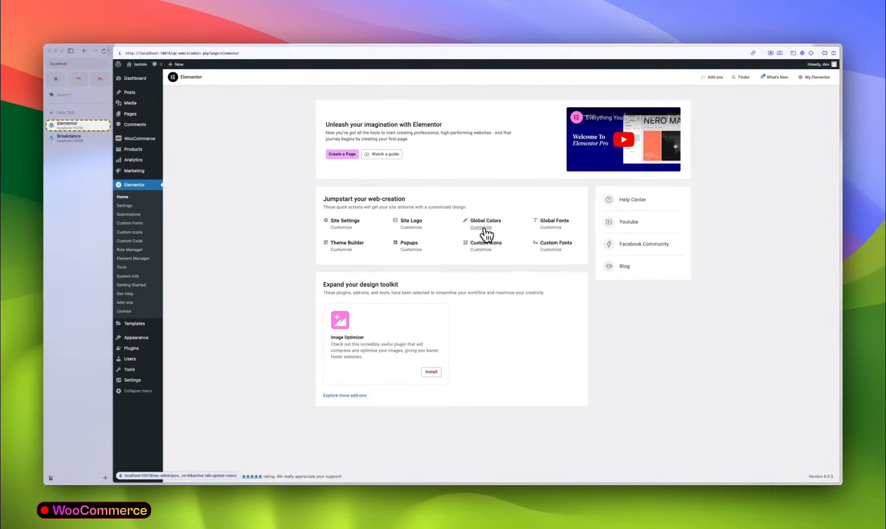
click(482, 228)
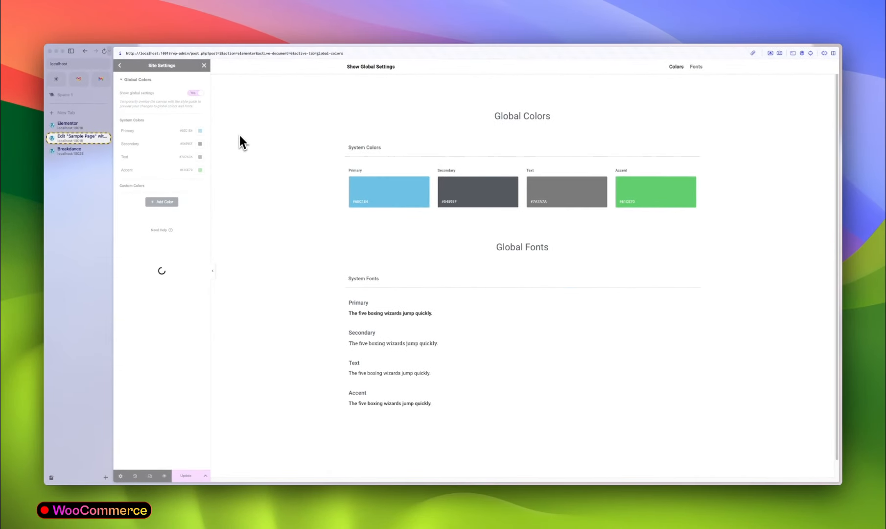
click(379, 187)
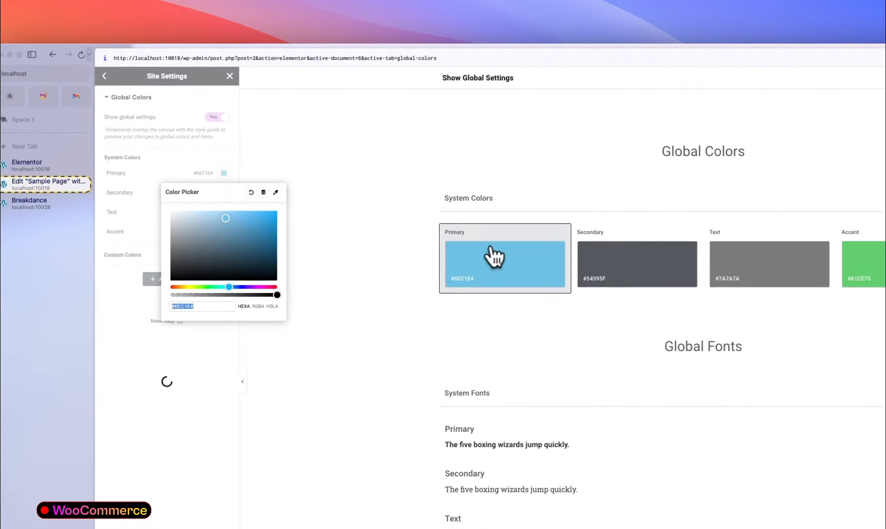
click(355, 228)
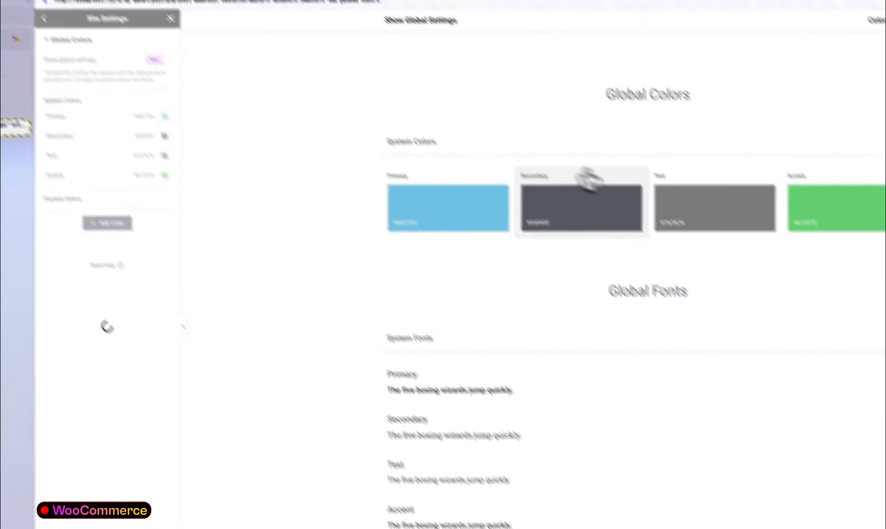
click(550, 153)
click(352, 263)
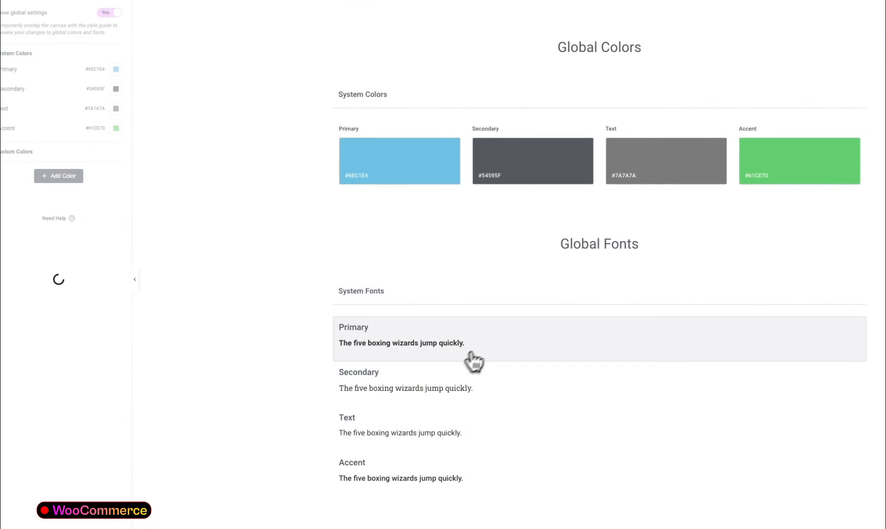
click(500, 350)
click(260, 318)
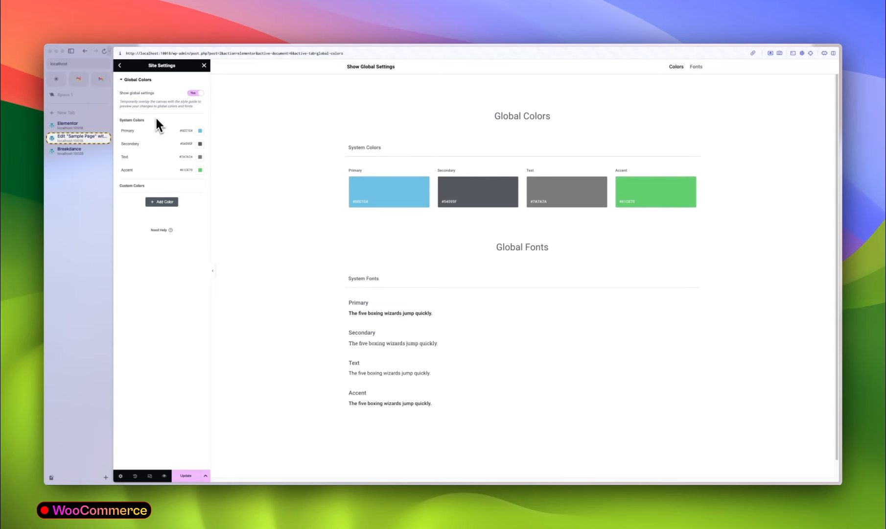
- Leave the global colors without saving and review the WooCommerce page assignments in the site settings
click(119, 67)
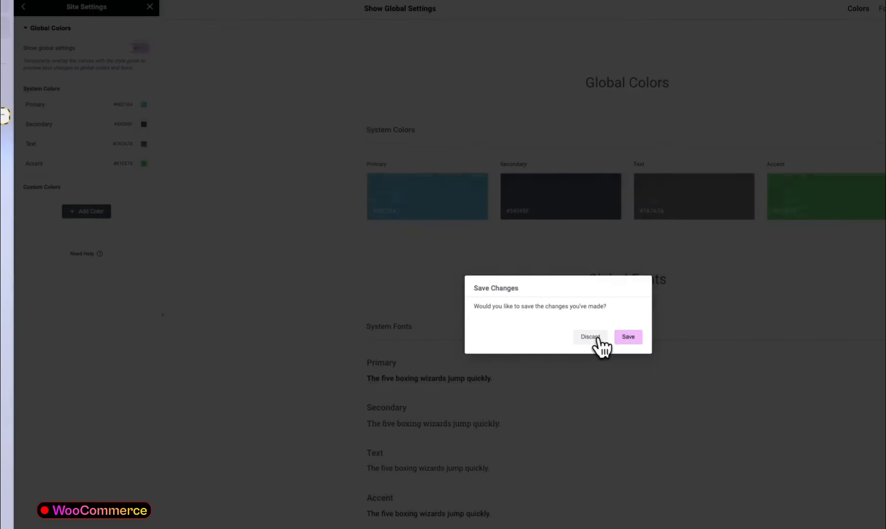
click(598, 338)
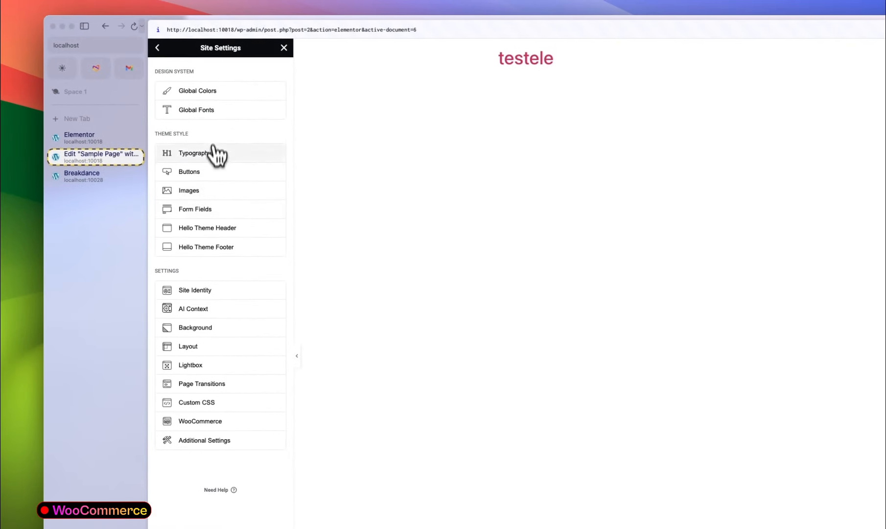
click(206, 423)
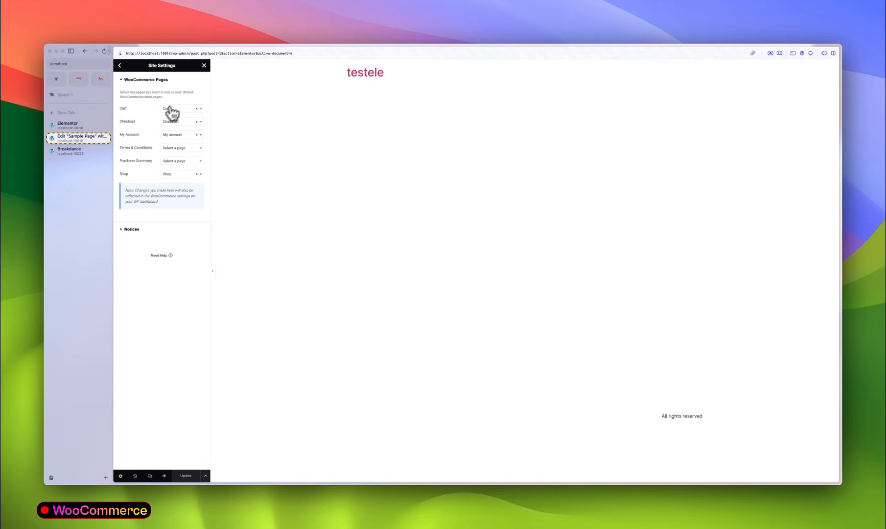
- Exit the site settings and the Sample Page editor, and open the Checkout page for editing with Elementor, closing the leftover pages list
click(203, 65)
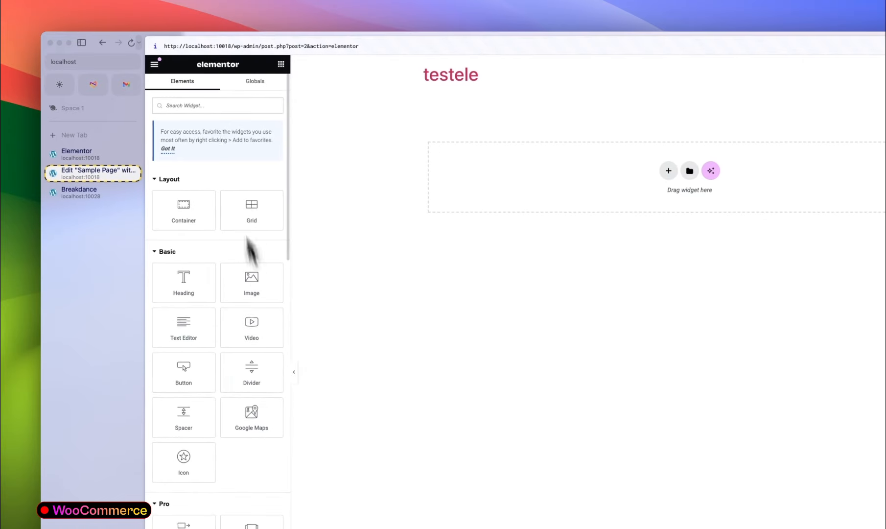
click(153, 64)
click(210, 281)
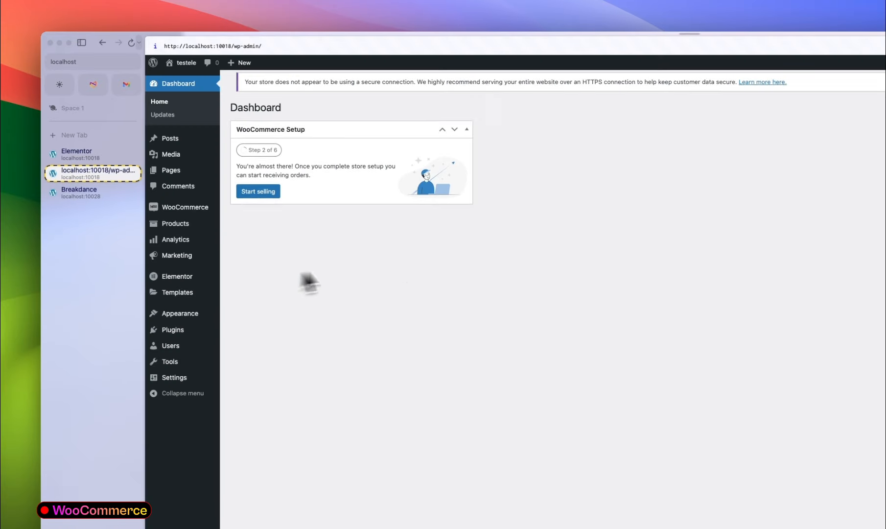
click(188, 171)
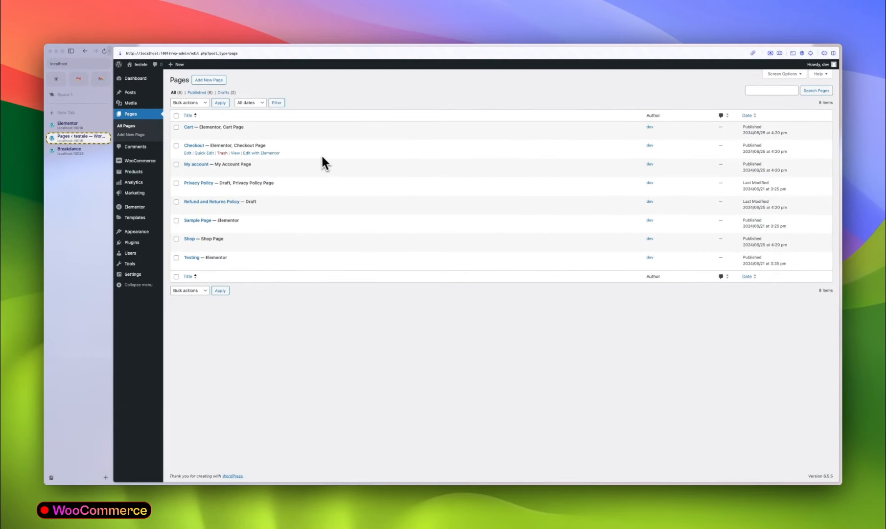
click(263, 153)
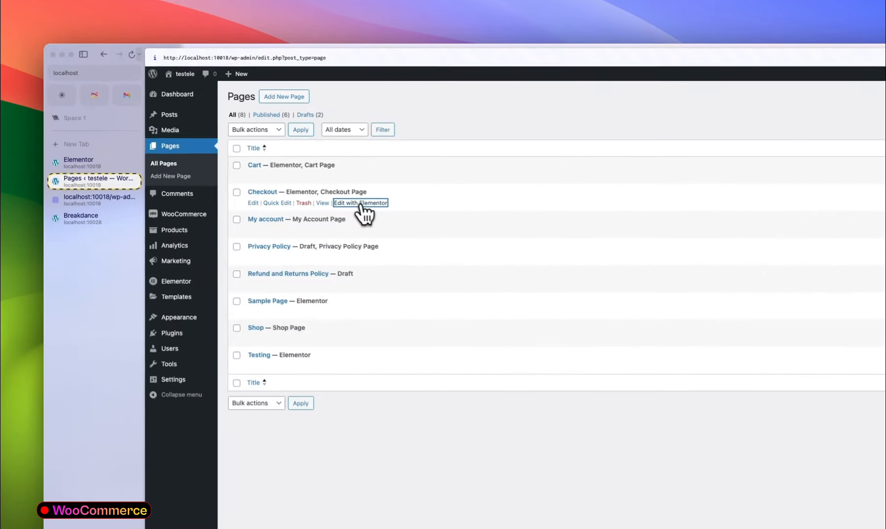
middle_click(87, 185)
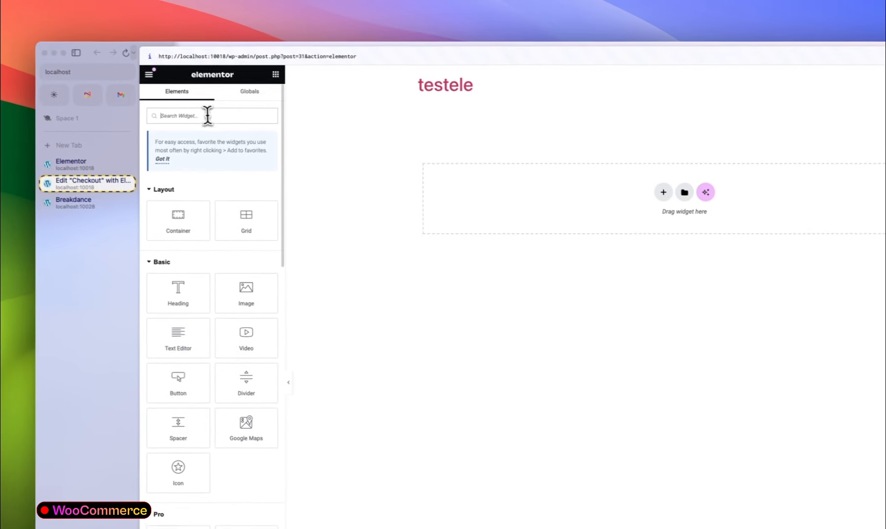
- Search the widgets for "check" and add the Checkout widget to the empty Checkout page
click(214, 118)
text(cart)
key(BackSpace)
key(BackSpace)
key(BackSpace)
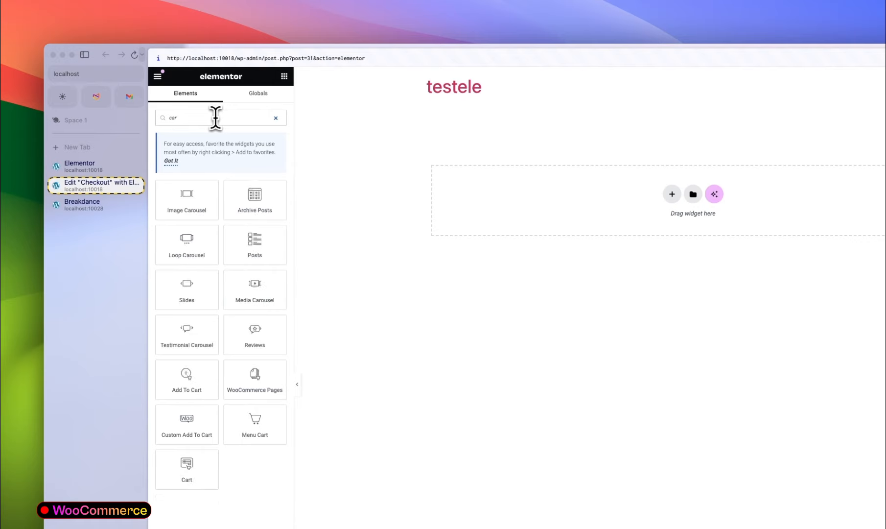
text(heck)
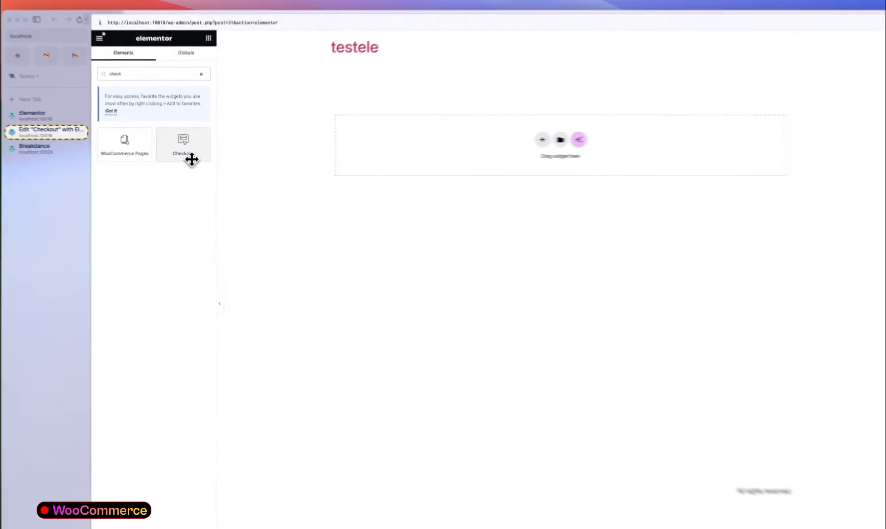
click(189, 157)
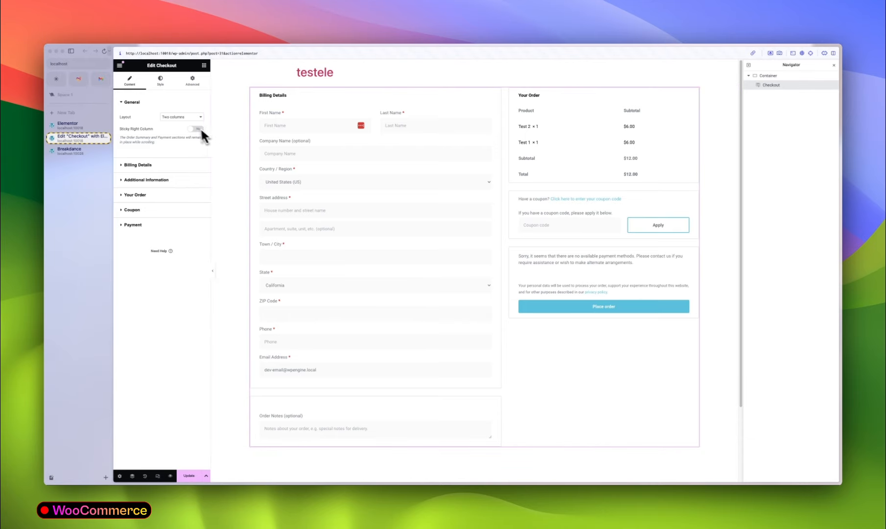
- Switch the Checkout widget's layout to one column and back to two columns
click(181, 117)
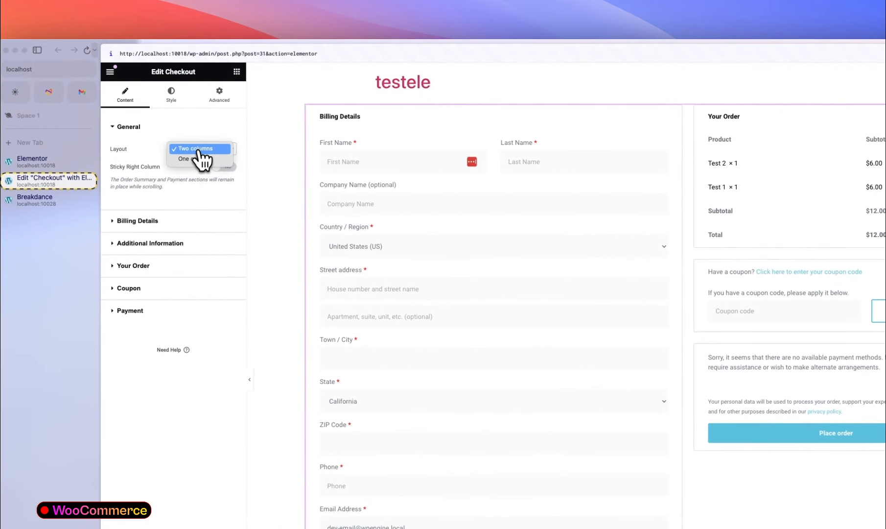
click(198, 159)
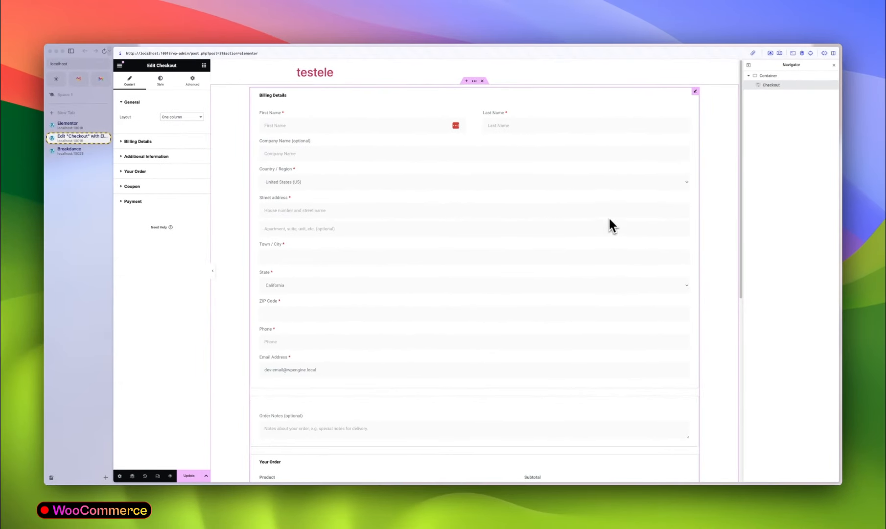
click(179, 116)
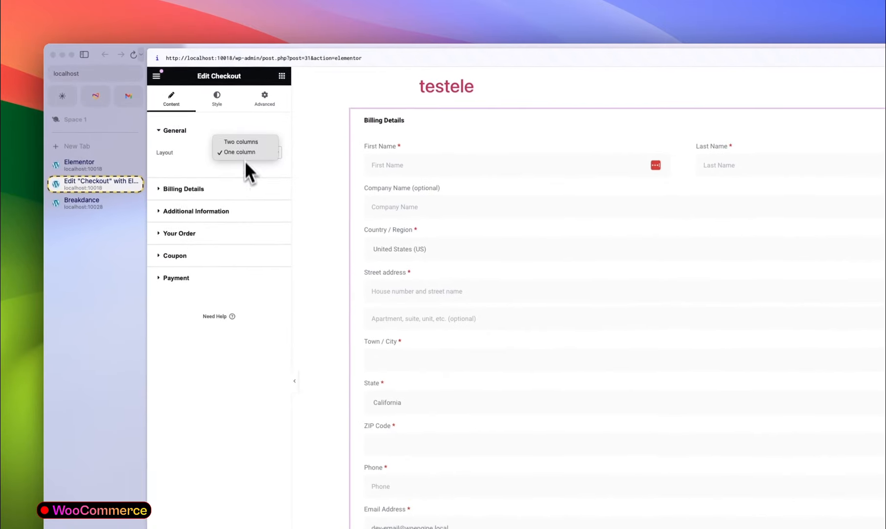
click(241, 142)
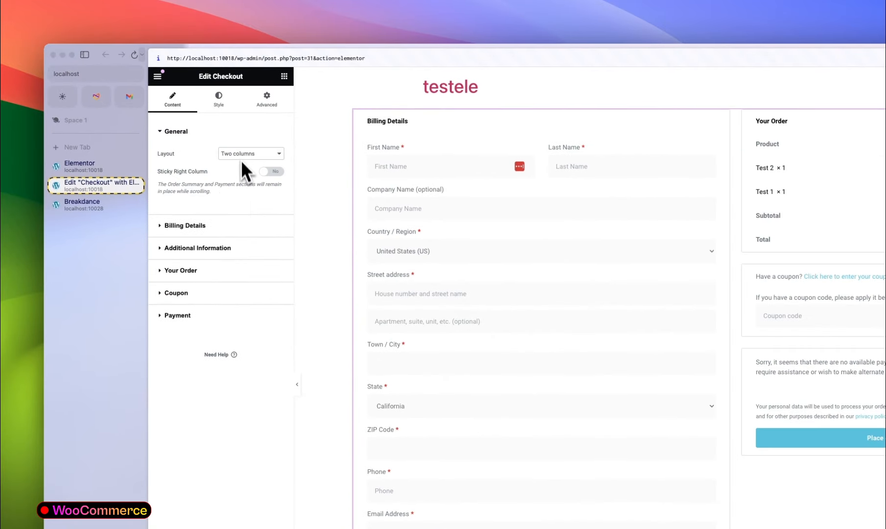
- Expand the Checkout widget's Billing Details and inspect the label and placeholder options of the First Name form item
click(172, 131)
click(182, 155)
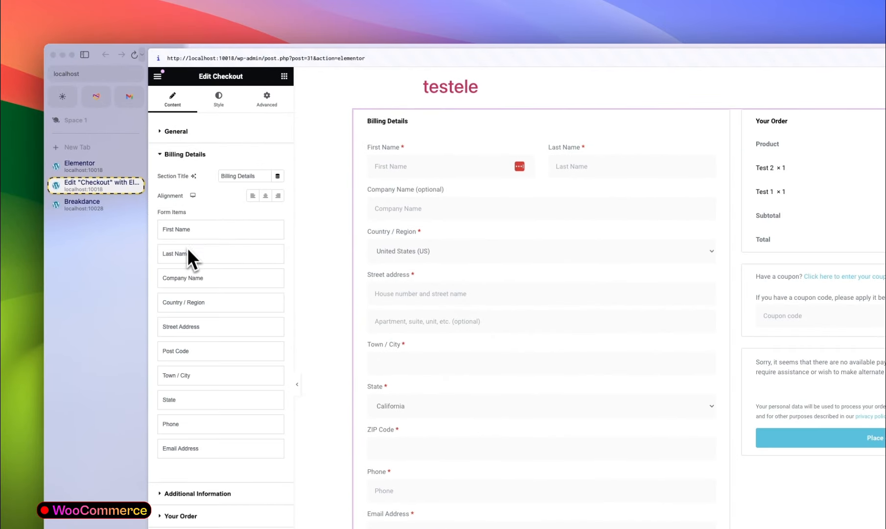
click(201, 230)
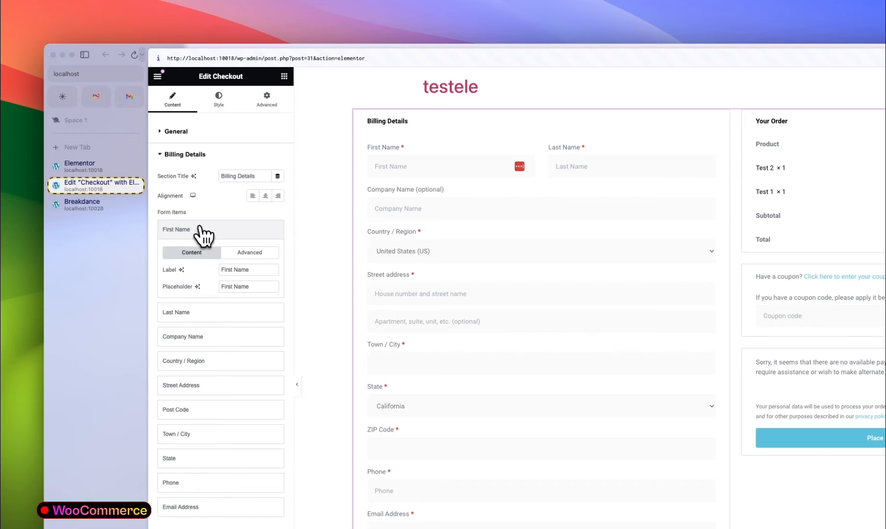
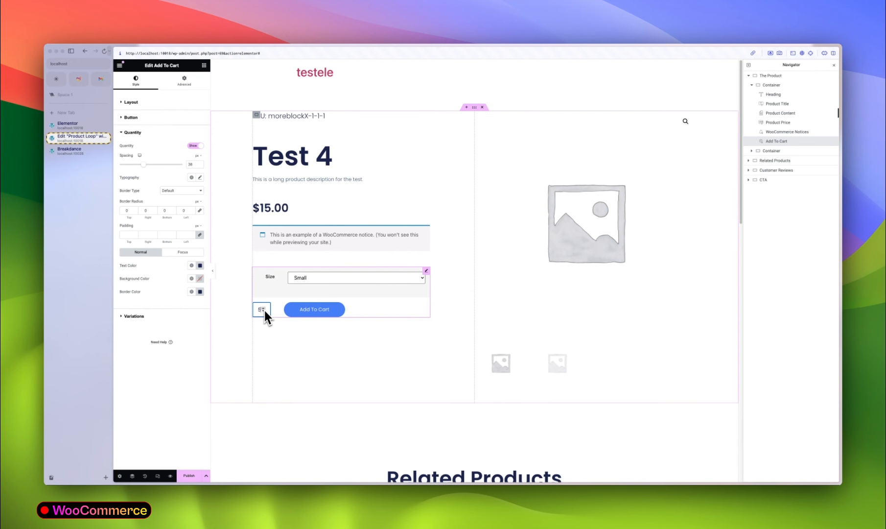
- Hide the sale flash on the Product Images widget in the product template and set its thumbnail spacing to 0
scroll(392, 294, down, 3)
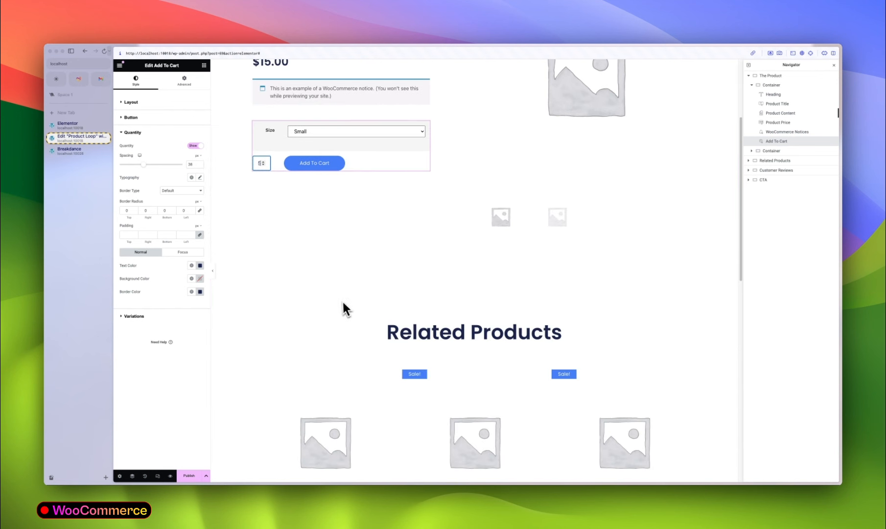
scroll(349, 327, up, 3)
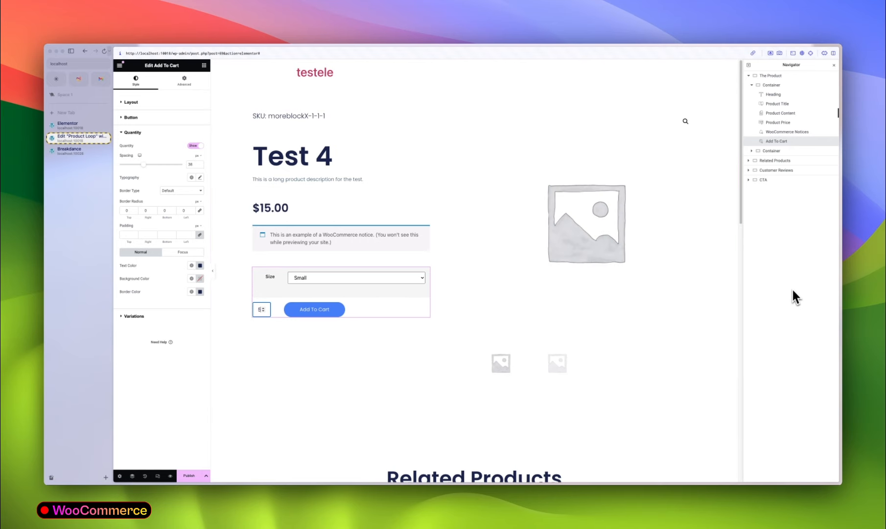
click(672, 257)
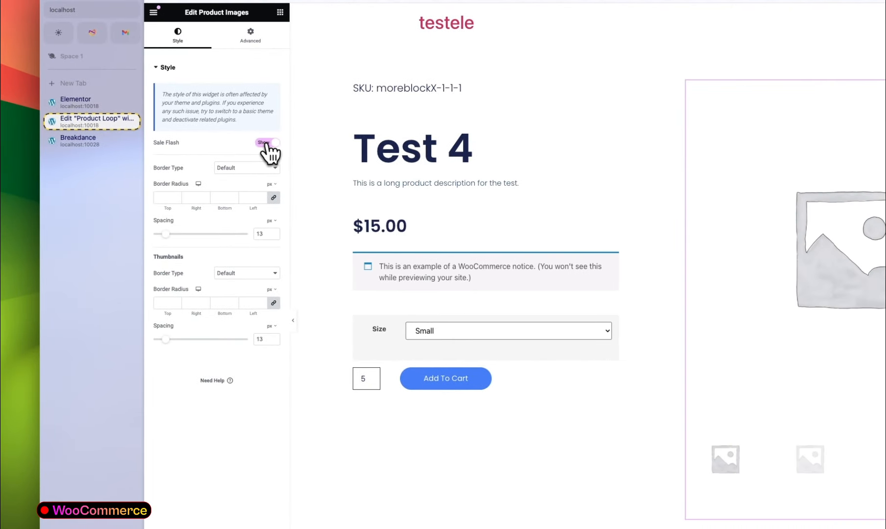
click(268, 144)
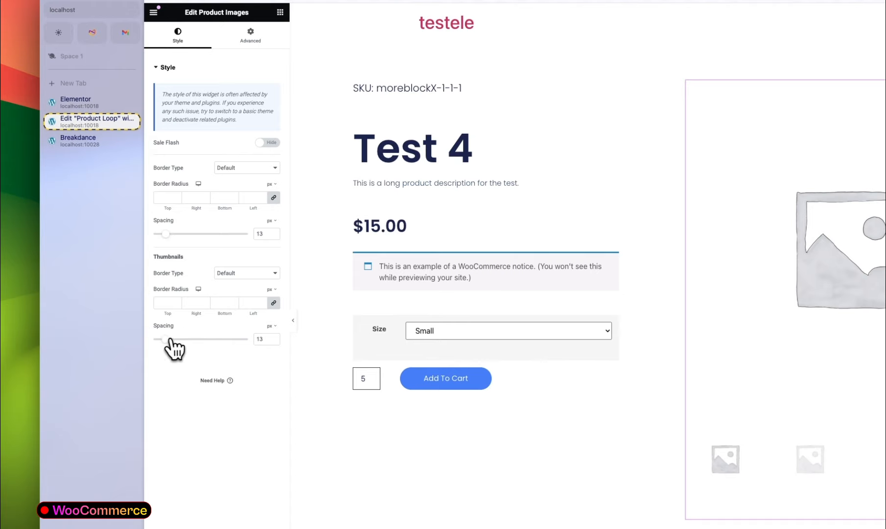
mouse_move(168, 339)
mouse_down()
mouse_move(188, 341)
mouse_move(154, 339)
mouse_up()
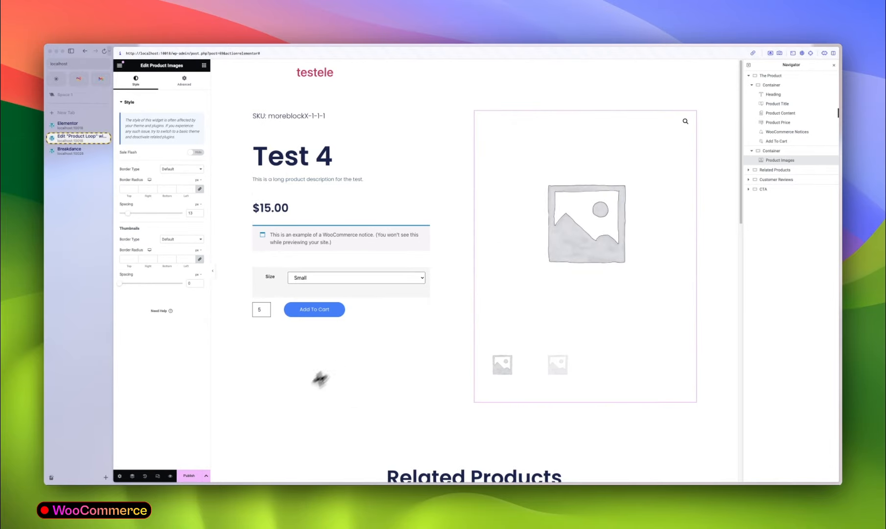
- Publish the product template with a display condition that includes Products
click(191, 475)
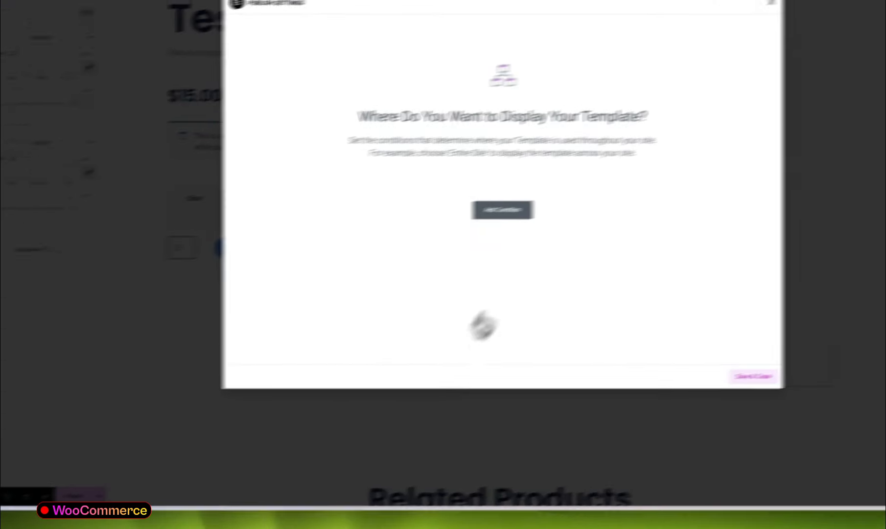
click(437, 228)
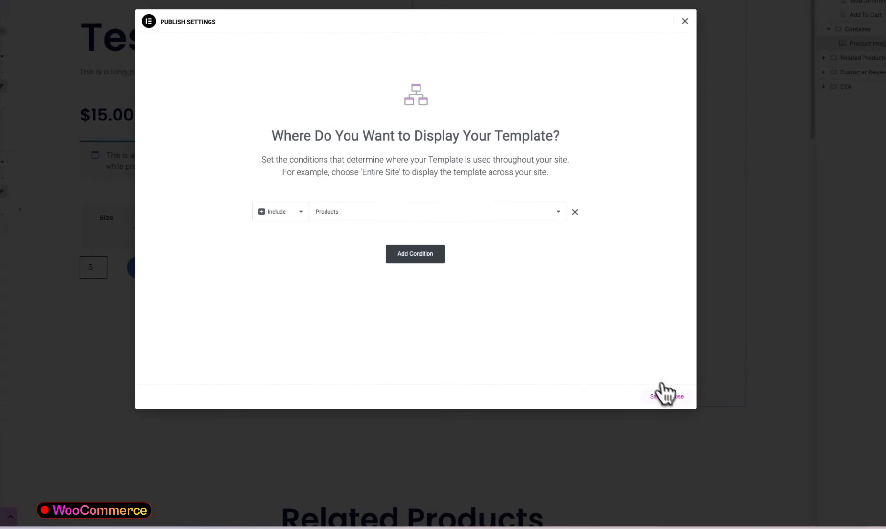
click(676, 394)
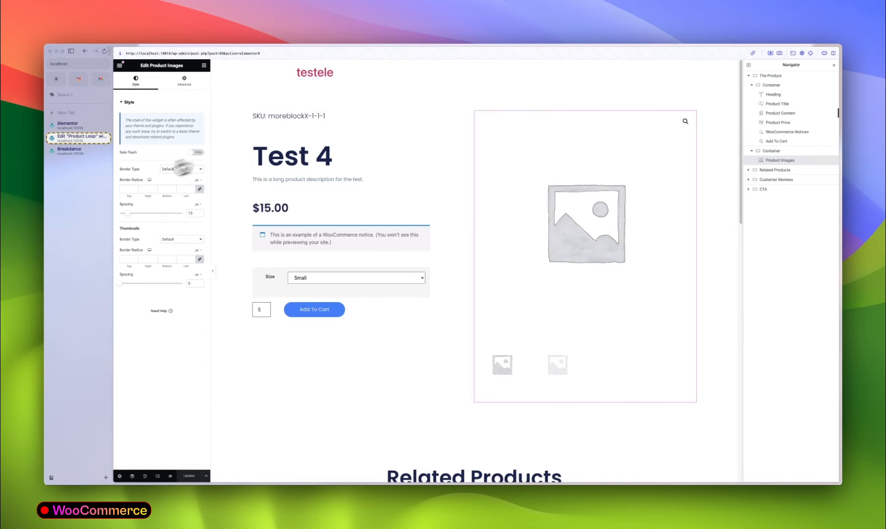
- Switch to the Breakdance site's dashboard, check its pages list, and open the Global Styles section of the Breakdance settings
click(82, 152)
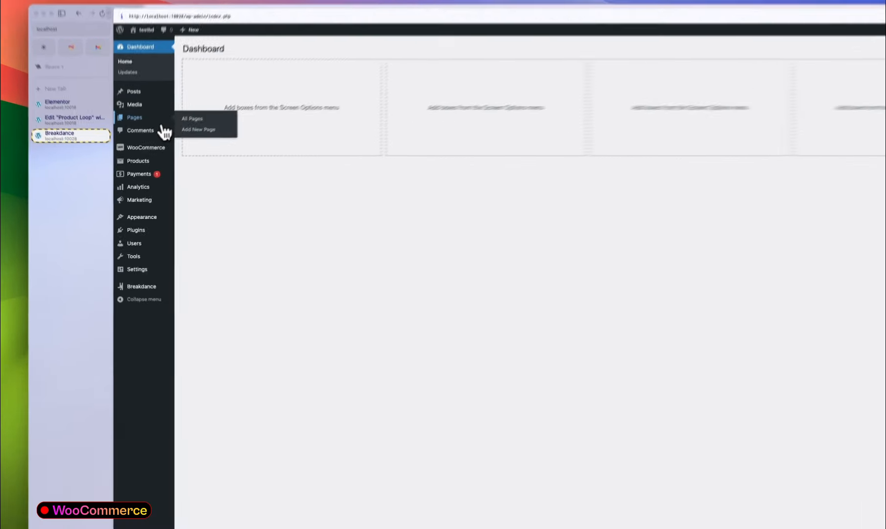
click(131, 136)
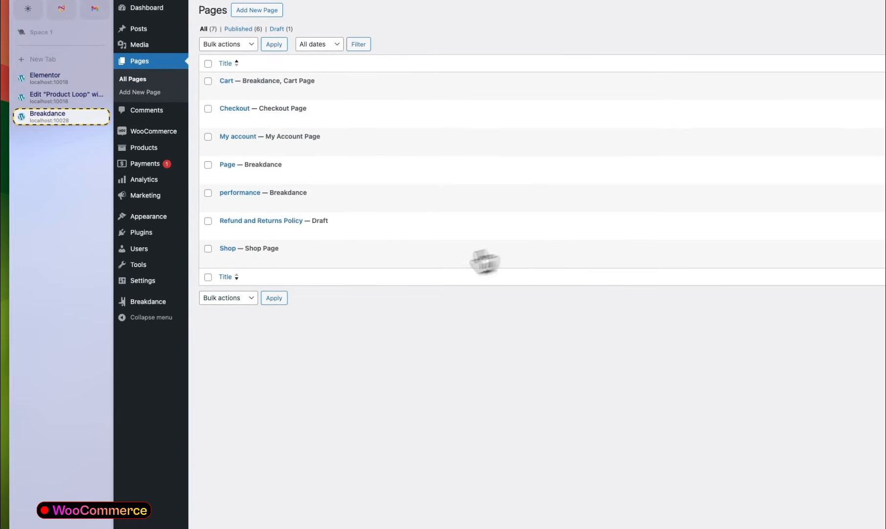
mouse_move(188, 302)
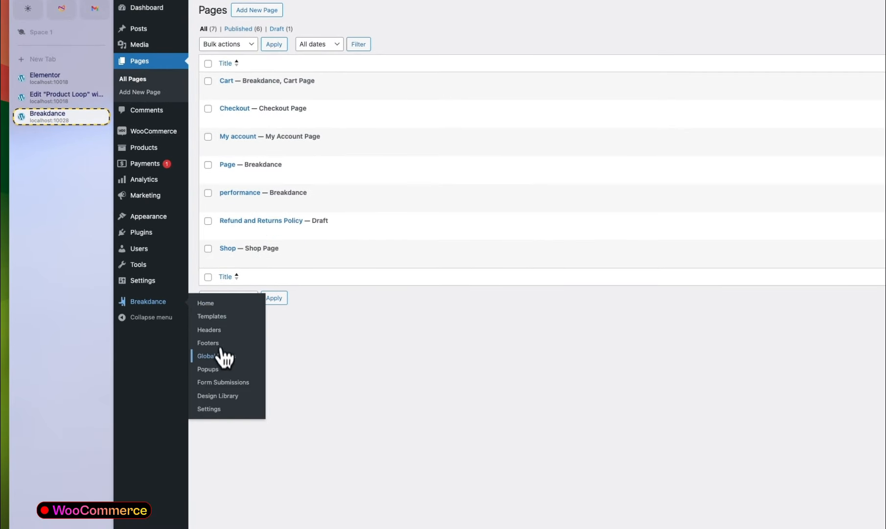
click(220, 409)
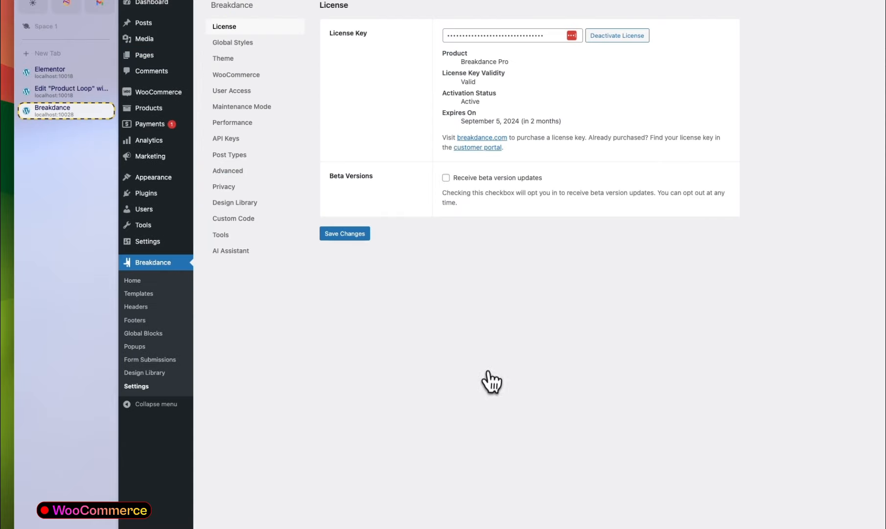
click(232, 42)
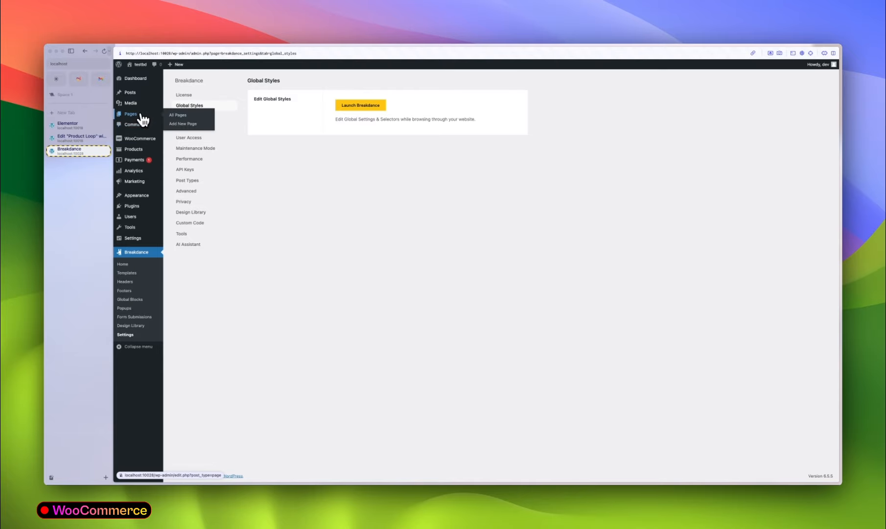
- Open the page titled Page in the Breakdance builder and expand the WooCommerce section of the global settings
click(140, 116)
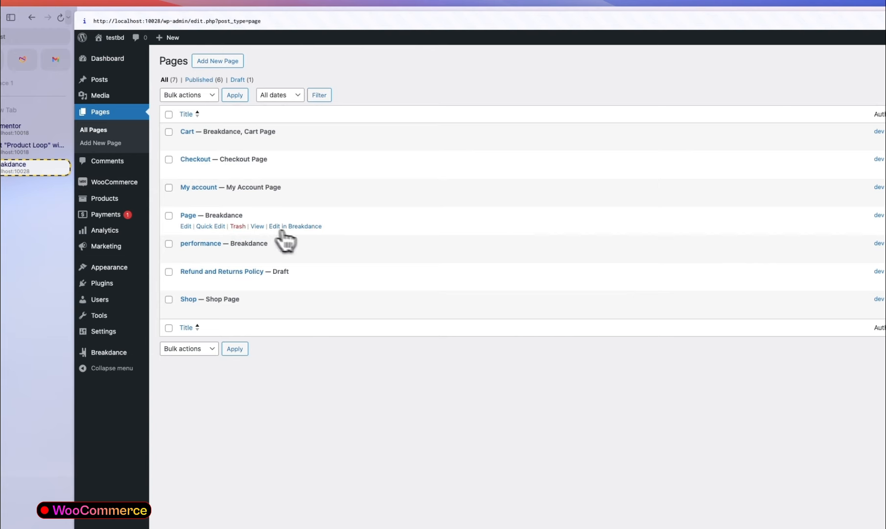
click(286, 228)
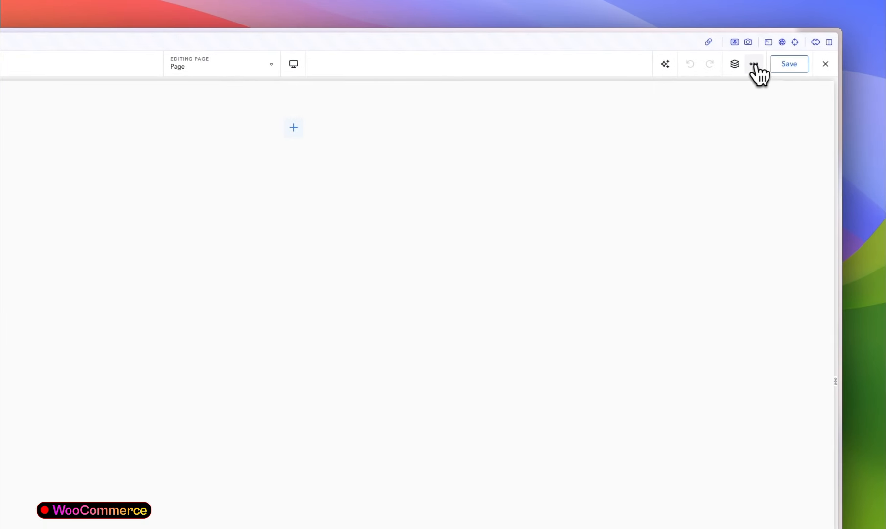
click(753, 65)
click(766, 86)
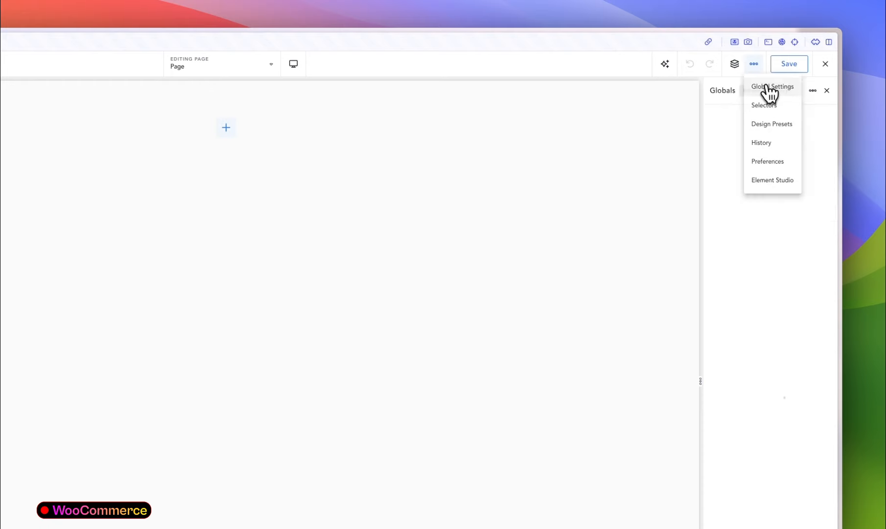
click(741, 284)
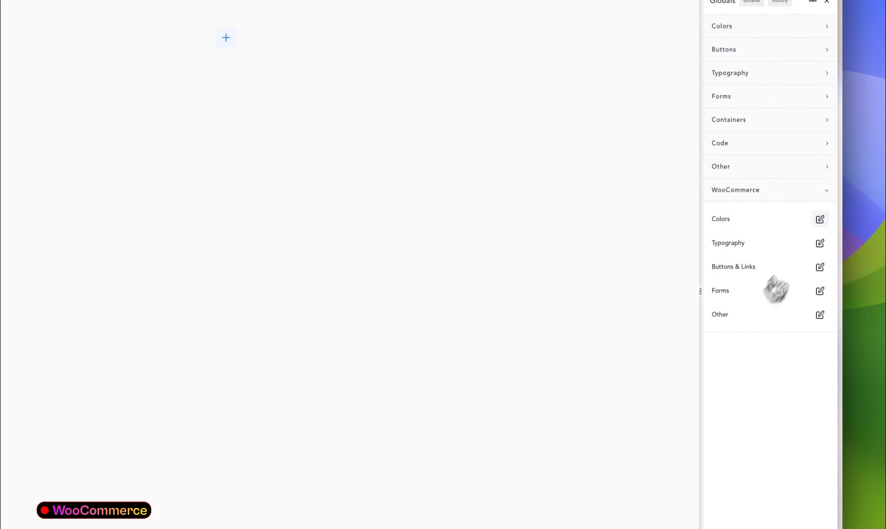
- Inspect the WooCommerce global styling options for Colors, Typography, Buttons & Links and Forms
click(821, 219)
drag(763, 239, 330, 168)
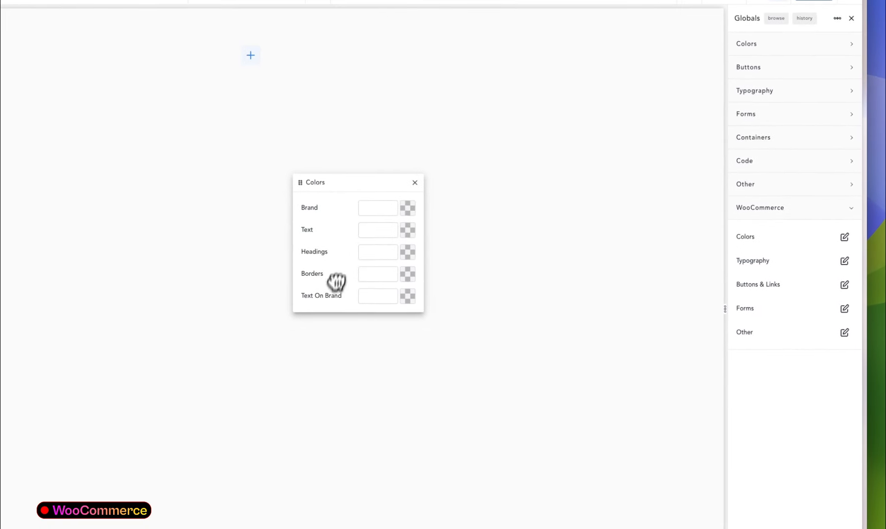
click(844, 261)
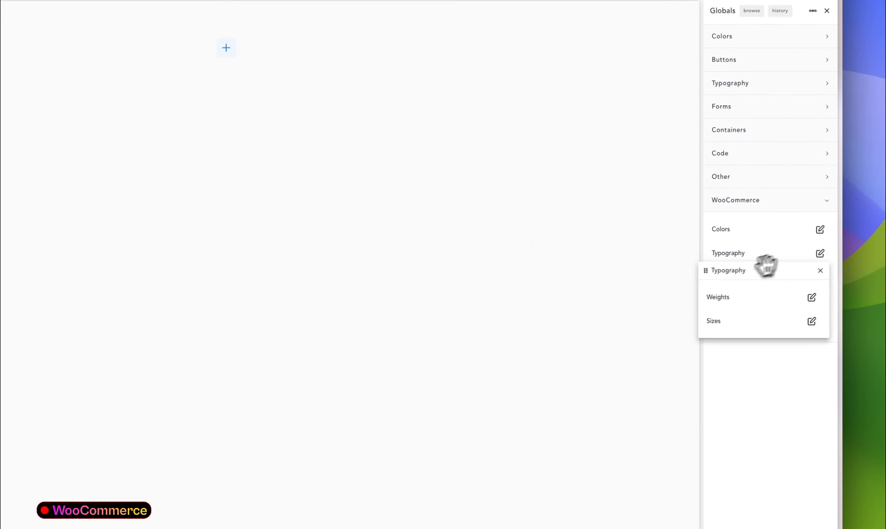
drag(787, 263, 365, 217)
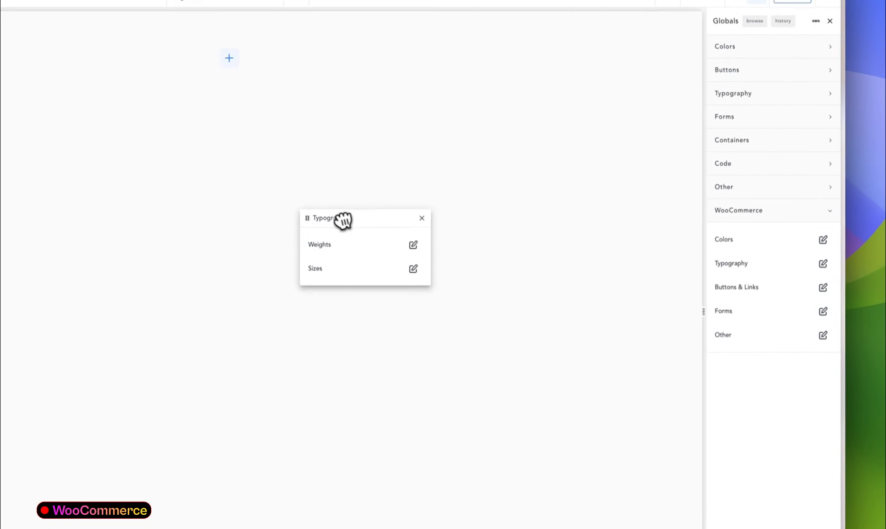
click(823, 287)
drag(718, 284, 406, 205)
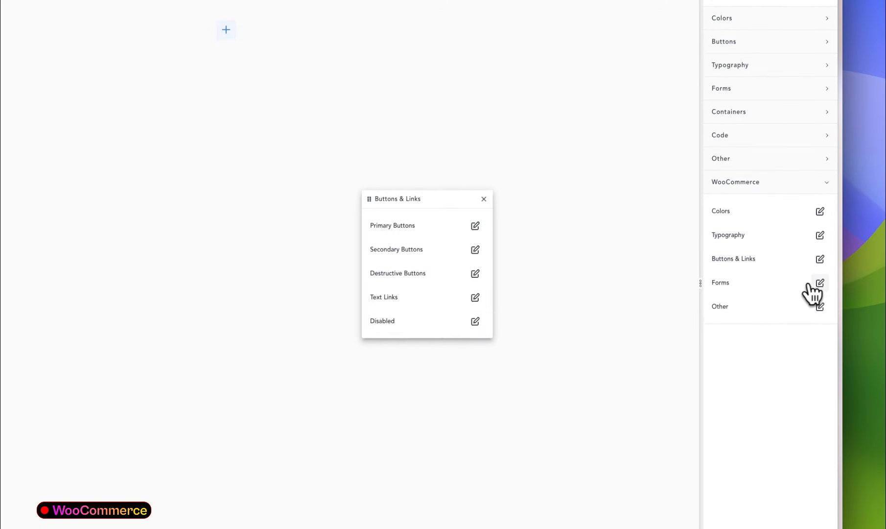
click(820, 287)
drag(738, 297, 415, 212)
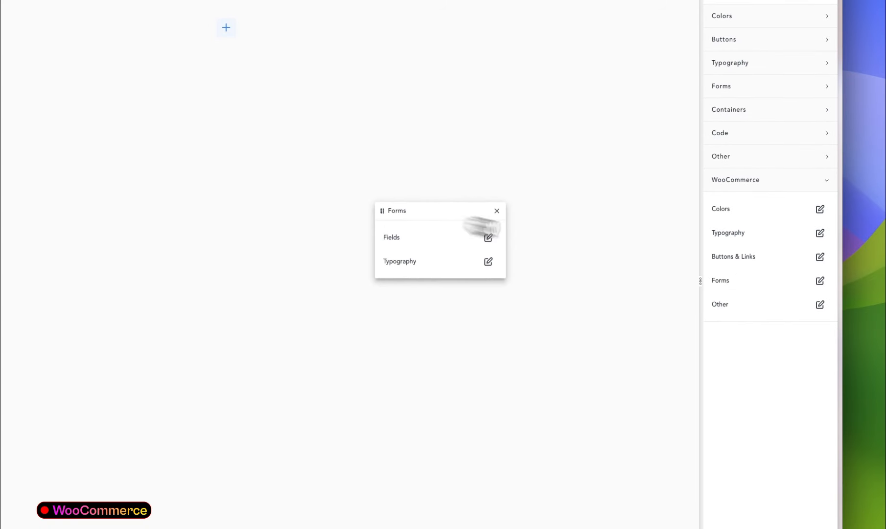
- Browse the WooCommerce global options under Other, including Product Images, and close the options window
click(820, 305)
drag(754, 333, 441, 176)
scroll(445, 243, down, 2)
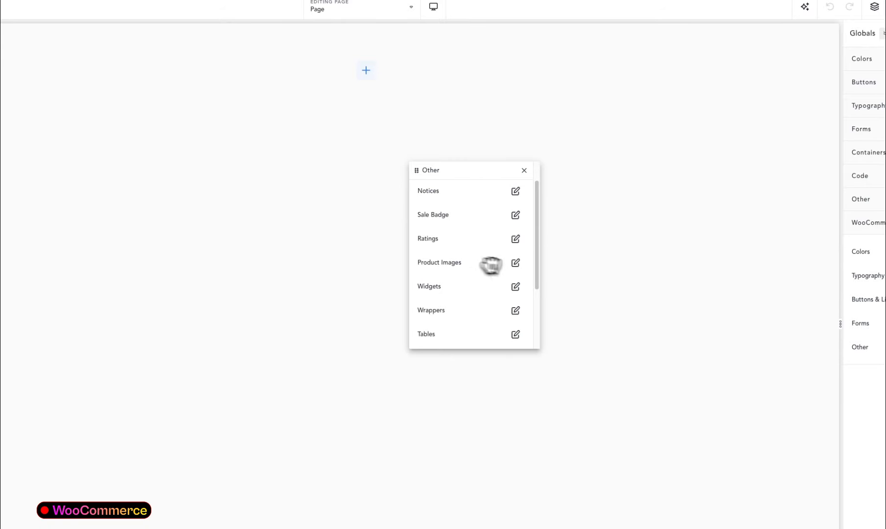
click(515, 263)
click(449, 298)
scroll(484, 311, down, 3)
scroll(443, 272, down, 1)
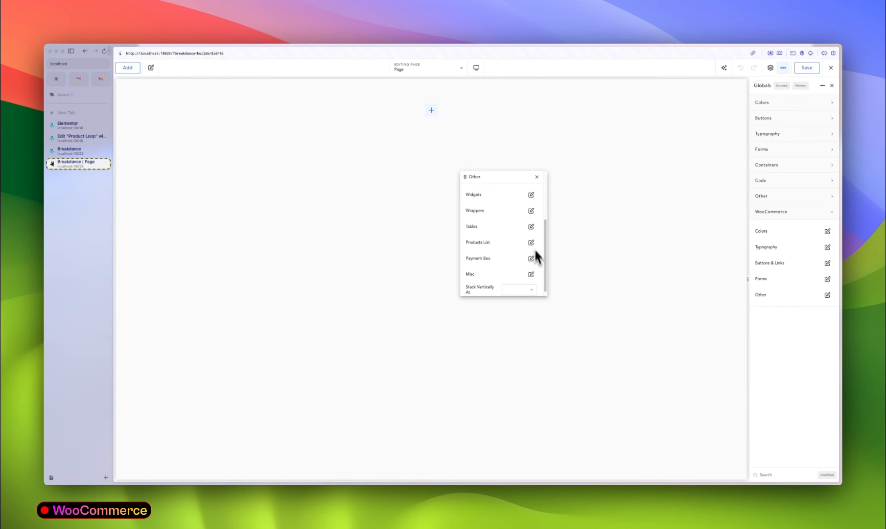
scroll(513, 249, up, 3)
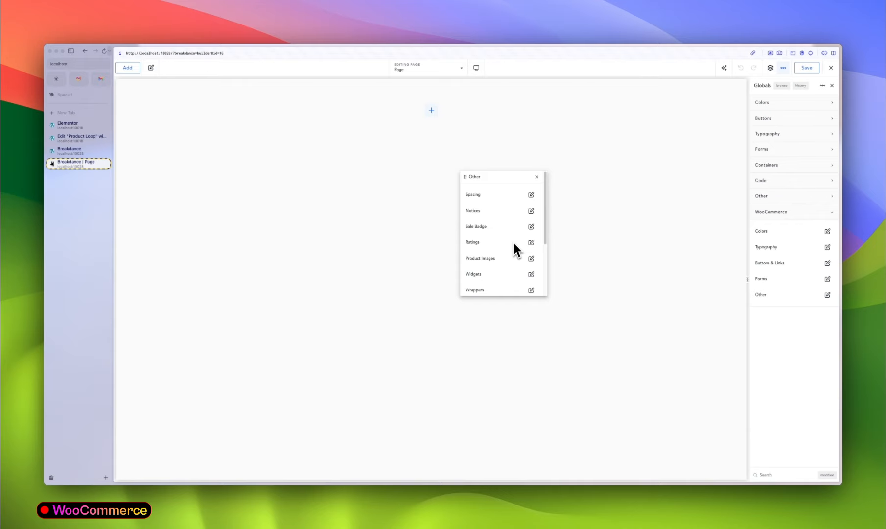
click(537, 177)
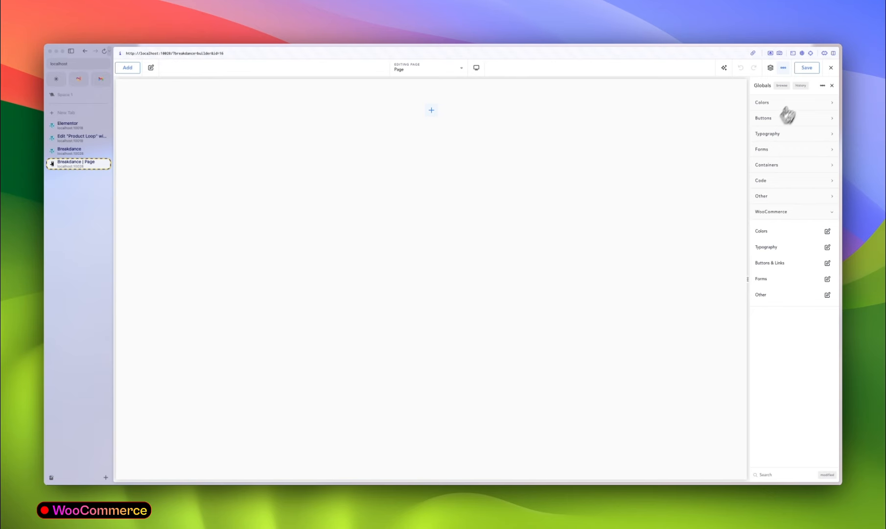
- Exit the builder to WordPress and open the Checkout page from the pages list in the Breakdance builder
click(830, 67)
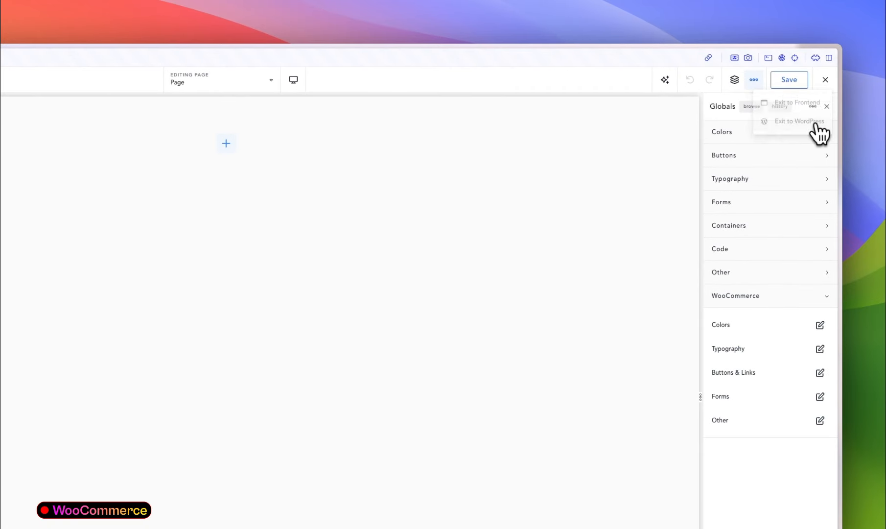
click(815, 124)
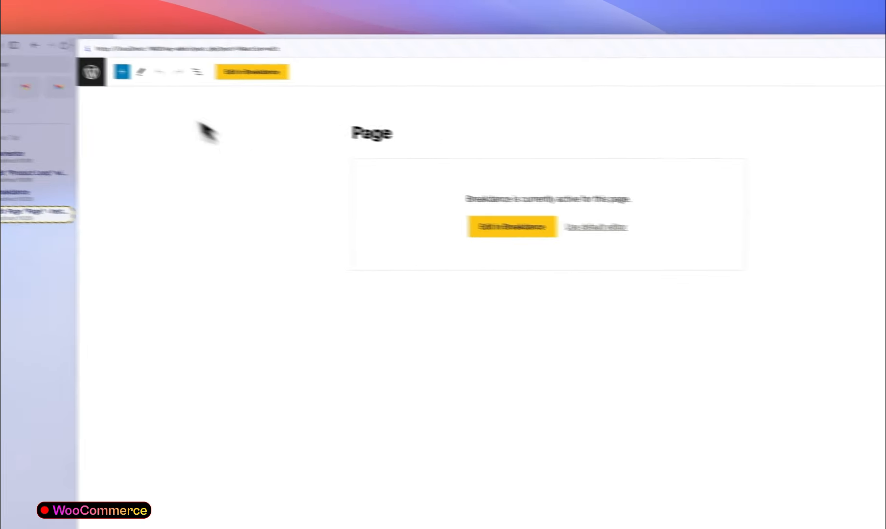
click(91, 72)
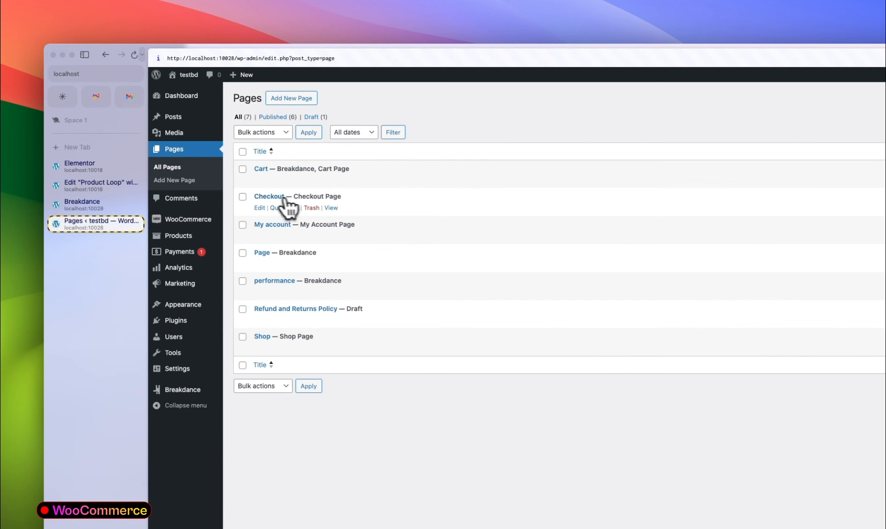
super+click(271, 197)
click(100, 242)
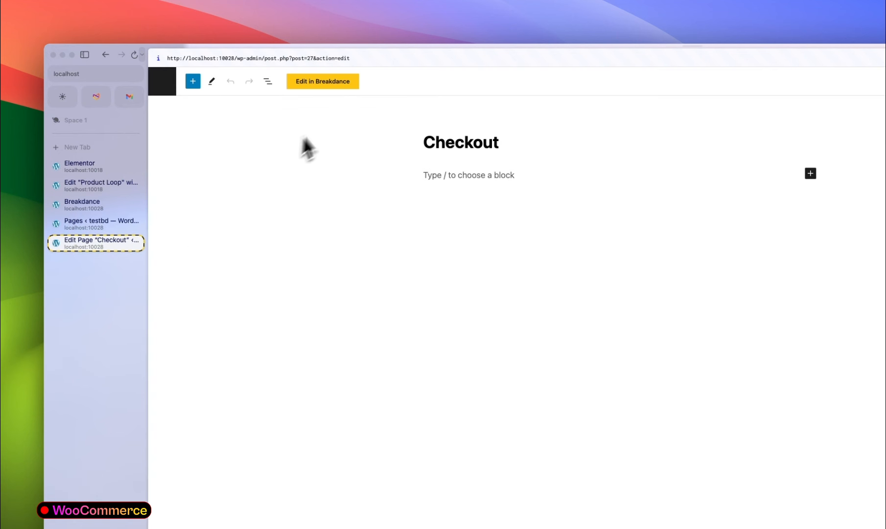
click(324, 83)
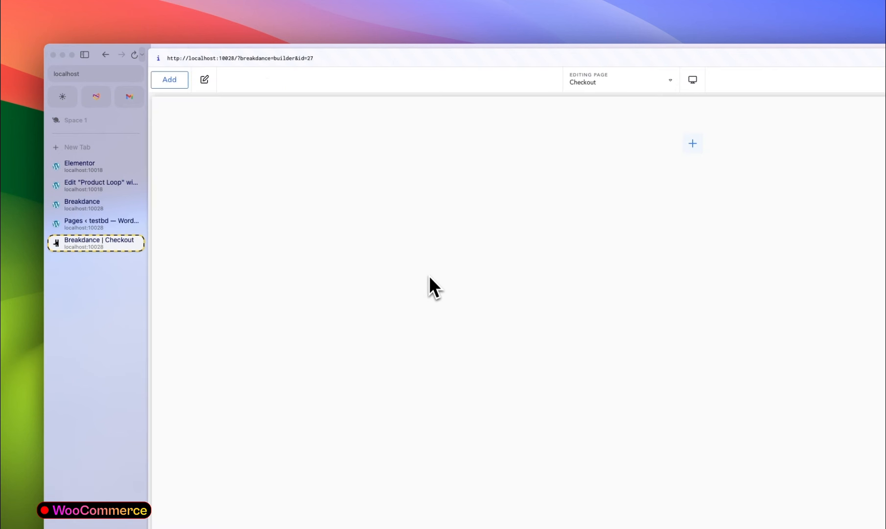
- Add a Checkout Builder element to the Breakdance Checkout page and select its surrounding section
click(171, 81)
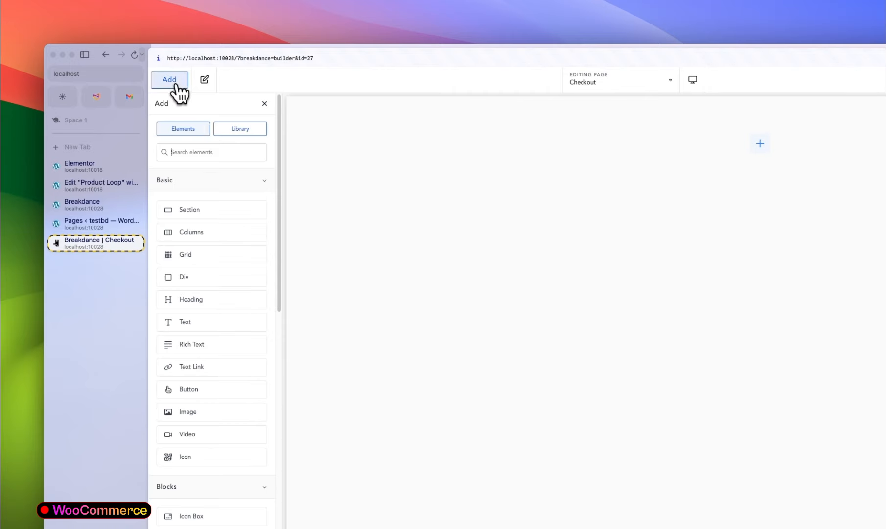
text(check)
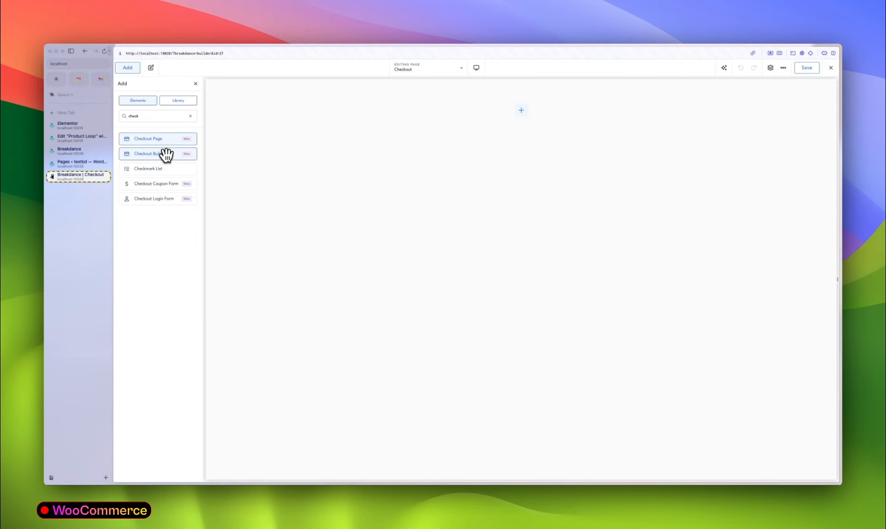
click(167, 155)
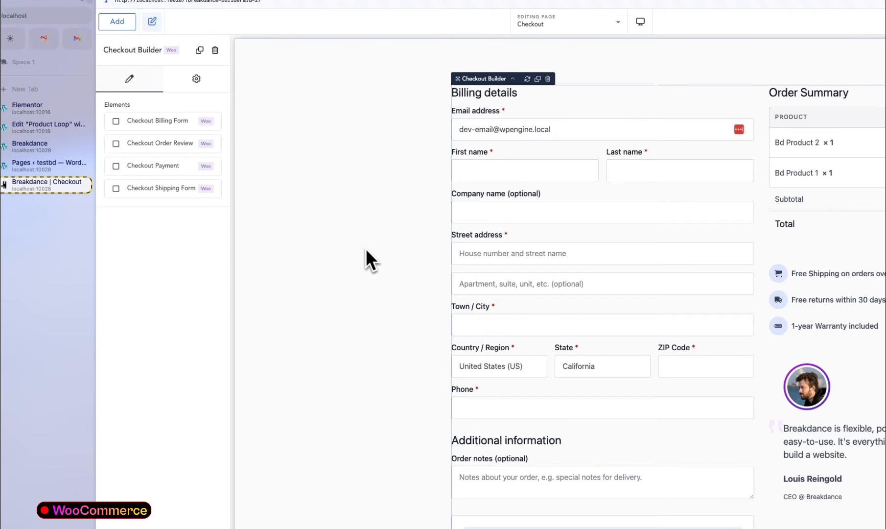
click(365, 249)
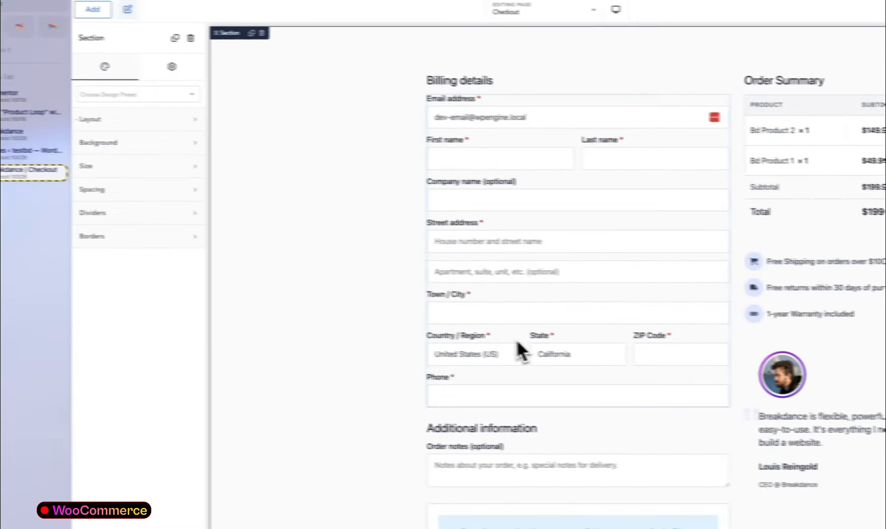
- Leave the Elementor product template for the site's pages list and open the Checkout page with Elementor in a new browser tab
click(30, 111)
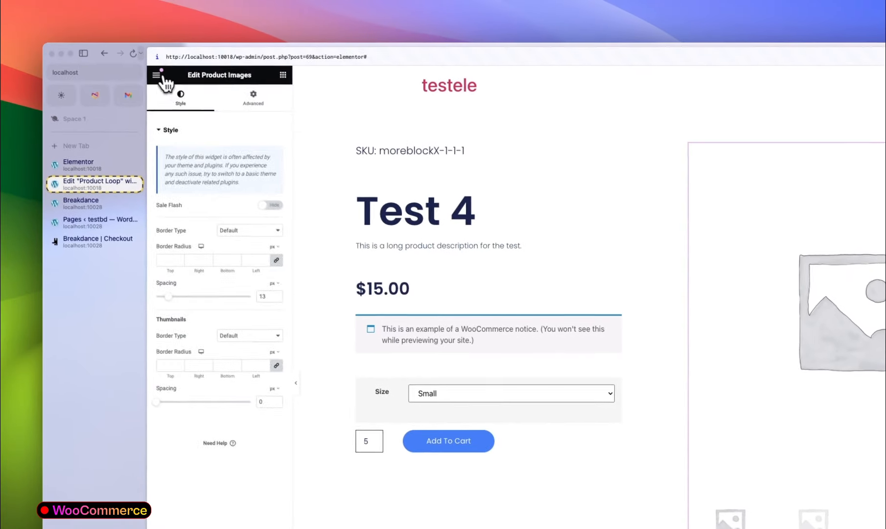
click(157, 75)
click(190, 293)
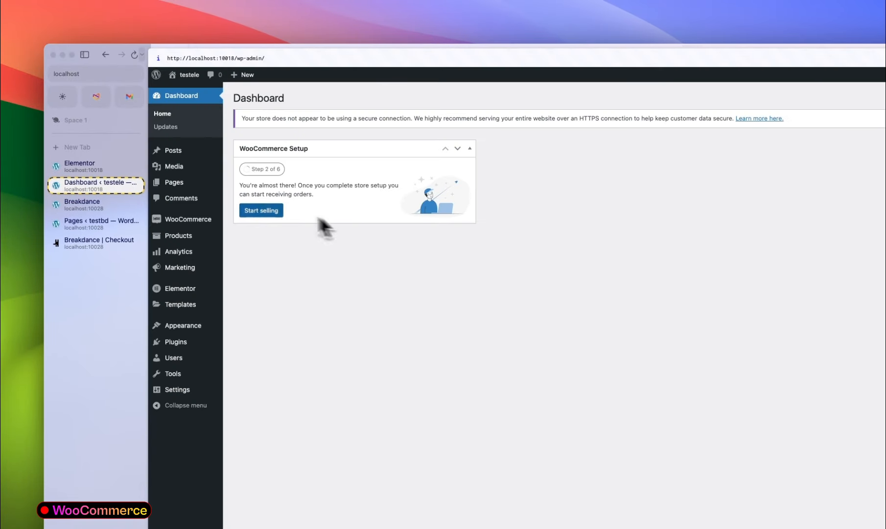
click(175, 182)
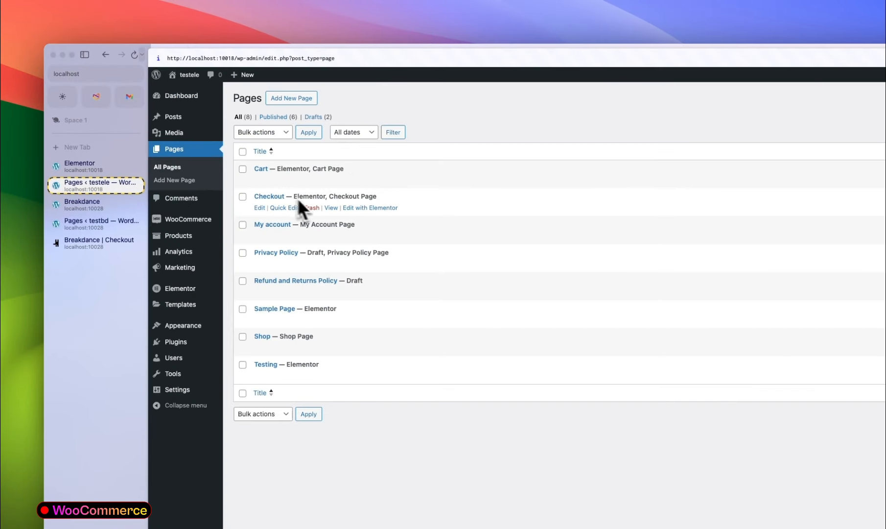
super+click(370, 208)
click(88, 205)
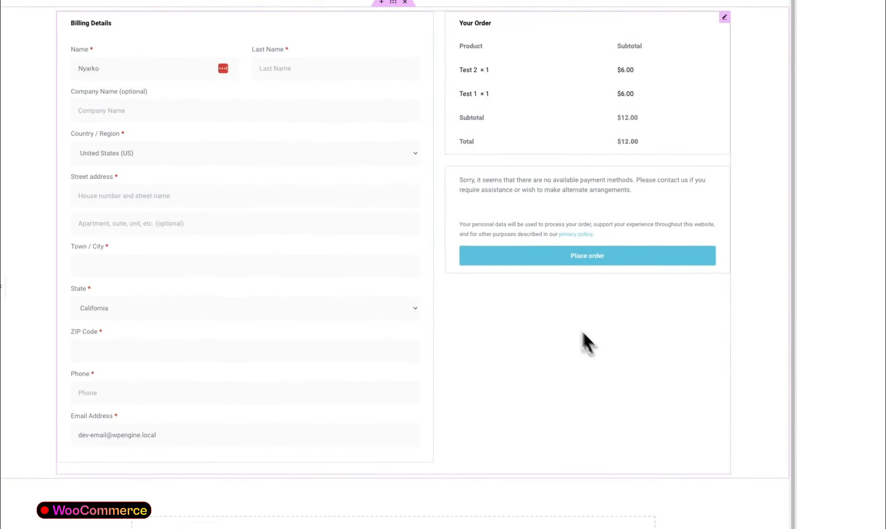
- Place the Elementor checkout tab beside the Breakdance checkout tab and compare the two checkout layouts
drag(85, 166, 98, 205)
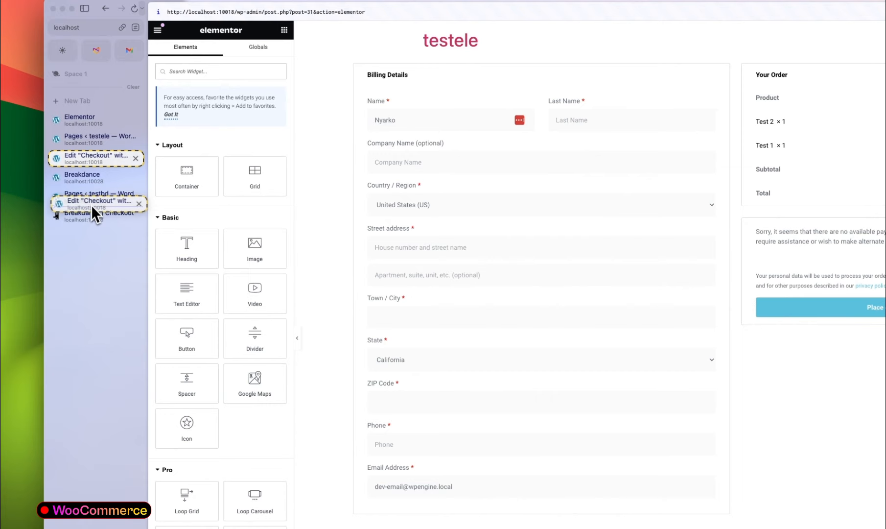
click(99, 219)
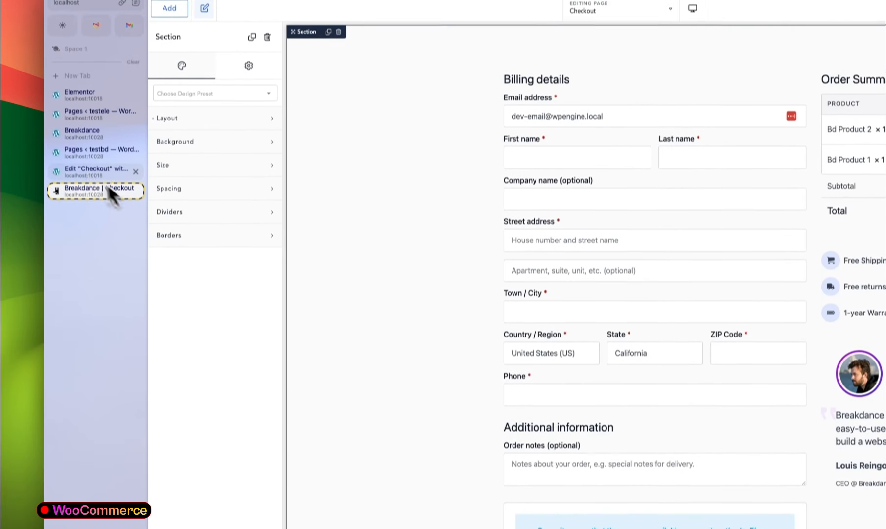
click(81, 158)
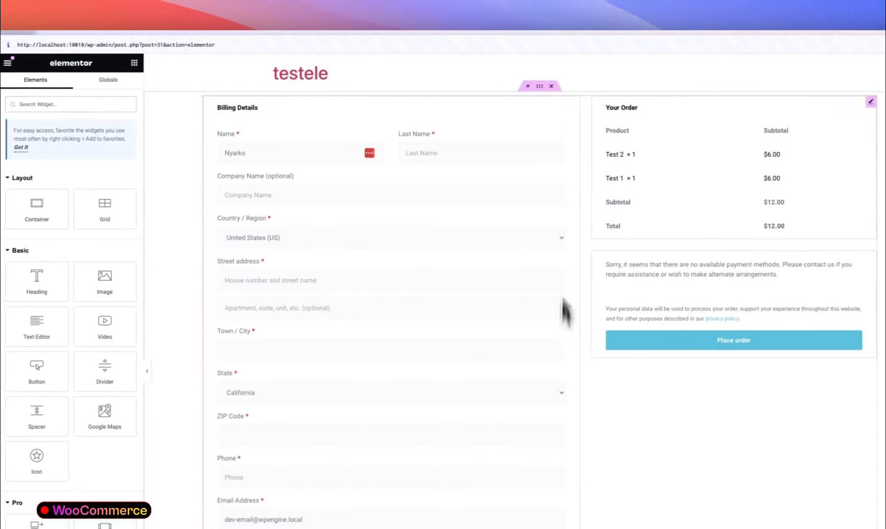
- Delete the container holding the Checkout widget from the Elementor Checkout page
click(626, 66)
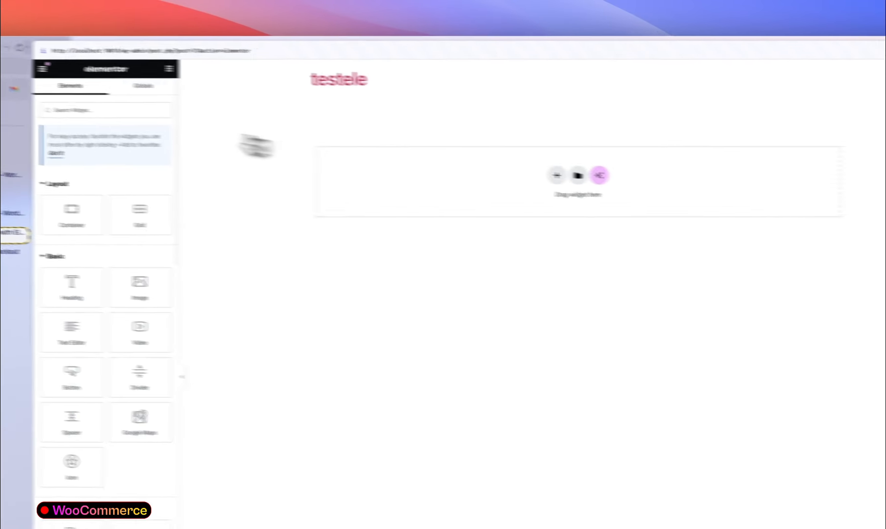
- Search the widgets for "check" and add a Checkout widget to the empty container on the Elementor Checkout page
click(28, 107)
text(che)
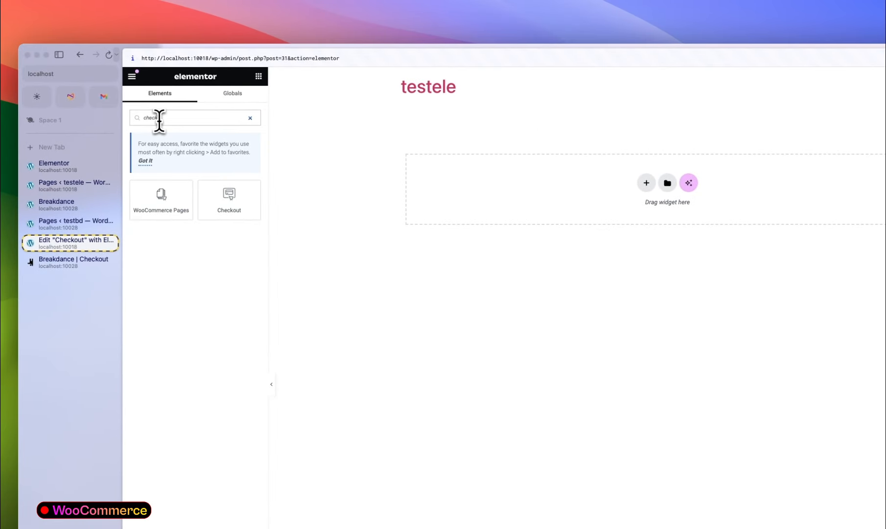
text(ck)
click(229, 195)
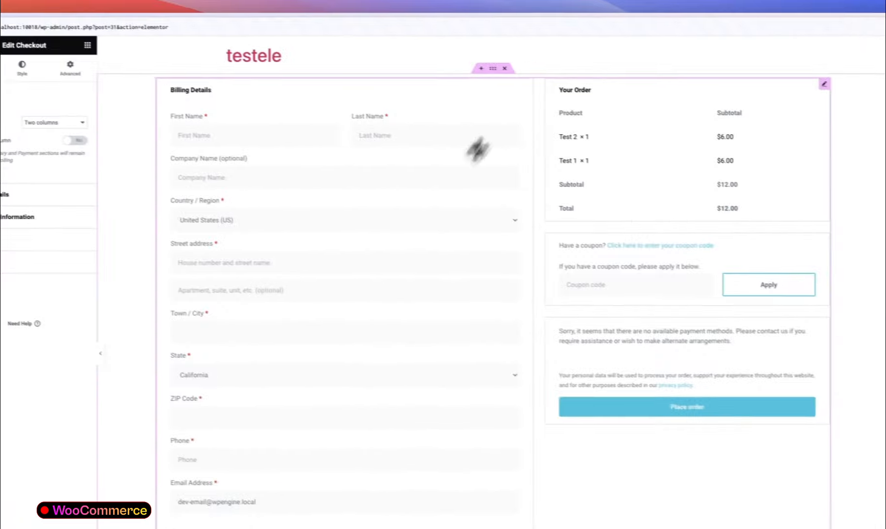
- Compare the Elementor and Breakdance checkout layouts, and open the Billing Details settings of Breakdance's Checkout Billing Form
click(59, 201)
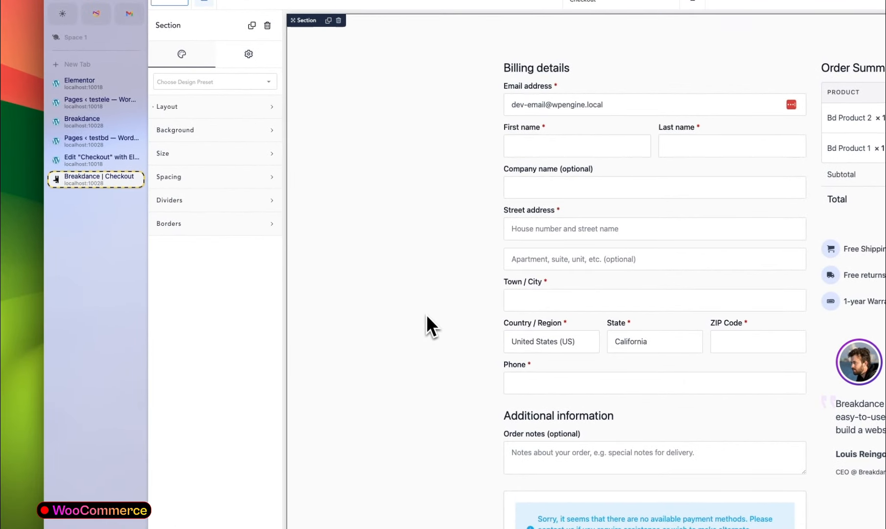
click(107, 161)
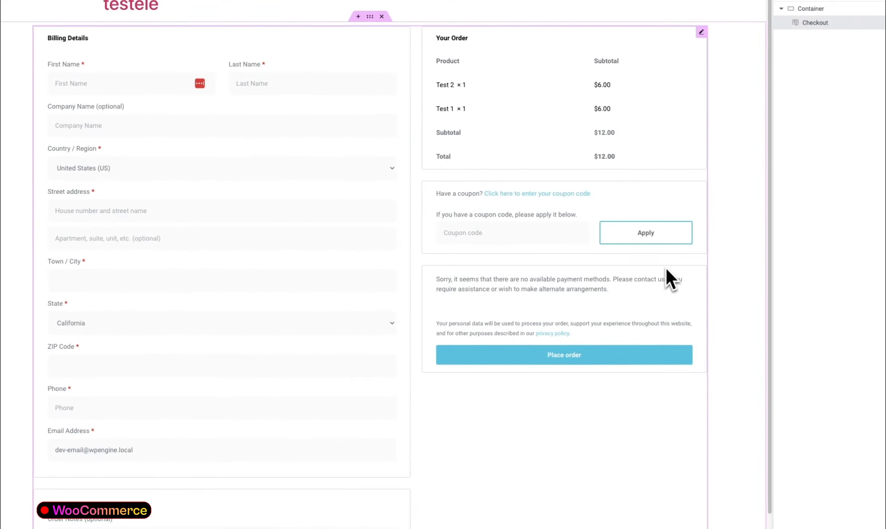
click(80, 209)
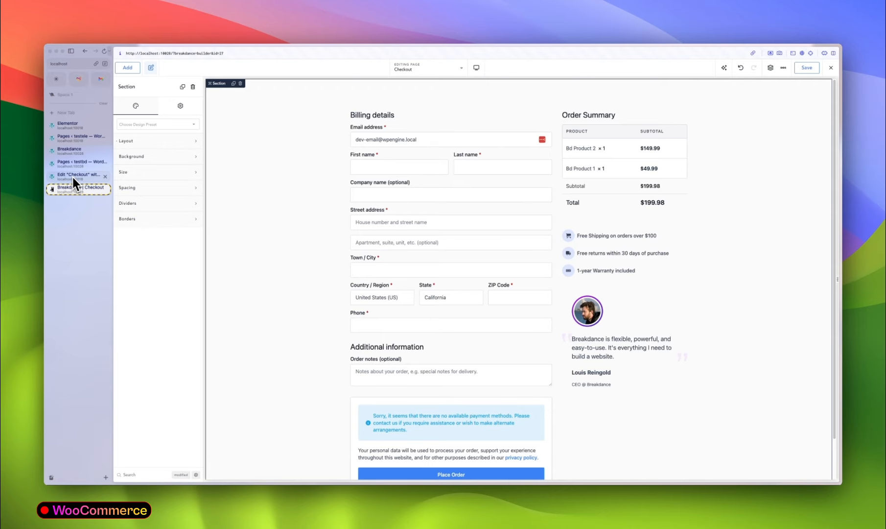
click(366, 227)
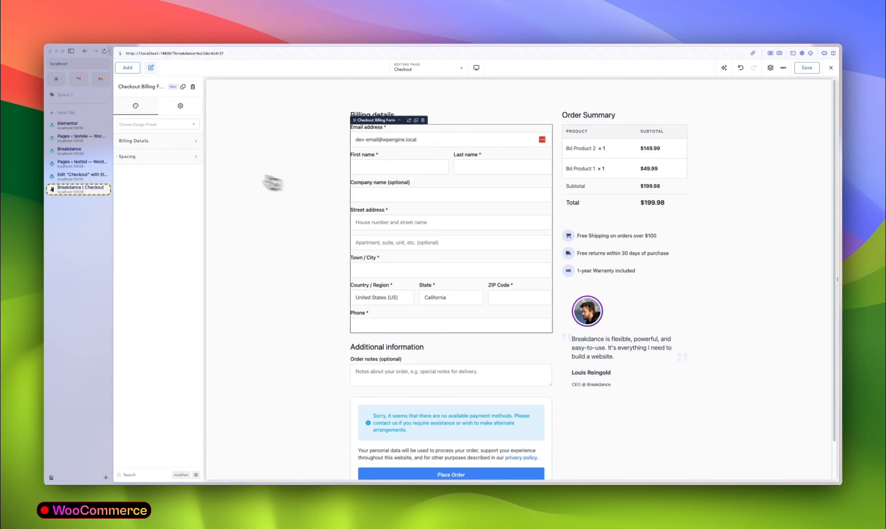
click(158, 142)
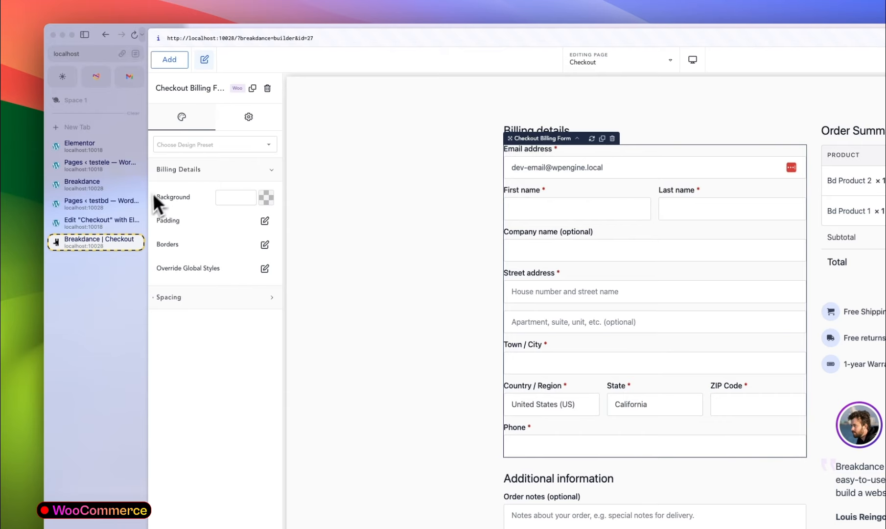
- Compare the options of Elementor's Checkout widget with the settings of Breakdance's Checkout Billing Form
click(119, 221)
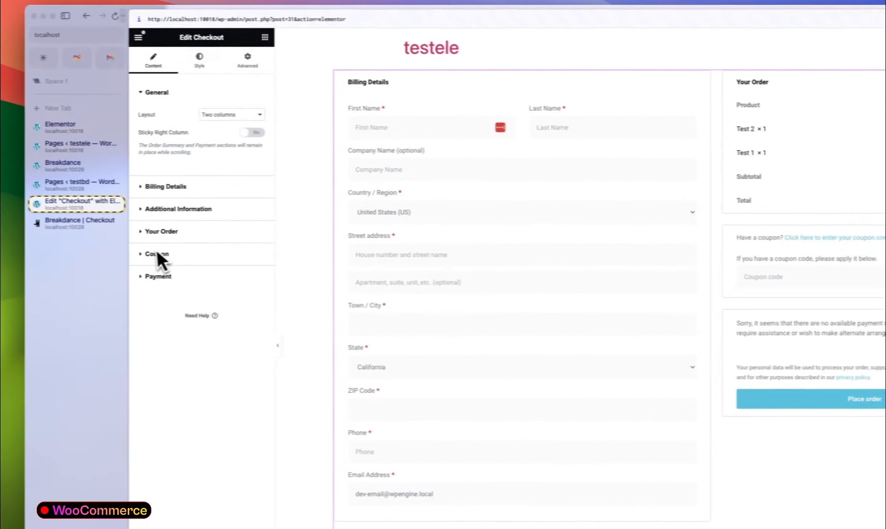
click(61, 223)
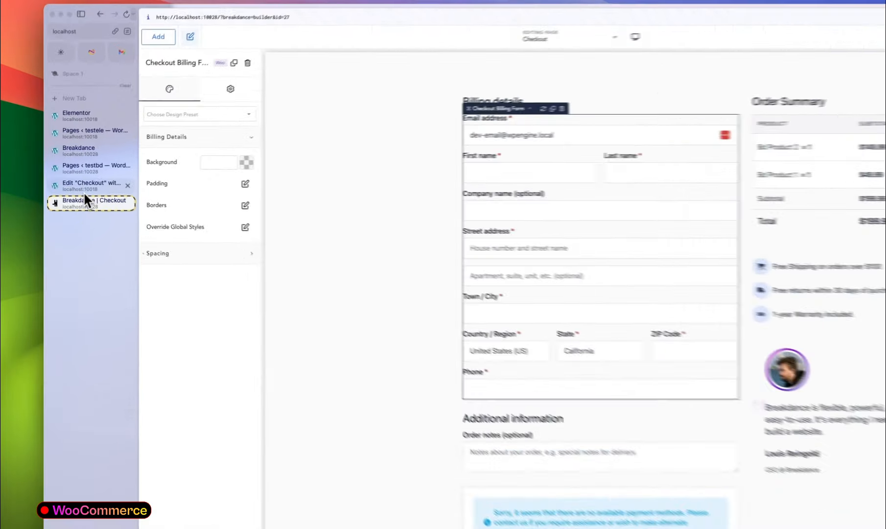
click(76, 176)
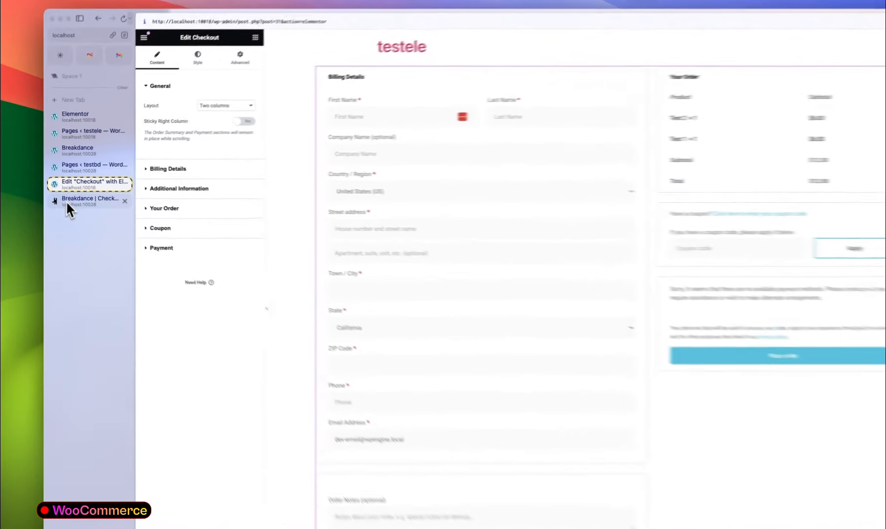
click(76, 188)
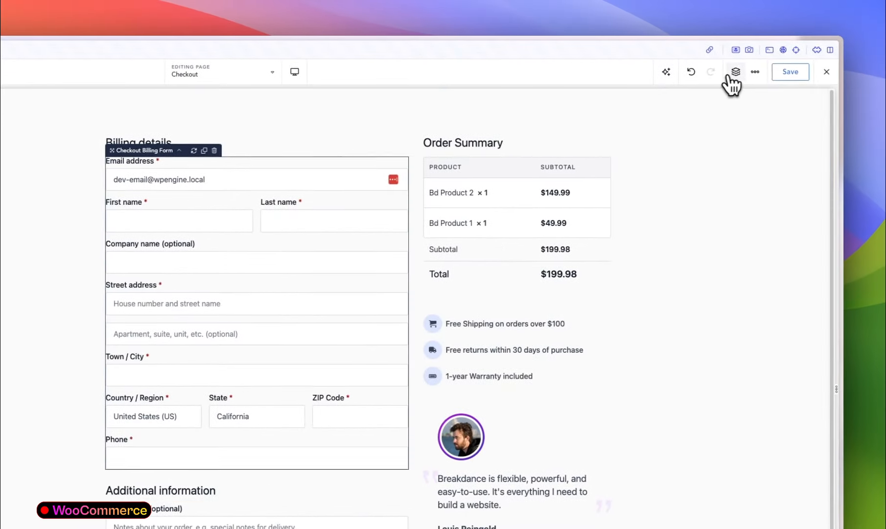
- Show the page structure, move the Checkout Billing Form under the Order Summary heading and the Checkout Order Review under the Billing details heading
click(729, 76)
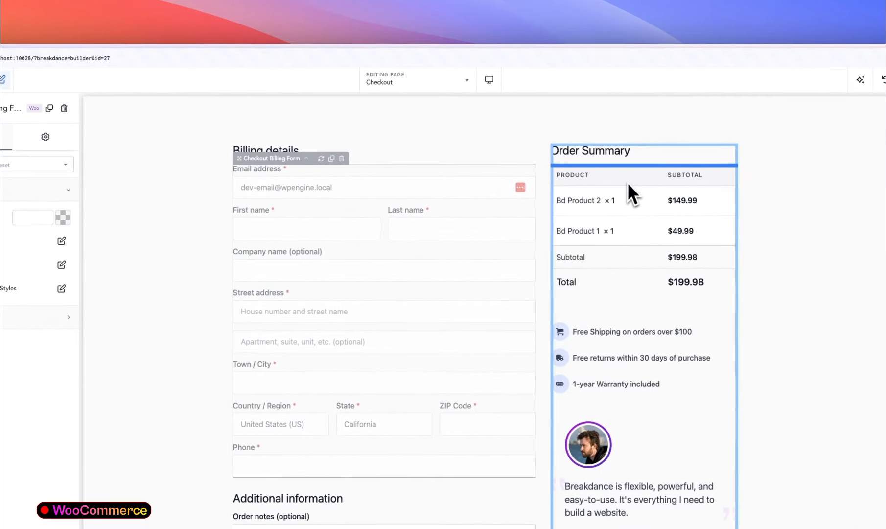
drag(627, 182, 627, 182)
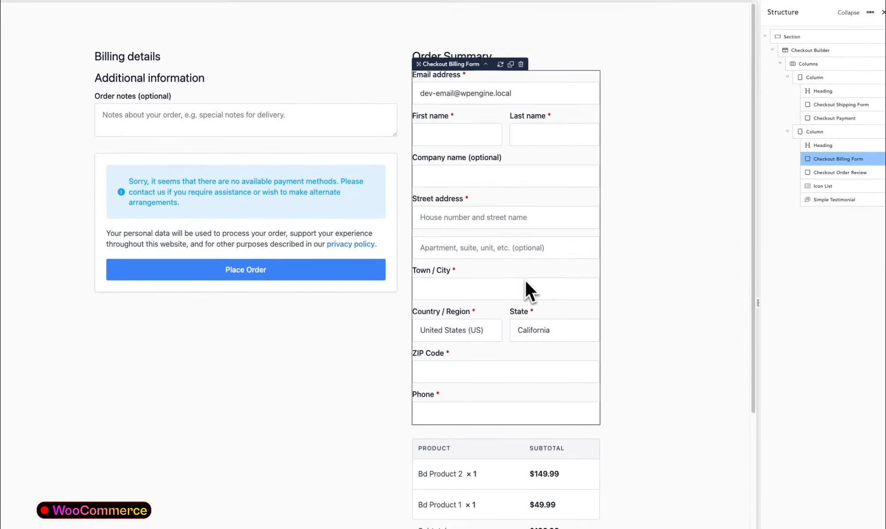
click(509, 450)
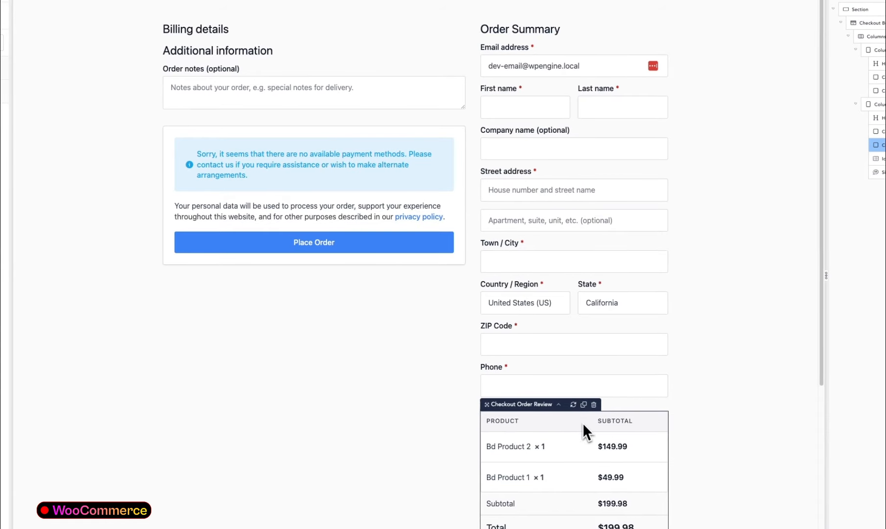
drag(583, 423, 333, 52)
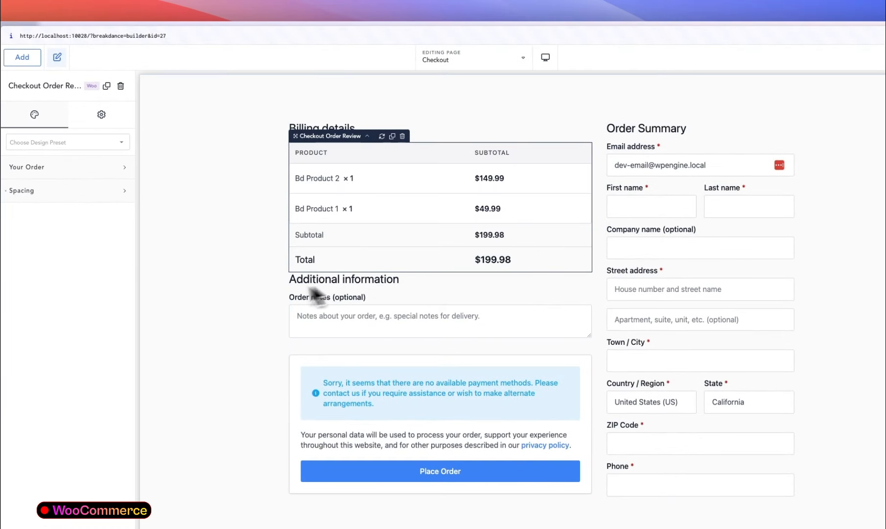
click(270, 302)
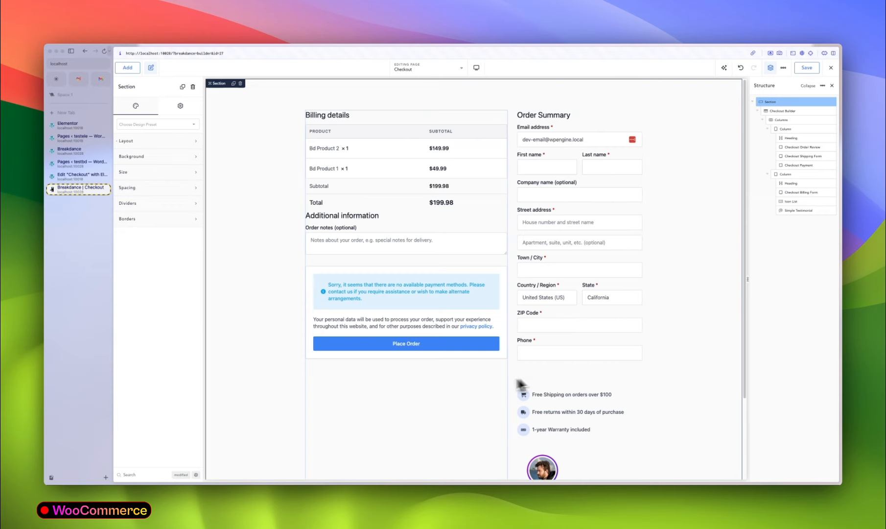
- Add a Div below the Billing details heading, place a basic Text element inside it, and select the Div
click(470, 380)
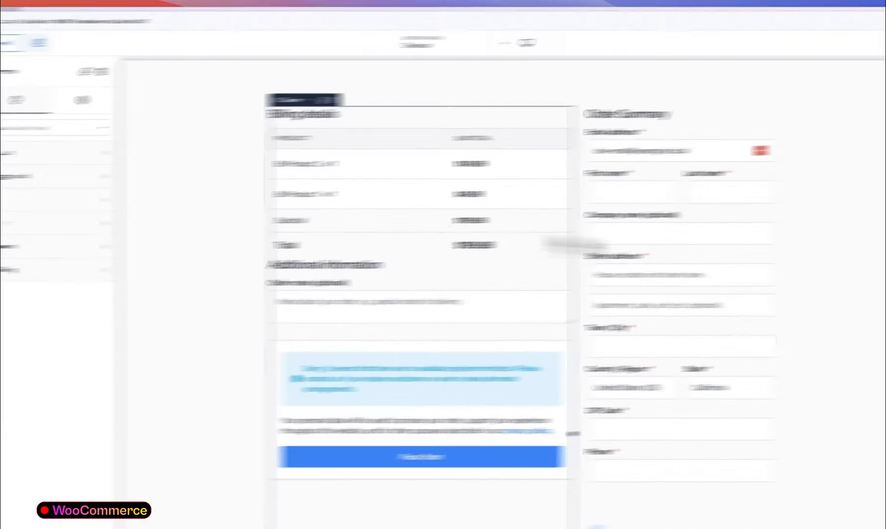
click(776, 177)
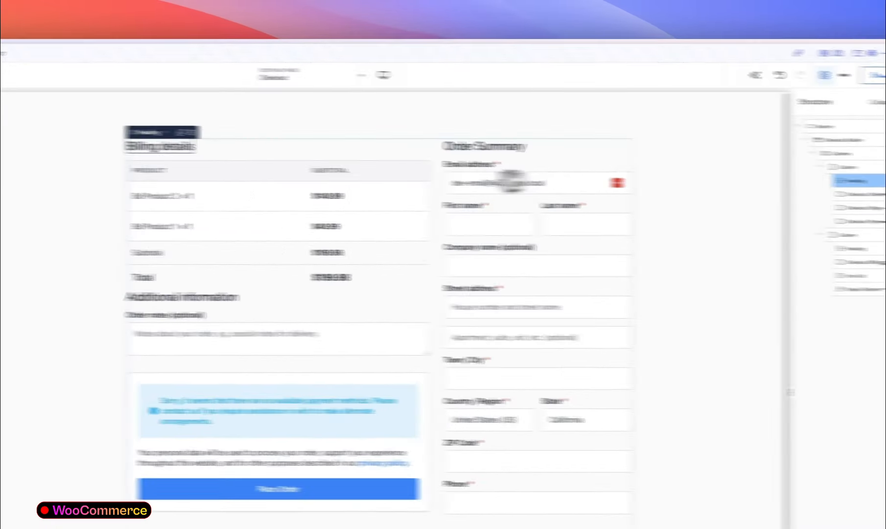
click(154, 71)
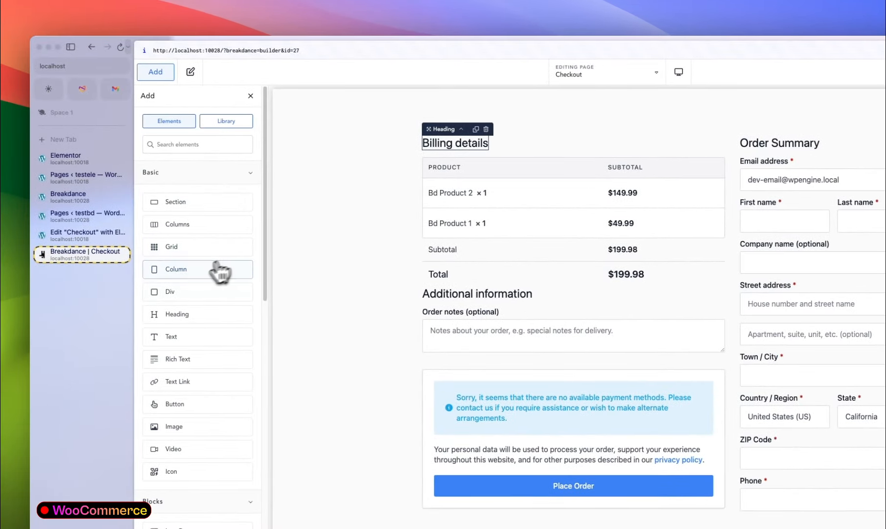
click(190, 293)
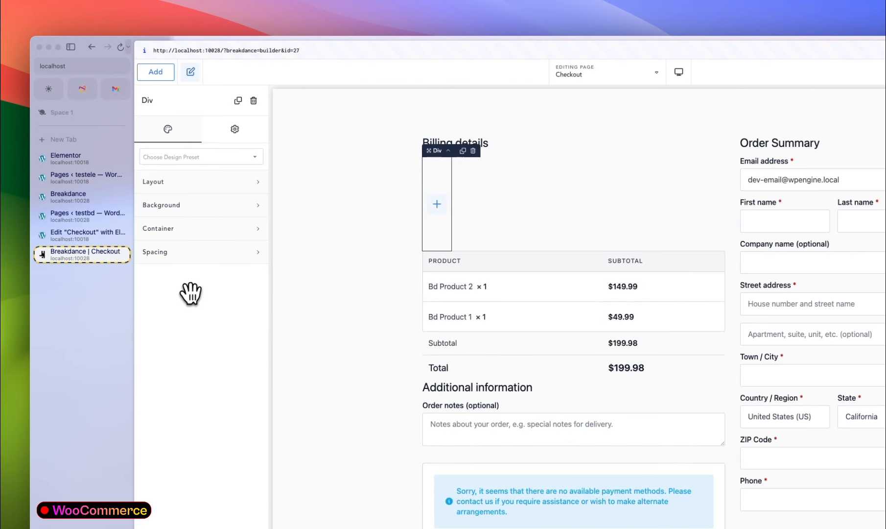
click(164, 72)
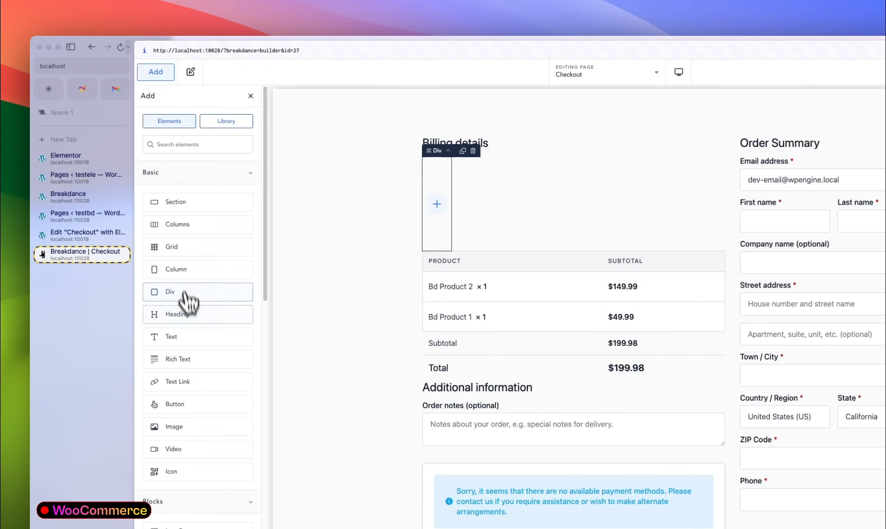
click(191, 338)
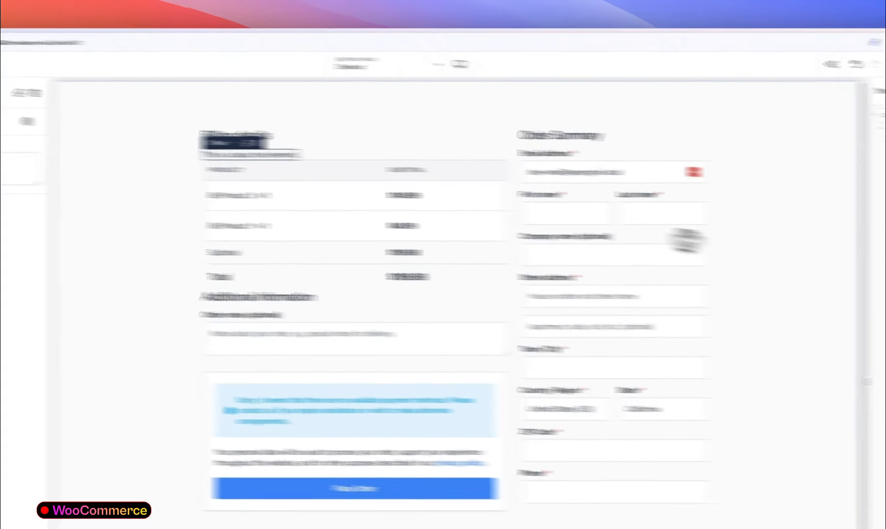
click(756, 173)
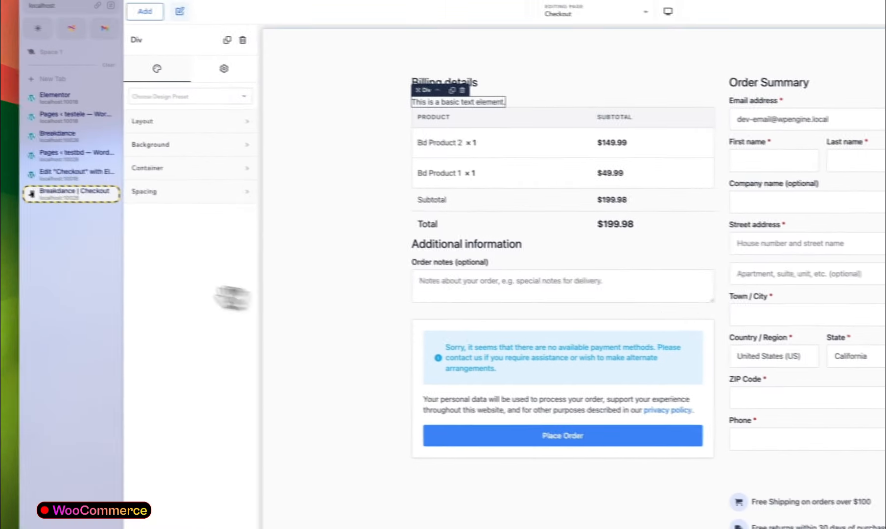
- Switch to the Elementor Checkout page, add an Image widget after the Checkout widget, and select the Checkout widget
click(100, 181)
click(537, 274)
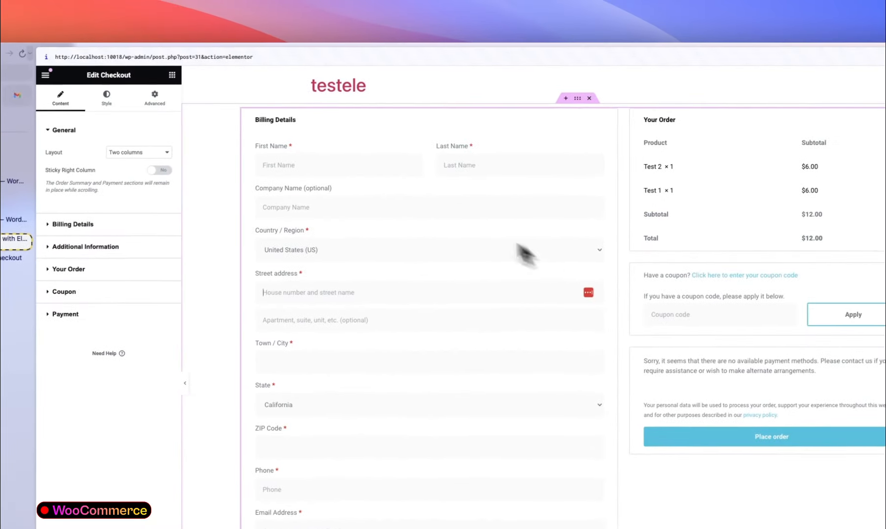
click(264, 82)
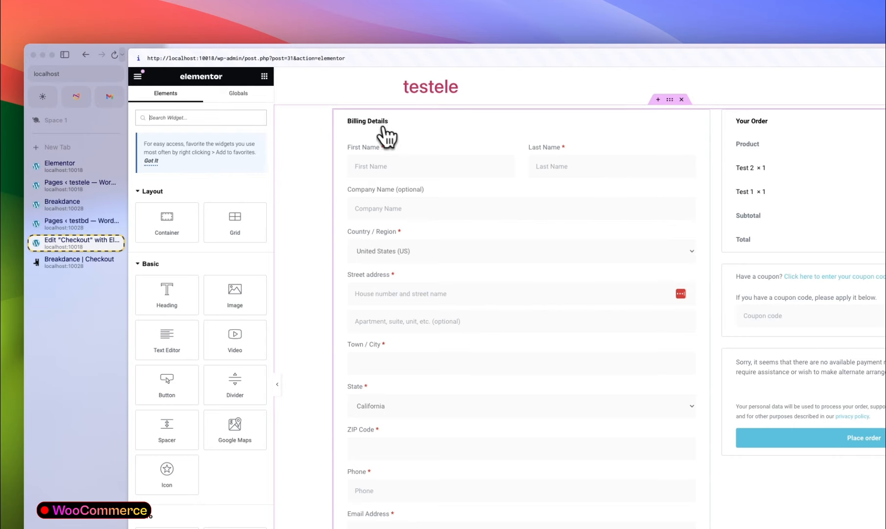
click(222, 304)
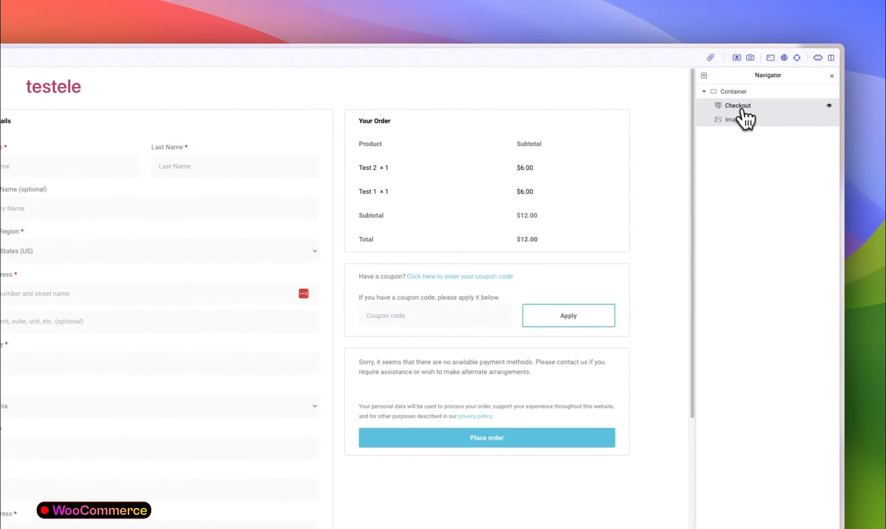
click(741, 108)
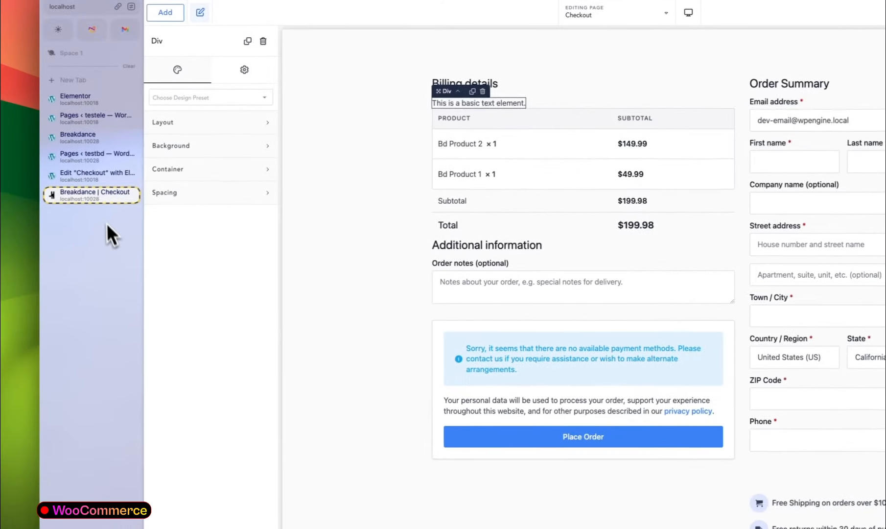
- Close the Breakdance and Elementor Checkout editor tabs without saving their changes
middle_click(105, 199)
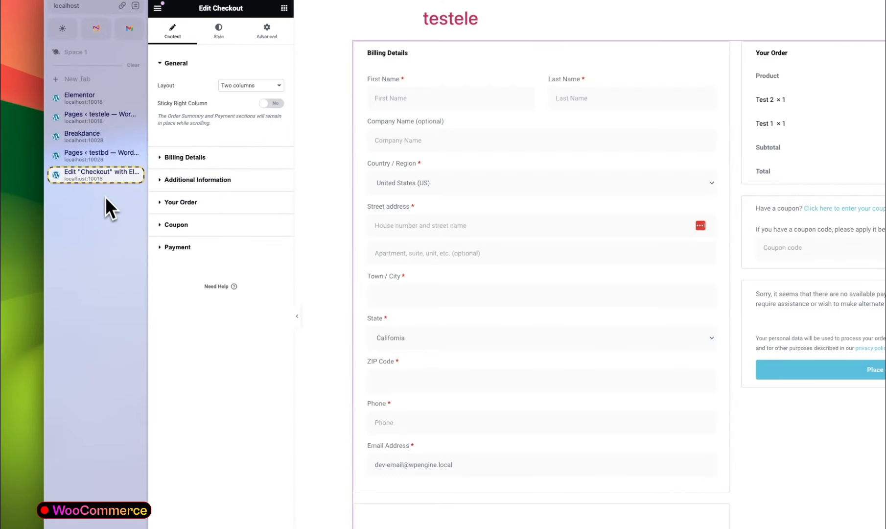
middle_click(100, 177)
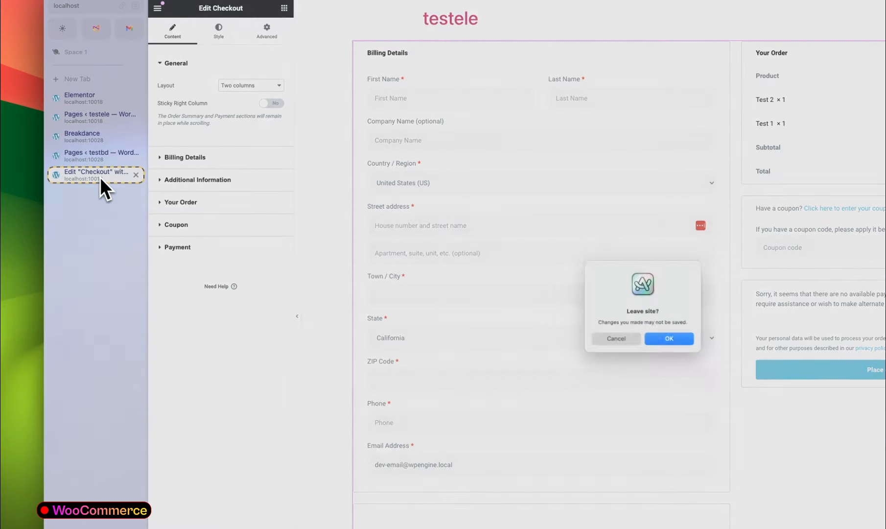
click(615, 338)
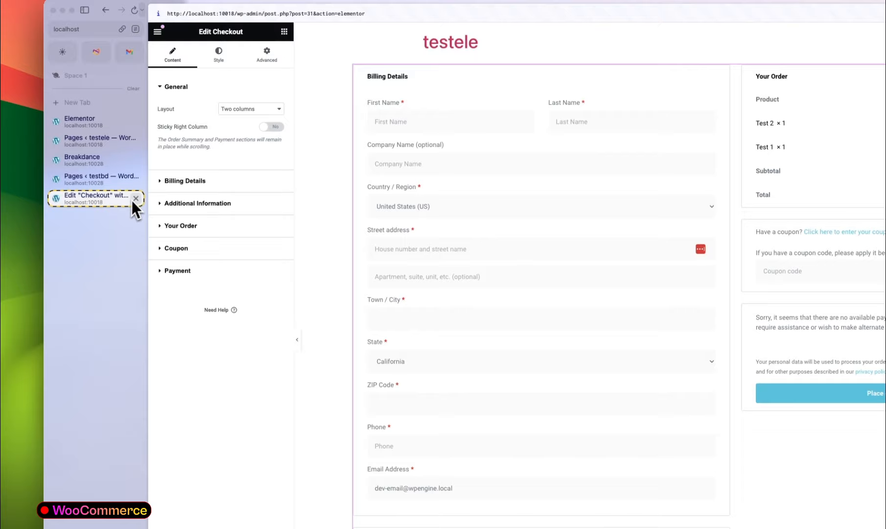
click(135, 198)
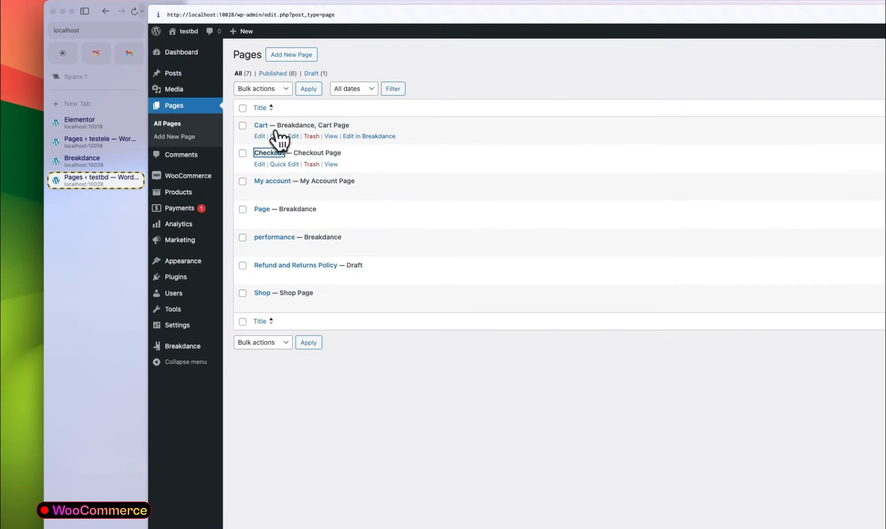
- Open the Cart page in Breakdance in a new tab, and the testele site's Cart page with Elementor
click(369, 136)
click(92, 139)
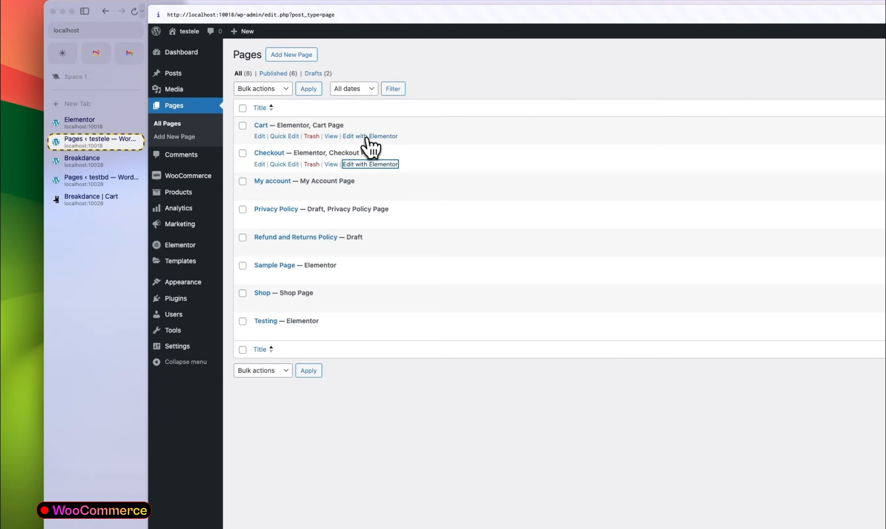
click(368, 137)
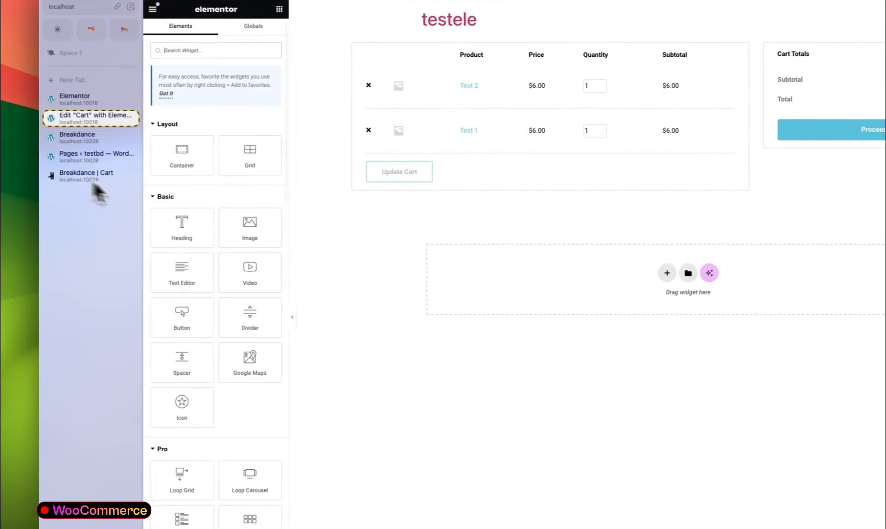
- Select the Cart widget on the Elementor Cart page and open its Additional Options
click(734, 164)
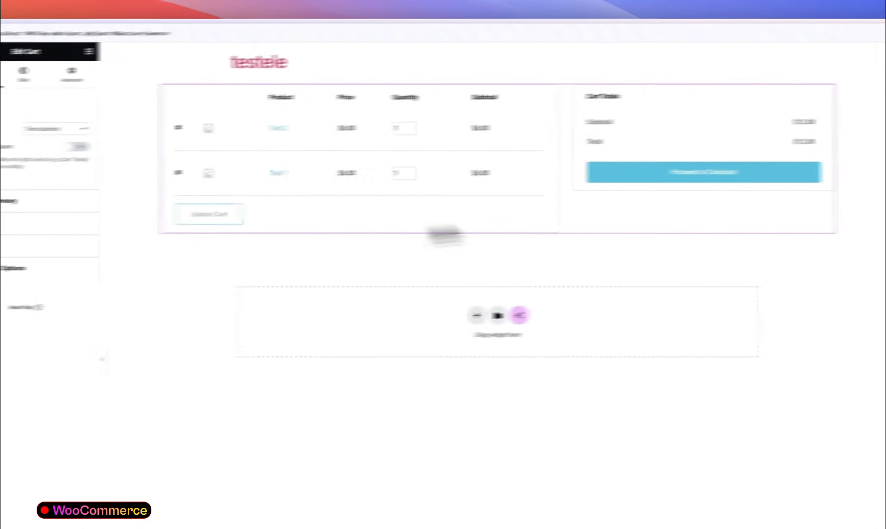
click(181, 254)
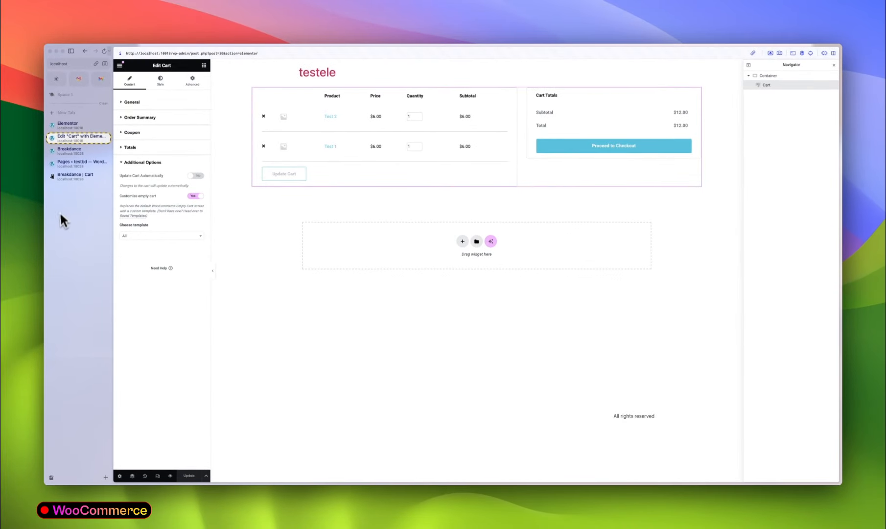
- Switch to the Breakdance Cart page and search the addable elements for "cart"
click(72, 177)
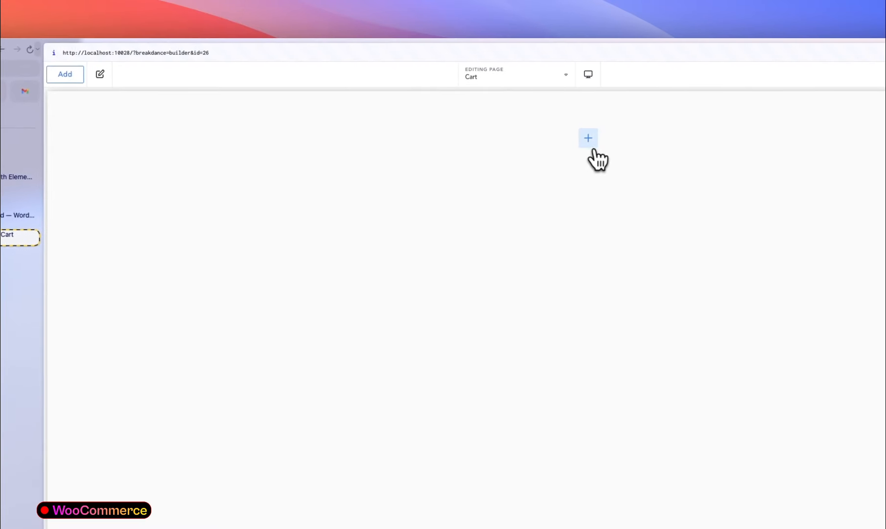
click(669, 99)
click(111, 150)
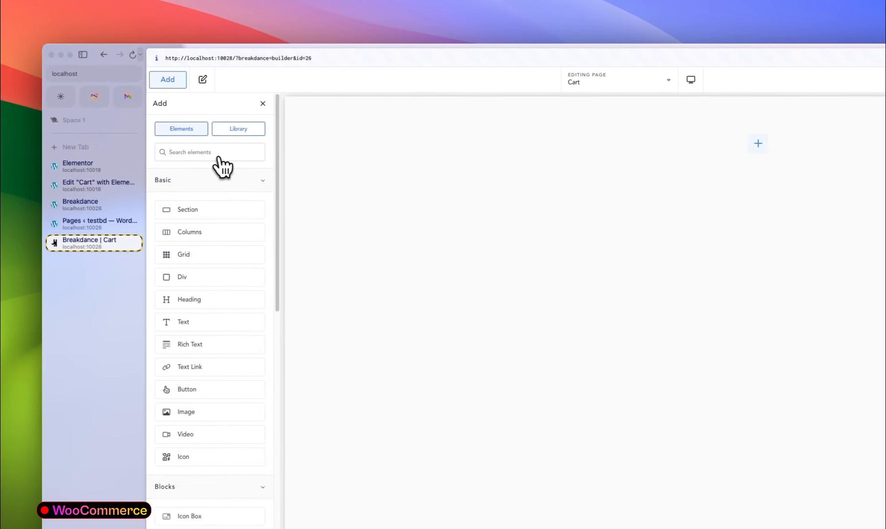
text(cart)
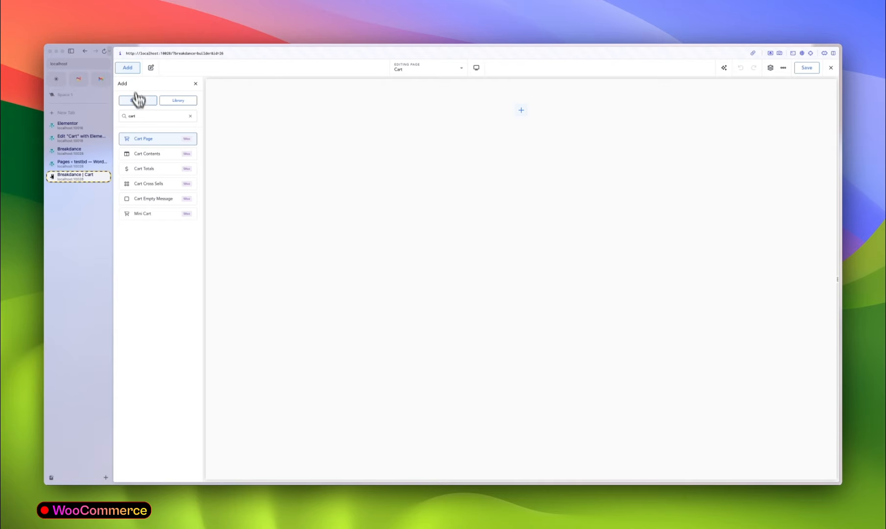
- Add a Grid element to the empty Breakdance Cart page and open its Grid layout settings
double_click(131, 116)
text(grid)
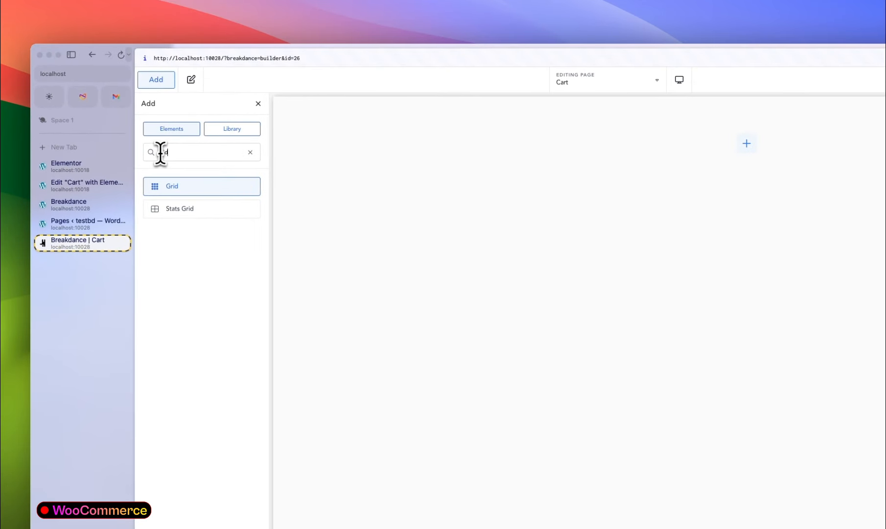
click(186, 190)
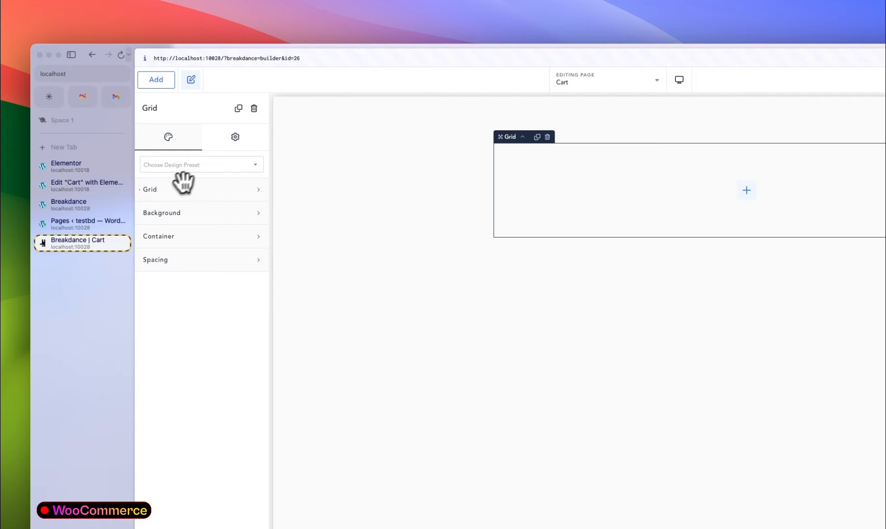
click(184, 189)
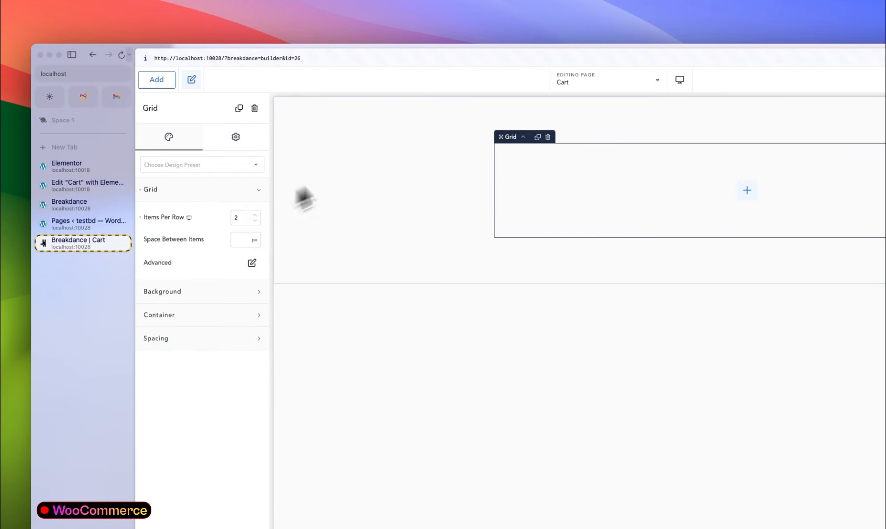
- Add a Cart Contents element to the section, move it into the grid, and show the page structure
click(417, 162)
click(154, 87)
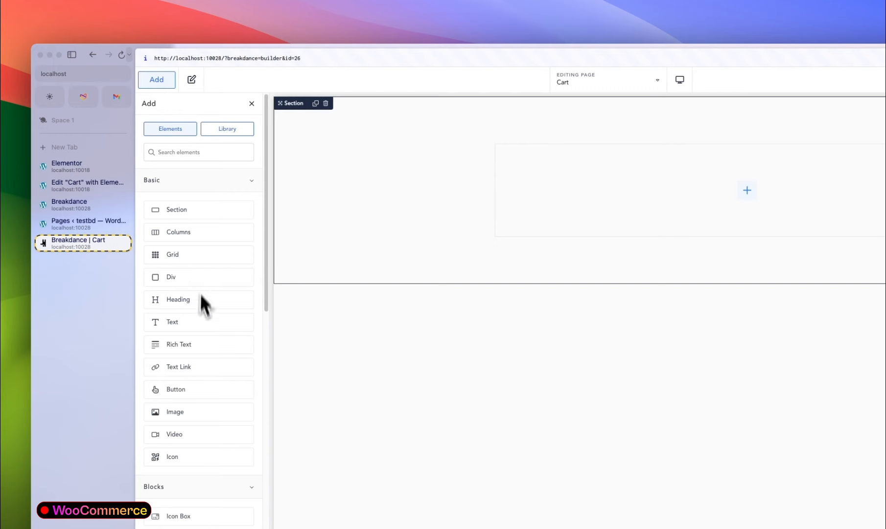
click(197, 156)
text(cart)
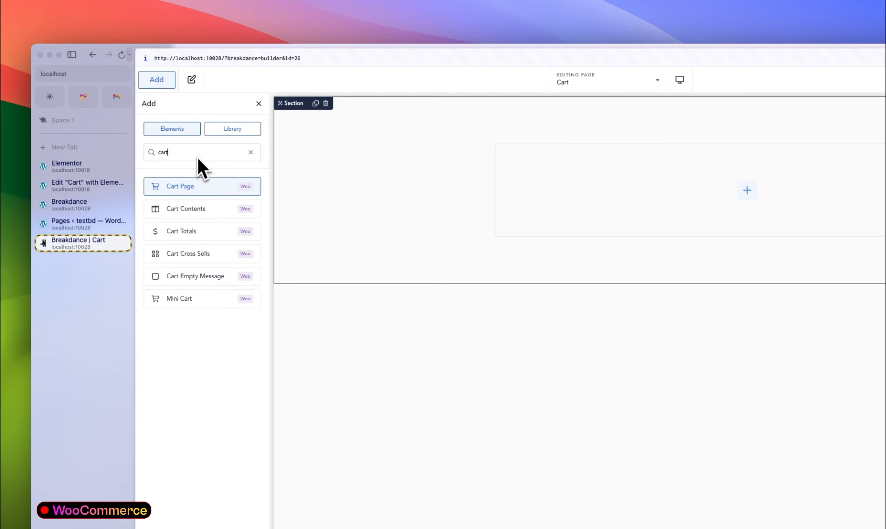
click(185, 210)
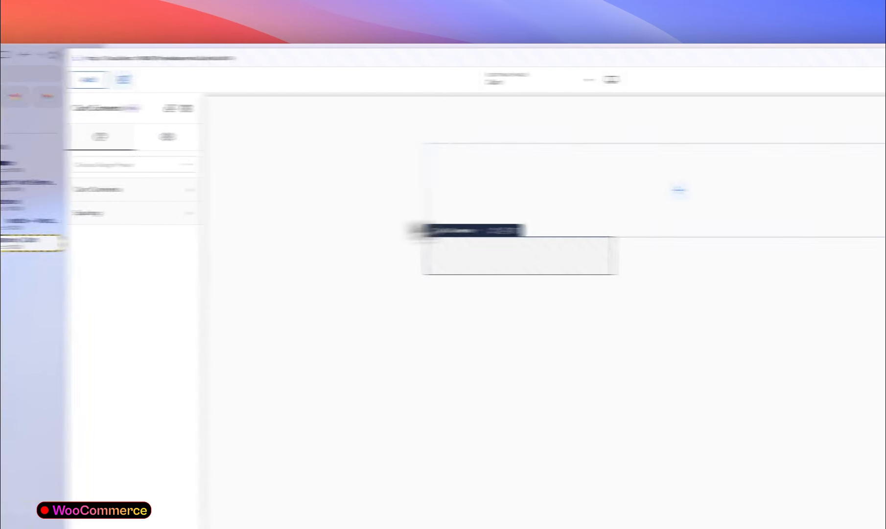
drag(331, 260, 352, 196)
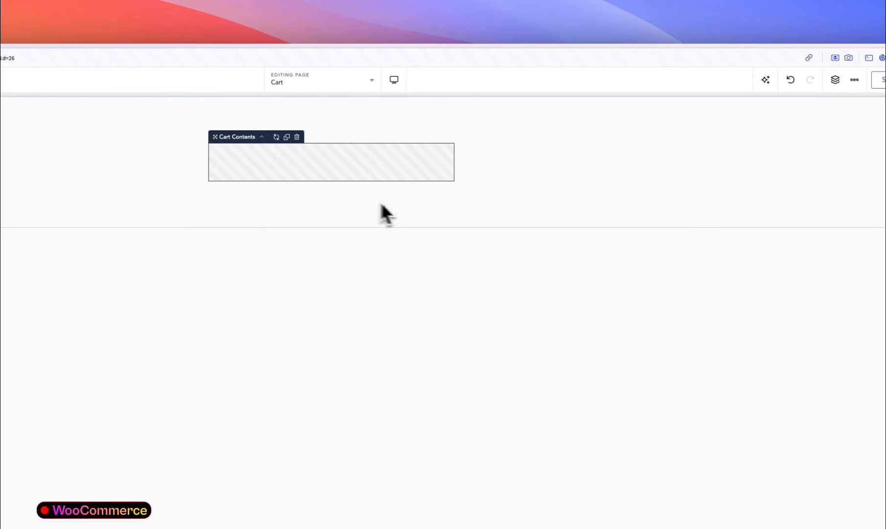
click(747, 81)
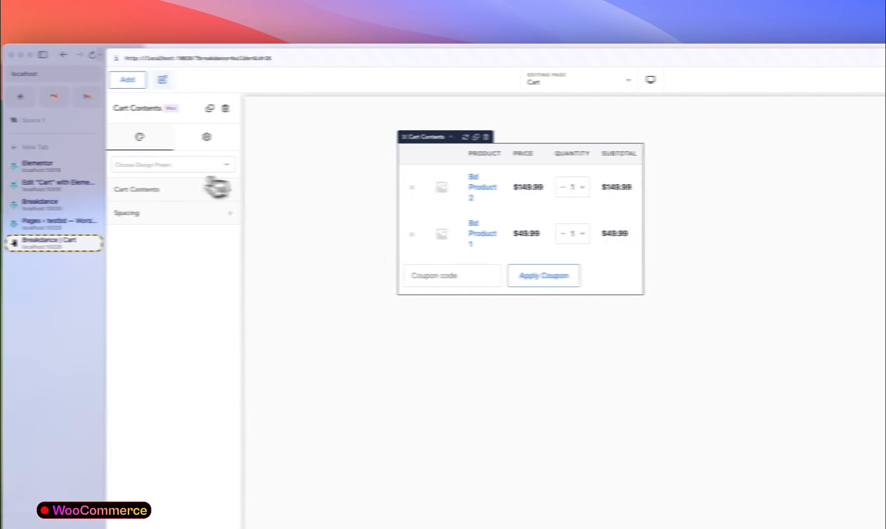
- Add a Cart Totals element to the grid beside Cart Contents
click(126, 79)
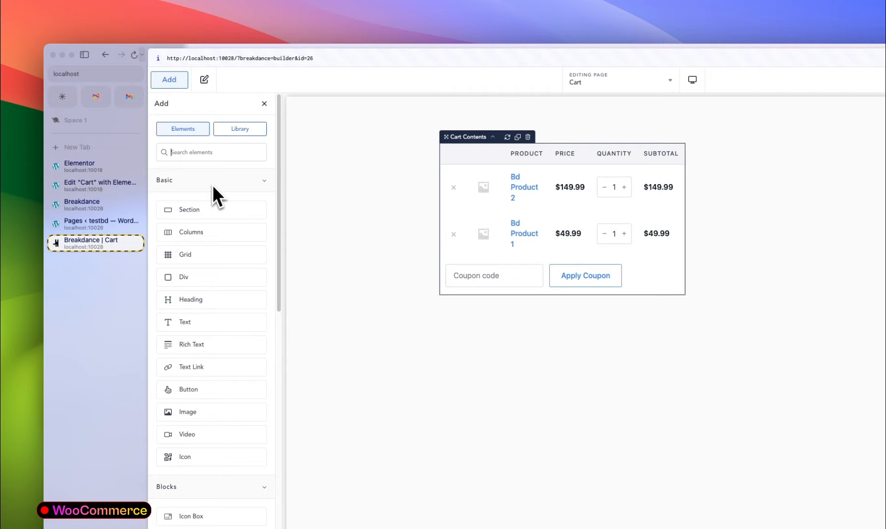
text(tot)
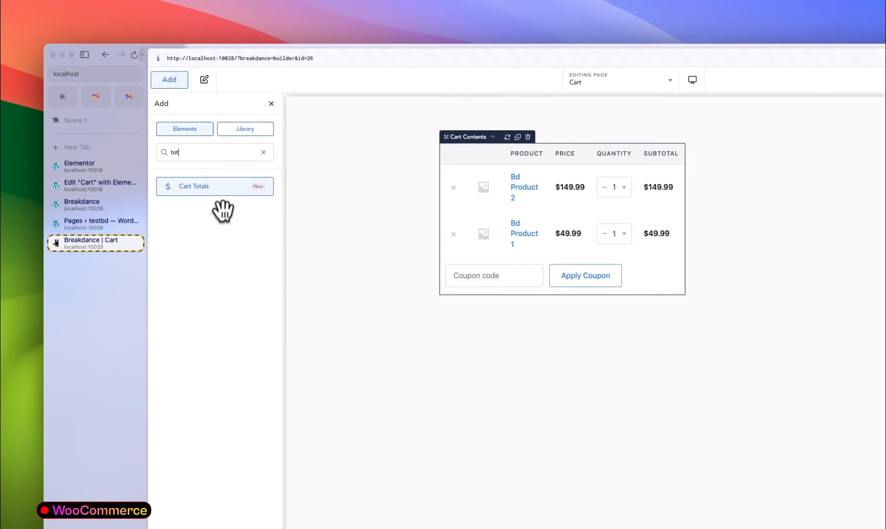
click(221, 186)
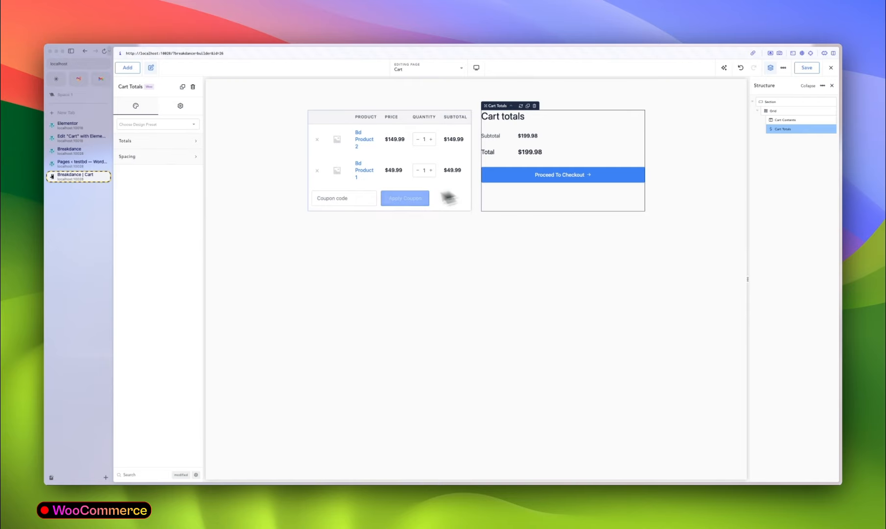
- Select the section containing the grid and add a Cart Empty Message element to it
click(260, 212)
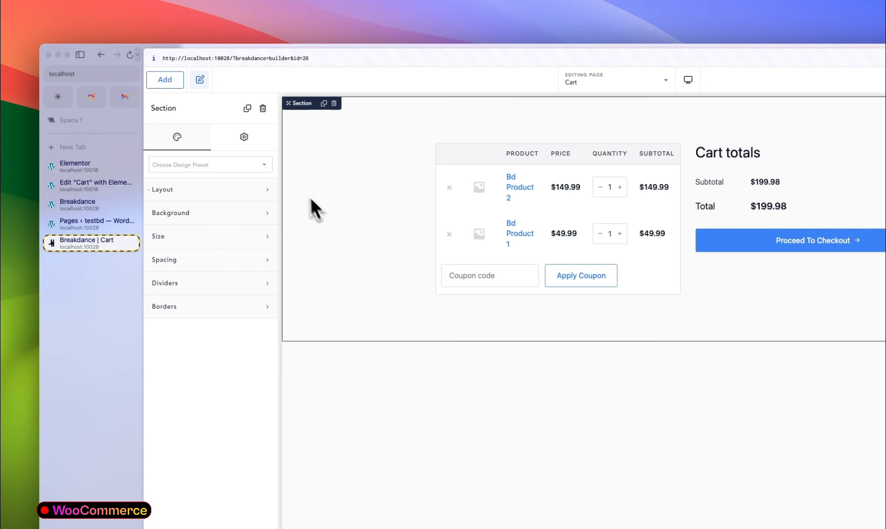
click(166, 80)
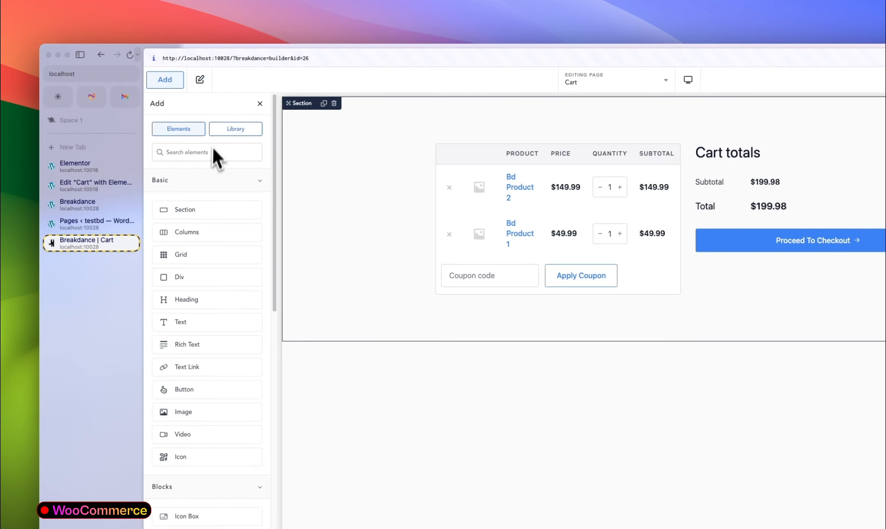
text(emp)
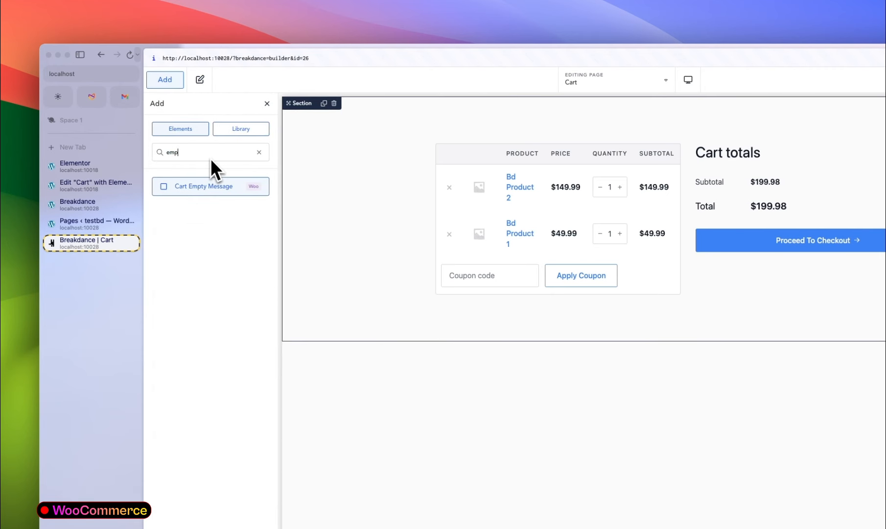
click(201, 190)
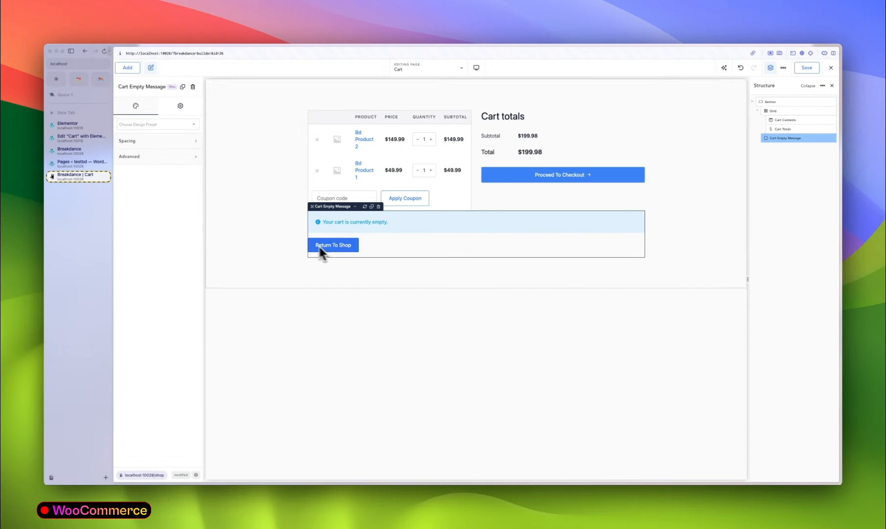
- Check the Cart Empty Message element's settings and reselect the section around the cart layout
click(282, 235)
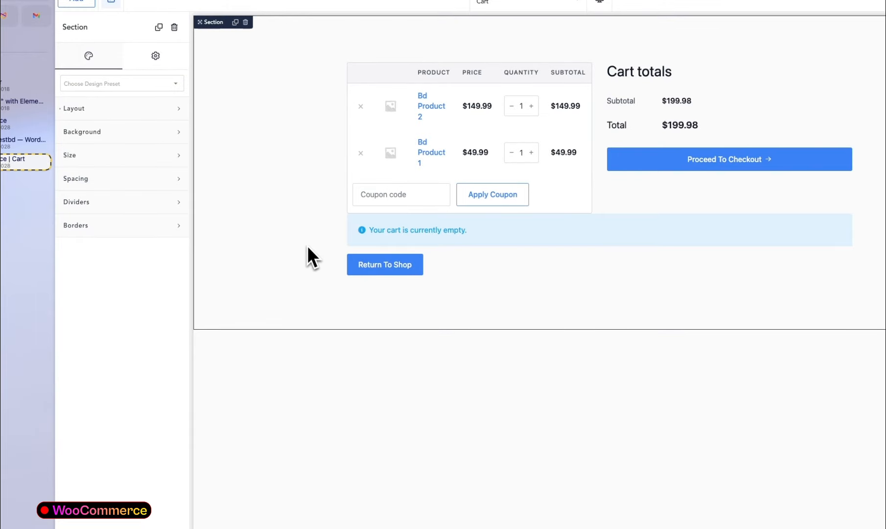
click(465, 259)
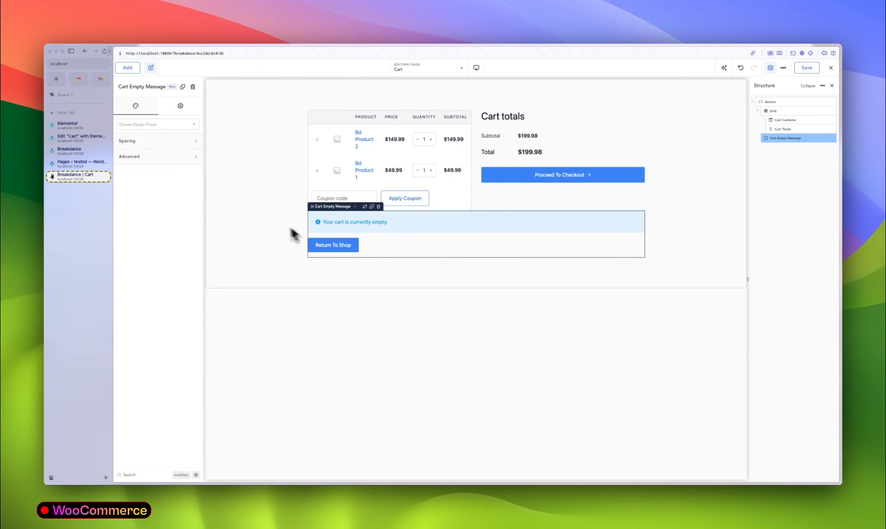
click(264, 214)
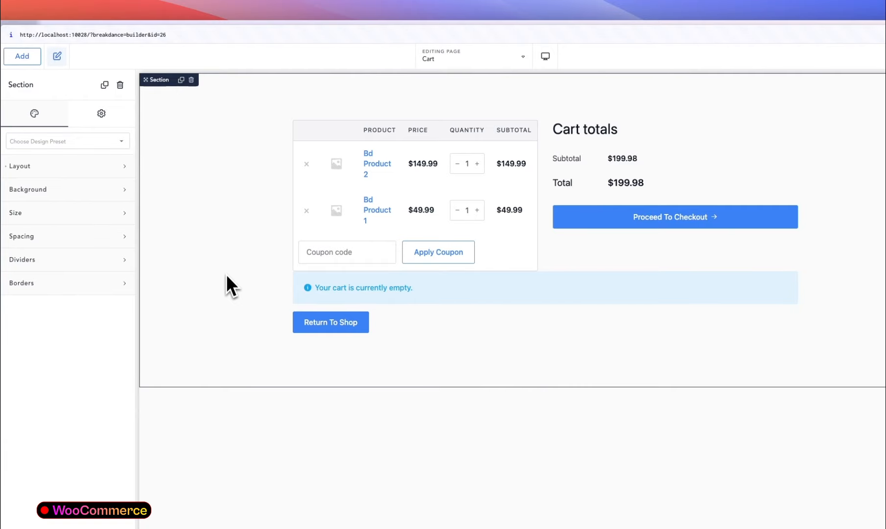
click(800, 79)
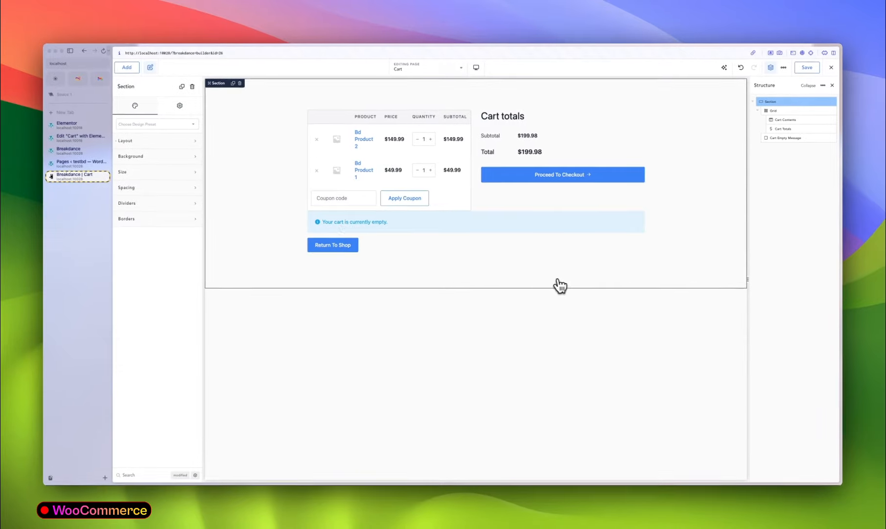
- Close the Breakdance and Elementor Cart editor tabs
middle_click(77, 177)
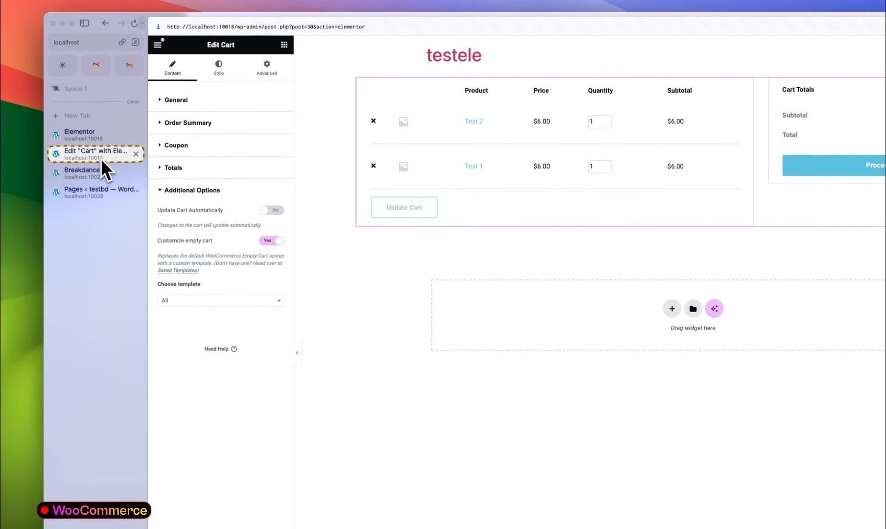
middle_click(101, 143)
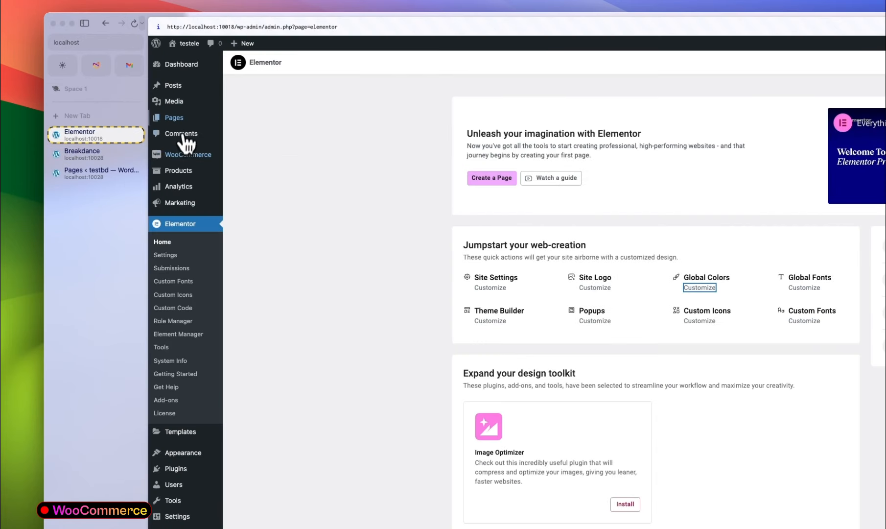
- Open the testele site's saved templates, dismiss the new template dialog, and open Product Loop with Elementor in a new tab
click(182, 123)
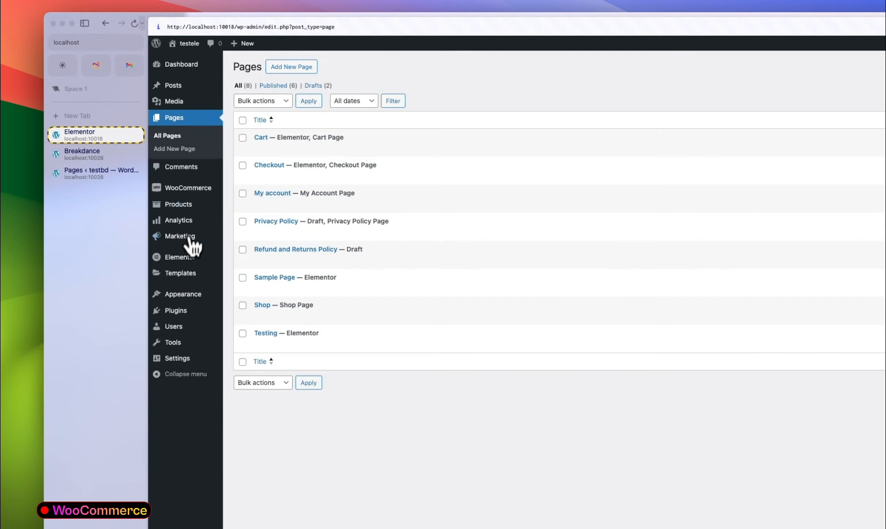
mouse_move(189, 274)
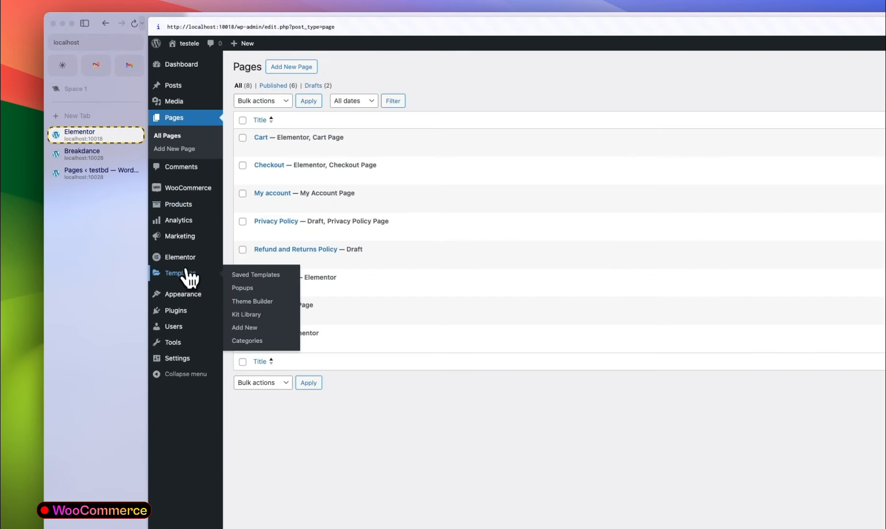
click(255, 328)
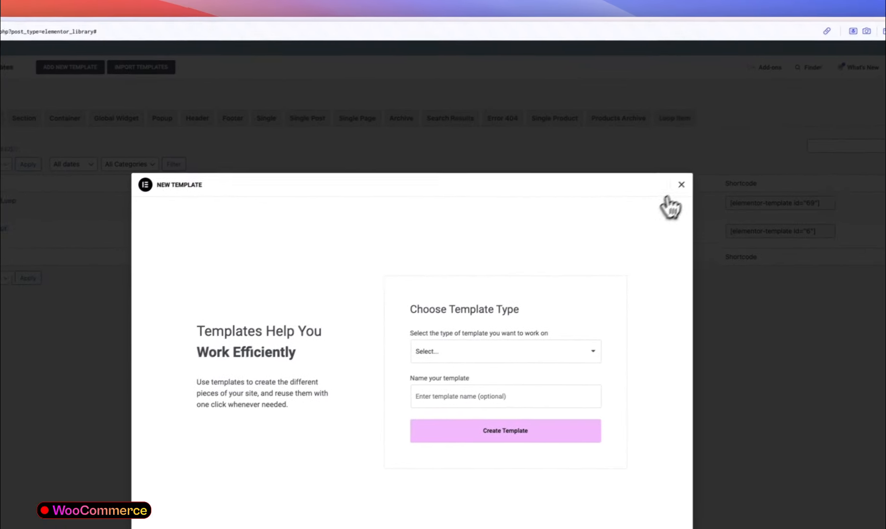
click(732, 149)
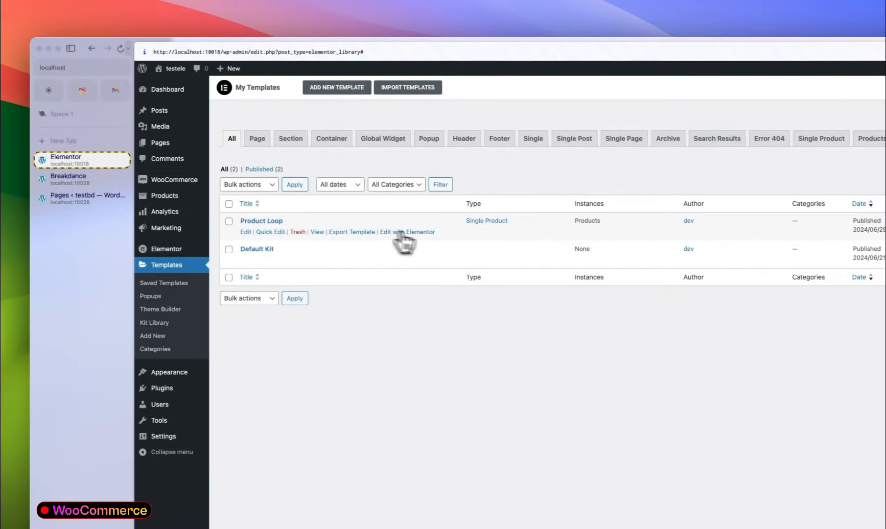
click(401, 232)
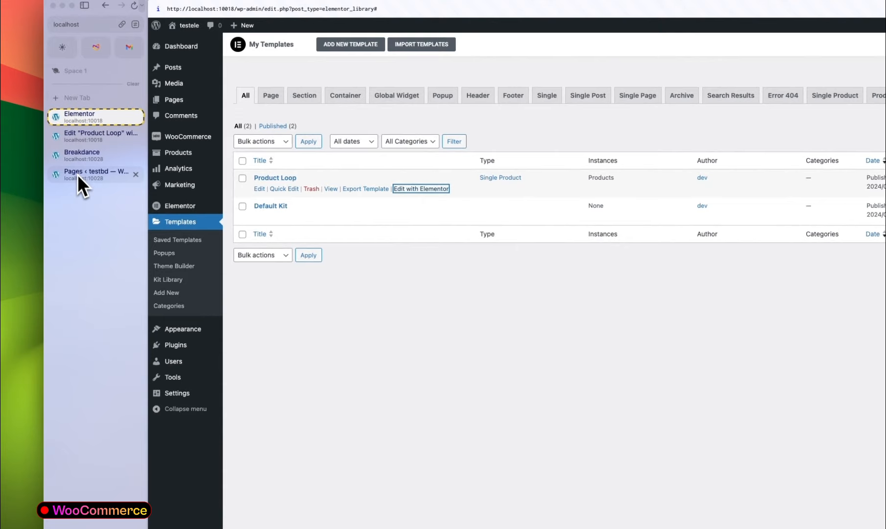
- Switch to the testbd site and add a Single Product template to the Breakdance templates
click(77, 174)
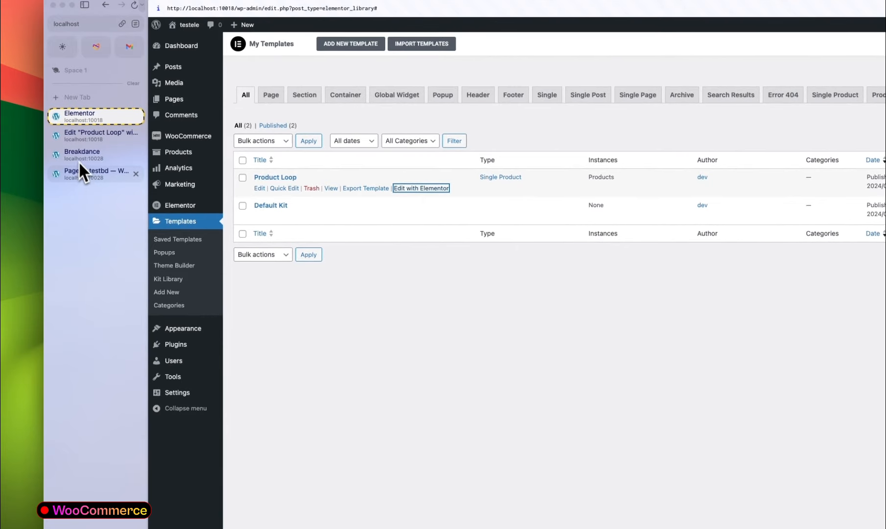
mouse_move(215, 296)
mouse_move(197, 341)
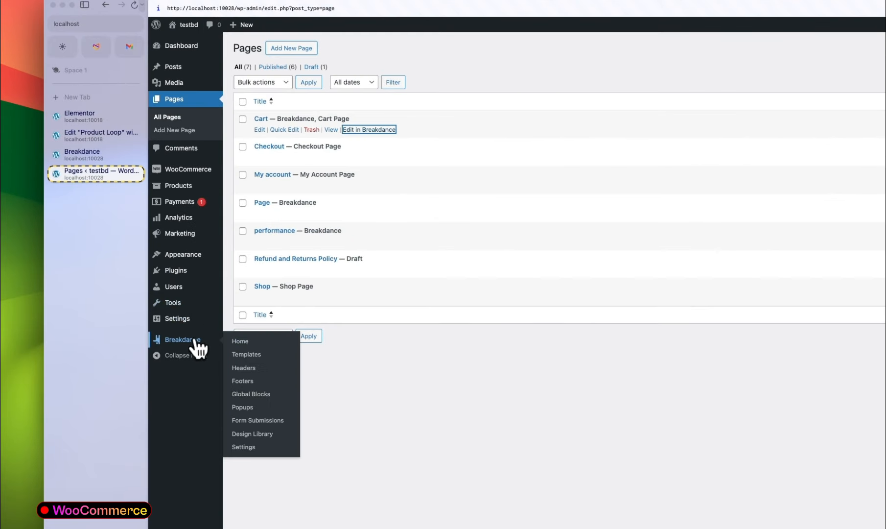
click(249, 355)
click(252, 69)
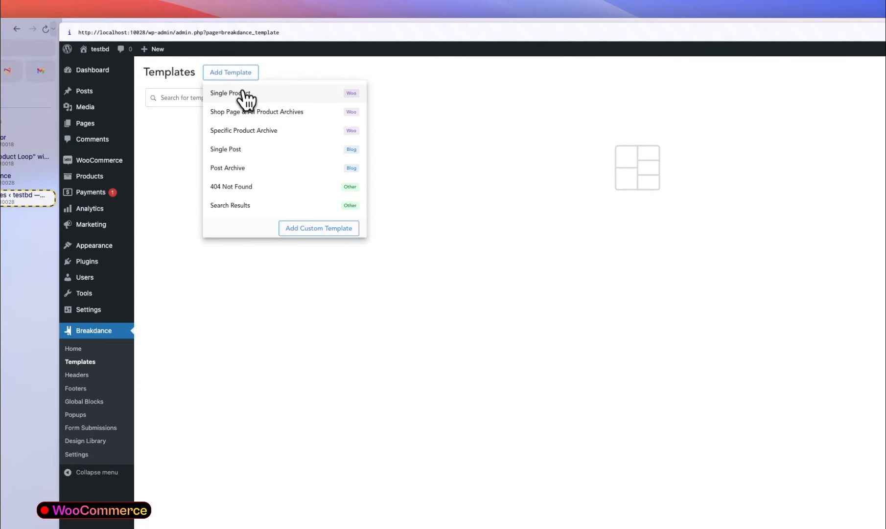
click(230, 93)
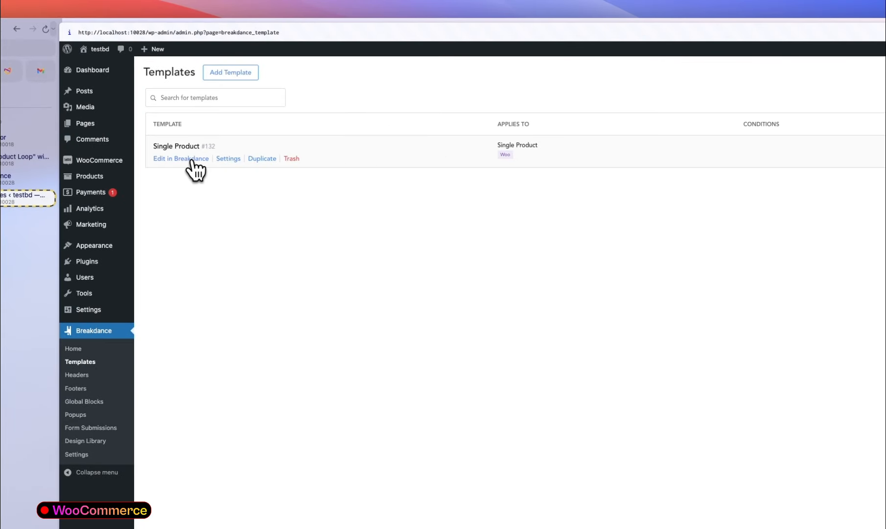
- Review the Single Product template's title, location, conditions and priority settings, and save them
click(228, 159)
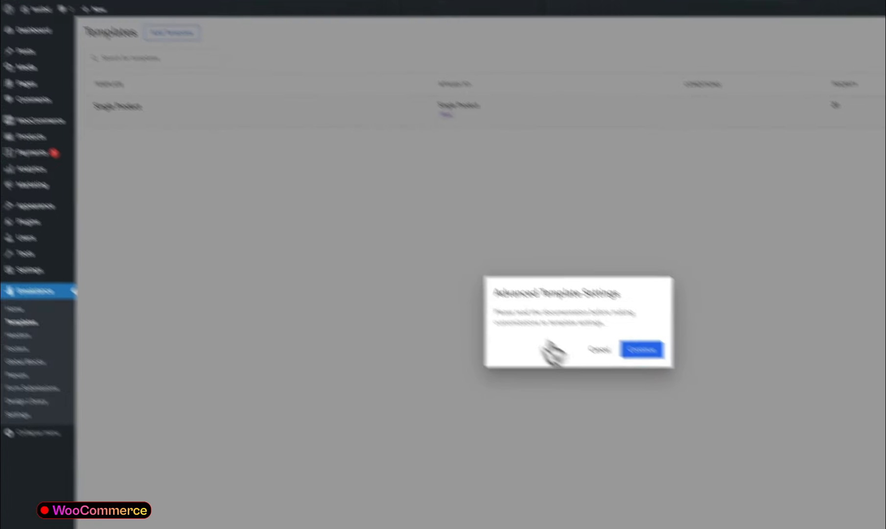
click(701, 390)
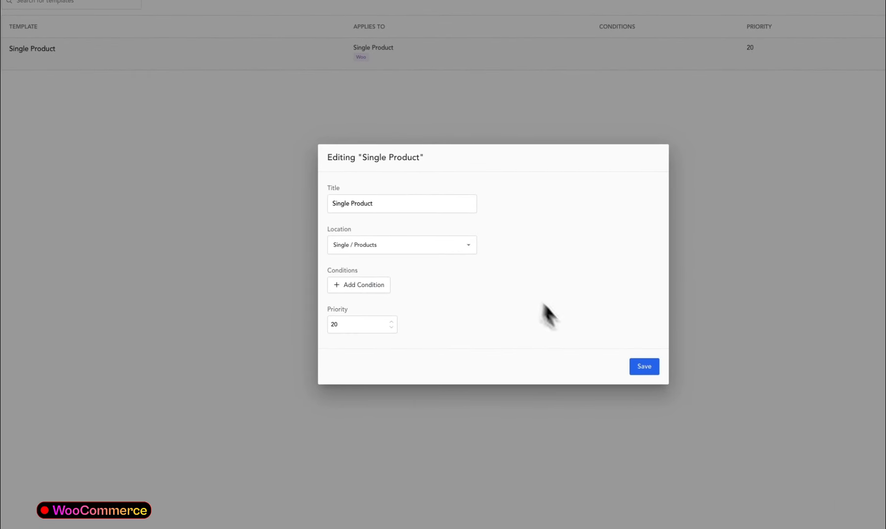
click(644, 366)
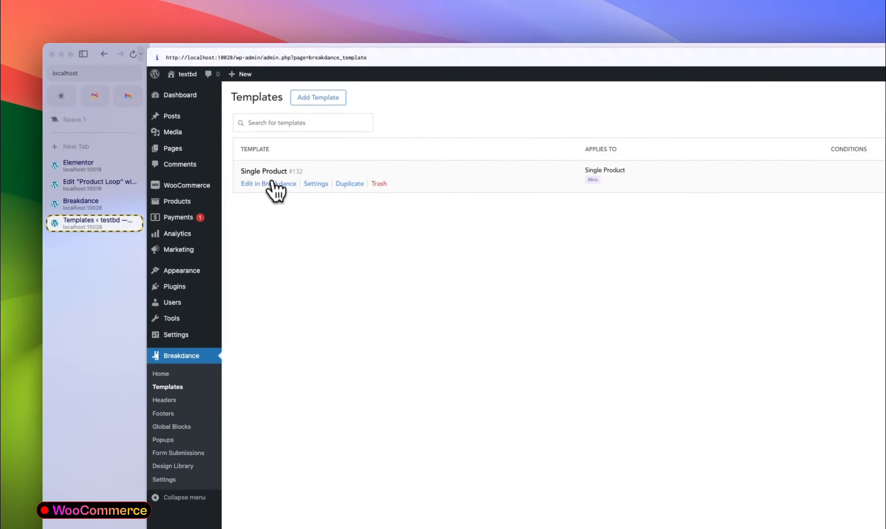
- Open the Single Product template in Breakdance, add a Product Builder element, and select the surrounding section
click(273, 183)
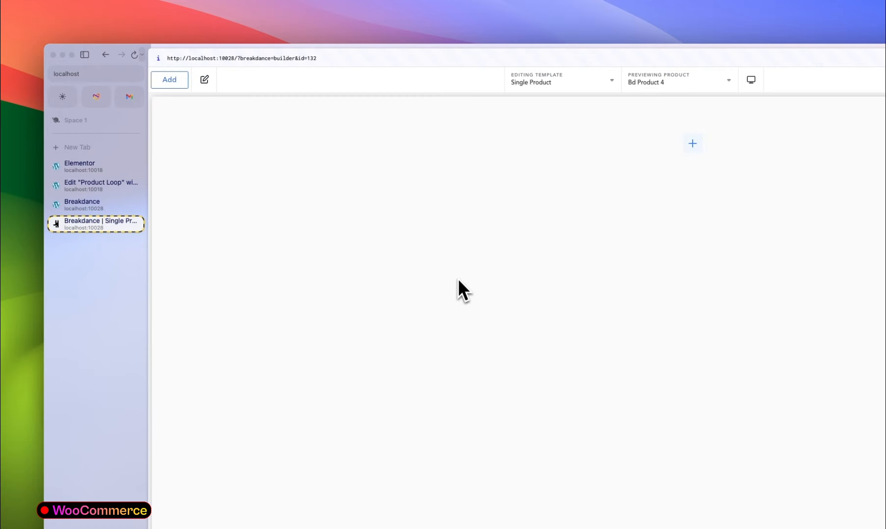
click(169, 80)
text(produ)
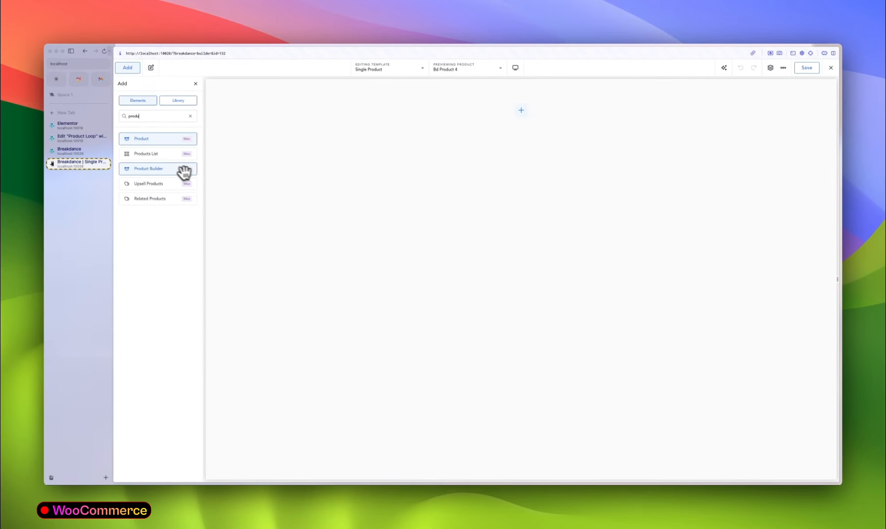
click(161, 169)
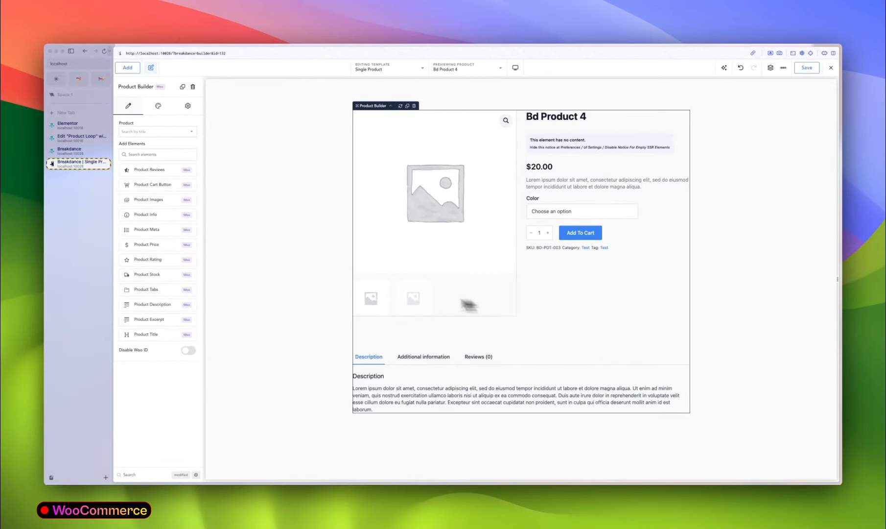
click(264, 308)
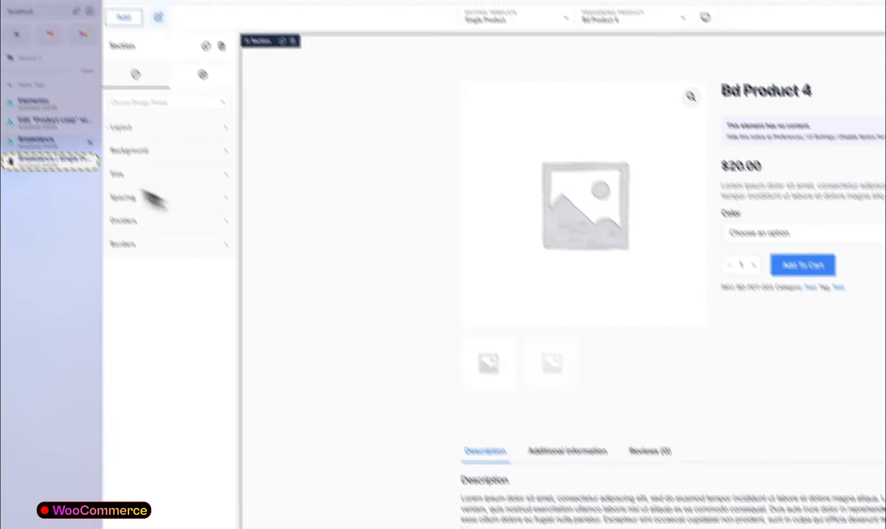
- Reorder the browser tabs so the Product Loop editor sits beside the Breakdance Single Product editor, and show the Product Loop editor
click(47, 124)
drag(60, 125, 56, 157)
drag(101, 212, 101, 213)
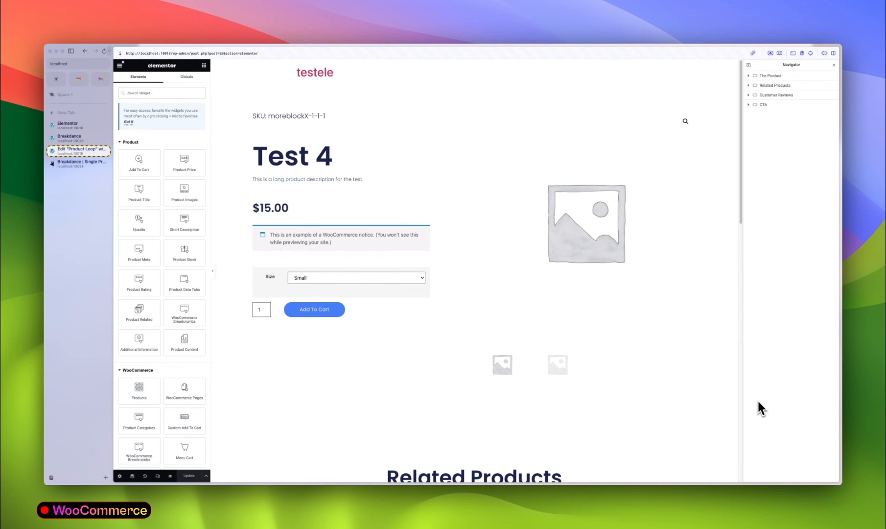
- Examine the Elementor product template's related products, customer reviews and newsletter sections
scroll(563, 333, down, 10)
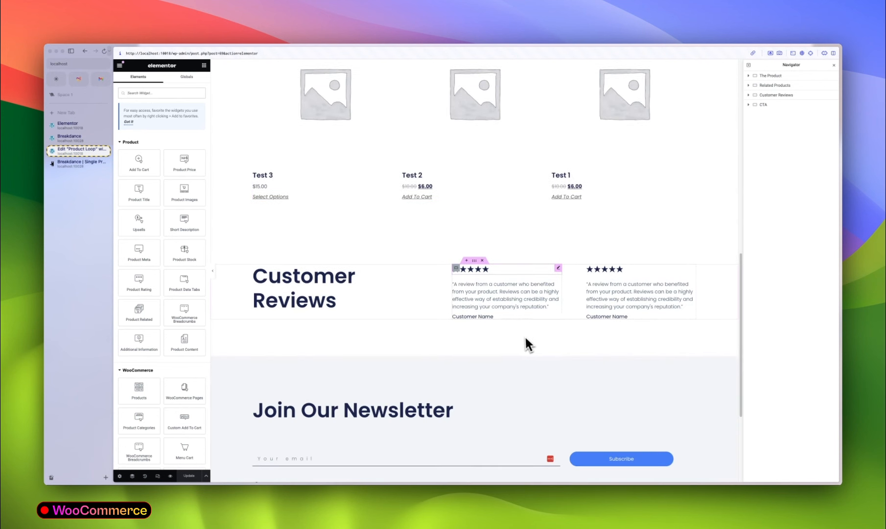
scroll(524, 338, down, 3)
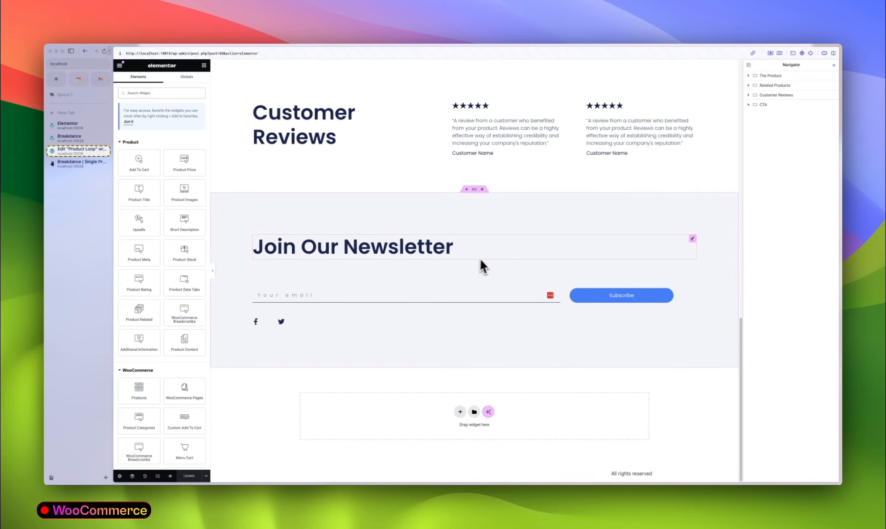
scroll(541, 235, up, 2)
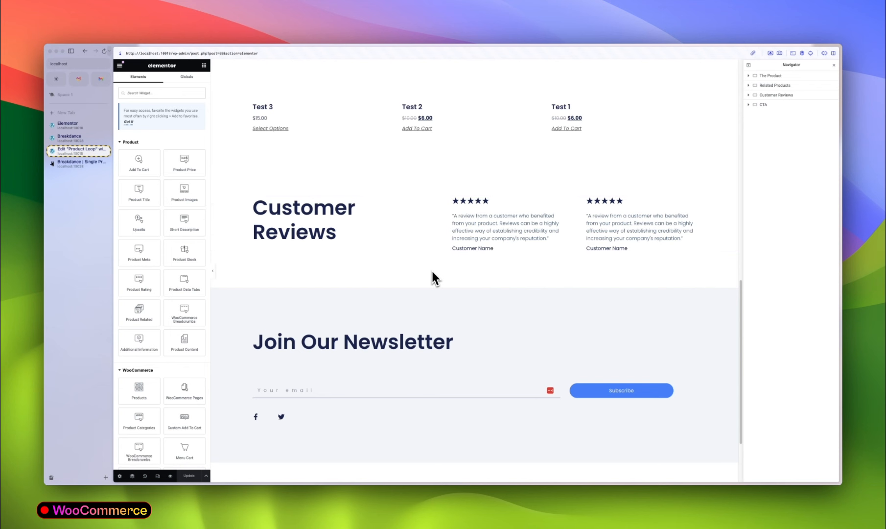
scroll(485, 277, up, 3)
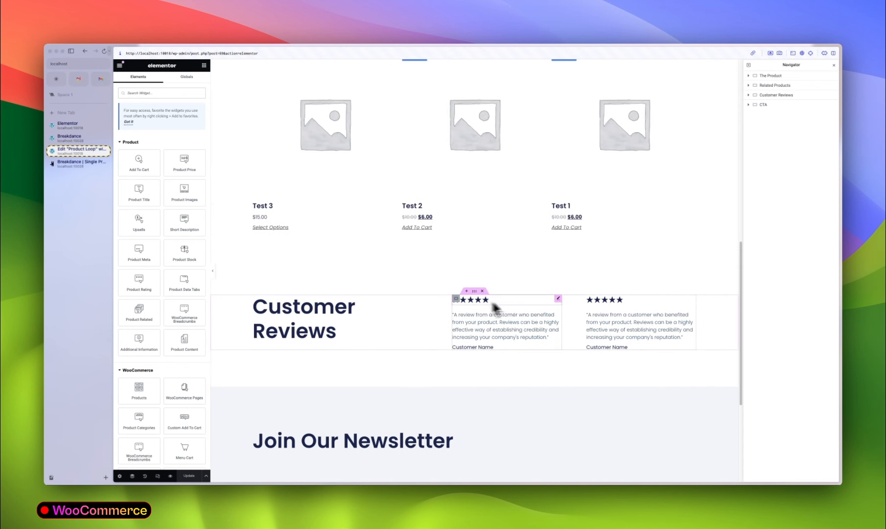
scroll(494, 306, up, 4)
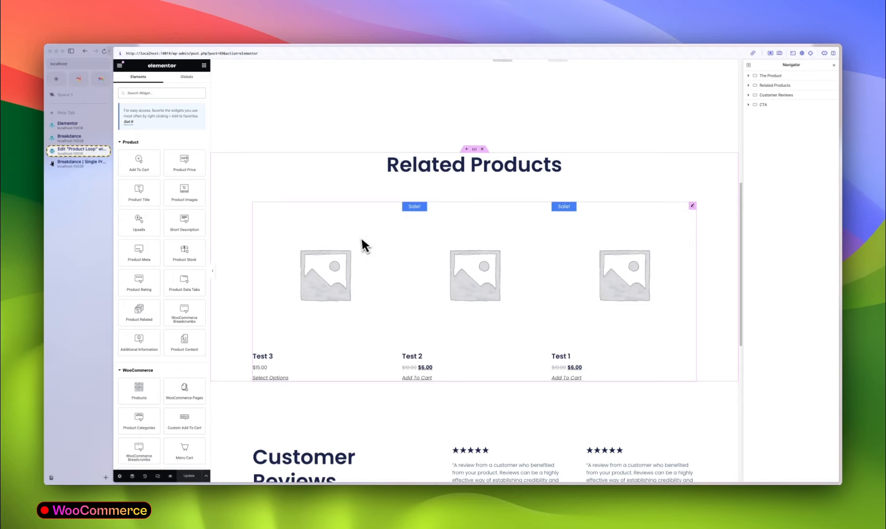
- Compare the Breakdance product layout with Elementor's, and view the style settings of Elementor's Add To Cart widget
click(78, 162)
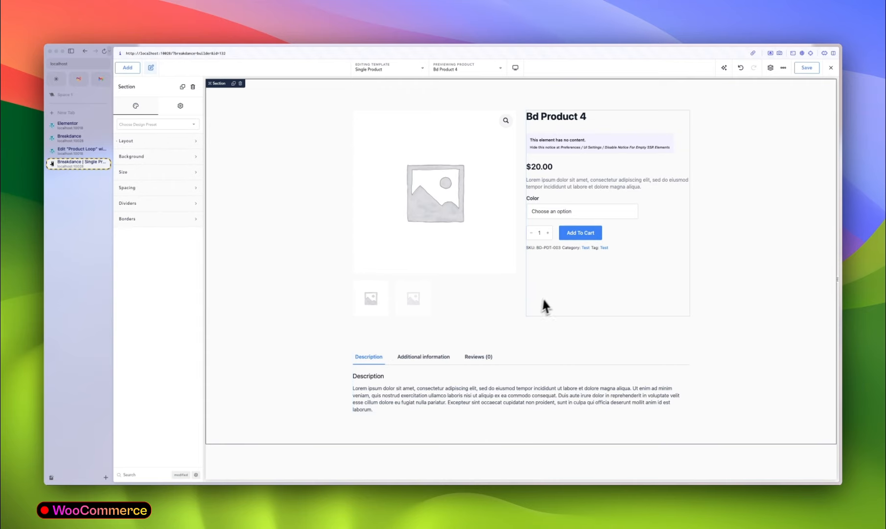
click(77, 150)
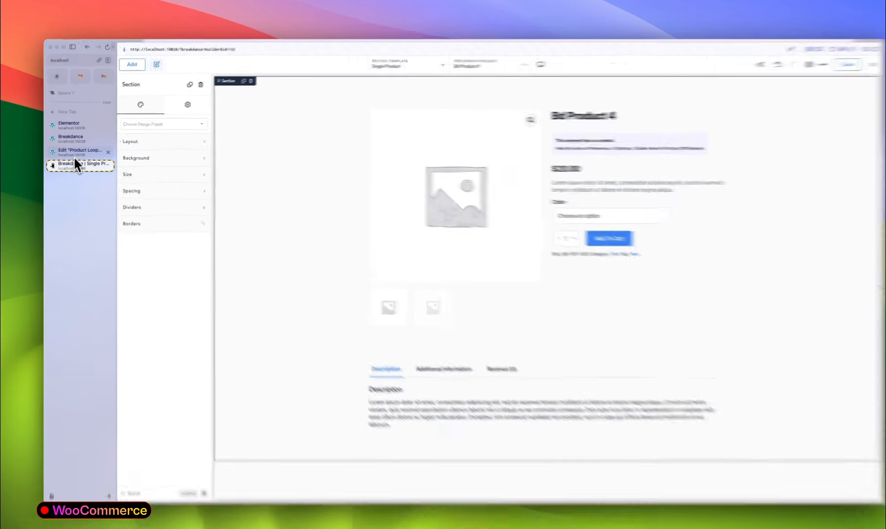
scroll(490, 350, up, 7)
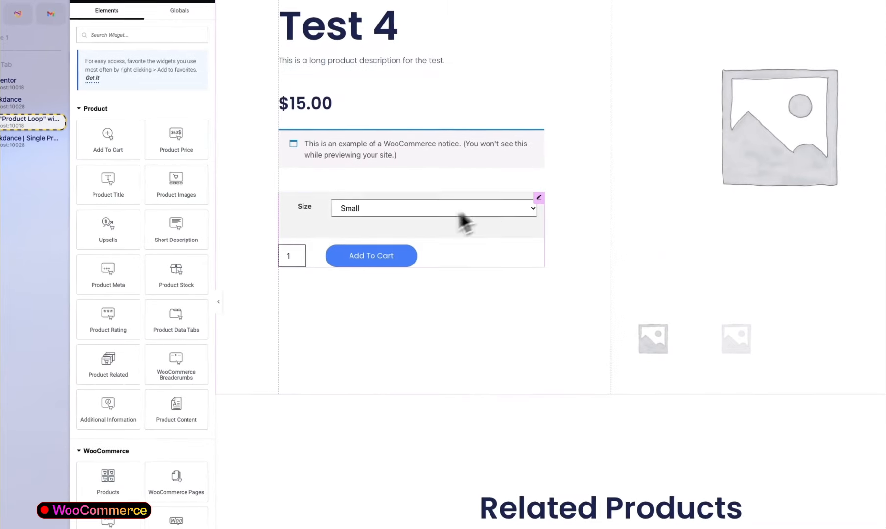
click(486, 258)
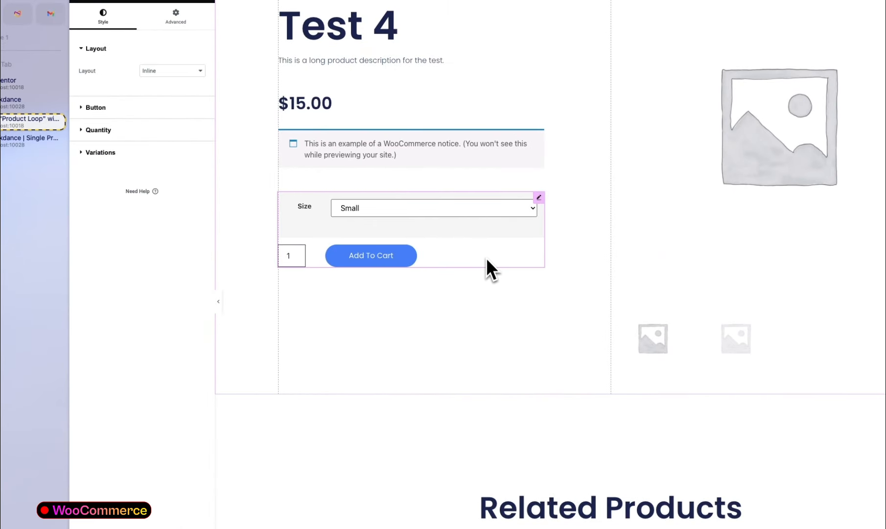
- In the Breakdance template, set the Product Cart Button's width to 100%, make the button fill its container, and raise the quantity to 4
click(30, 138)
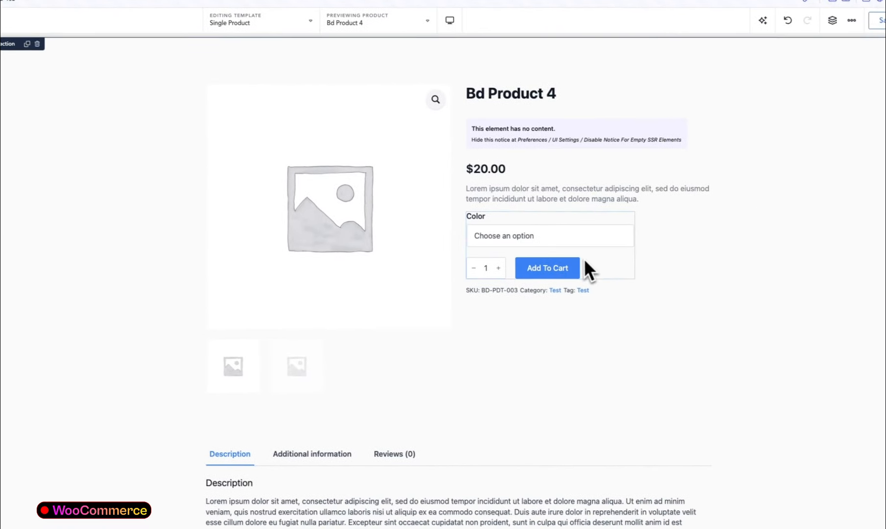
click(567, 243)
click(668, 242)
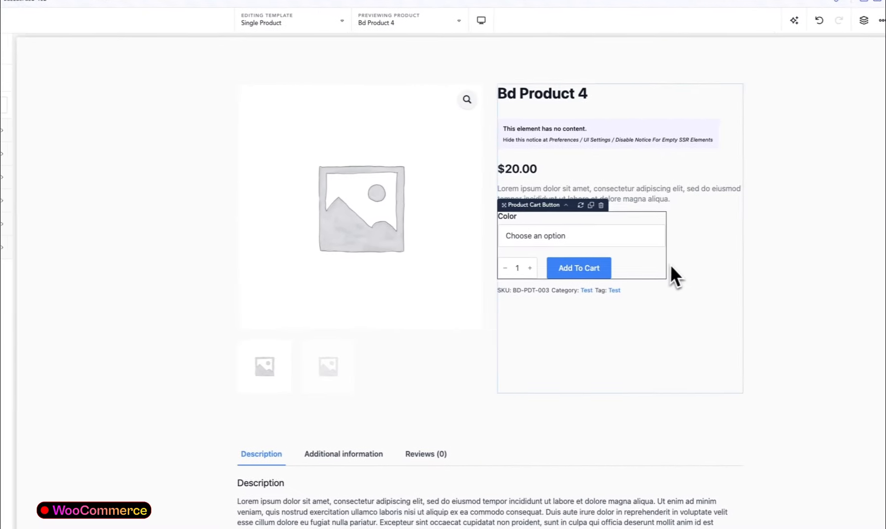
click(191, 145)
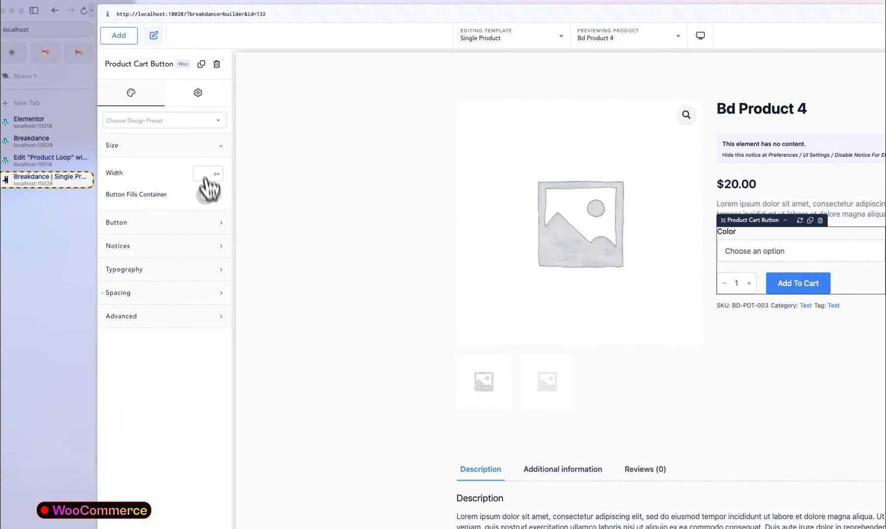
click(204, 174)
text(100%)
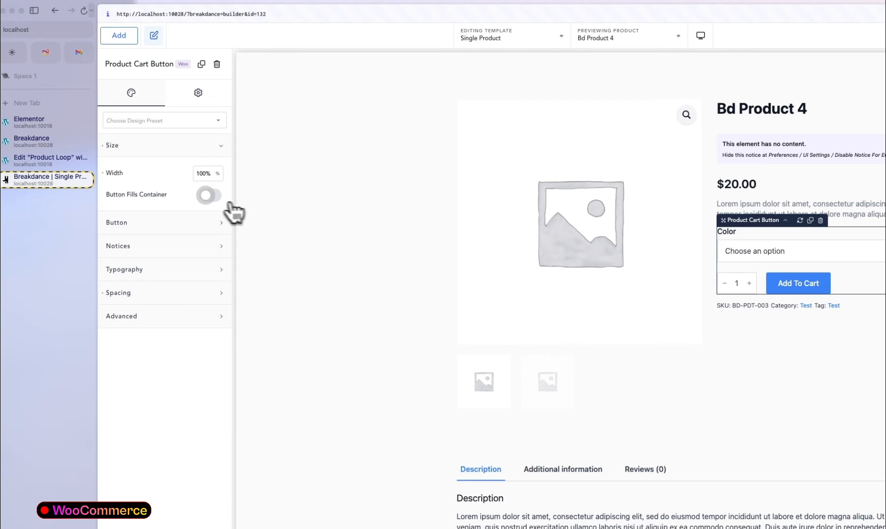
click(209, 196)
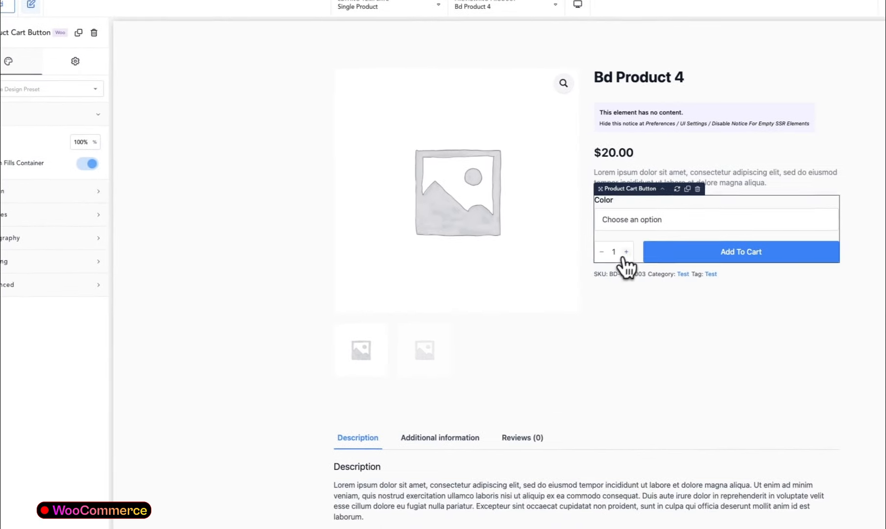
click(749, 283)
click(623, 251)
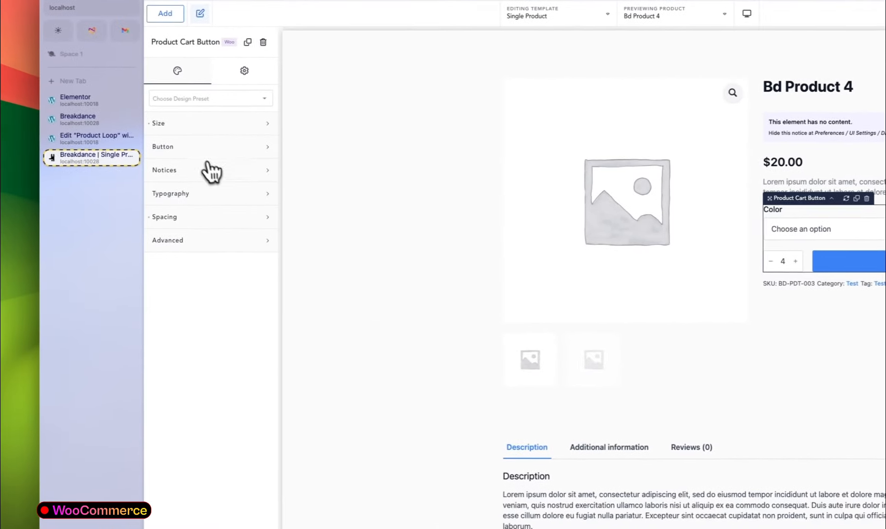
- Try the outline option on the Product Cart Button and check its icon and effects options
click(204, 150)
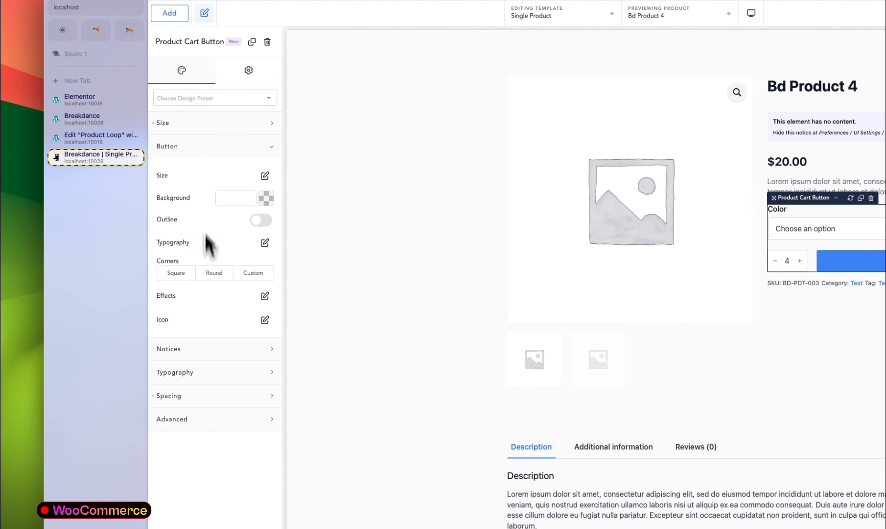
click(264, 220)
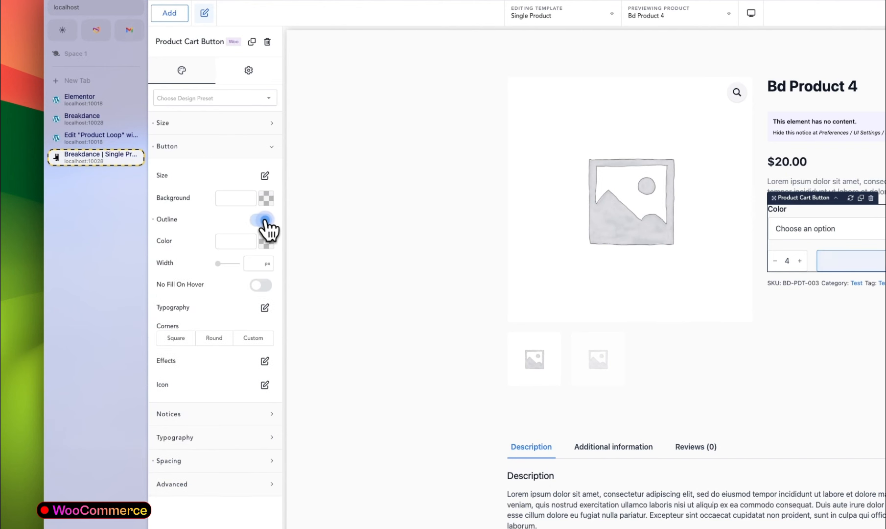
click(265, 219)
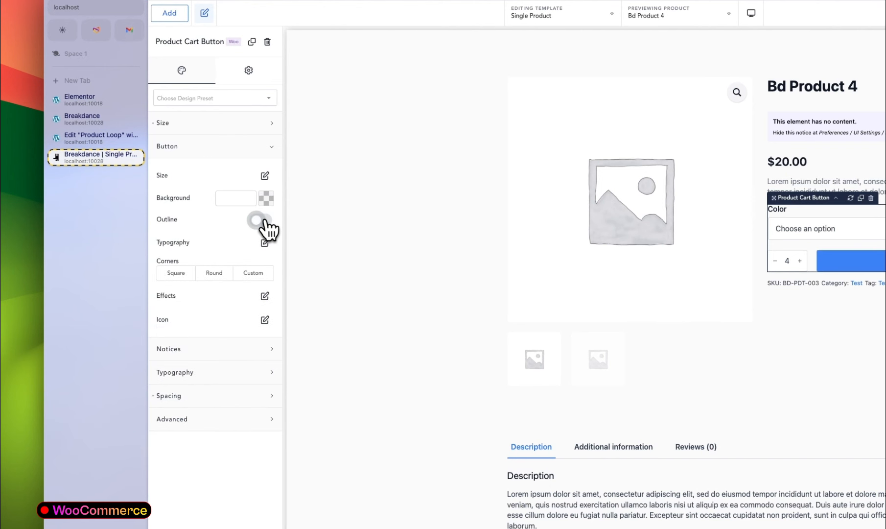
click(266, 321)
click(265, 320)
click(265, 296)
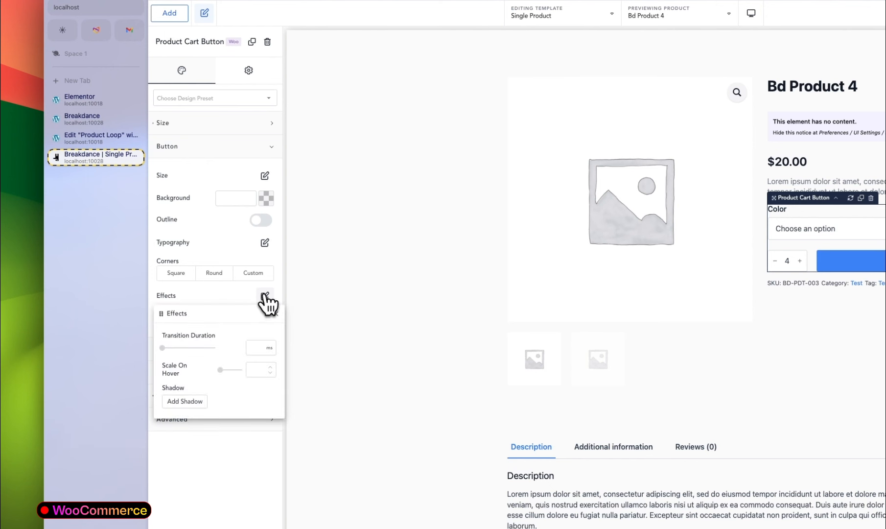
click(265, 296)
- Try Round and Square corners on the Product Cart Button, clear the corner choice, and collapse the button settings
click(215, 276)
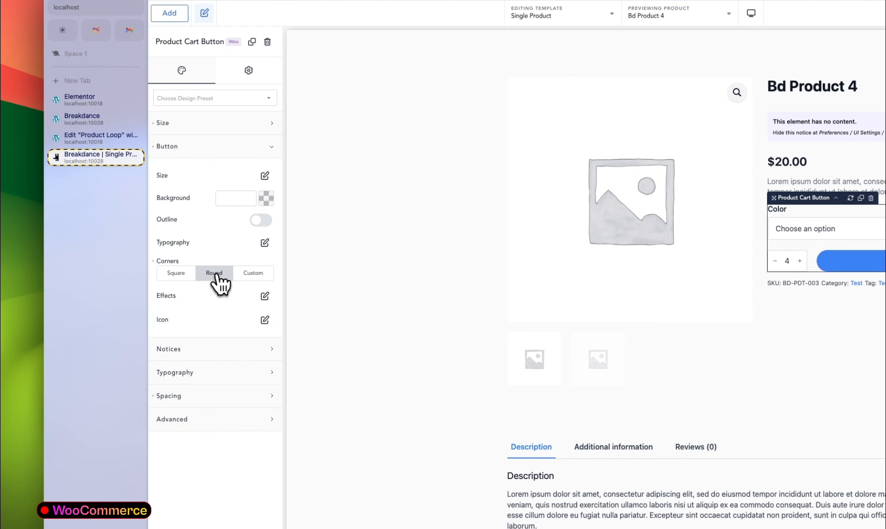
click(215, 276)
click(176, 273)
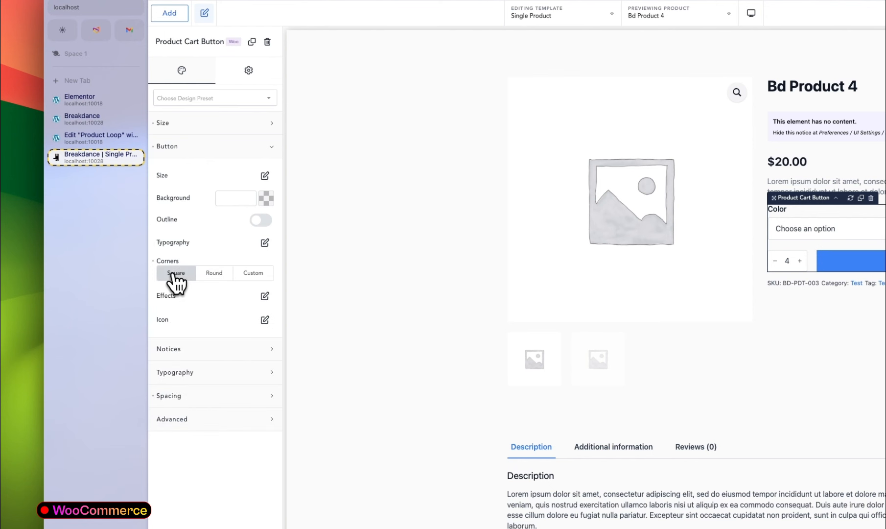
click(176, 273)
click(212, 148)
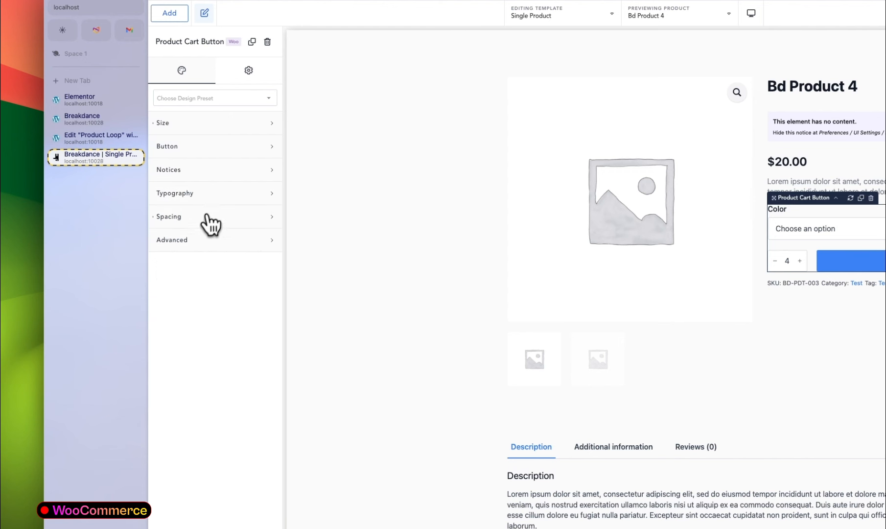
- Try Hide Table Separator in the Product Cart Button's advanced settings, and reopen its Size settings
click(199, 239)
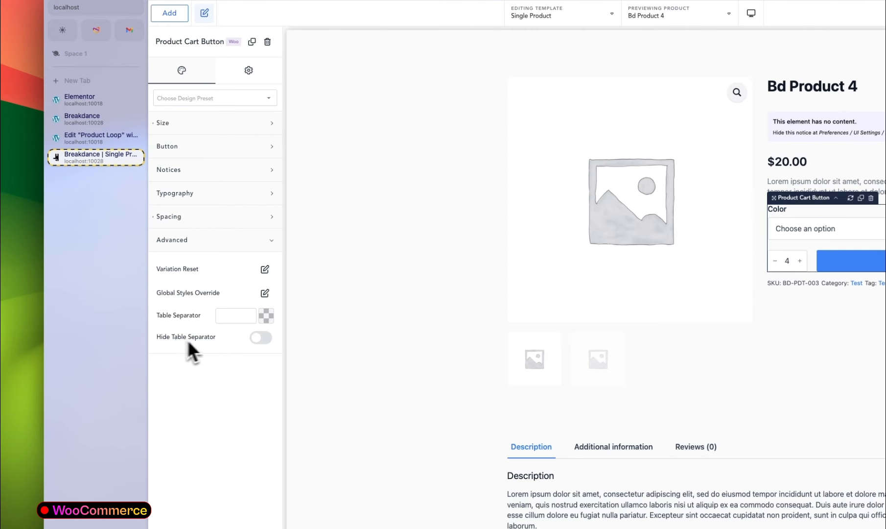
click(257, 337)
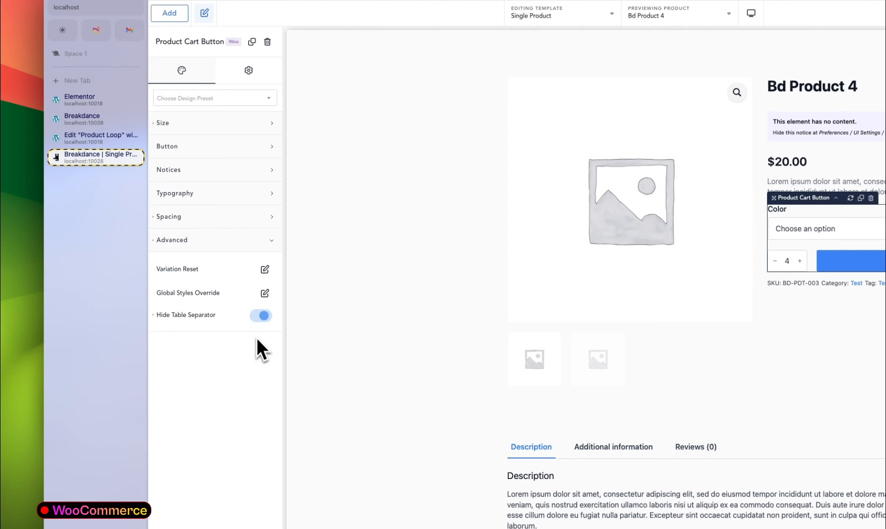
click(245, 316)
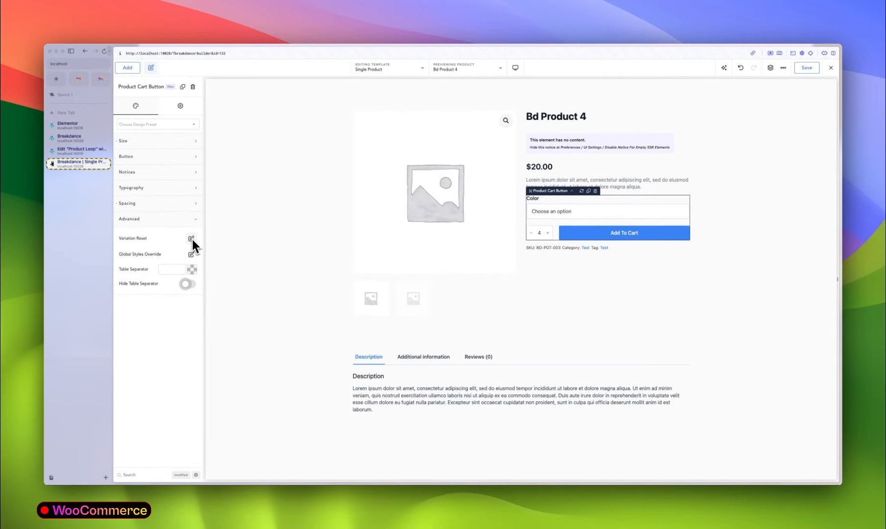
click(186, 220)
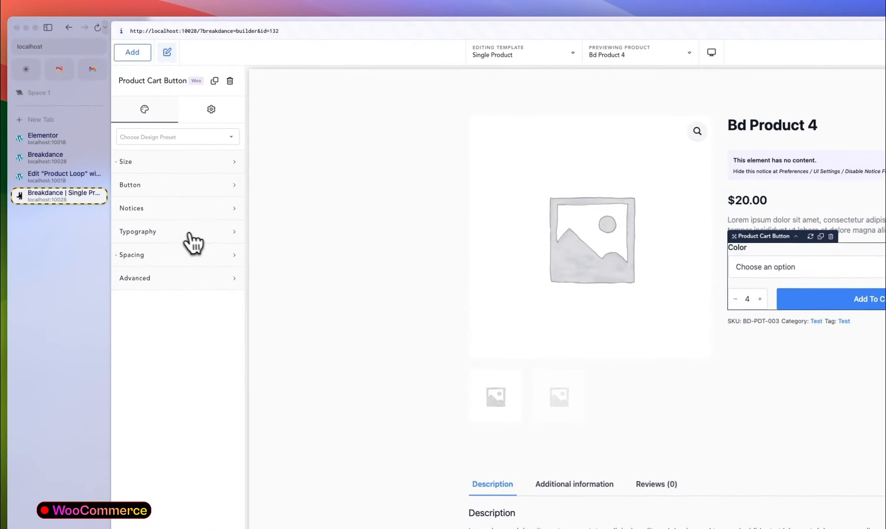
click(170, 169)
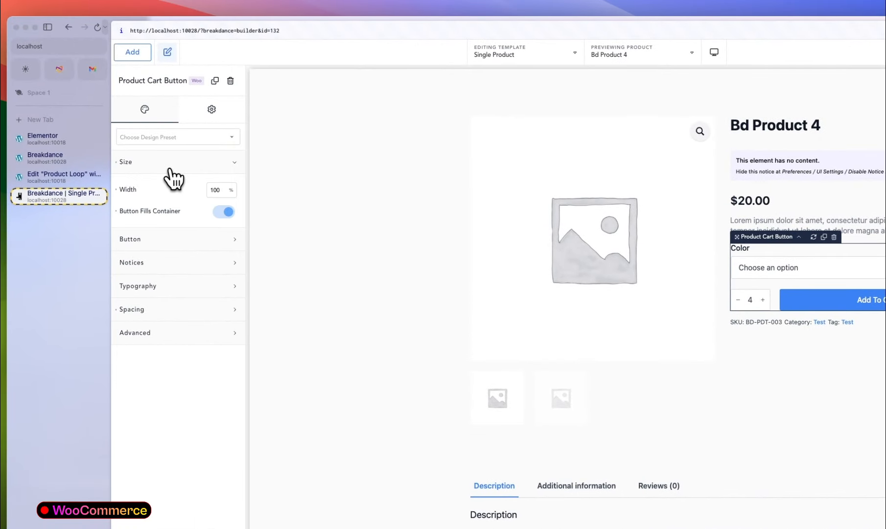
- Select the Product Images element in the single product template and check its size and sale badge settings
click(424, 417)
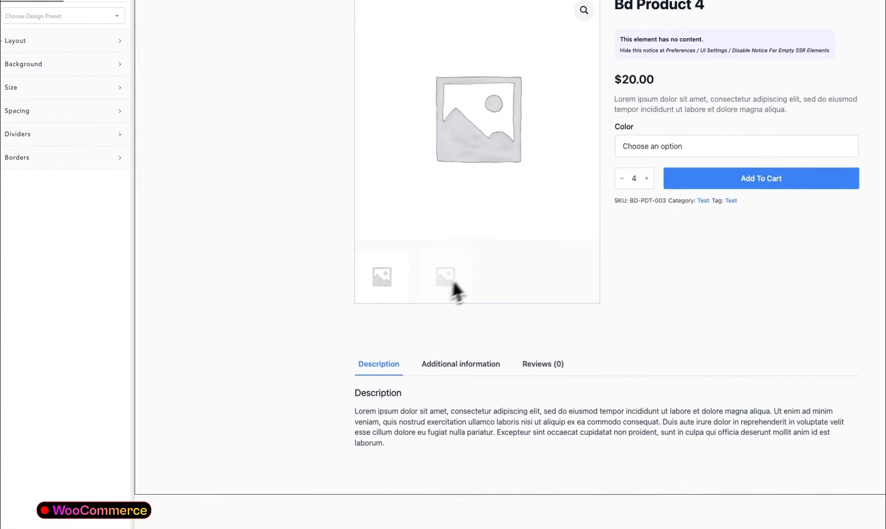
click(433, 292)
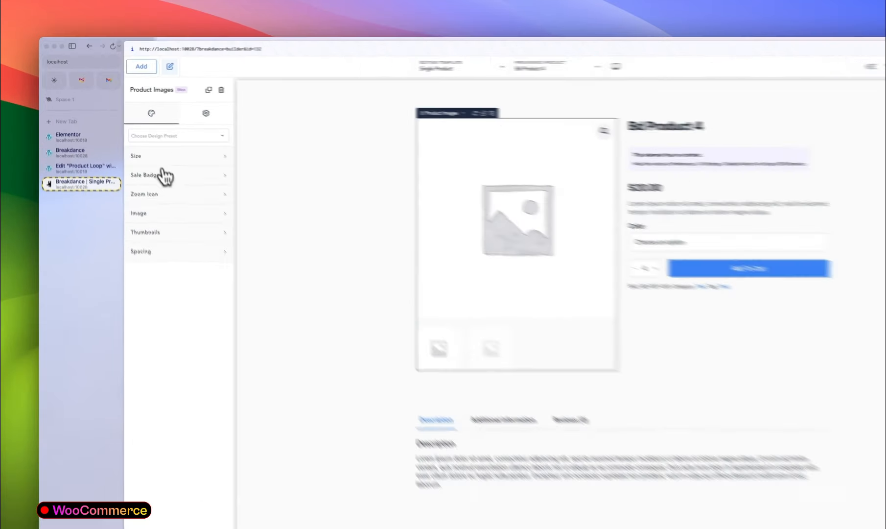
click(143, 144)
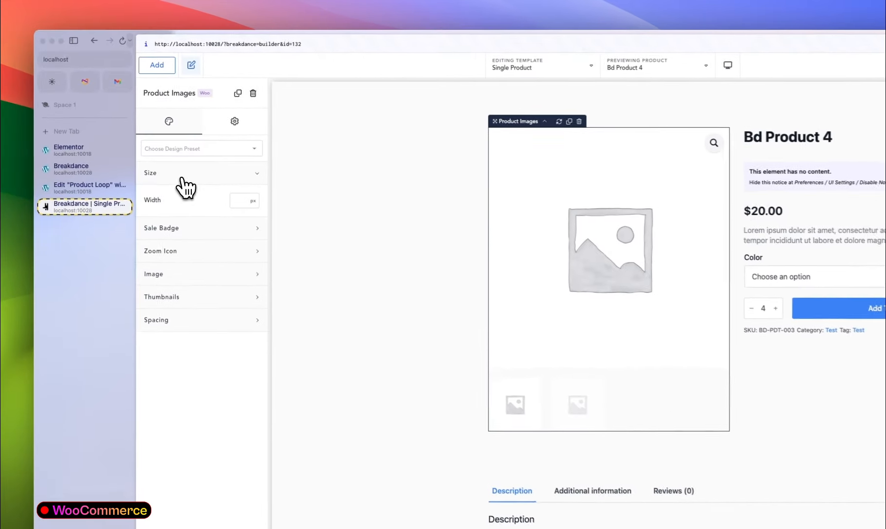
click(143, 143)
click(185, 197)
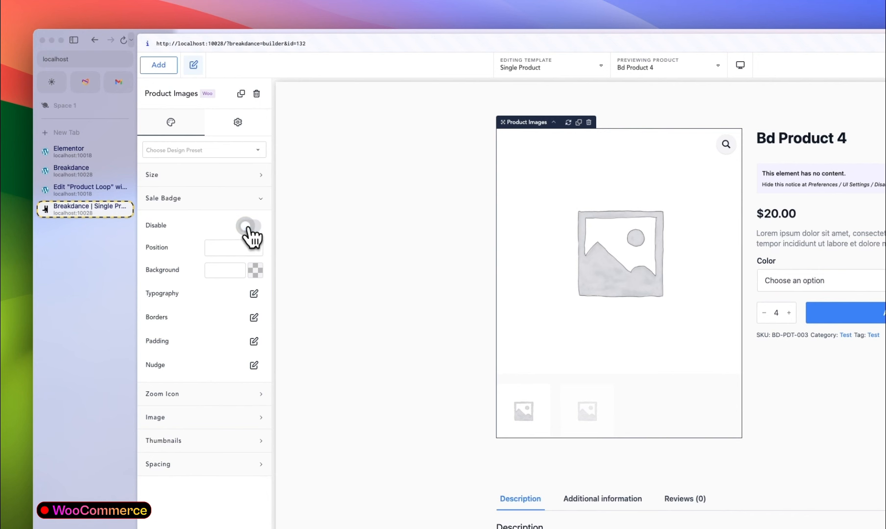
click(214, 202)
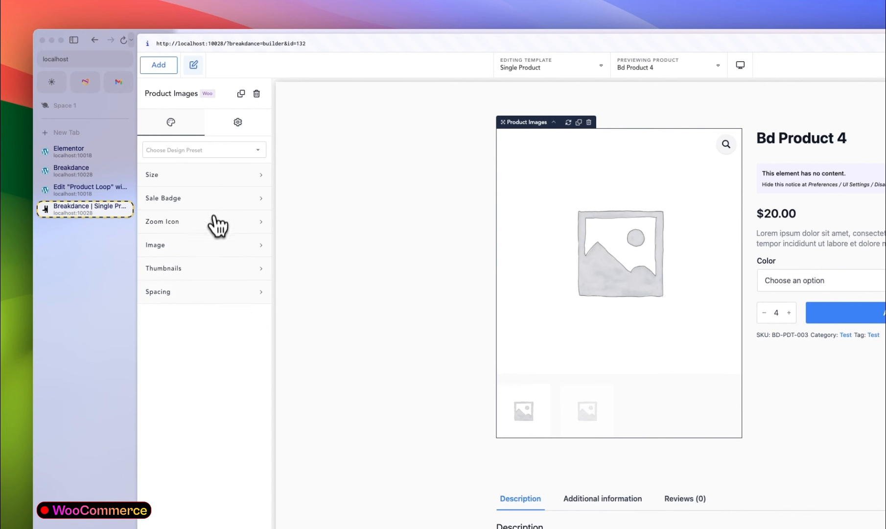
- Disable the zoom icon on the Product Images element and check its image border option
click(214, 220)
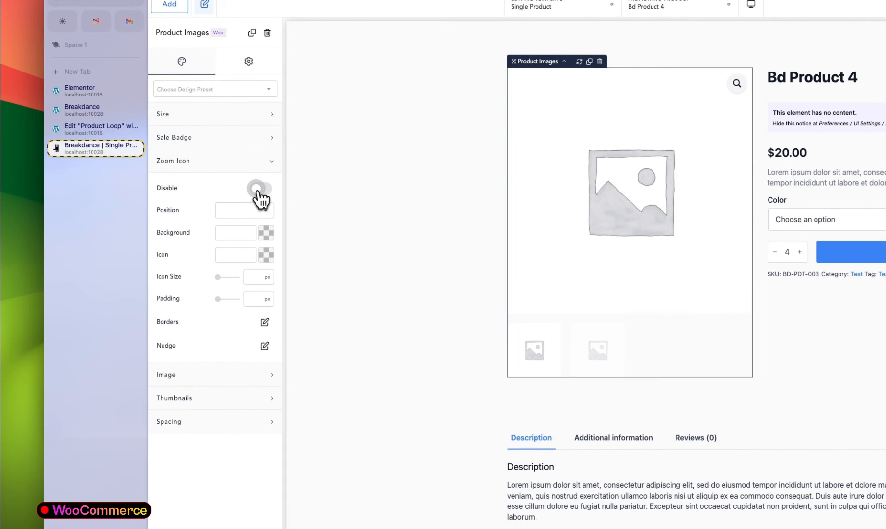
click(259, 189)
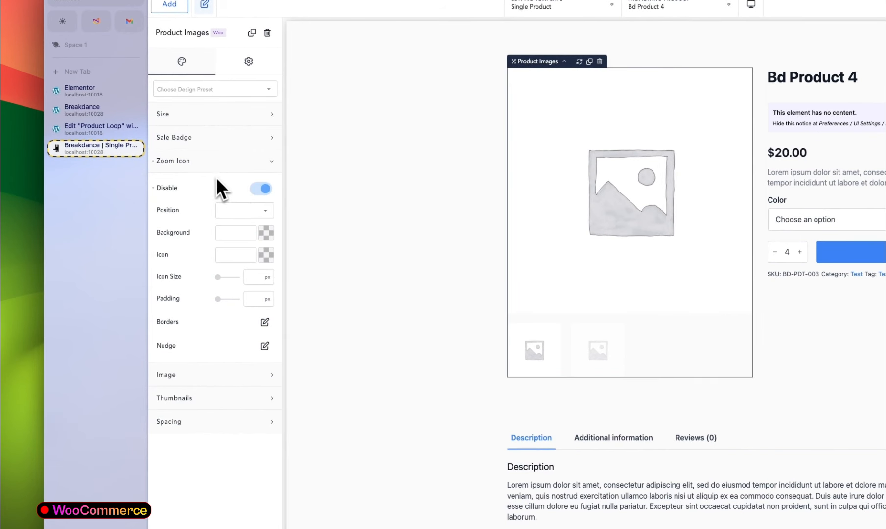
click(218, 163)
click(202, 185)
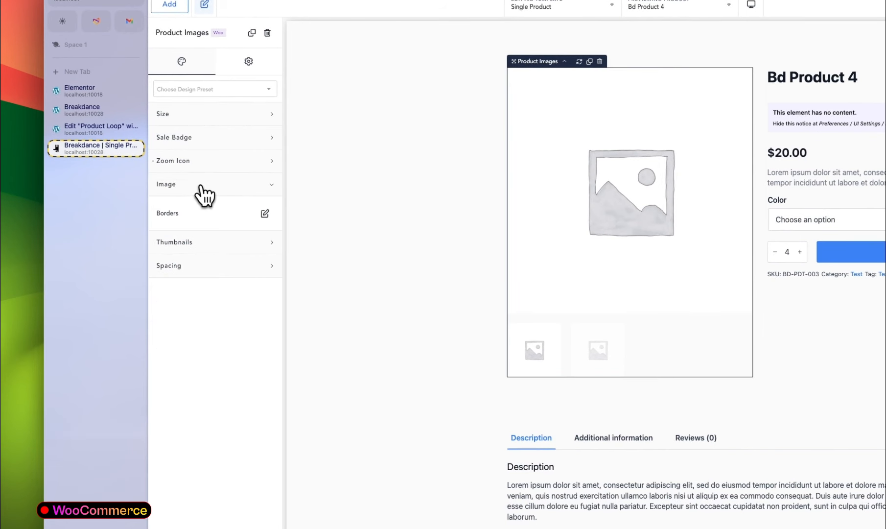
click(202, 185)
- Try 3 and 5 thumbnails per row for the Product Images element, and choose 6
click(201, 207)
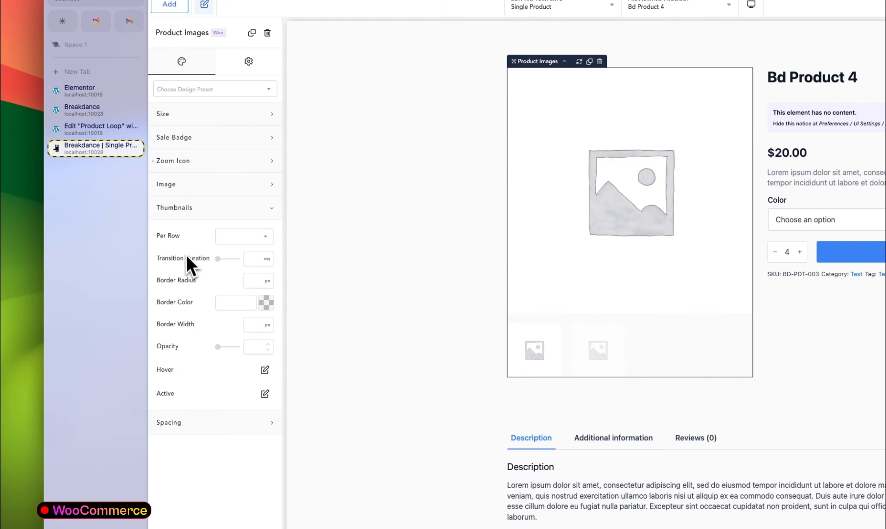
click(241, 237)
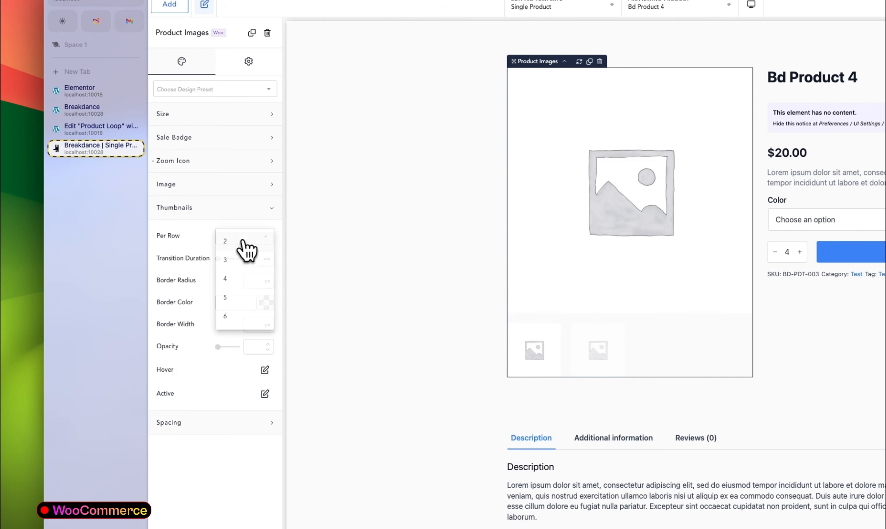
click(205, 241)
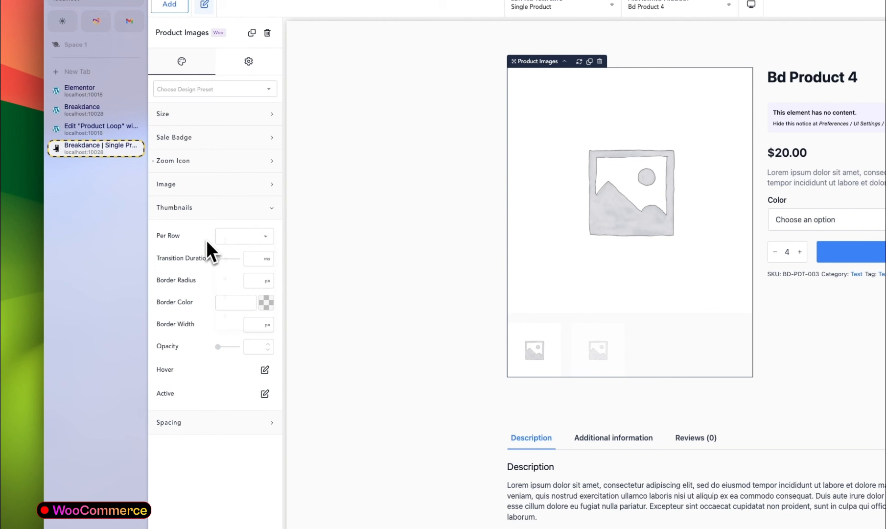
click(242, 243)
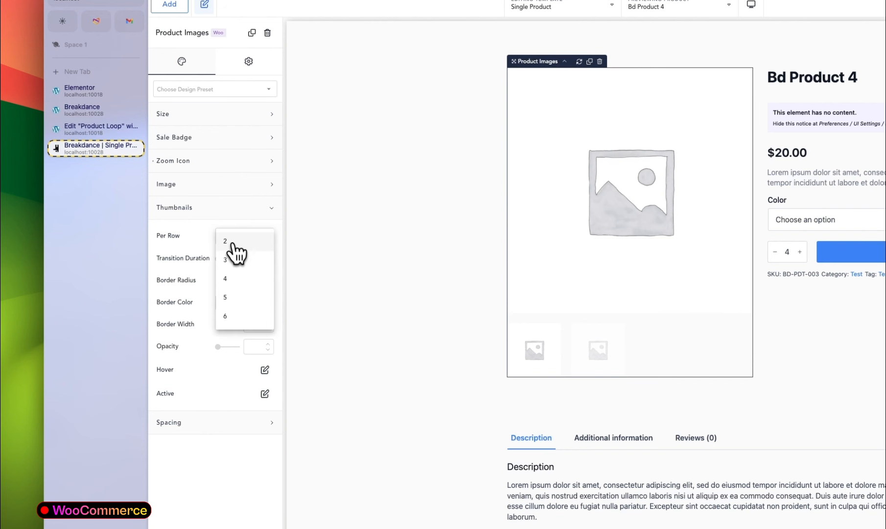
click(234, 259)
click(233, 241)
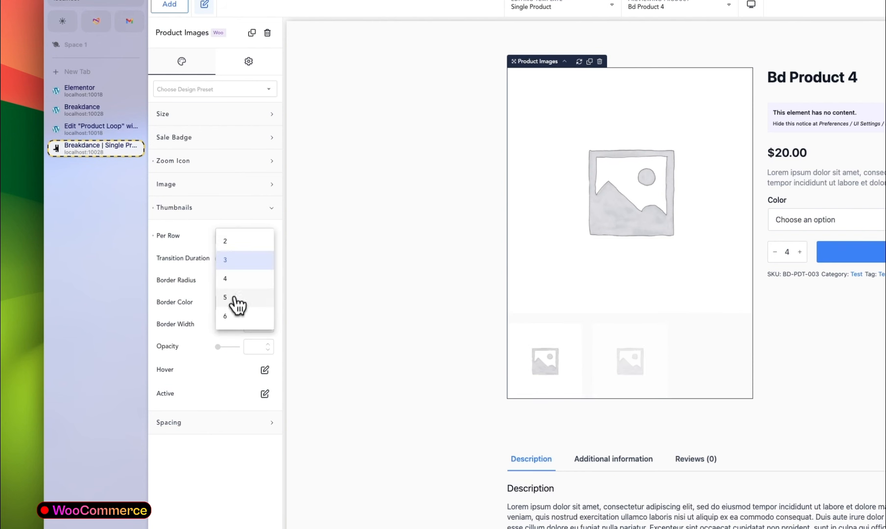
click(234, 299)
click(234, 240)
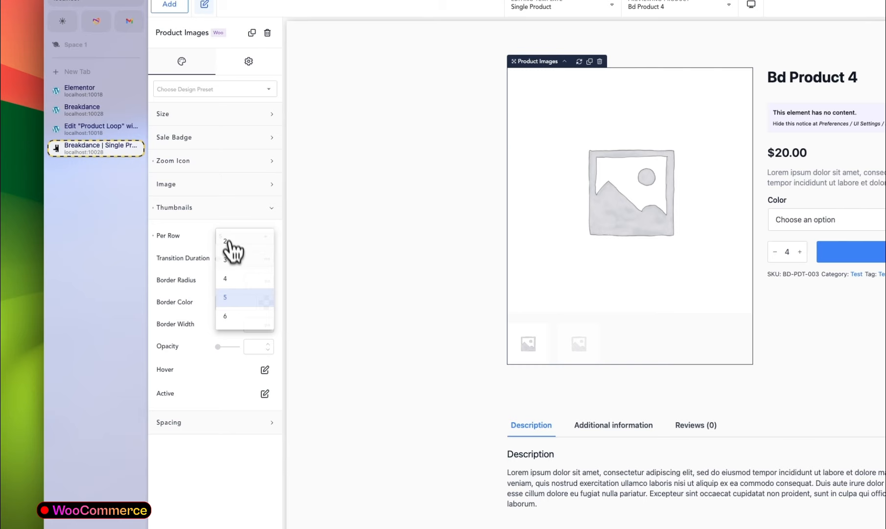
click(237, 314)
- Check the style settings of Elementor's Product Images widget for comparison, and return to the Breakdance template
click(100, 130)
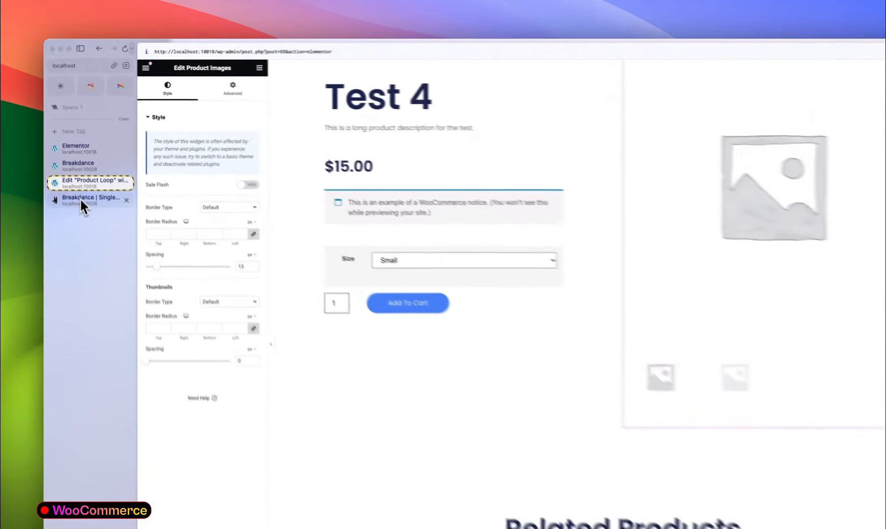
click(80, 198)
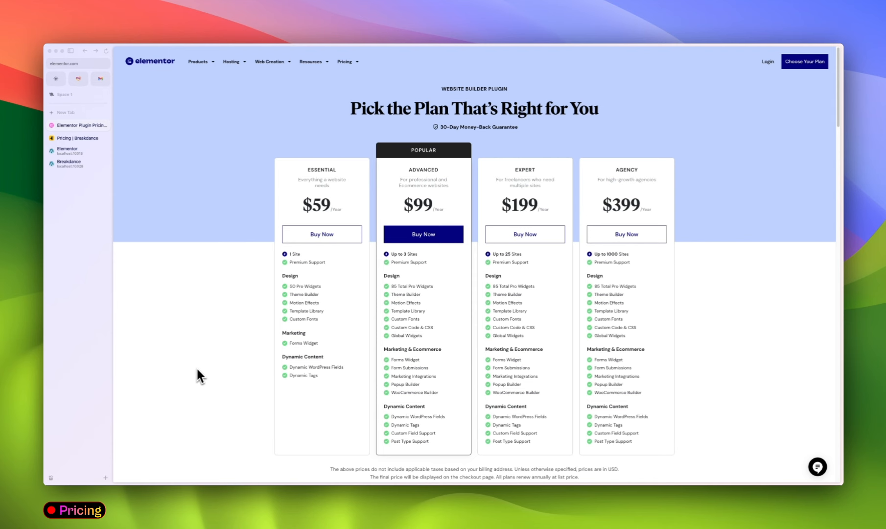
- Compare the annual plans, site limits and included features on the Elementor and Breakdance pricing pages
scroll(626, 356, down, 2)
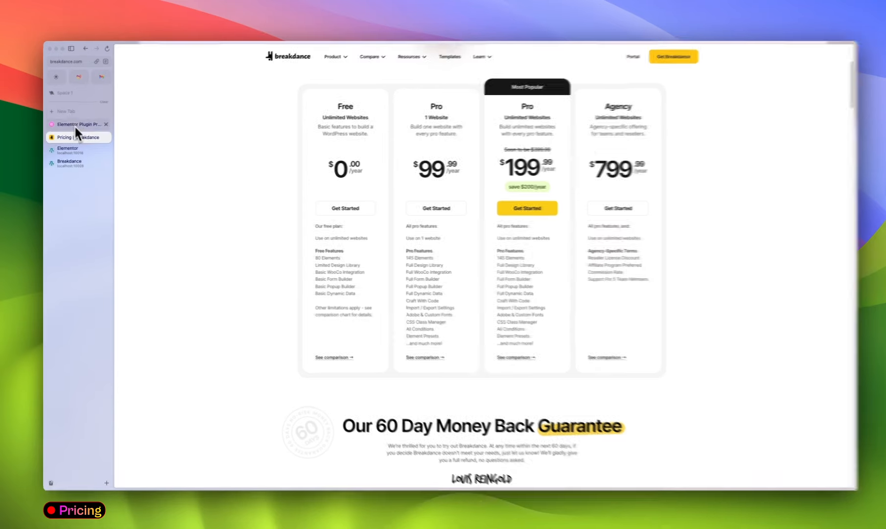
click(74, 125)
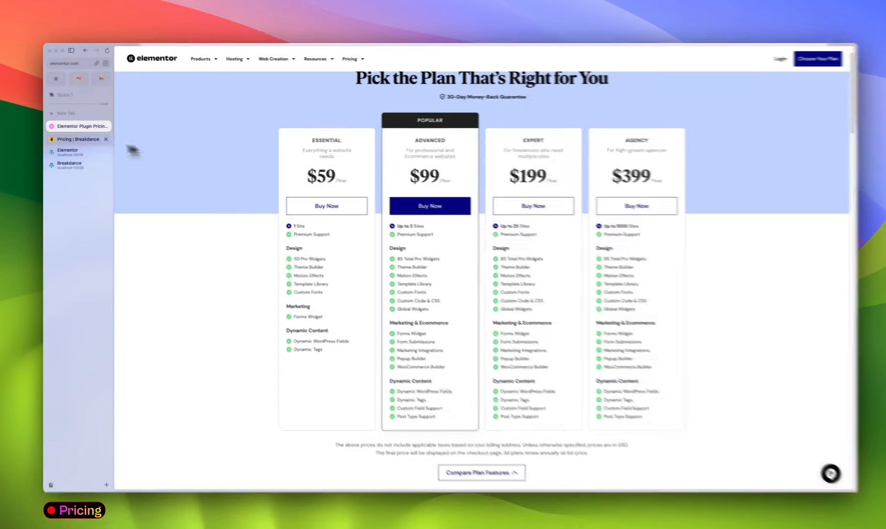
click(73, 138)
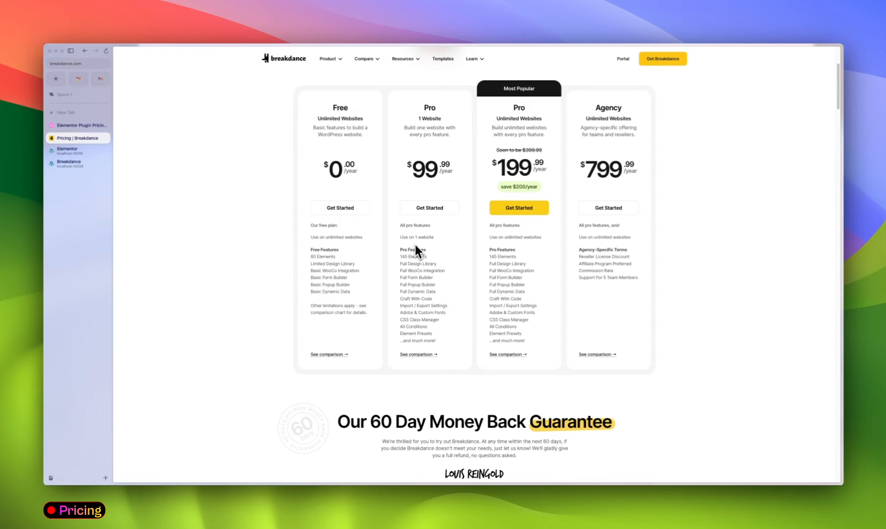
click(78, 125)
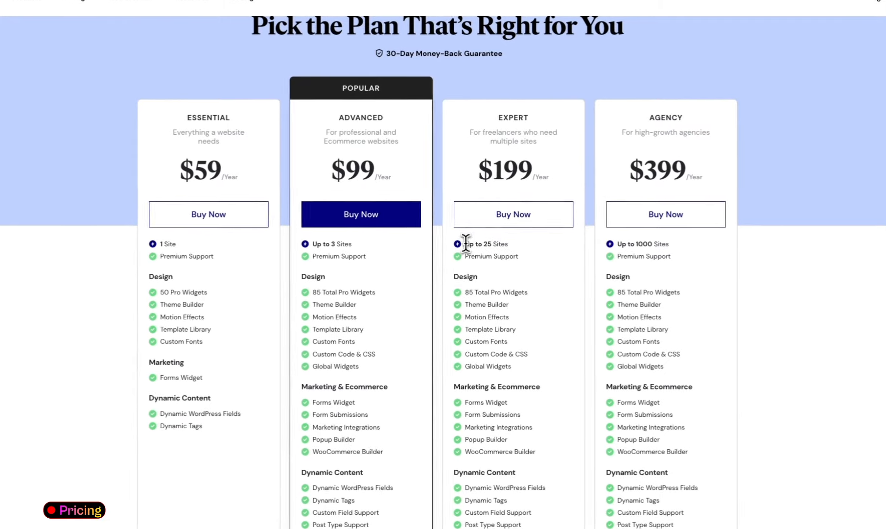
drag(688, 304, 771, 307)
click(527, 263)
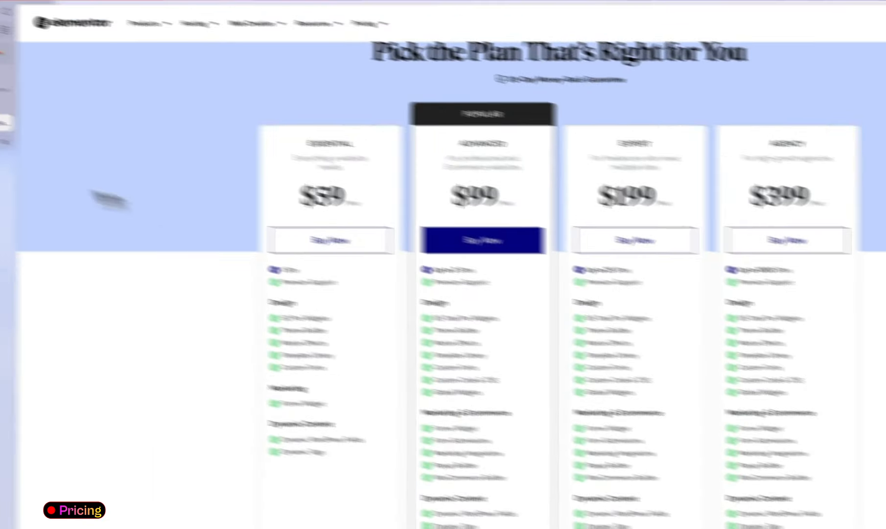
- Examine the price of Breakdance's unlimited-websites Pro plan and the money-back guarantee on its pricing page
click(56, 172)
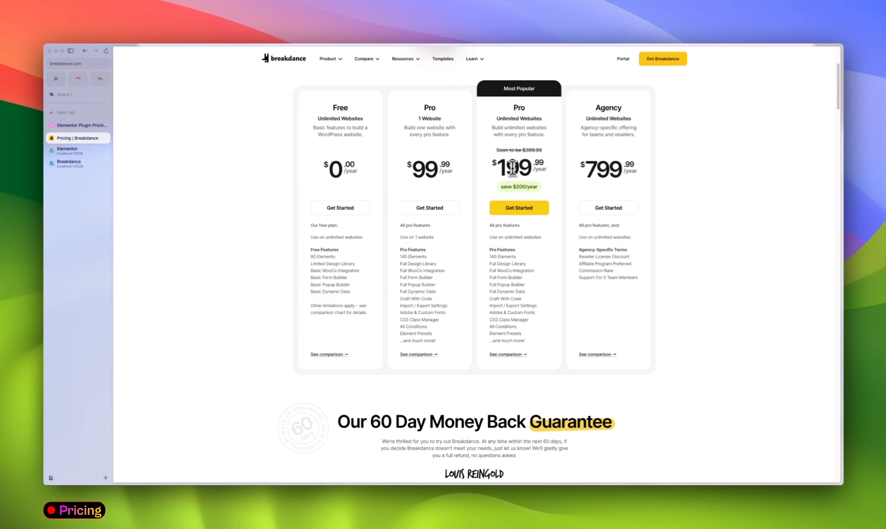
drag(505, 167, 532, 166)
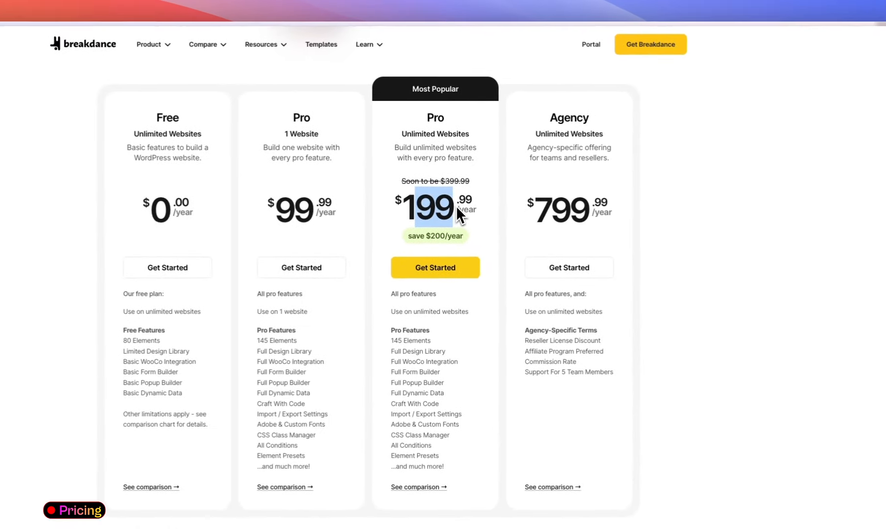
click(455, 208)
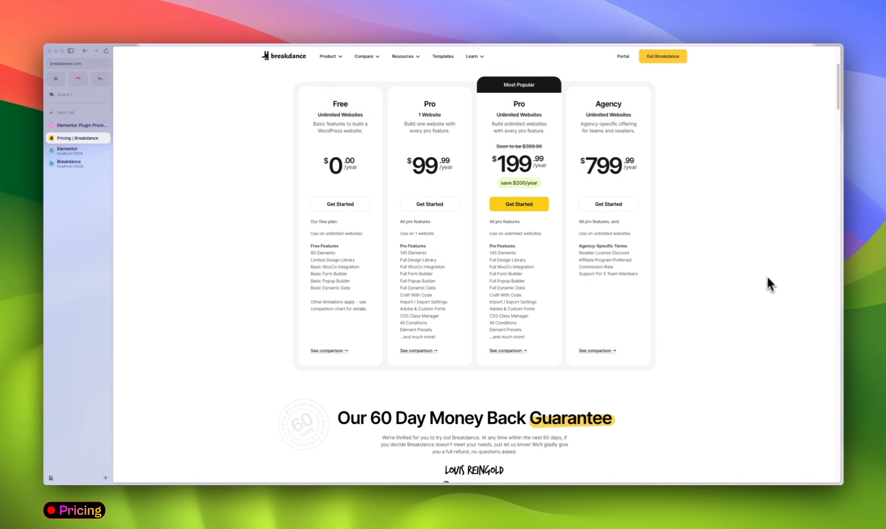
scroll(772, 292, down, 2)
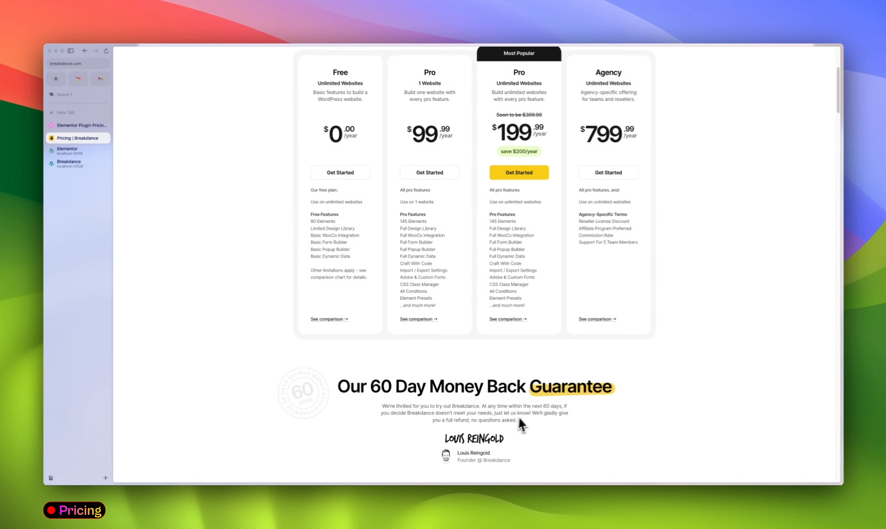